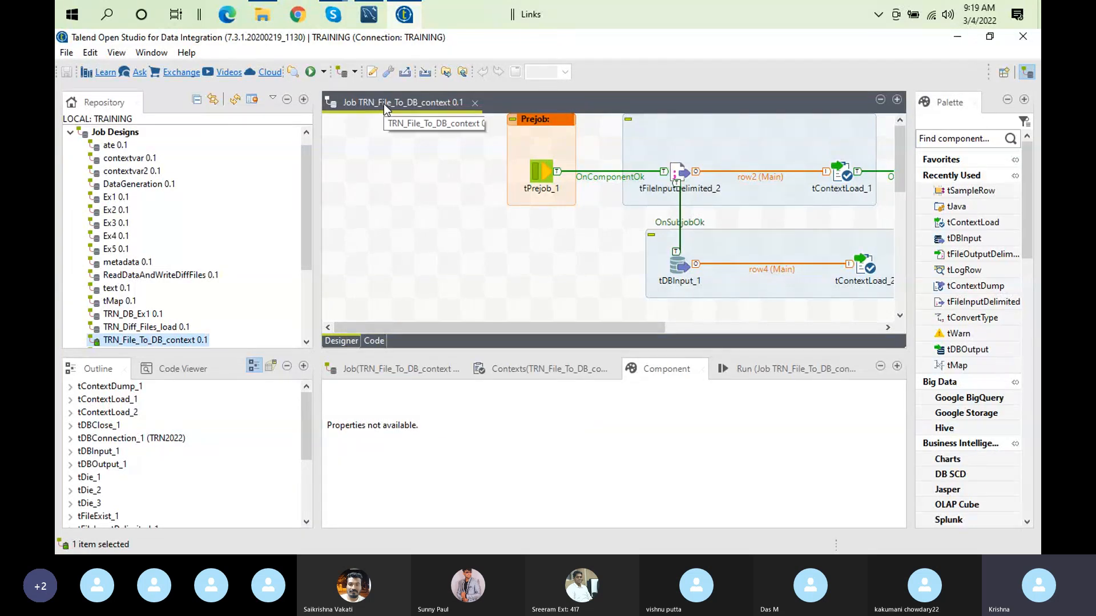
# Step: Maximize the design editor of the TRN_File_To_DB_context job to show its whole layout
pyautogui.moveTo(330, 17)
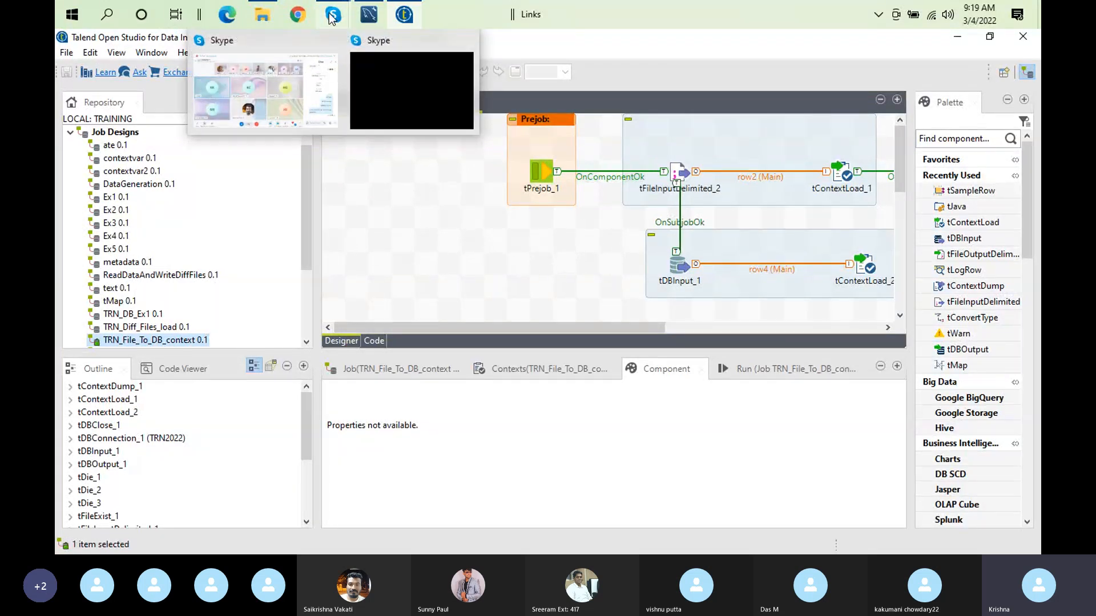
pyautogui.click(478, 248)
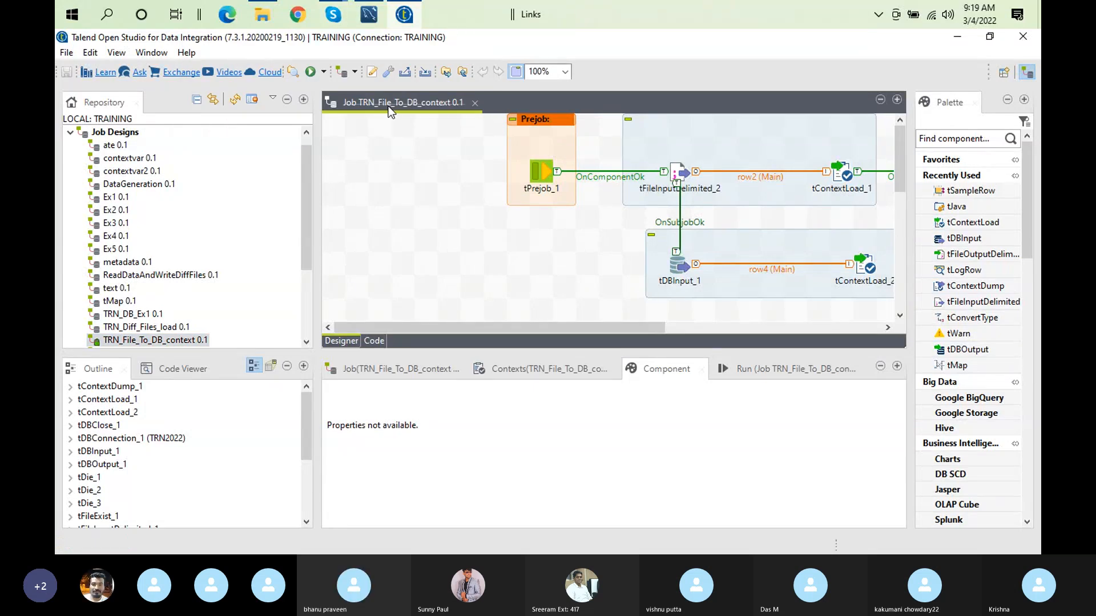
pyautogui.doubleClick(389, 105)
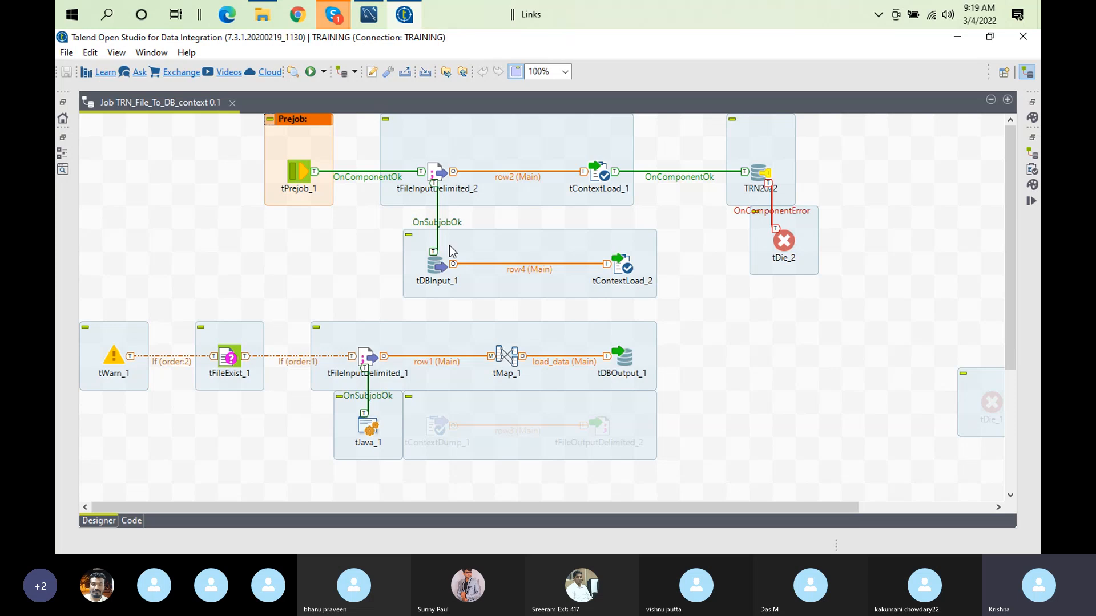
# Step: Inspect the basic settings of the TRN2022 database connection component in the prejob flow
pyautogui.doubleClick(439, 172)
pyautogui.click(443, 247)
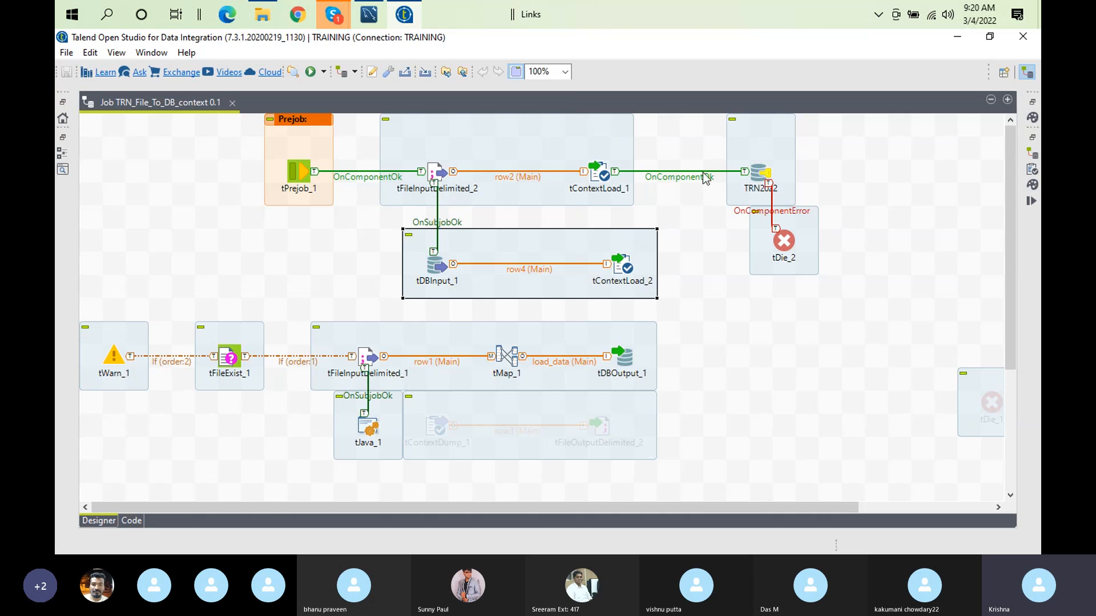
pyautogui.click(758, 172)
pyautogui.doubleClick(757, 171)
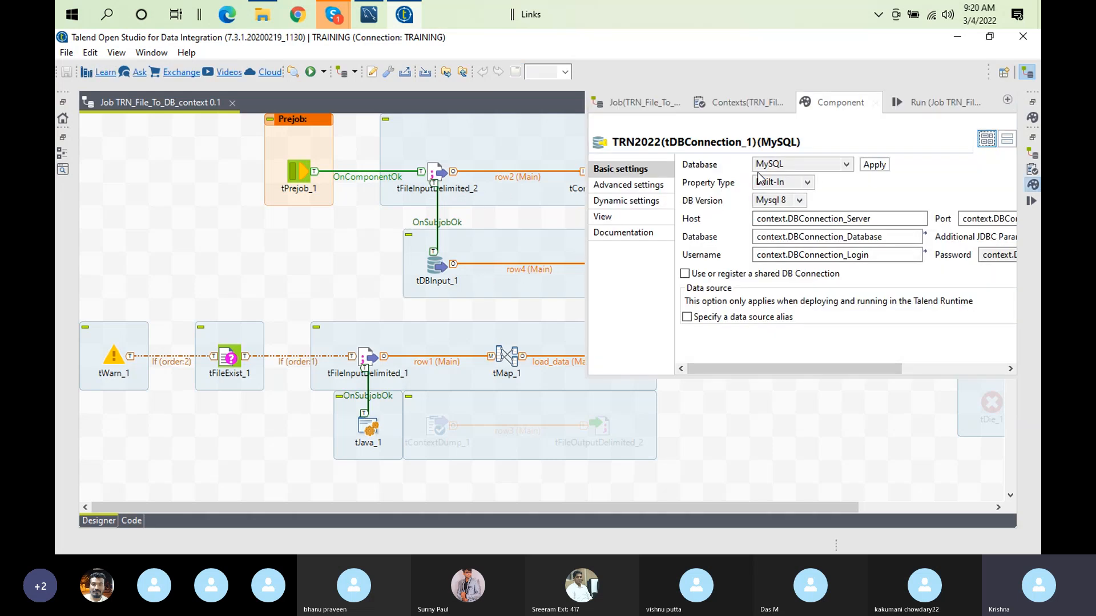
pyautogui.click(471, 219)
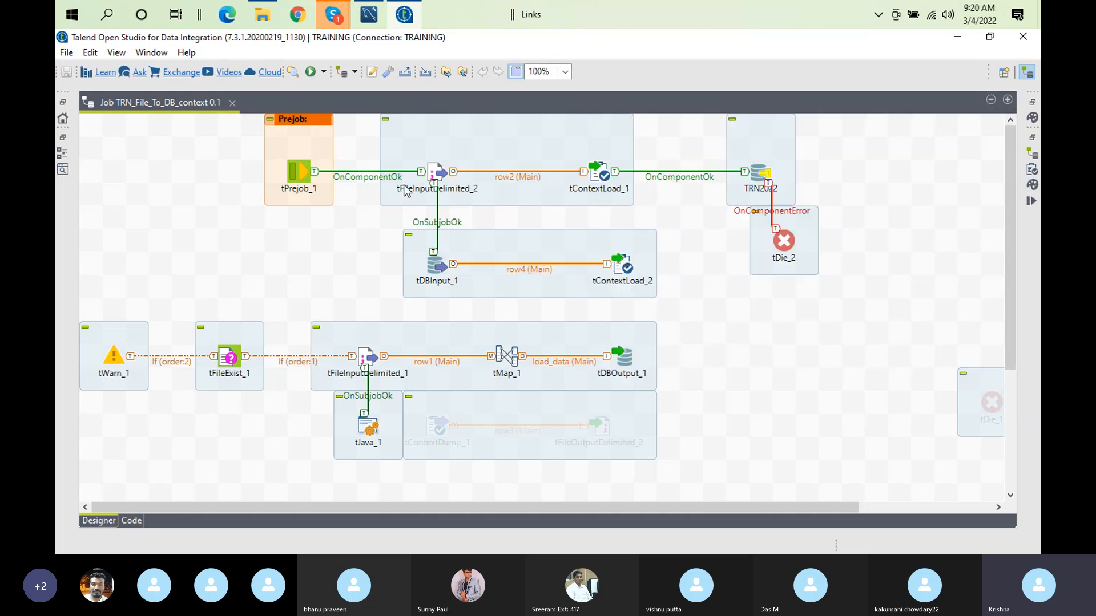
pyautogui.click(434, 177)
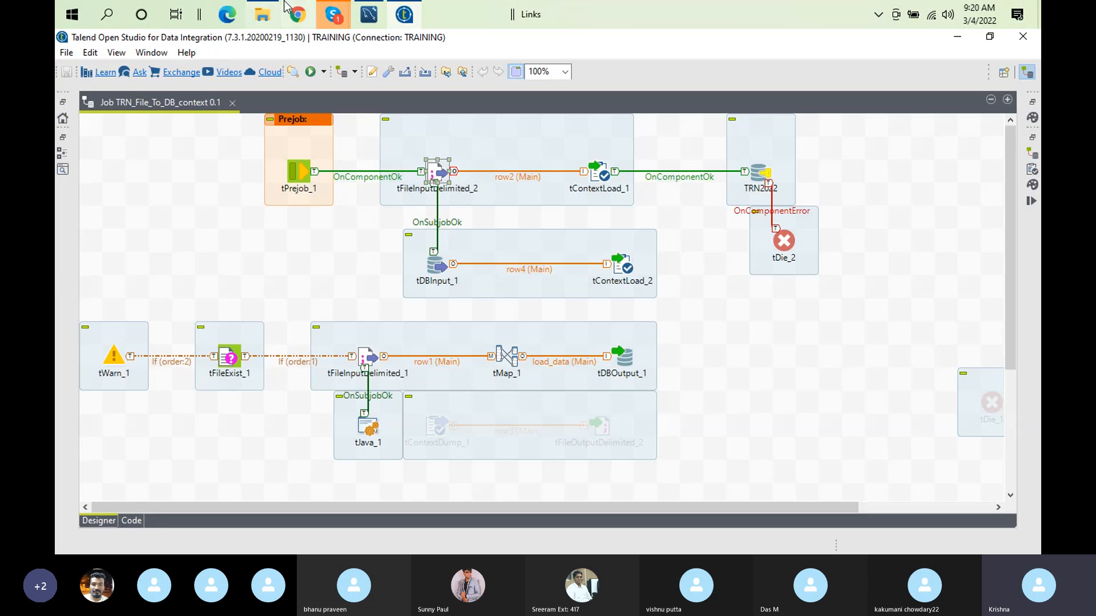
# Step: Switch to File Explorer and locate devcontext.txt in the contexts folder of Documents\Talend_12012022
pyautogui.click(262, 20)
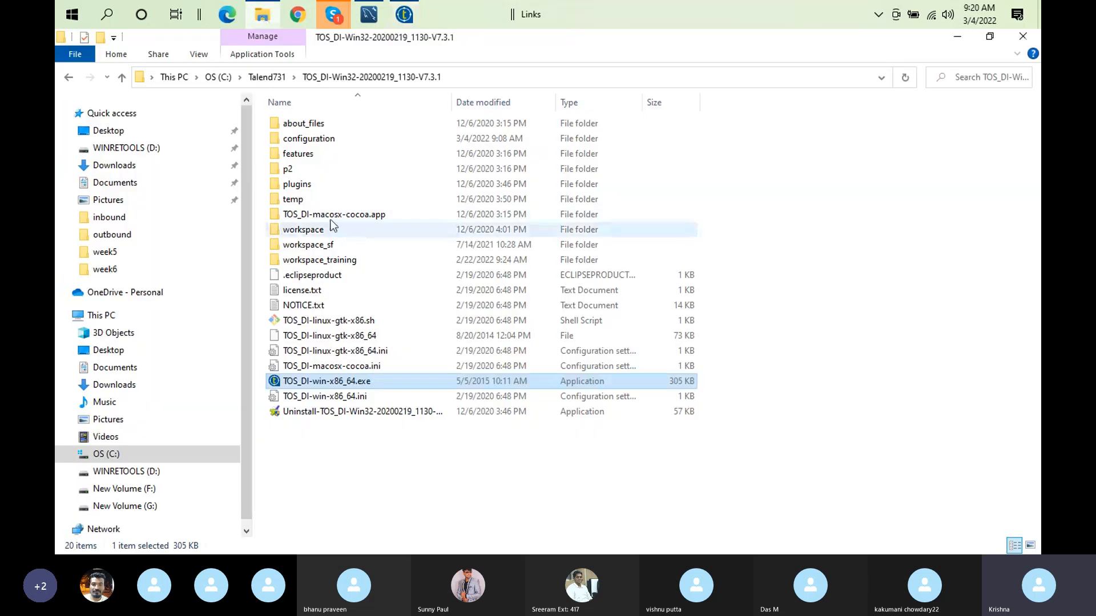
pyautogui.click(135, 183)
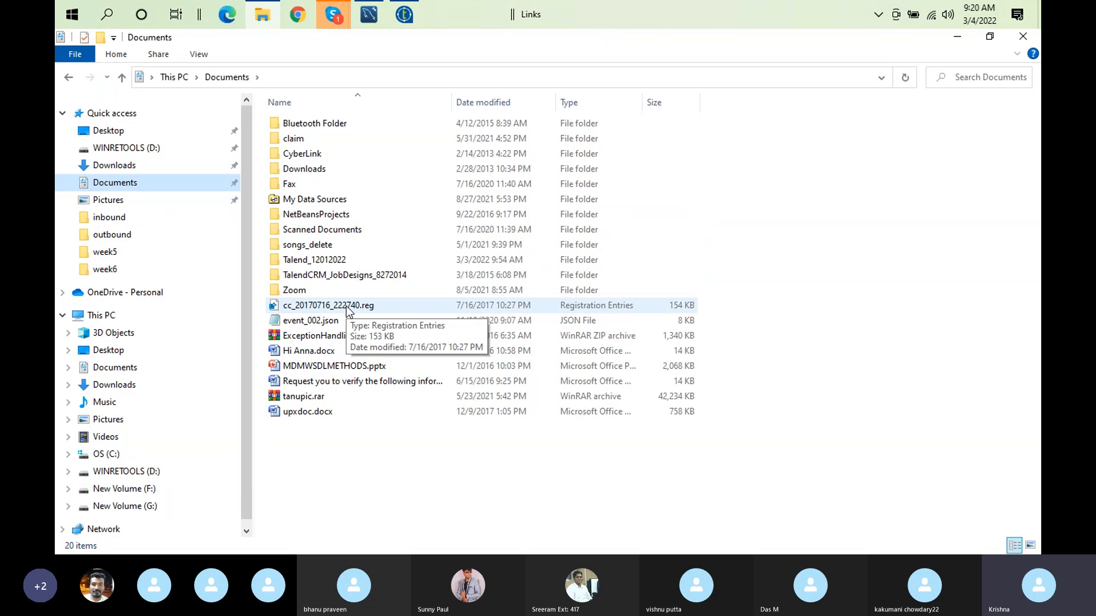
pyautogui.doubleClick(325, 260)
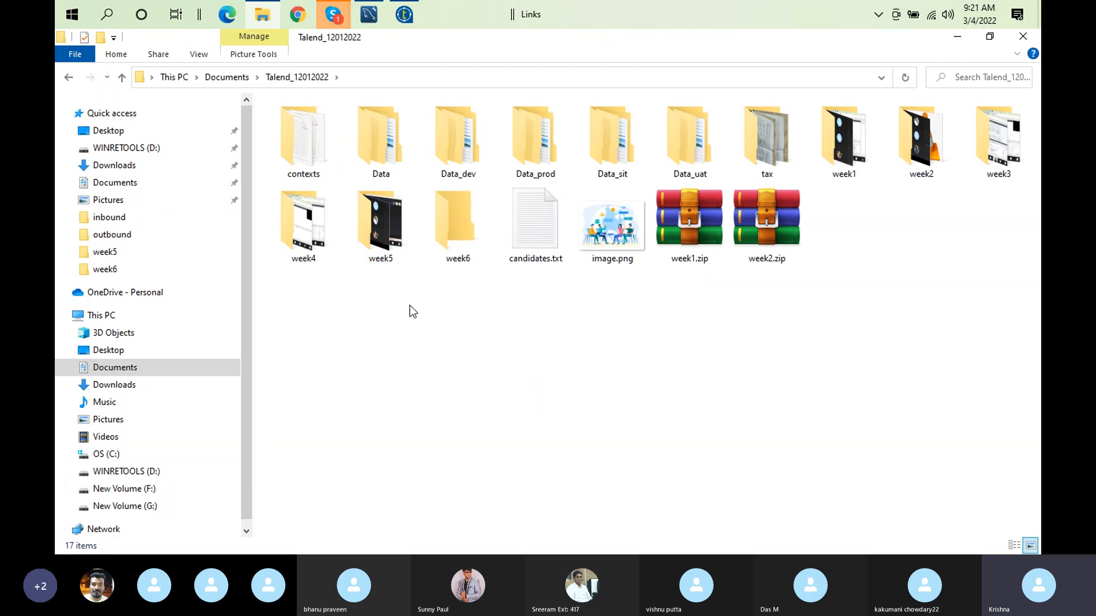
pyautogui.doubleClick(299, 159)
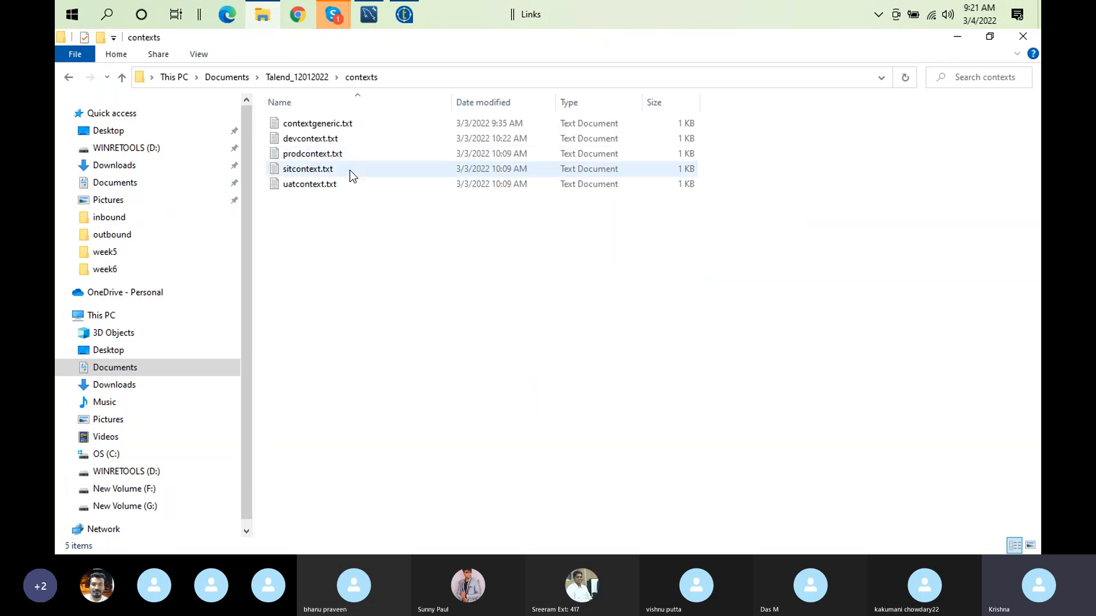
pyautogui.click(315, 146)
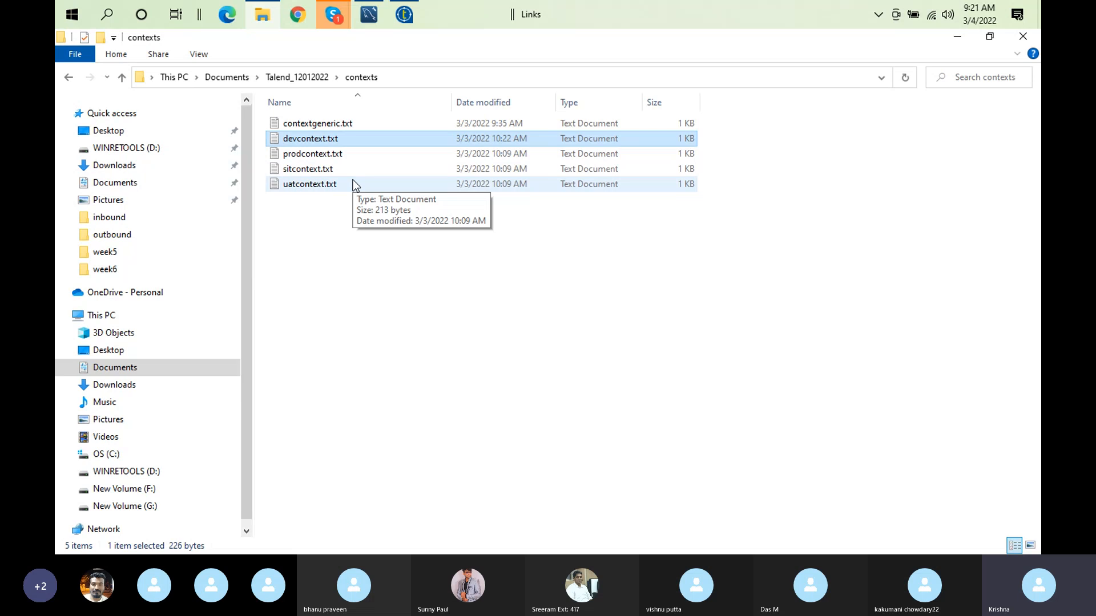
# Step: Switch back to Talend Open Studio and inspect the basic settings of tContextLoad_1
pyautogui.click(405, 17)
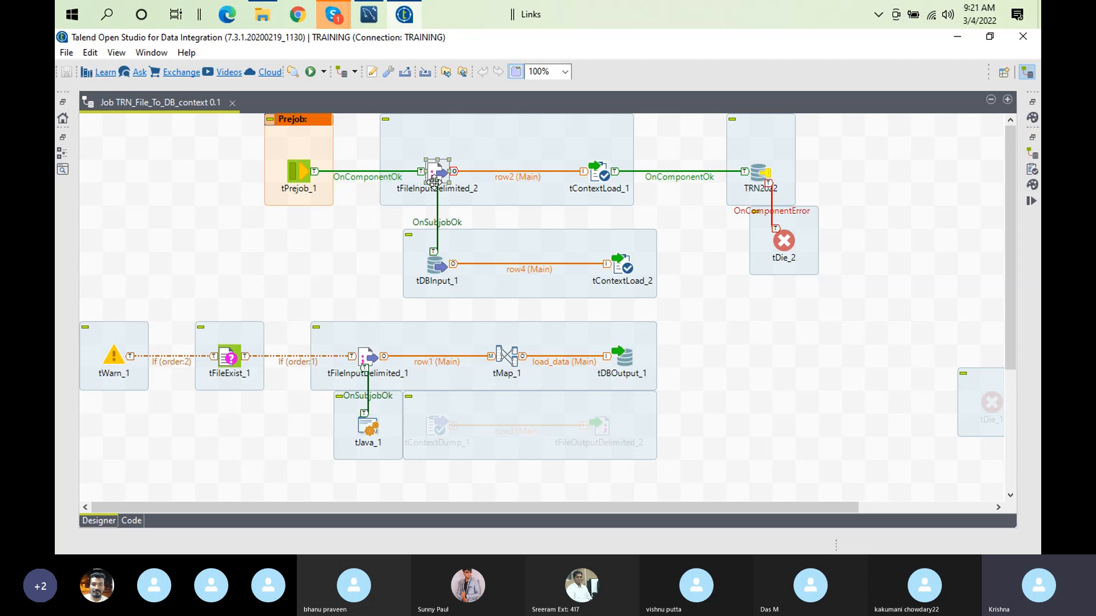
pyautogui.doubleClick(604, 165)
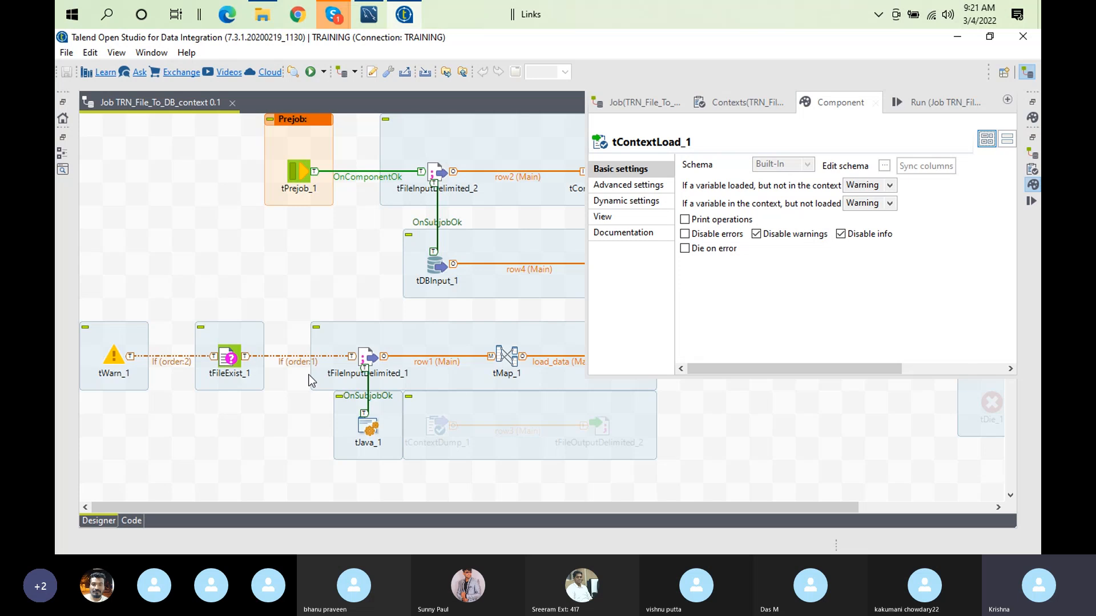
pyautogui.click(382, 314)
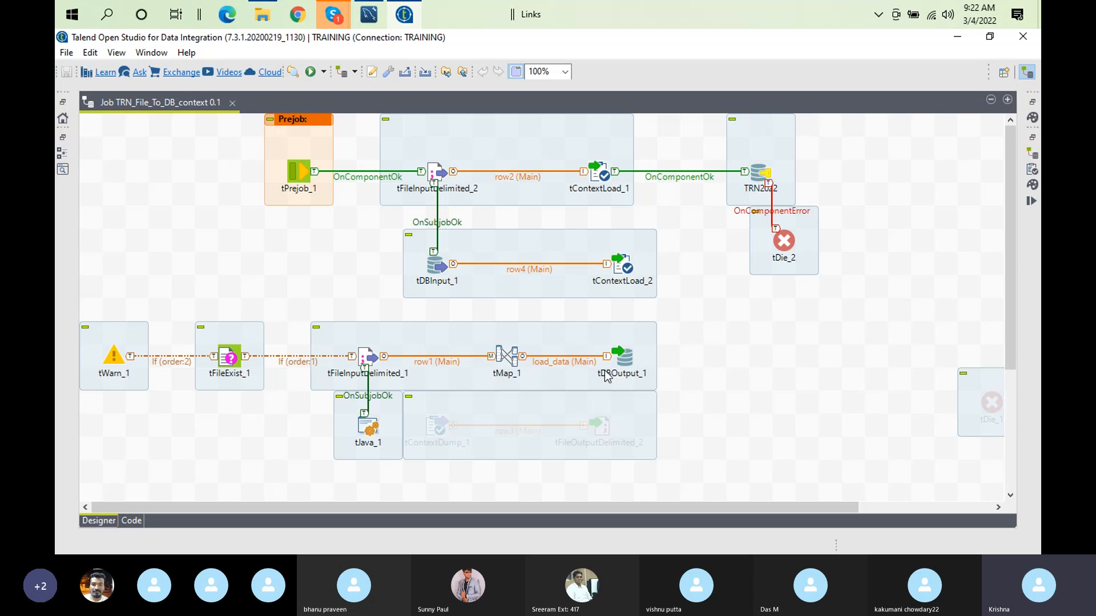
# Step: Try the Debug query mode and Use Hint Options settings in tDBOutput_1's advanced settings, turning each off again
pyautogui.doubleClick(622, 362)
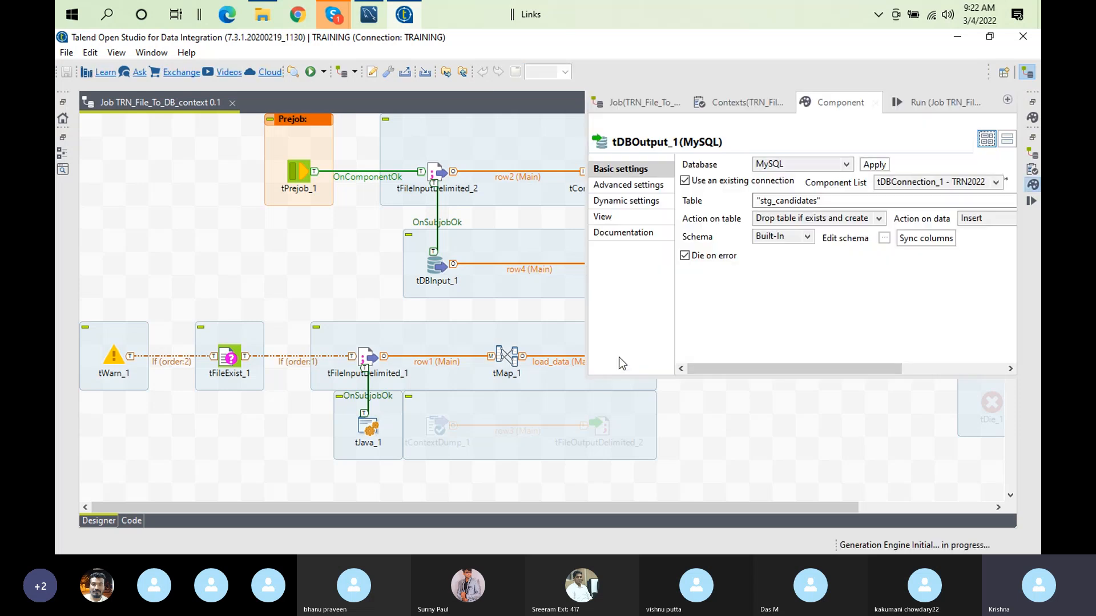
pyautogui.click(628, 185)
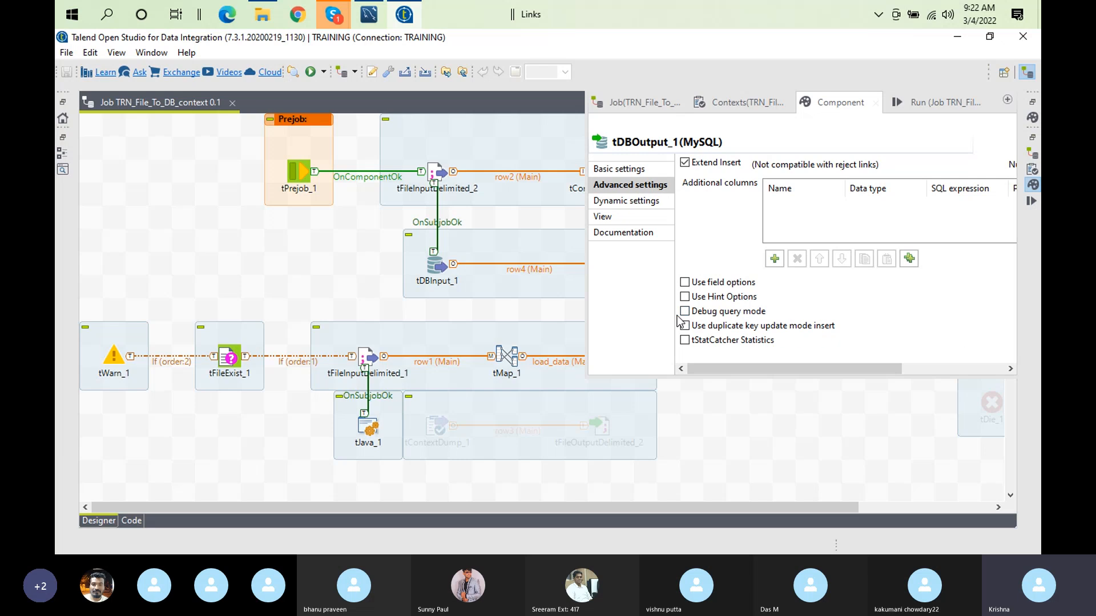
pyautogui.click(684, 312)
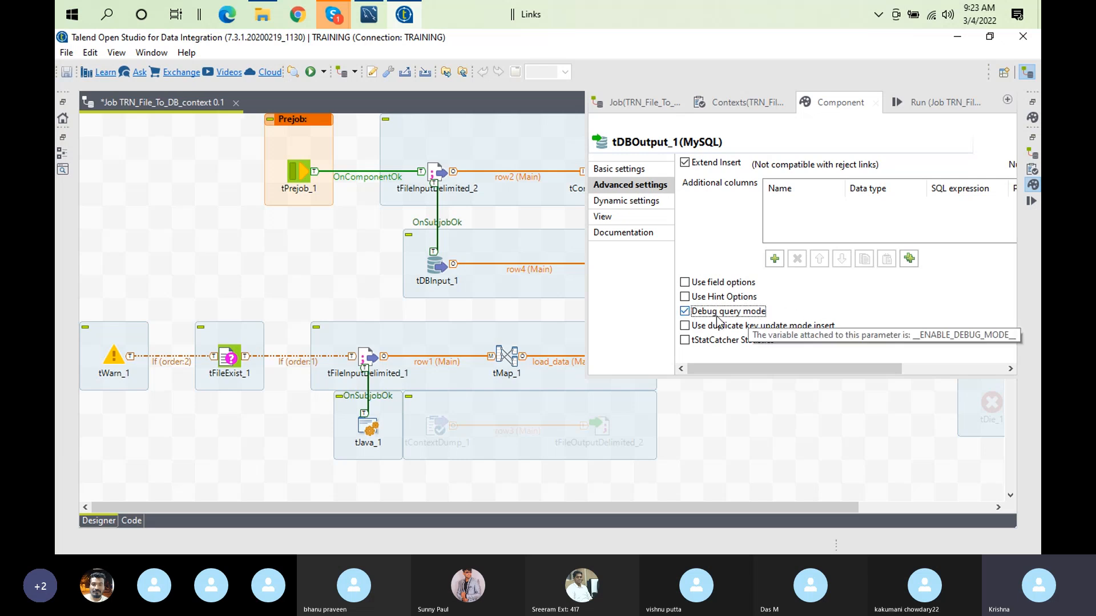
pyautogui.click(686, 312)
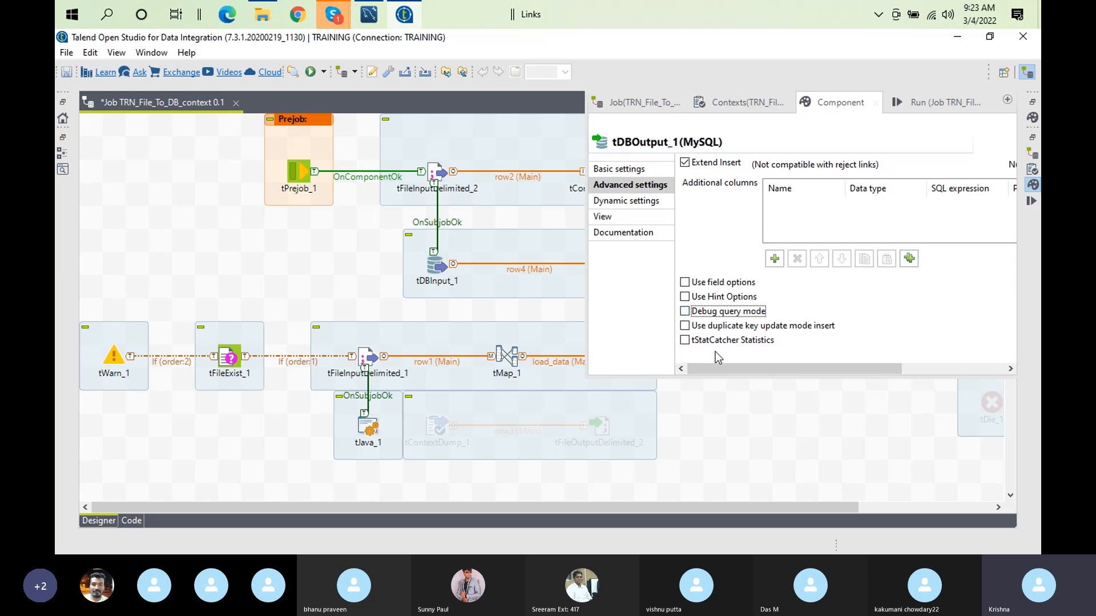
pyautogui.click(685, 297)
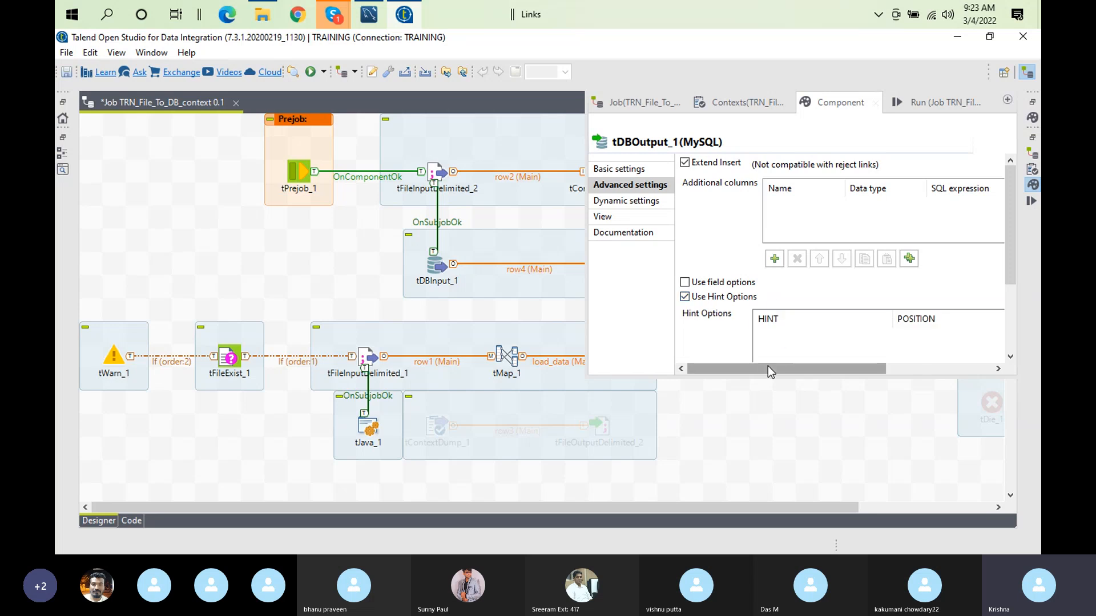
pyautogui.click(685, 297)
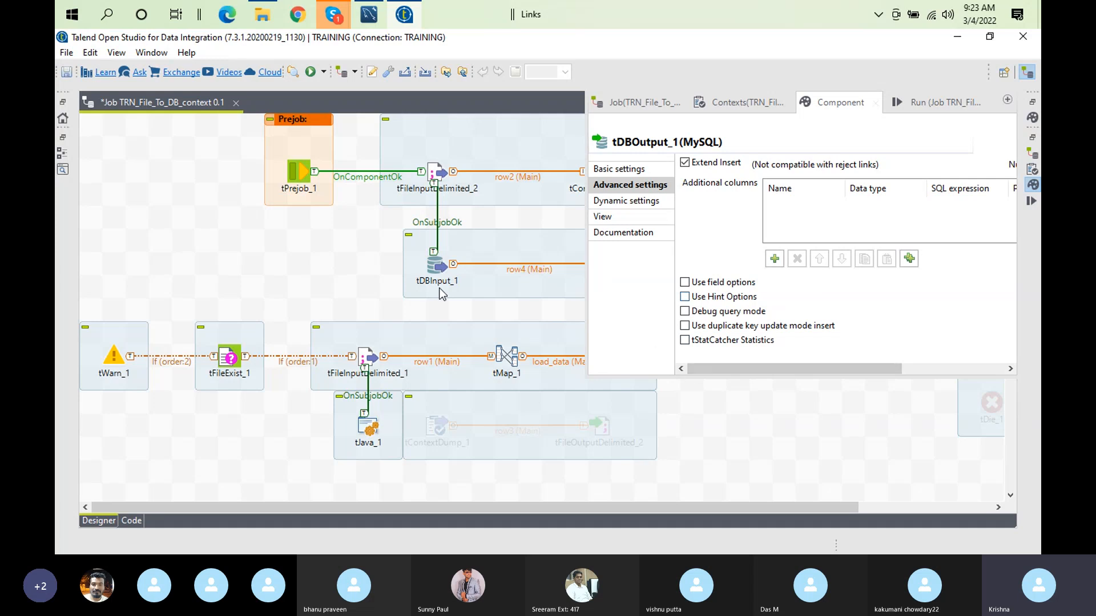
# Step: Set the field separator of tFileInputDelimited_1 to context.delimiter
pyautogui.click(371, 360)
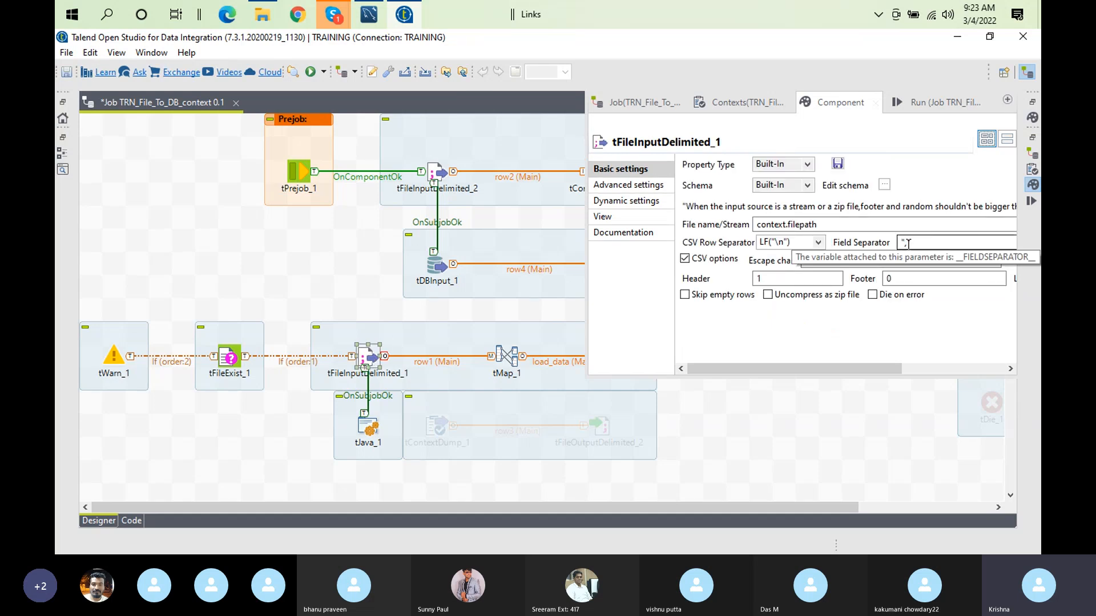
pyautogui.click(920, 244)
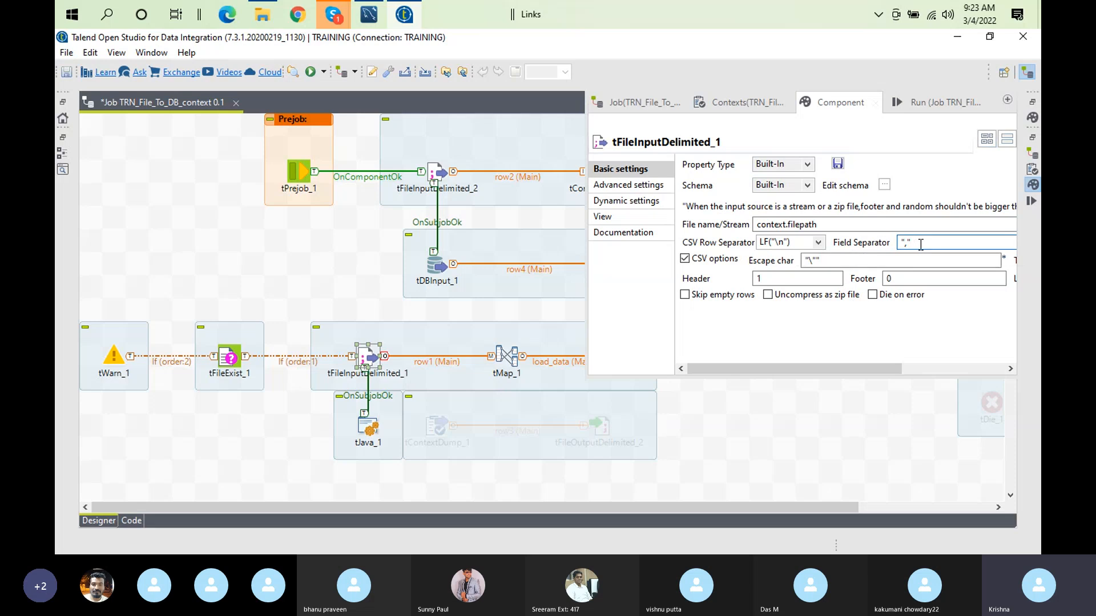
pyautogui.press('BackSpace')
pyautogui.press('BackSpace')
pyautogui.press('BackSpace')
pyautogui.write('c')
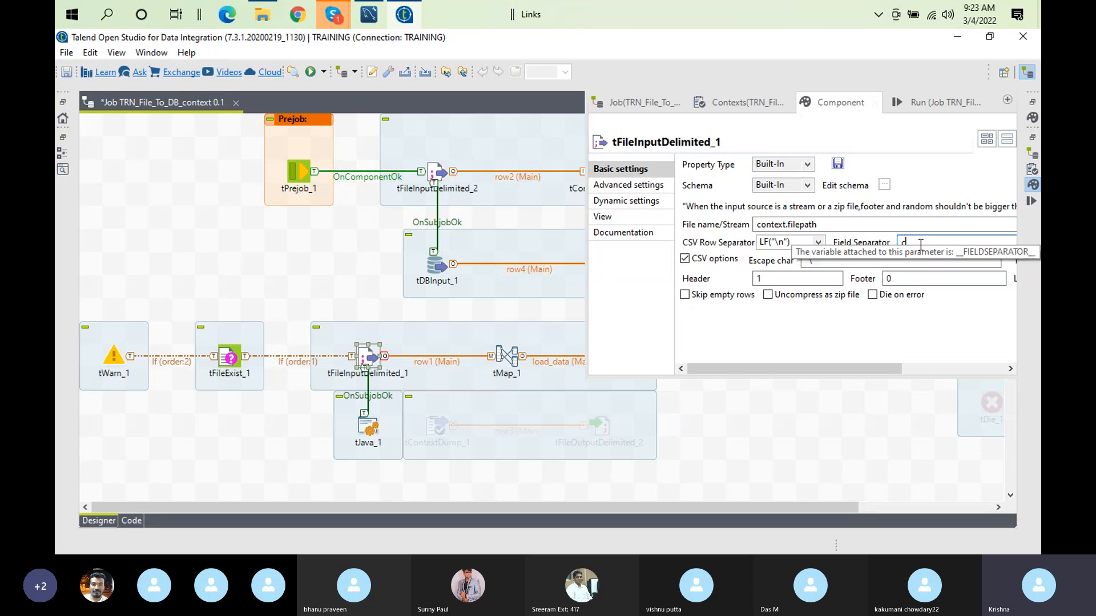
pyautogui.write('ontext.delimiter')
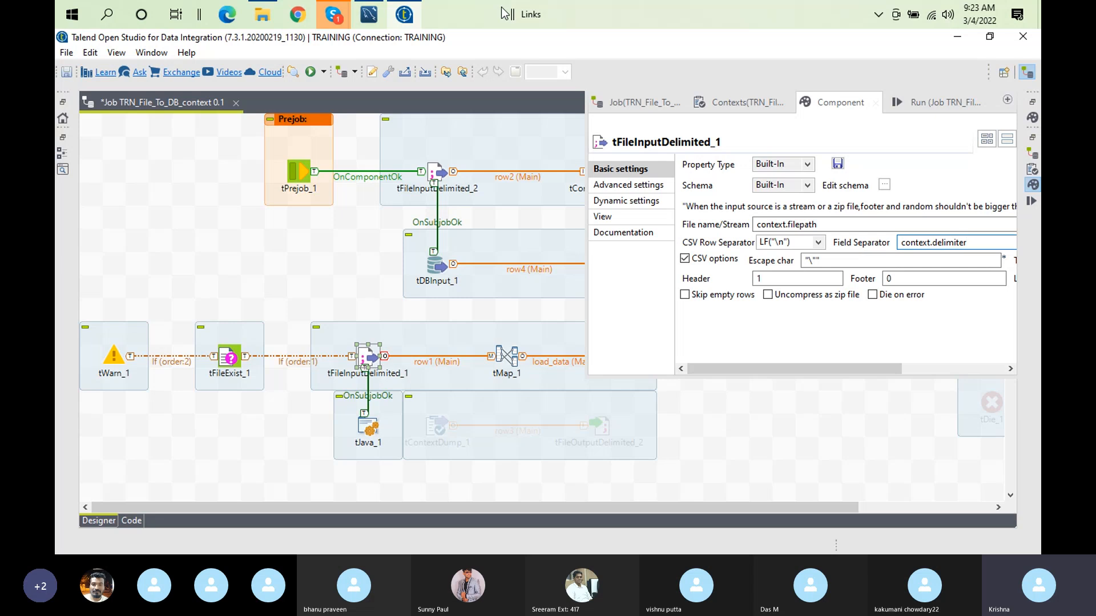
# Step: Switch to Notepad++ and add the line "delimeter,;" at the end of devcontext.txt
pyautogui.press('super+r')
pyautogui.press('Return')
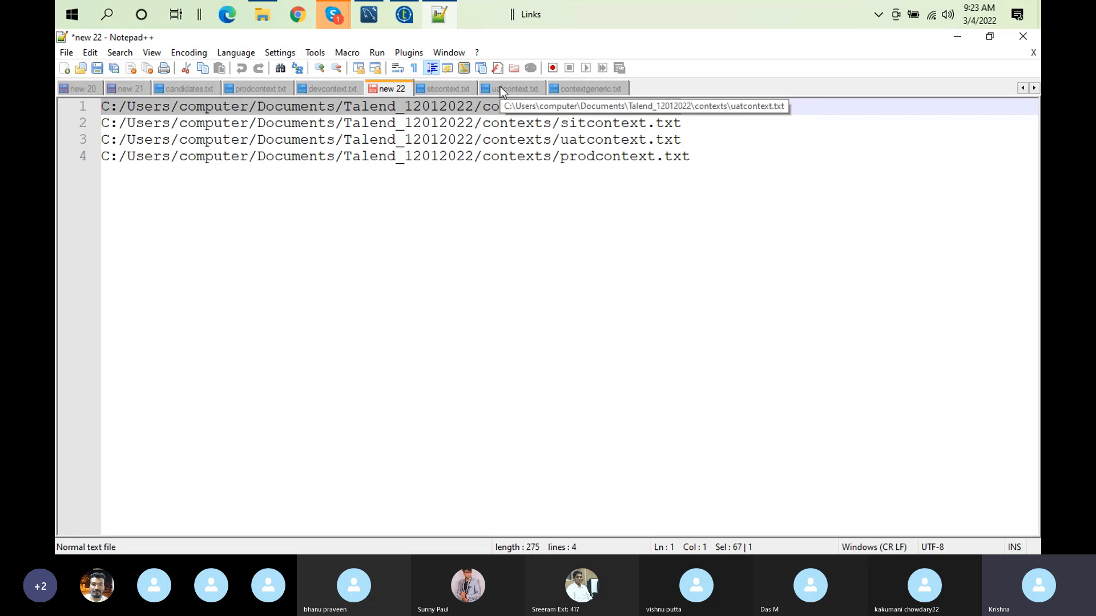
pyautogui.click(321, 90)
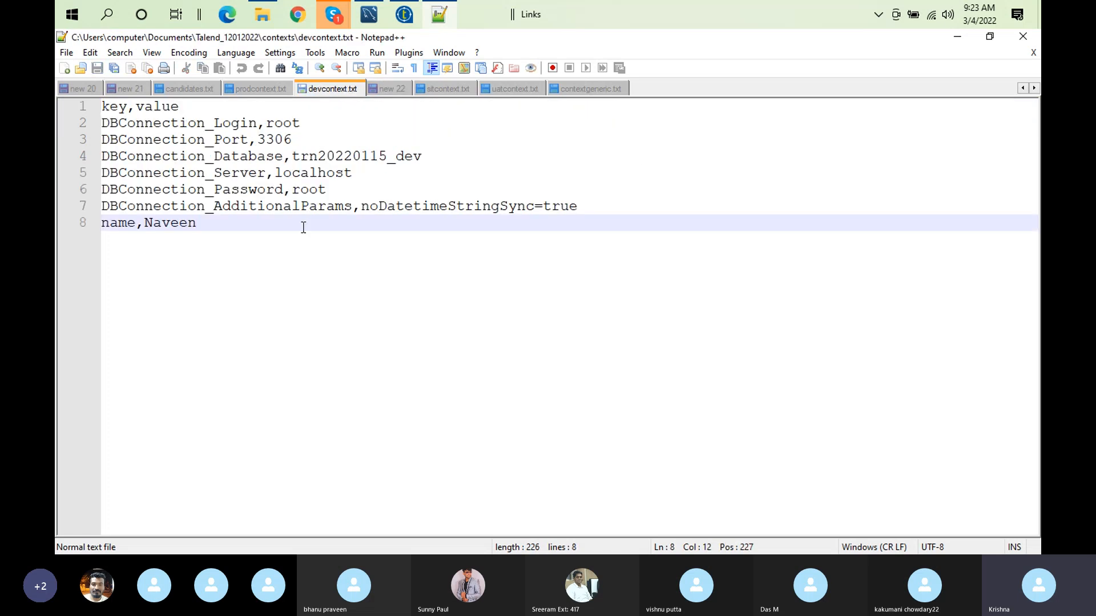
pyautogui.press('Return')
pyautogui.write('delim')
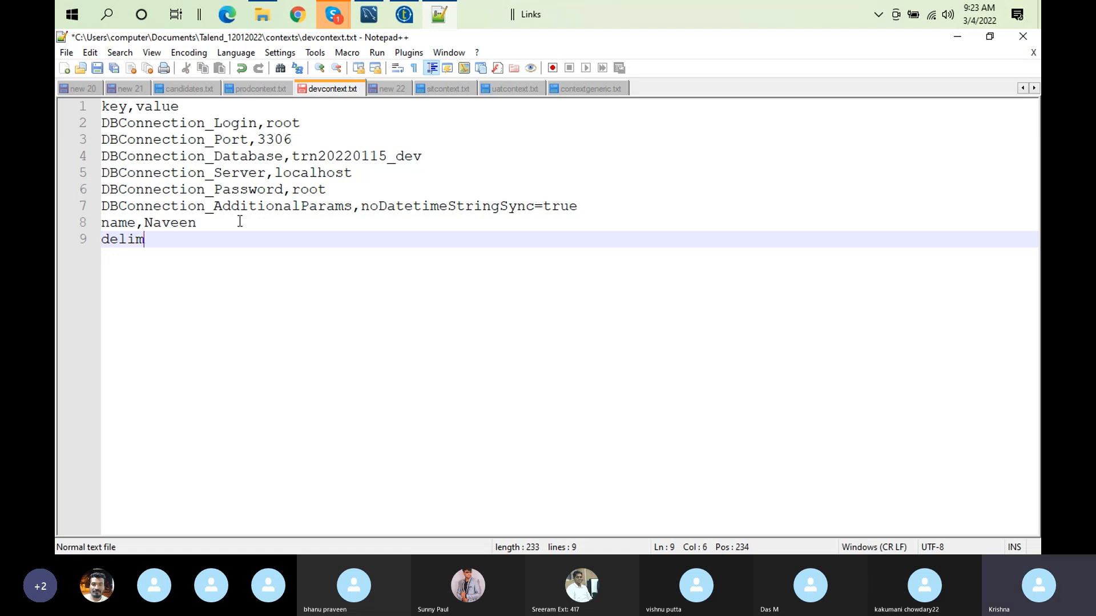
pyautogui.write('eter')
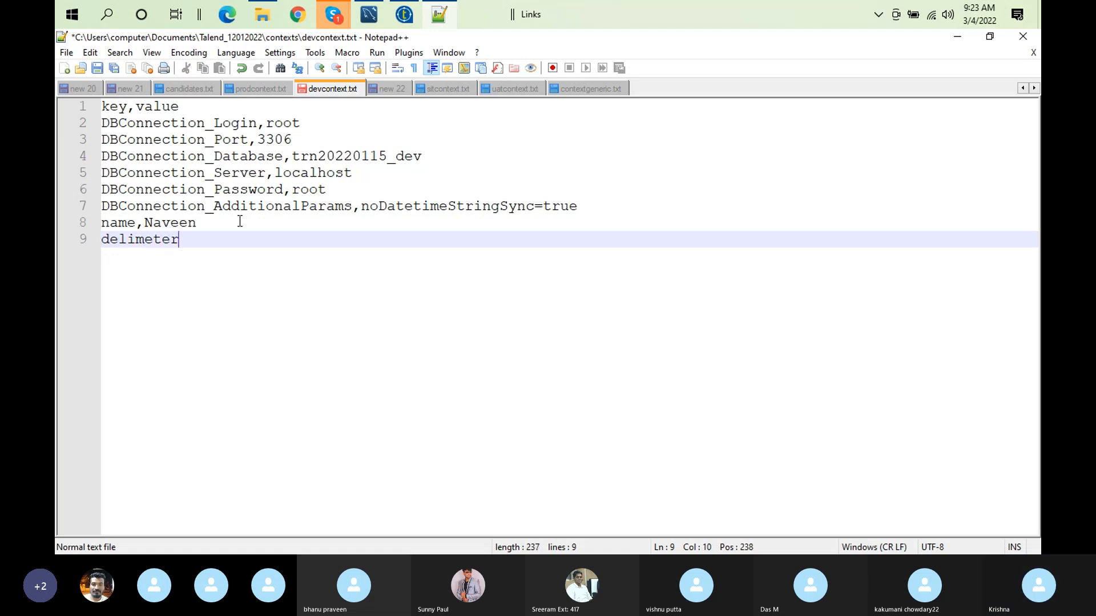
pyautogui.write(',;')
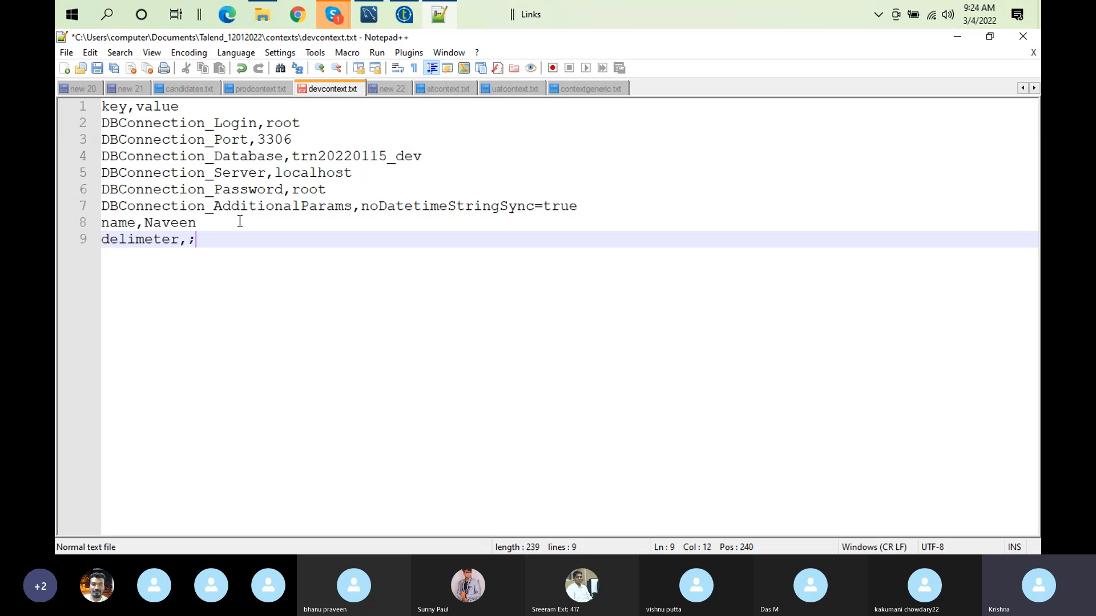
# Step: Remove the delimeter entry from the last line of devcontext.txt
pyautogui.press('BackSpace')
pyautogui.press('BackSpace')
pyautogui.hotkey('shift', 'Home')
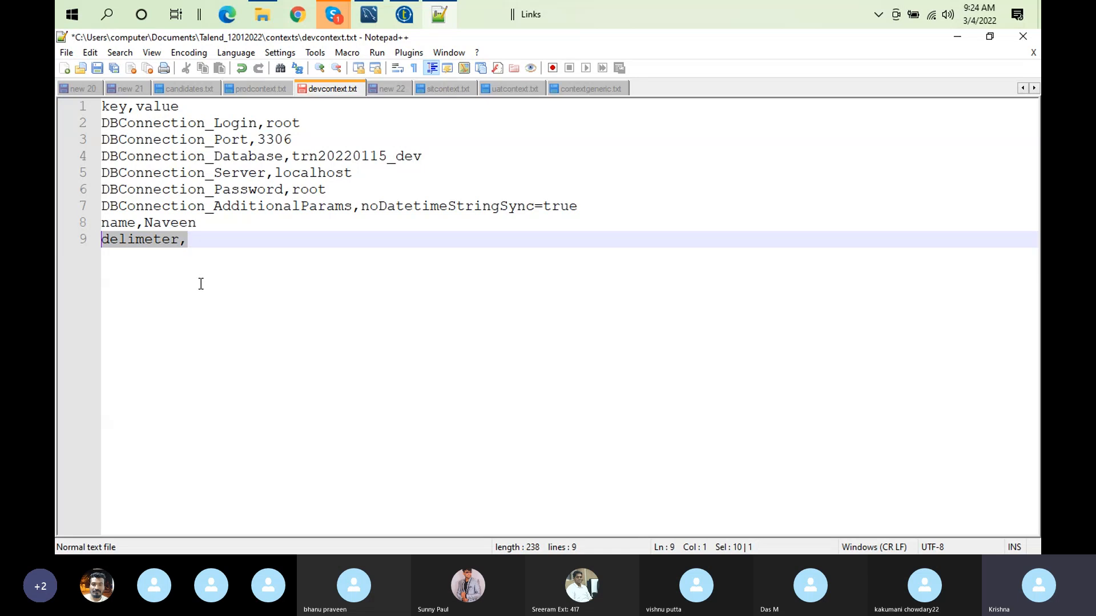
pyautogui.press('Delete')
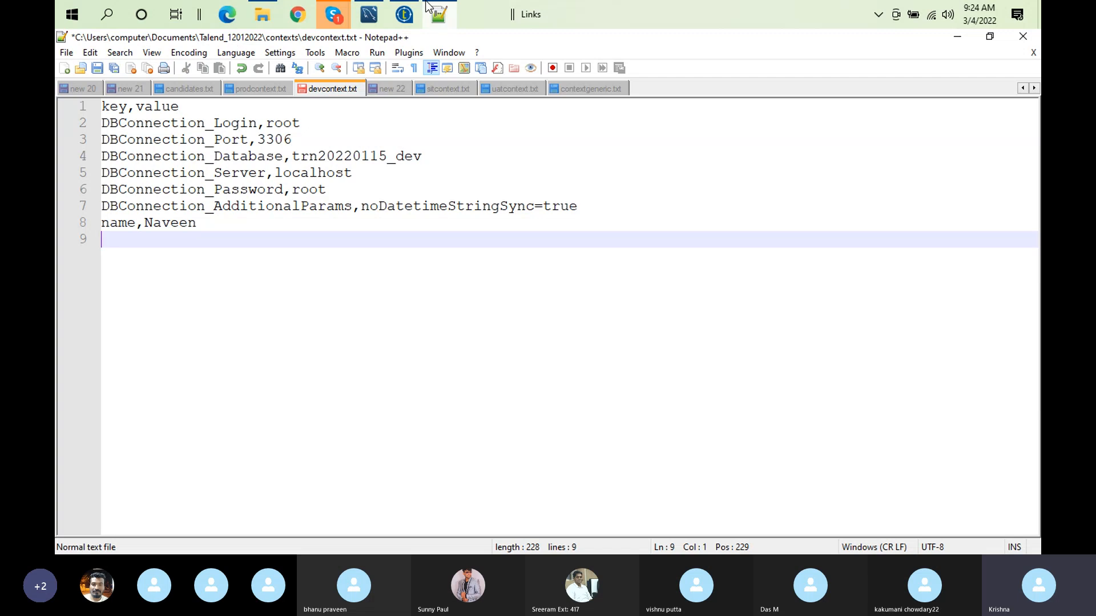
# Step: Switch back to Talend Open Studio and undo the field separator change in tFileInputDelimited_1
pyautogui.click(406, 15)
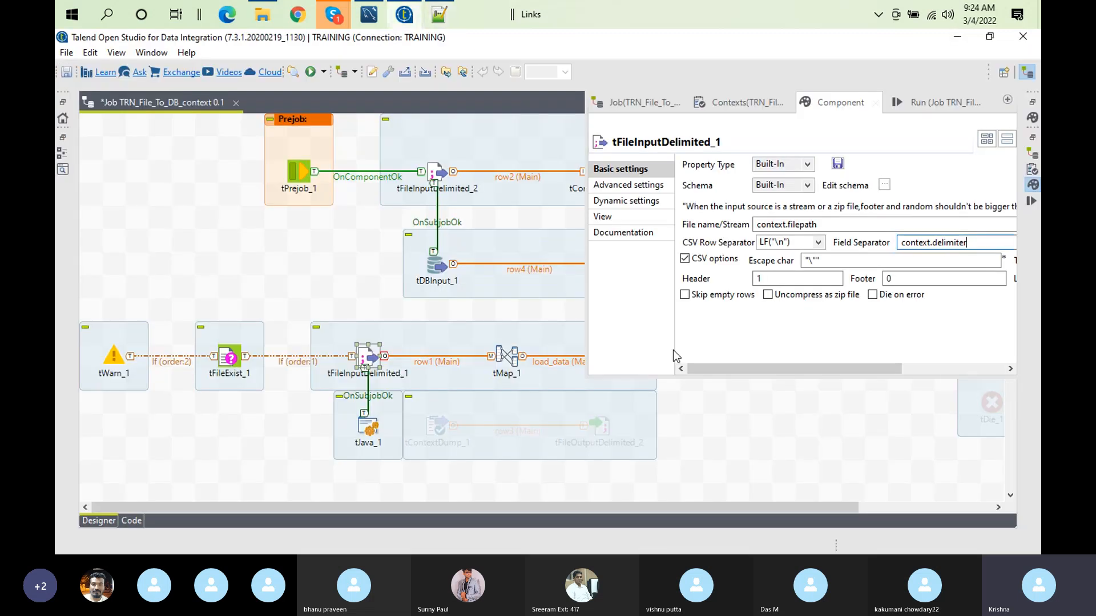
pyautogui.click(804, 279)
pyautogui.hotkey('ctrl', 'z')
pyautogui.click(275, 300)
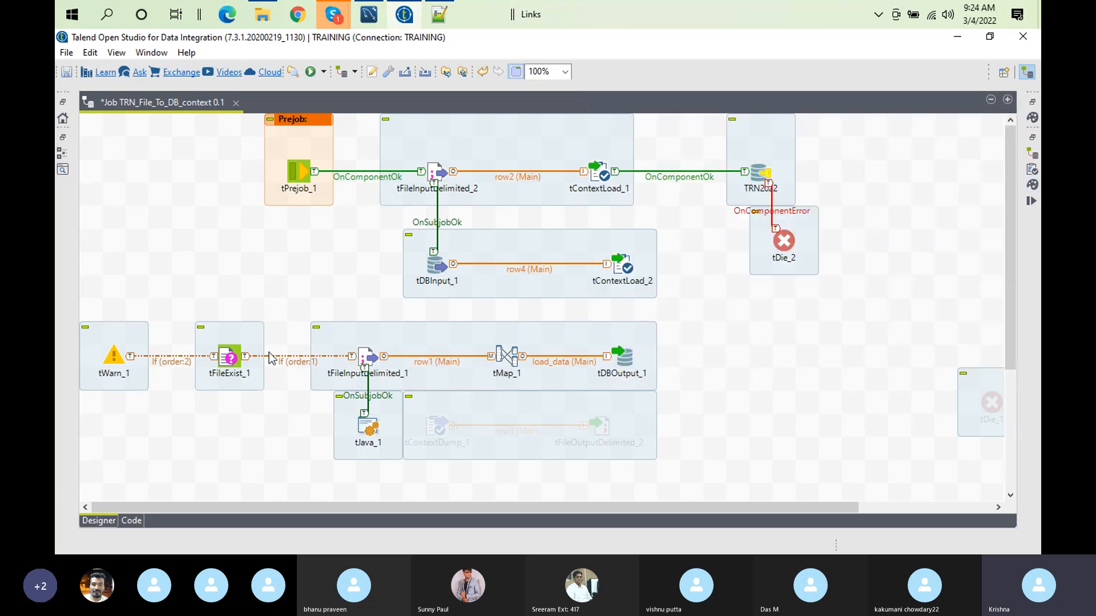
# Step: Inspect the file path setting of tFileExist_1 and the basic settings of tFileInputDelimited_1
pyautogui.click(239, 361)
pyautogui.doubleClick(235, 360)
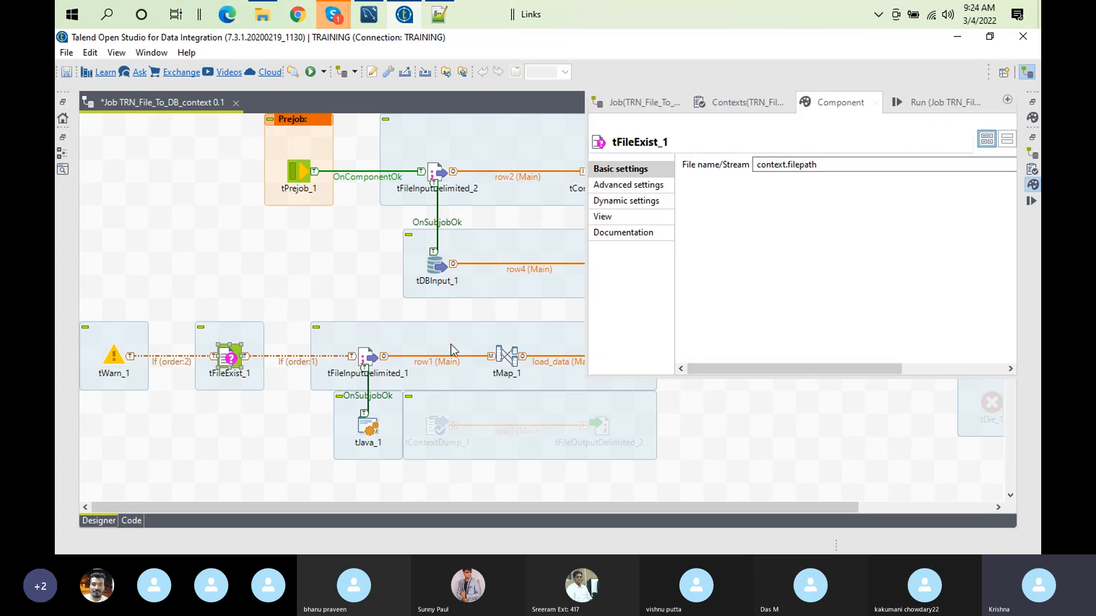
pyautogui.click(368, 359)
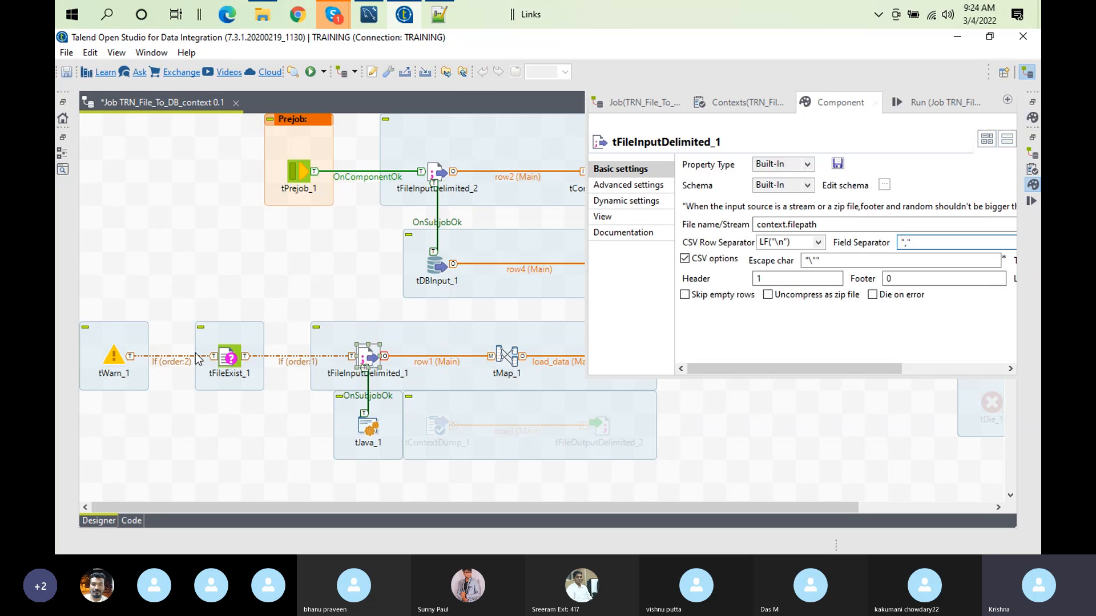
# Step: Inspect the warn message in tWarn_1's basic settings and return to the job canvas
pyautogui.click(114, 356)
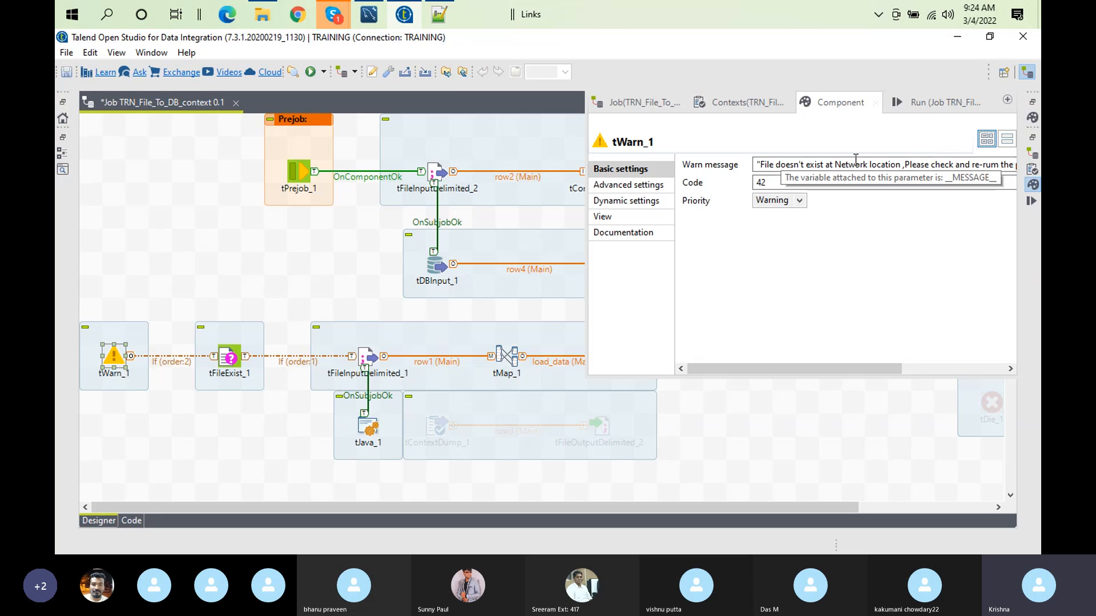
pyautogui.click(774, 166)
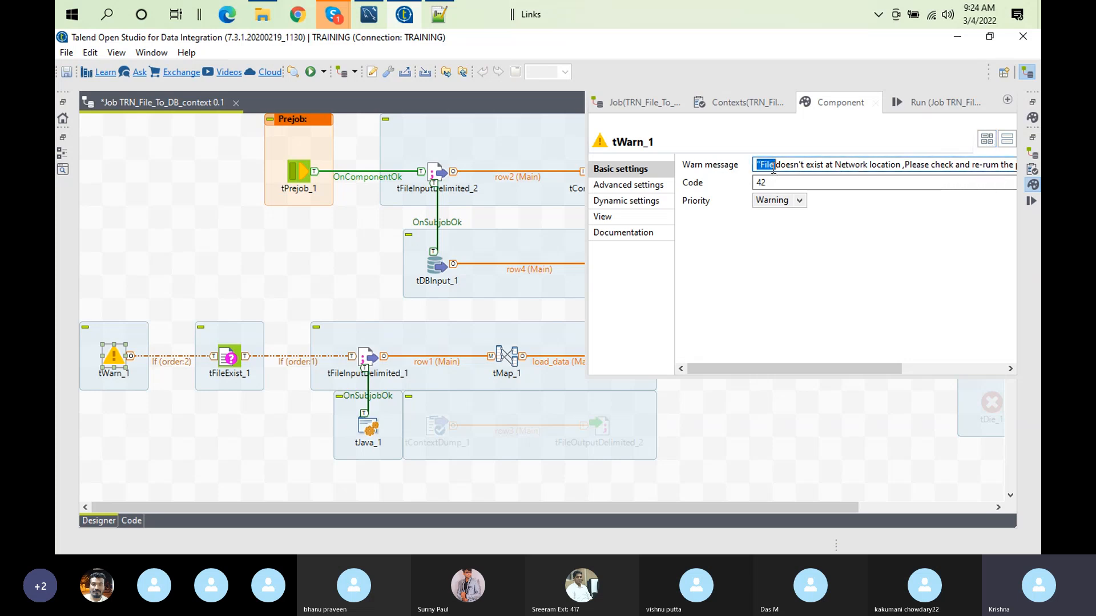
pyautogui.doubleClick(773, 167)
pyautogui.click(201, 186)
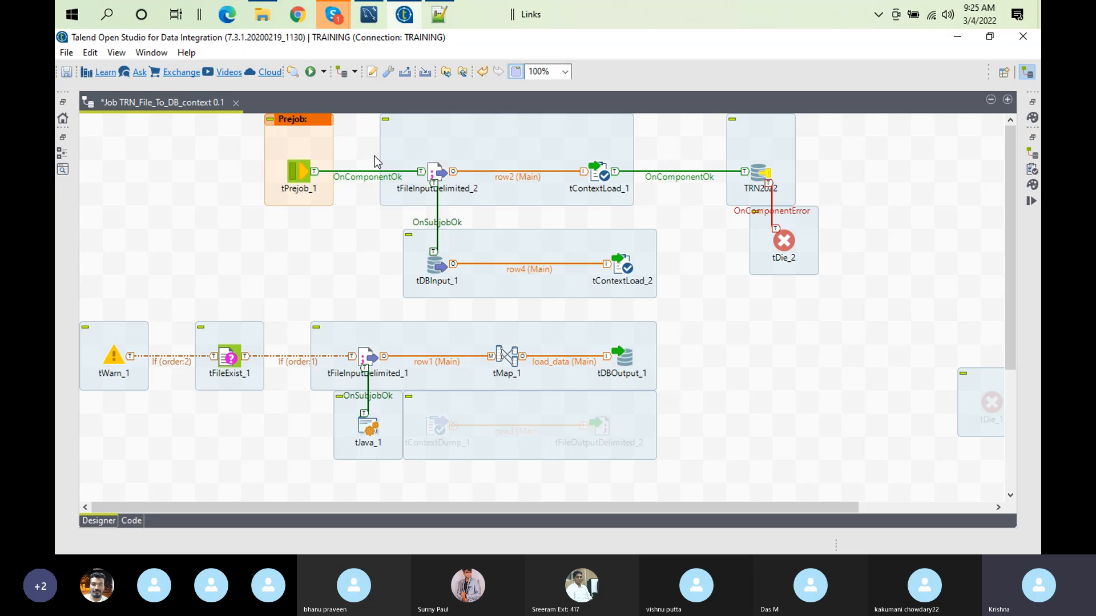
# Step: In the project settings, enable Implicit tContextLoad under the job settings and set it to load from a file
pyautogui.click(374, 70)
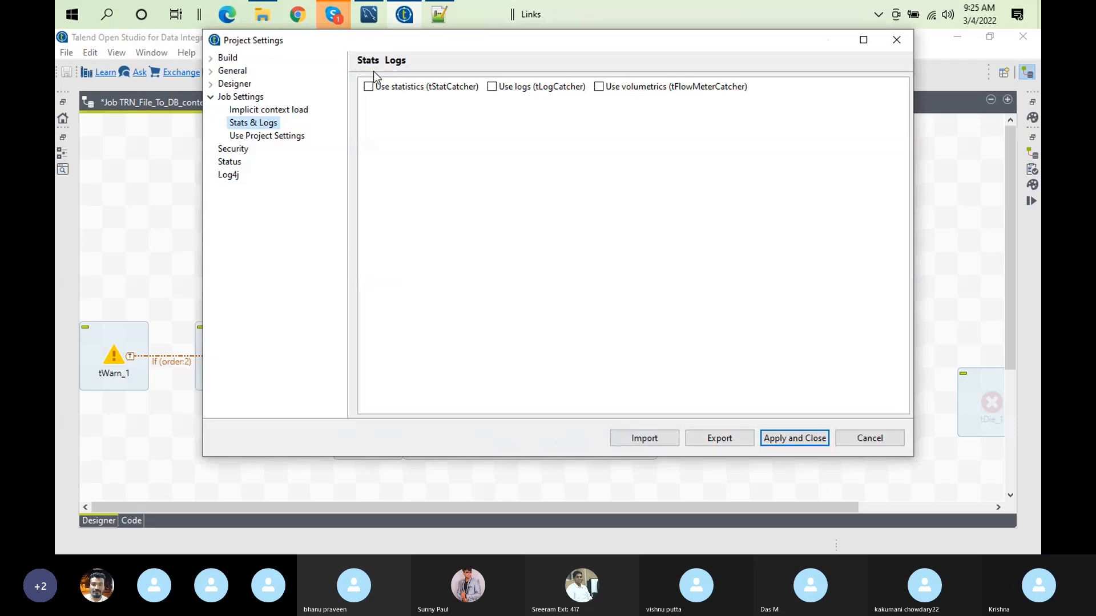
pyautogui.click(237, 101)
pyautogui.click(260, 111)
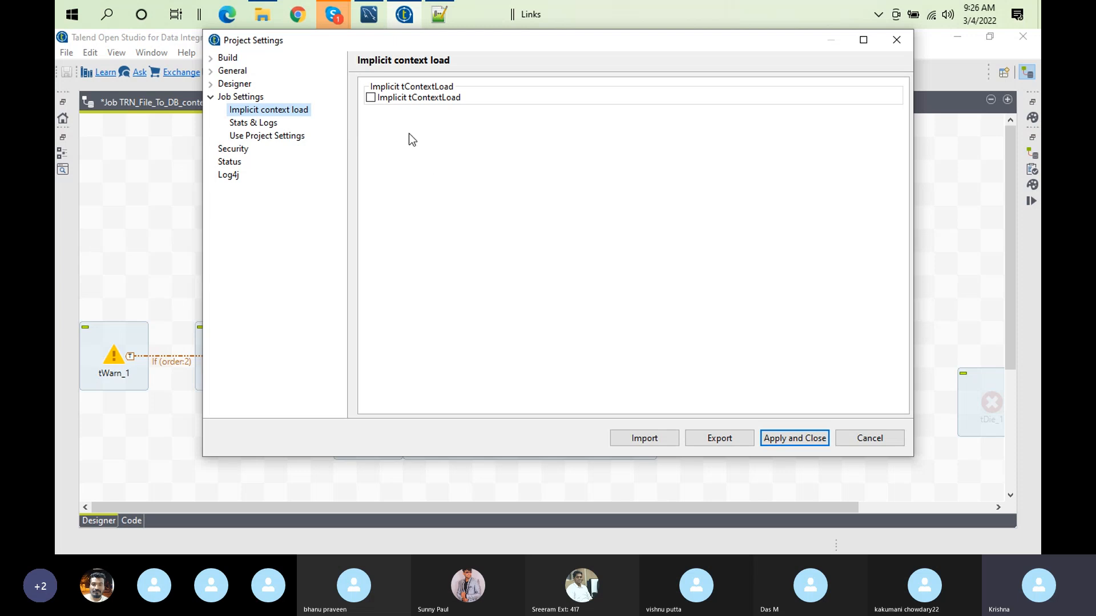
pyautogui.click(369, 97)
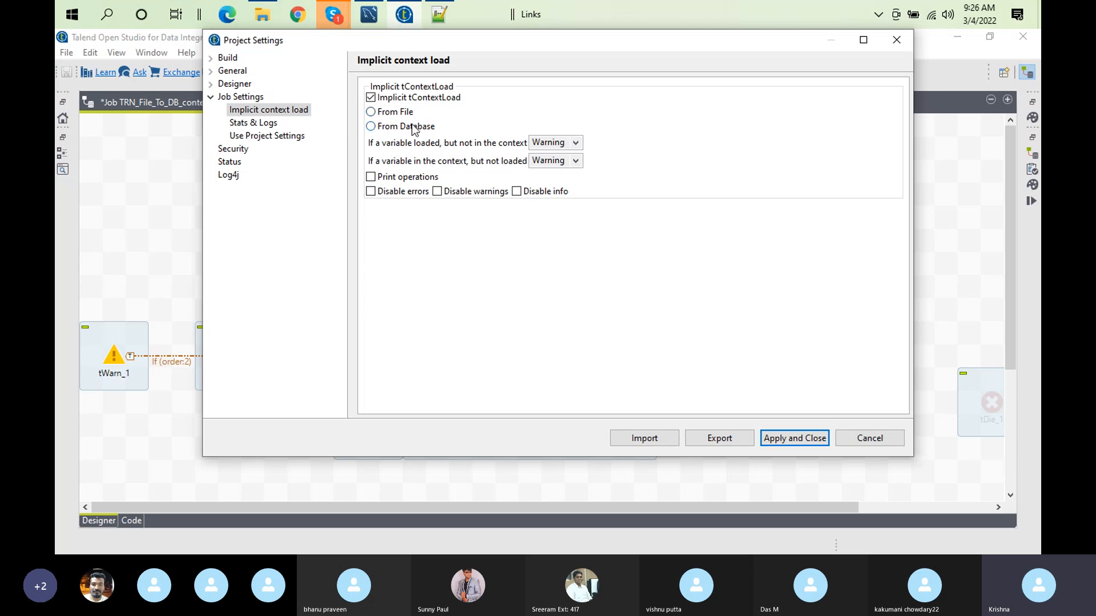
pyautogui.click(374, 113)
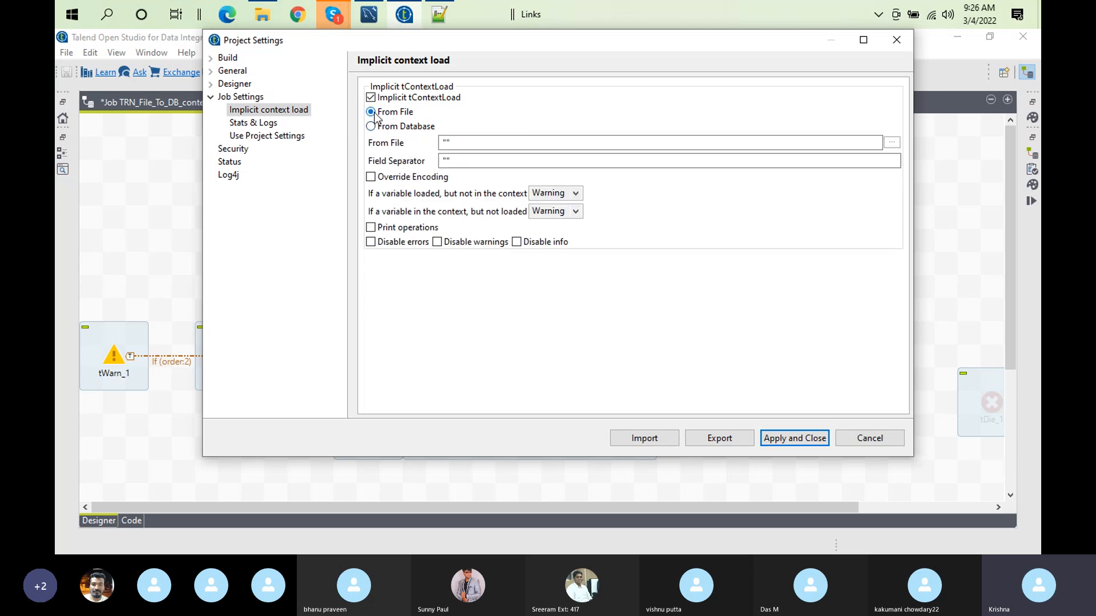
# Step: Choose contextgeneric.txt from the contexts folder as the implicit context file and set its field separator to ","
pyautogui.click(892, 143)
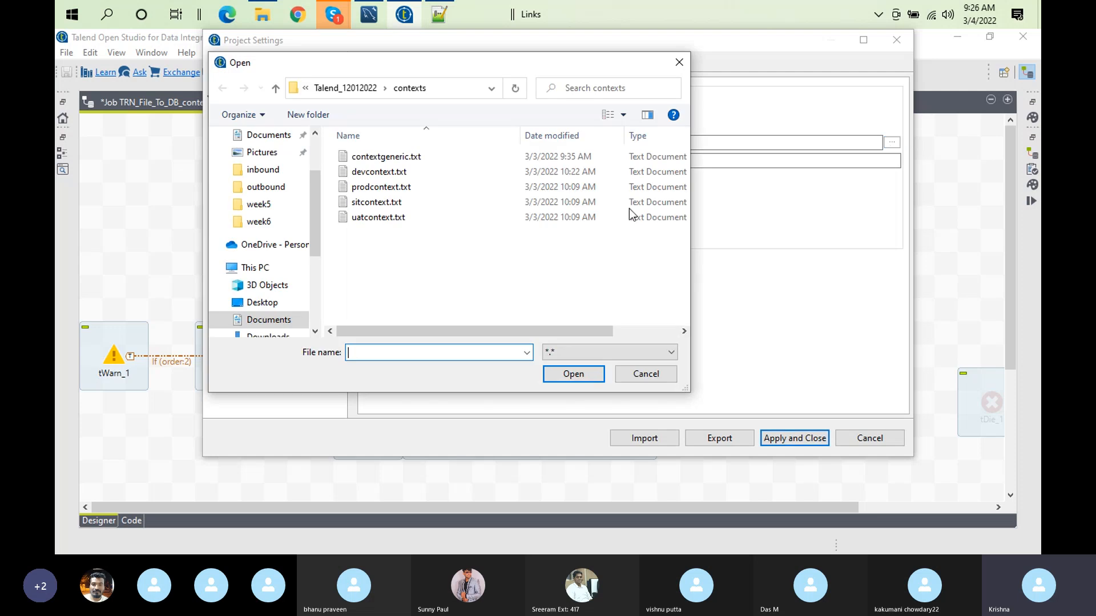
pyautogui.click(386, 156)
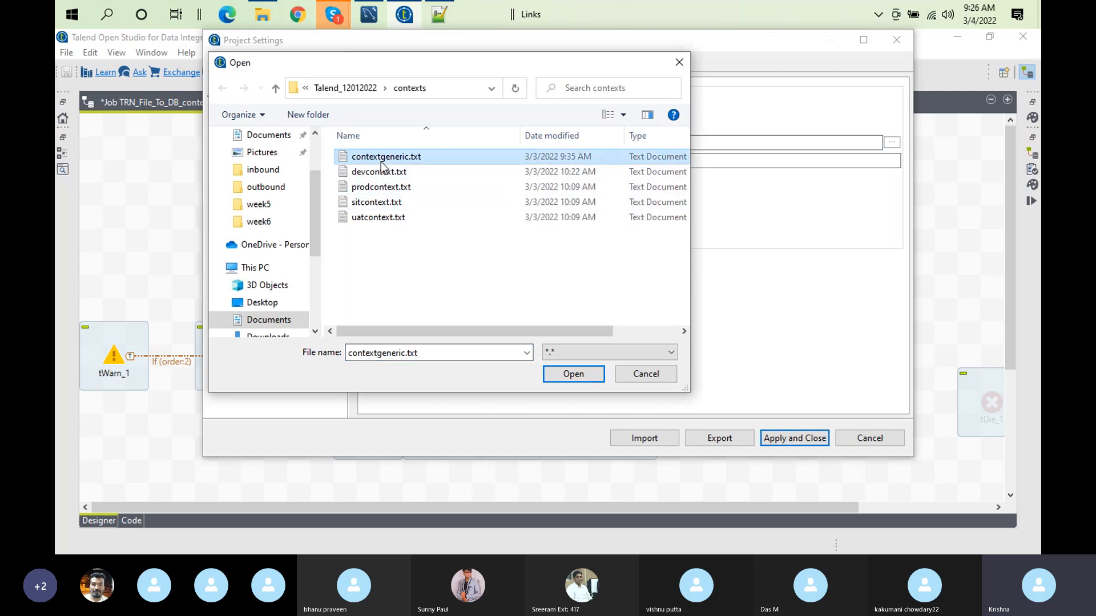
pyautogui.click(569, 374)
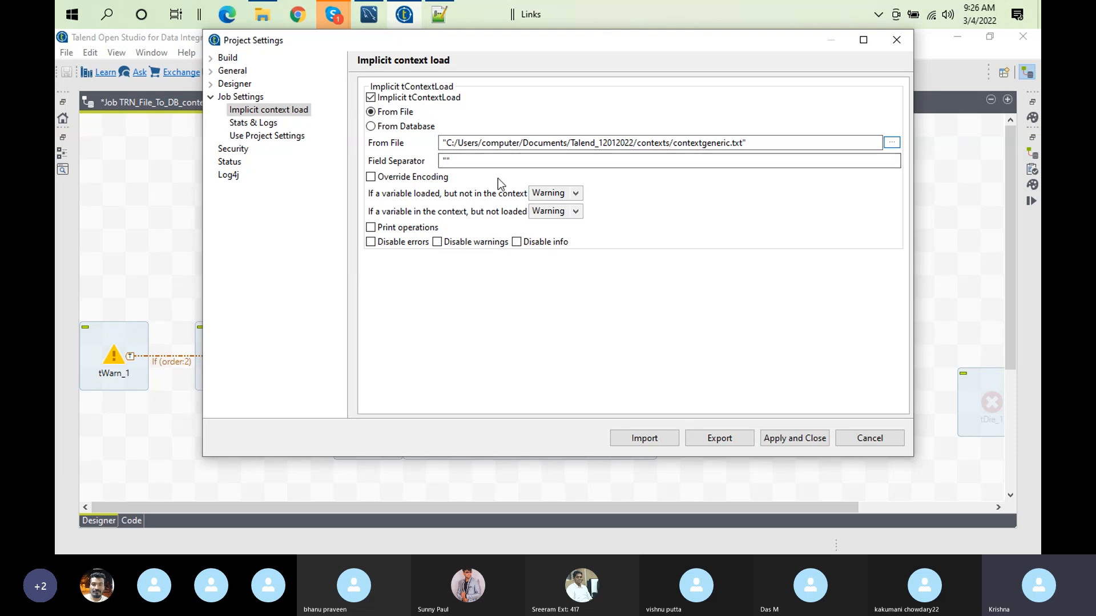
pyautogui.click(449, 161)
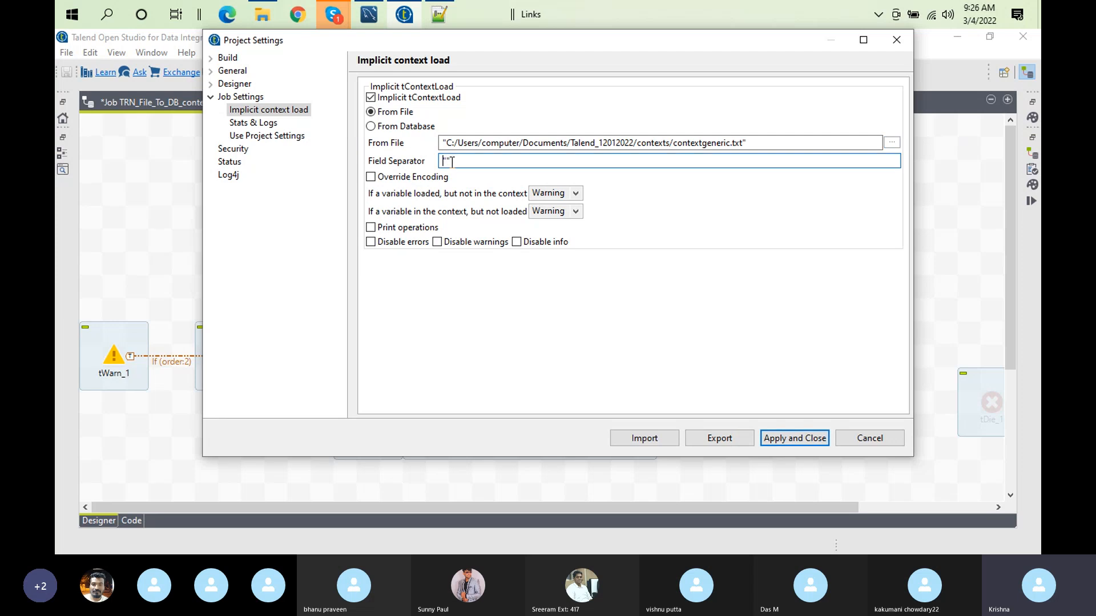
pyautogui.write(',')
# Step: Switch to Notepad++, replace the masked DBConnection_Password value in contextgeneric.txt with the actual database password, and save the file
pyautogui.click(437, 16)
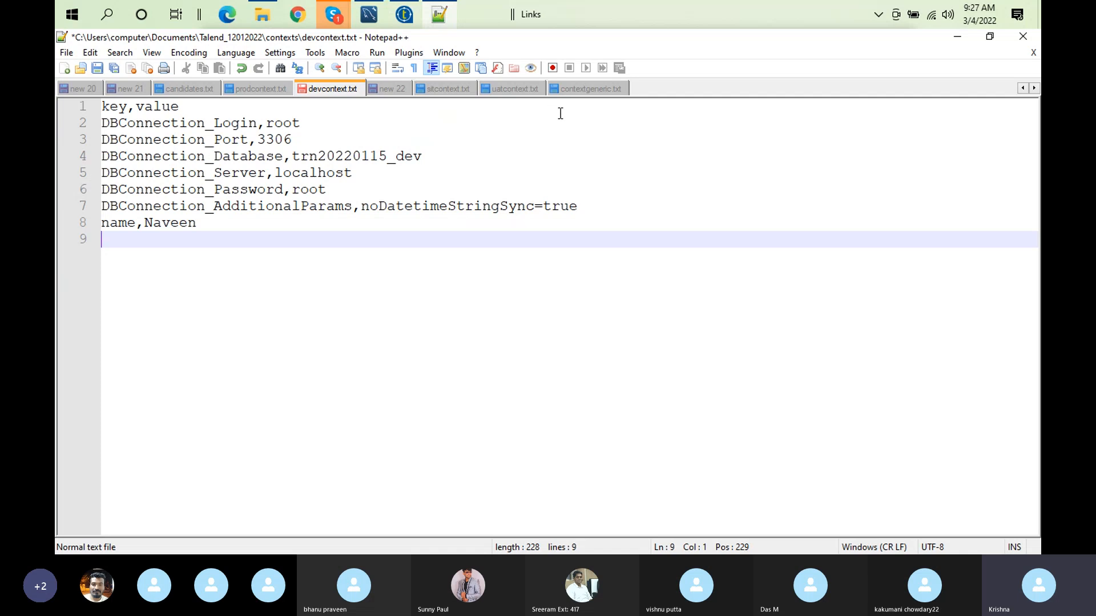
pyautogui.click(580, 93)
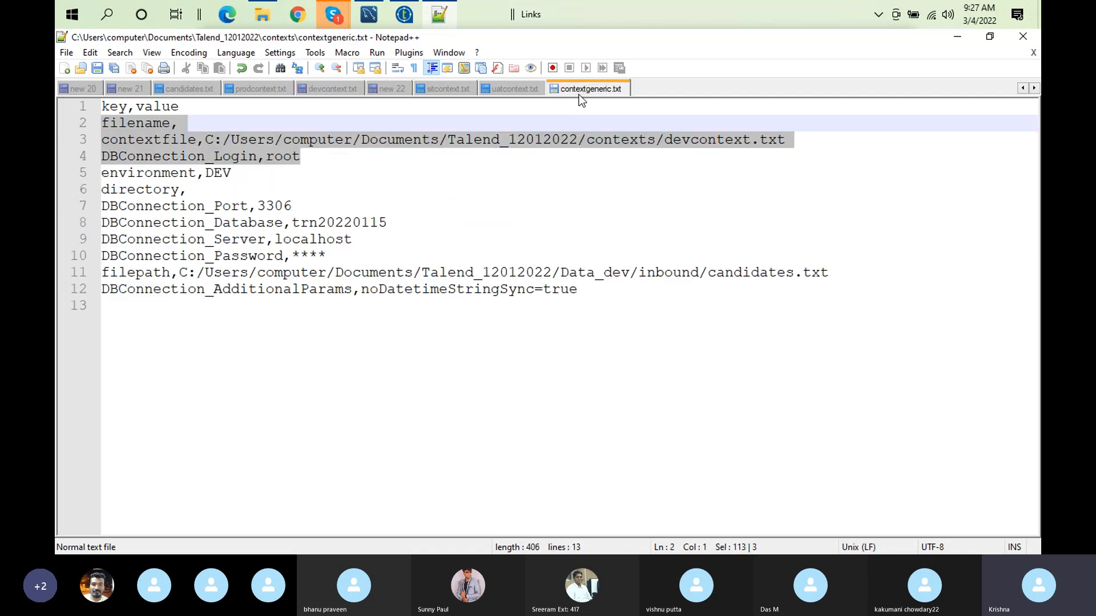
pyautogui.click(300, 209)
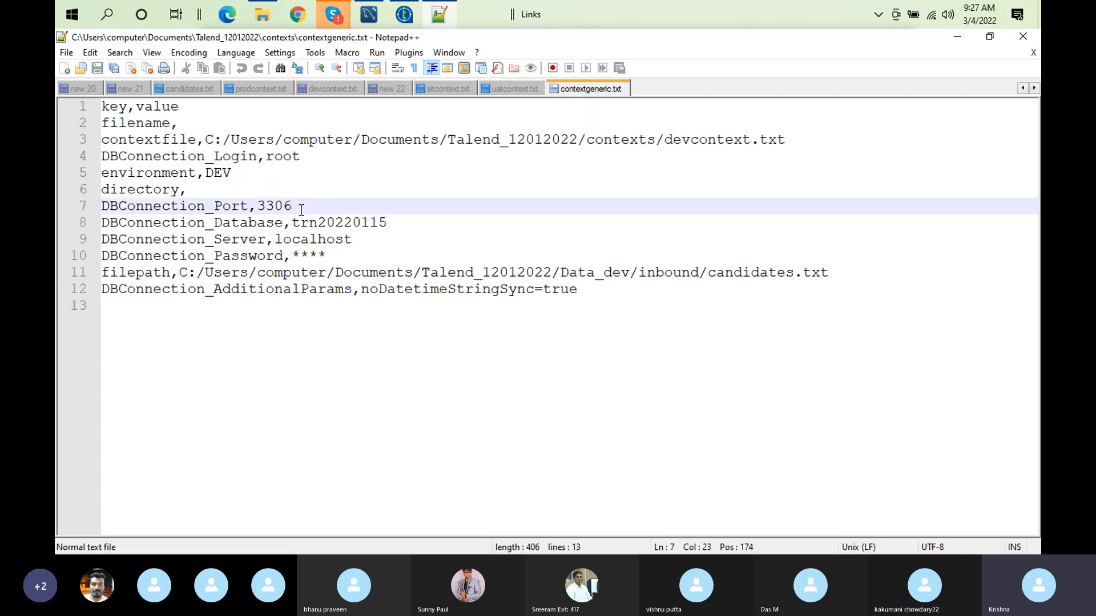
pyautogui.doubleClick(315, 256)
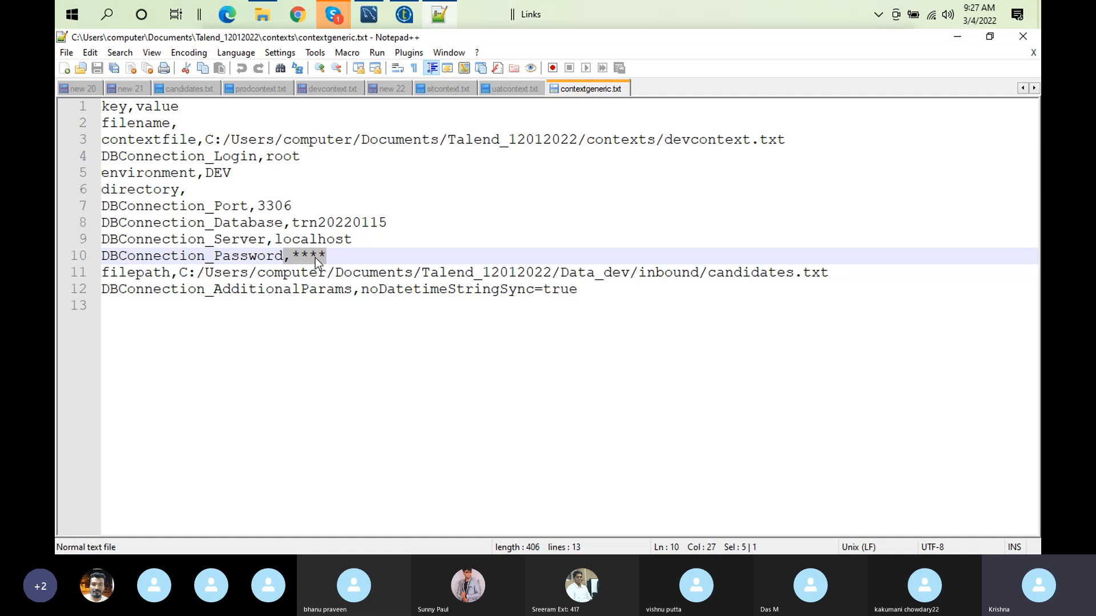
pyautogui.click(330, 256)
pyautogui.press('BackSpace')
pyautogui.press('BackSpace')
pyautogui.press('BackSpace')
pyautogui.press('BackSpace')
pyautogui.write('roor')
pyautogui.press('BackSpace')
pyautogui.write('t')
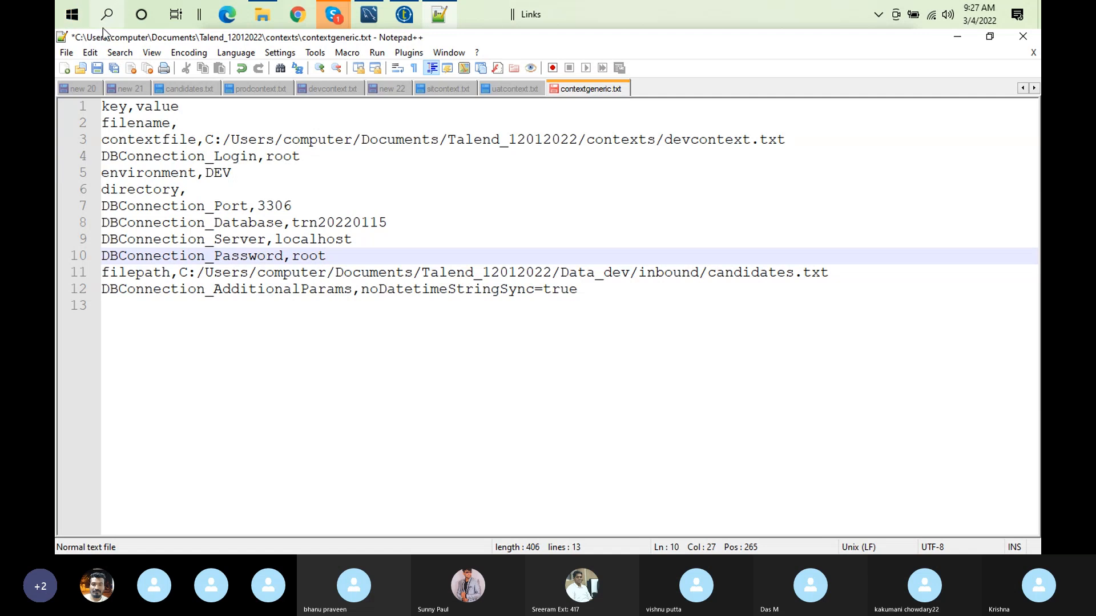
pyautogui.click(100, 70)
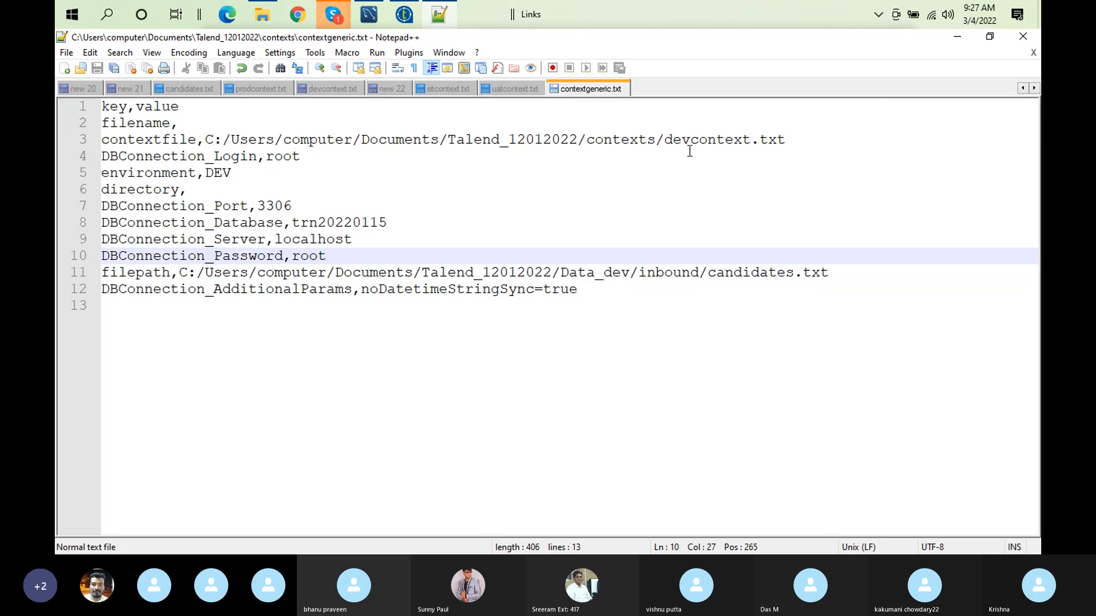
# Step: Change the file name in the contextfile path on line 3 to contextgeneric and save contextgeneric.txt
pyautogui.doubleClick(710, 143)
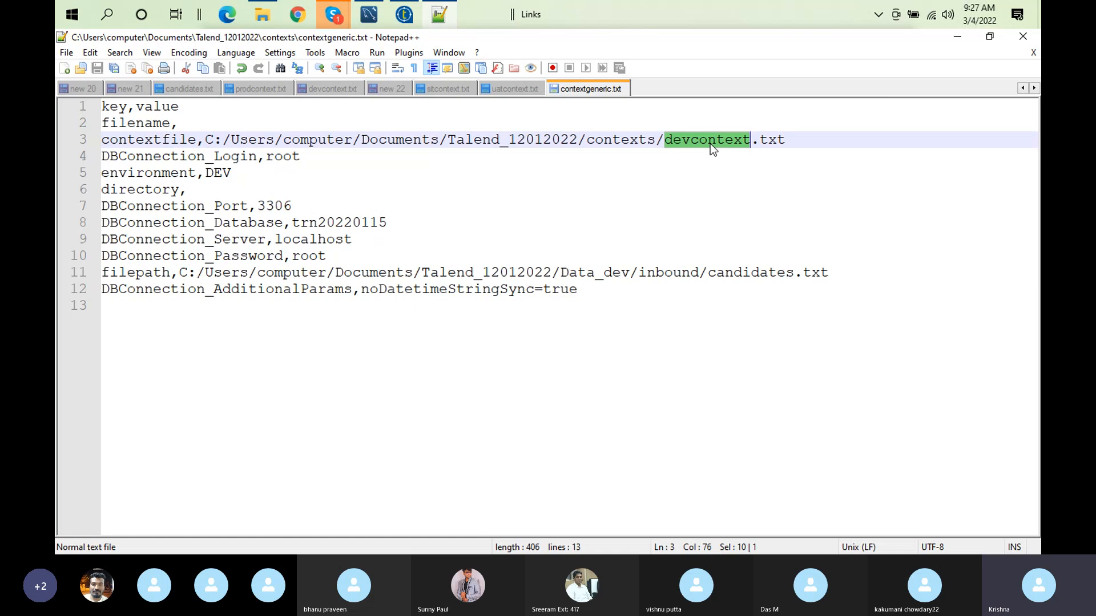
pyautogui.write('con')
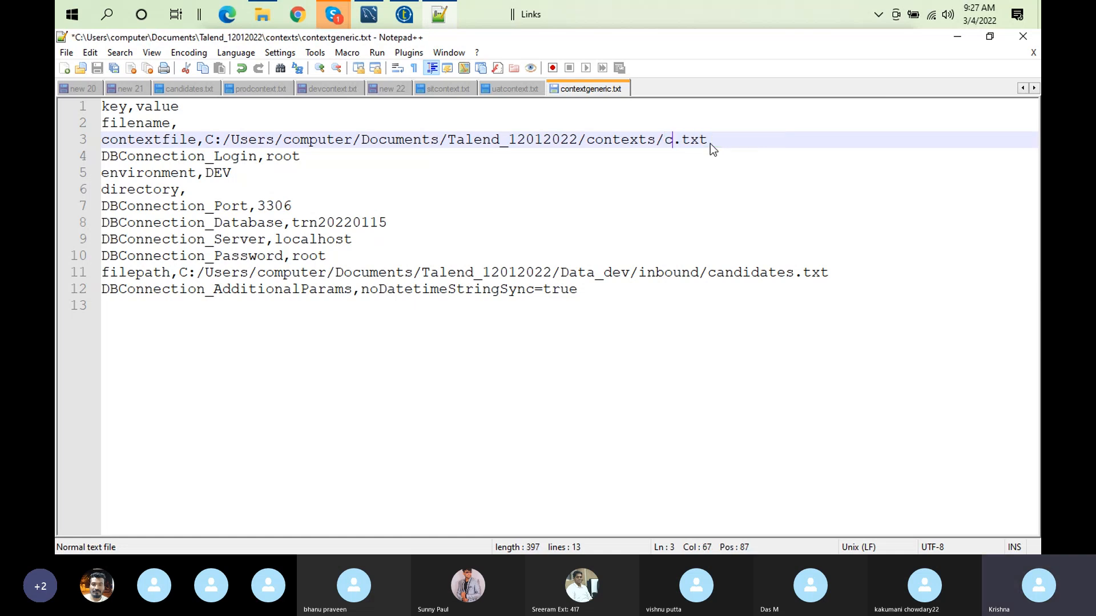
pyautogui.write('text')
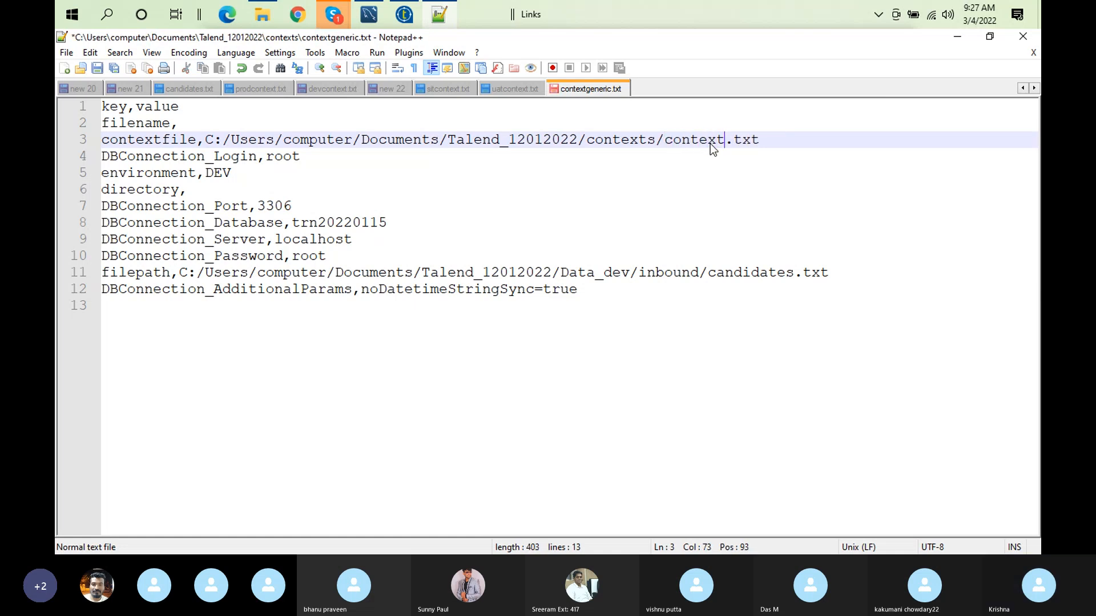
pyautogui.write('generic')
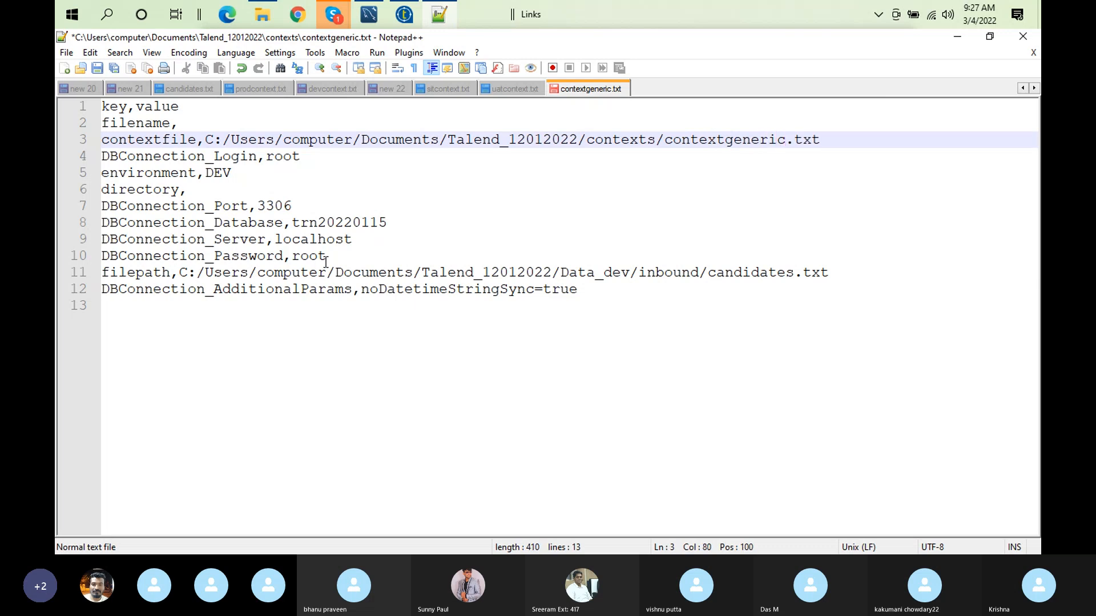
pyautogui.click(95, 70)
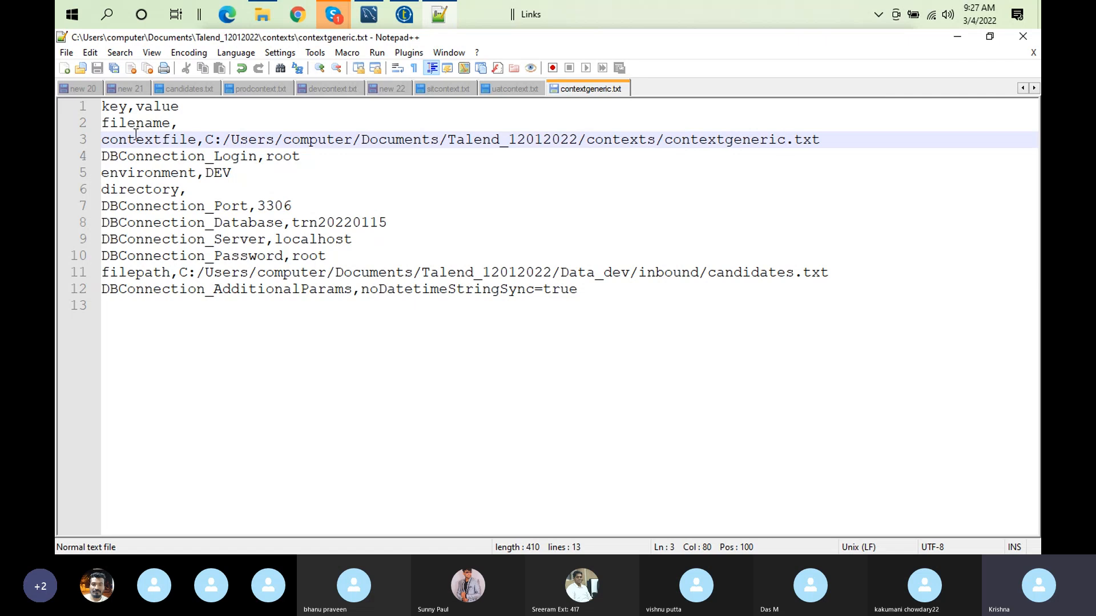
# Step: Switch back to Talend Open Studio, apply the implicit context load settings and accept updating the pom for all jobs
pyautogui.click(406, 16)
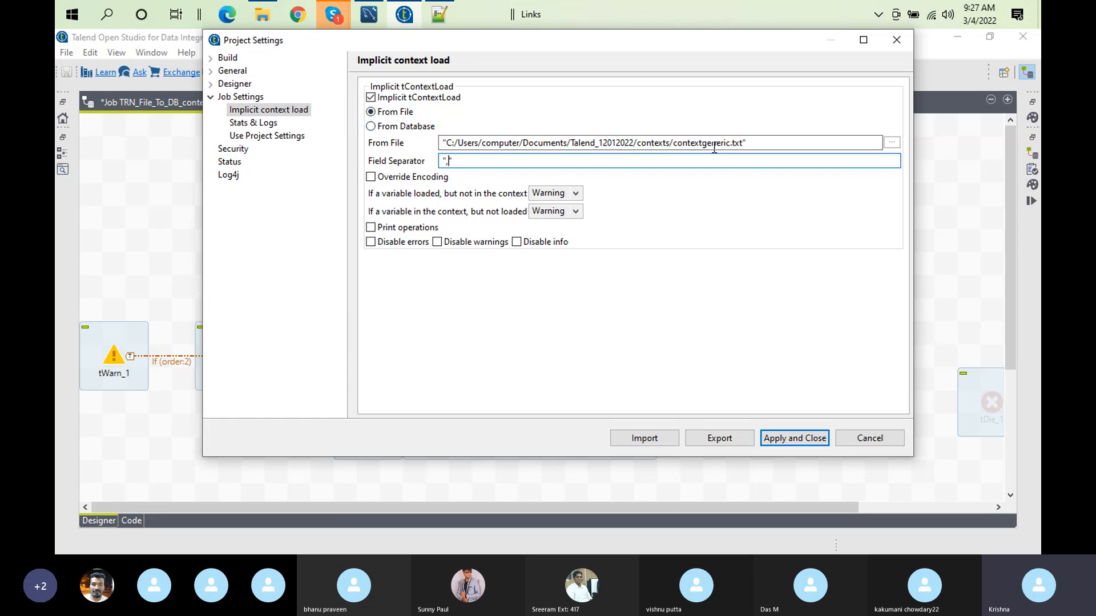
pyautogui.doubleClick(442, 143)
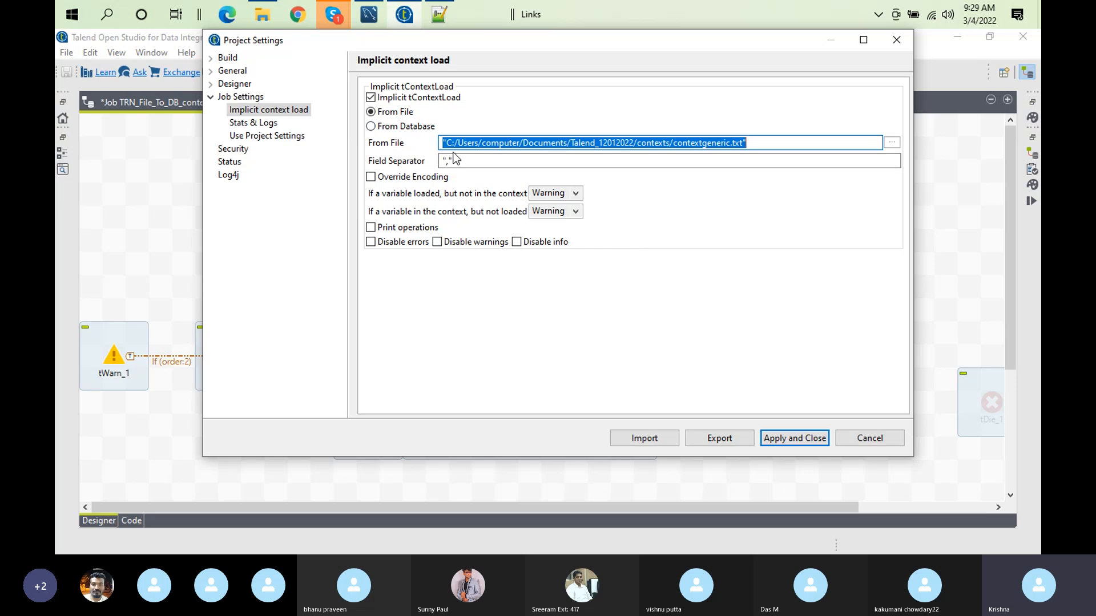
pyautogui.click(778, 438)
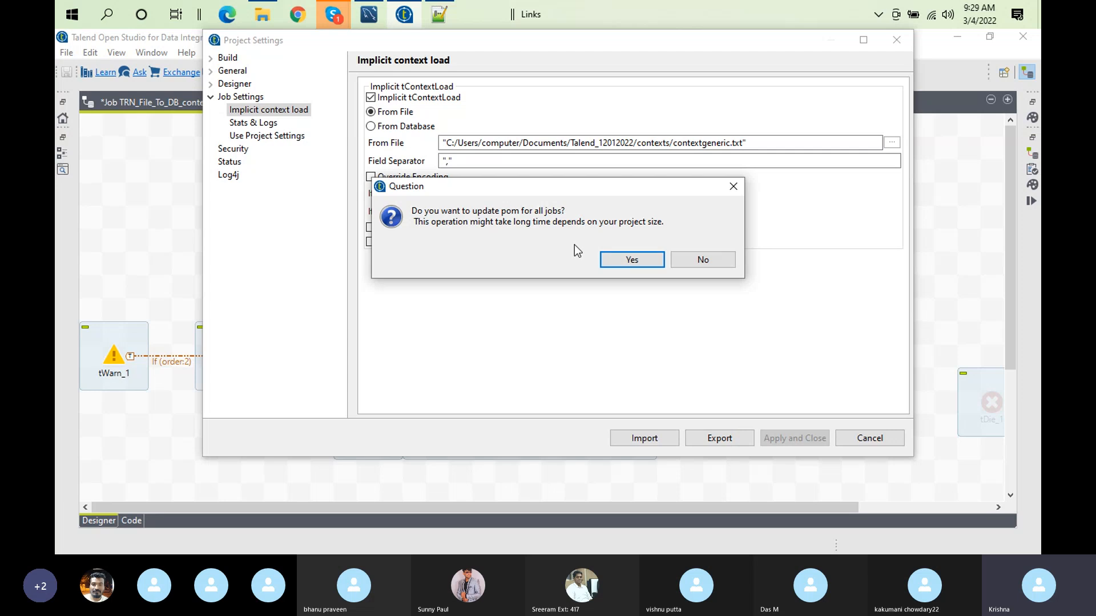
pyautogui.click(632, 260)
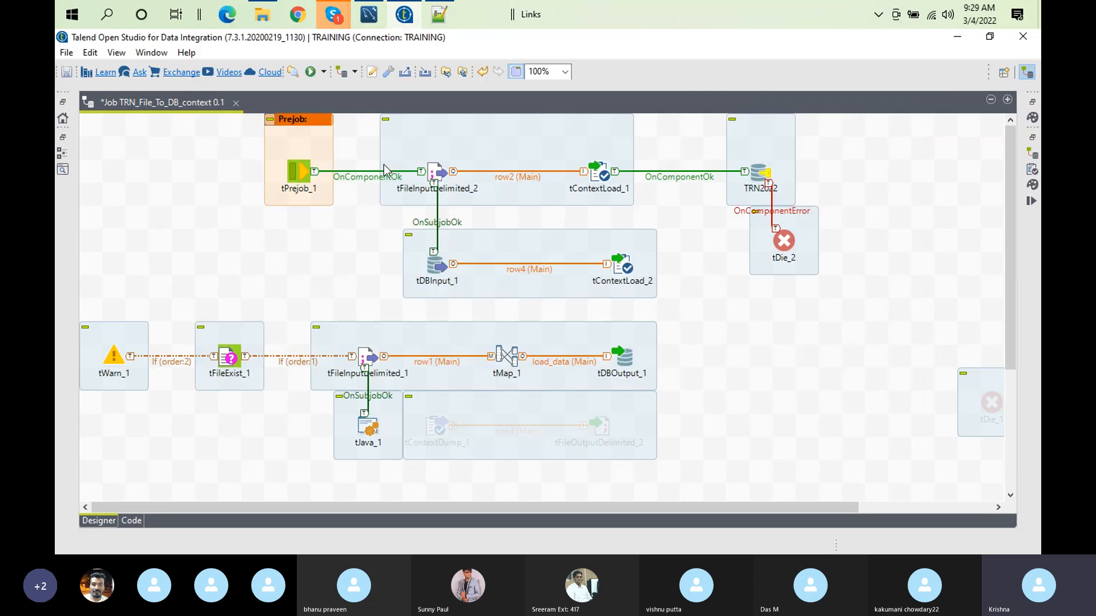
# Step: Delete the OnComponentOk links from tPrejob_1 to tFileInputDelimited_2 and from tContextLoad_1 to the TRN2022 connection
pyautogui.click(420, 173)
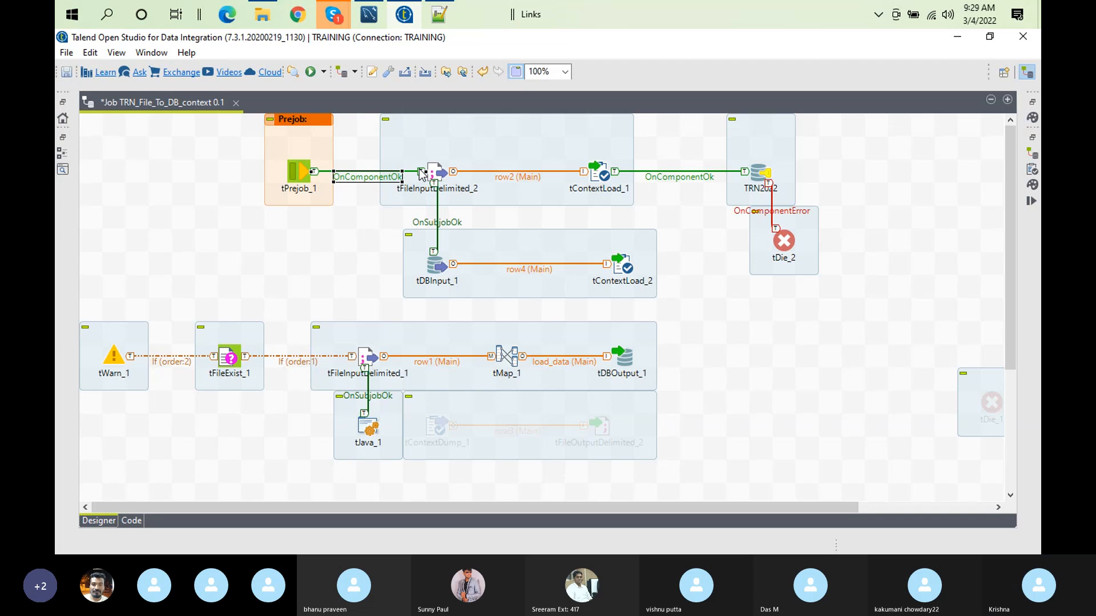
pyautogui.press('Delete')
pyautogui.click(681, 175)
pyautogui.press('Delete')
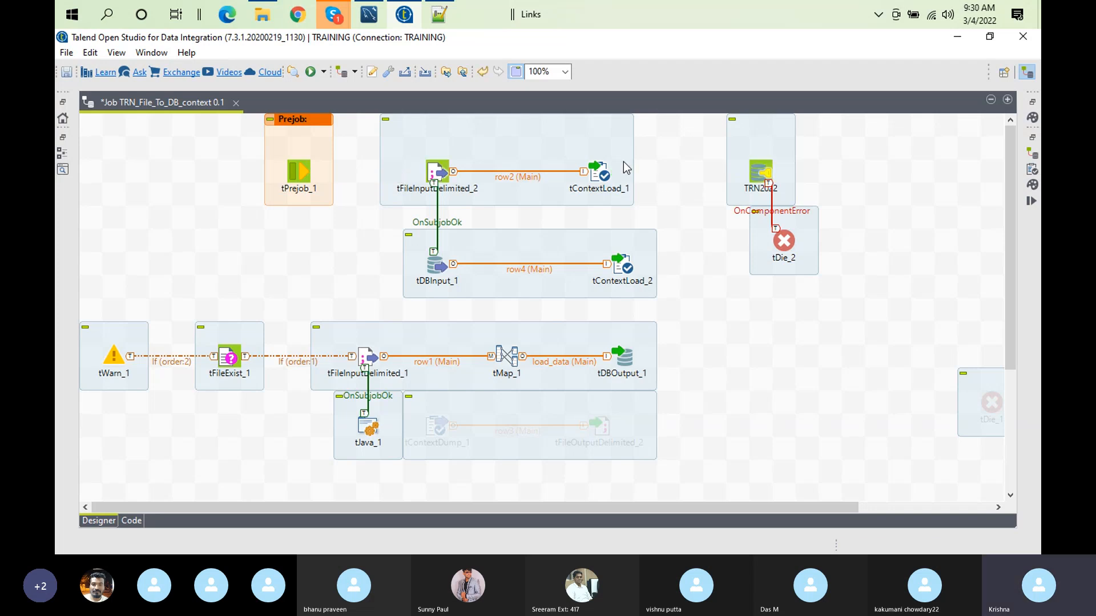
# Step: Deactivate tFileInputDelimited_2, tContextLoad_1, tDBInput_1 and tContextLoad_2 together
pyautogui.click(433, 173)
pyautogui.keyDown('ctrl'); pyautogui.click(593, 181); pyautogui.keyUp('ctrl')
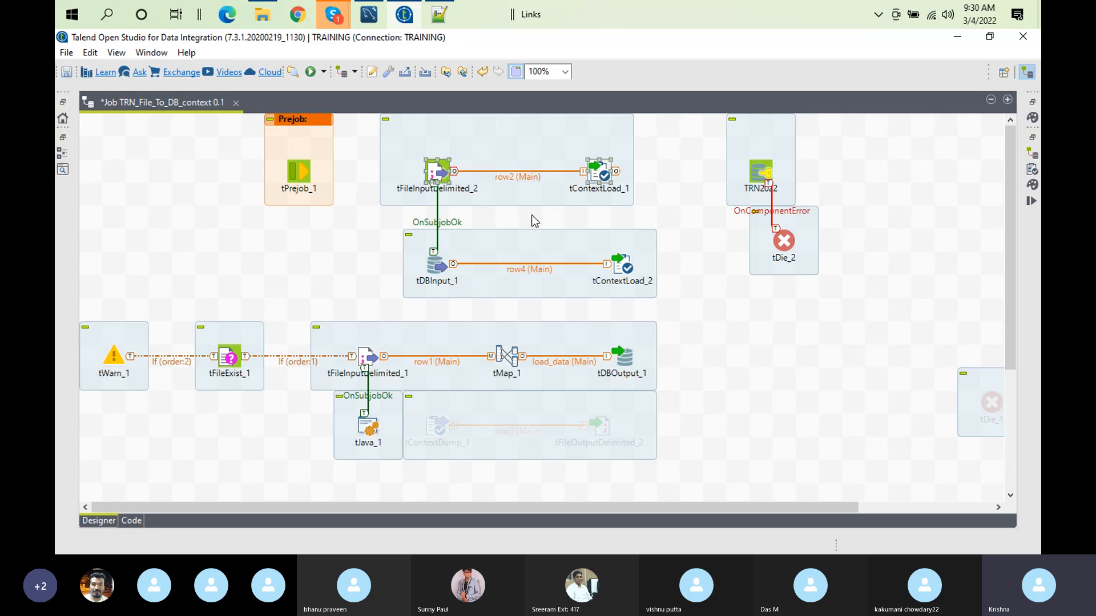
pyautogui.keyDown('ctrl'); pyautogui.click(436, 267); pyautogui.keyUp('ctrl')
pyautogui.keyDown('ctrl'); pyautogui.click(616, 265); pyautogui.keyUp('ctrl')
pyautogui.rightClick(615, 263)
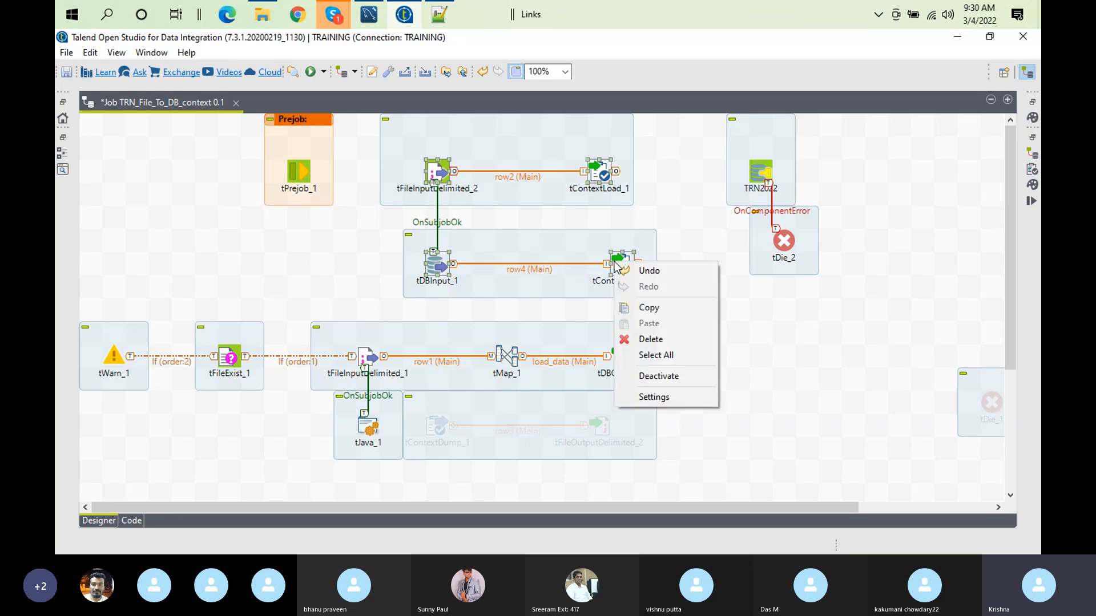
pyautogui.click(664, 374)
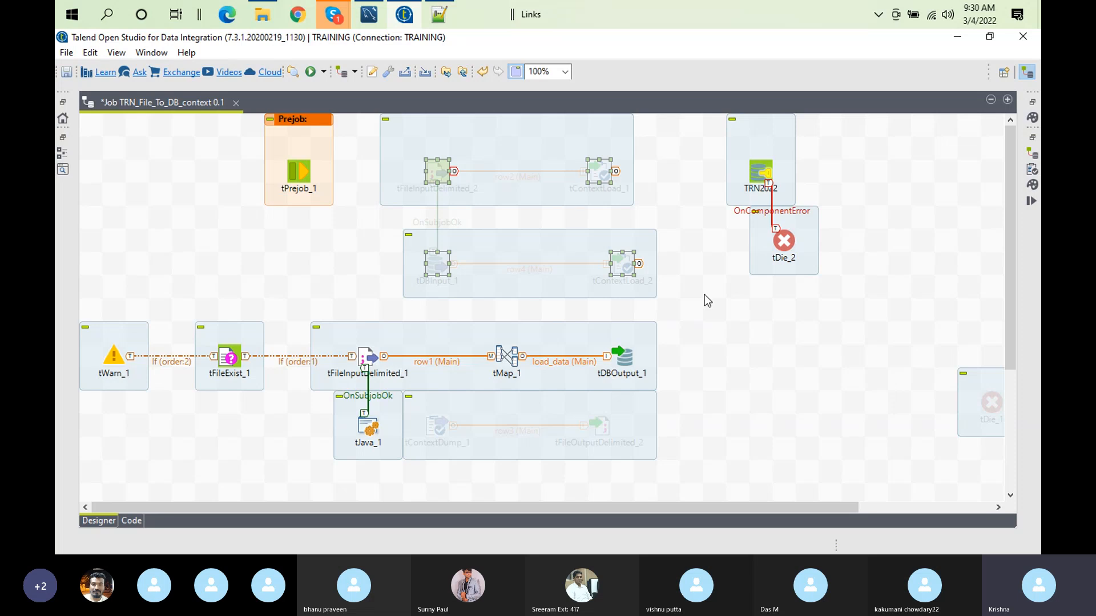
# Step: Connect tPrejob_1 to the TRN2022 connection with an On Component Ok trigger and restore the maximized job editor to normal size
pyautogui.rightClick(307, 171)
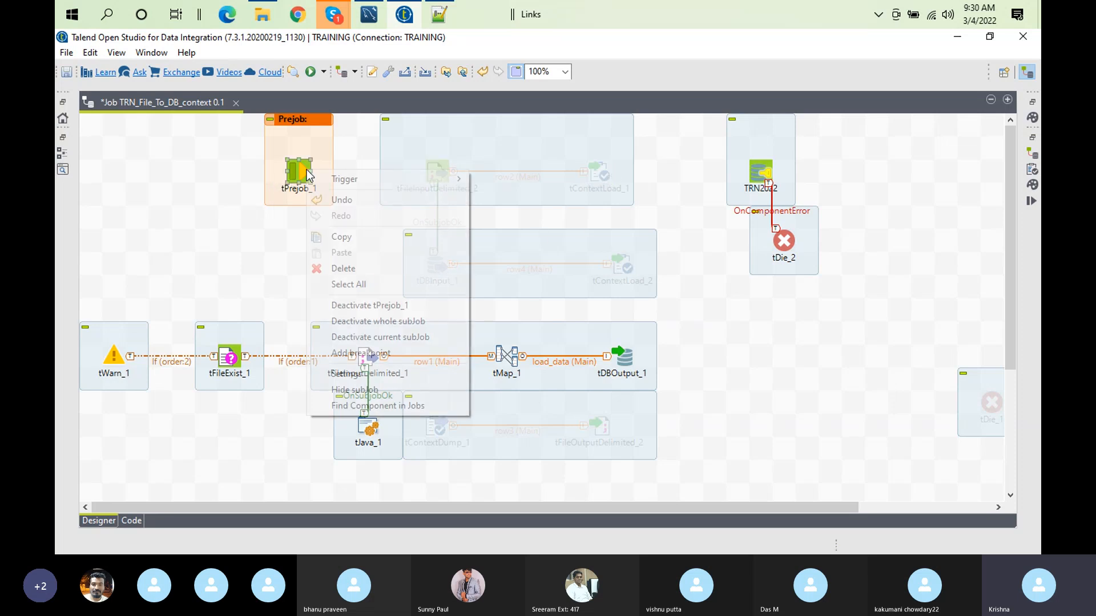
pyautogui.moveTo(403, 178)
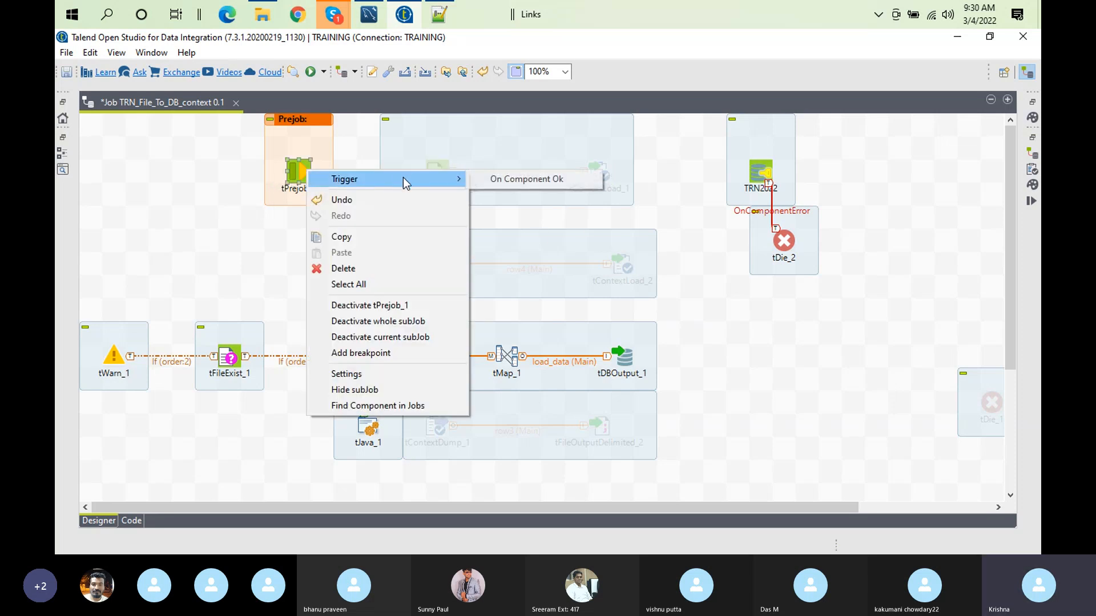
pyautogui.click(580, 178)
pyautogui.click(760, 173)
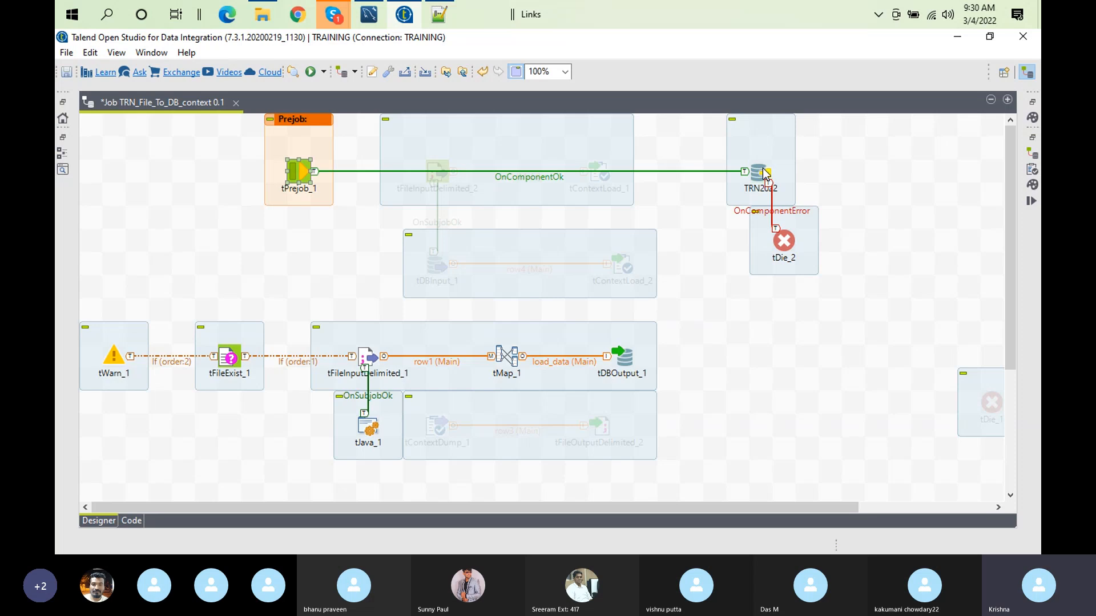
pyautogui.doubleClick(162, 105)
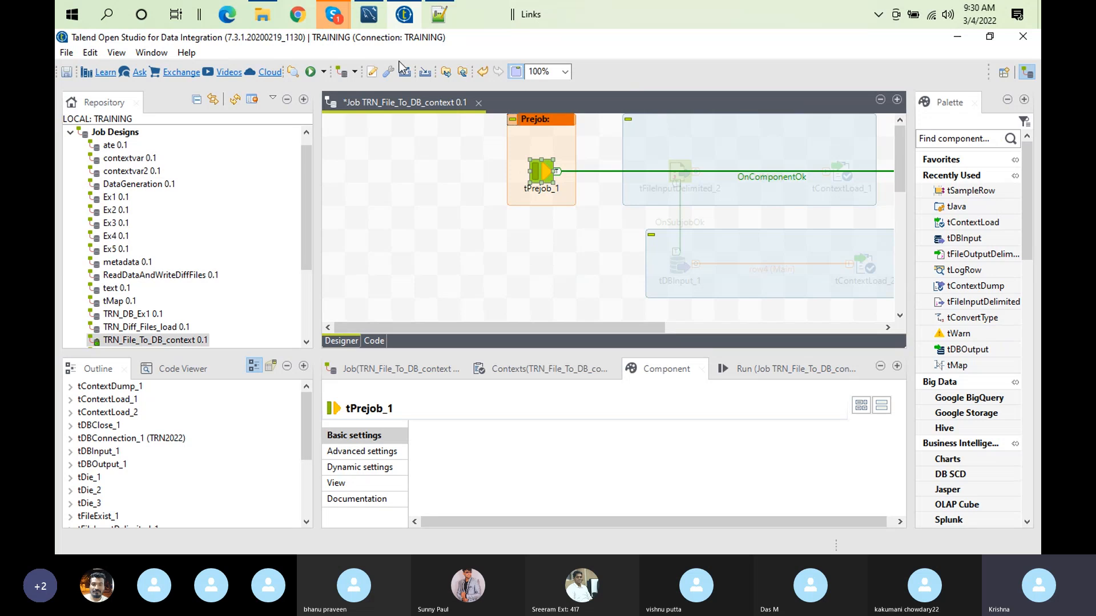
# Step: Enable Use Project Settings in the Stats & Logs settings of the TRN_File_To_DB_context job
pyautogui.click(374, 369)
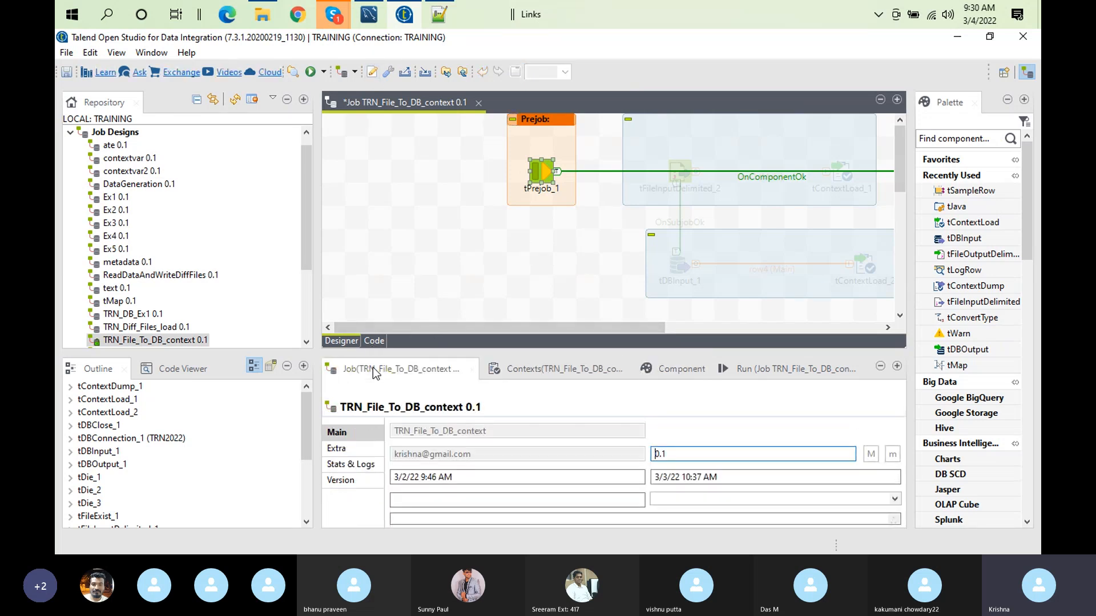
pyautogui.click(353, 465)
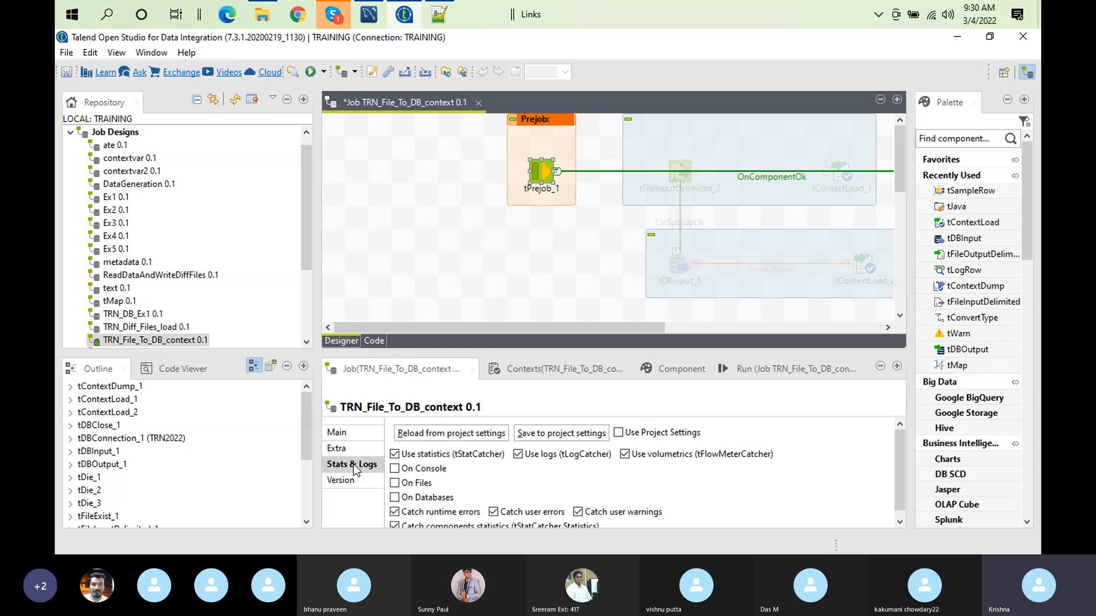
pyautogui.doubleClick(417, 372)
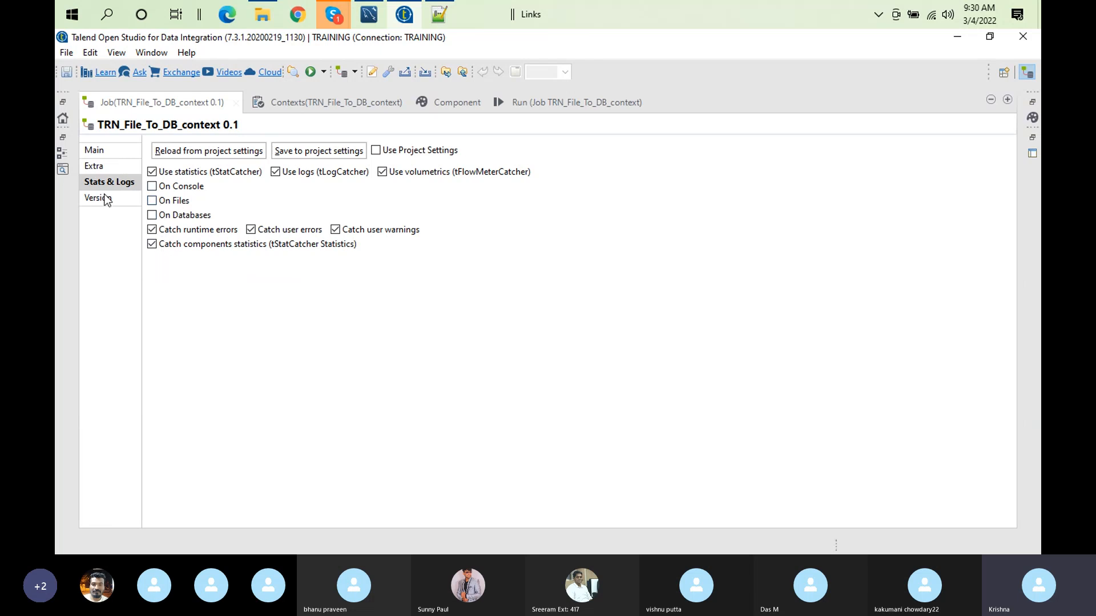
pyautogui.click(376, 150)
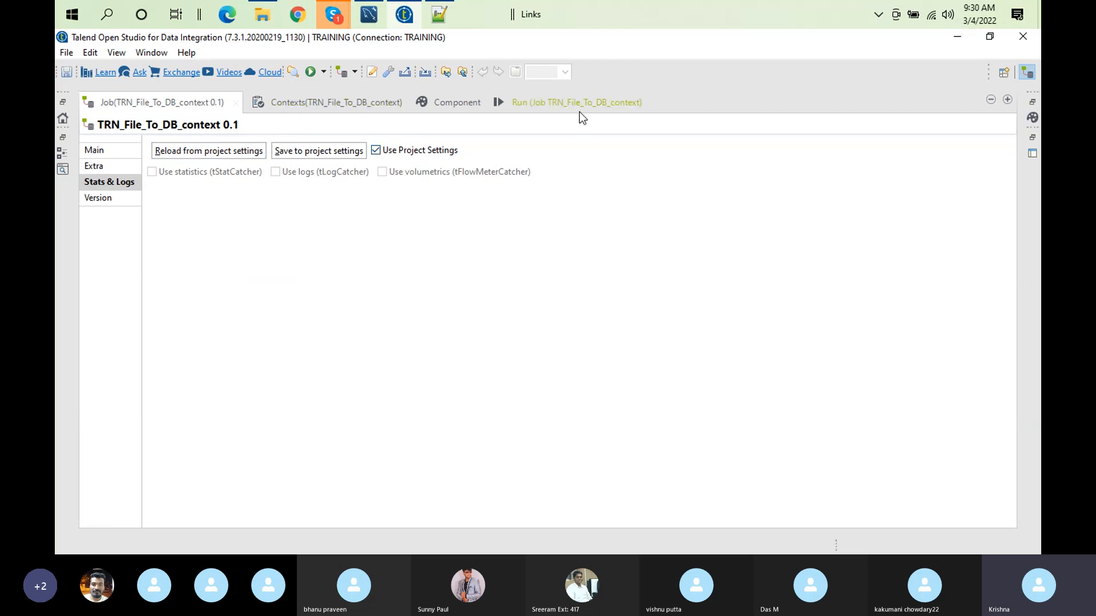
# Step: Turn off the prompt for the contextfile variable in the Default context of the job
pyautogui.click(564, 103)
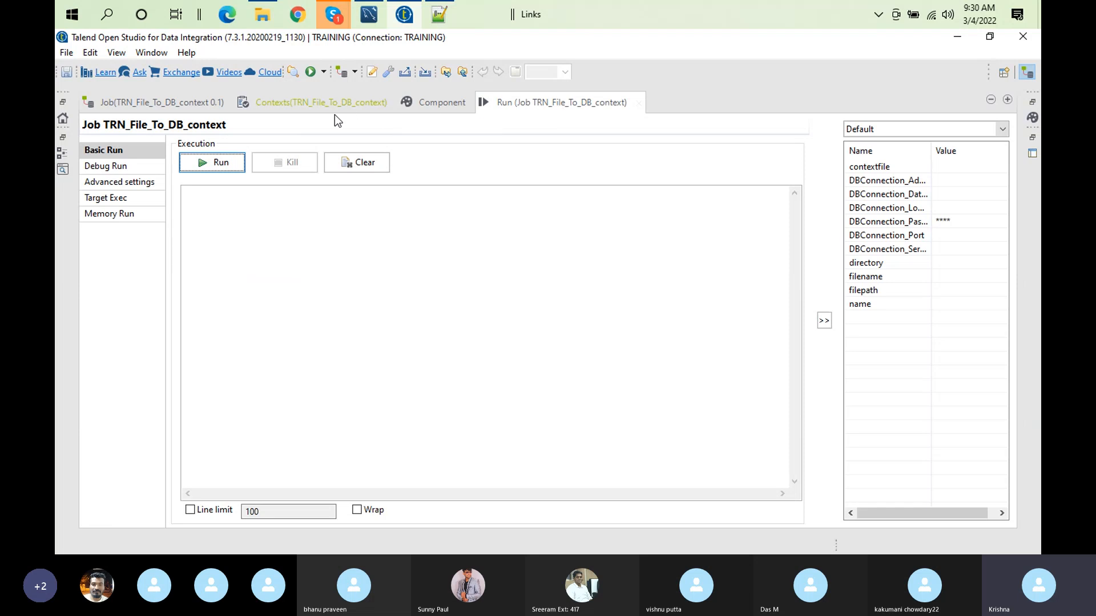
pyautogui.click(312, 101)
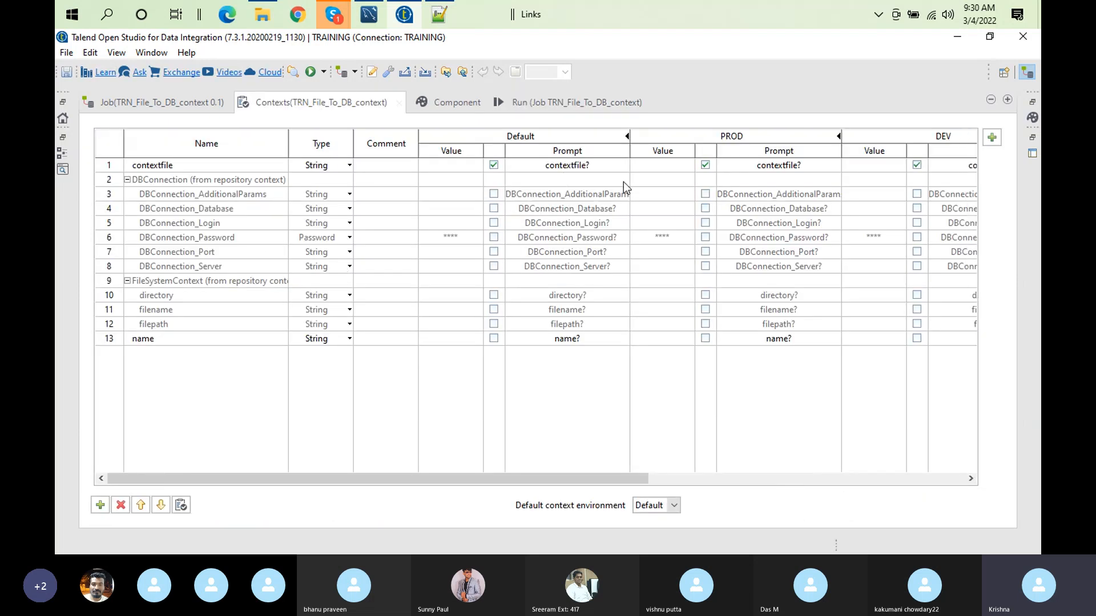
pyautogui.click(494, 169)
pyautogui.click(494, 167)
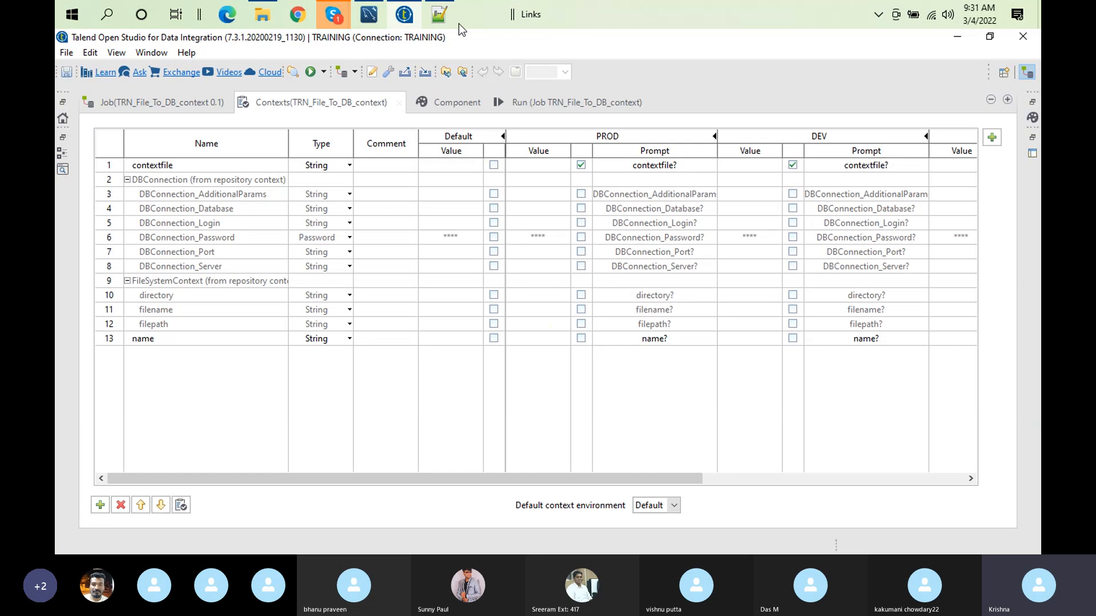
# Step: Compare the entries of contextgeneric.txt in Notepad++ with the job's context variables in Talend Open Studio
pyautogui.click(438, 16)
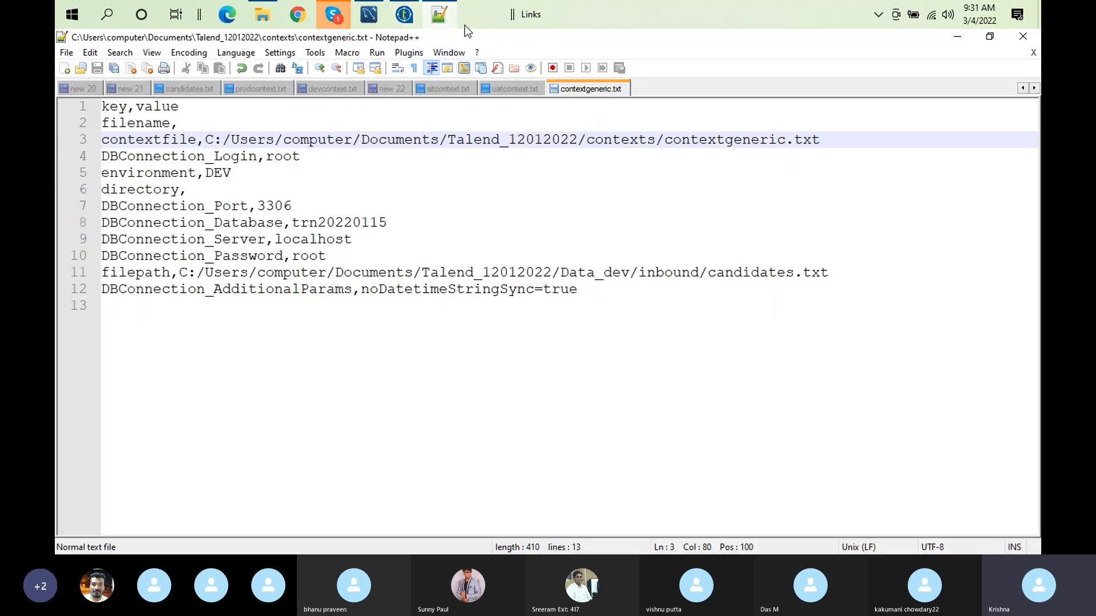
pyautogui.click(402, 16)
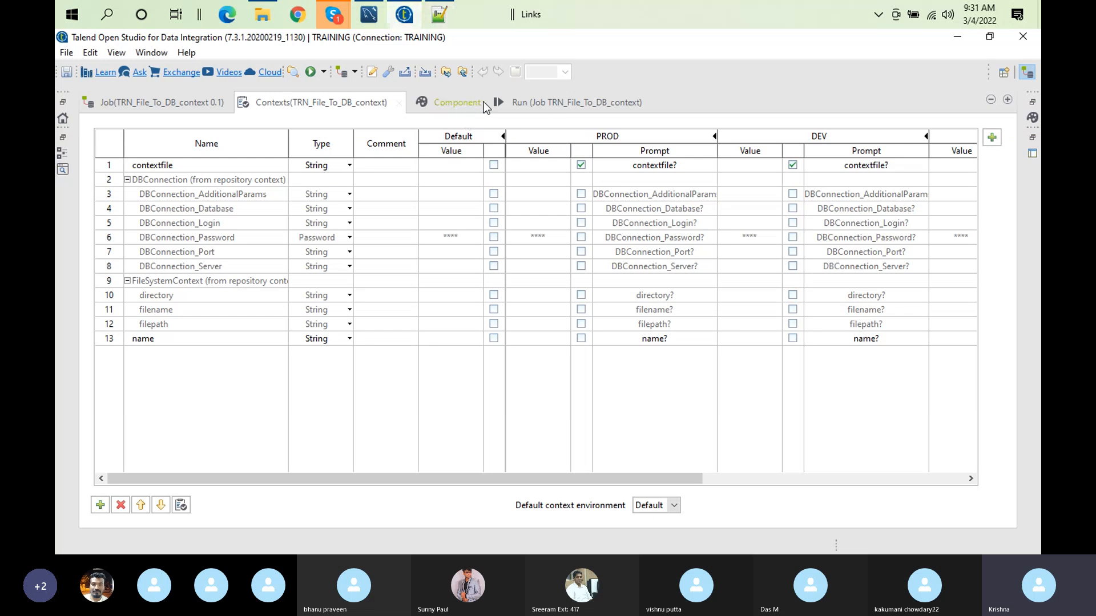
pyautogui.doubleClick(519, 106)
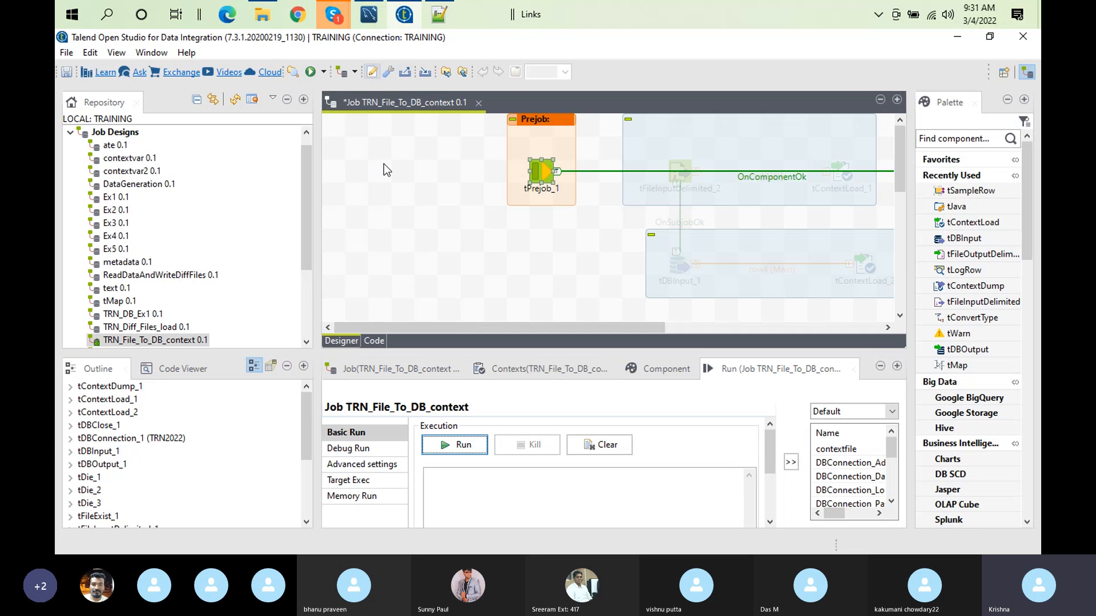
pyautogui.click(606, 446)
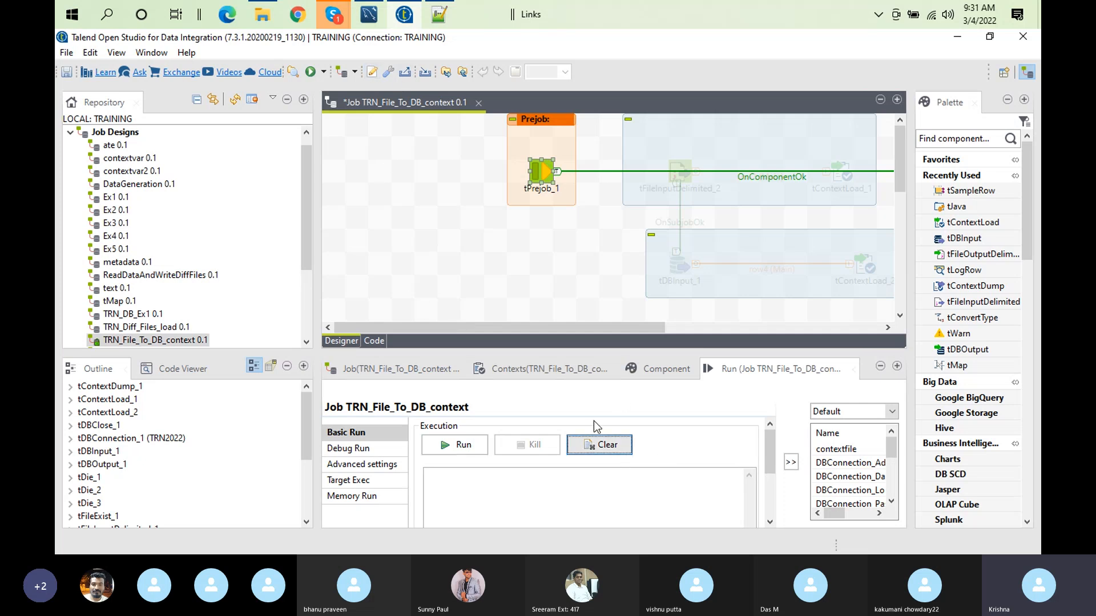
pyautogui.click(436, 15)
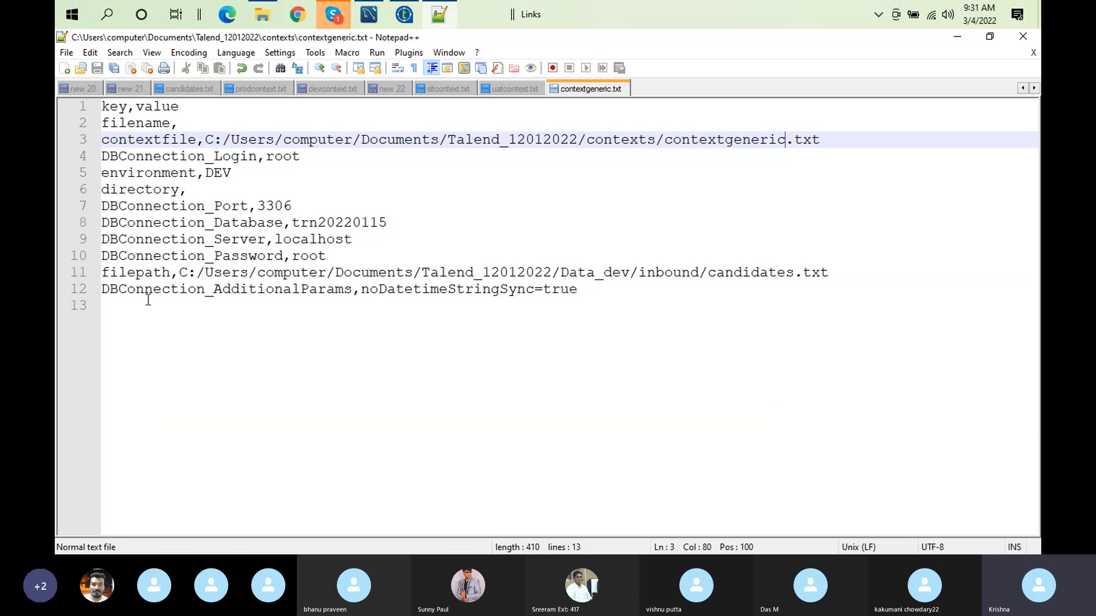
pyautogui.click(404, 15)
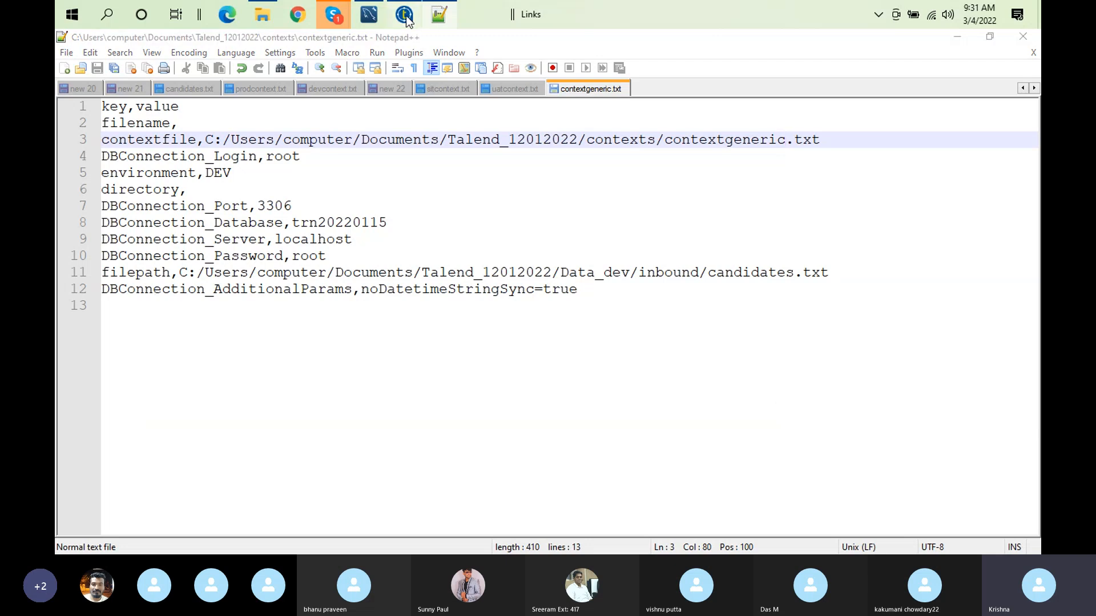
pyautogui.click(556, 365)
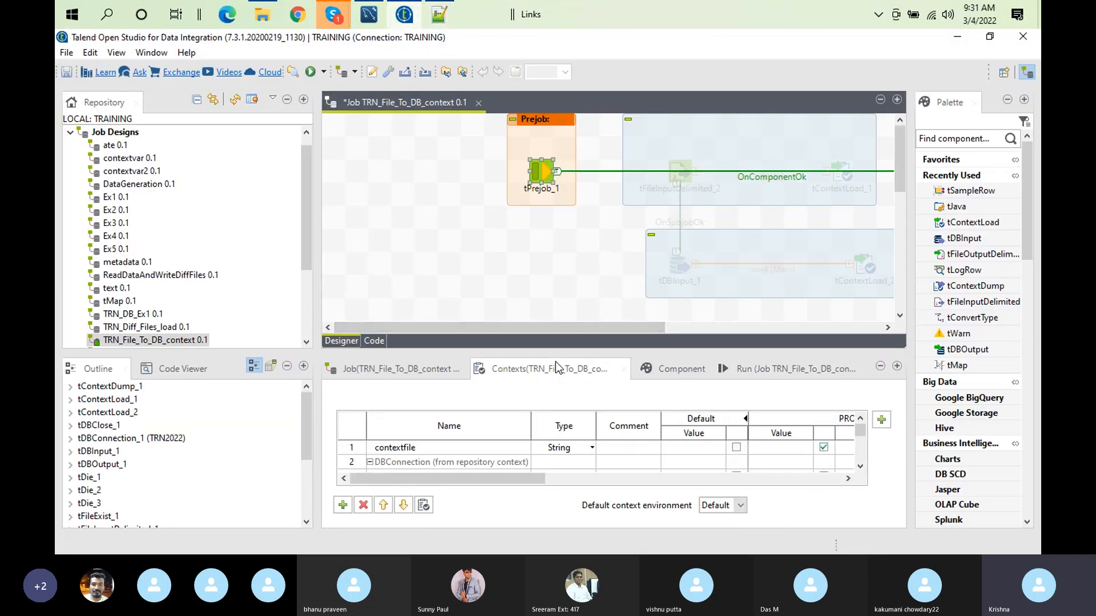
pyautogui.doubleClick(556, 368)
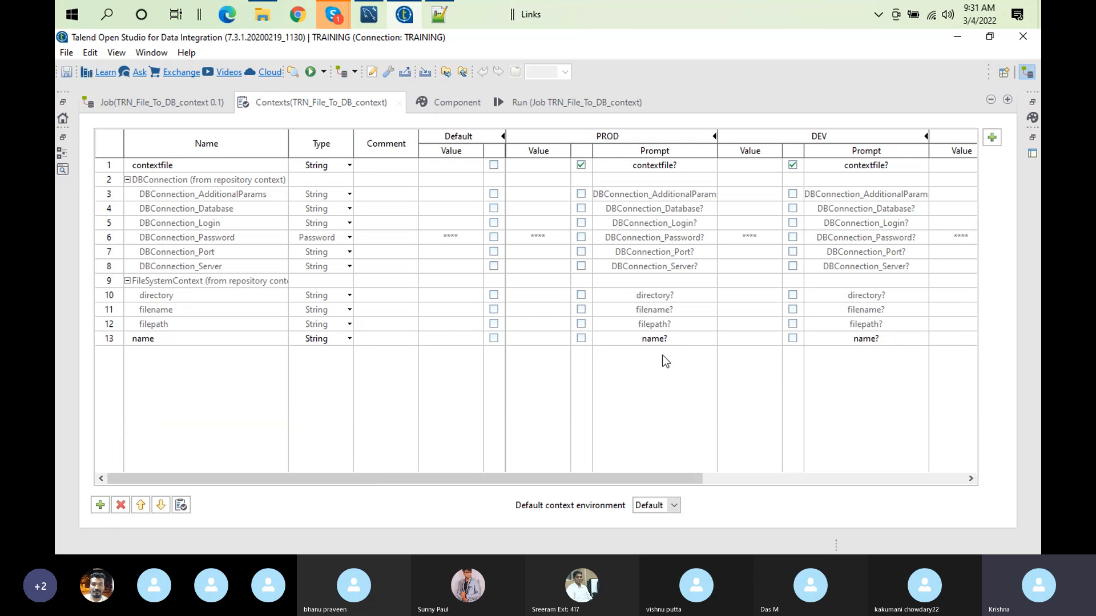
# Step: Clear the run console, run the job with the Default context and accept reloading its components
pyautogui.click(545, 96)
pyautogui.click(356, 163)
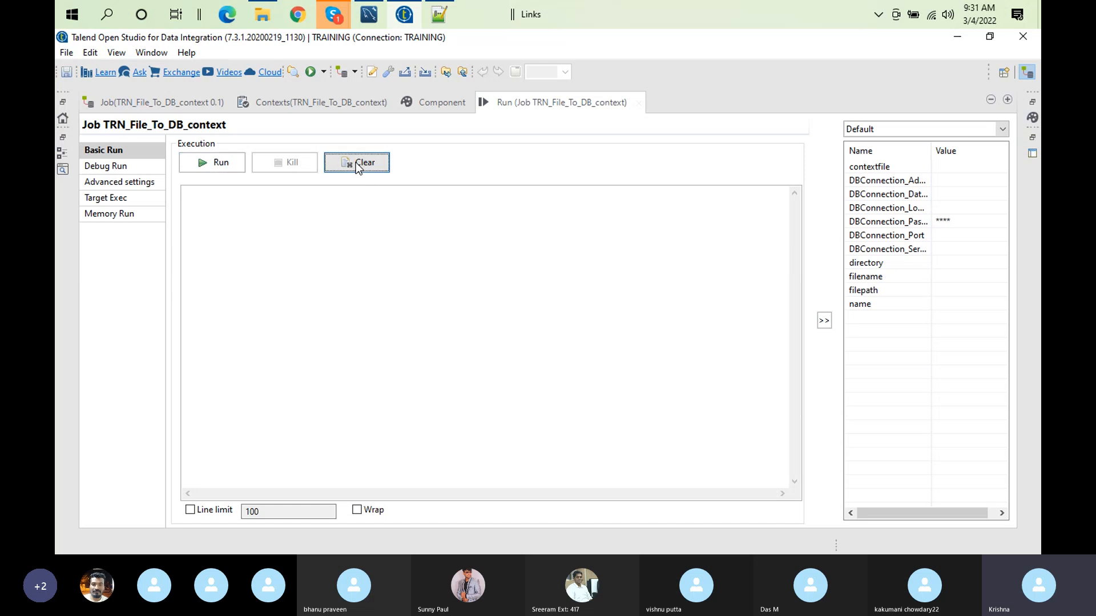
pyautogui.click(238, 165)
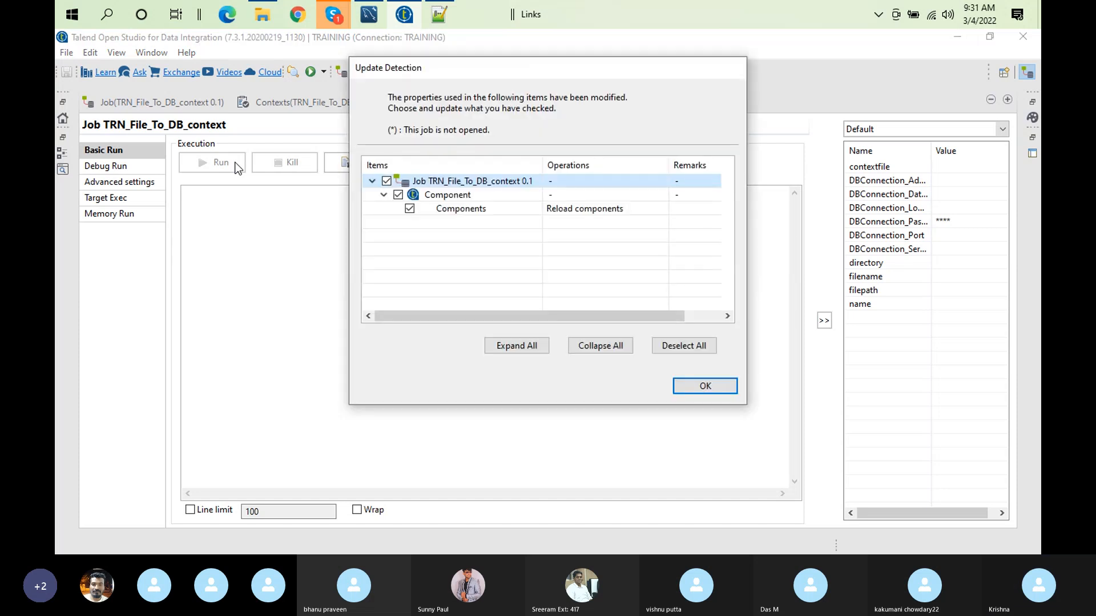
pyautogui.click(707, 385)
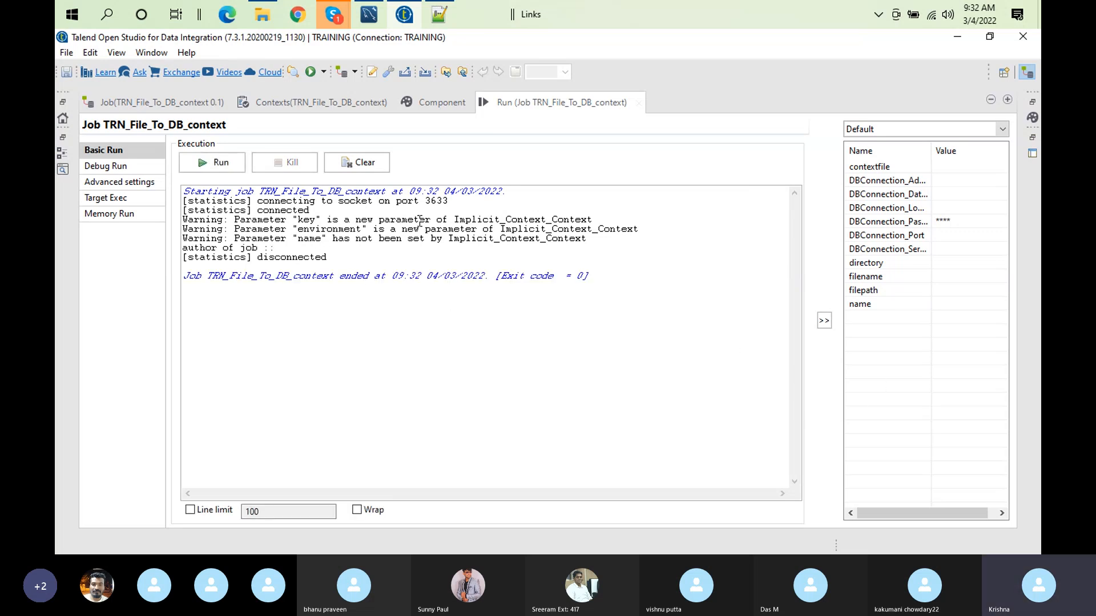
# Step: Examine the tJava_1 code in the job design and compare it with the author of job line in the run output
pyautogui.doubleClick(529, 104)
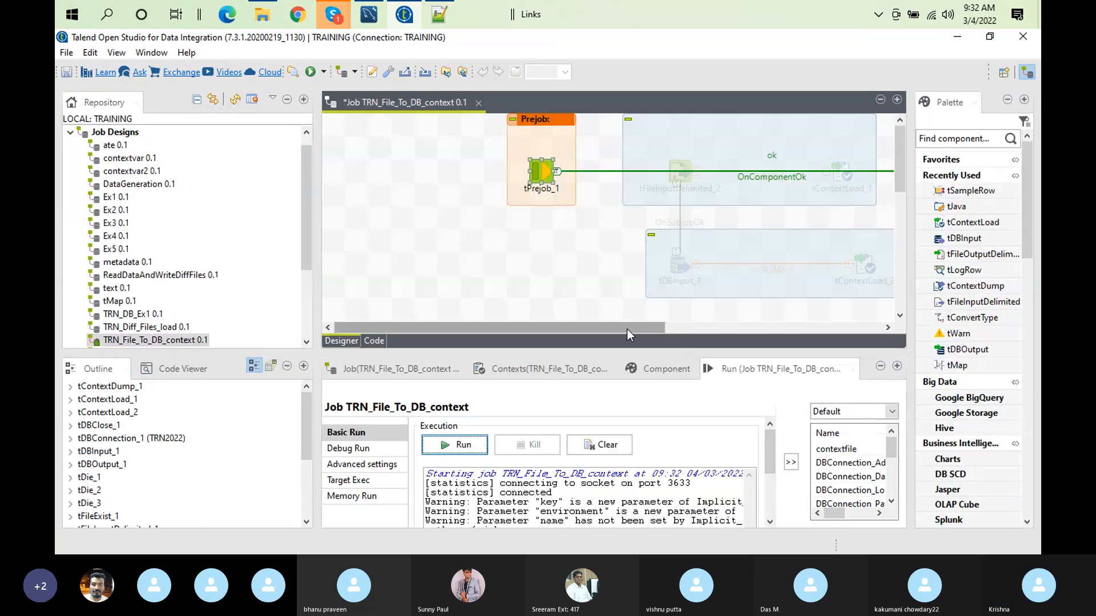
pyautogui.moveTo(625, 328); pyautogui.dragTo(768, 331)
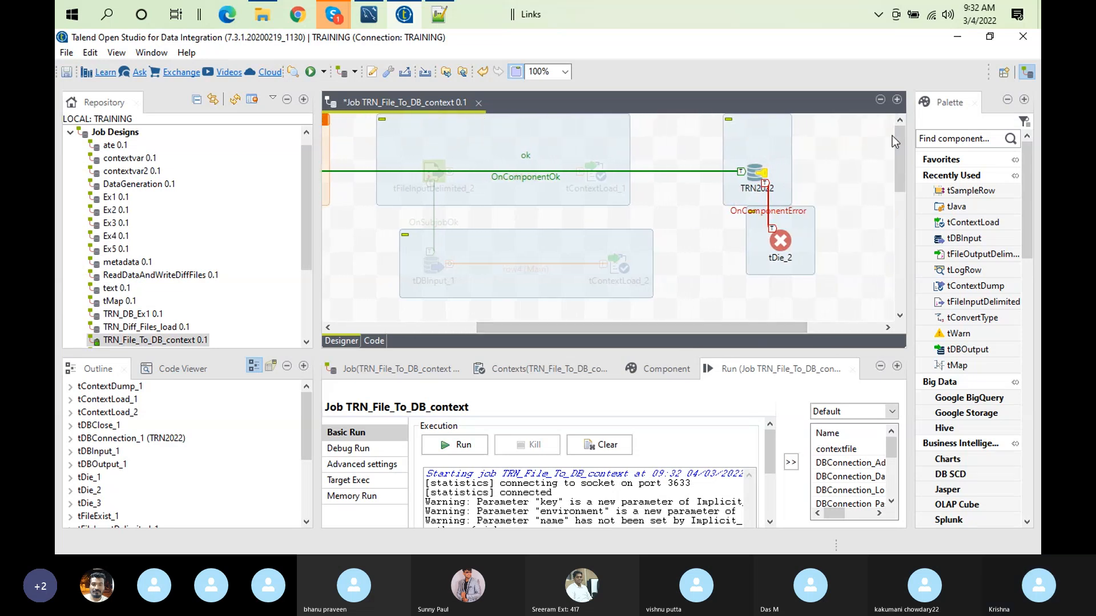
pyautogui.moveTo(902, 140); pyautogui.dragTo(902, 186)
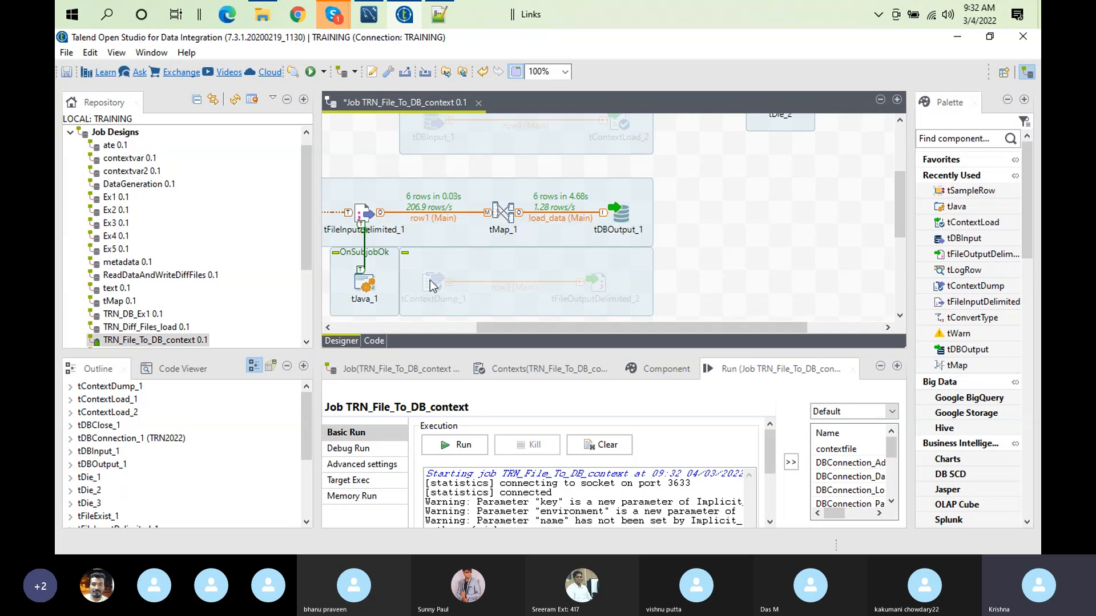
pyautogui.doubleClick(377, 288)
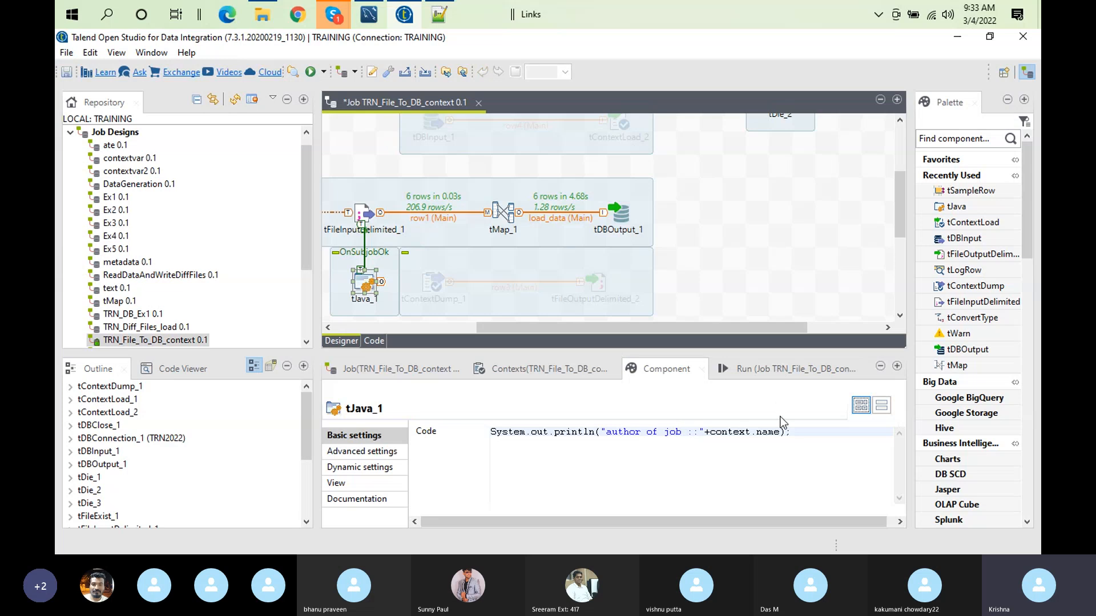
pyautogui.click(743, 368)
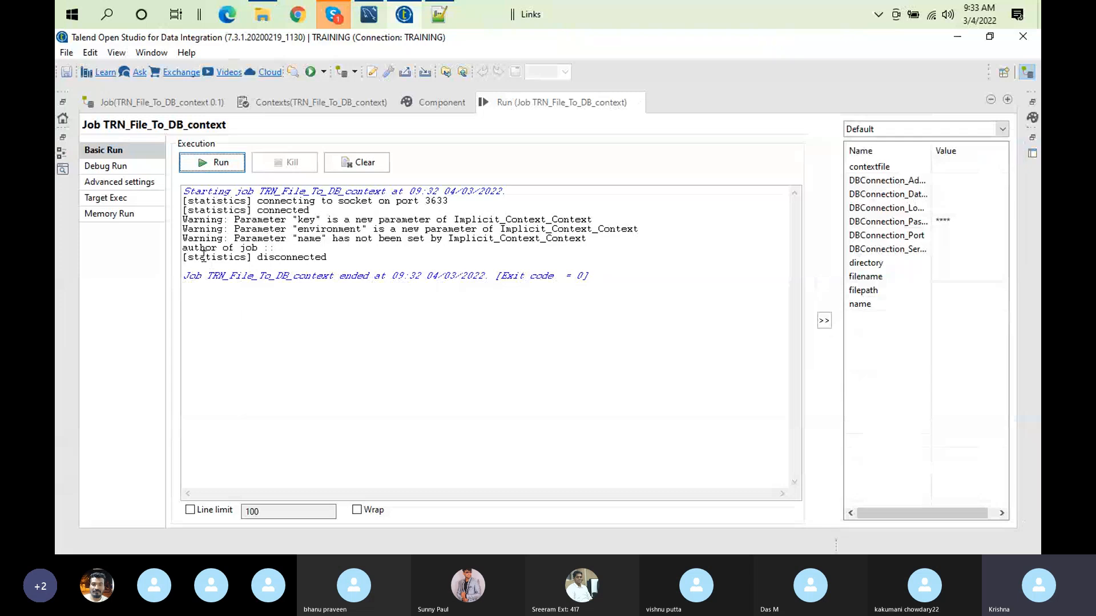
pyautogui.doubleClick(200, 249)
pyautogui.moveTo(223, 256); pyautogui.dragTo(270, 251)
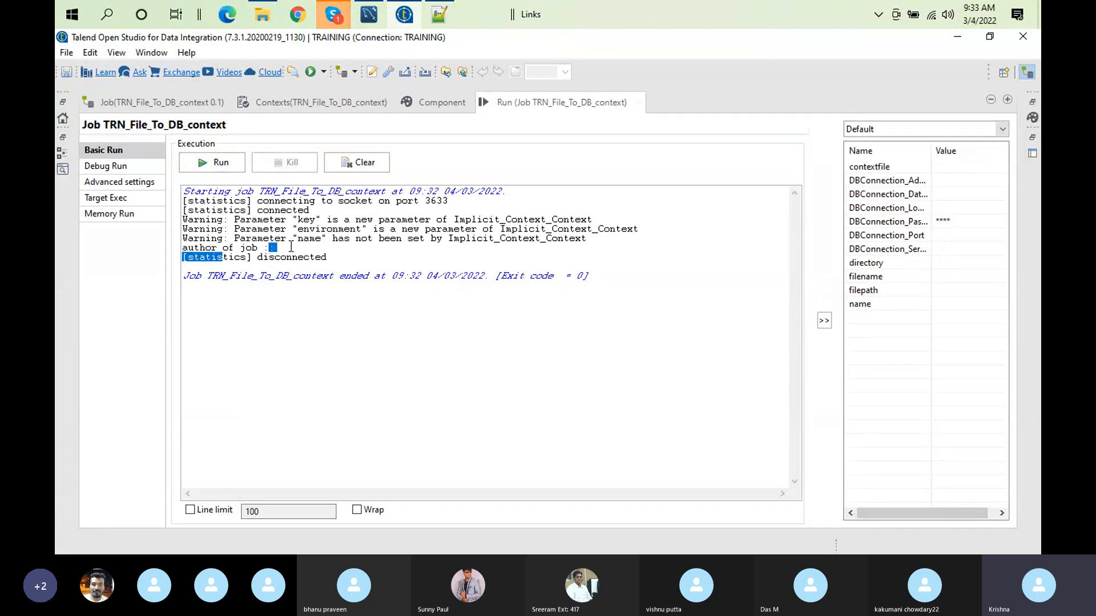
pyautogui.doubleClick(291, 248)
# Step: In Notepad++, copy the name entry from devcontext.txt into a new last line of contextgeneric.txt and save contextgeneric.txt
pyautogui.click(447, 19)
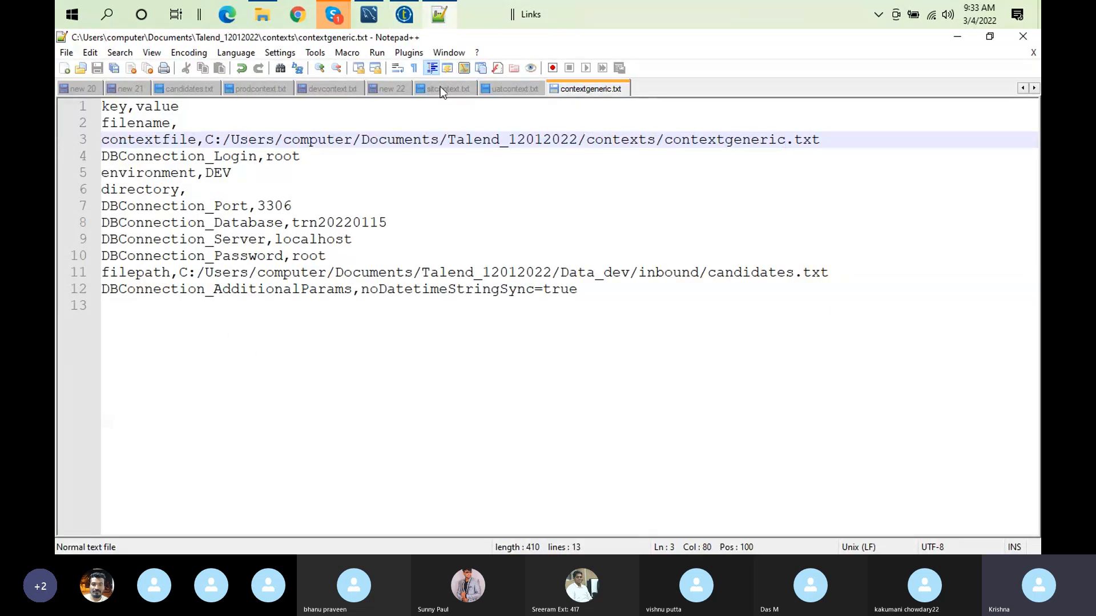
pyautogui.click(326, 88)
pyautogui.click(243, 230)
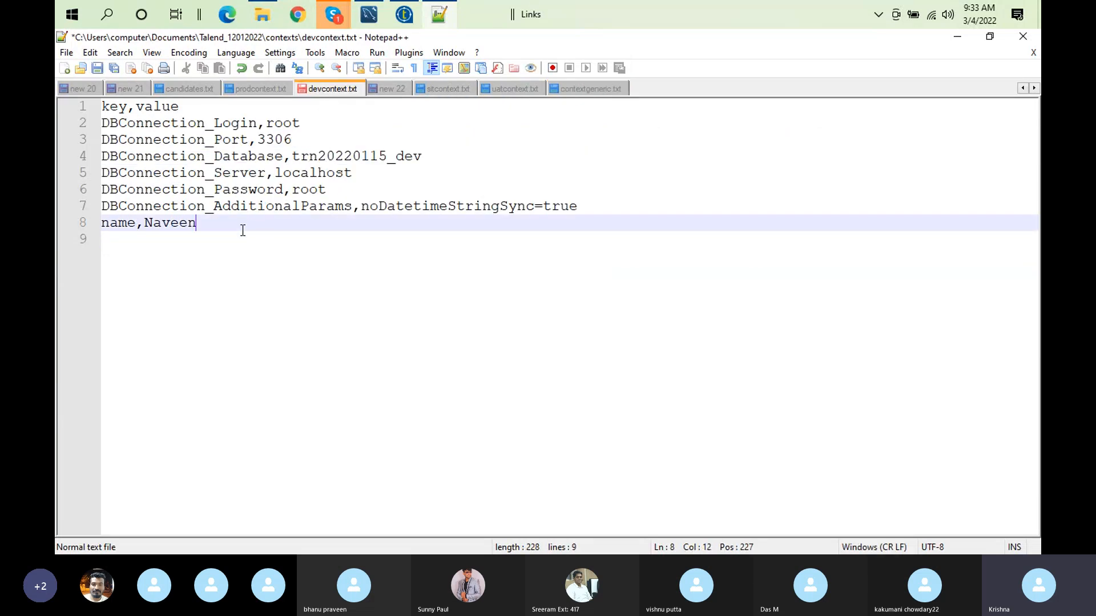
pyautogui.hotkey('shift', 'Home')
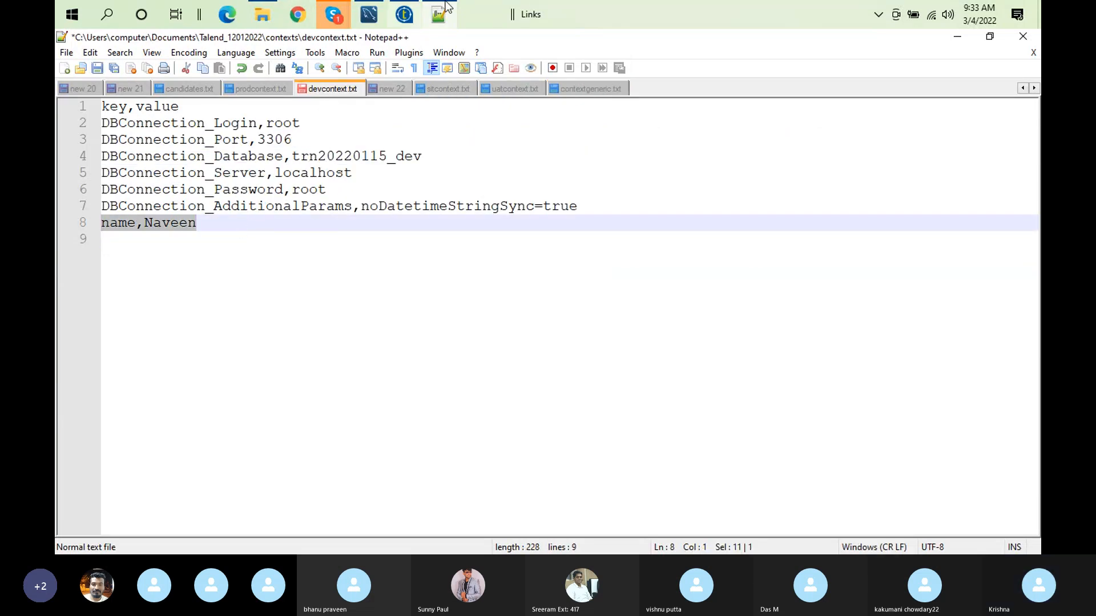
pyautogui.click(590, 91)
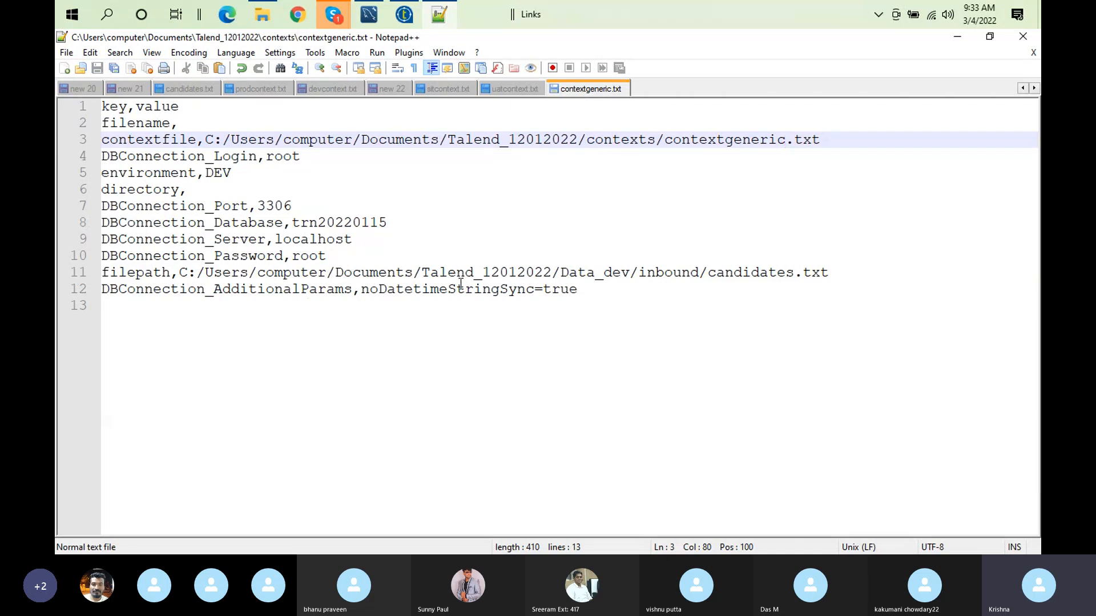
pyautogui.click(574, 290)
pyautogui.click(586, 288)
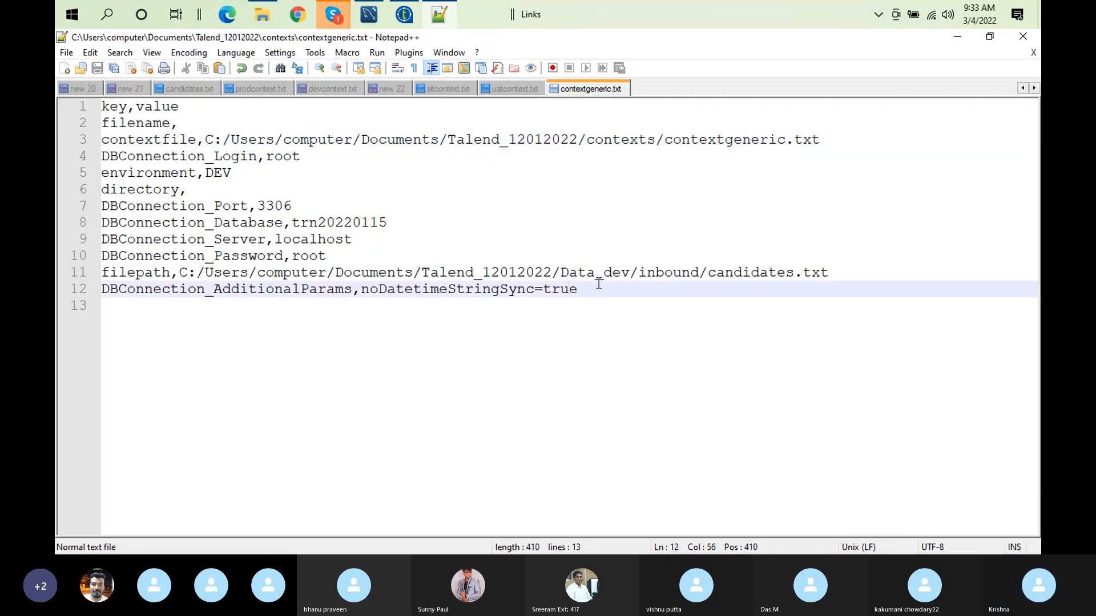
pyautogui.press('Return')
pyautogui.write('name,Naveen')
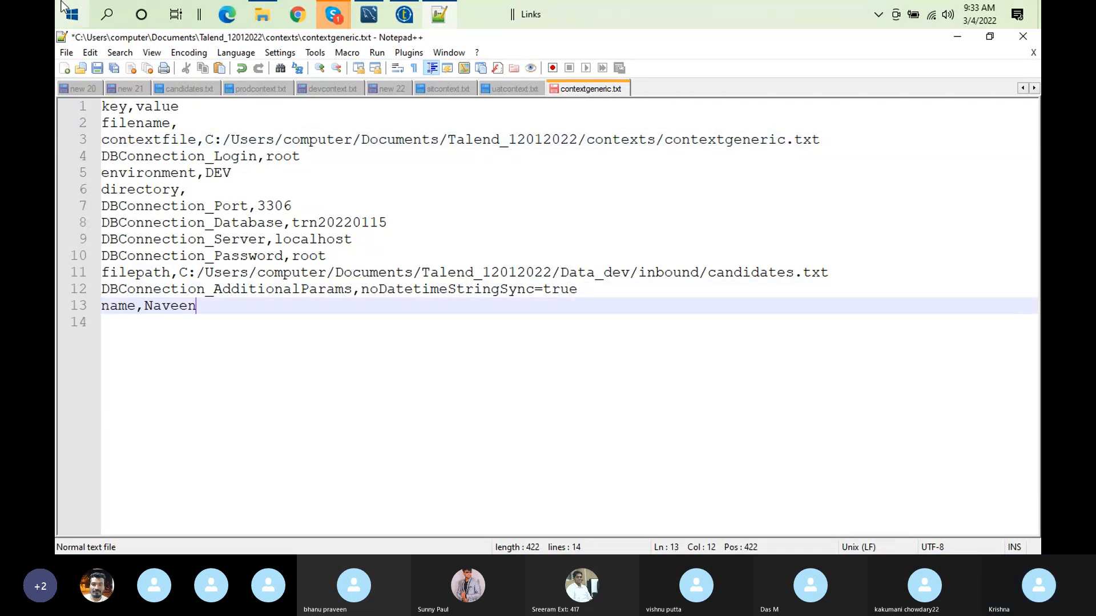
pyautogui.click(97, 68)
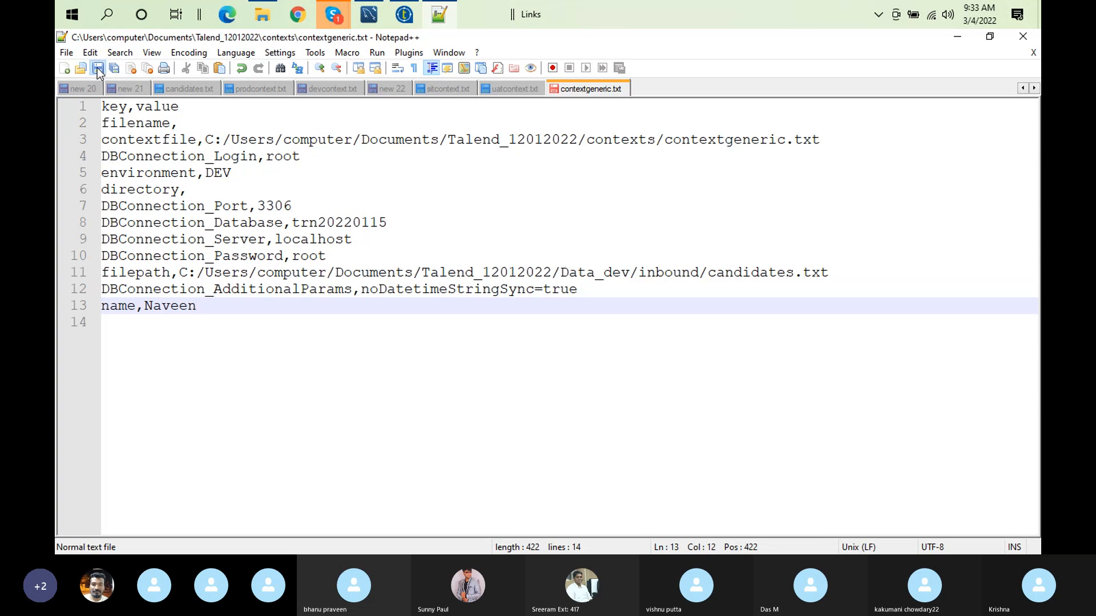
# Step: Switch back to Talend Open Studio, rerun the job with a cleared console and check the author name in the output
pyautogui.click(403, 16)
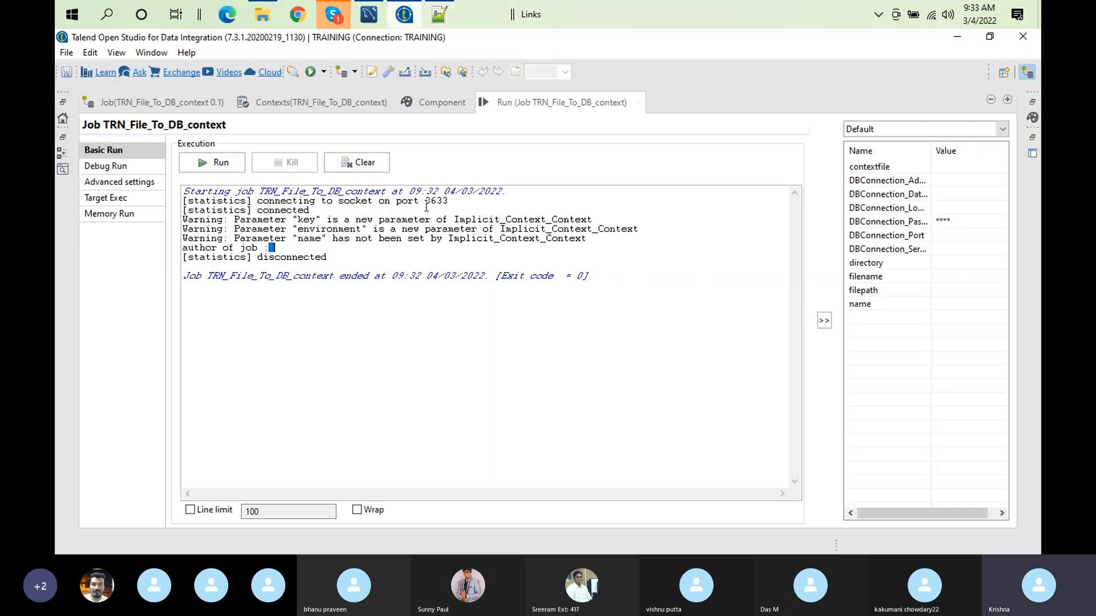
pyautogui.click(368, 162)
pyautogui.click(207, 164)
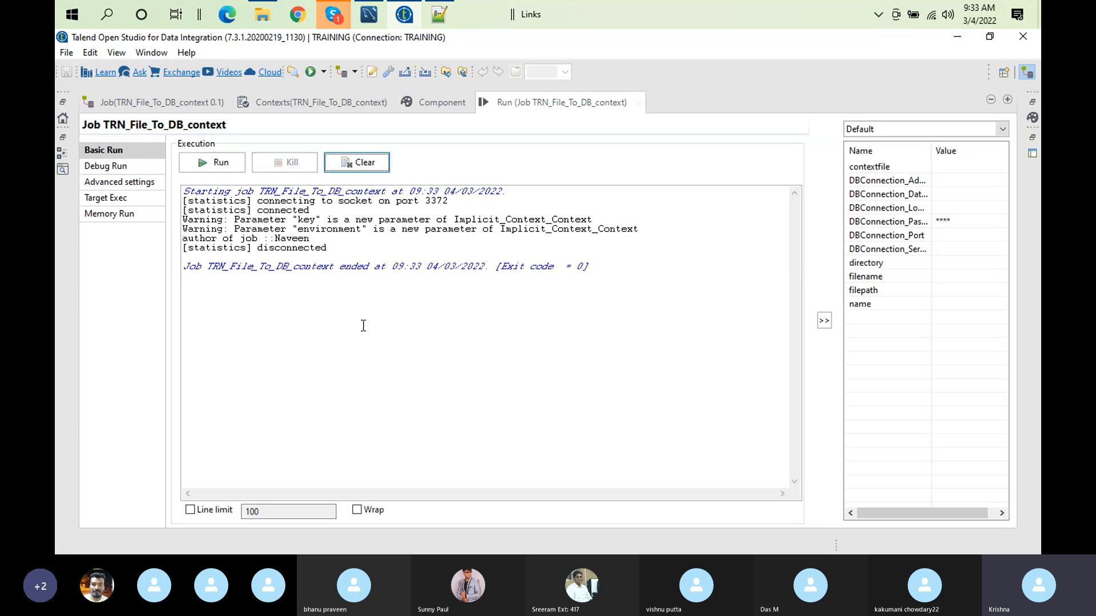
pyautogui.doubleClick(290, 232)
pyautogui.click(295, 240)
pyautogui.doubleClick(294, 239)
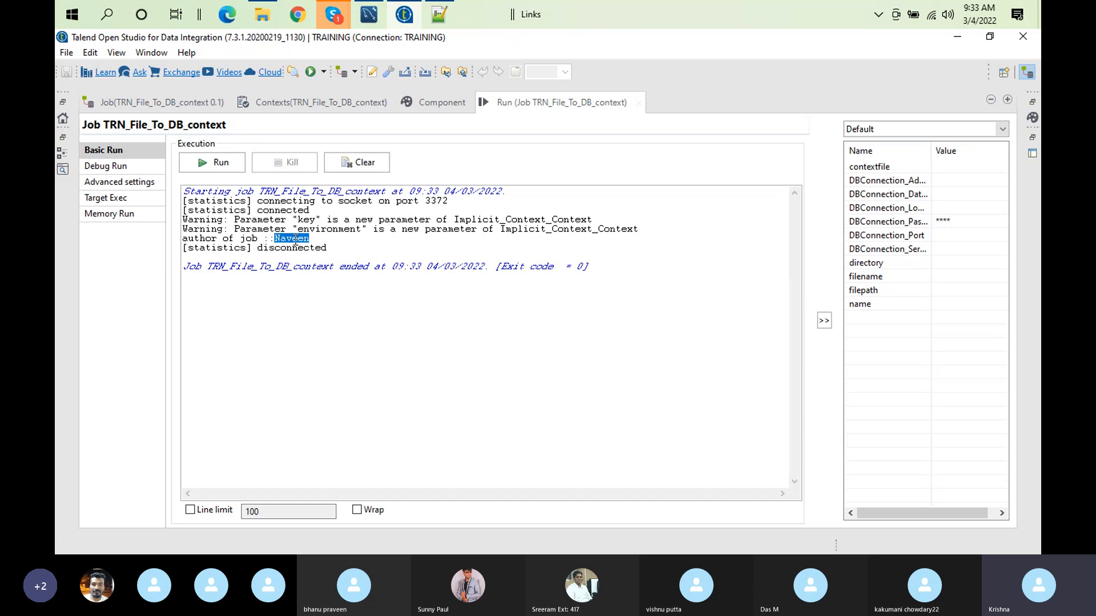
pyautogui.doubleClick(572, 96)
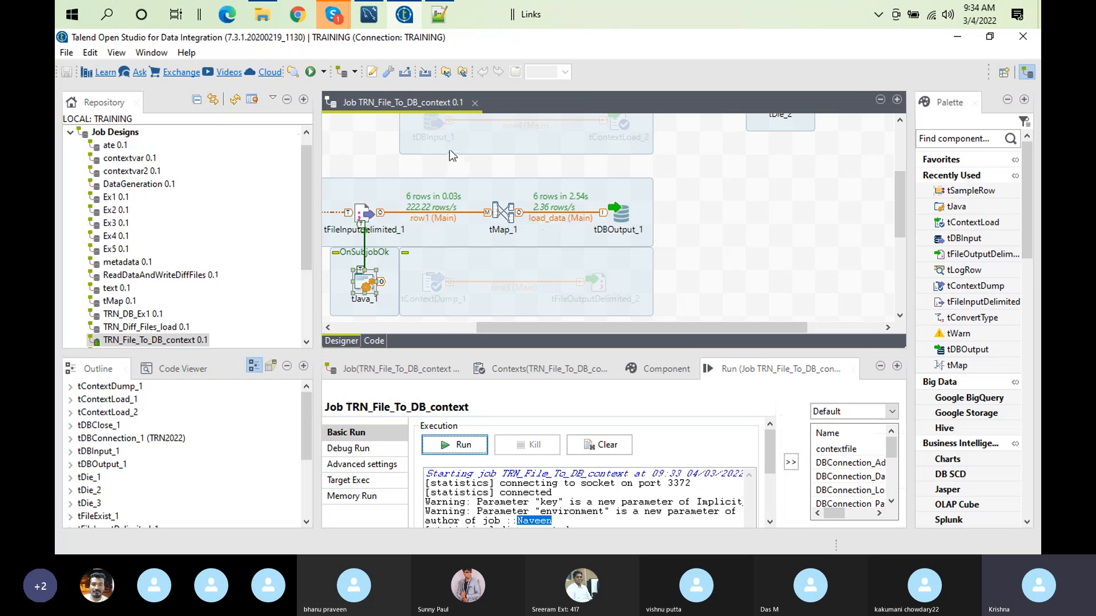
# Step: Enlarge the job design view and review the project's Implicit context load settings, closing them without changes
pyautogui.doubleClick(383, 104)
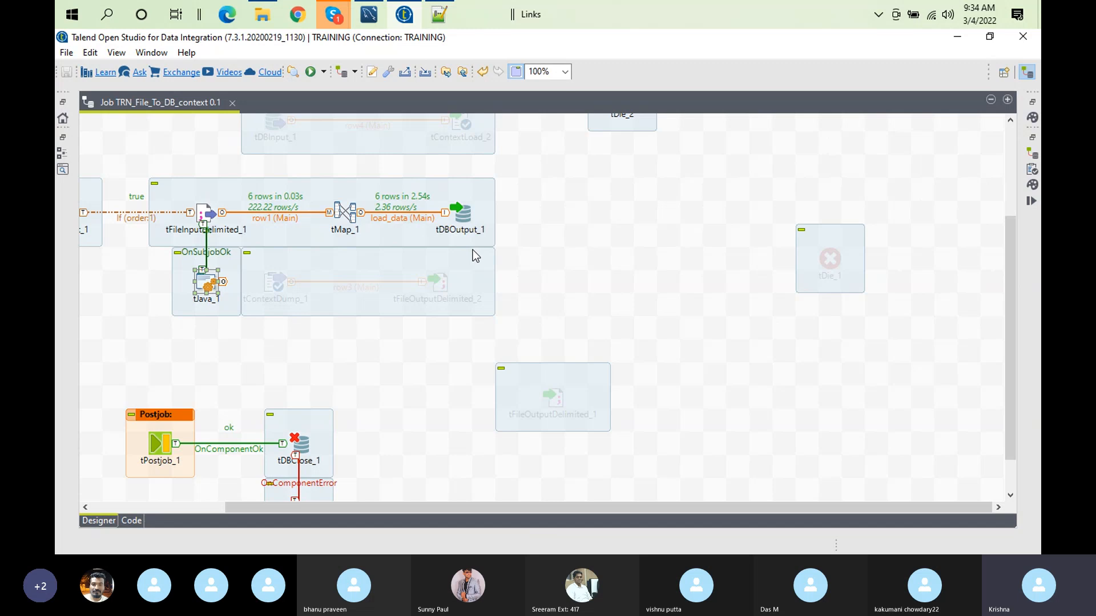
pyautogui.click(371, 73)
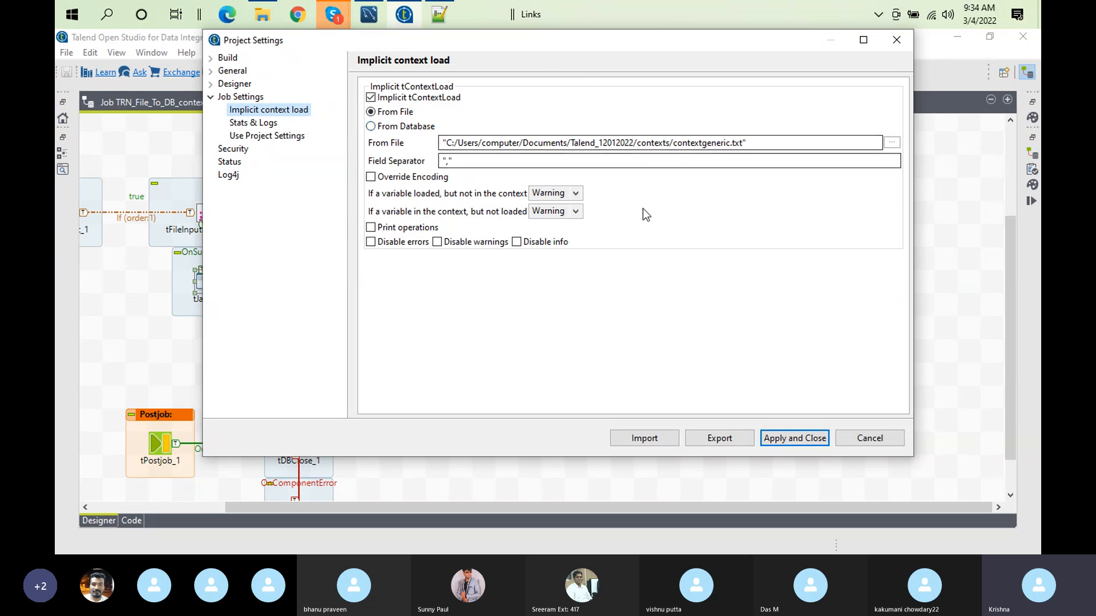
pyautogui.click(868, 439)
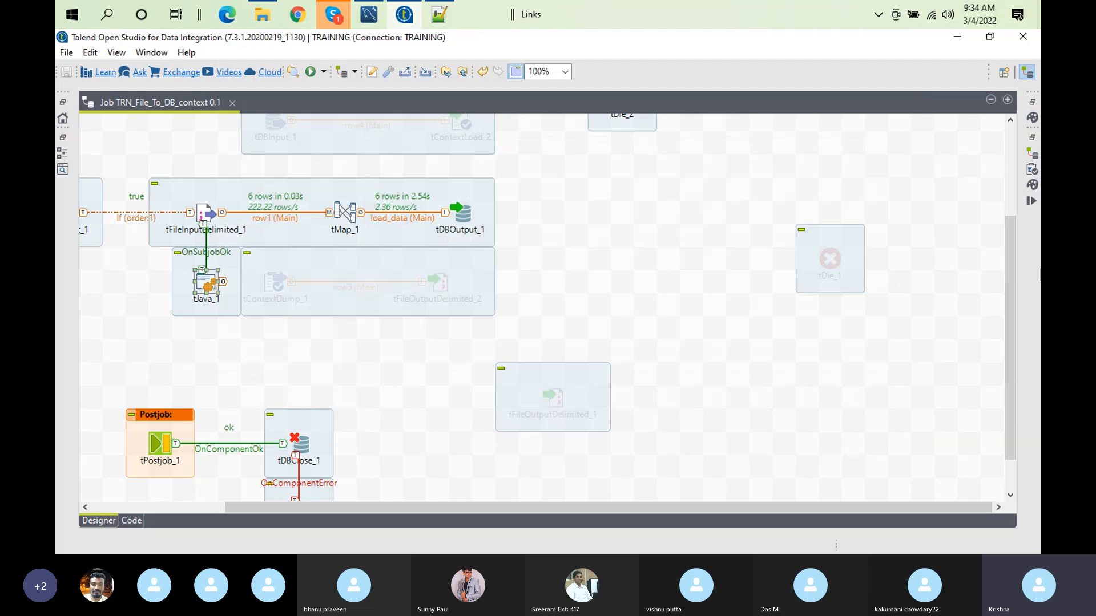
# Step: Examine the deactivated context-loading subjob after tPrejob_1, recheck that Implicit tContextLoad is enabled in the project settings, and restore the workspace layout
pyautogui.scroll(3, 1010, 342)
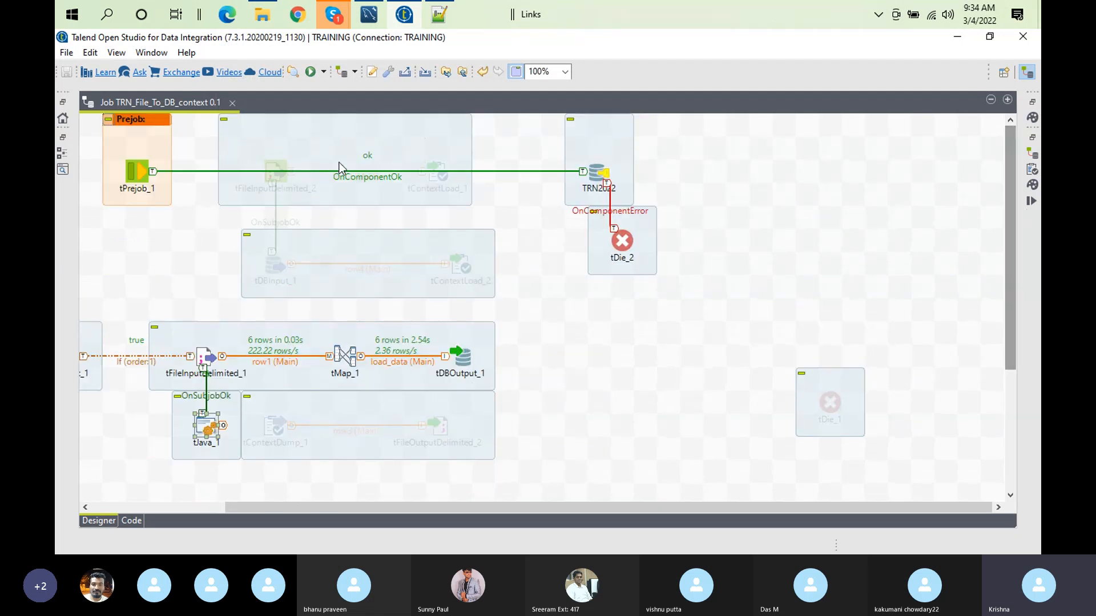
pyautogui.click(289, 156)
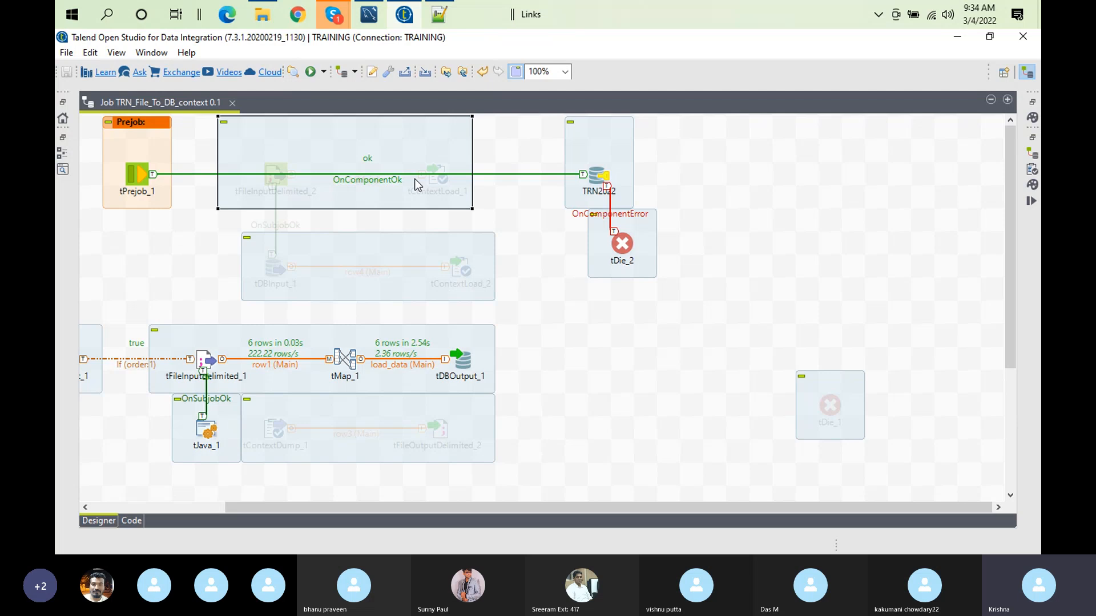
pyautogui.click(371, 72)
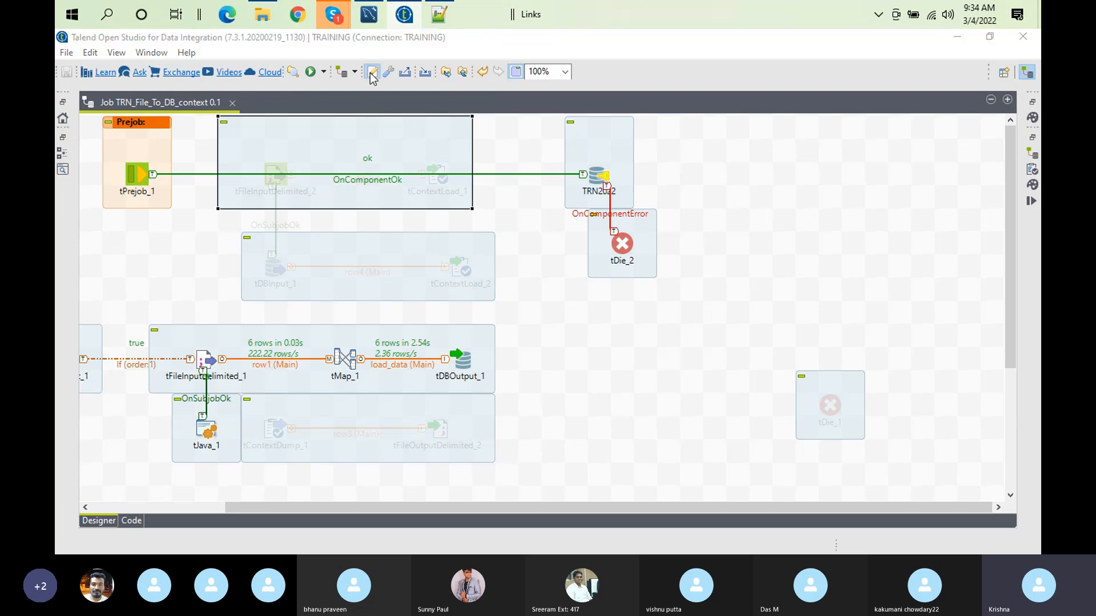
pyautogui.click(370, 97)
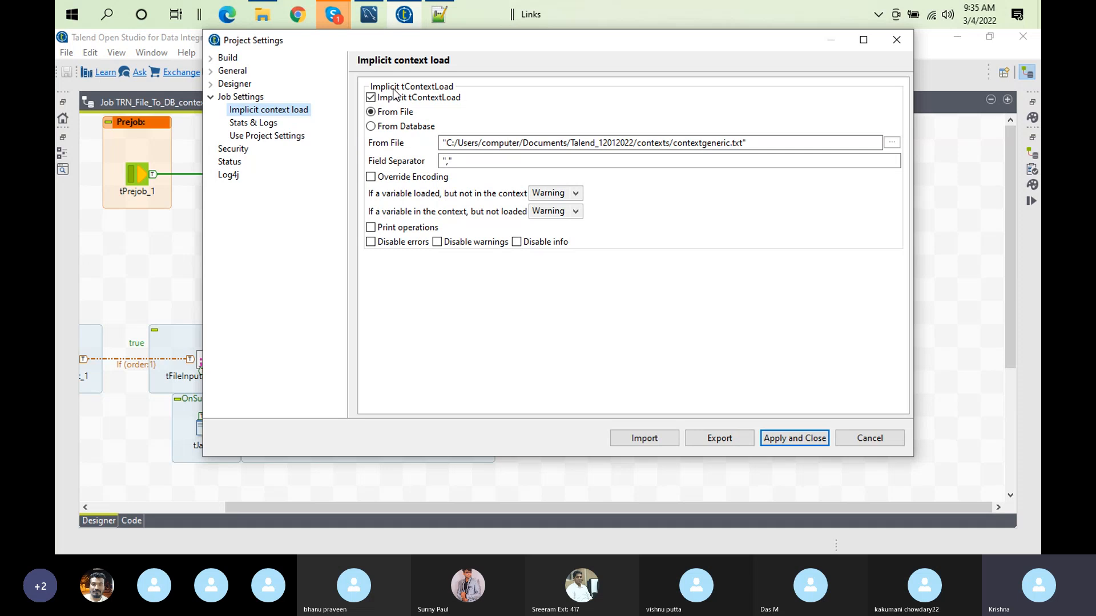
pyautogui.click(797, 440)
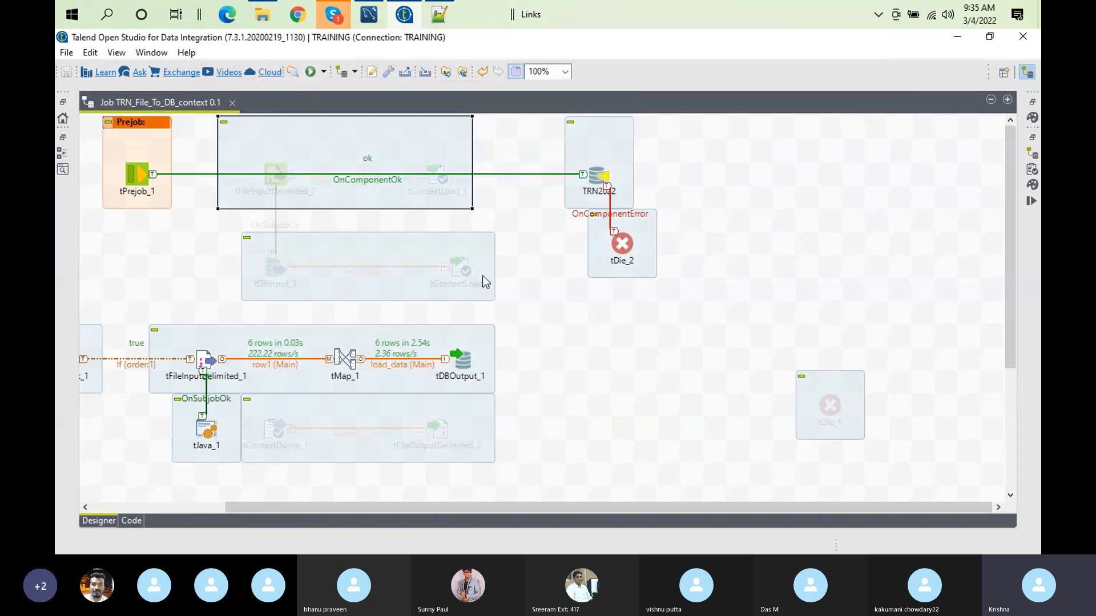
pyautogui.doubleClick(184, 102)
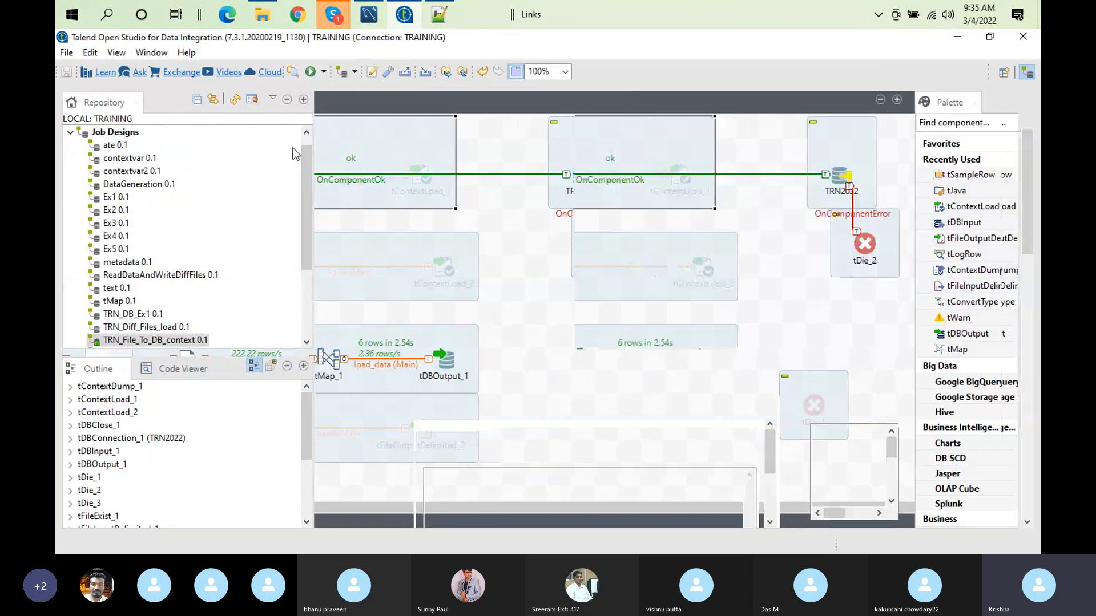
# Step: Create a new job named impliciitcontext under Job Designs
pyautogui.rightClick(115, 132)
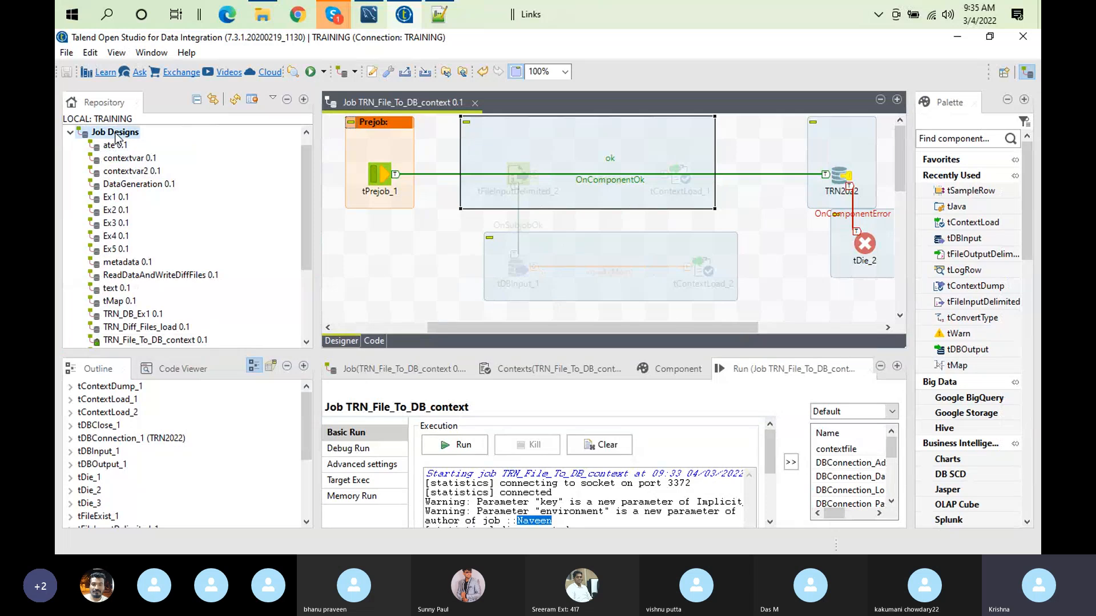
pyautogui.click(145, 143)
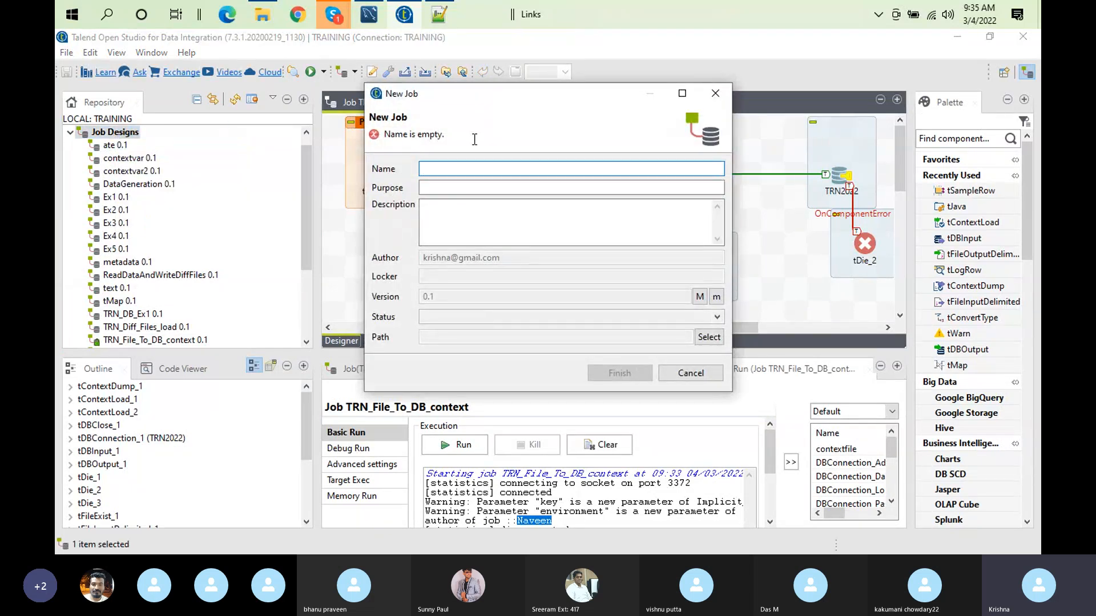
pyautogui.write('implic')
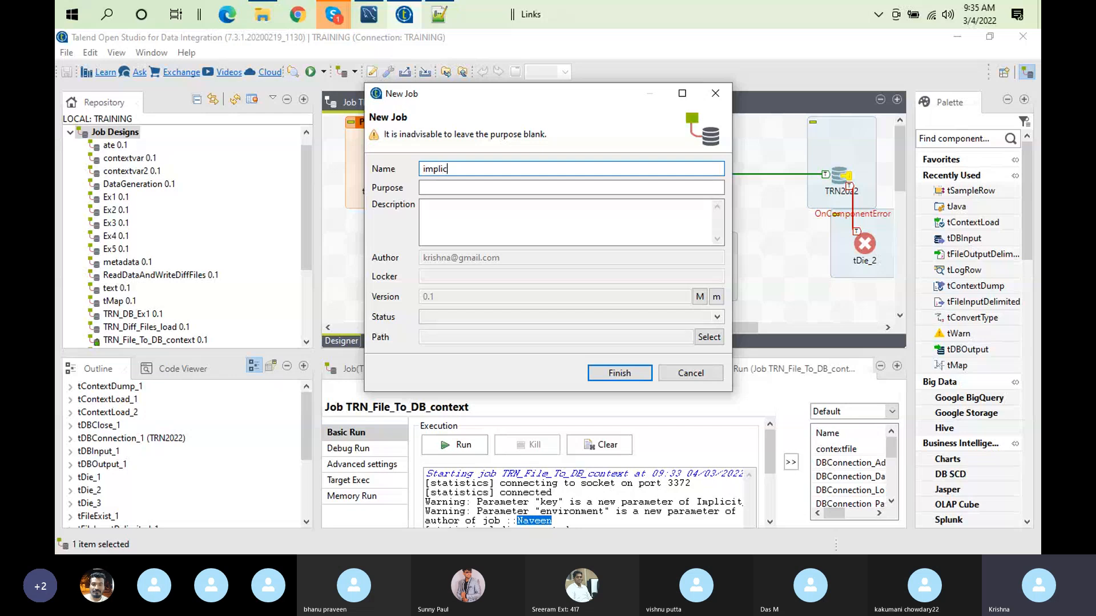
pyautogui.write('iitcontext')
pyautogui.press('Return')
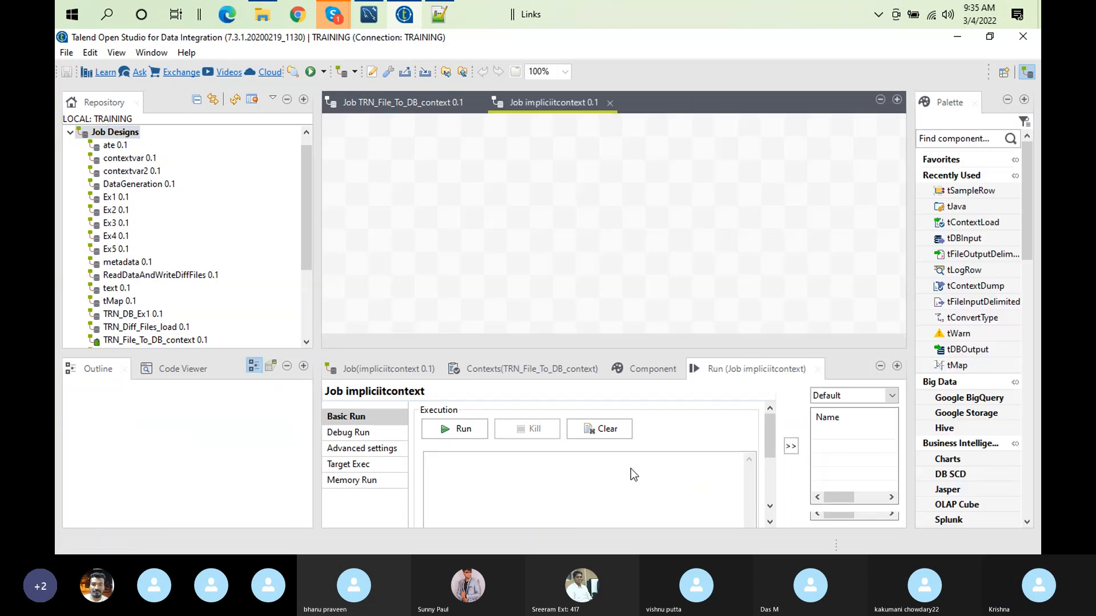
# Step: Check the Stats & Logs settings of the impliciitcontext job and return to the TRN_File_To_DB_context job
pyautogui.click(334, 374)
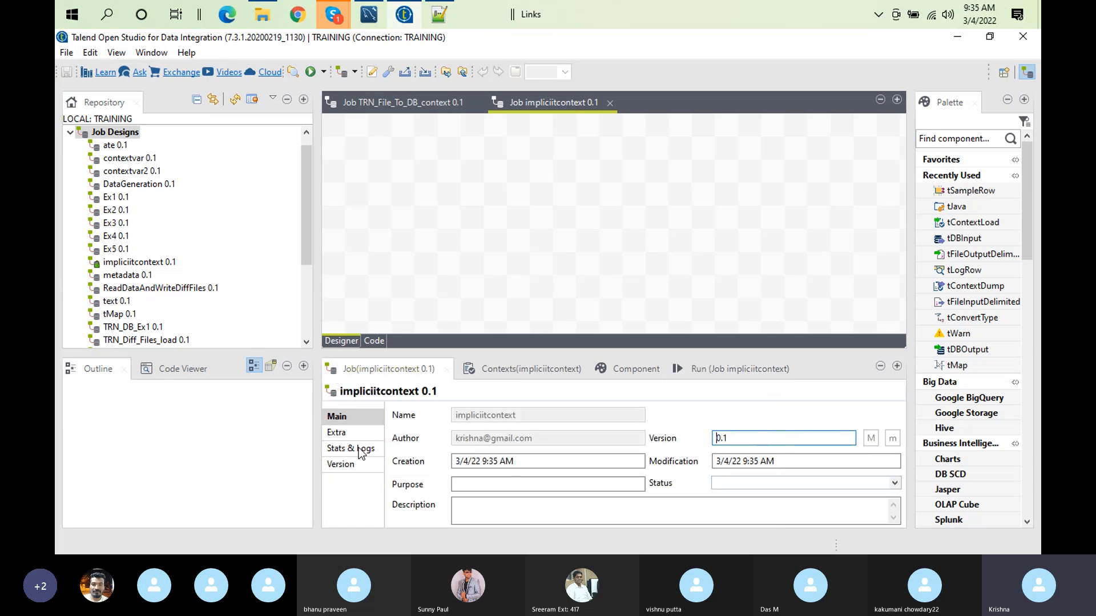
pyautogui.click(360, 450)
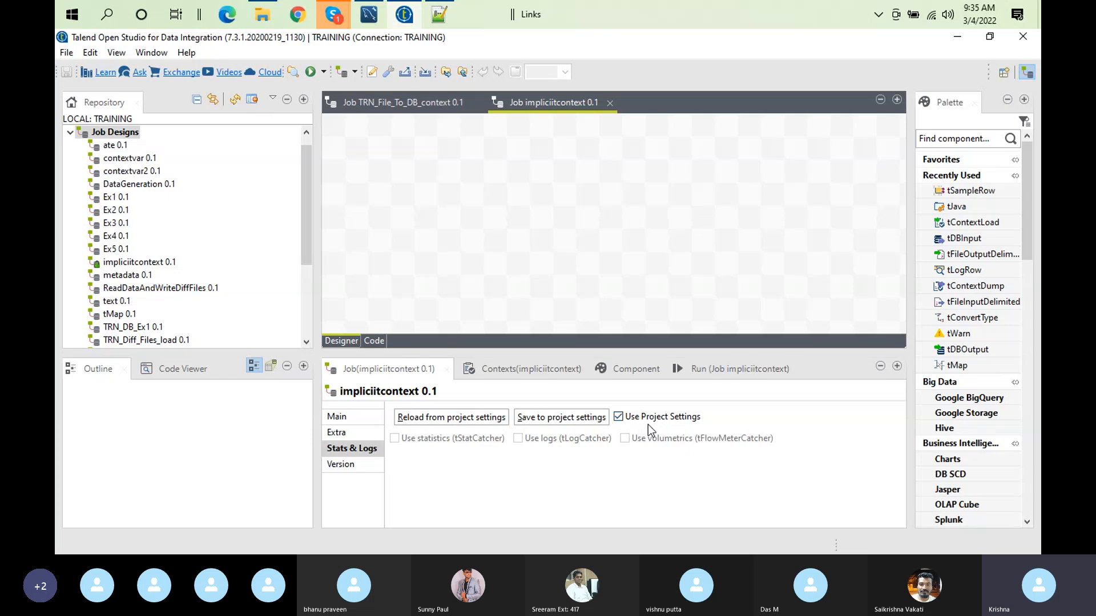
pyautogui.click(398, 95)
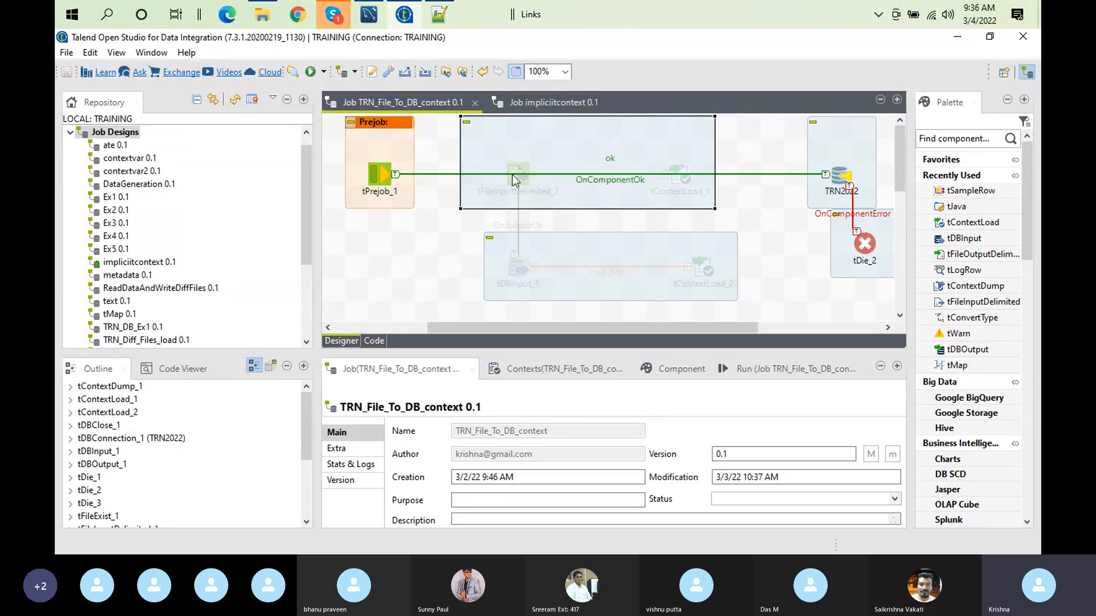
# Step: Enable Print operations in the project's Implicit context load settings and apply the change
pyautogui.click(371, 71)
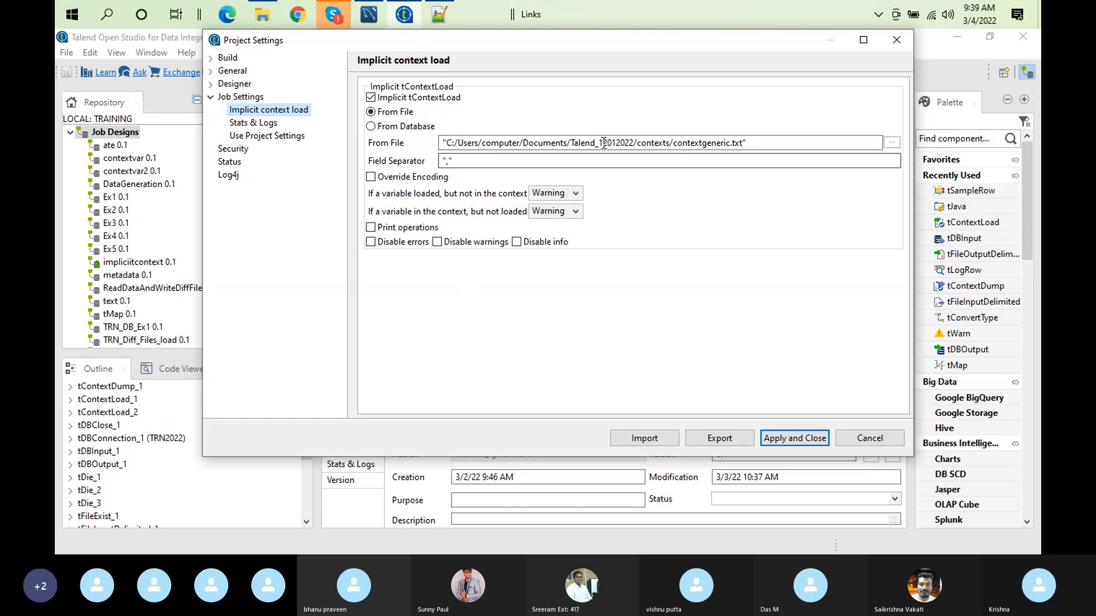
pyautogui.click(376, 229)
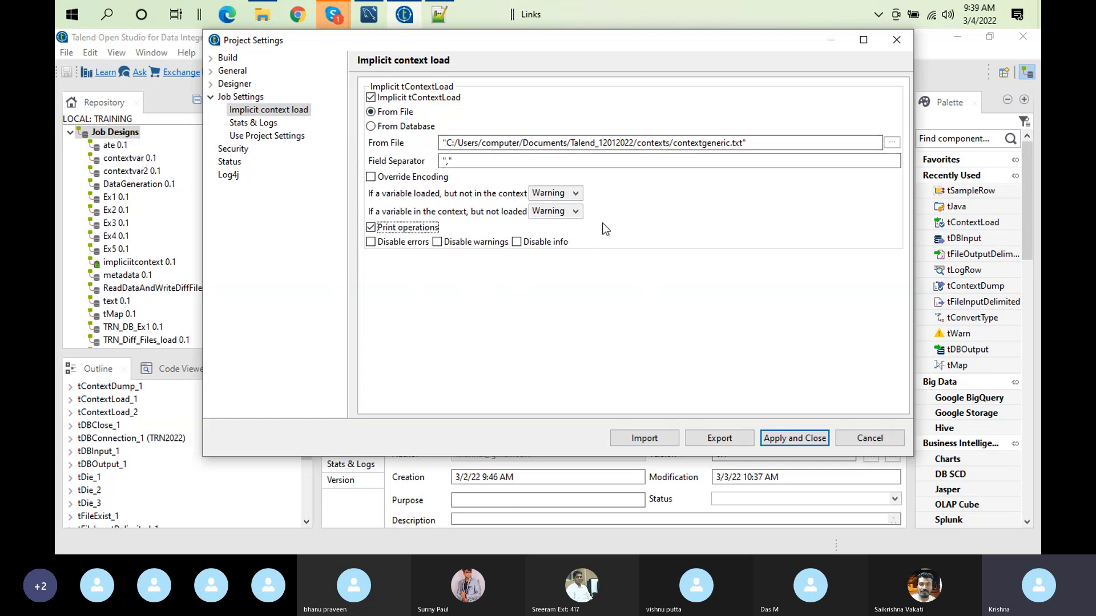
pyautogui.click(808, 432)
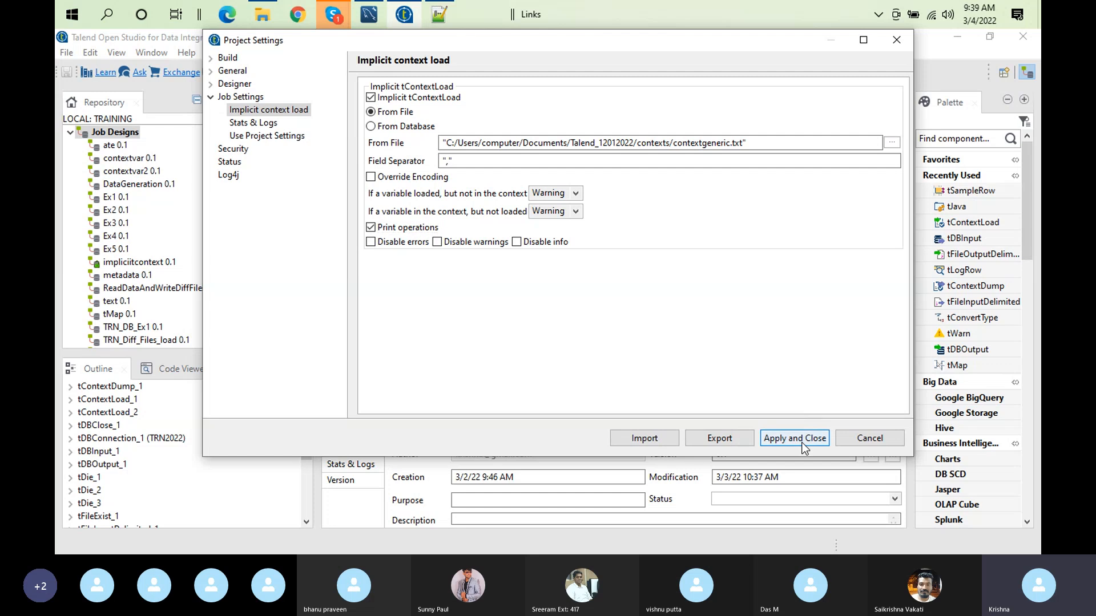
pyautogui.click(630, 258)
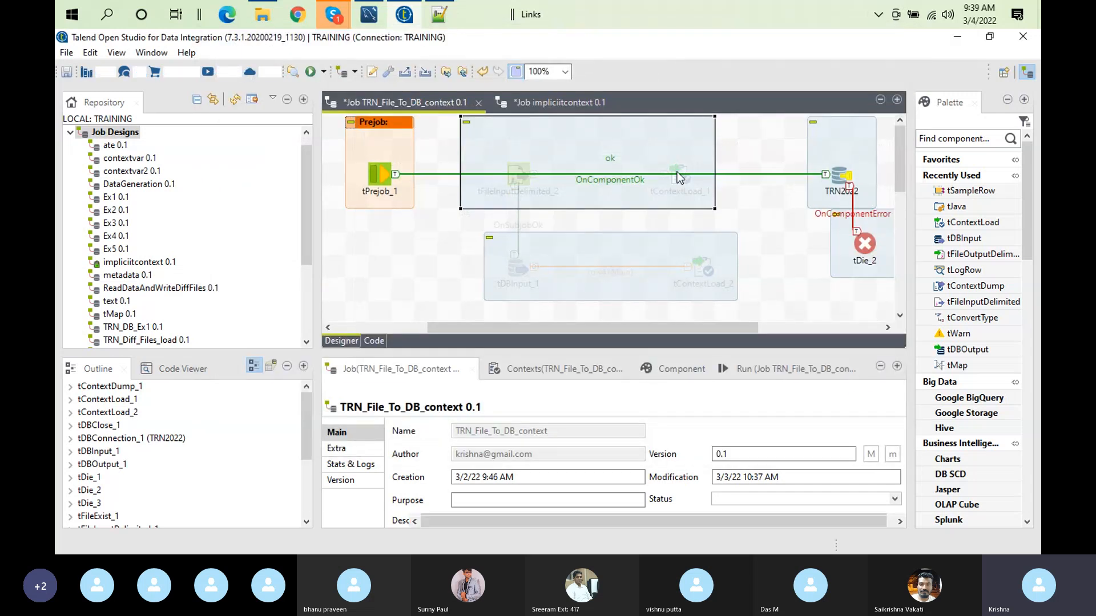
# Step: Compare the basic settings of tContextLoad_1 side by side with the project's Implicit context load settings
pyautogui.click(677, 172)
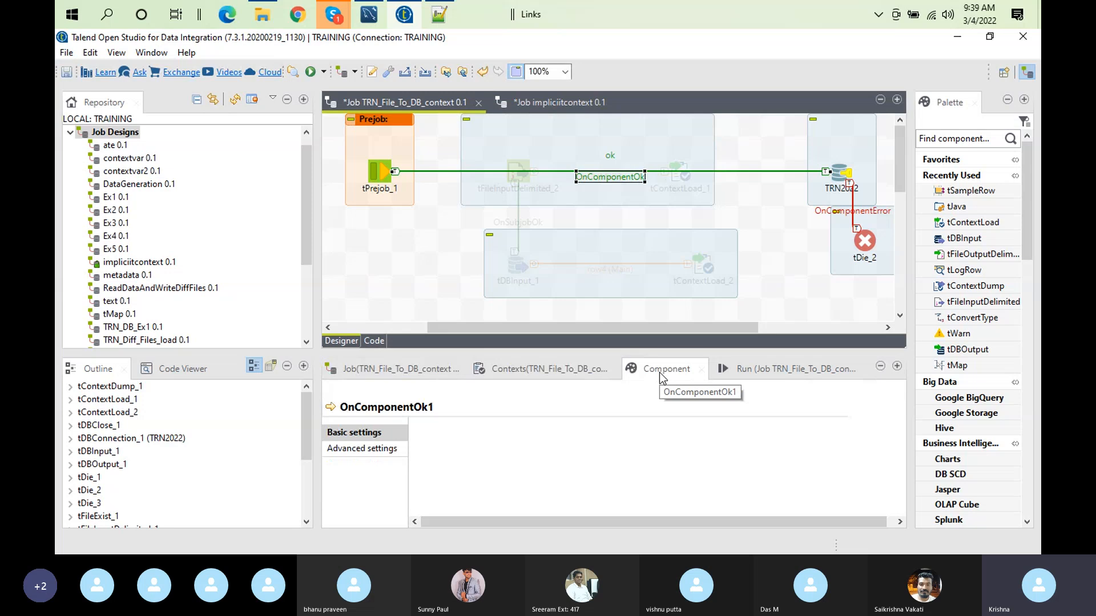
pyautogui.click(675, 167)
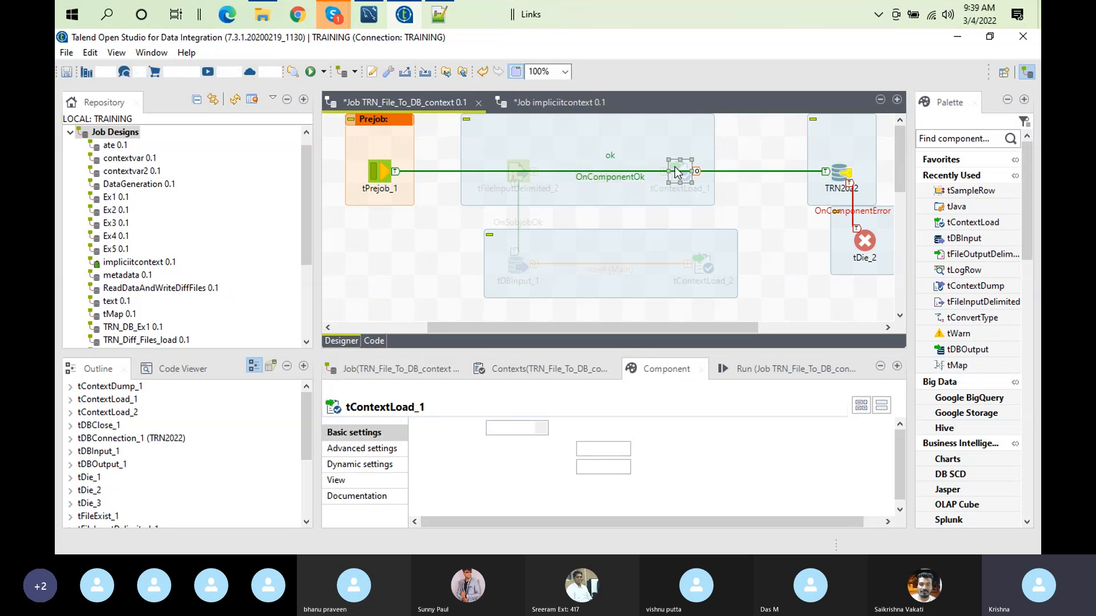
pyautogui.doubleClick(662, 370)
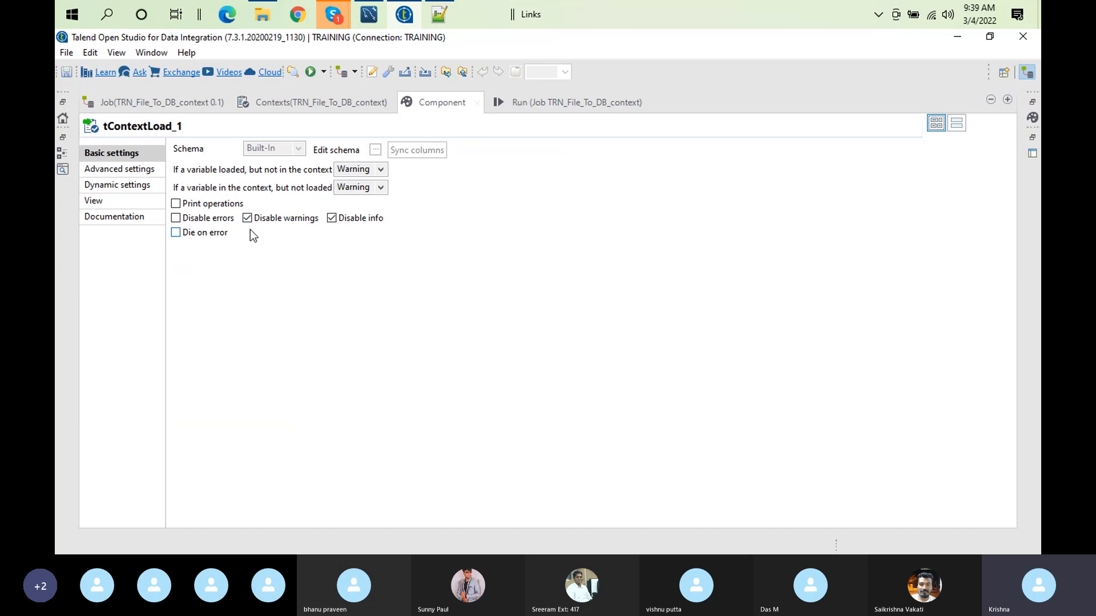
pyautogui.click(372, 72)
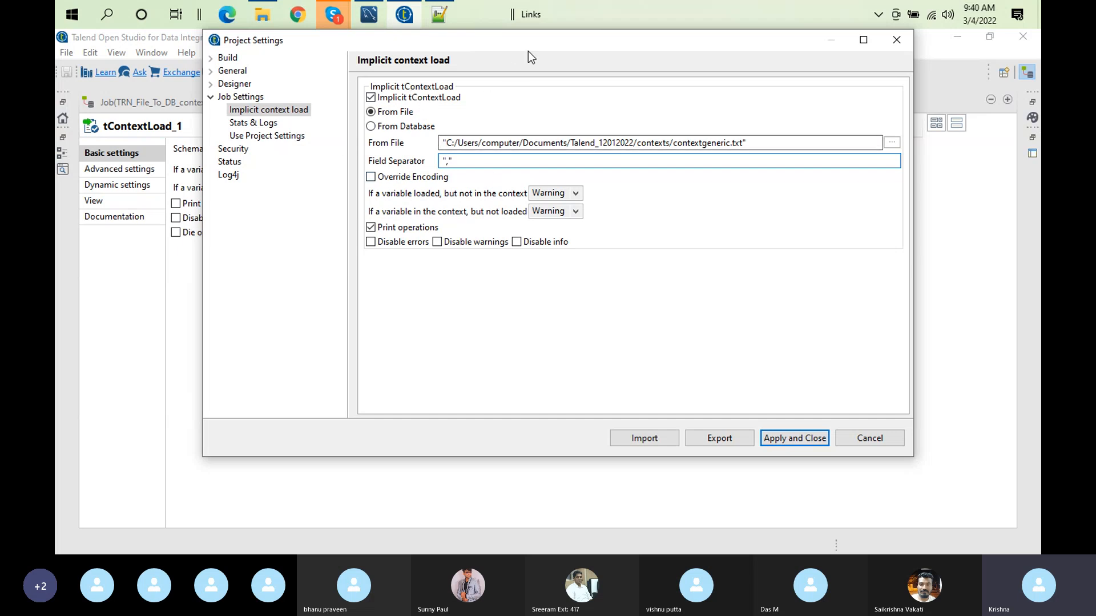
pyautogui.moveTo(527, 51); pyautogui.dragTo(741, 131)
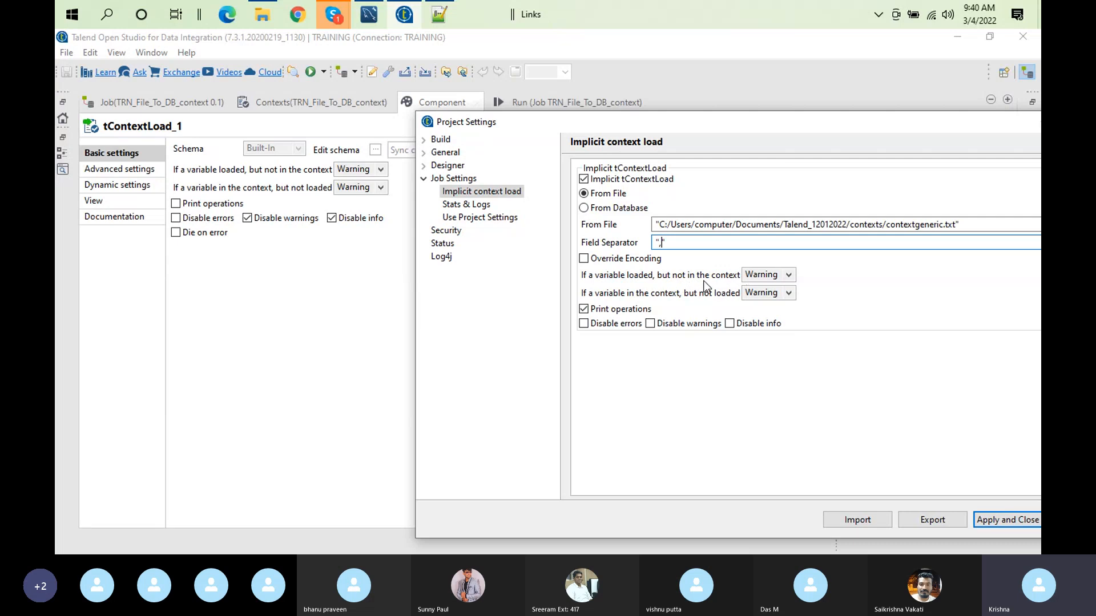
# Step: Examine the message-level options for variables not in the context and variables not loaded, and close the project settings without changes
pyautogui.click(779, 278)
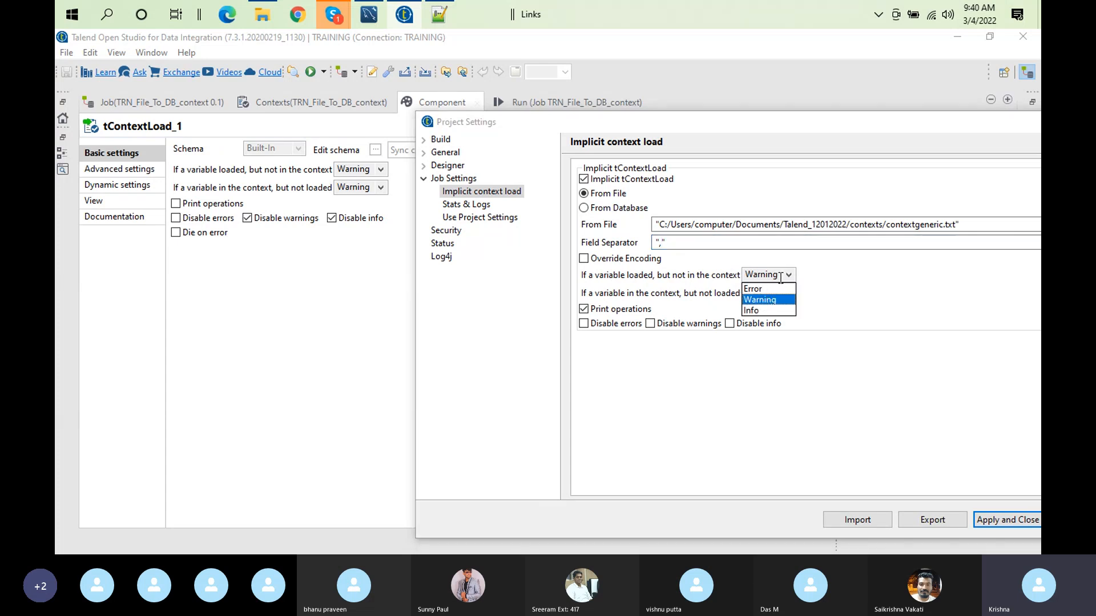
pyautogui.click(684, 307)
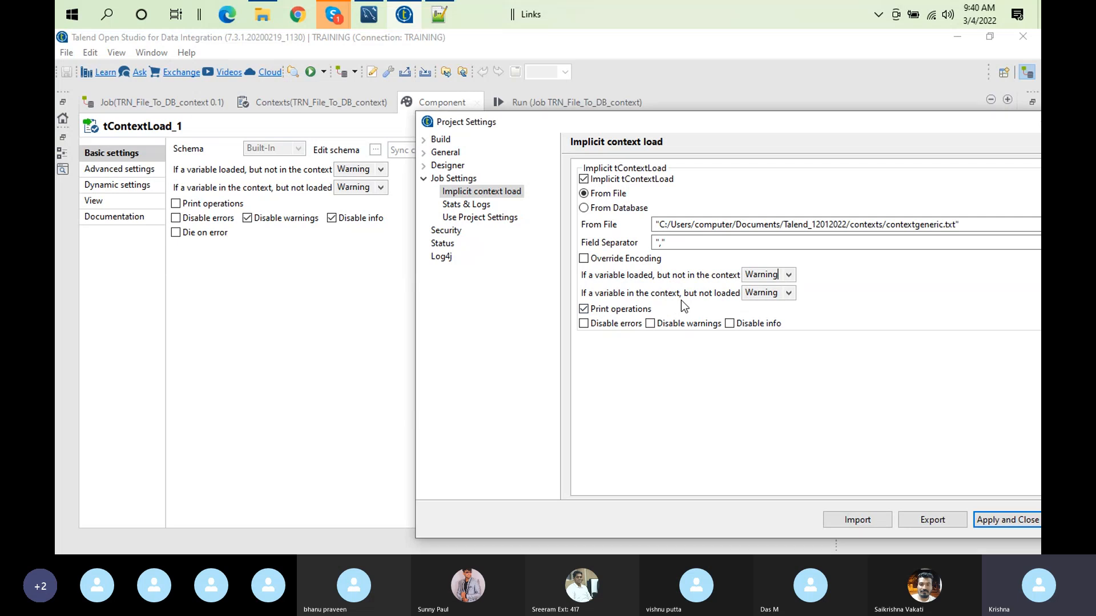
pyautogui.click(763, 293)
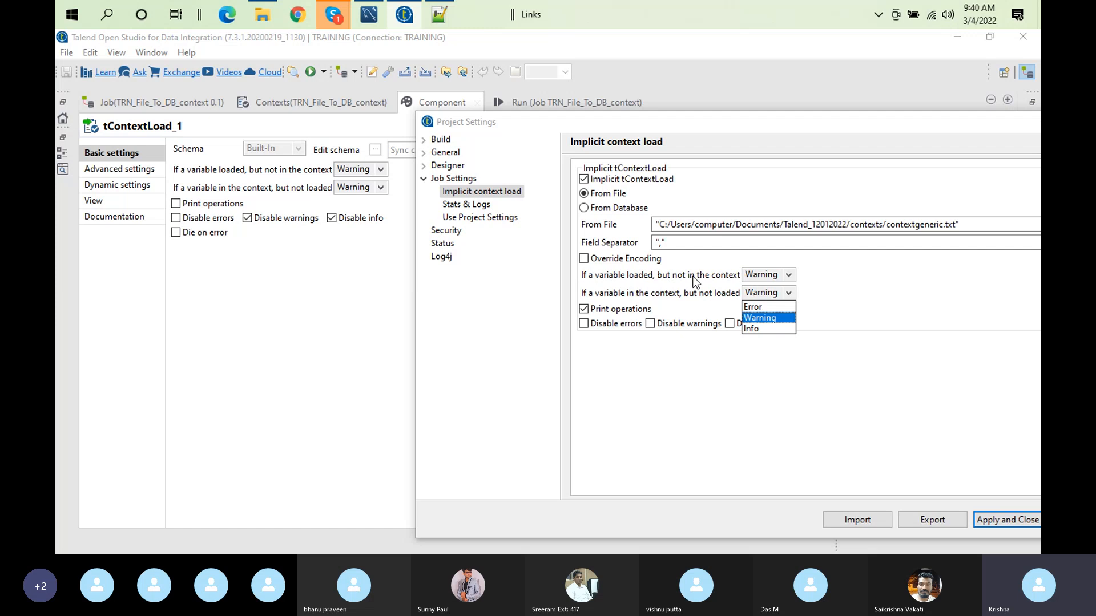
pyautogui.click(286, 283)
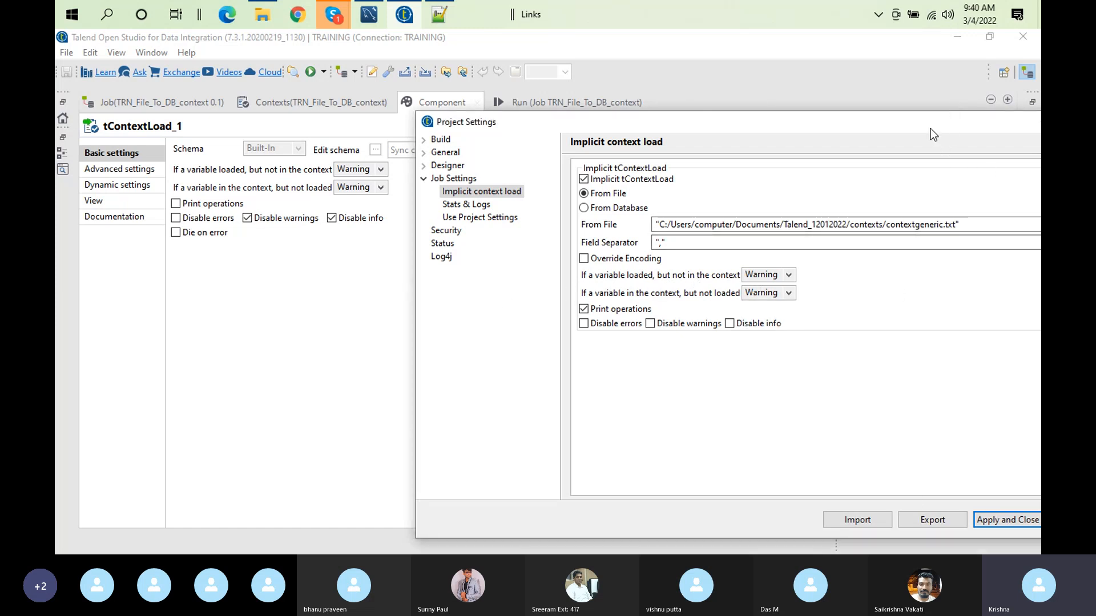
pyautogui.moveTo(929, 133); pyautogui.dragTo(837, 137)
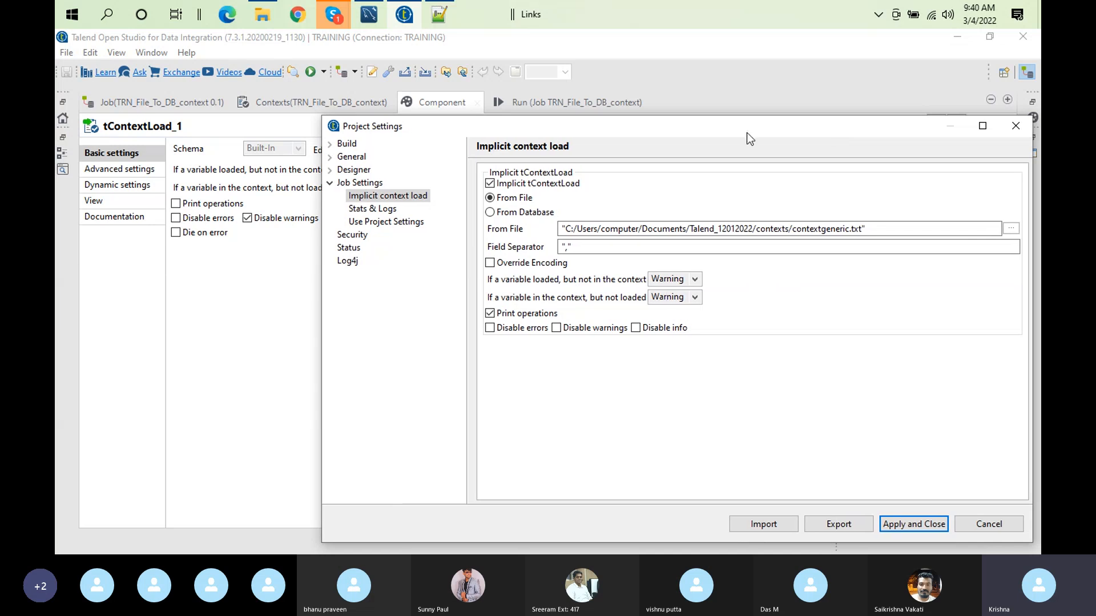
pyautogui.click(1022, 134)
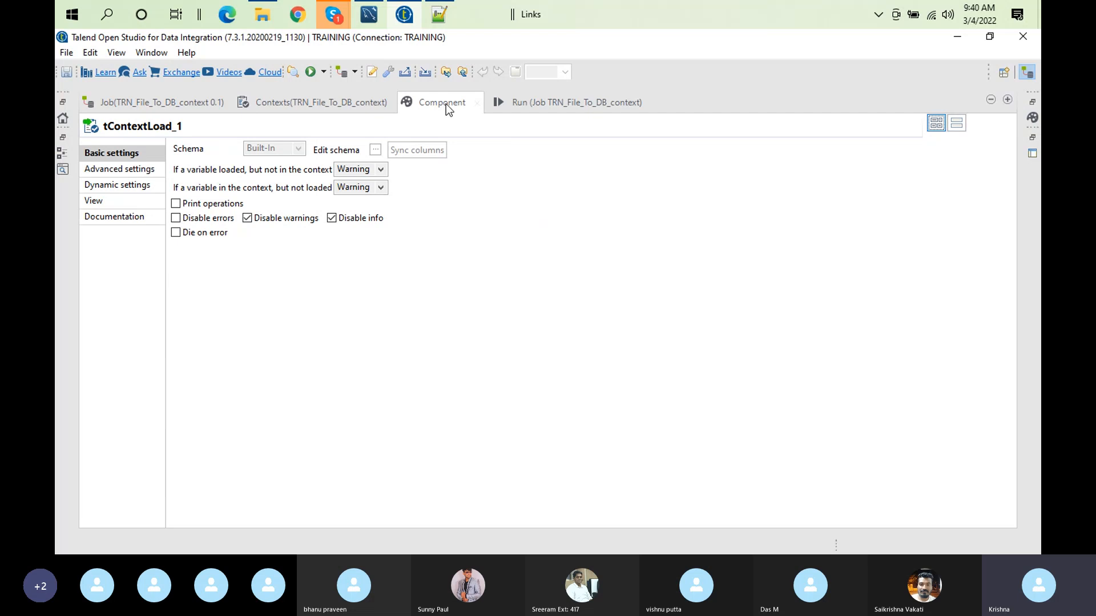
# Step: Clear the run console, run TRN_File_To_DB_context with the Default context to print the implicit load operations, and restore the workspace layout
pyautogui.click(512, 104)
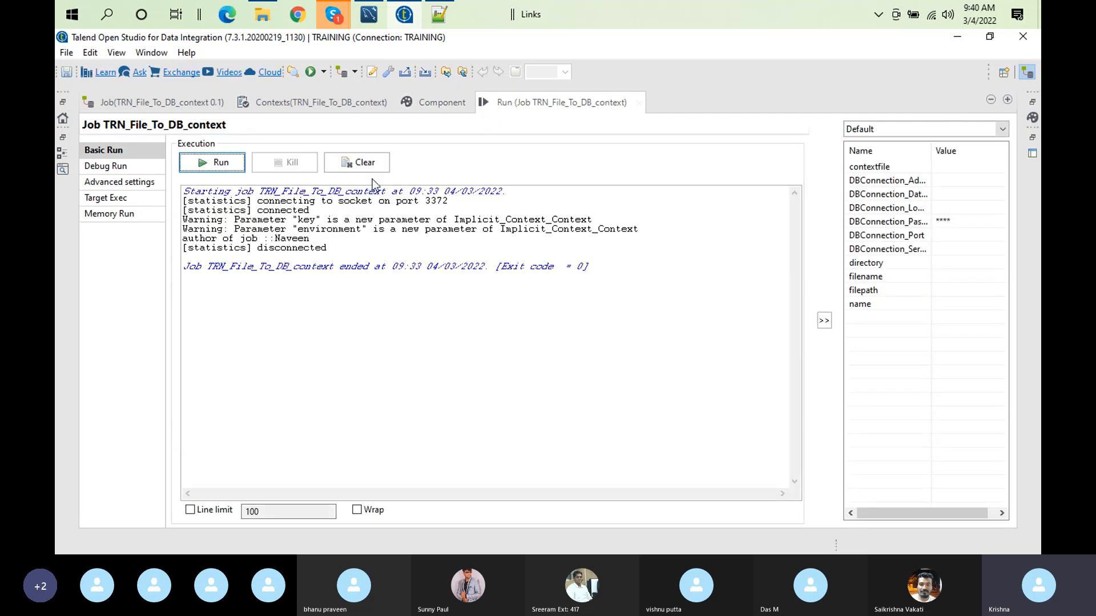
pyautogui.click(351, 166)
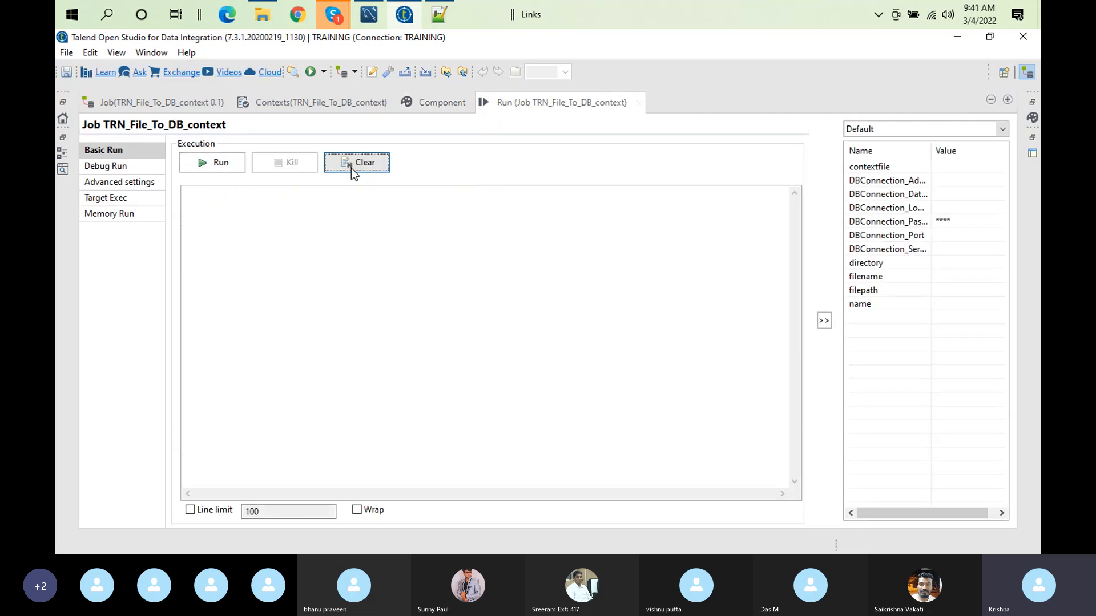
pyautogui.click(229, 164)
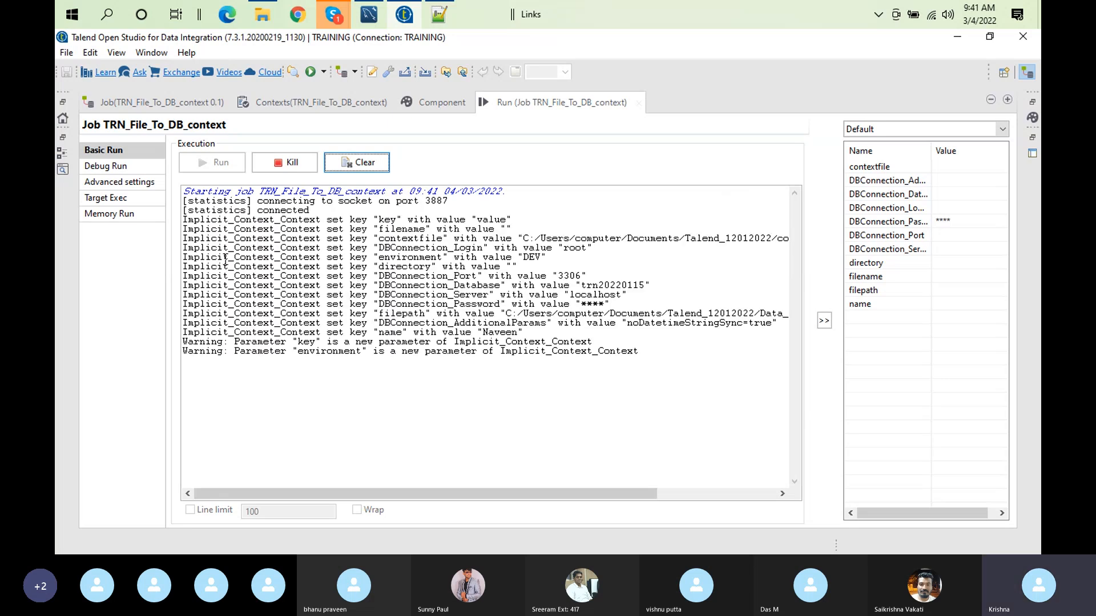
pyautogui.doubleClick(549, 94)
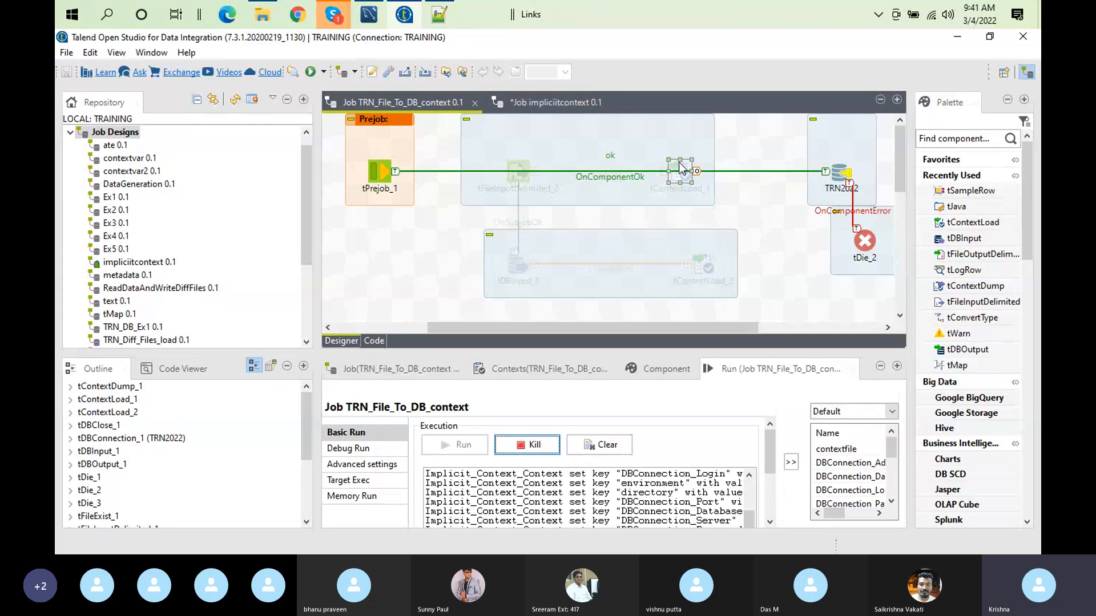
# Step: Enable Print operations in the basic settings of tContextLoad_1
pyautogui.doubleClick(680, 167)
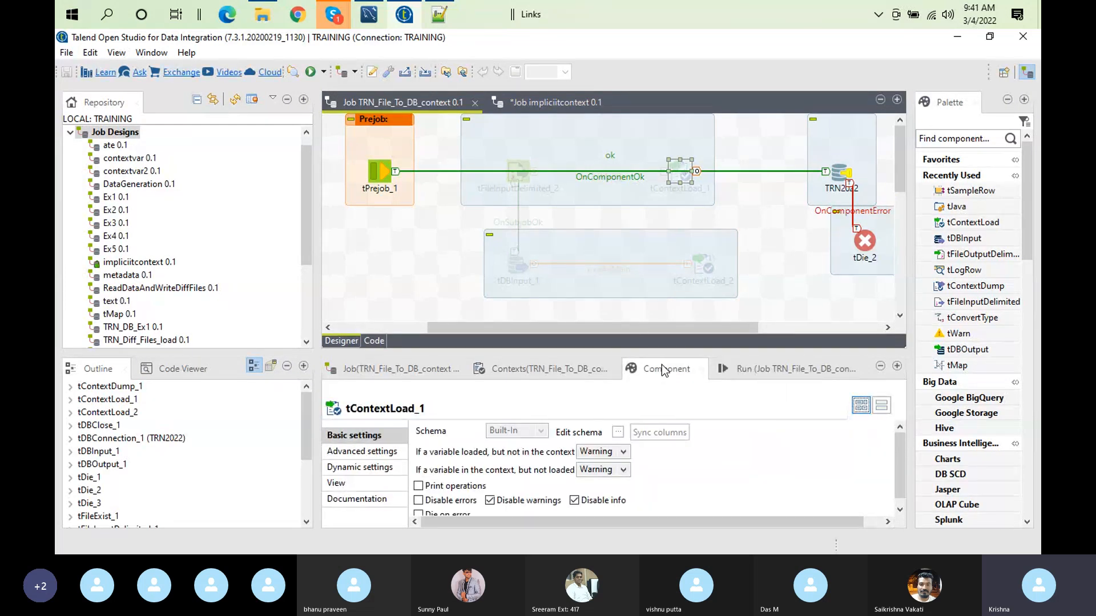
pyautogui.doubleClick(663, 370)
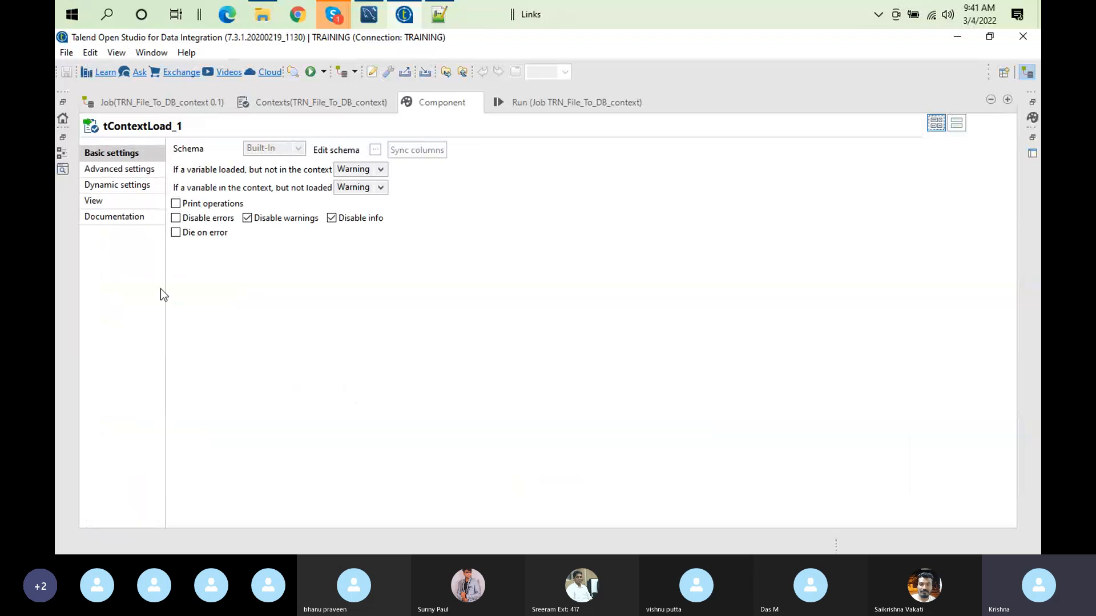
pyautogui.click(178, 206)
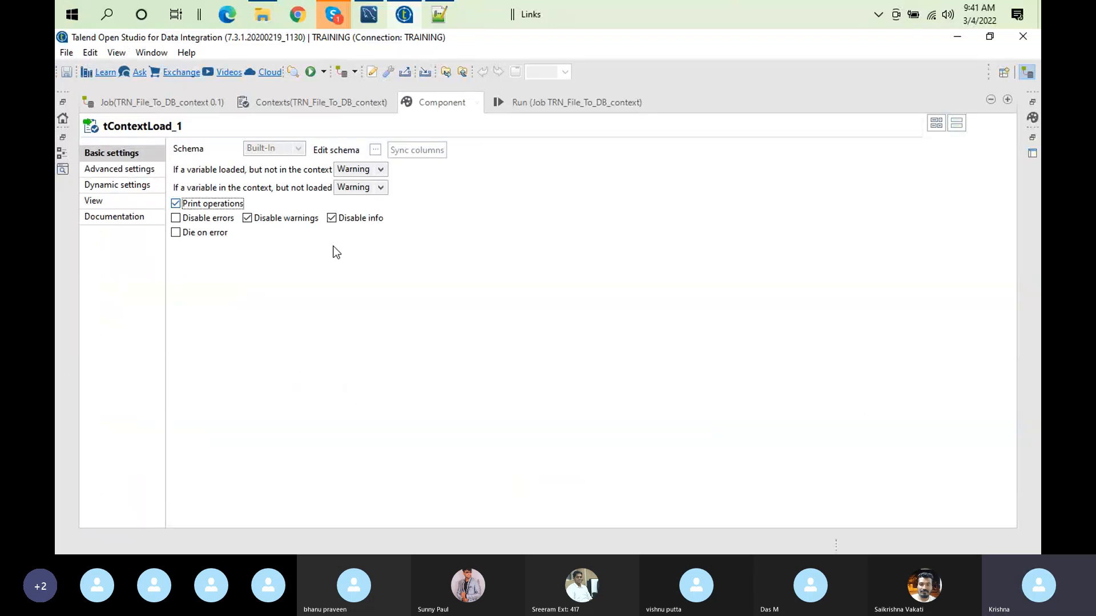
pyautogui.doubleClick(437, 102)
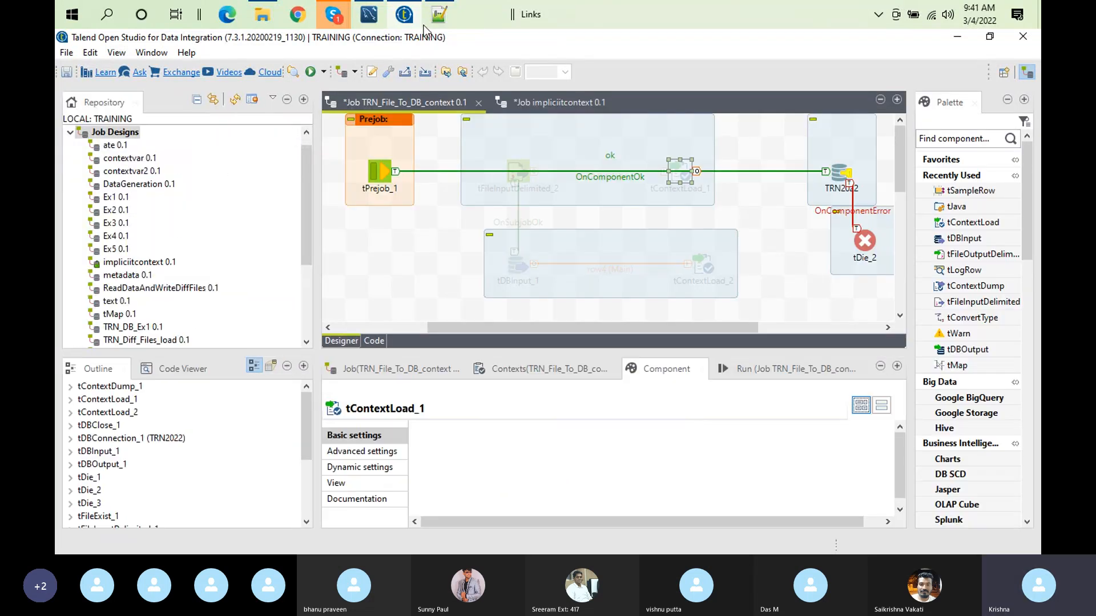
# Step: Disable Implicit tContextLoad in the project settings, apply the change, and update the pom for all jobs
pyautogui.click(372, 71)
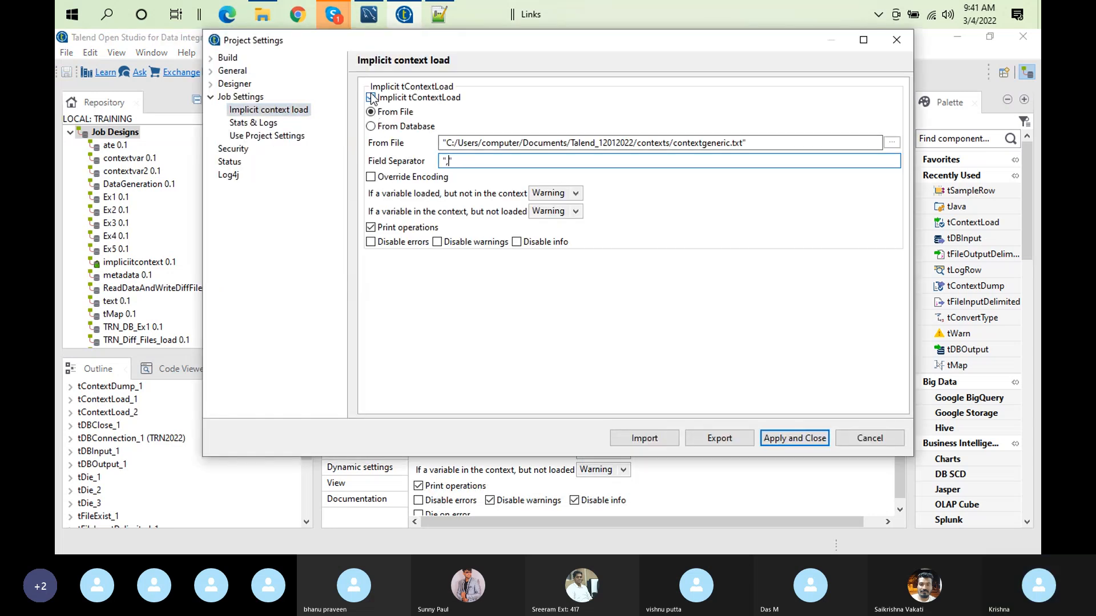
pyautogui.click(371, 97)
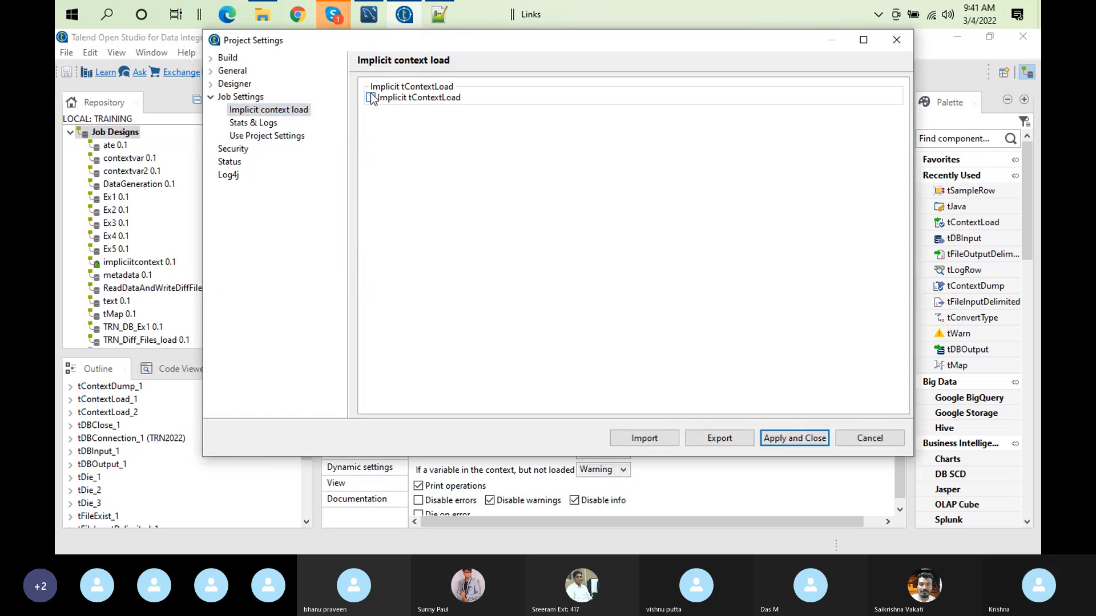
pyautogui.click(803, 437)
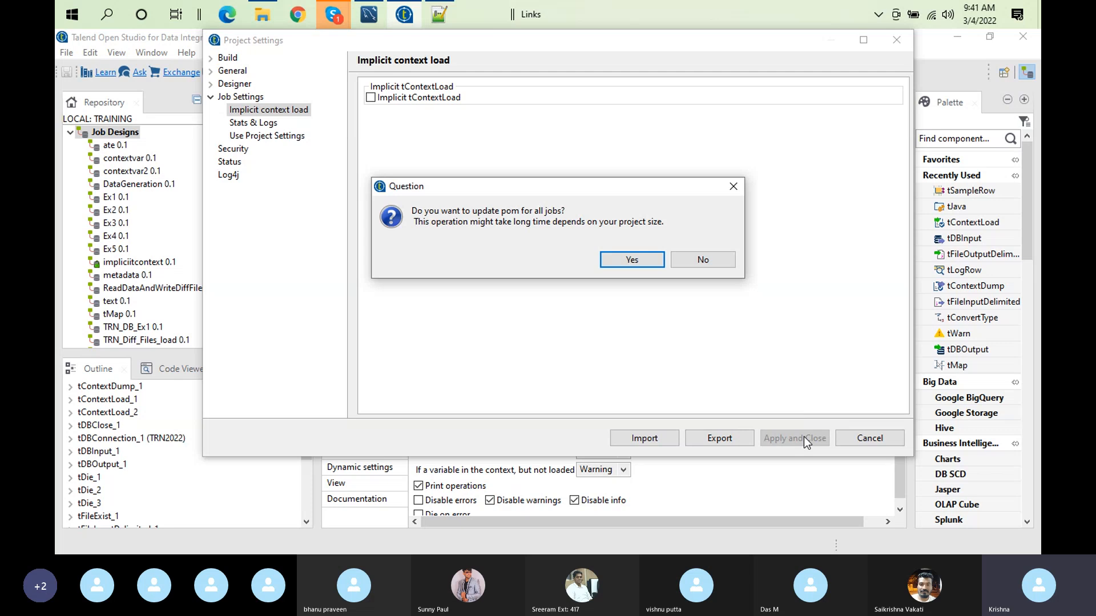
pyautogui.click(616, 262)
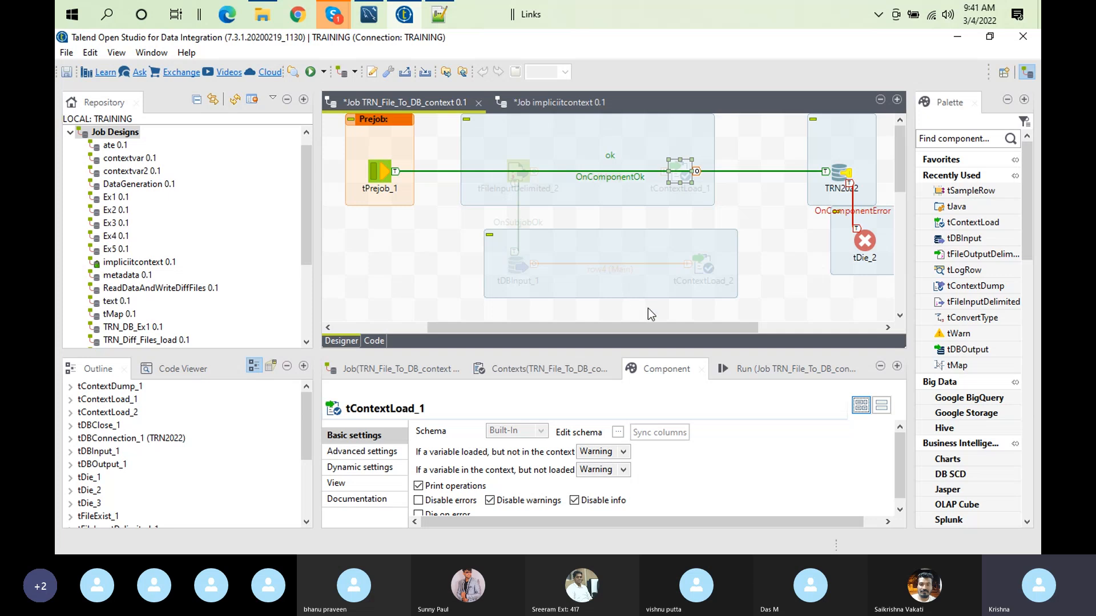
# Step: Activate the whole subjob of tFileInputDelimited_2 and reroute the OnComponentOk link from tPrejob_1 to tFileInputDelimited_2
pyautogui.click(751, 365)
pyautogui.click(597, 445)
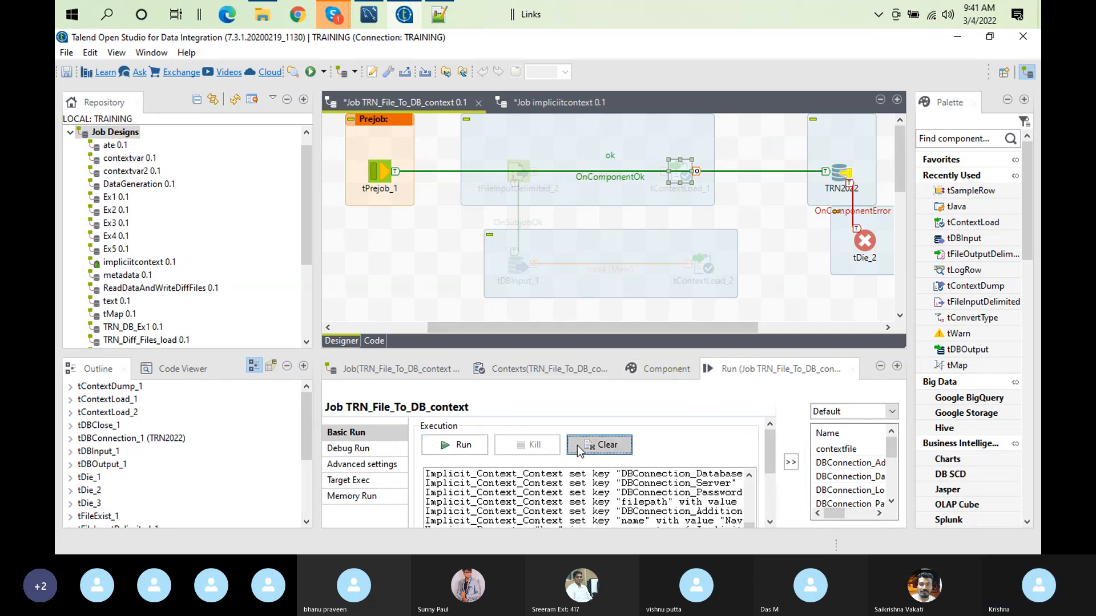
pyautogui.rightClick(512, 162)
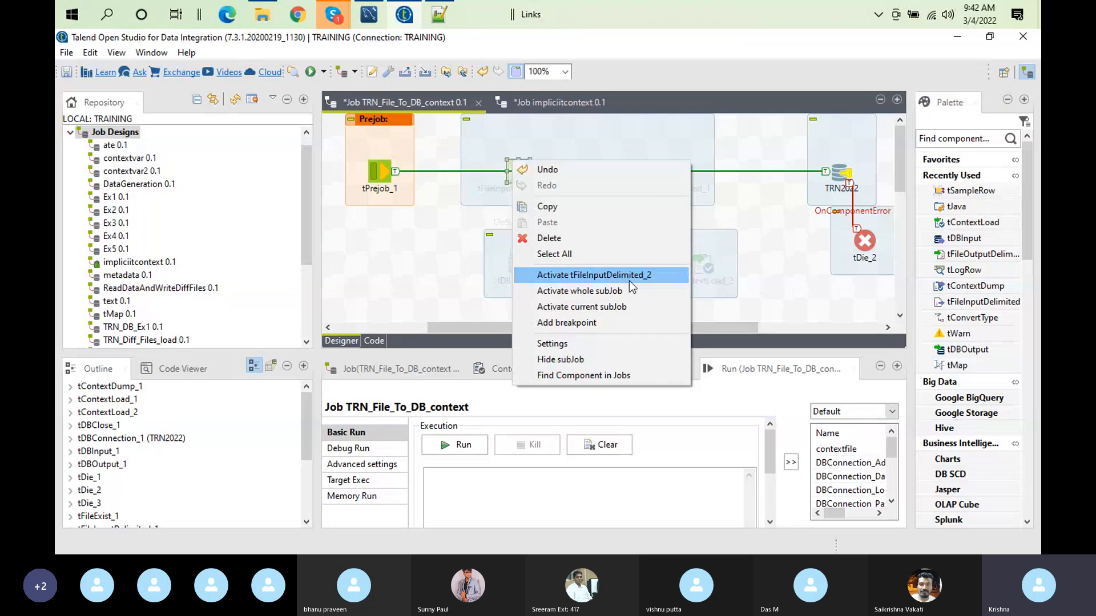
pyautogui.click(635, 292)
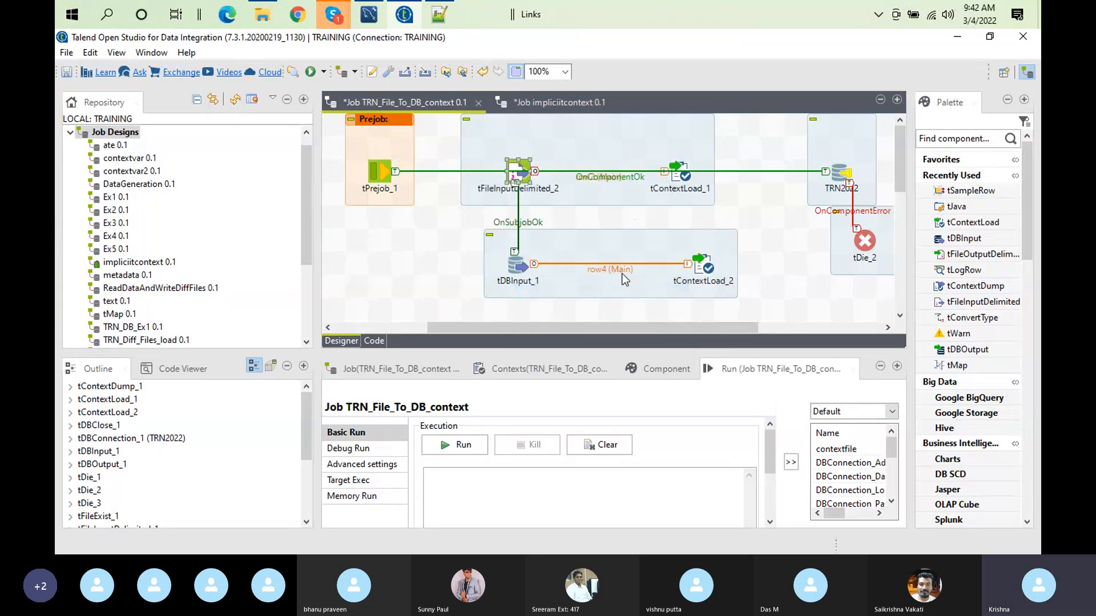
pyautogui.click(822, 171)
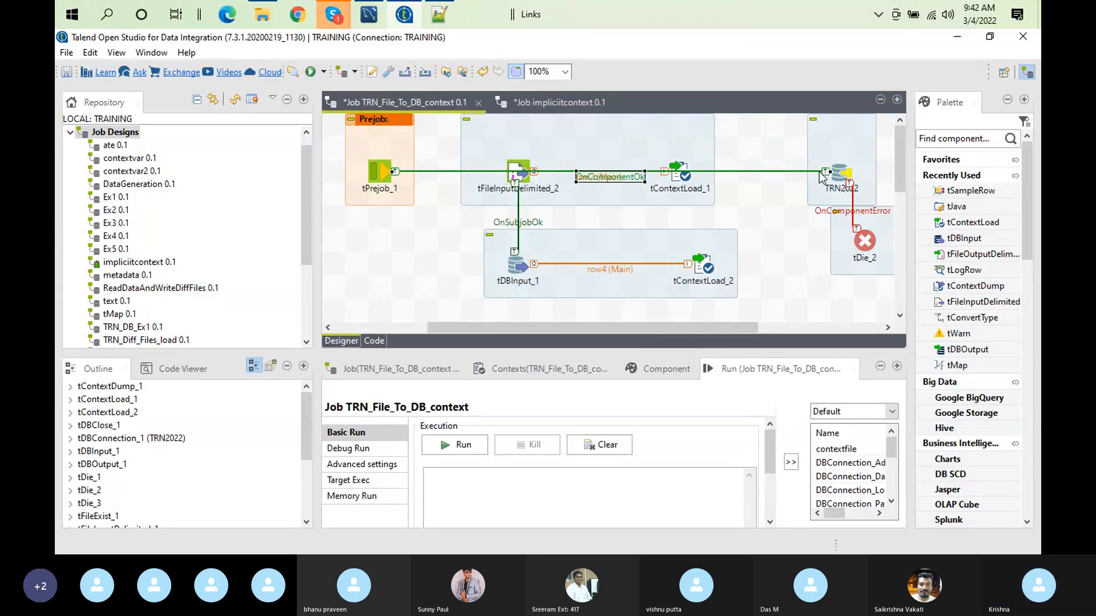
pyautogui.moveTo(826, 172); pyautogui.dragTo(524, 175)
# Step: Connect tContextLoad_1 to the TRN2022 database connection with an On Component Ok trigger
pyautogui.rightClick(683, 174)
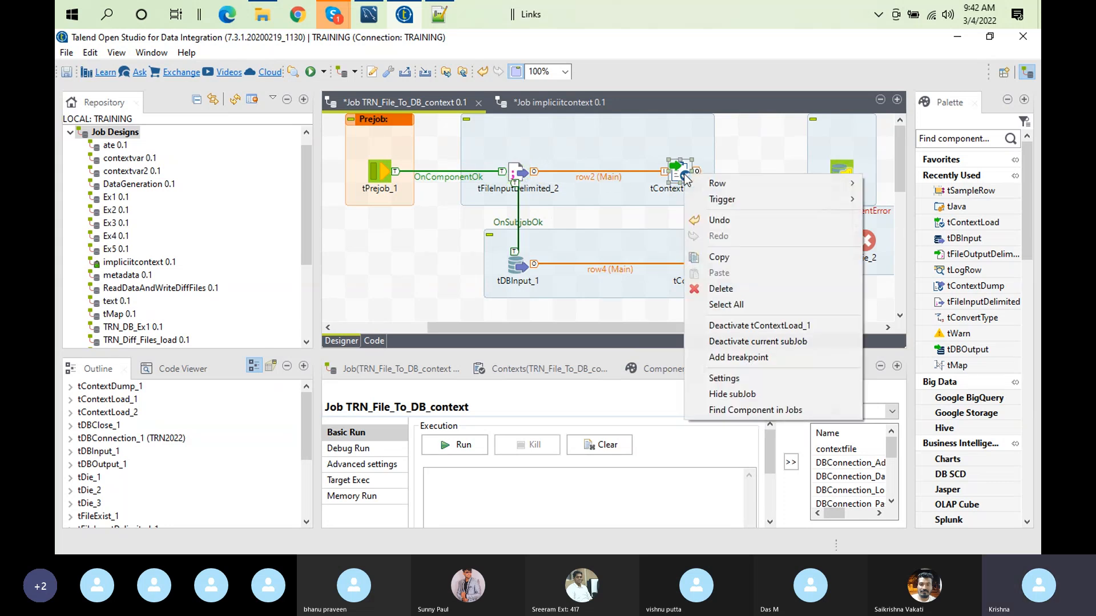
pyautogui.moveTo(803, 183)
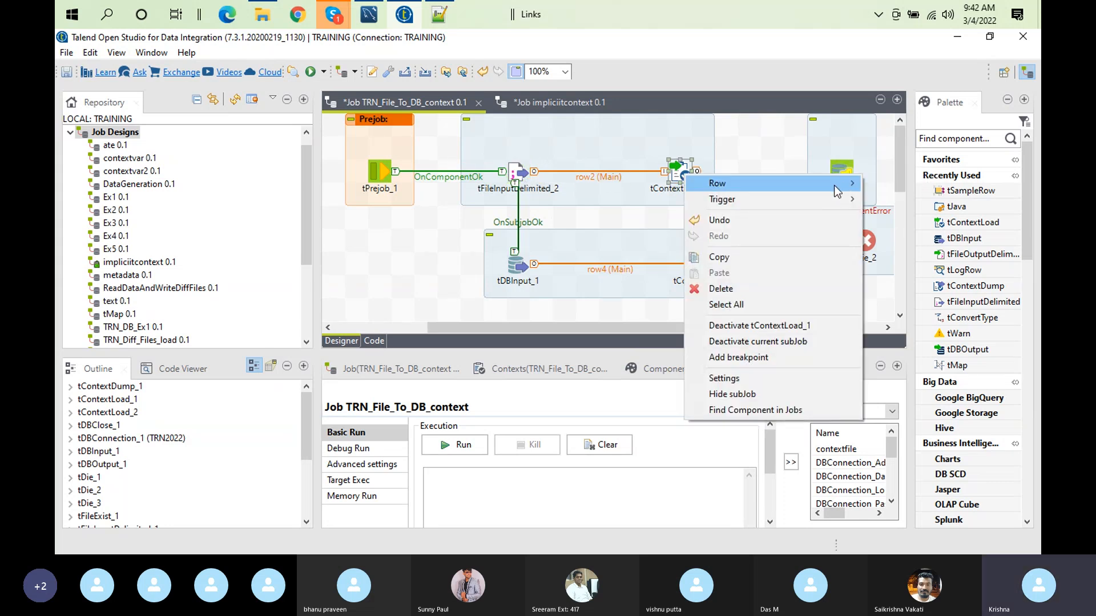
pyautogui.click(881, 183)
pyautogui.click(840, 180)
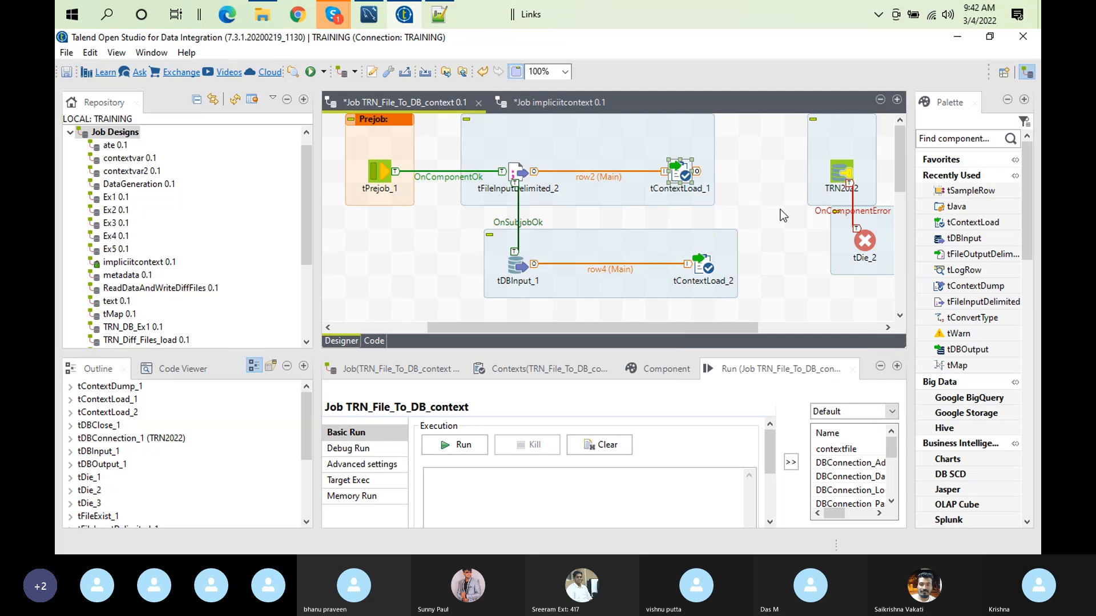
pyautogui.rightClick(690, 173)
pyautogui.moveTo(751, 203)
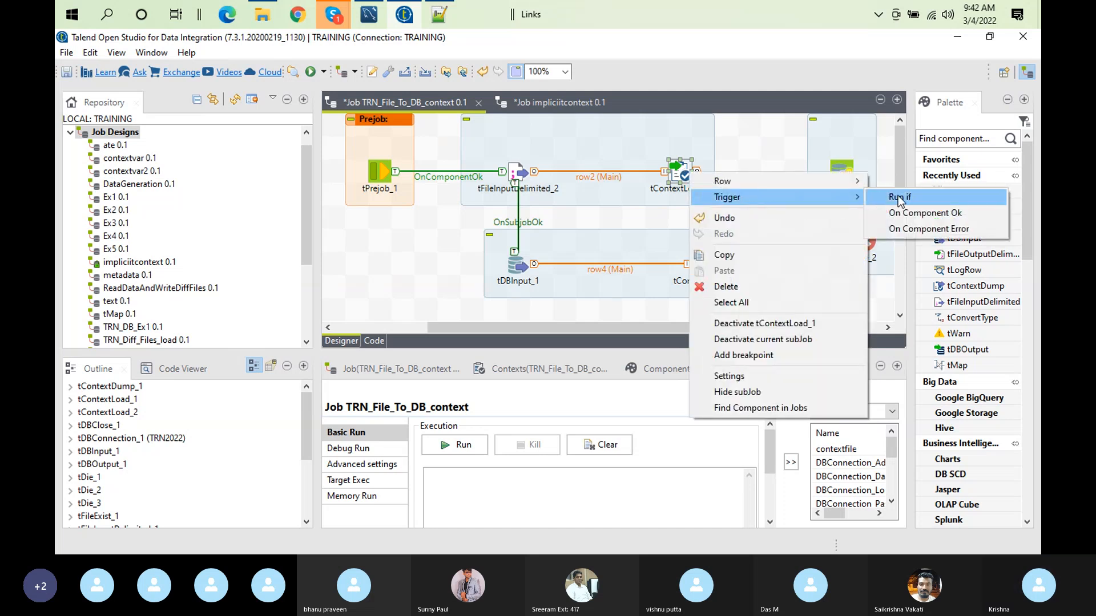
pyautogui.click(908, 213)
pyautogui.click(839, 172)
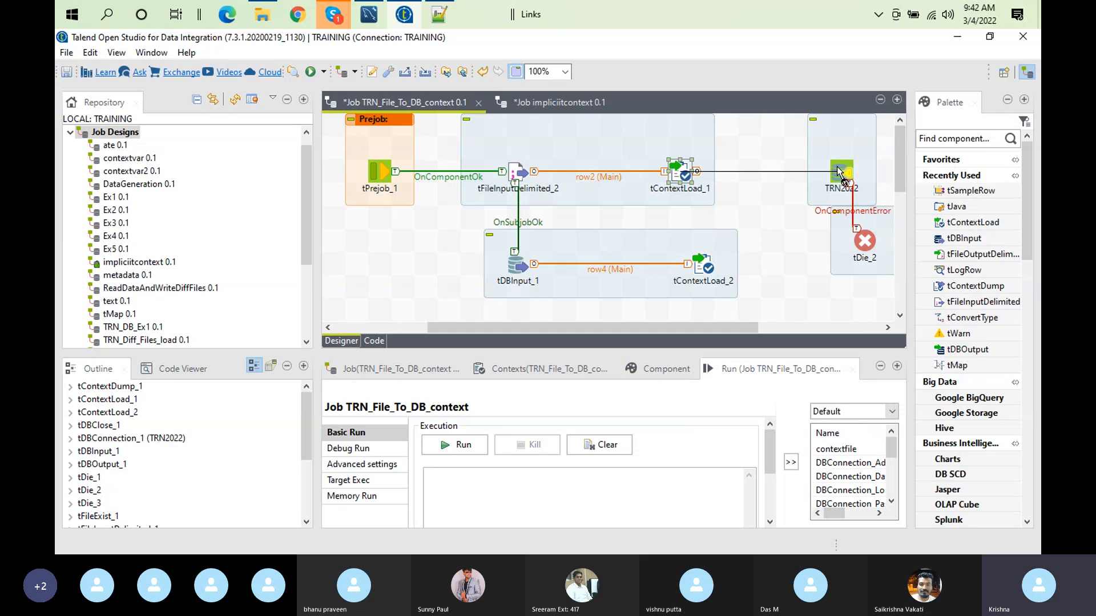
# Step: Run TRN_File_To_DB_context with the Default context and examine the console output and the job's context variables
pyautogui.click(587, 451)
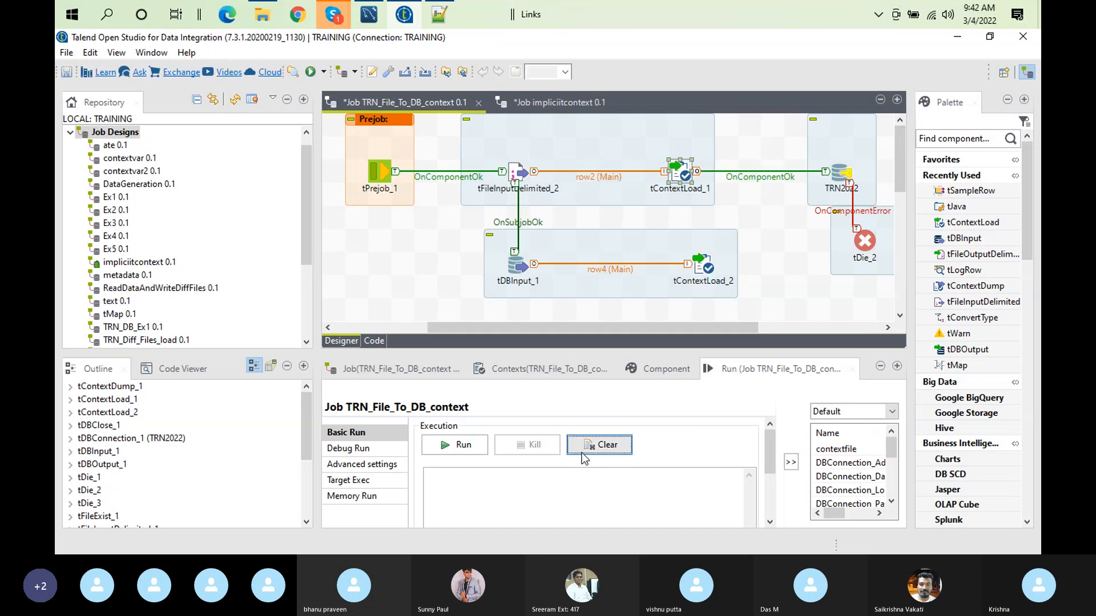
pyautogui.click(449, 444)
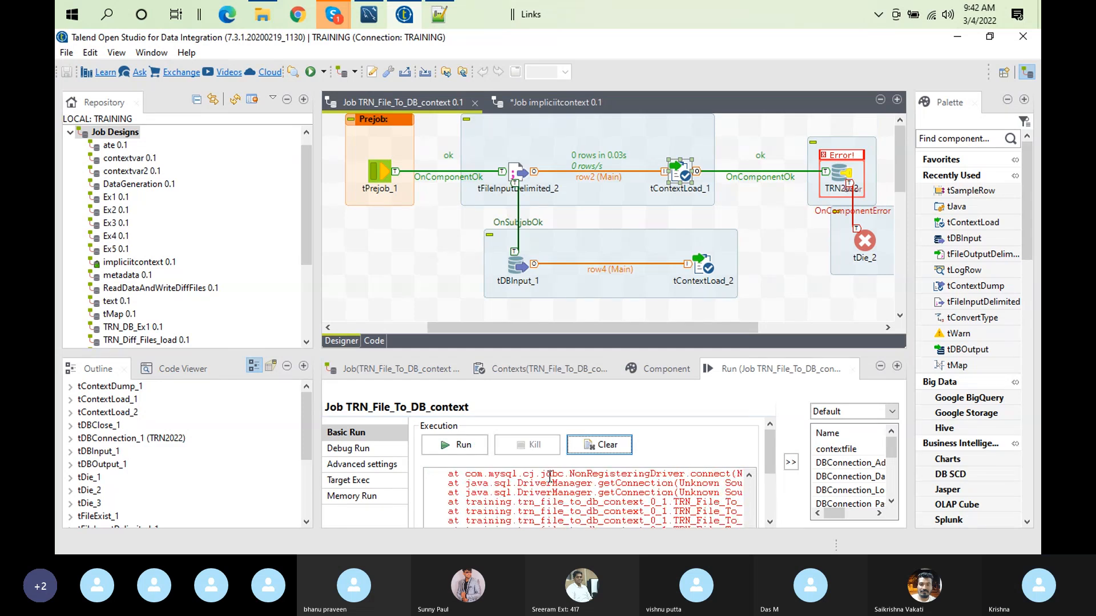
pyautogui.doubleClick(726, 367)
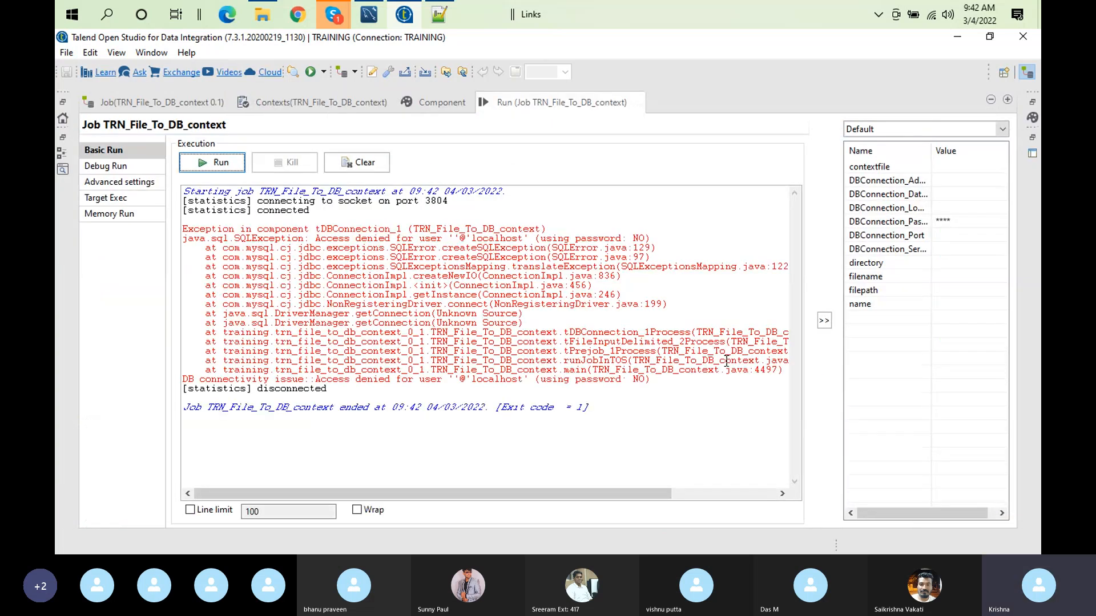
pyautogui.doubleClick(499, 107)
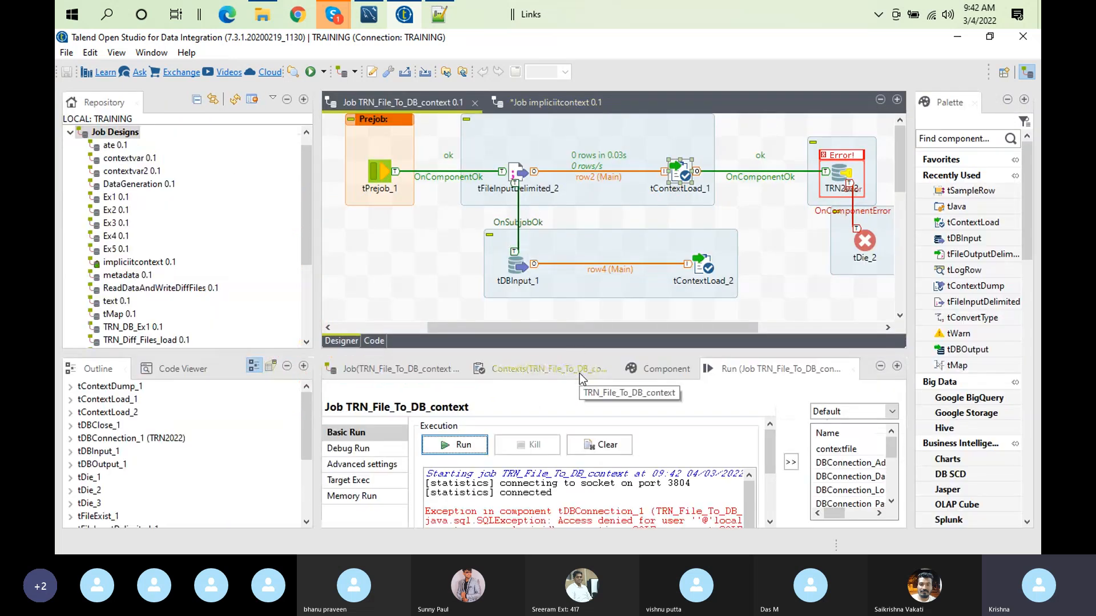
pyautogui.click(580, 373)
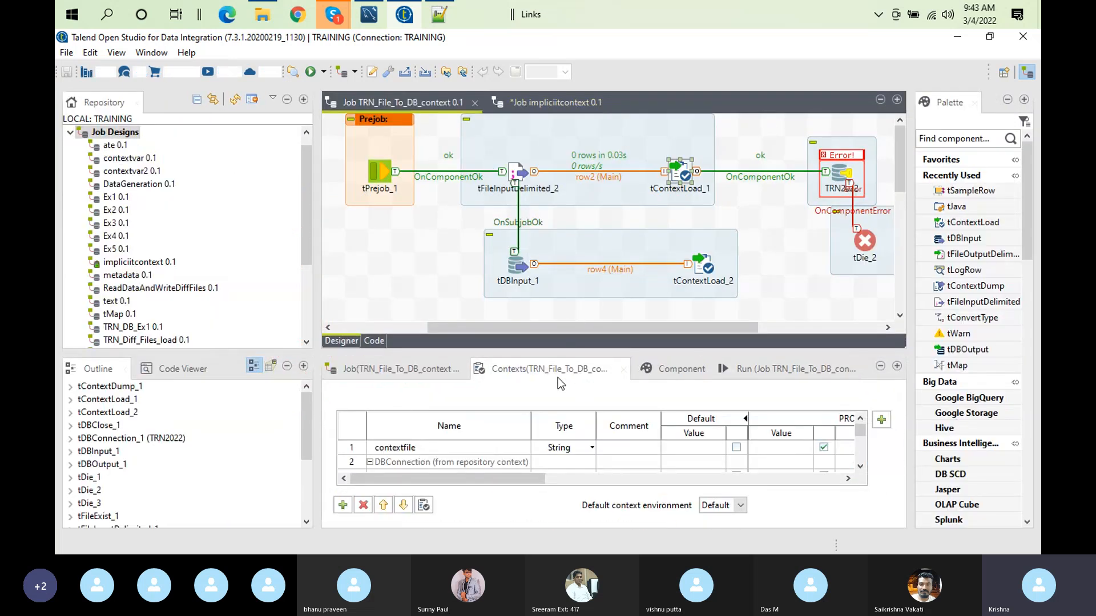
pyautogui.doubleClick(556, 378)
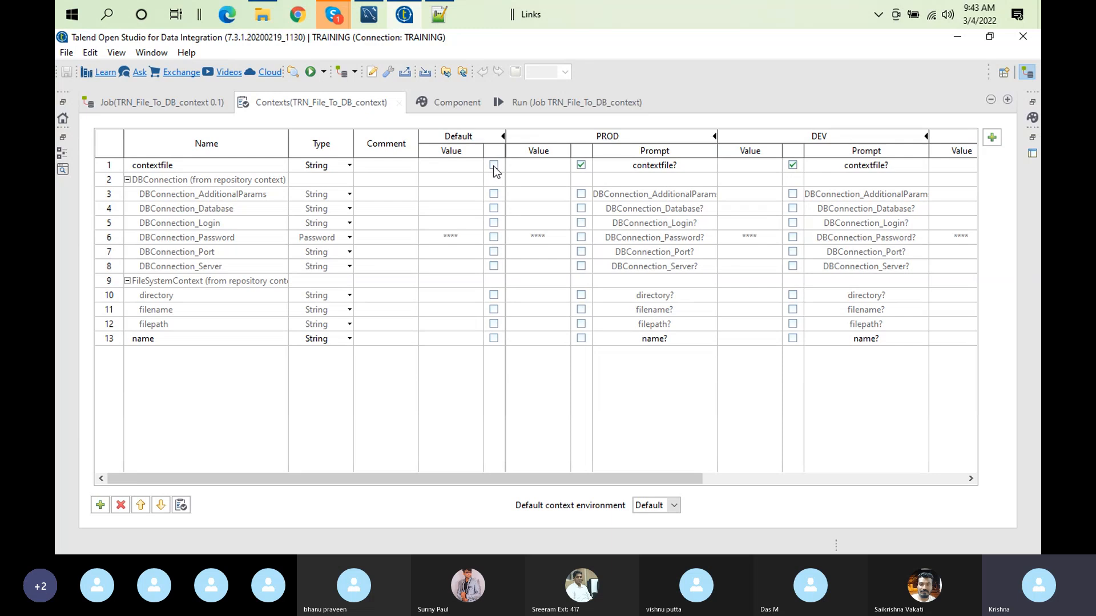
# Step: Select the DEV context for the job, clear the run console, and start the run
pyautogui.click(546, 101)
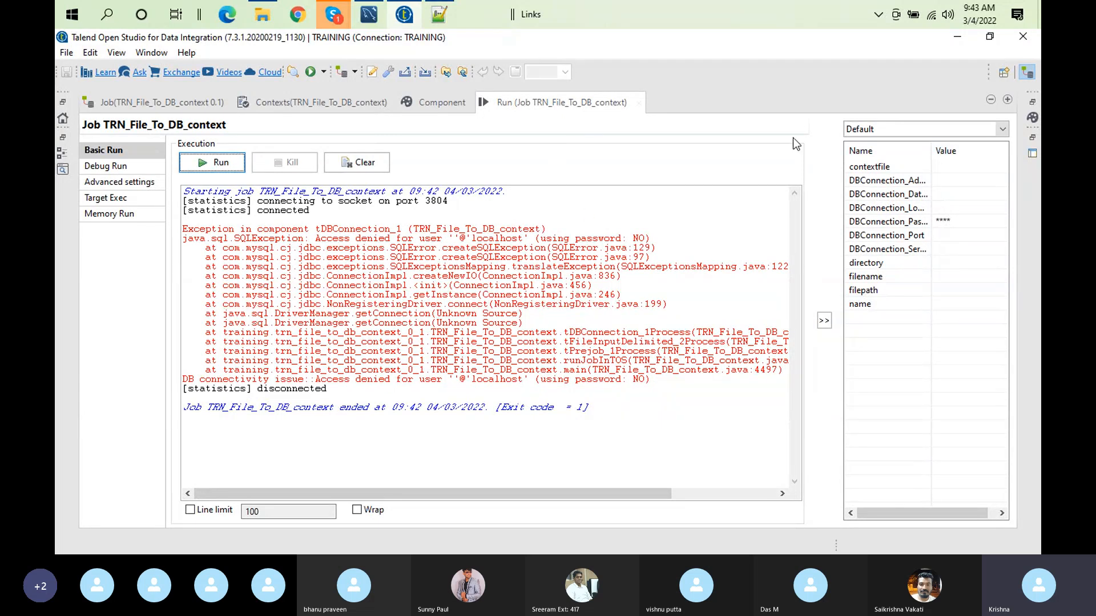
pyautogui.click(1003, 131)
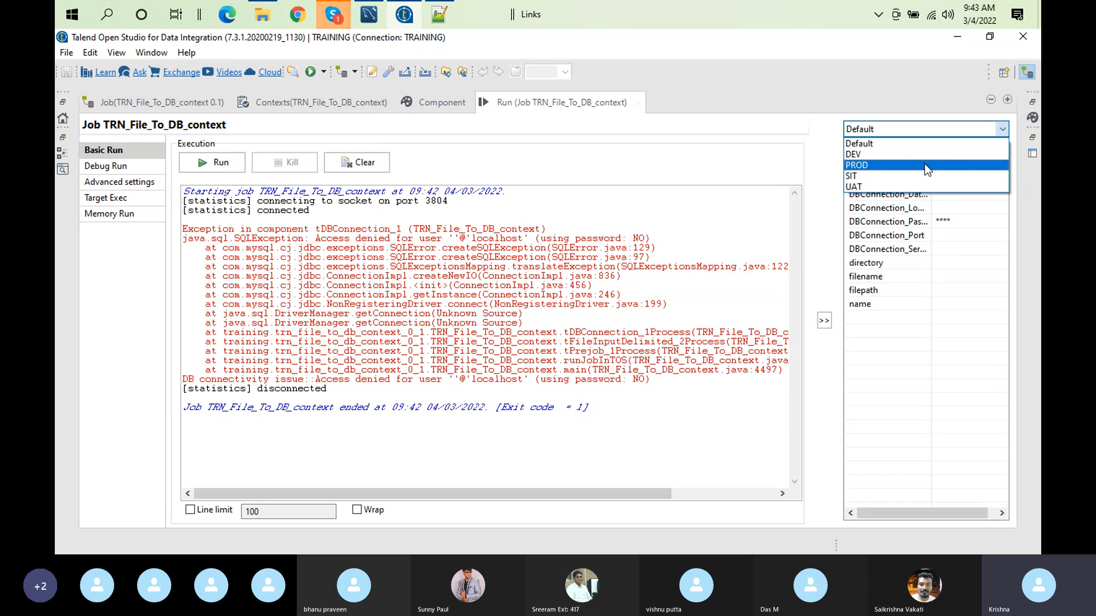
pyautogui.click(883, 154)
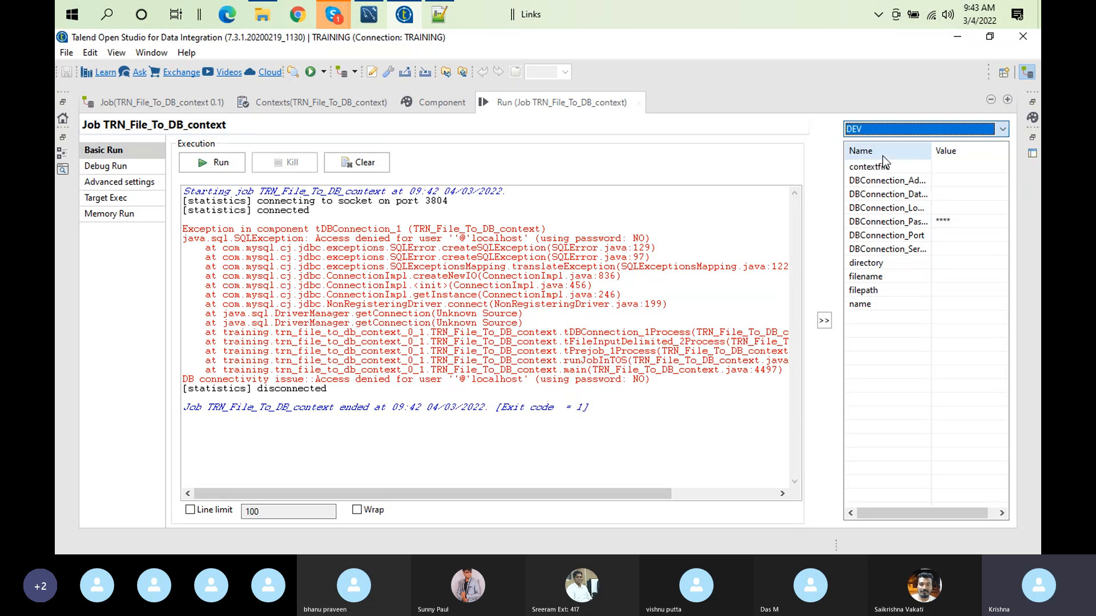
pyautogui.click(365, 165)
pyautogui.click(220, 162)
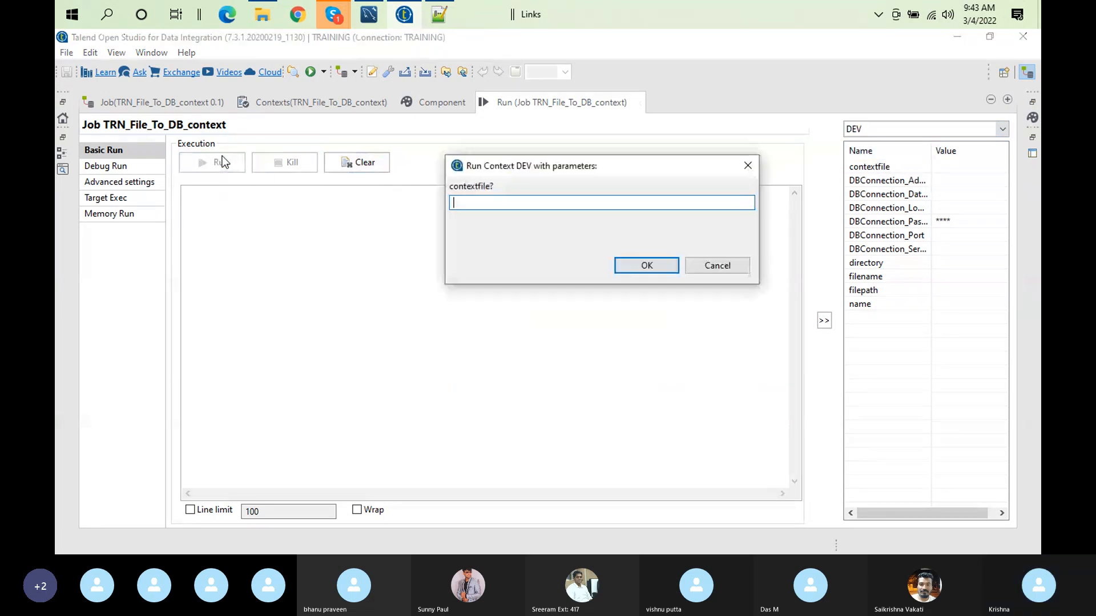
# Step: Switch to Notepad++ and copy the devcontext.txt path from the list of context file paths in new 22
pyautogui.click(440, 16)
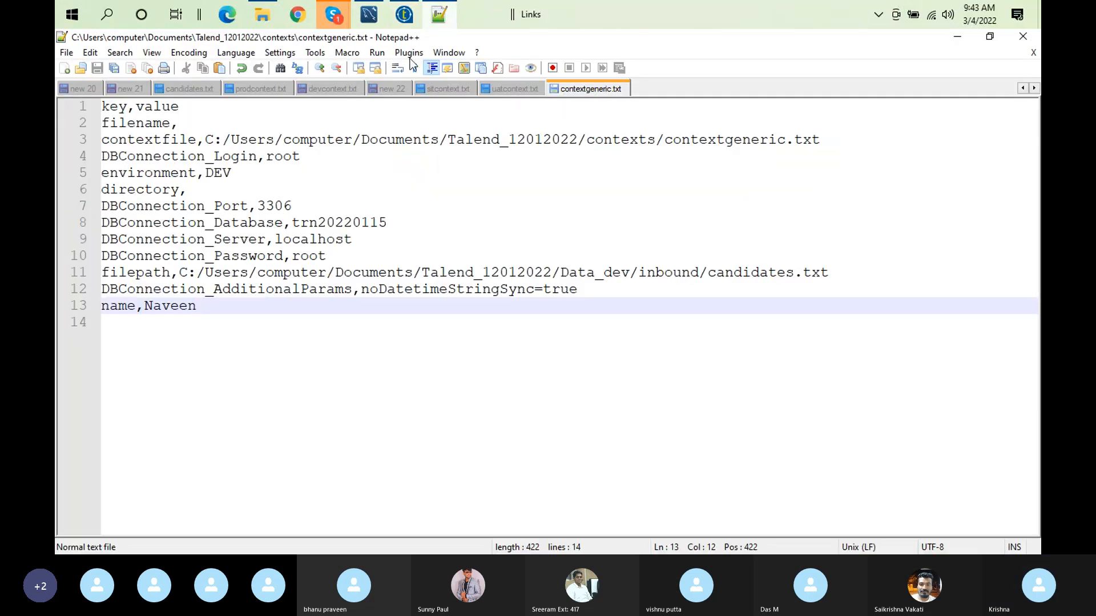
pyautogui.click(504, 88)
pyautogui.click(399, 85)
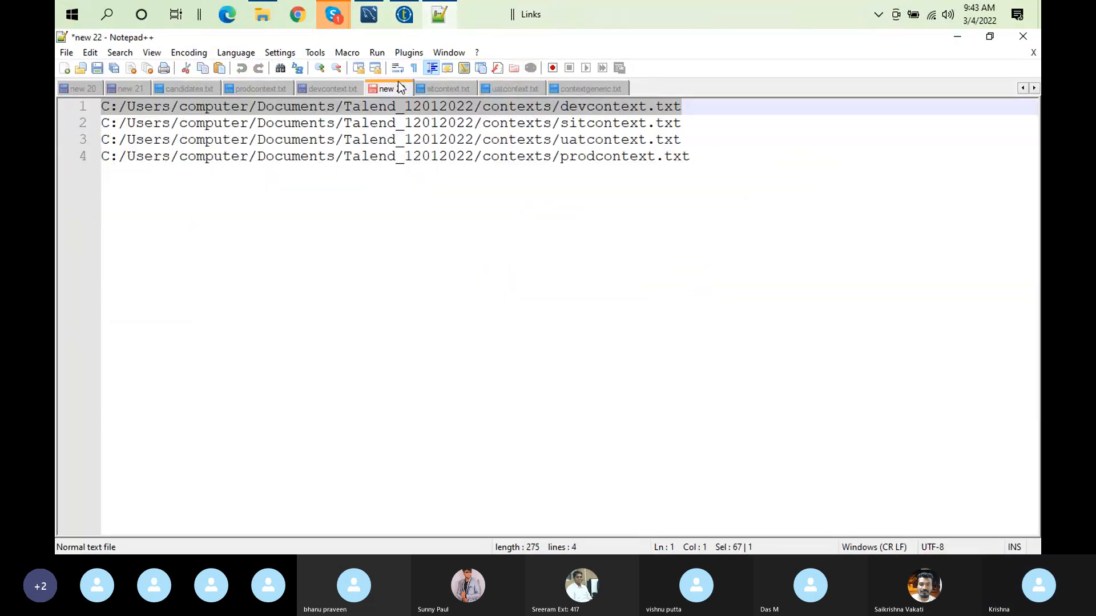
pyautogui.rightClick(573, 111)
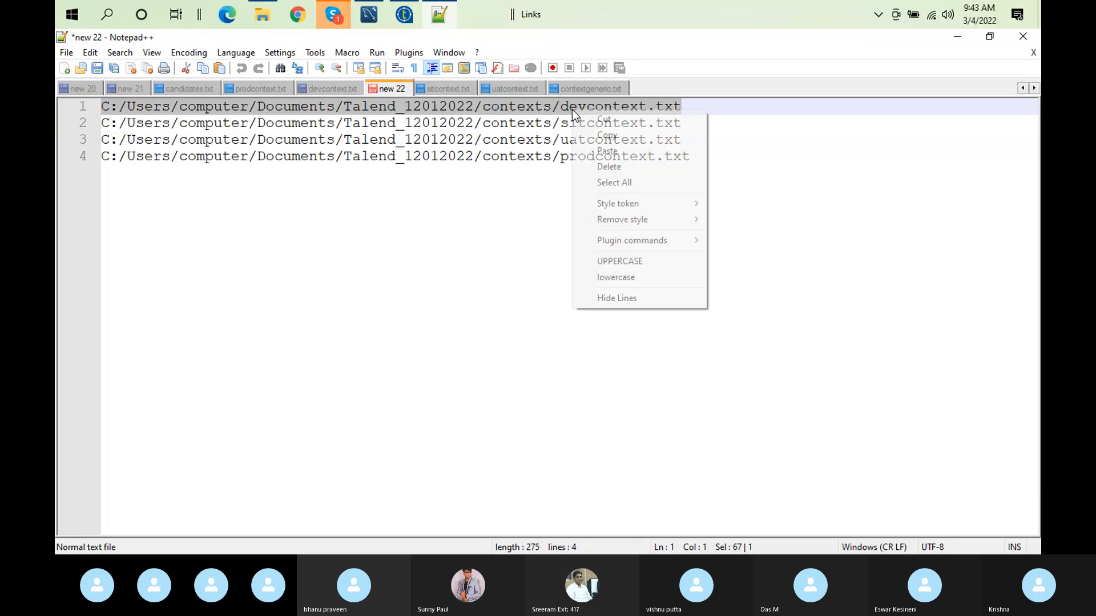
pyautogui.click(596, 134)
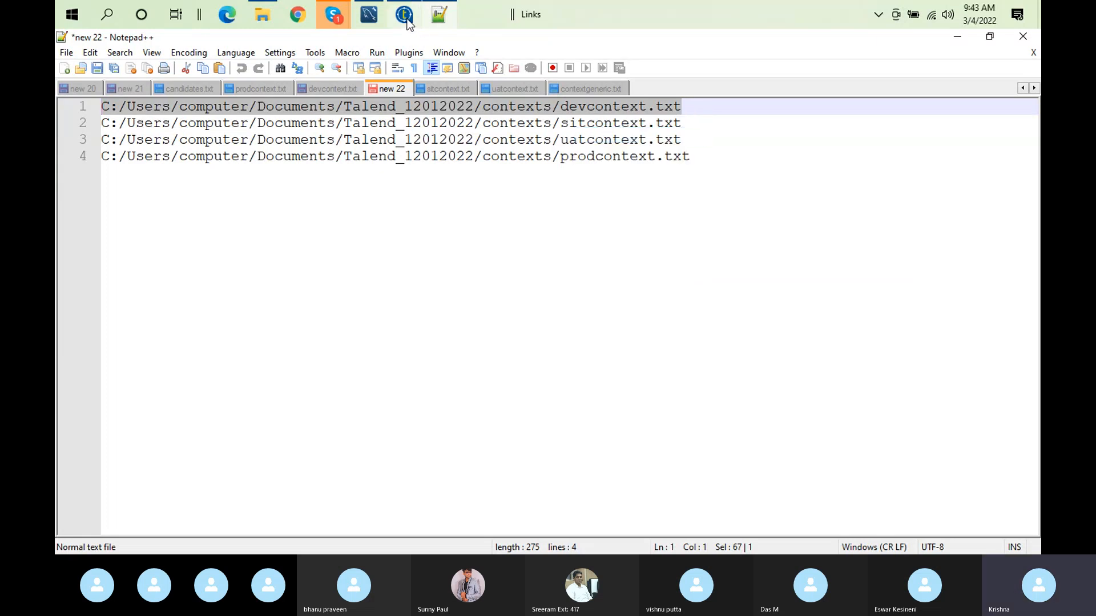
# Step: Back in Talend, supply C:/Users/computer/Documents/Talend_12012022/contexts/devcontext.txt as the contextfile, run the job with DEV, and restore the workspace layout
pyautogui.click(404, 15)
pyautogui.hotkey('ctrl', 'v')
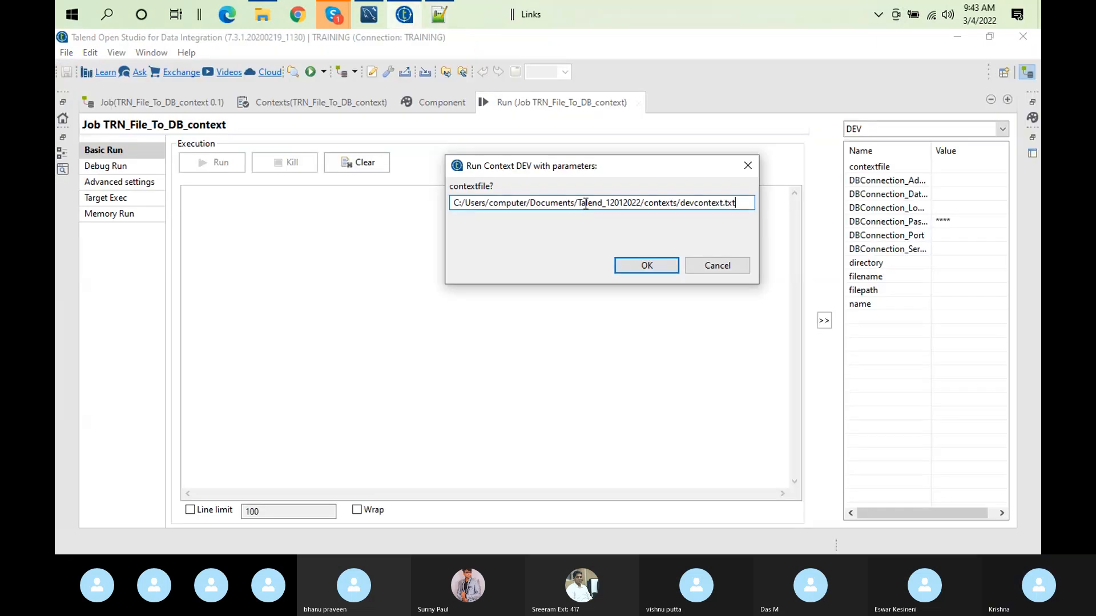
pyautogui.click(667, 263)
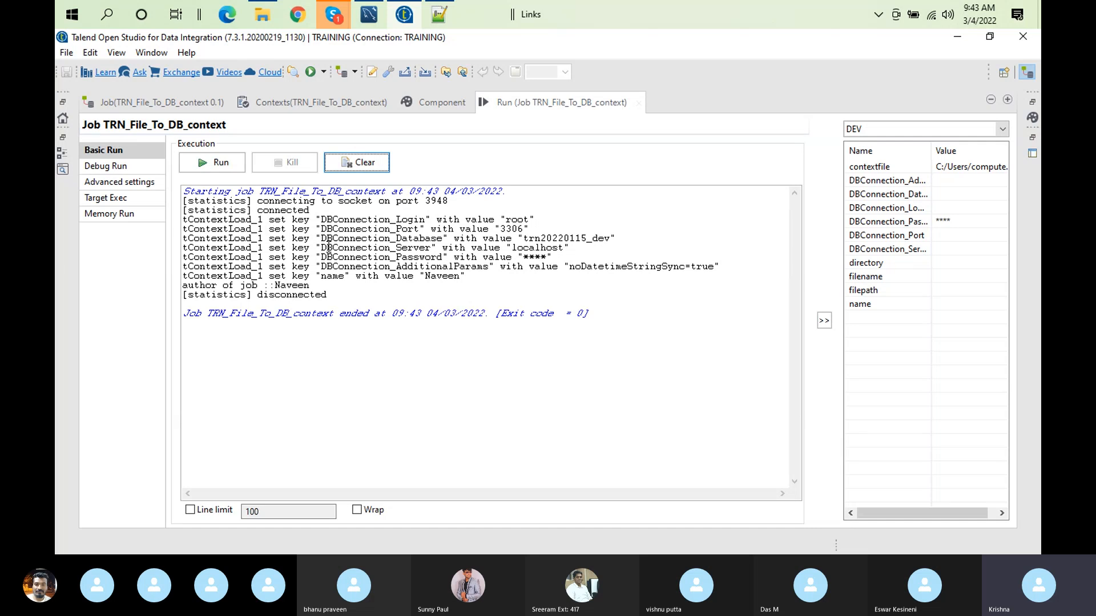
pyautogui.doubleClick(505, 106)
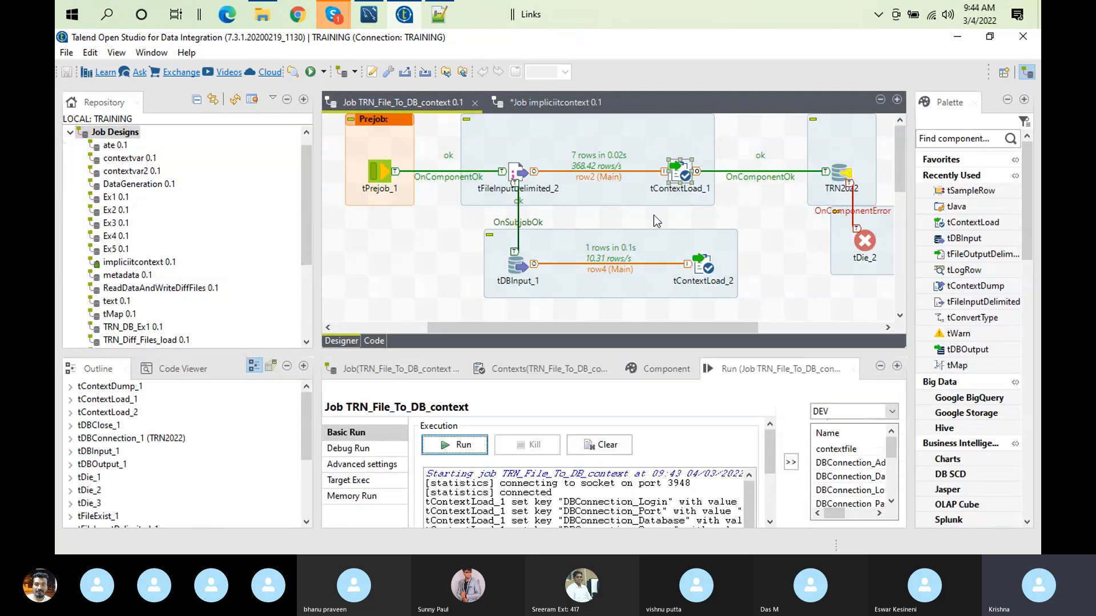
# Step: Enable Implicit tContextLoad in the project's job settings and set its source to From Database
pyautogui.click(371, 70)
pyautogui.click(370, 97)
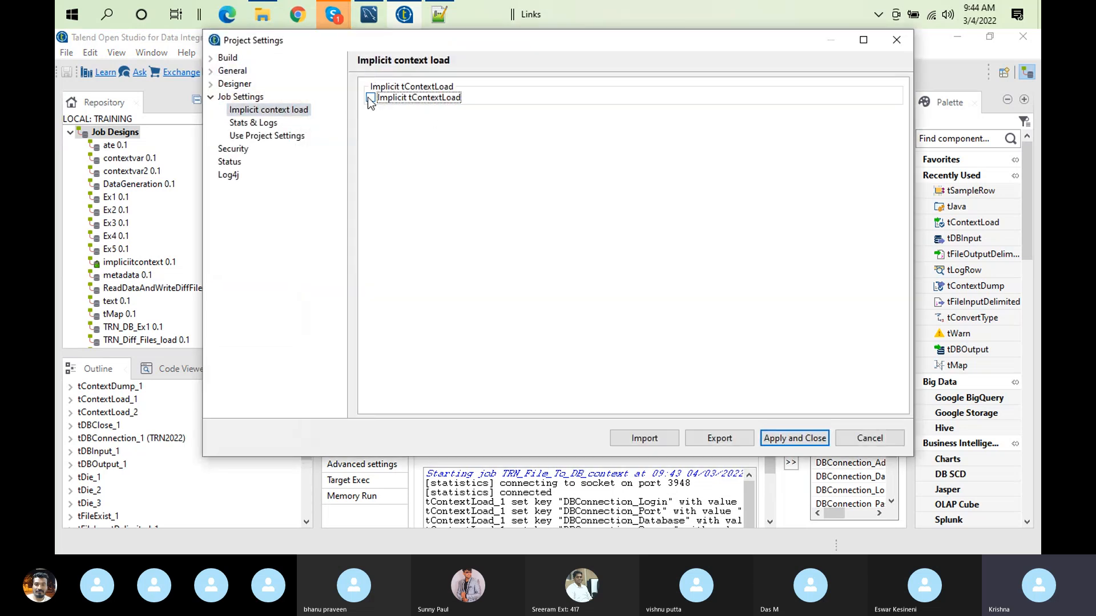
pyautogui.click(370, 111)
pyautogui.click(371, 126)
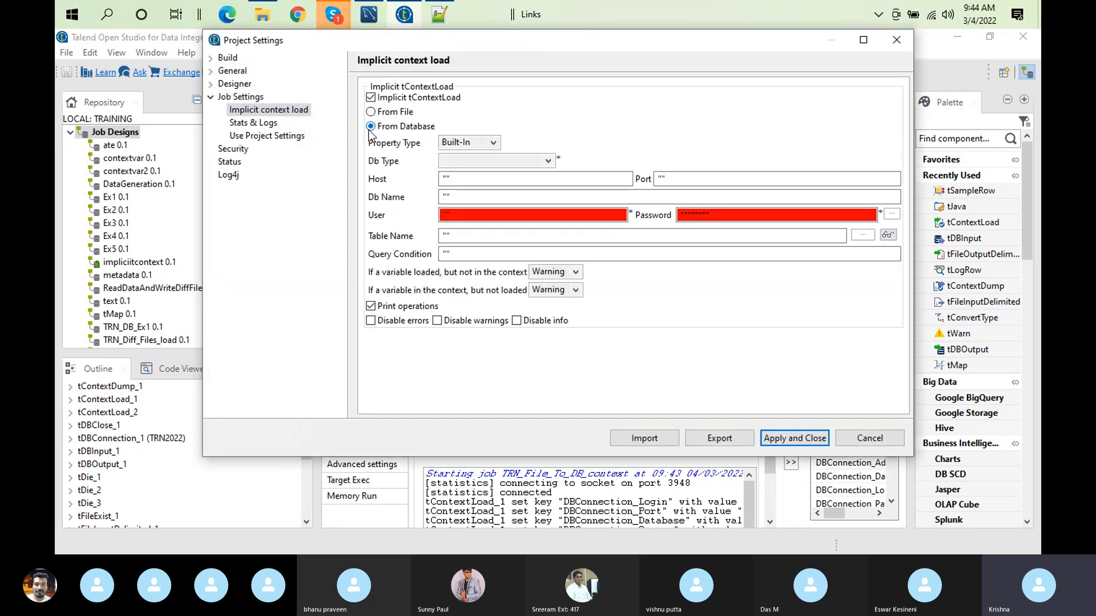
# Step: Set the implicit load's database type to MySQL and take its connection properties from the repository connection DB (MYSQL):TRN2022
pyautogui.click(539, 158)
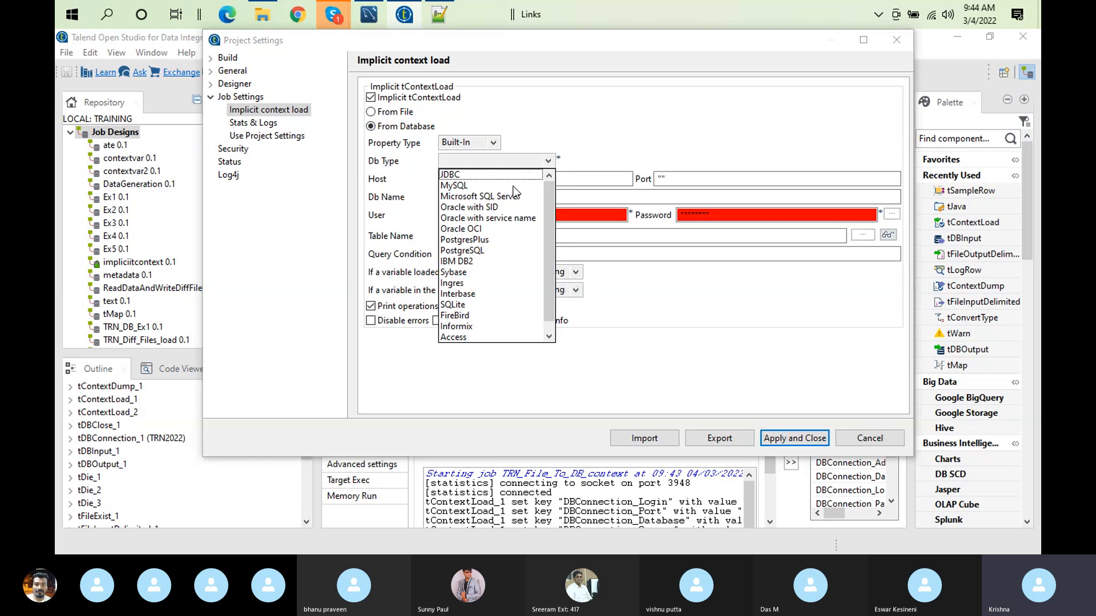
pyautogui.click(456, 186)
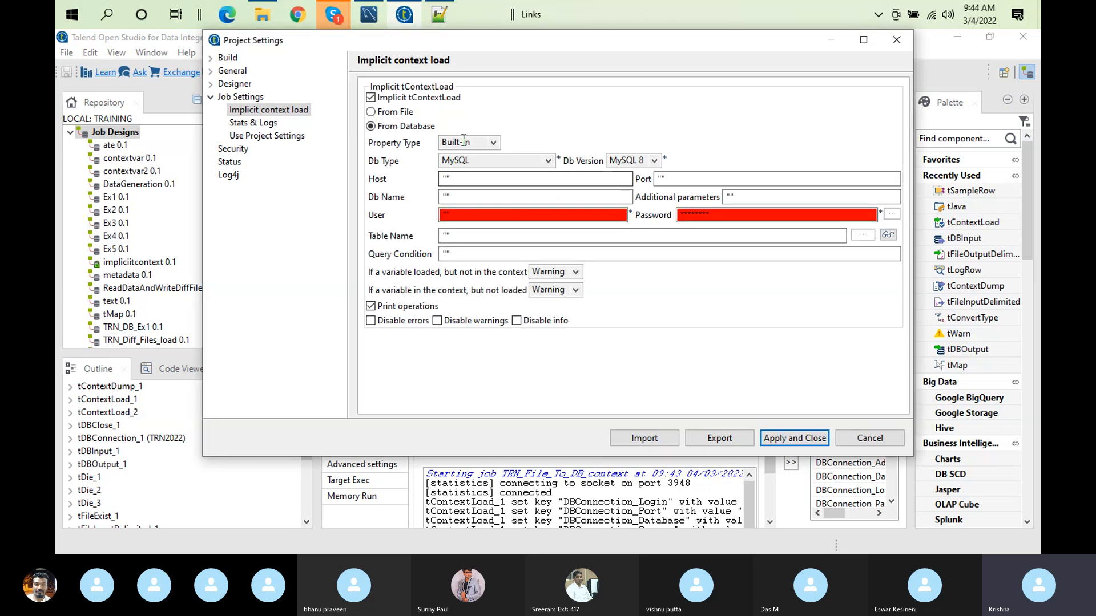
pyautogui.click(461, 140)
pyautogui.click(458, 168)
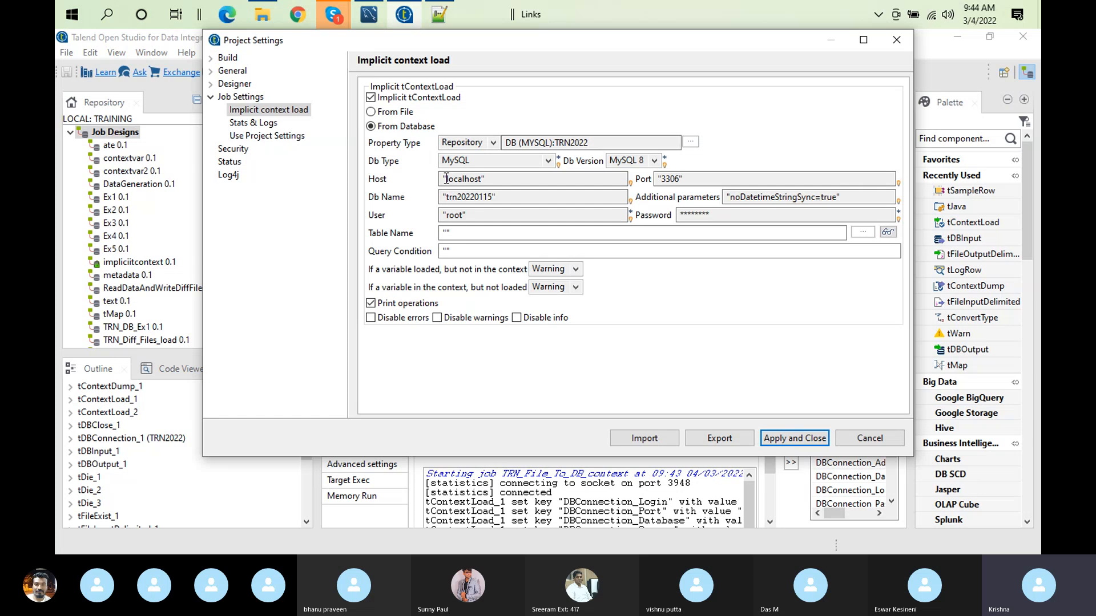
pyautogui.click(482, 200)
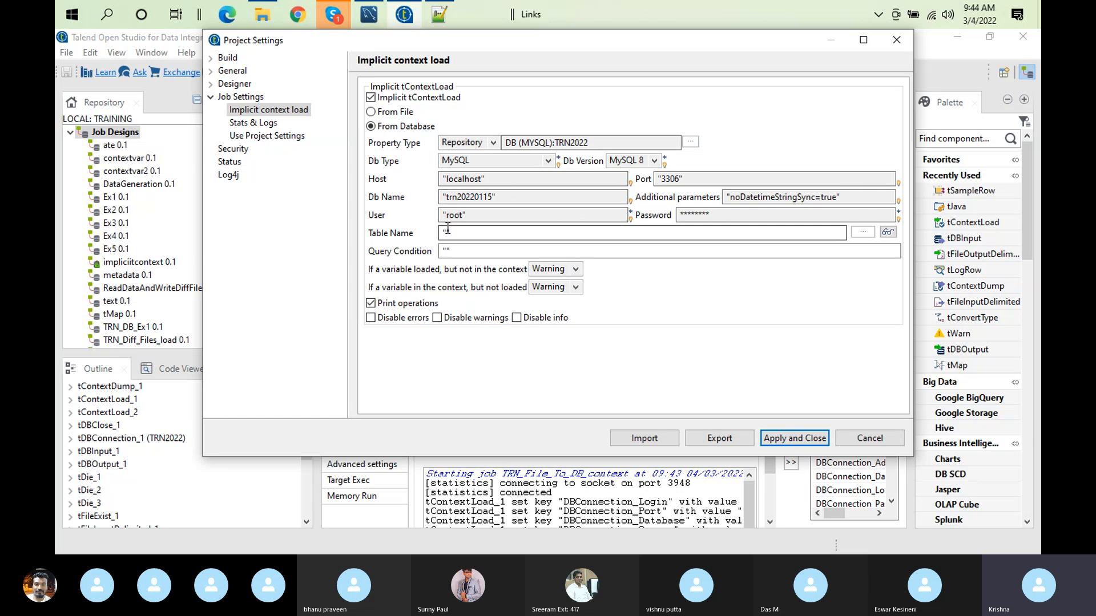
# Step: Select the context table of trn20220115 as the implicit load's table name, and switch to MySQL Workbench
pyautogui.click(856, 234)
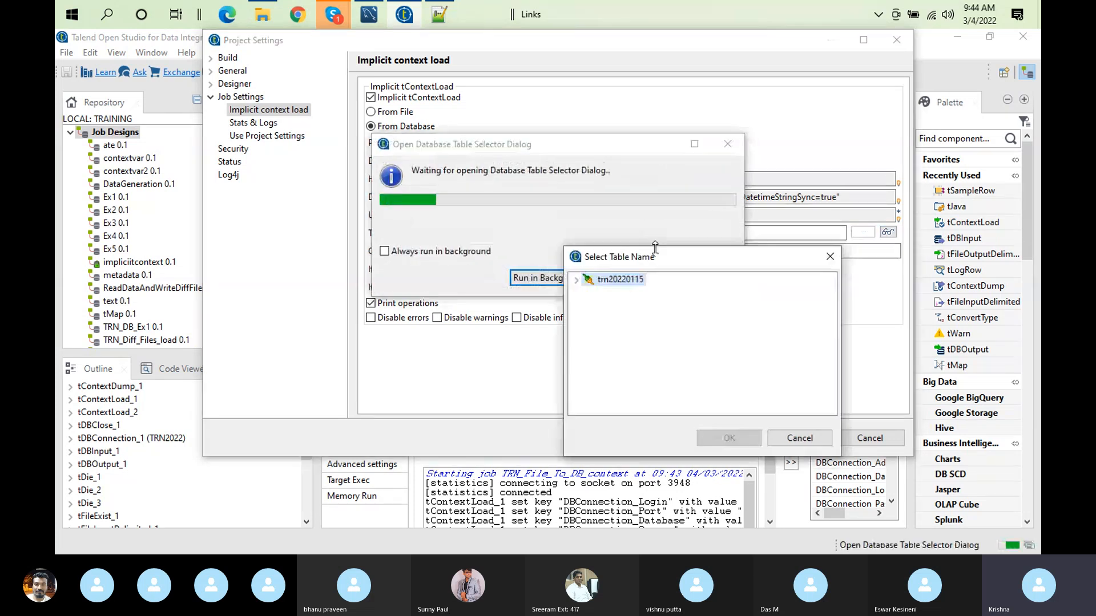
pyautogui.click(575, 279)
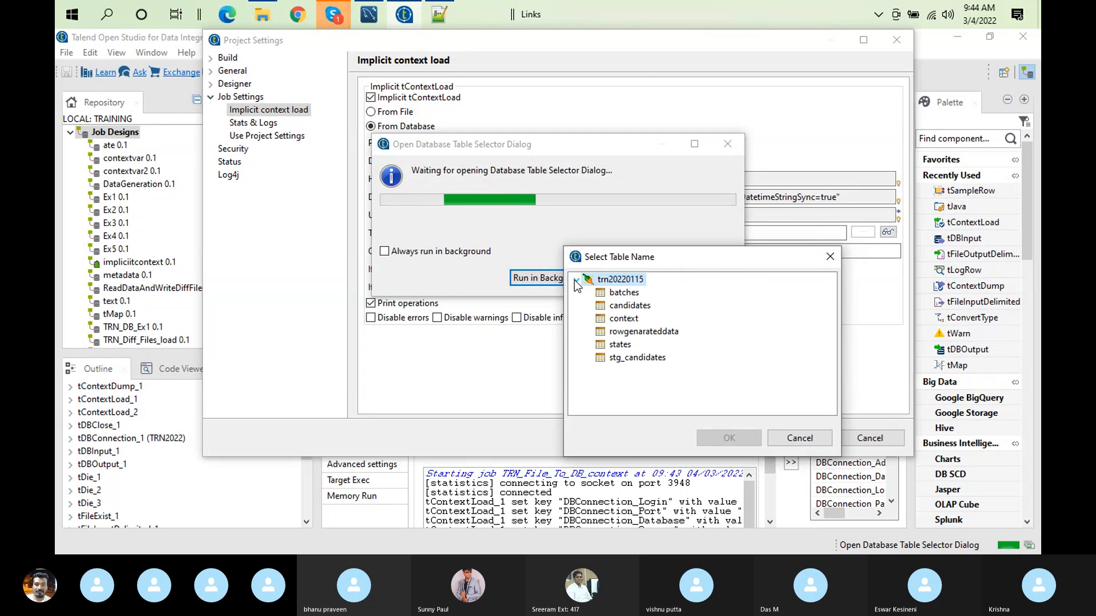
pyautogui.click(627, 320)
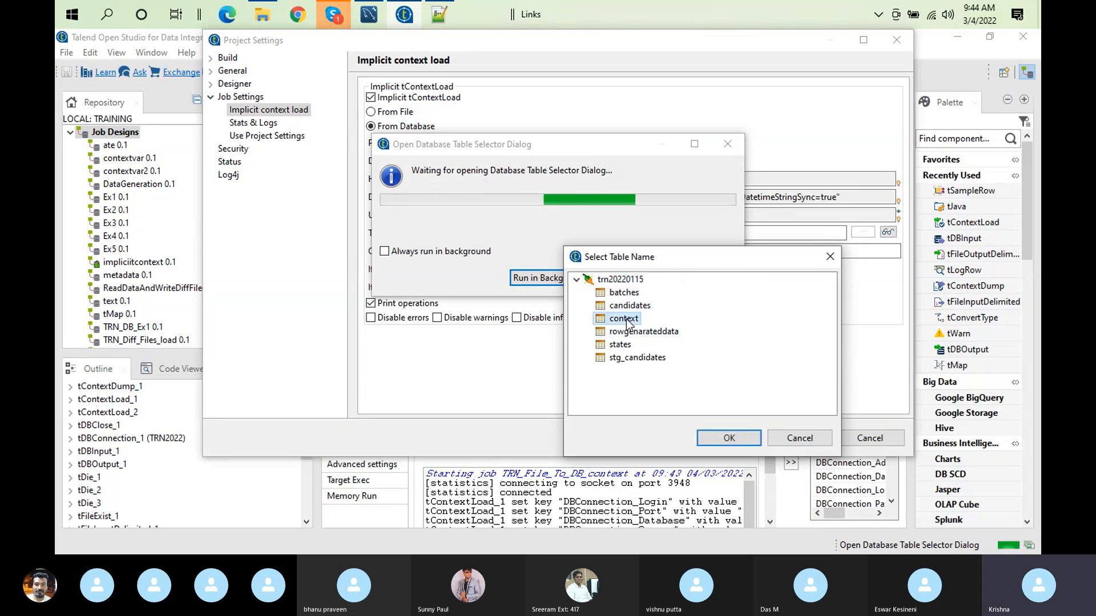
pyautogui.click(729, 438)
pyautogui.click(447, 251)
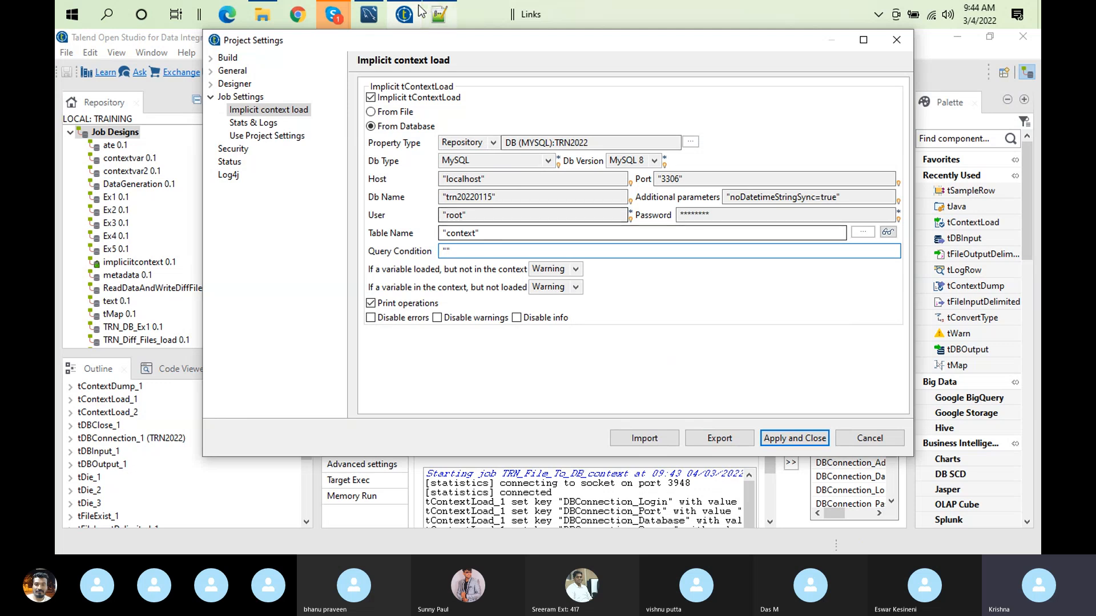
pyautogui.click(367, 14)
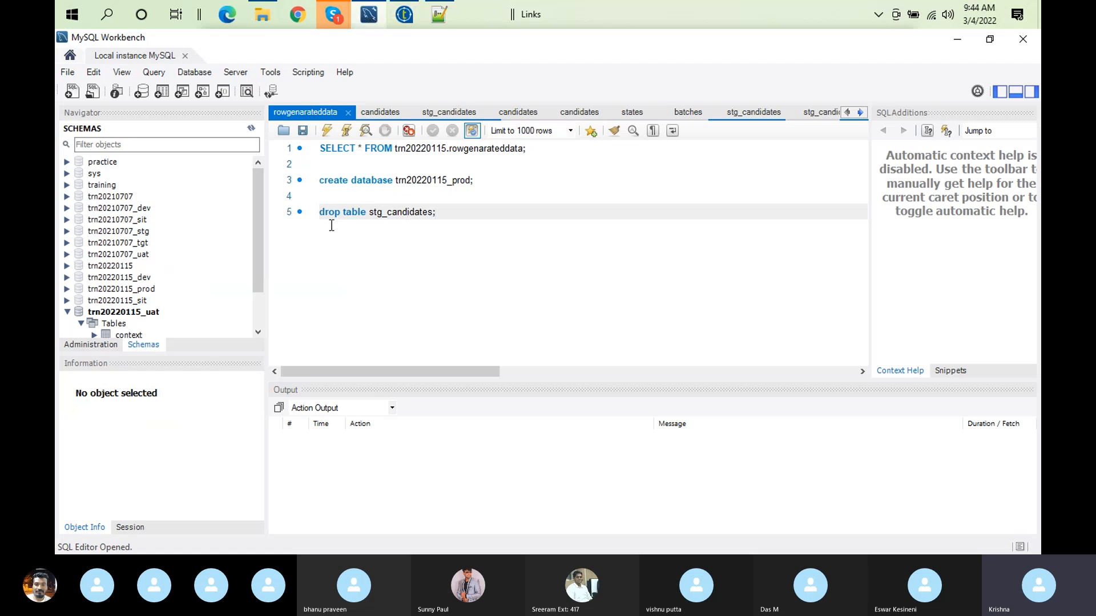
pyautogui.click(259, 303)
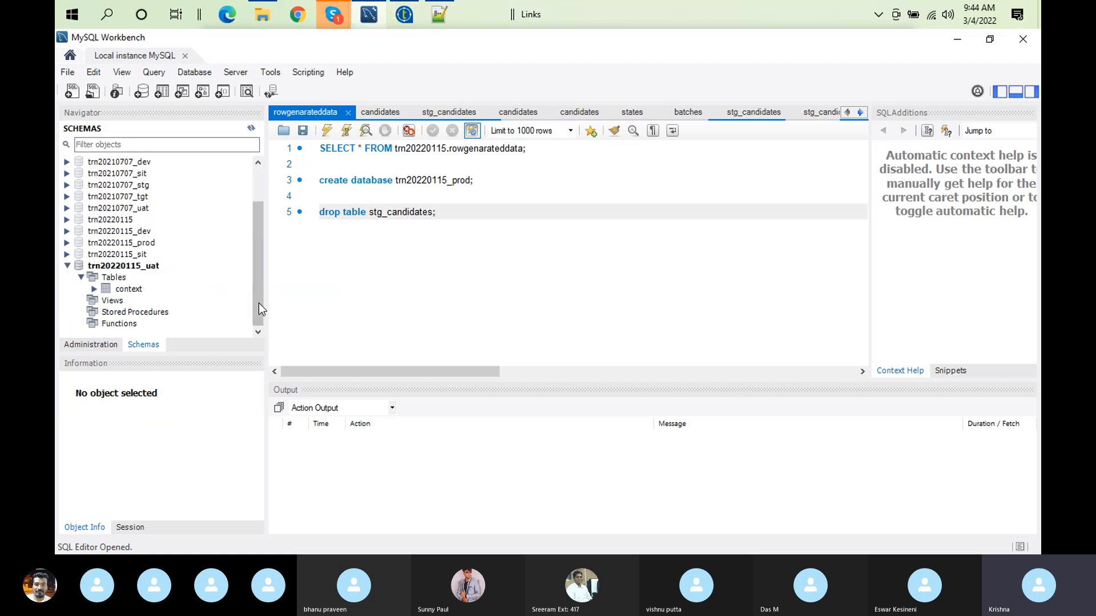
pyautogui.click(94, 290)
pyautogui.rightClick(124, 291)
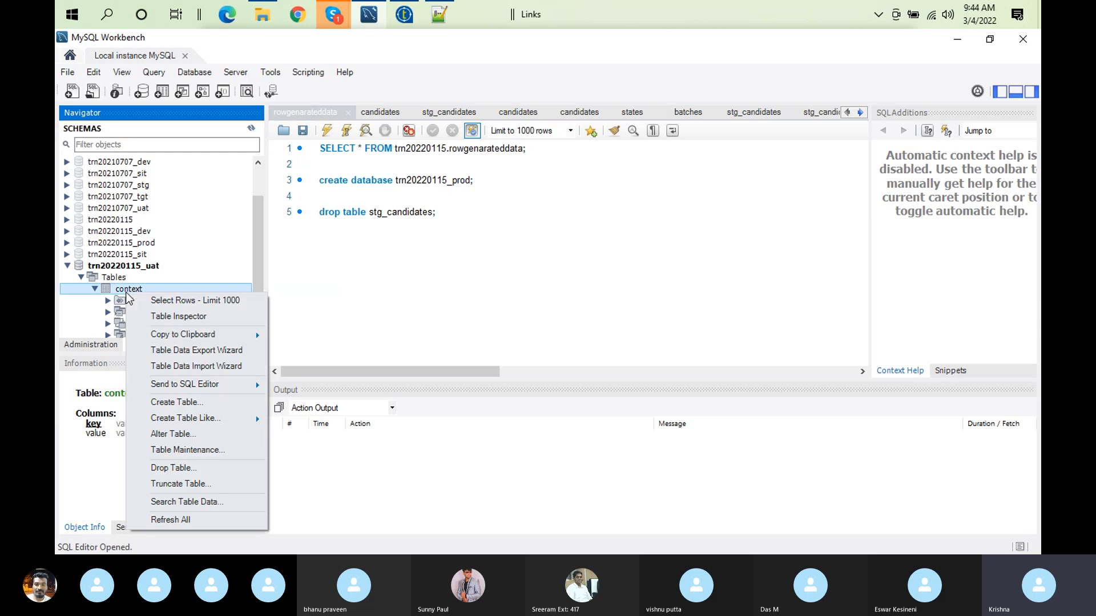
pyautogui.click(66, 266)
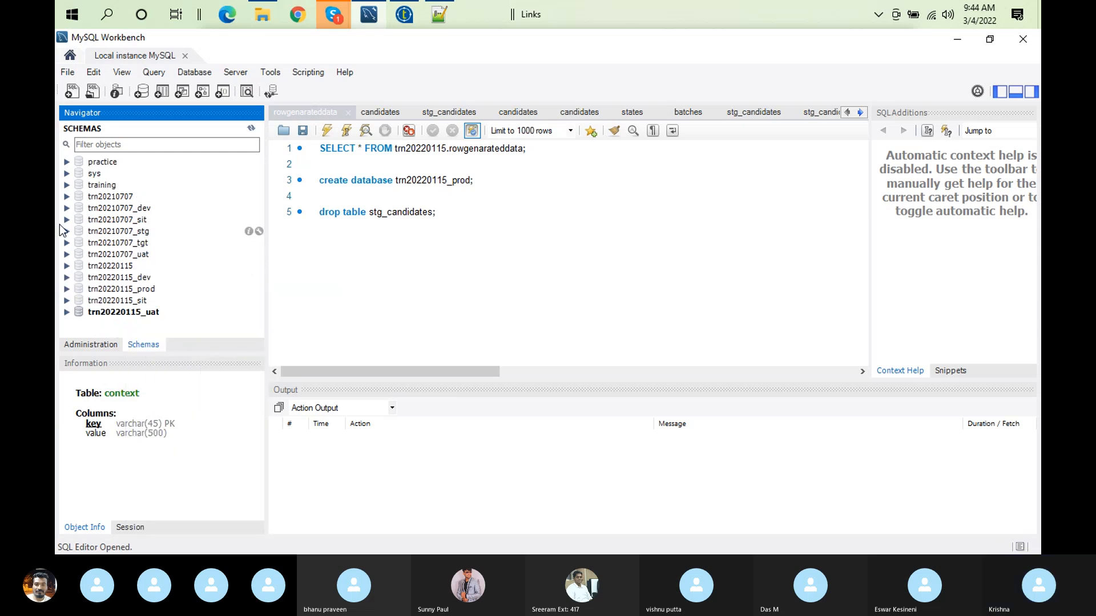
# Step: Open the context table of the trn20220115 schema for altering and show its column definitions
pyautogui.click(67, 266)
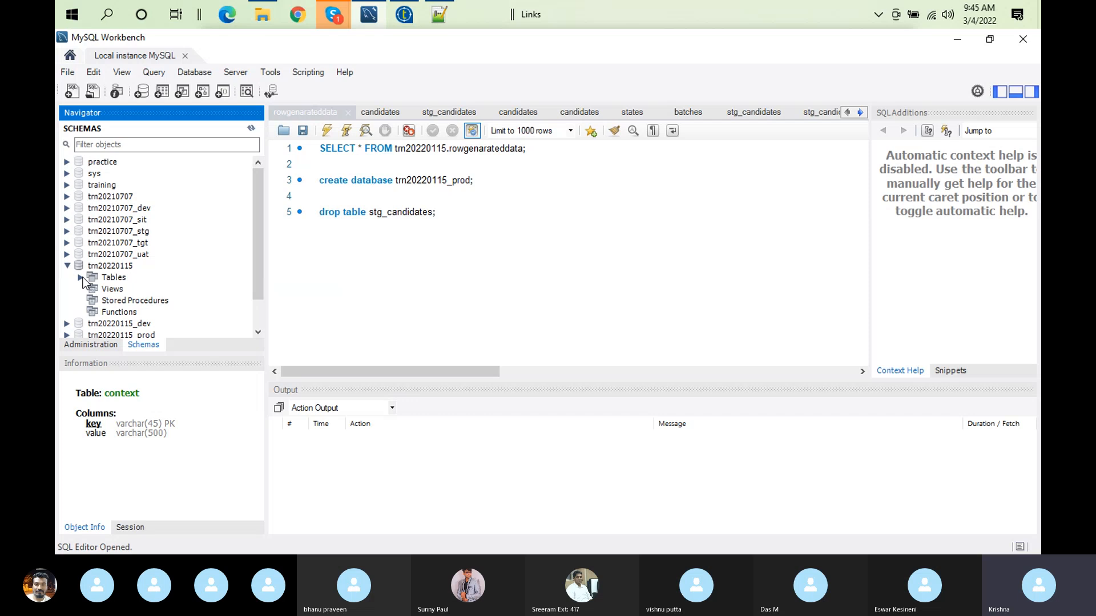
pyautogui.click(82, 278)
pyautogui.rightClick(137, 313)
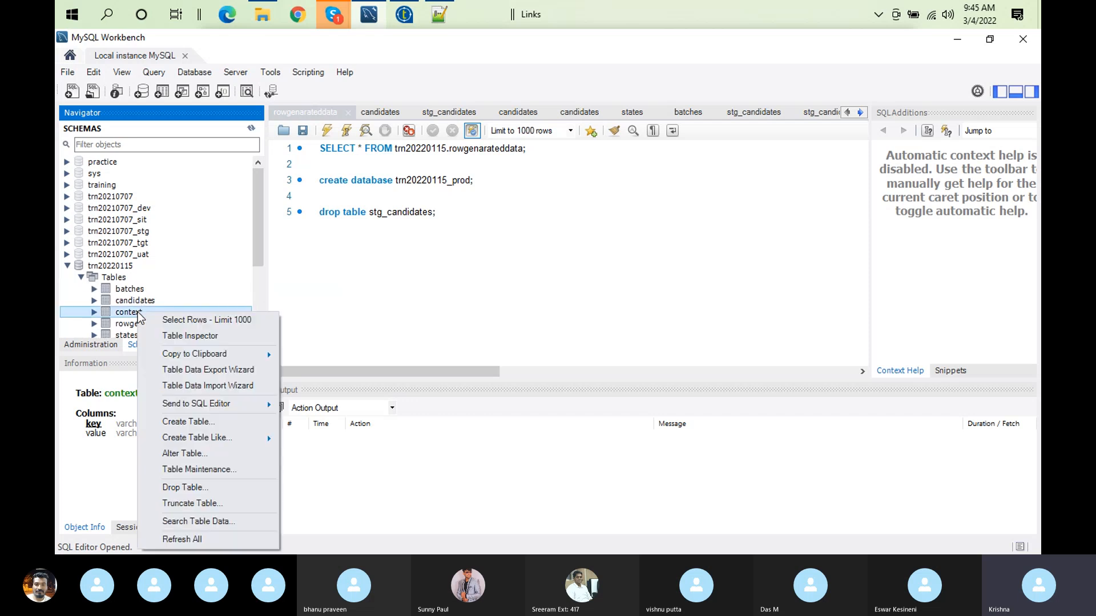
pyautogui.click(222, 455)
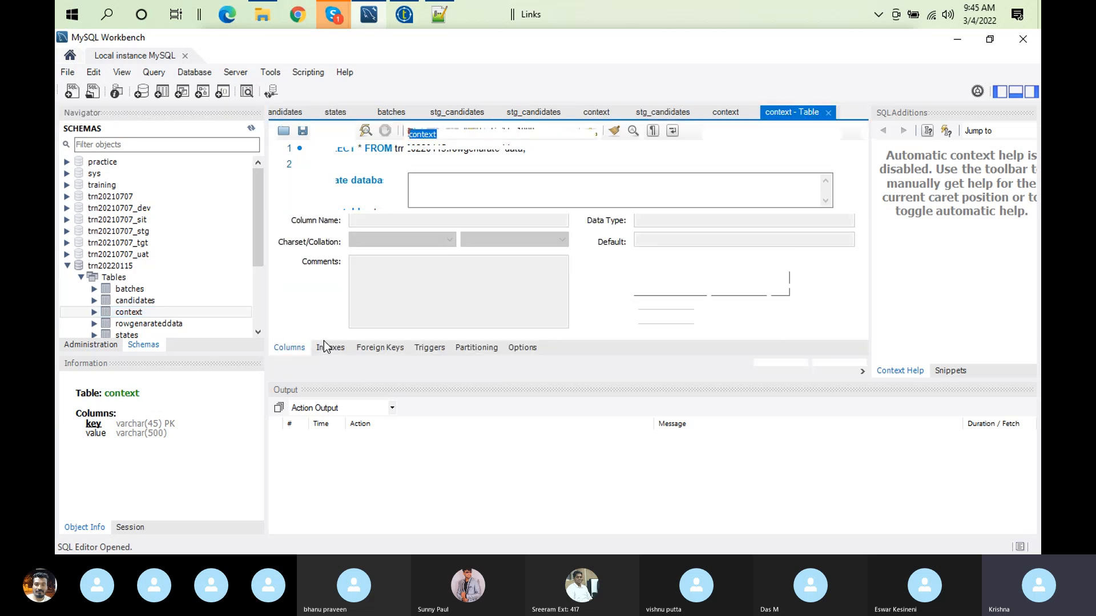
pyautogui.click(851, 136)
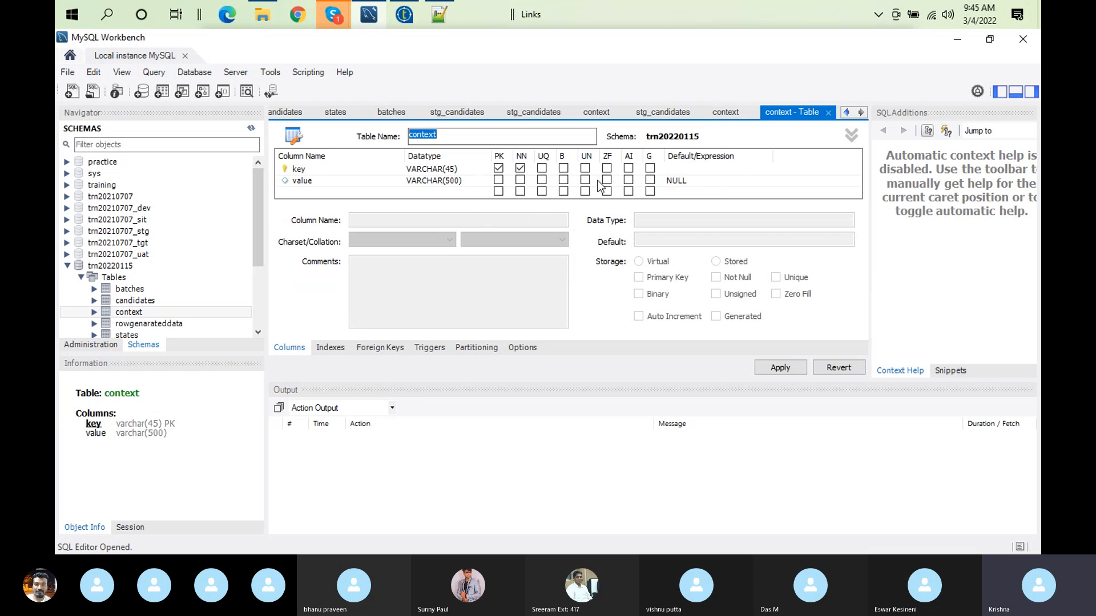
# Step: Add an environment column of type VARCHAR(45) to the context table, apply the change to the database, and close the table editor
pyautogui.doubleClick(324, 192)
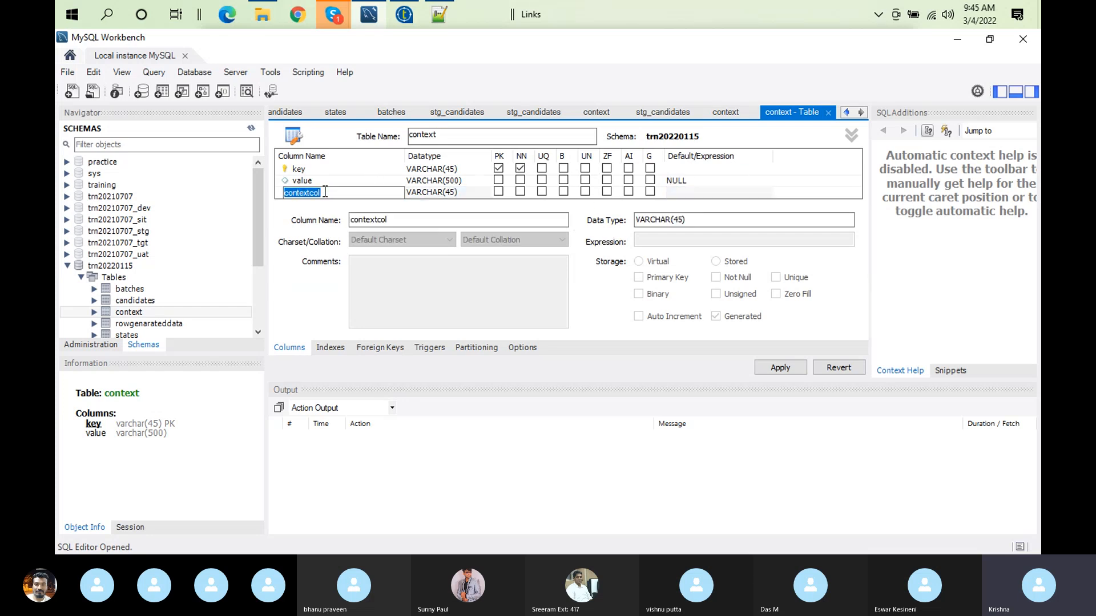
pyautogui.write('environment')
pyautogui.click(488, 194)
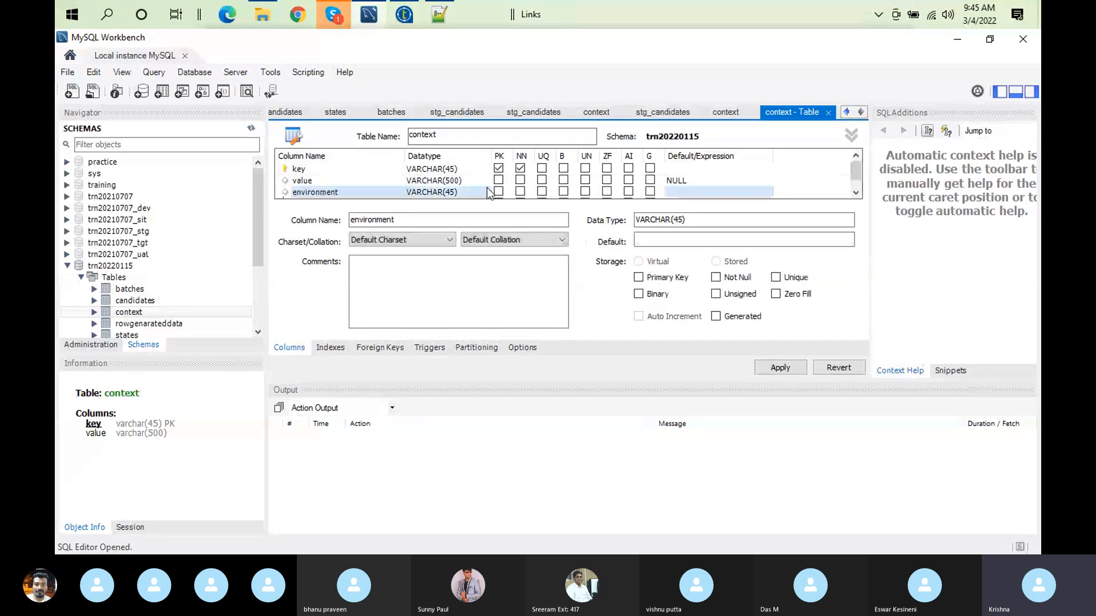
pyautogui.click(787, 368)
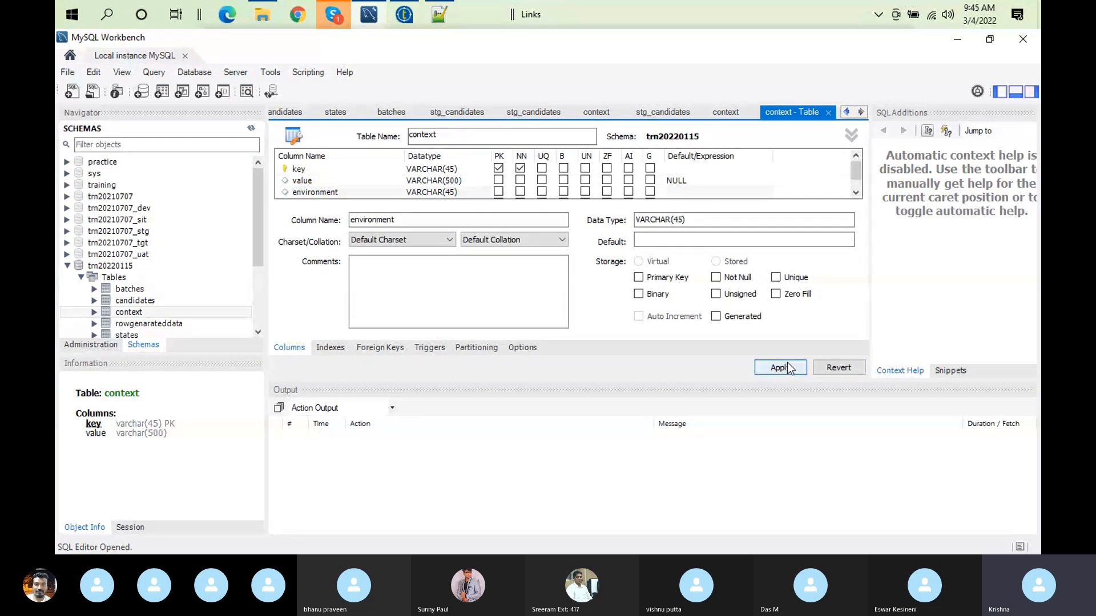
pyautogui.click(723, 482)
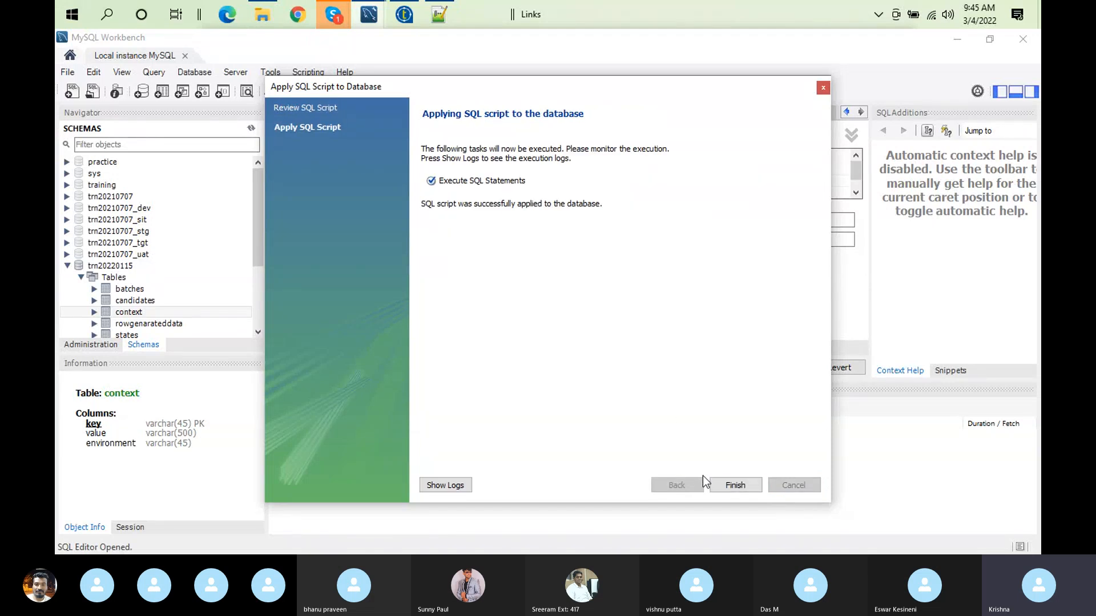
pyautogui.click(735, 484)
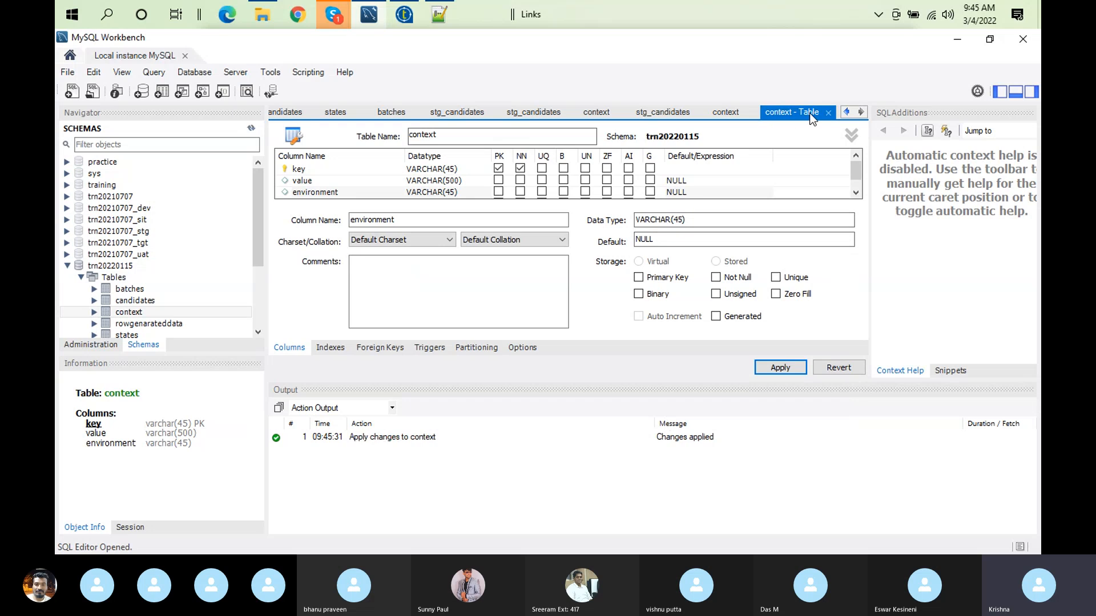
pyautogui.click(828, 112)
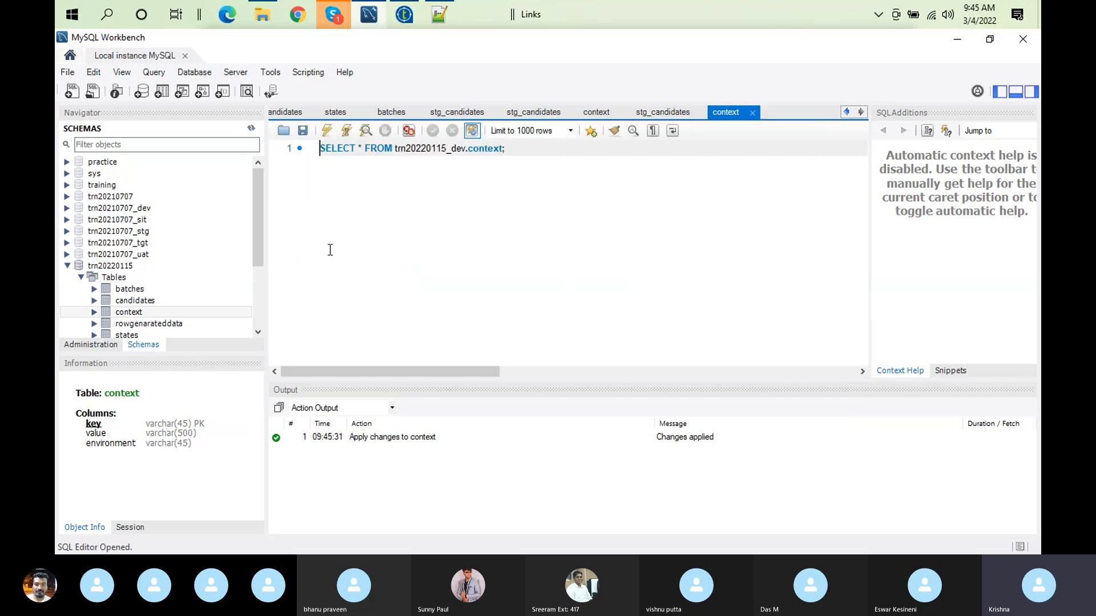
# Step: Query the rows of the context table in trn20220115, and return to the implicit context load settings in Talend
pyautogui.rightClick(141, 317)
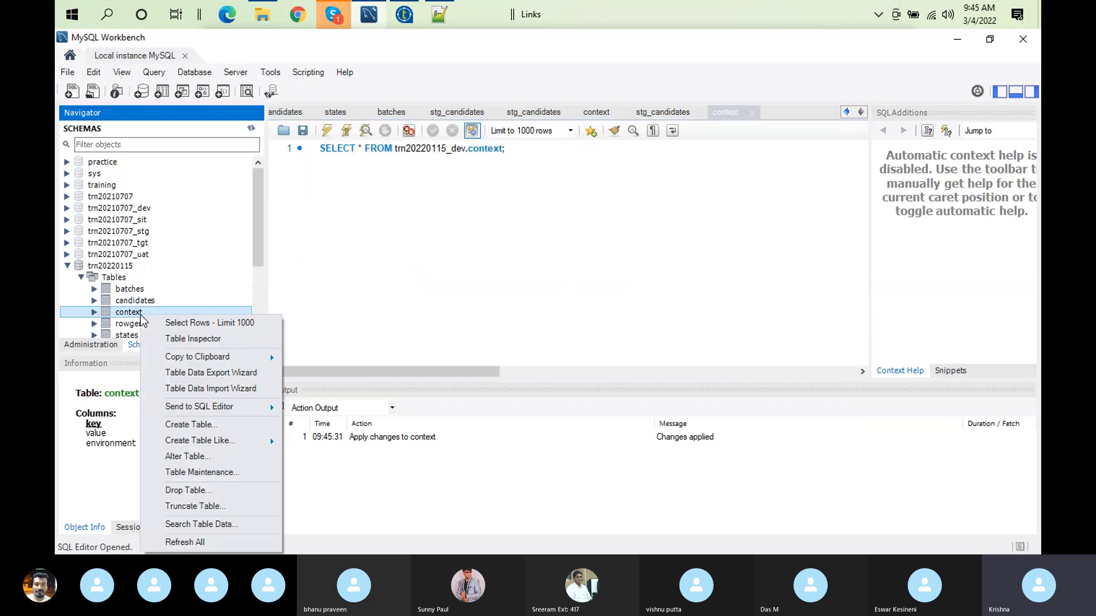
pyautogui.click(184, 323)
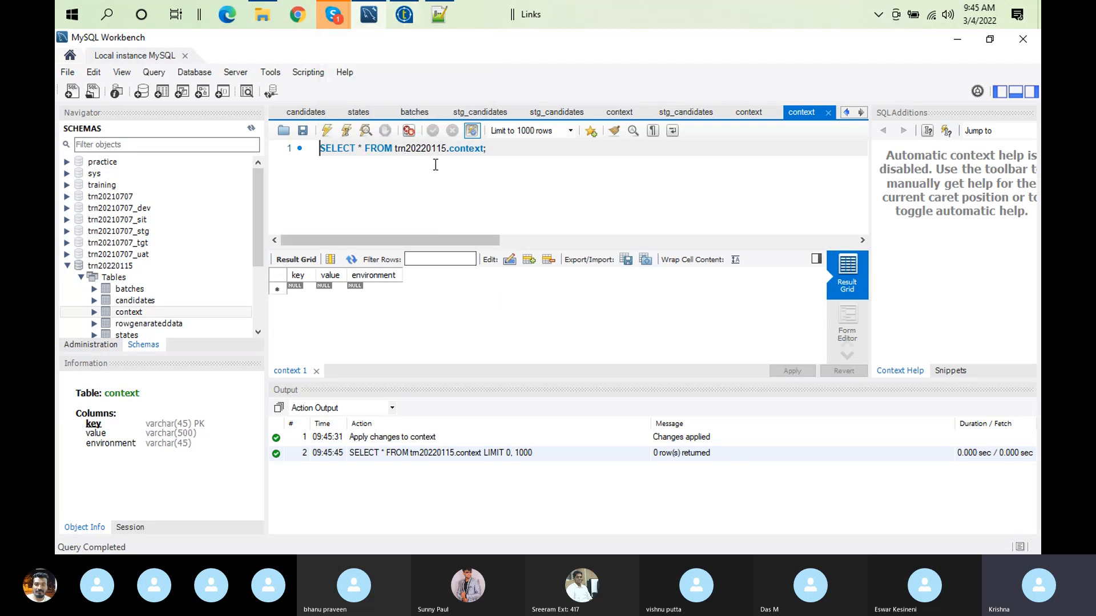
pyautogui.click(405, 23)
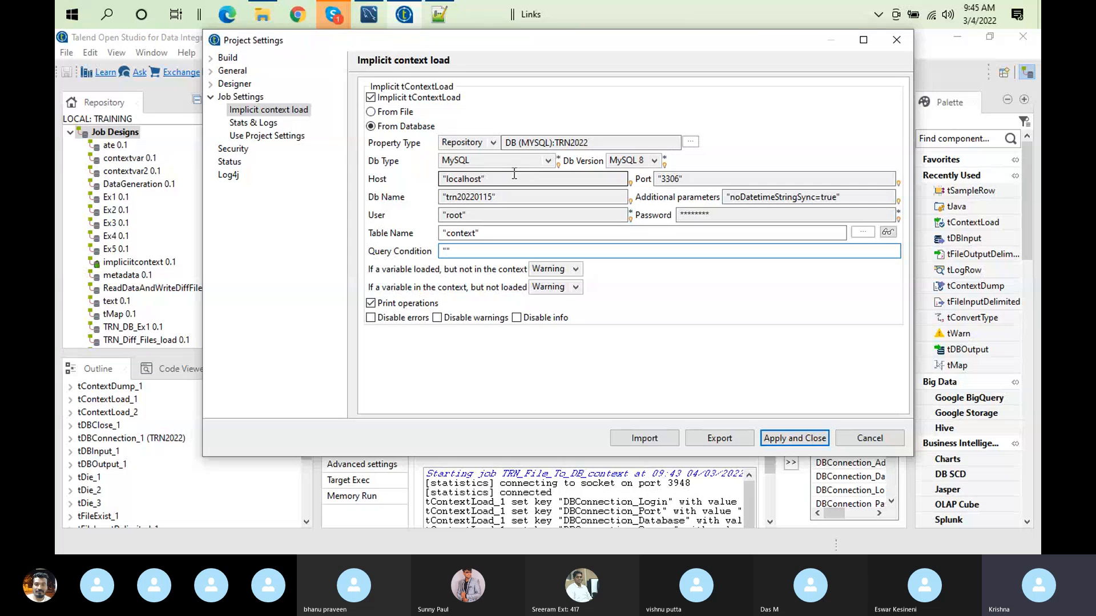
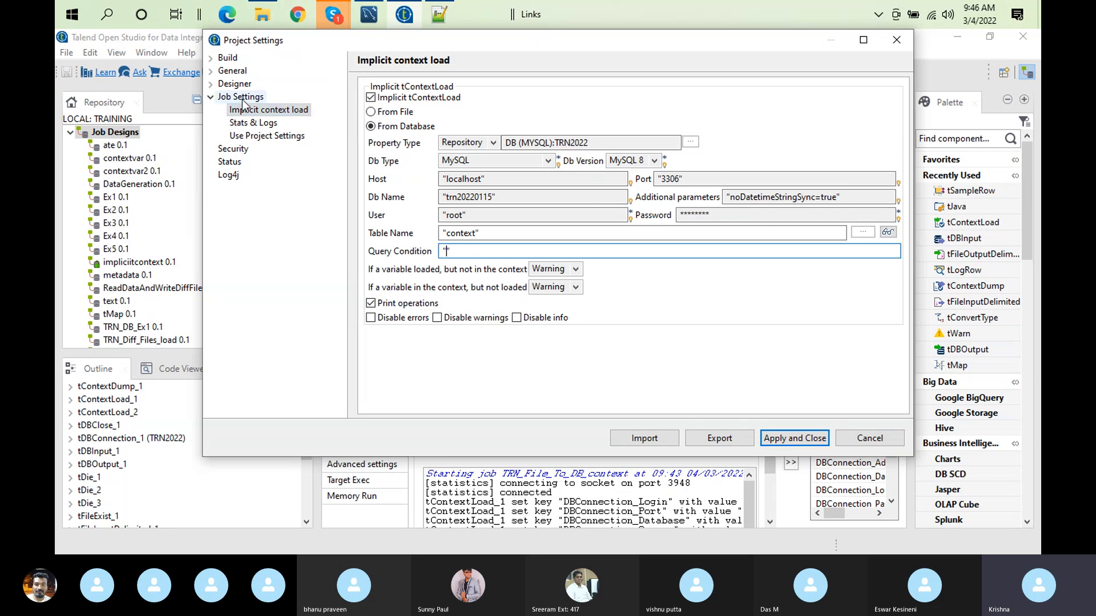
# Step: In MySQL Workbench, start a new row in the context table with the key filepath, taken from contextgeneric.txt in Notepad++
pyautogui.click(369, 14)
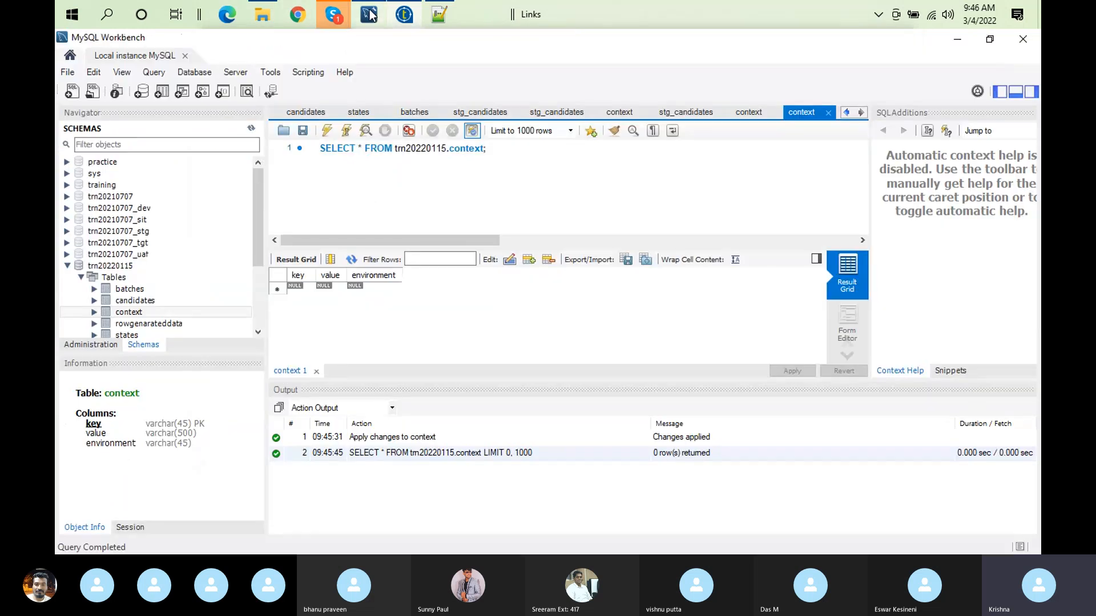
pyautogui.click(298, 287)
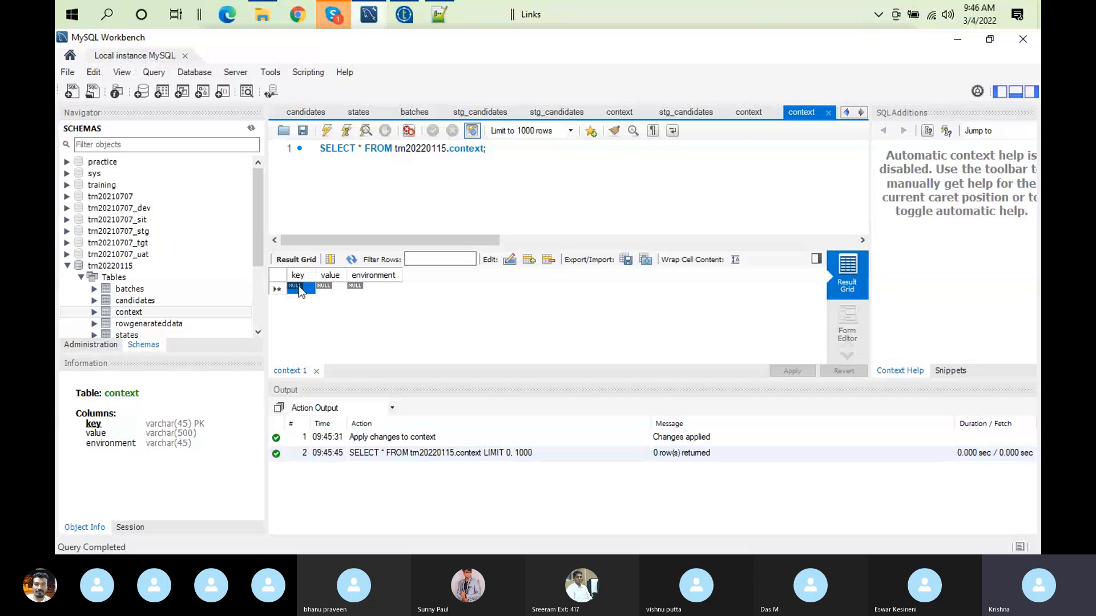
pyautogui.click(298, 287)
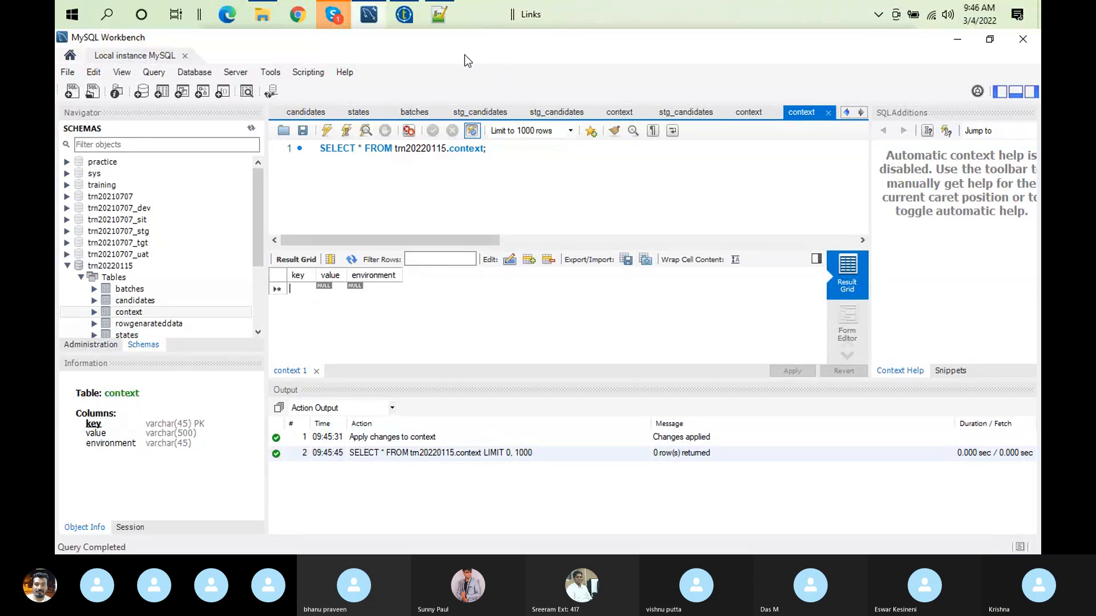
pyautogui.click(438, 14)
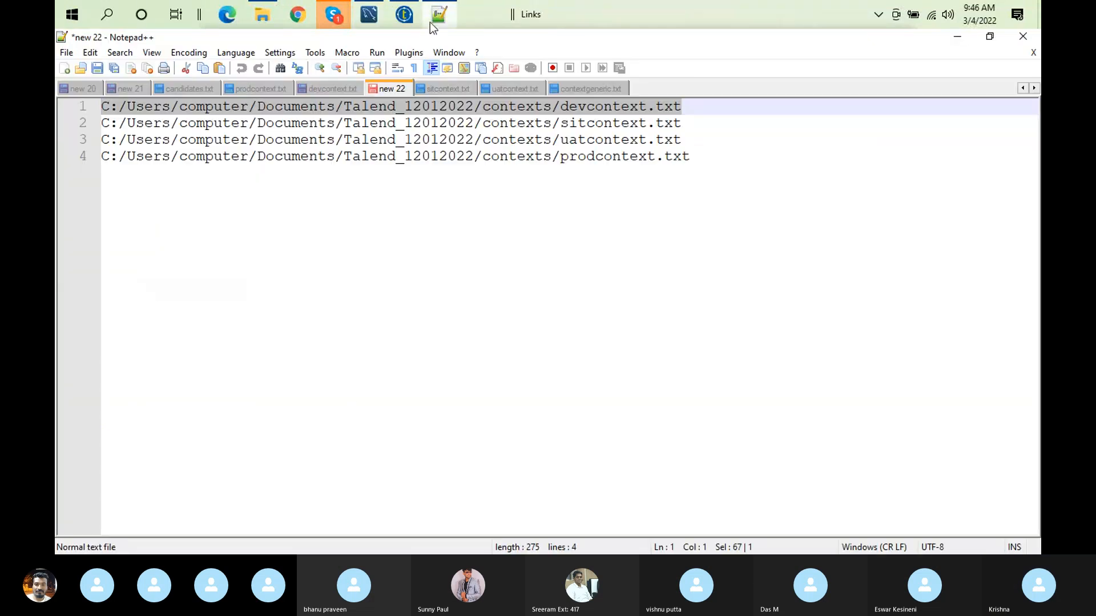
pyautogui.click(537, 88)
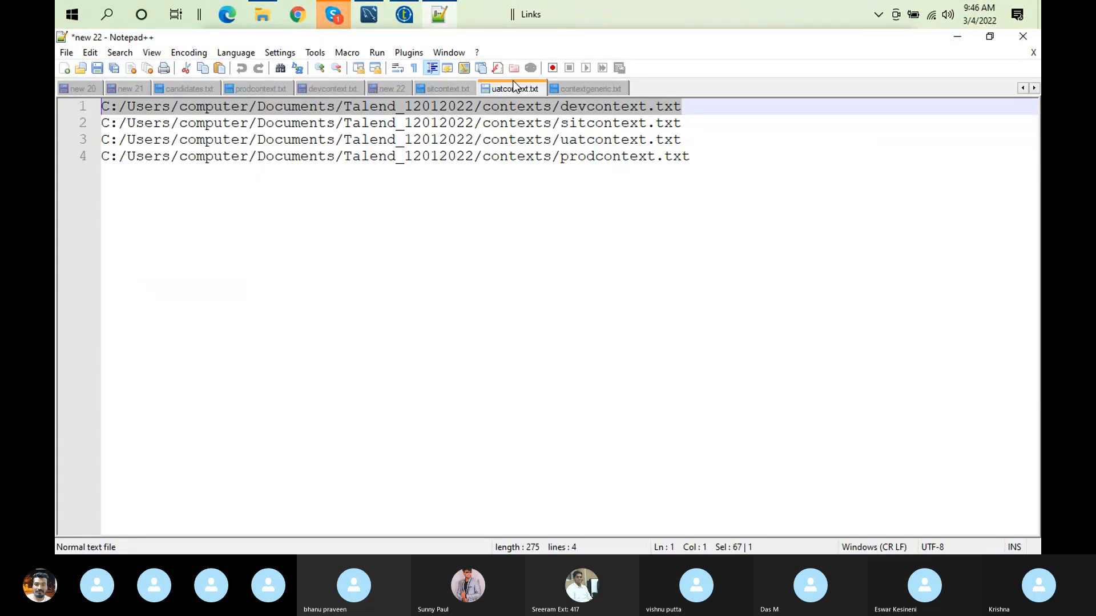
pyautogui.click(580, 91)
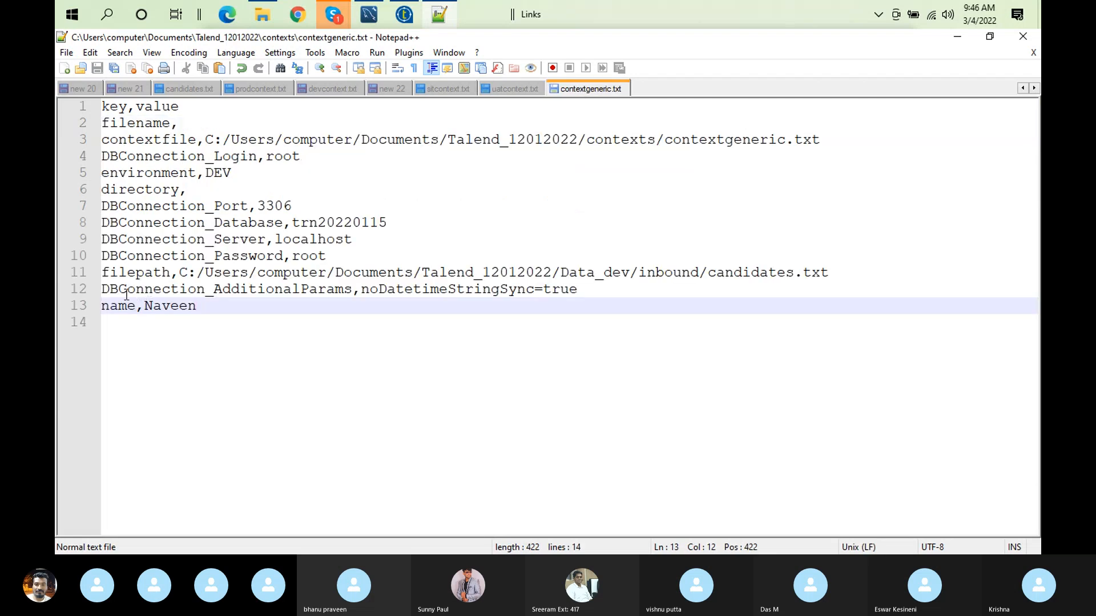
pyautogui.doubleClick(132, 141)
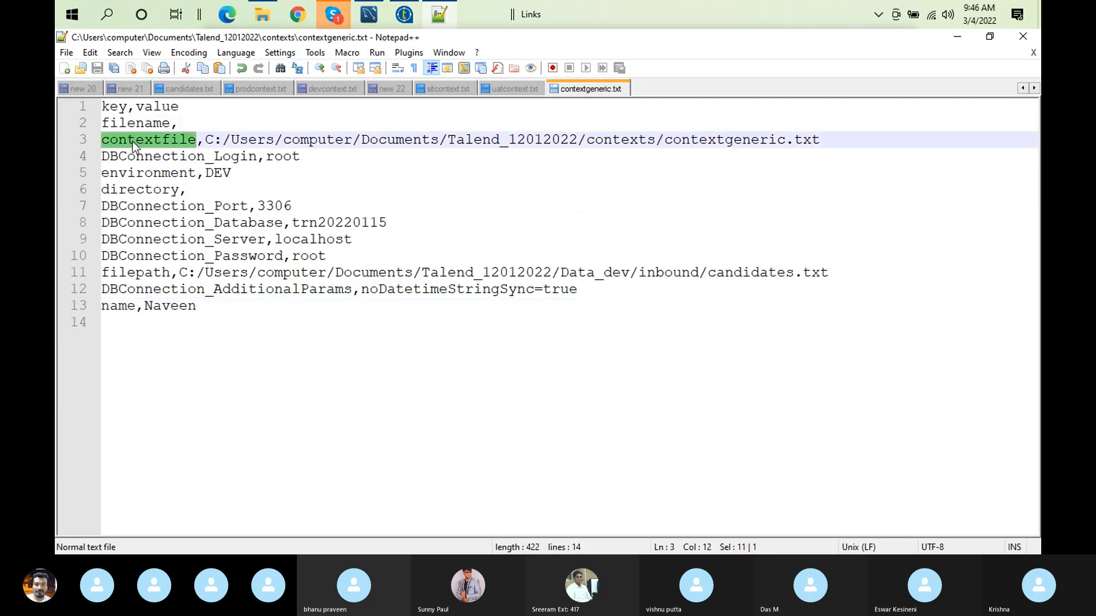
pyautogui.doubleClick(149, 272)
pyautogui.hotkey('ctrl', 'c')
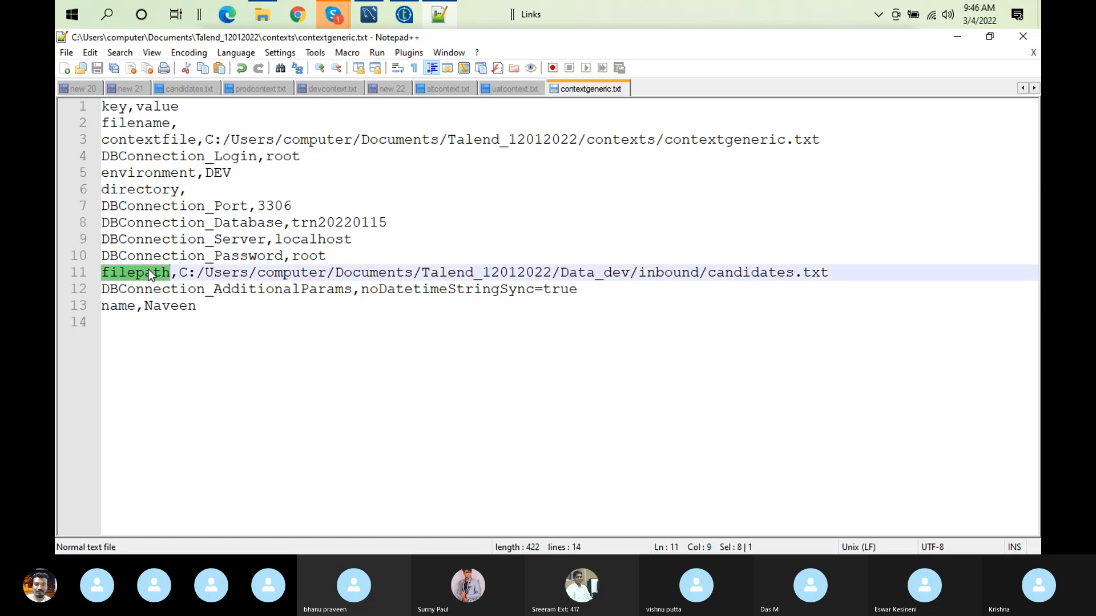
pyautogui.click(369, 14)
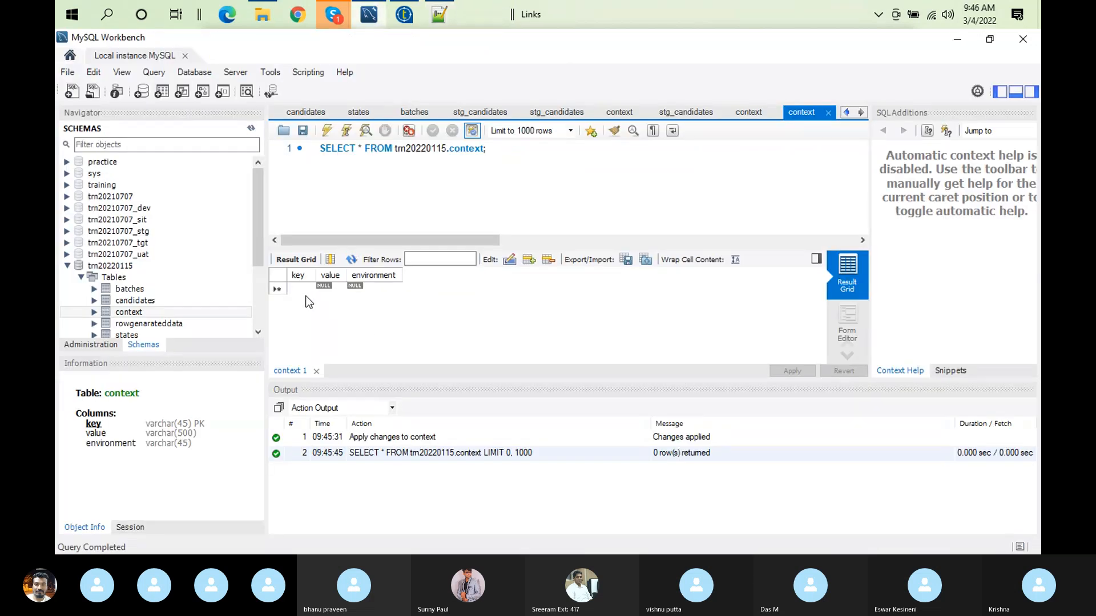
pyautogui.doubleClick(301, 289)
pyautogui.hotkey('ctrl', 'v')
# Step: Copy the Data_dev/inbound/candidates.txt path from contextgeneric.txt into the new row's value and set its environment to dev
pyautogui.click(336, 293)
pyautogui.click(438, 14)
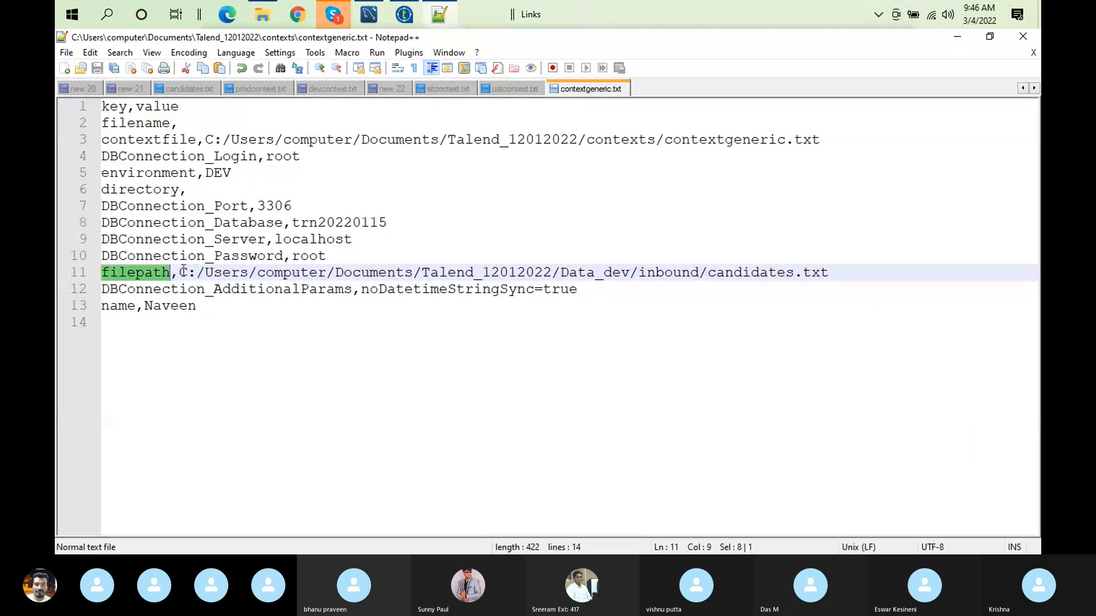
pyautogui.click(181, 272)
pyautogui.keyDown('shift'); pyautogui.click(827, 273); pyautogui.keyUp('shift')
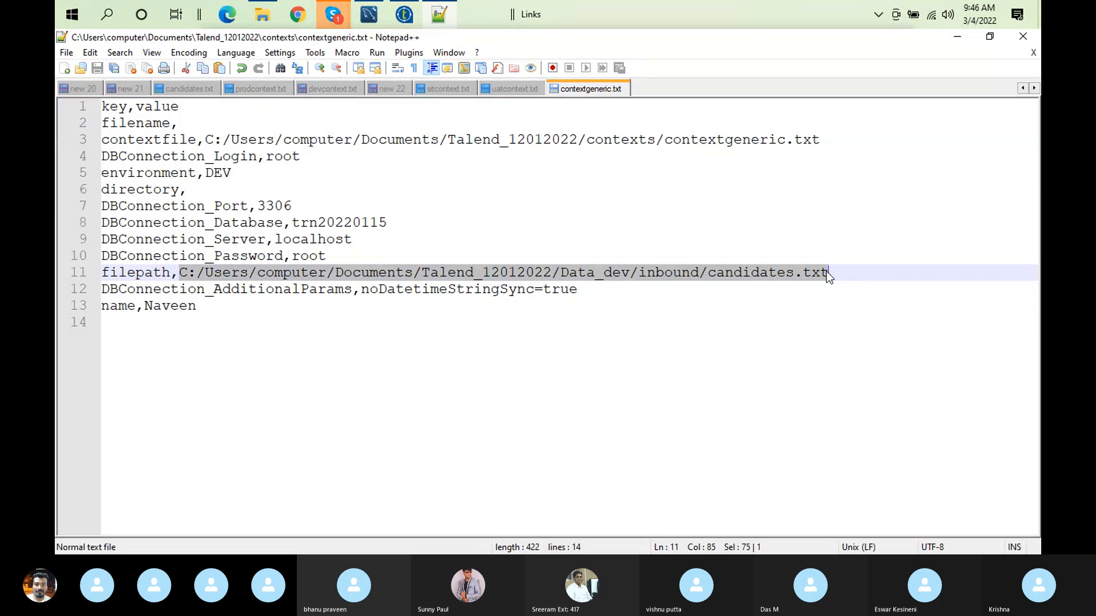
pyautogui.click(371, 15)
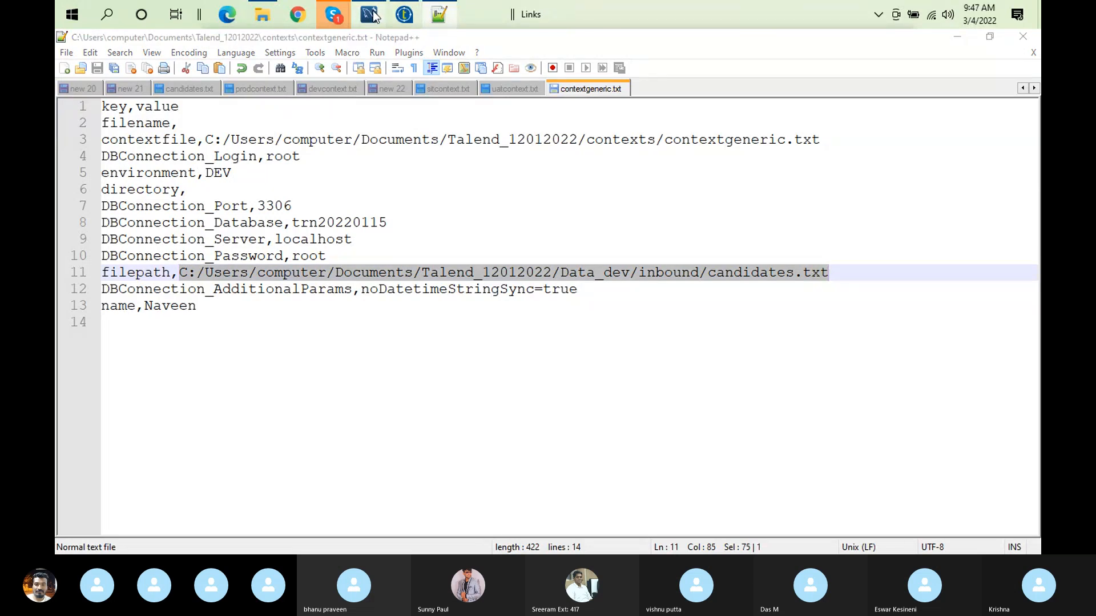
pyautogui.hotkey('ctrl', 'v')
pyautogui.click(375, 288)
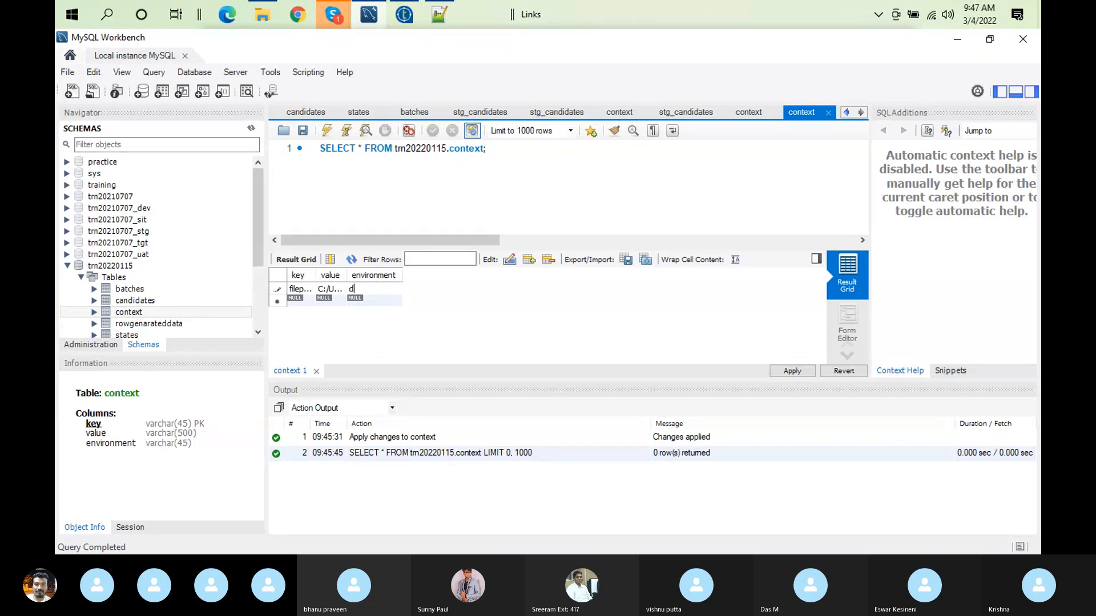
# Step: Copy the first row's key, filepath, into a second new row of the context table
pyautogui.click(295, 289)
pyautogui.doubleClick(295, 290)
pyautogui.hotkey('ctrl', 'c')
pyautogui.click(299, 301)
pyautogui.hotkey('ctrl', 'v')
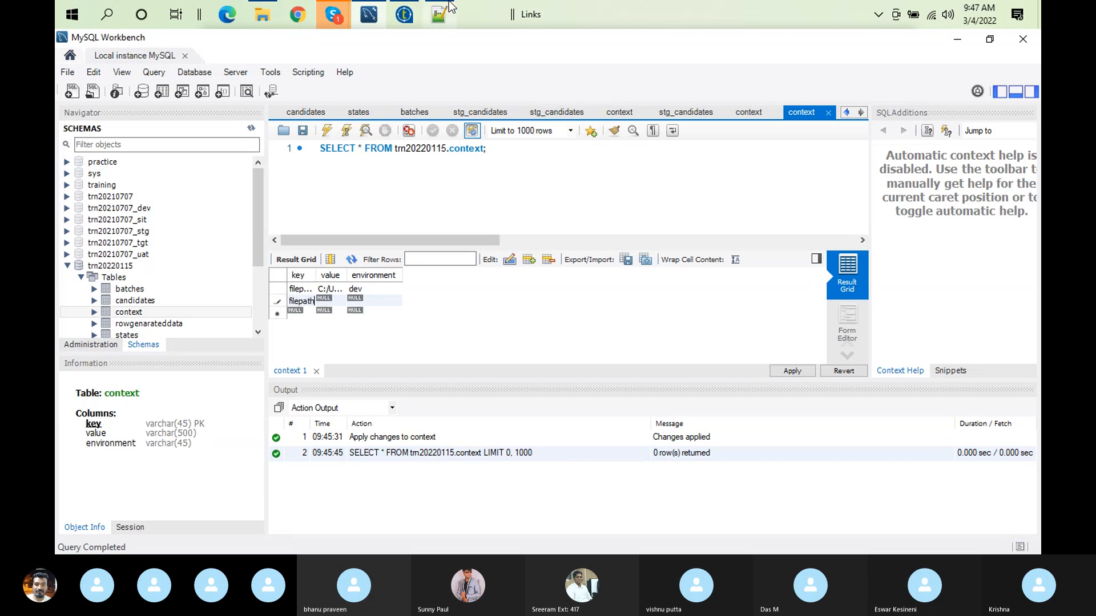
# Step: Look through the uatcontext, sitcontext and devcontext files in Notepad++ for a file path entry, and return to MySQL Workbench
pyautogui.click(438, 14)
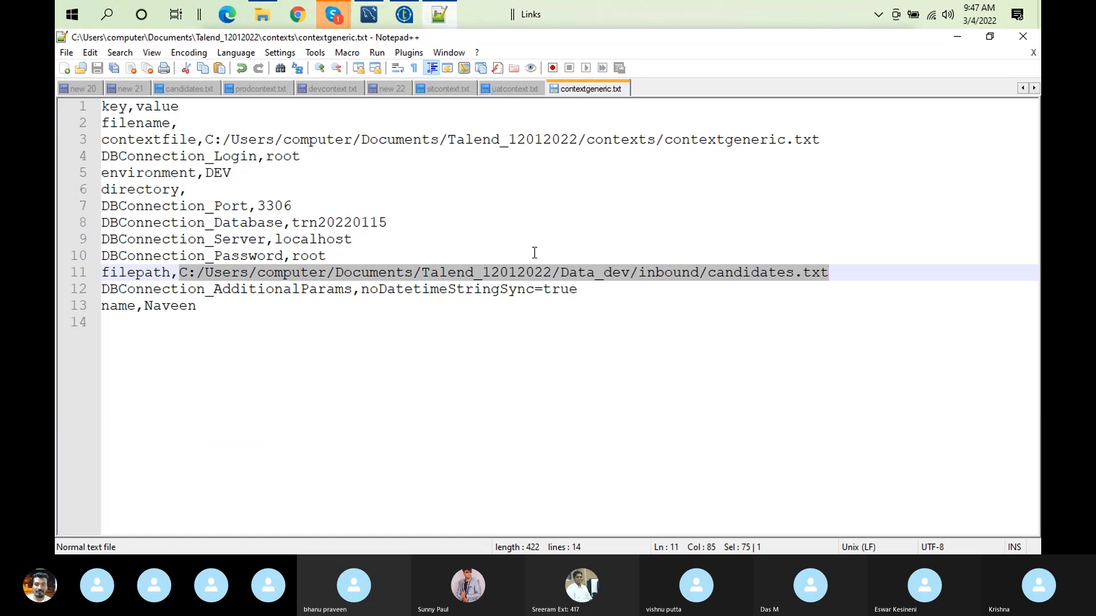
pyautogui.click(512, 89)
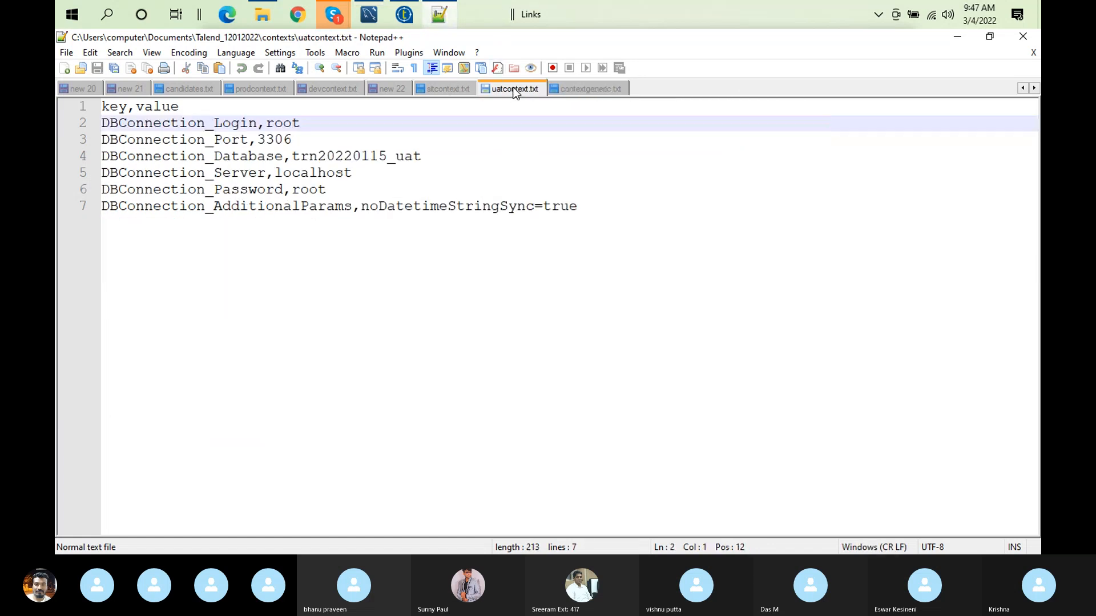
pyautogui.click(433, 89)
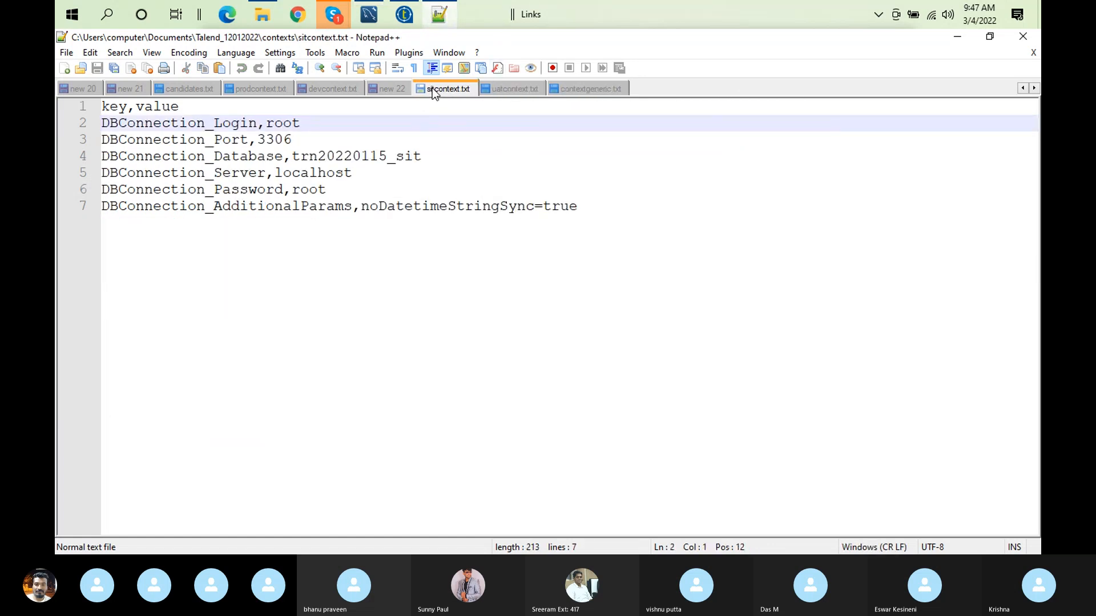
pyautogui.click(385, 88)
pyautogui.click(330, 90)
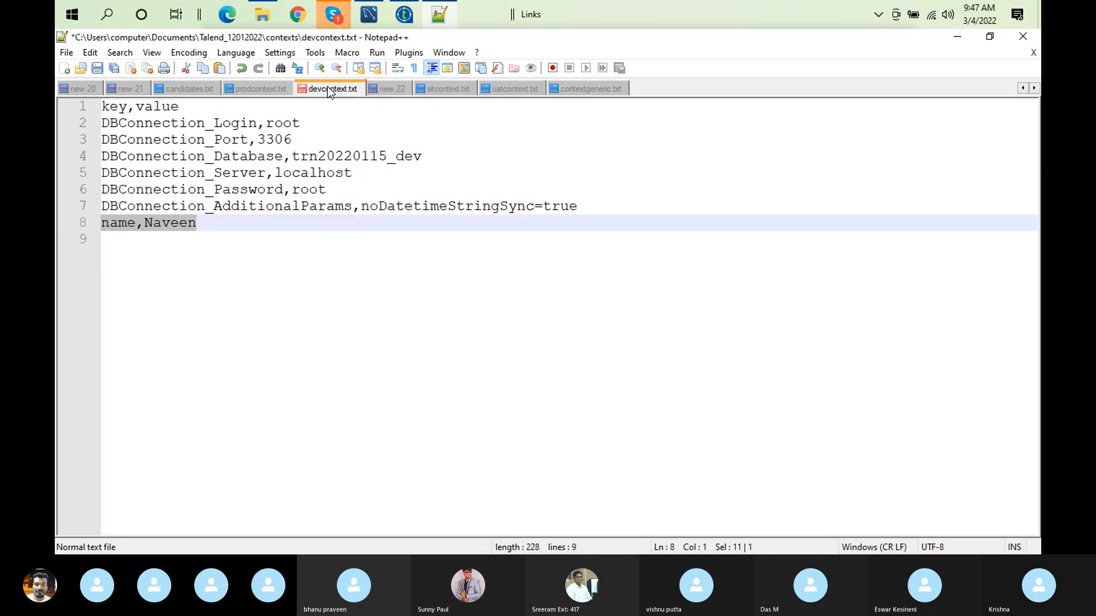
pyautogui.click(452, 90)
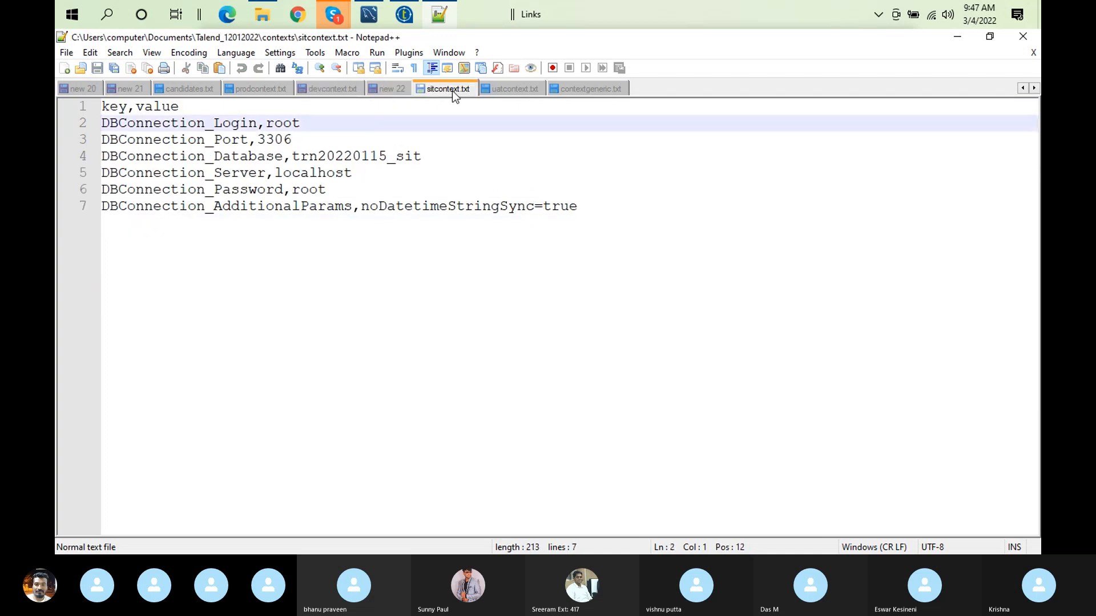
pyautogui.click(505, 90)
pyautogui.click(369, 14)
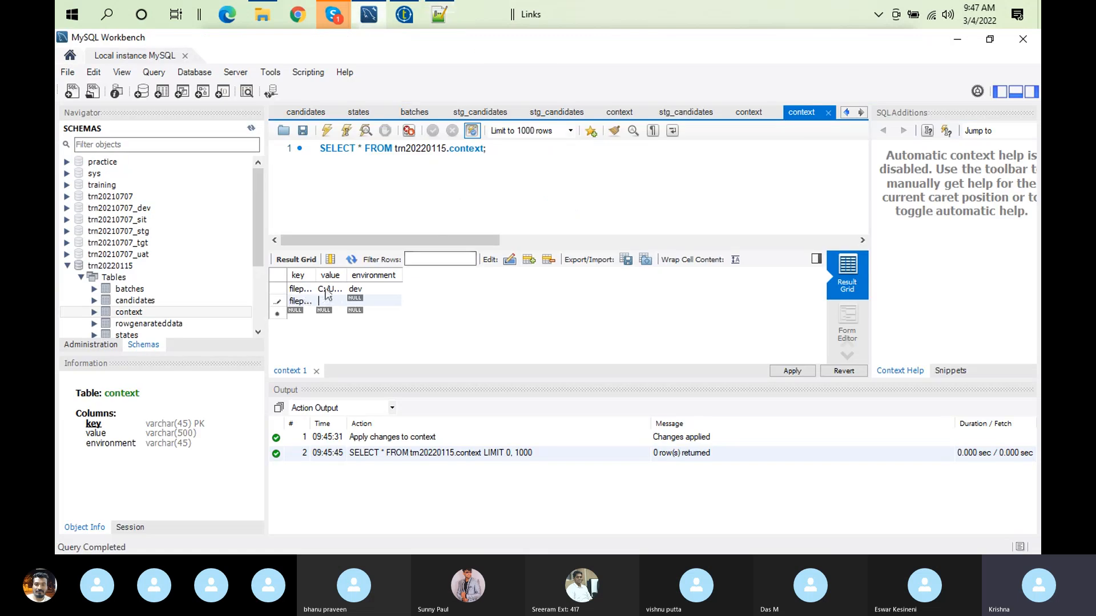
# Step: Copy the dev row's candidates.txt path into the second row's value and set its environment to uat
pyautogui.doubleClick(326, 288)
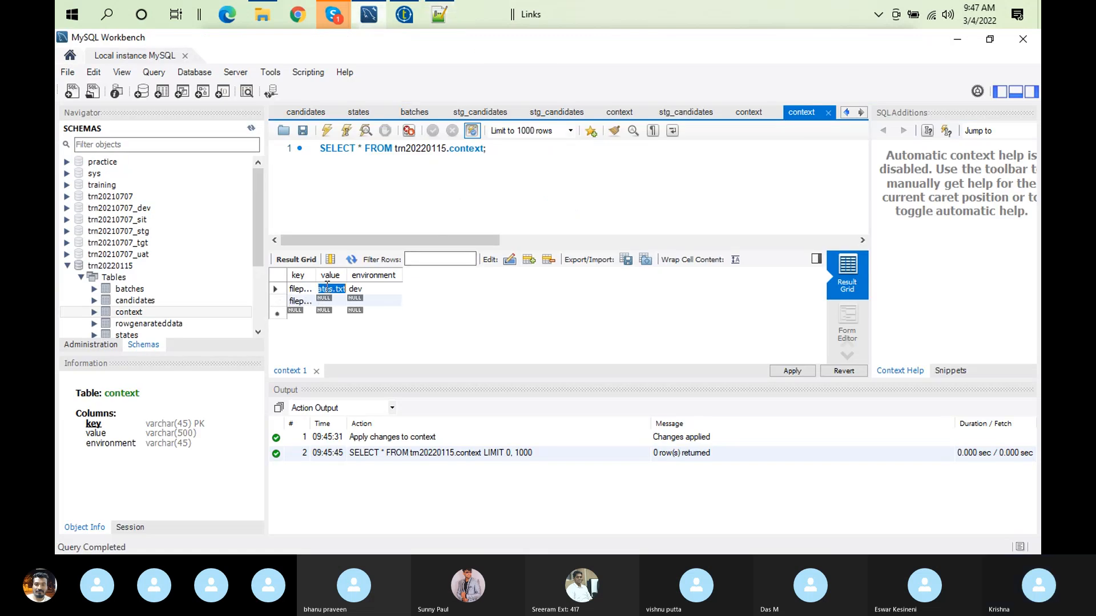
pyautogui.doubleClick(327, 301)
pyautogui.hotkey('ctrl', 'v')
pyautogui.doubleClick(357, 300)
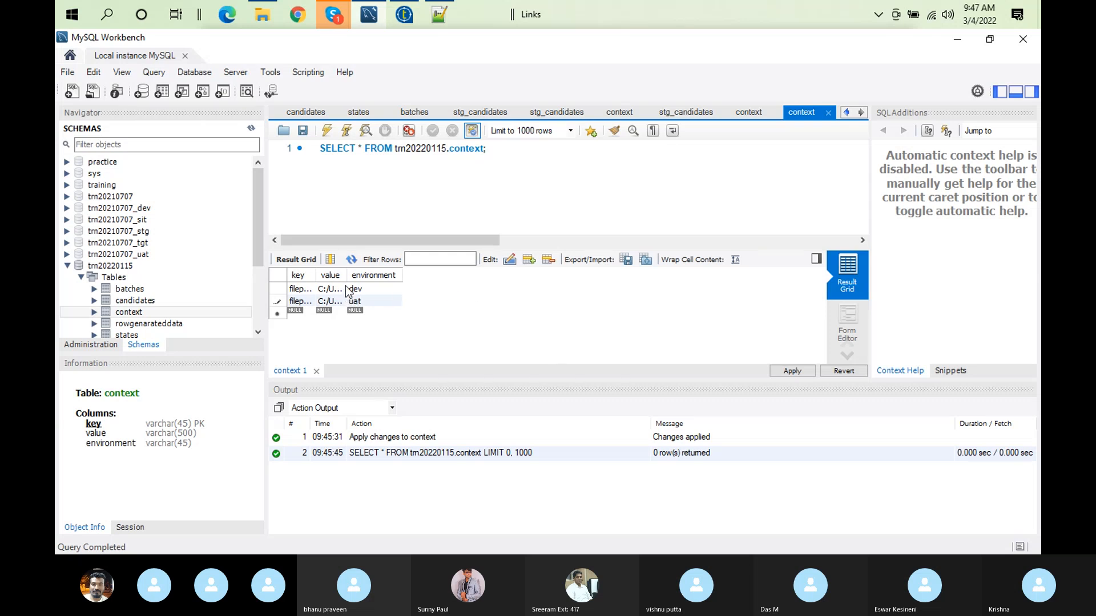
# Step: Widen the value column and change the folder in the uat row's path to Data_uat
pyautogui.moveTo(344, 275); pyautogui.dragTo(767, 342)
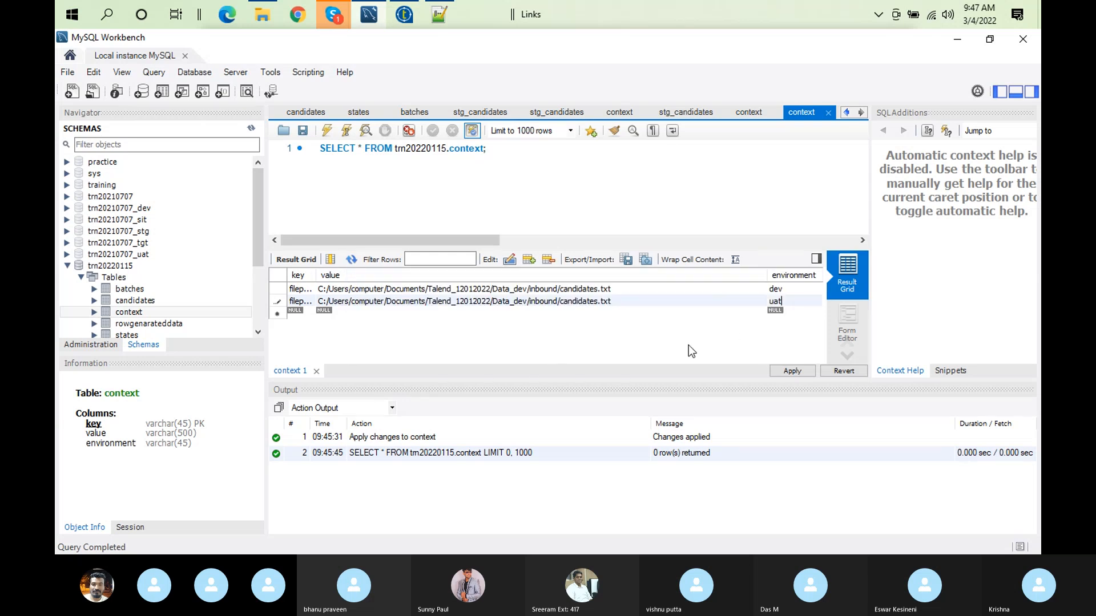
pyautogui.doubleClick(510, 300)
pyautogui.press('BackSpace')
pyautogui.press('BackSpace')
pyautogui.press('BackSpace')
pyautogui.write('uat')
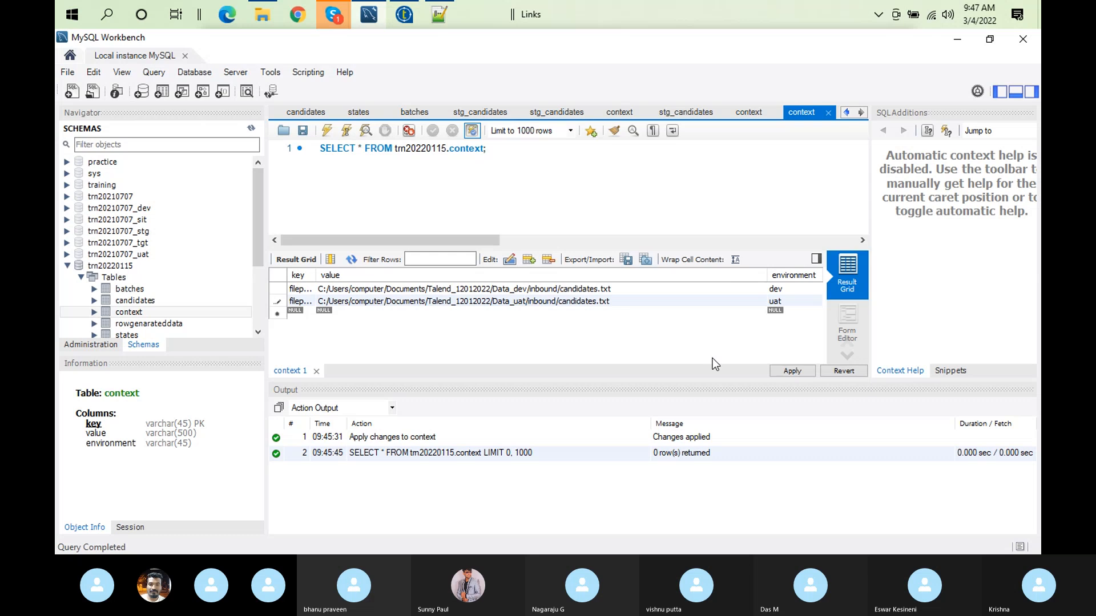
# Step: Try to apply the new dev and uat filepath rows to the context table in the database
pyautogui.click(799, 366)
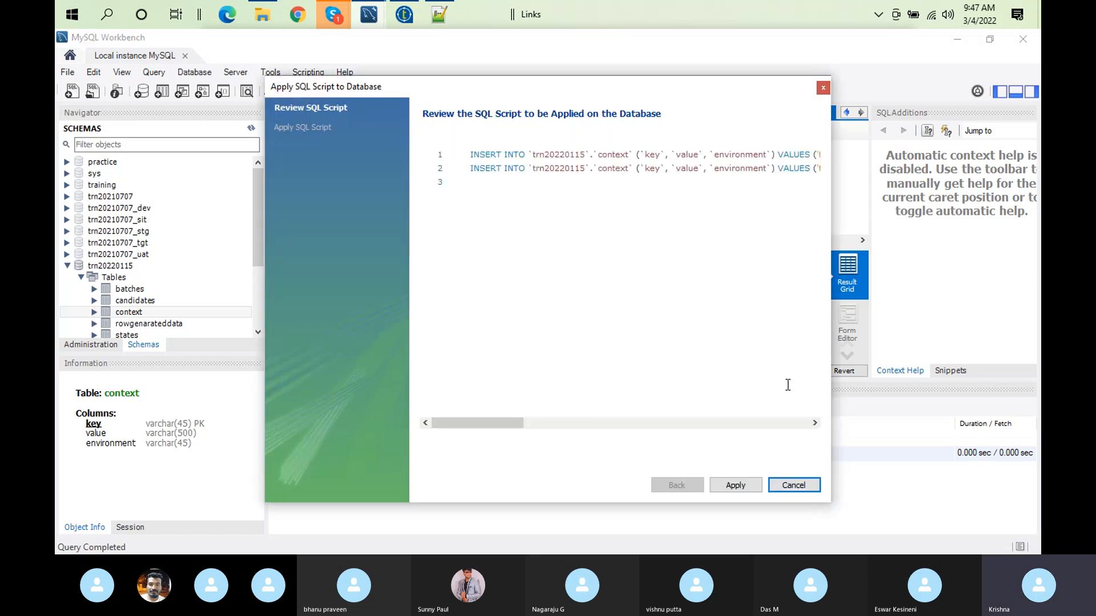
pyautogui.click(743, 489)
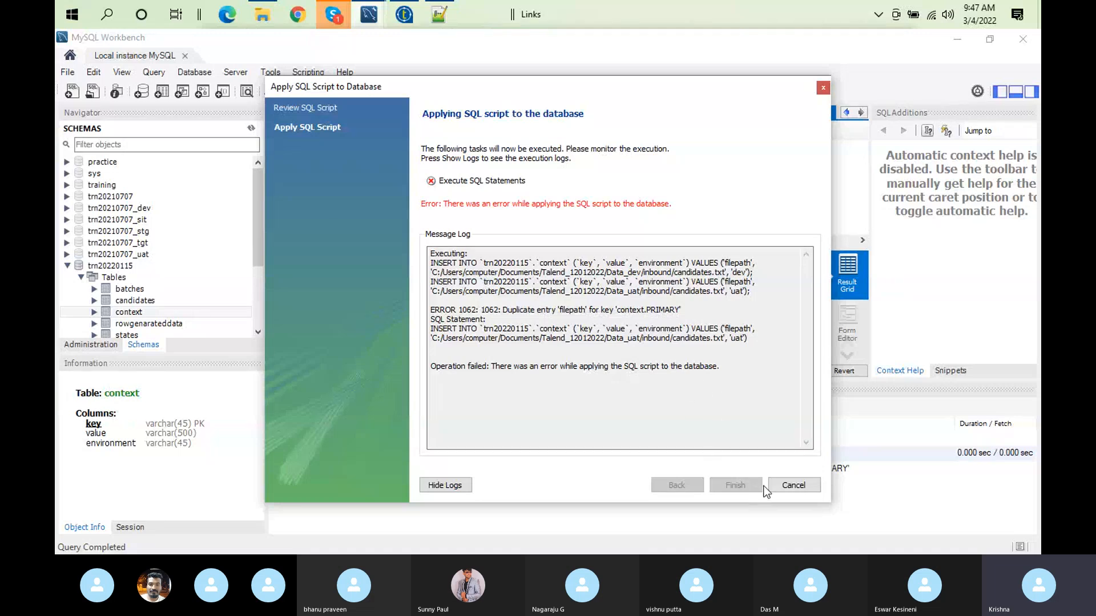
pyautogui.click(786, 488)
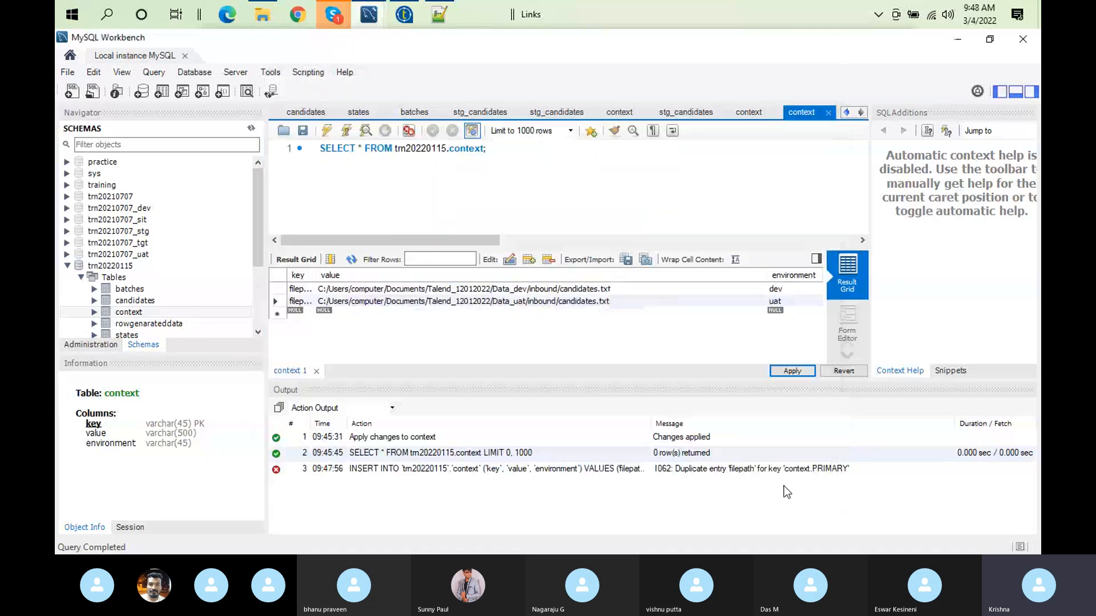
# Step: Generate the SQL script for the pending context rows, copy both INSERT statements from the review, and close it without applying
pyautogui.rightClick(411, 289)
pyautogui.click(345, 314)
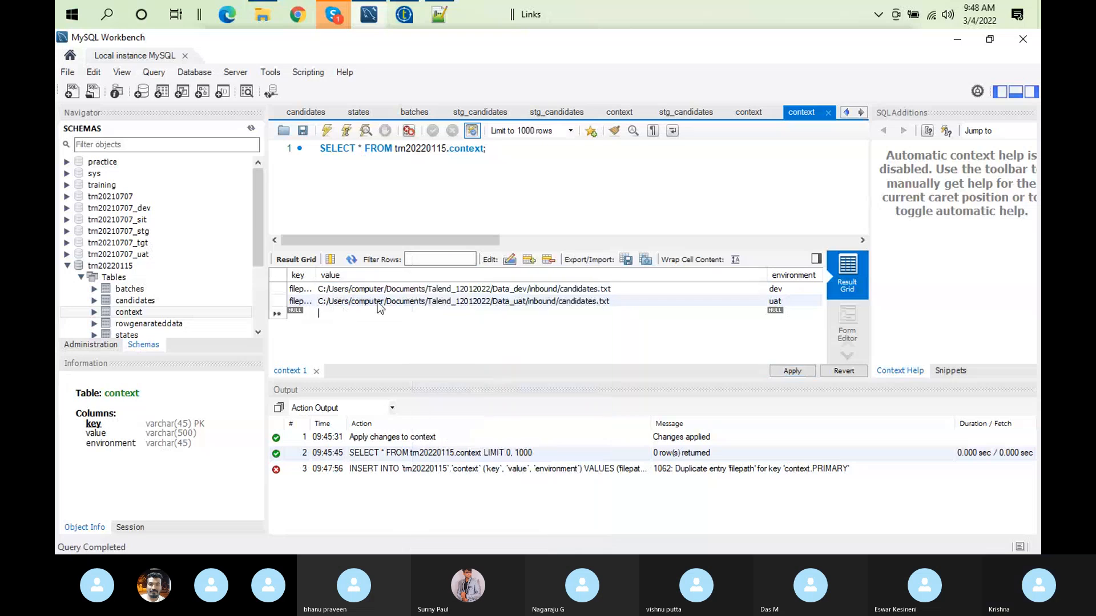
pyautogui.click(792, 371)
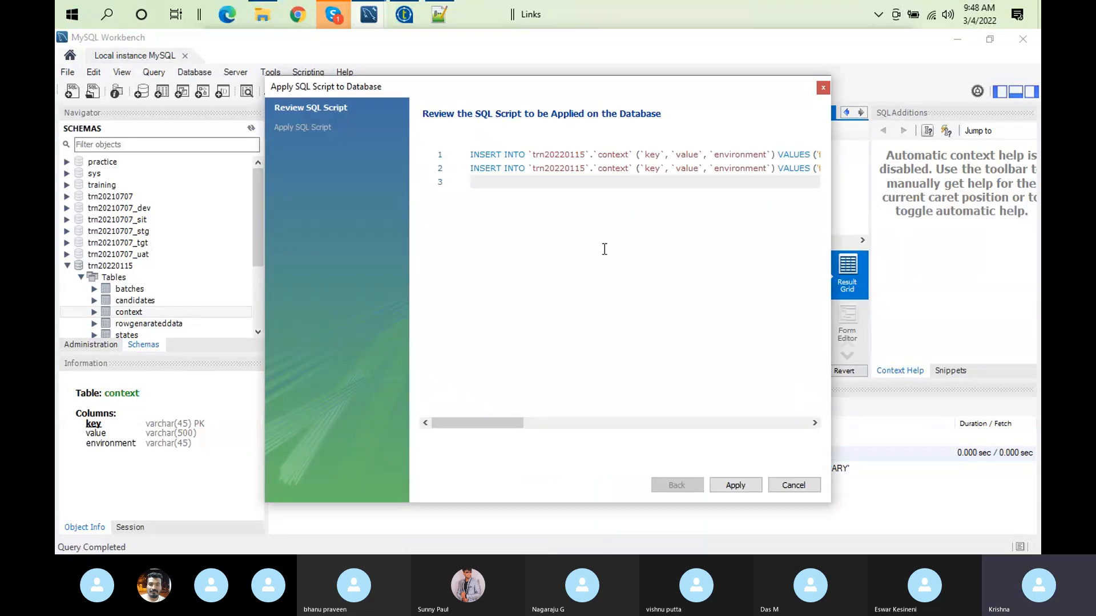
pyautogui.hotkey('ctrl', 'a')
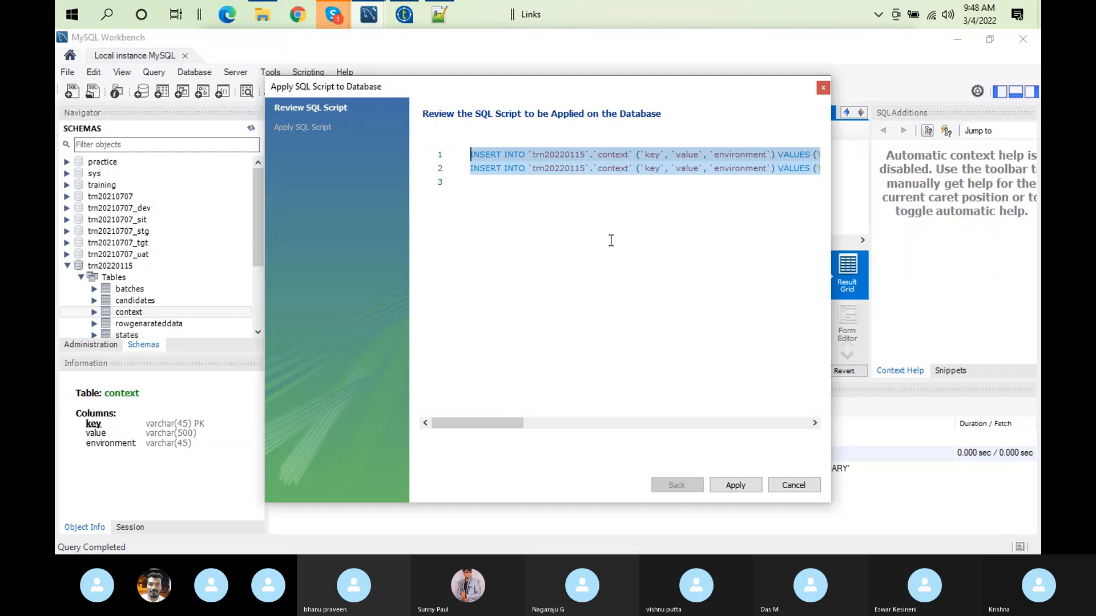
pyautogui.click(794, 486)
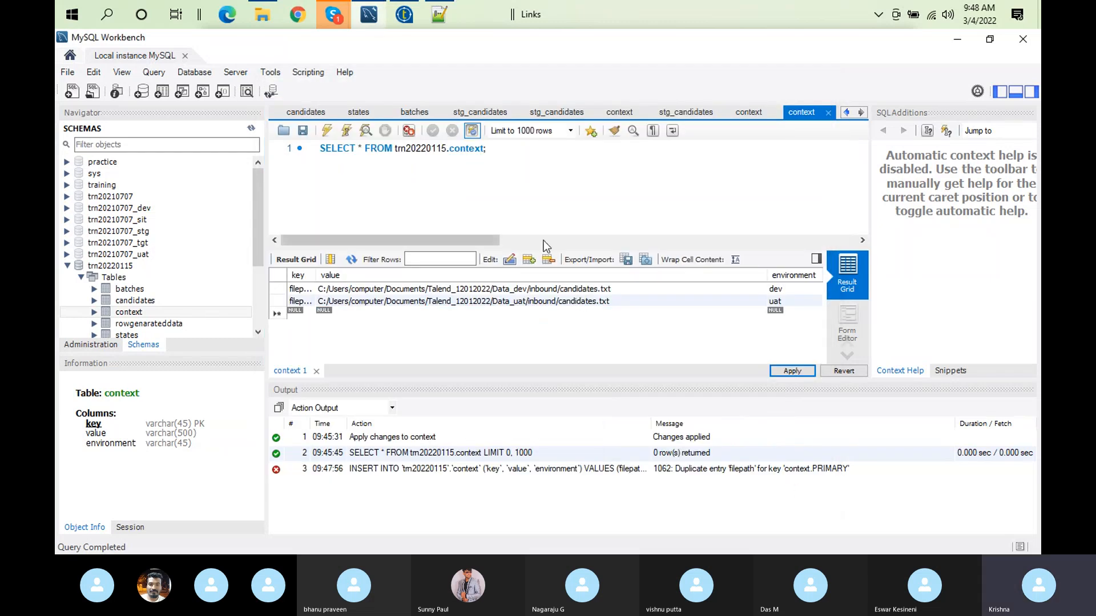
# Step: Paste the two INSERT statements below the SELECT query and go to the closing values of the dev statement
pyautogui.click(502, 161)
pyautogui.press('Return')
pyautogui.press('Return')
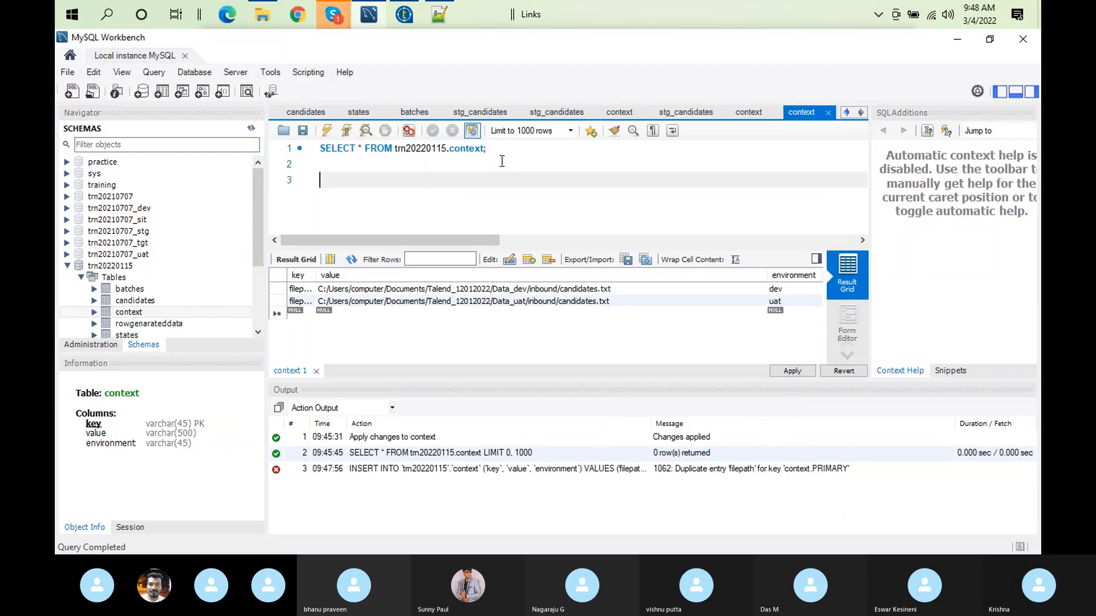
pyautogui.hotkey('ctrl', 'v')
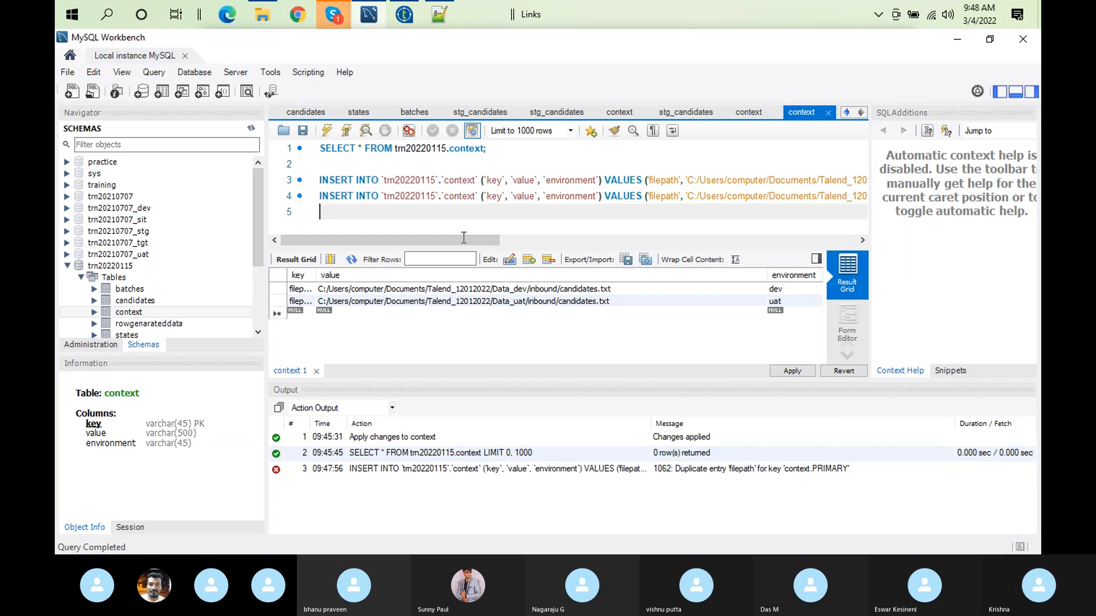
pyautogui.moveTo(432, 244); pyautogui.dragTo(594, 229)
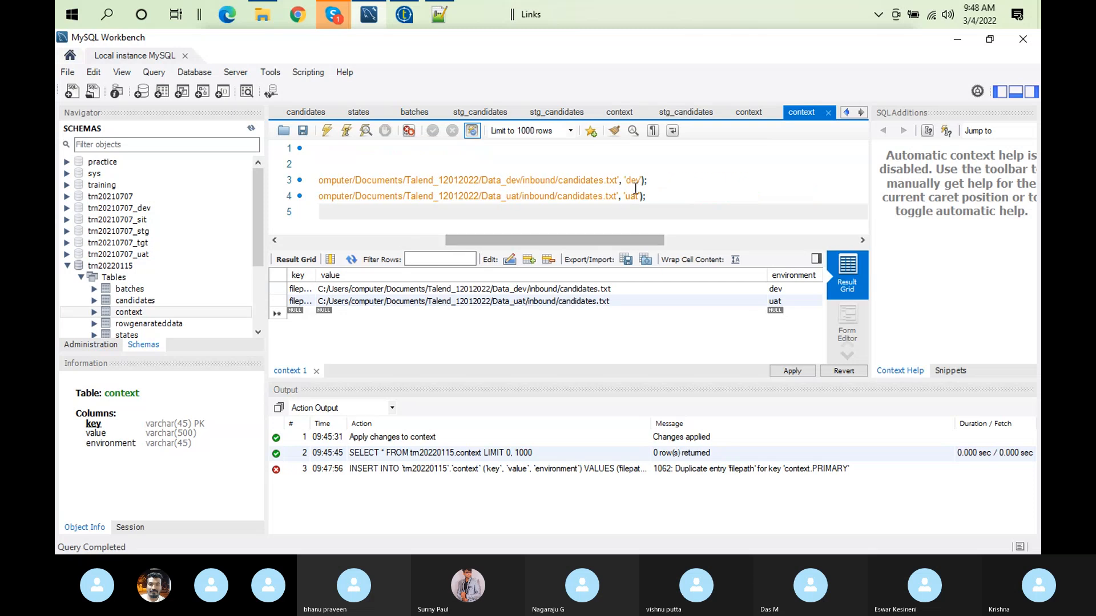
pyautogui.click(658, 187)
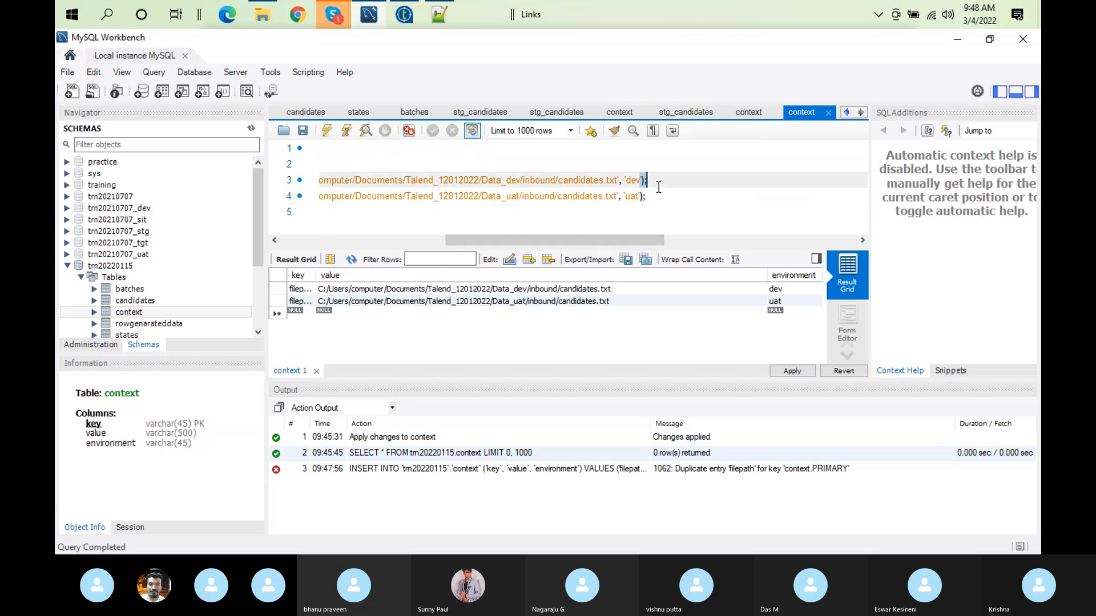
# Step: Rename the uat row's key to filepath1 and apply both new context rows to the database
pyautogui.moveTo(315, 279); pyautogui.dragTo(360, 279)
pyautogui.click(320, 303)
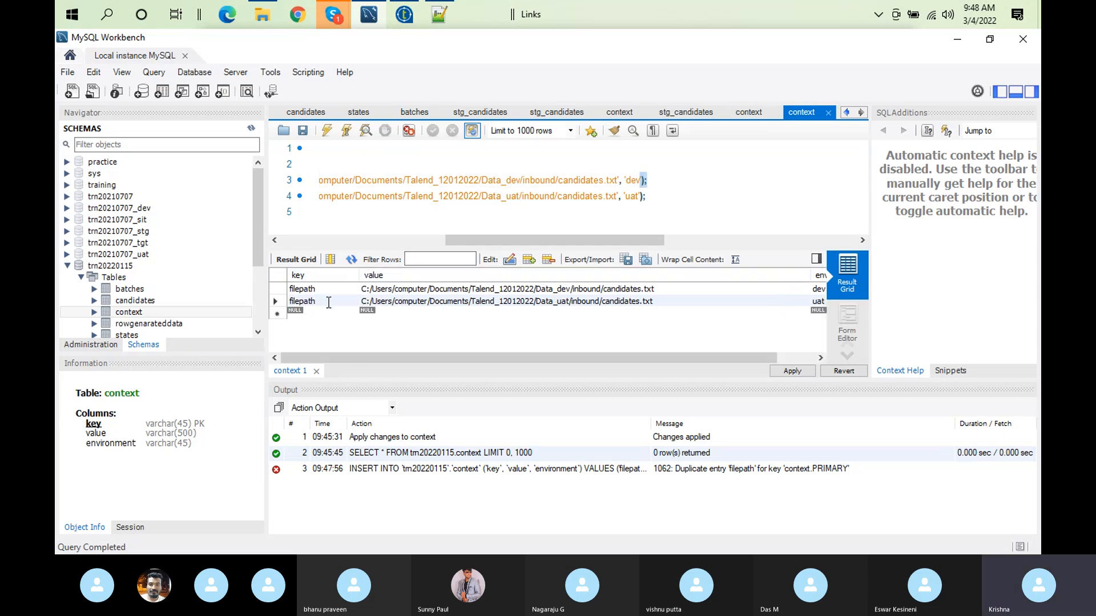
pyautogui.write('1')
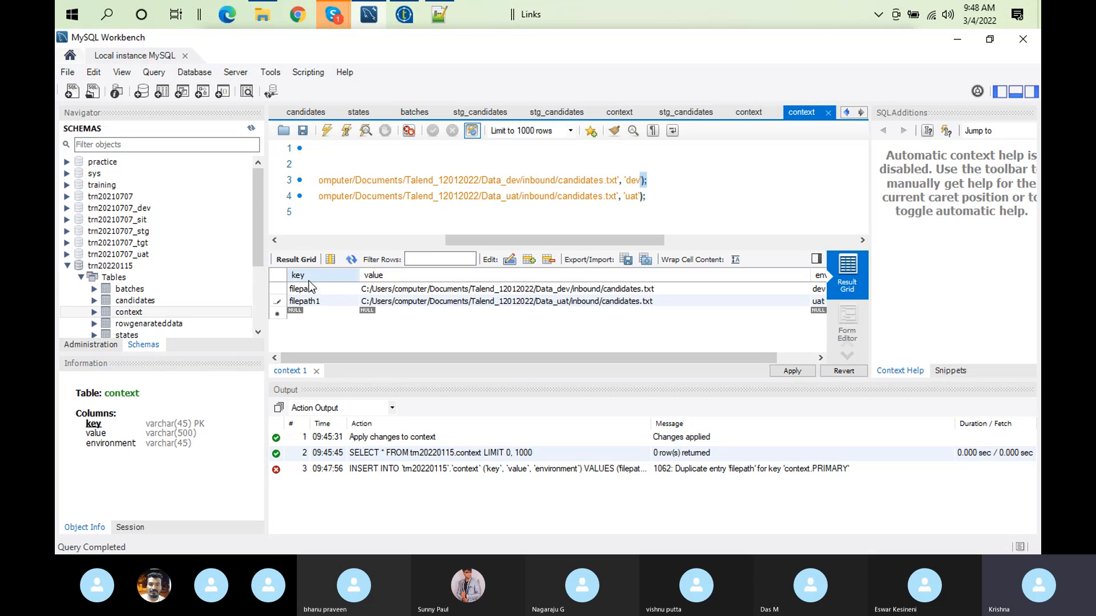
pyautogui.click(792, 371)
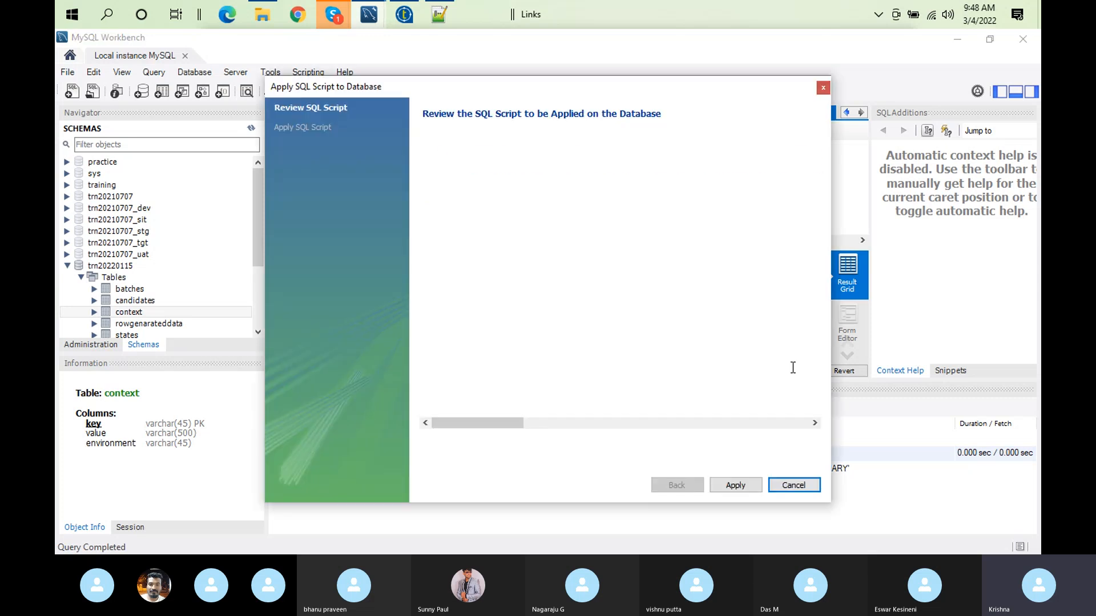
pyautogui.click(736, 485)
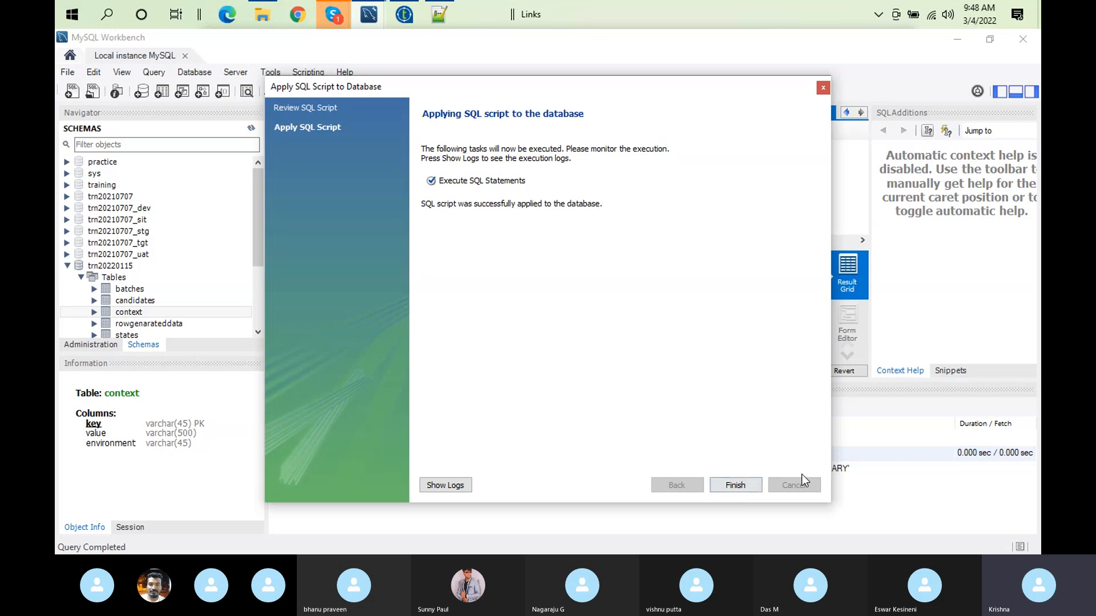
pyautogui.click(740, 485)
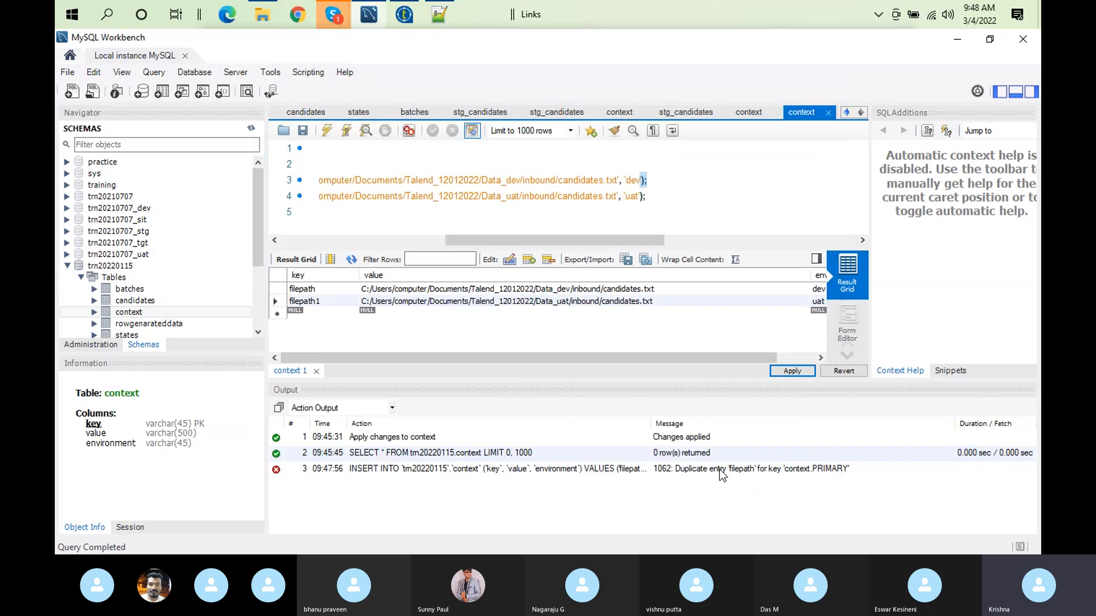
# Step: Review the dev INSERT statement and the key, value and environment columns of the context rows
pyautogui.click(659, 185)
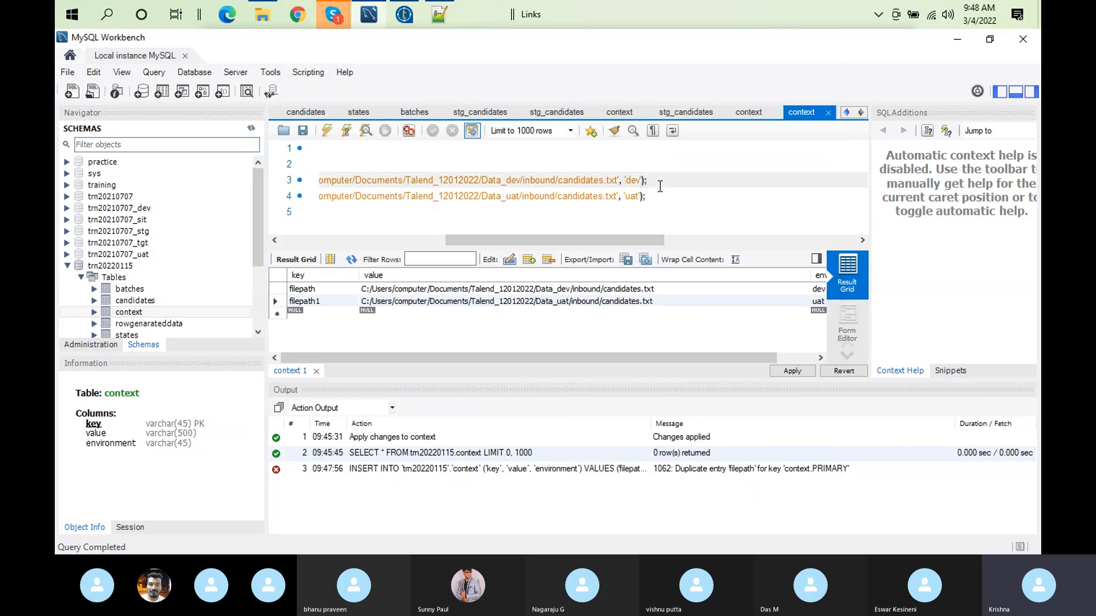
pyautogui.press('Home')
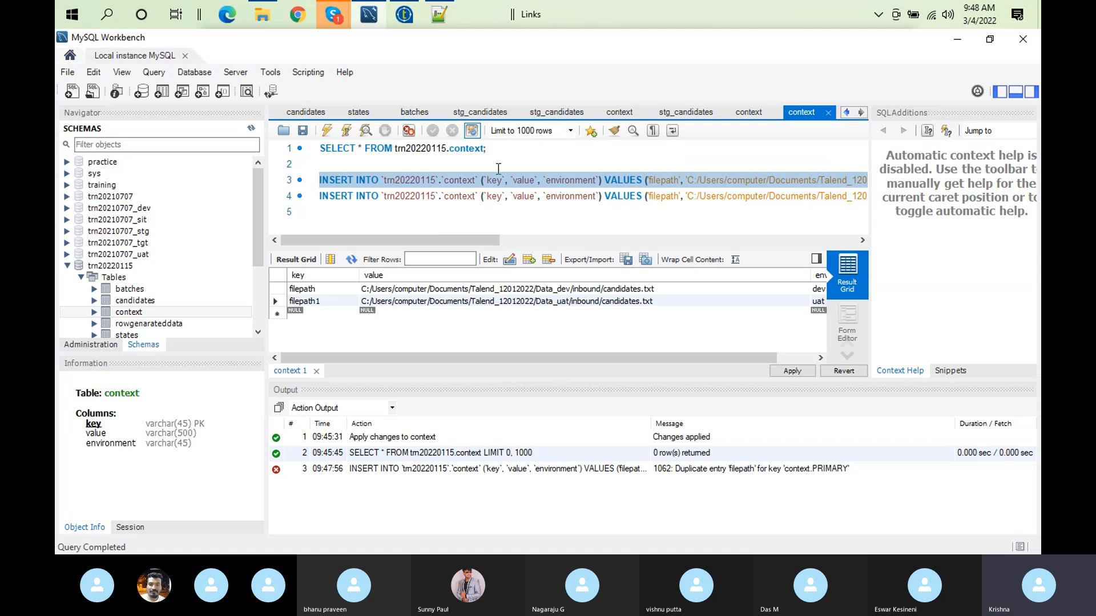
pyautogui.click(445, 209)
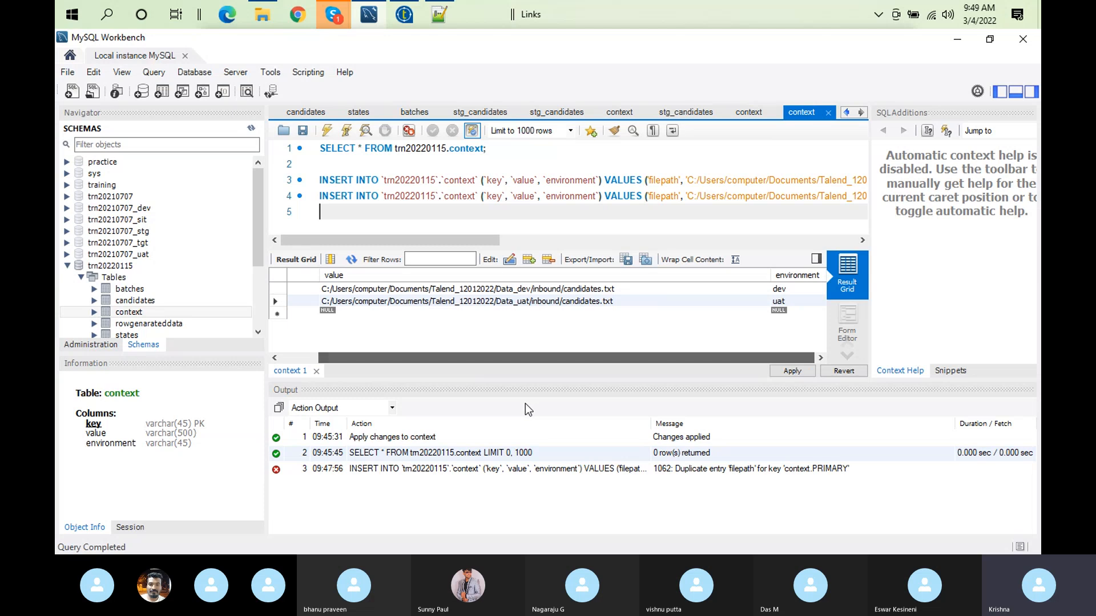
pyautogui.moveTo(377, 367); pyautogui.dragTo(338, 367)
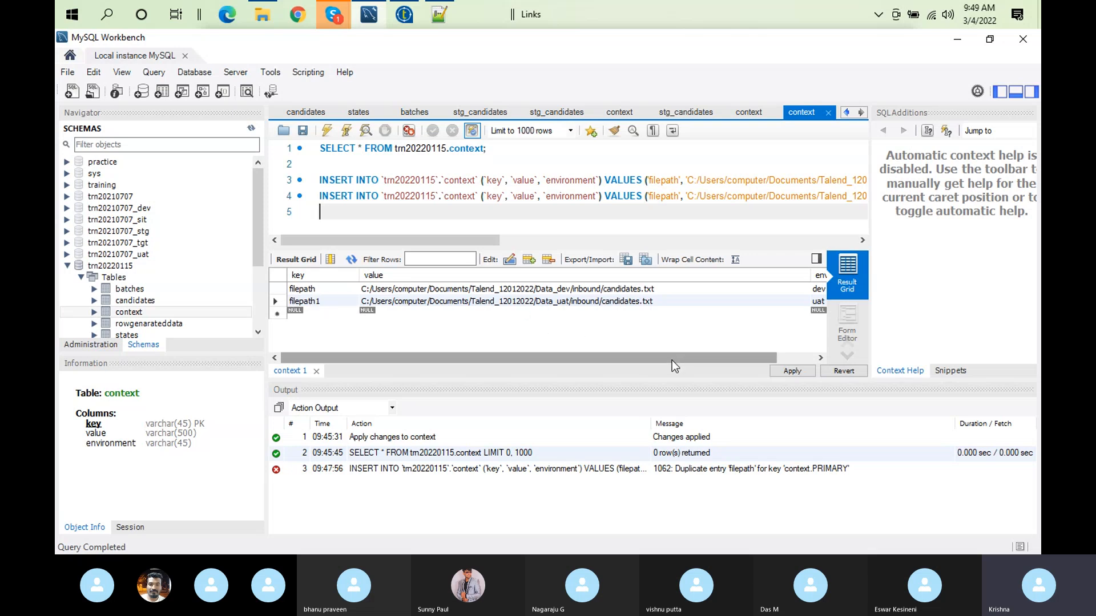
pyautogui.moveTo(670, 358); pyautogui.dragTo(729, 392)
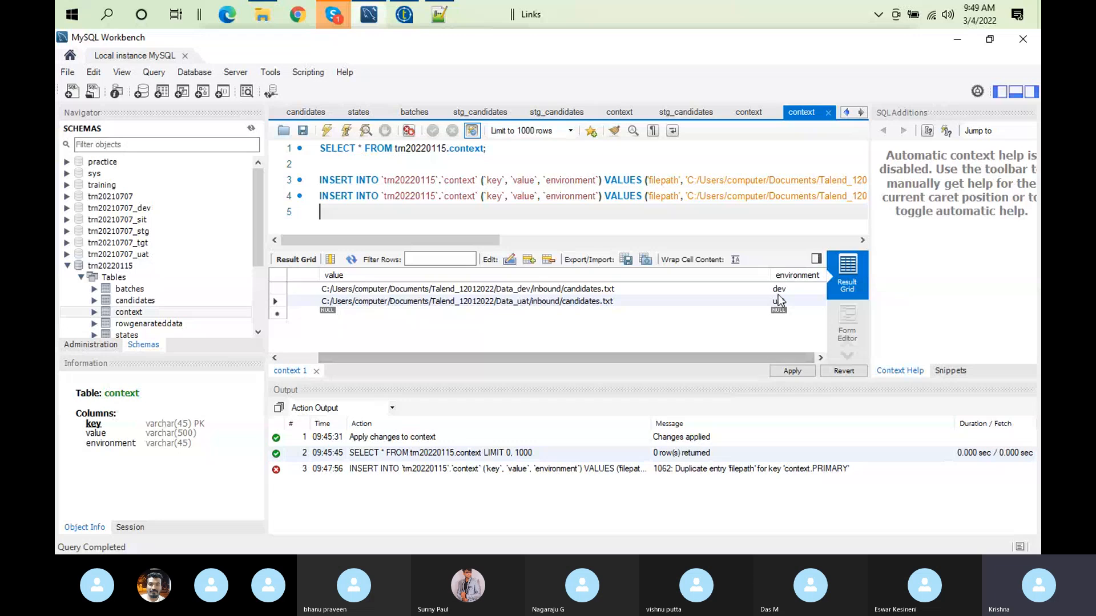
# Step: Switch to Talend and set the query condition of the implicit context load to "environment='dev'"
pyautogui.click(404, 15)
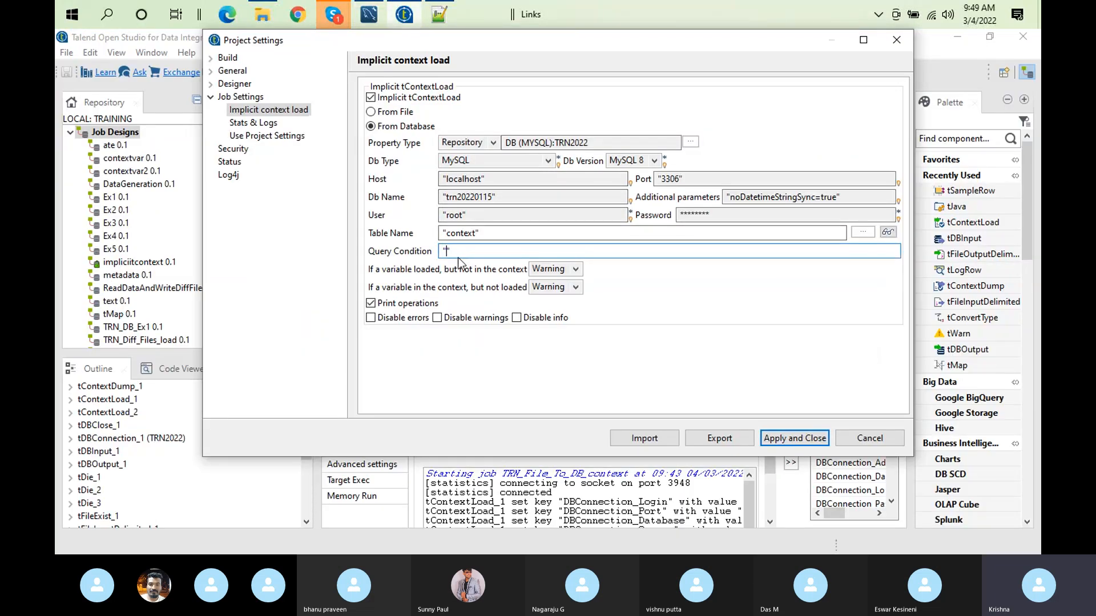
pyautogui.write('envi')
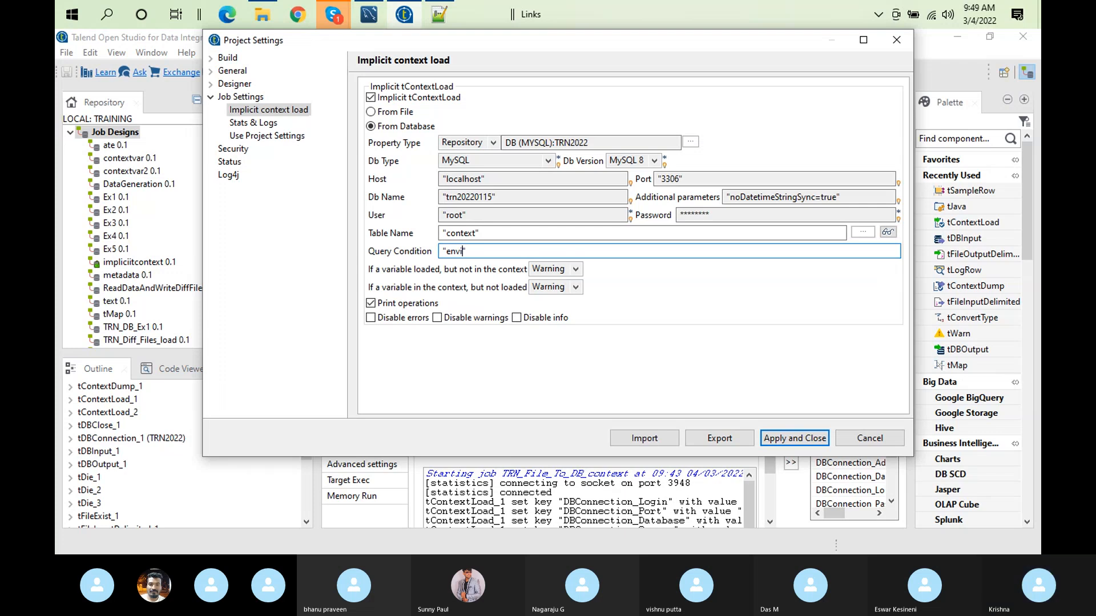
pyautogui.write('ronment=')
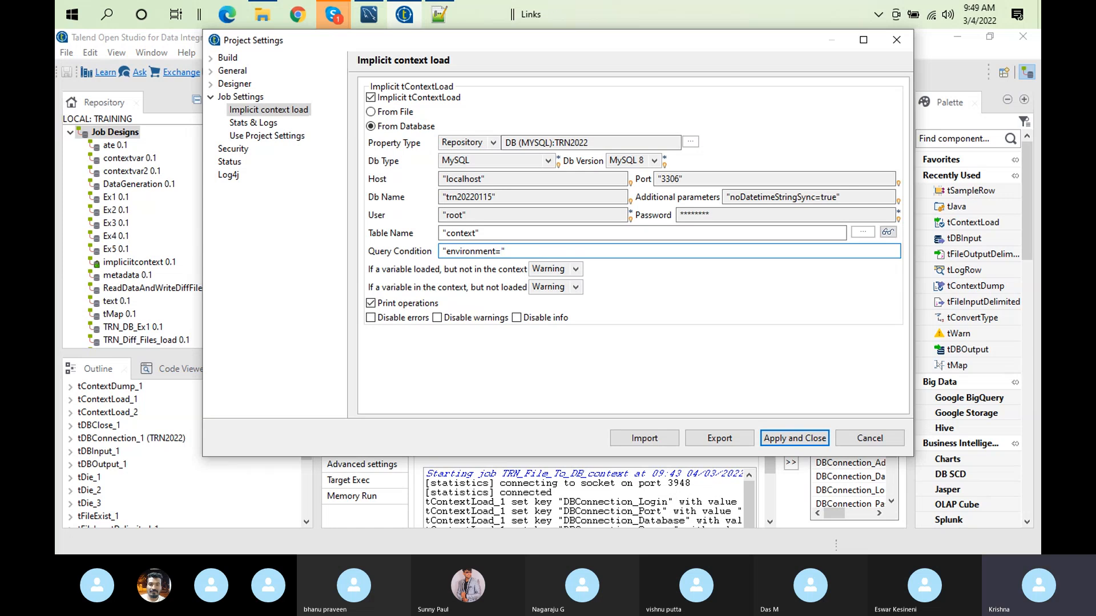
pyautogui.write("'dev'")
pyautogui.hotkey('ctrl', 'a')
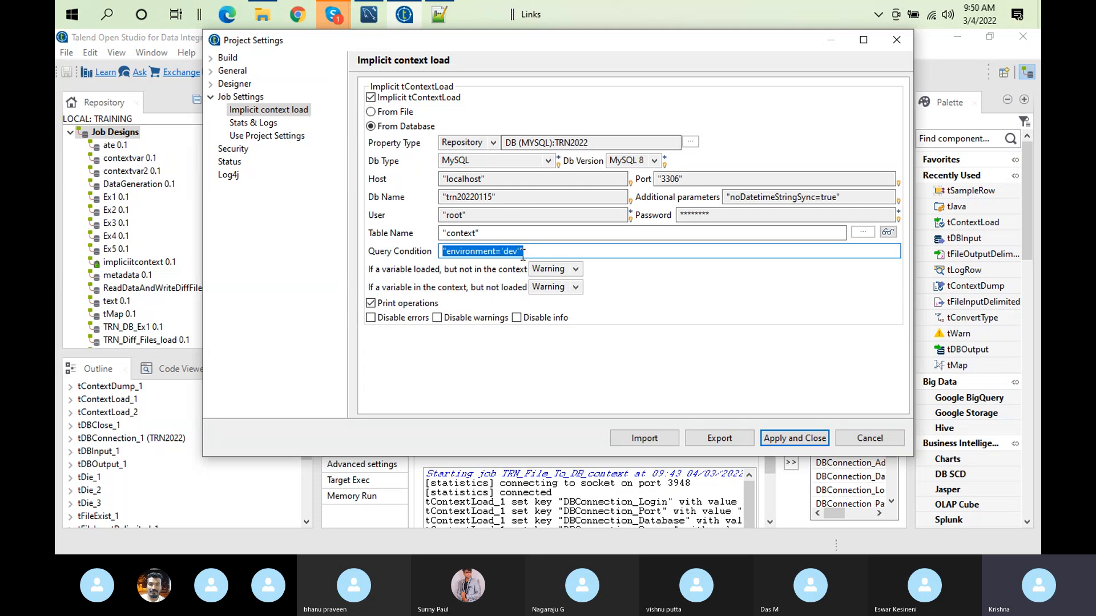
pyautogui.click(528, 254)
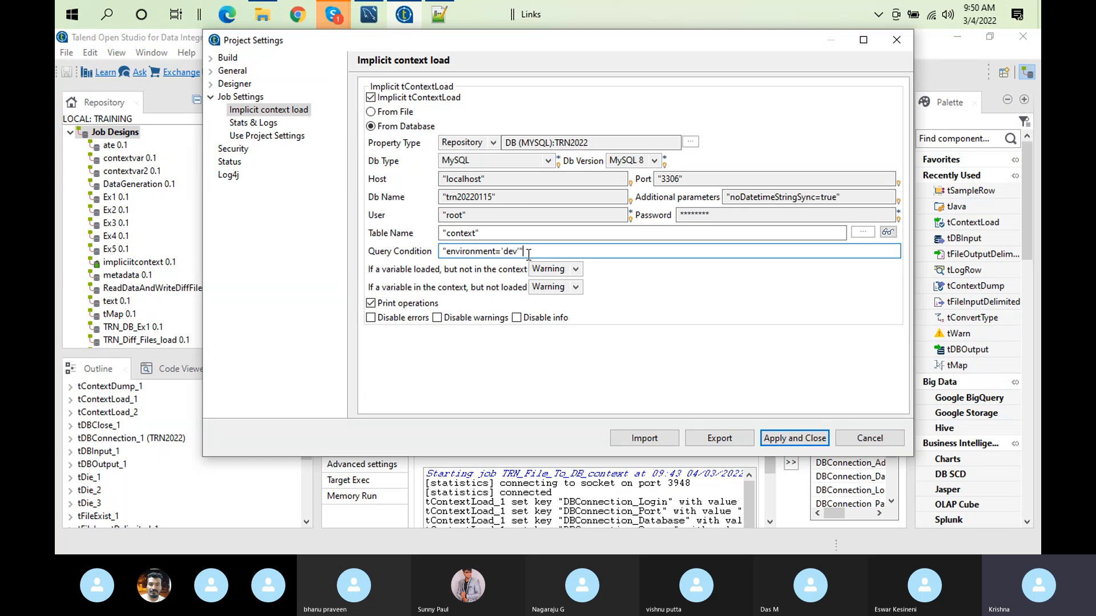
# Step: Delete the 'dev' value from the end of the query condition, then apply the project settings with the pom update for all jobs
pyautogui.press('BackSpace')
pyautogui.press('BackSpace')
pyautogui.press('BackSpace')
pyautogui.press('BackSpace')
pyautogui.press('BackSpace')
pyautogui.press('BackSpace')
pyautogui.press('BackSpace')
pyautogui.press('BackSpace')
pyautogui.press('BackSpace')
pyautogui.press('BackSpace')
pyautogui.press('BackSpace')
pyautogui.press('BackSpace')
pyautogui.press('BackSpace')
pyautogui.press('BackSpace')
pyautogui.press('BackSpace')
pyautogui.press('BackSpace')
pyautogui.press('BackSpace')
pyautogui.press('BackSpace')
pyautogui.press('BackSpace')
pyautogui.click(797, 438)
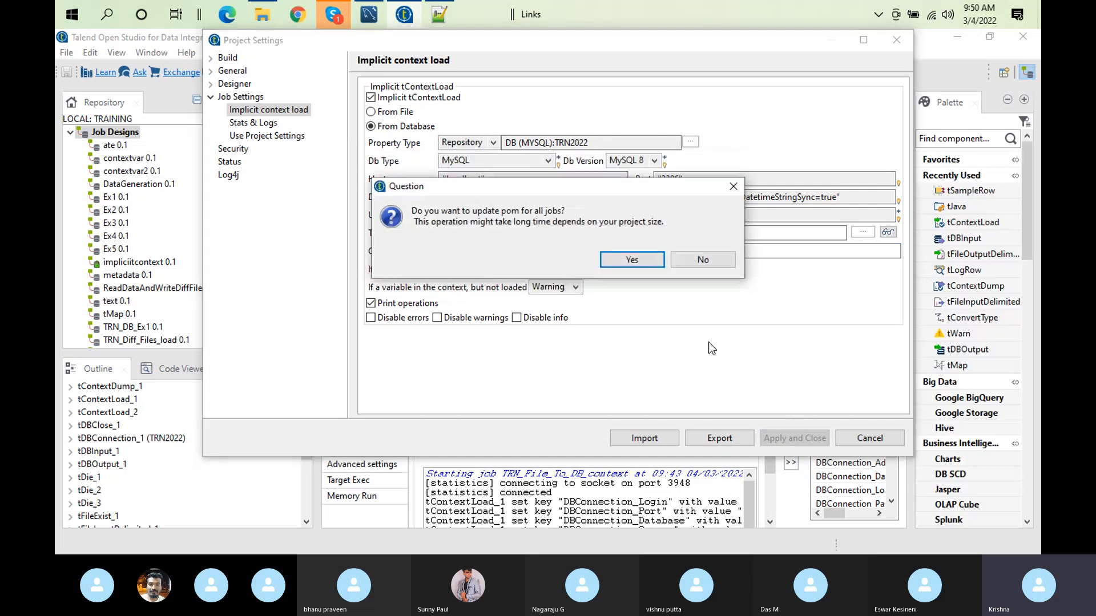
pyautogui.click(648, 265)
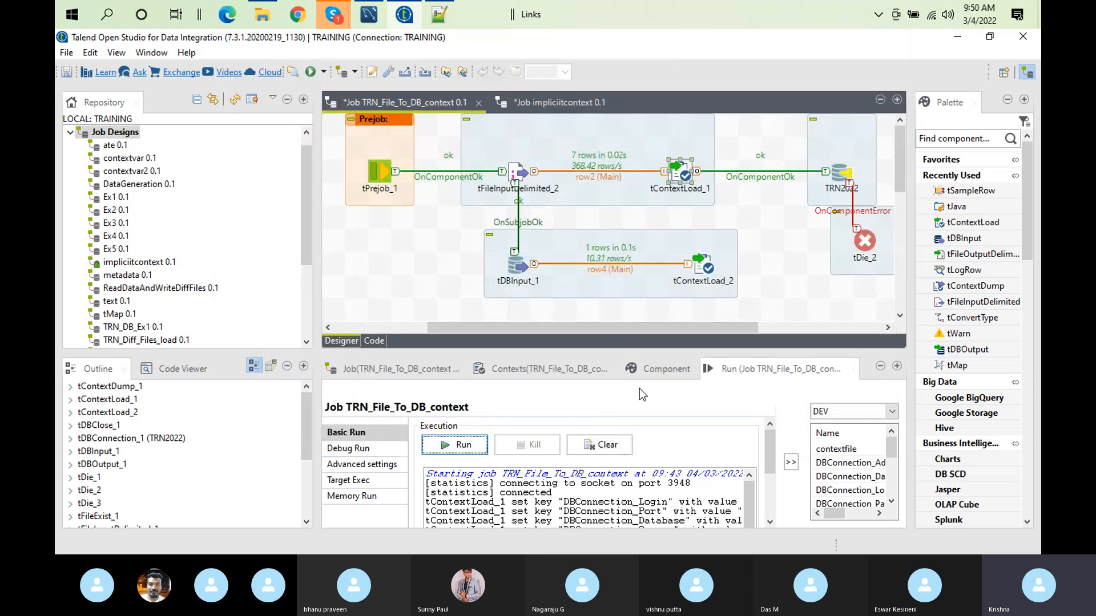
# Step: Delete the trigger between tContextLoad_1 and TRN2022 and reroute tPrejob_1's OnComponentOk trigger directly to TRN2022
pyautogui.click(599, 444)
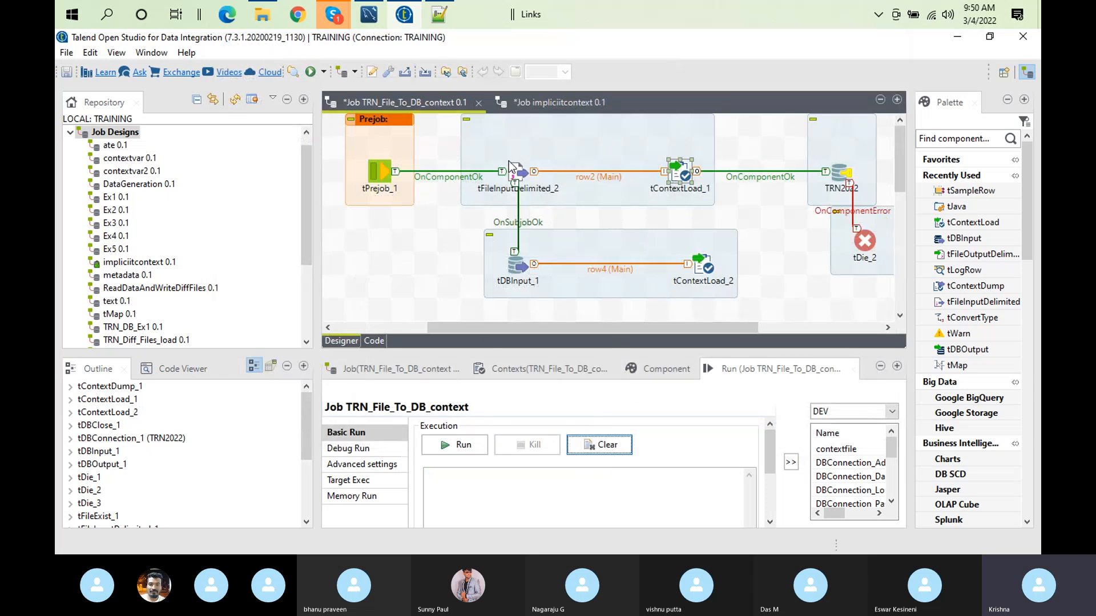
pyautogui.click(771, 177)
pyautogui.press('Delete')
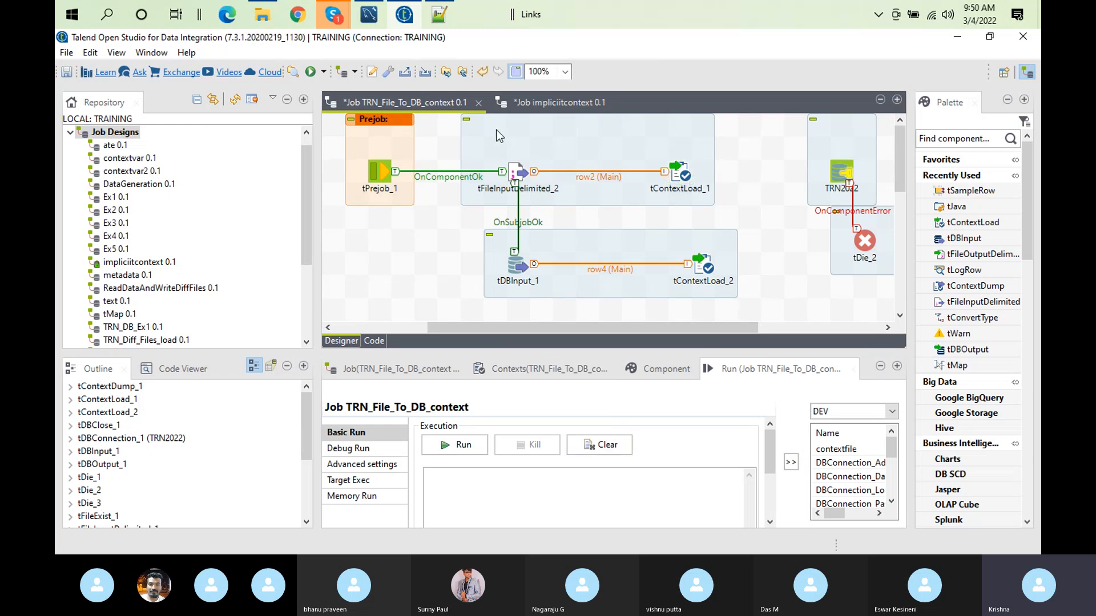
pyautogui.click(502, 172)
pyautogui.moveTo(511, 174); pyautogui.dragTo(828, 171)
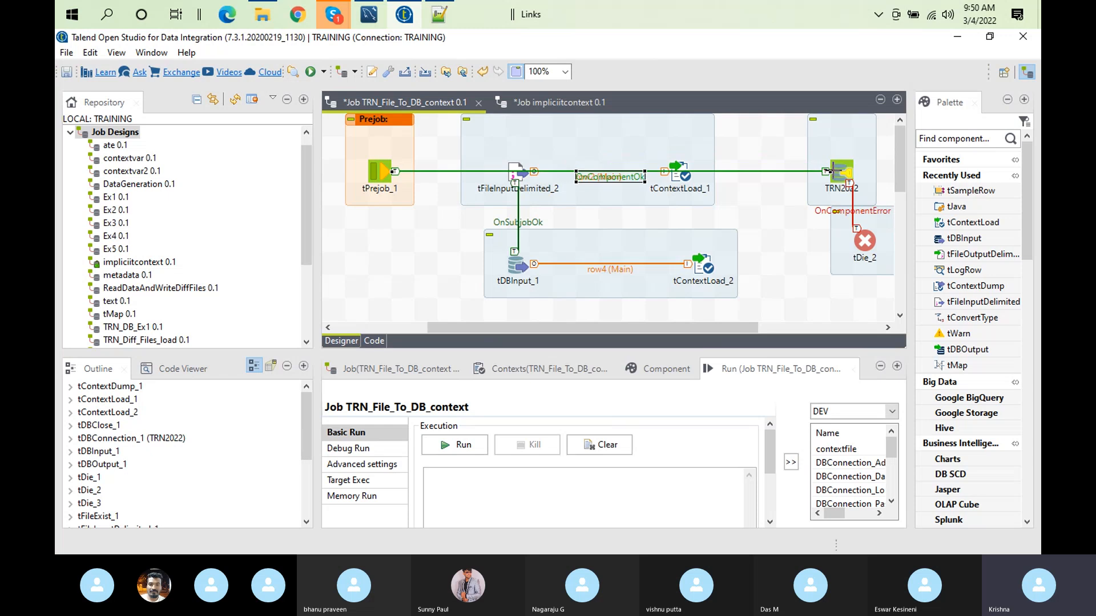
# Step: Deactivate the whole subjob of tFileInputDelimited_2 and set the job's run context to Default
pyautogui.click(515, 166)
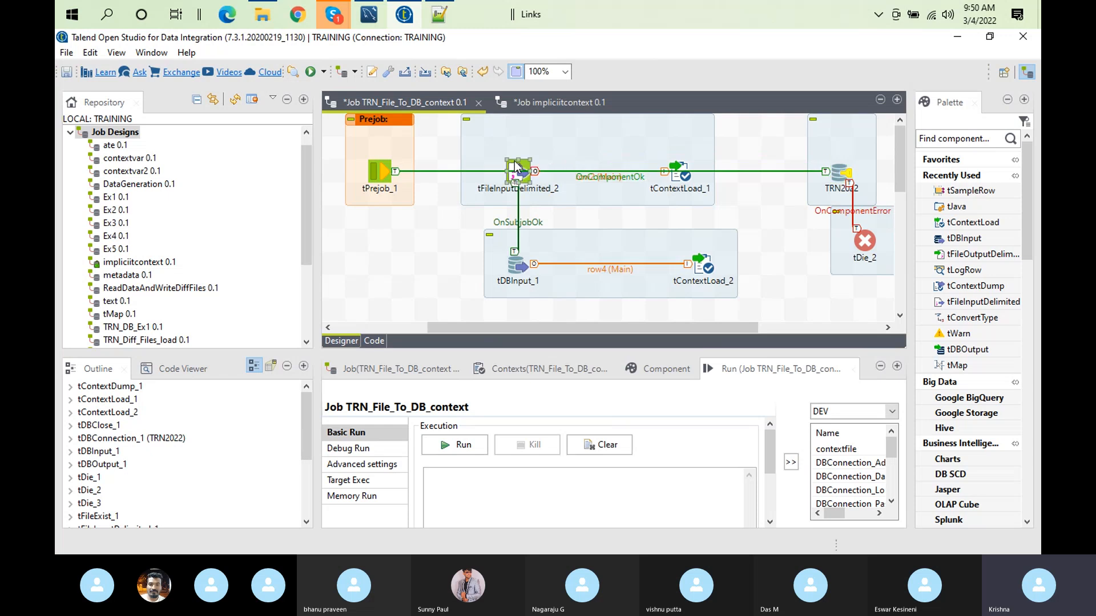
pyautogui.rightClick(515, 163)
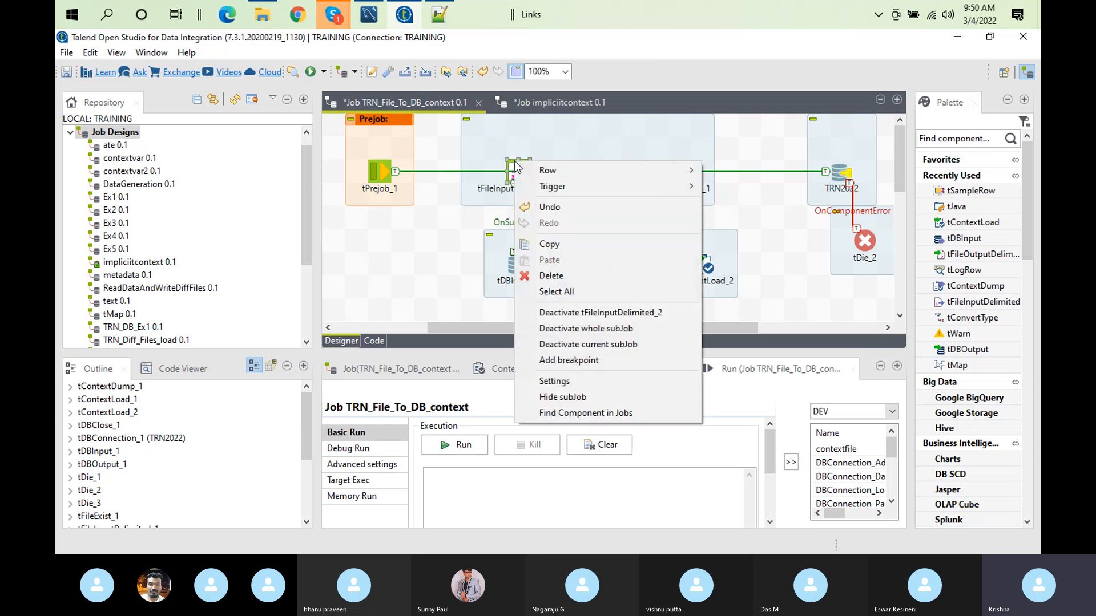
pyautogui.click(659, 328)
pyautogui.click(608, 446)
pyautogui.click(890, 412)
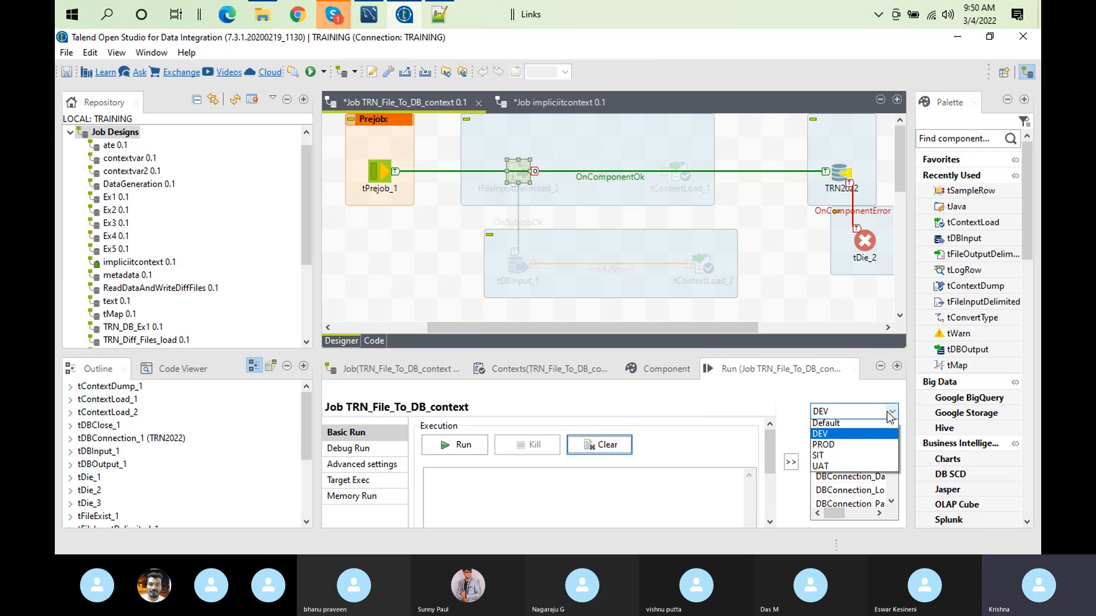
pyautogui.click(827, 423)
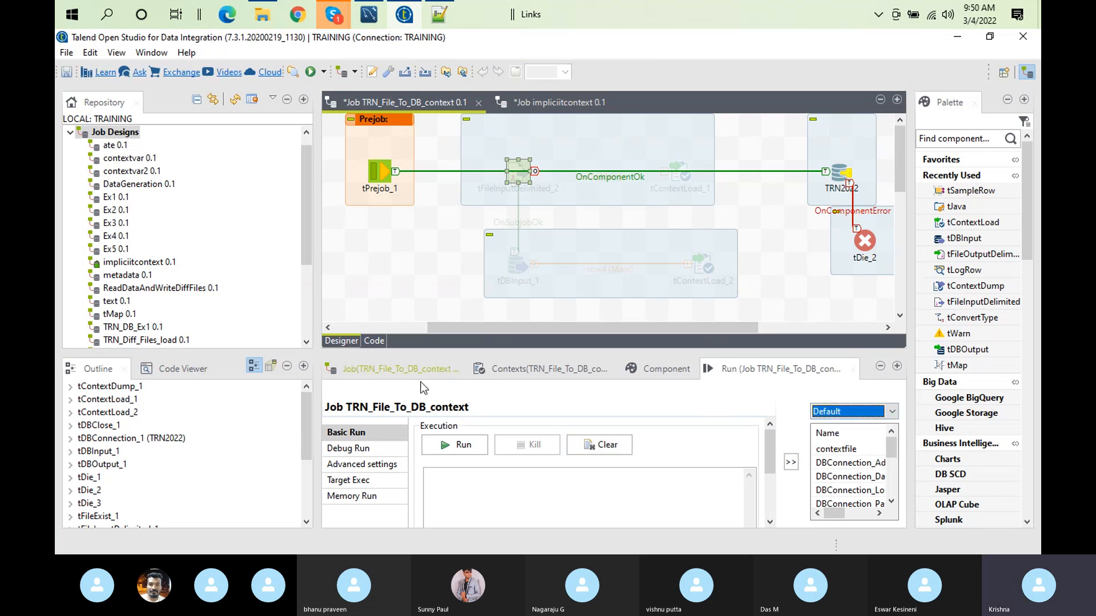
# Step: Check the Stats & Logs project settings option in the TRN_File_To_DB_context and impliciitcontext jobs, and view the latter's run settings
pyautogui.click(381, 377)
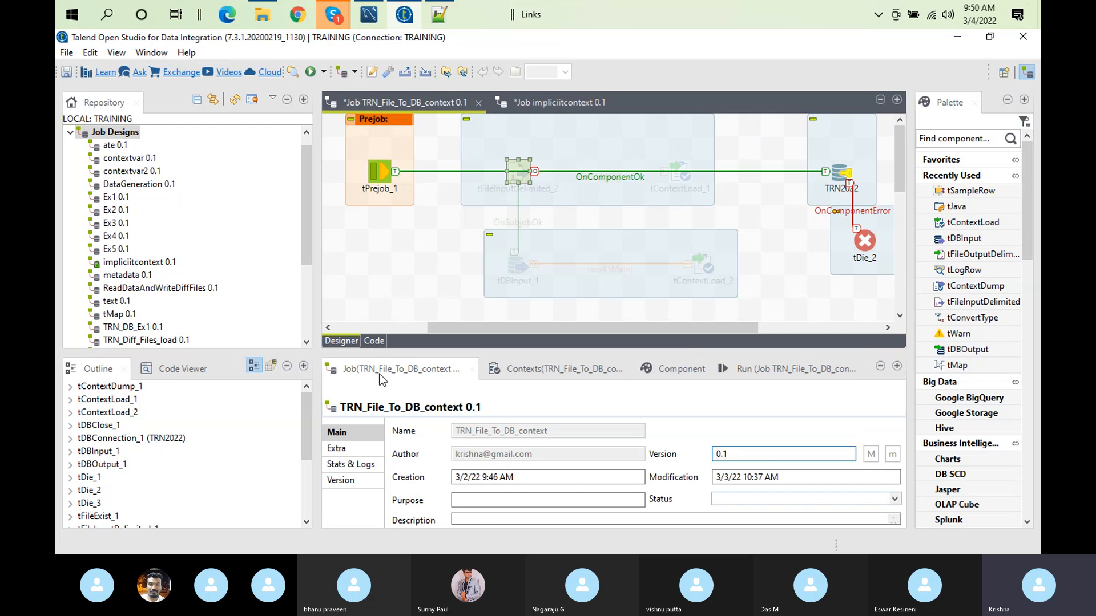
pyautogui.click(369, 464)
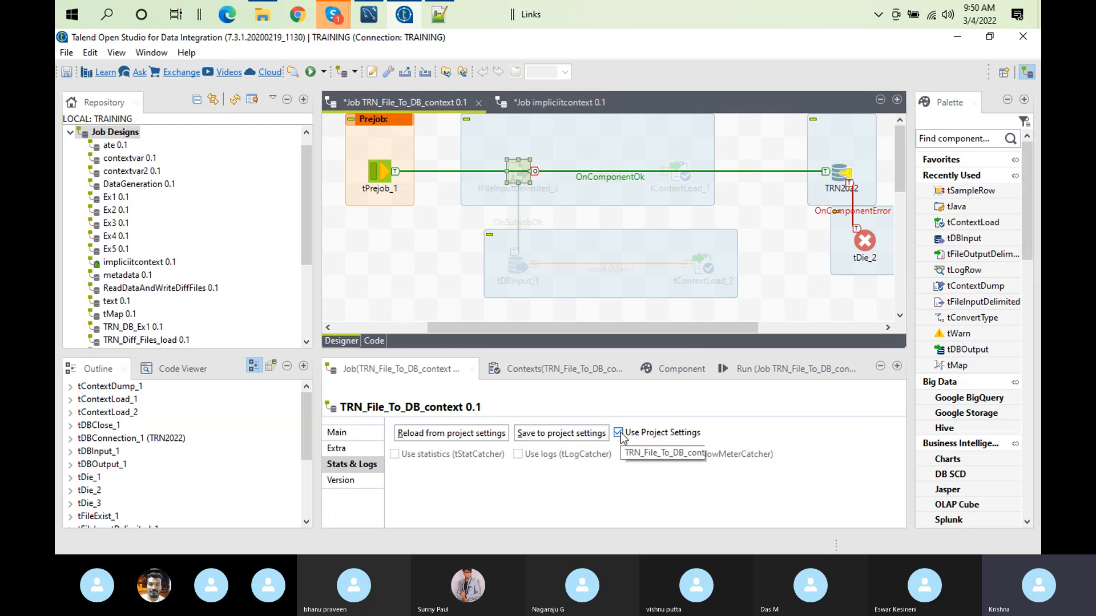
pyautogui.click(339, 434)
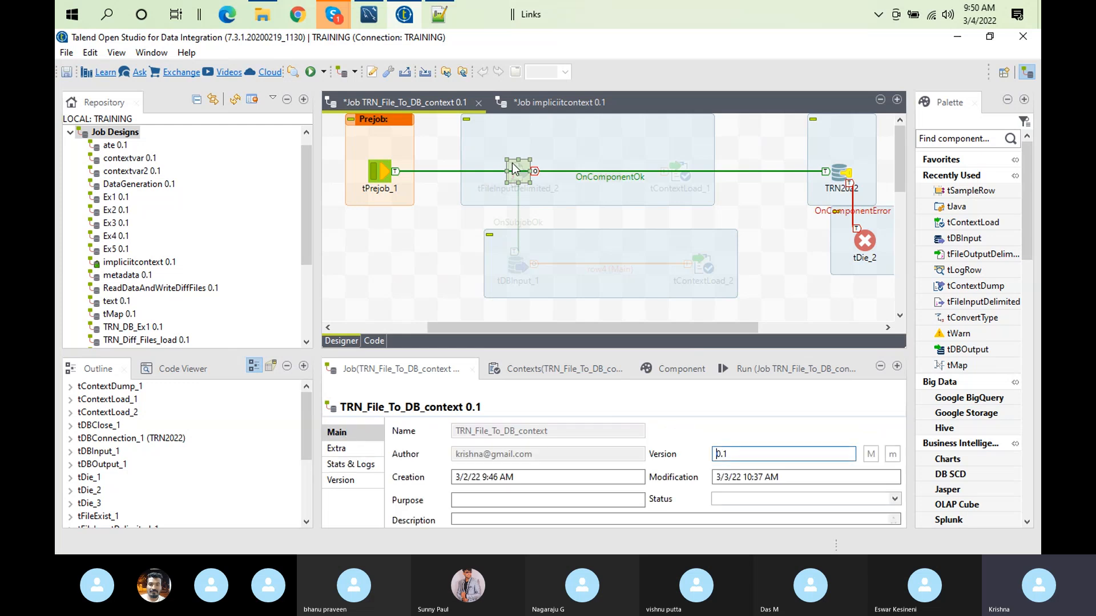
pyautogui.click(561, 97)
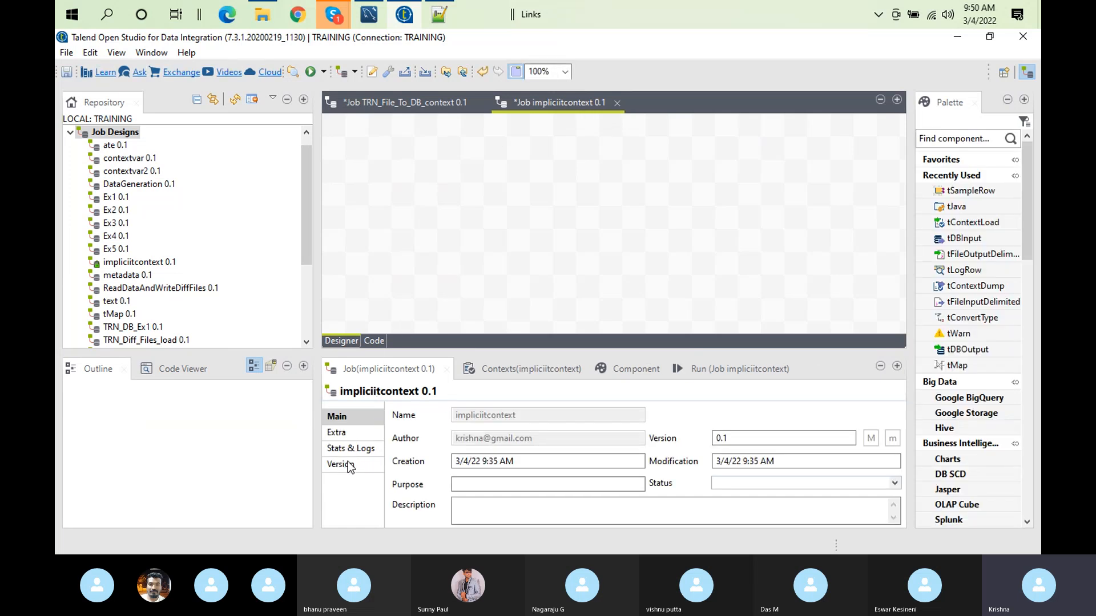
pyautogui.click(368, 448)
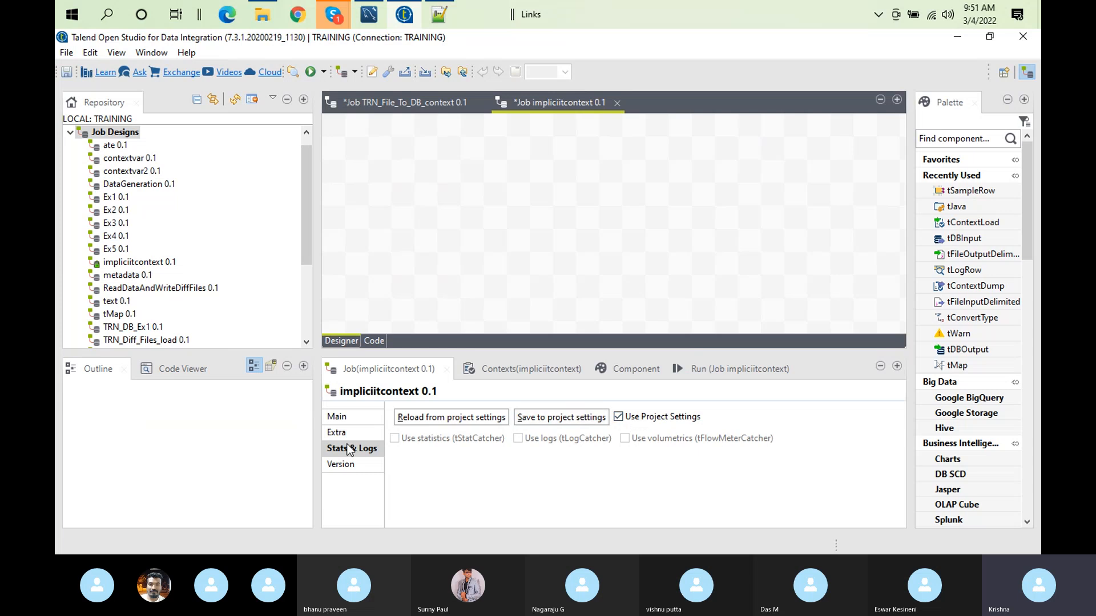
pyautogui.click(350, 414)
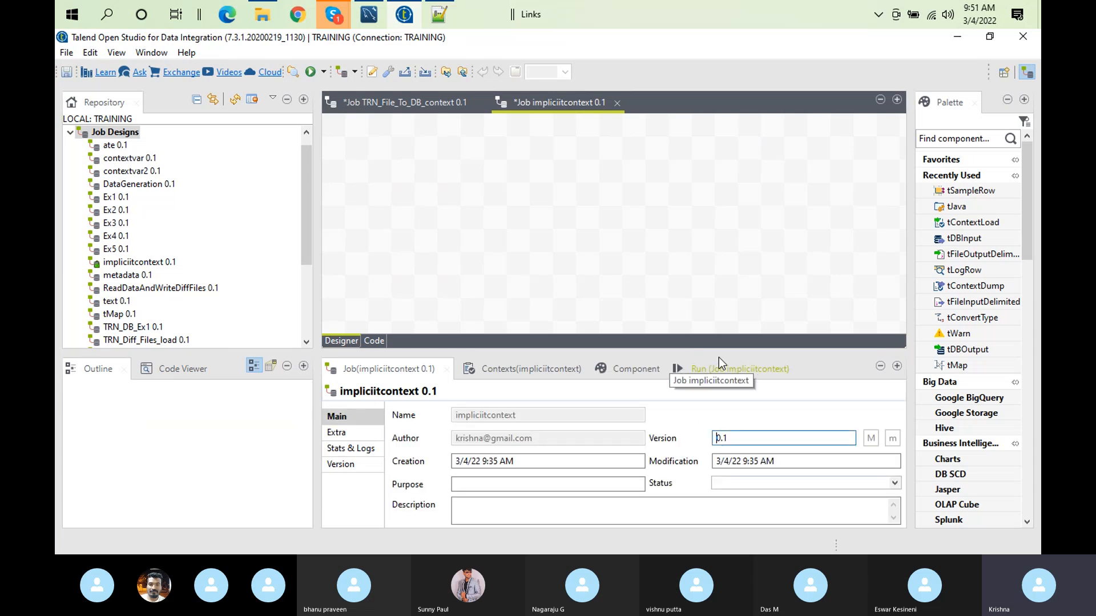
pyautogui.click(737, 368)
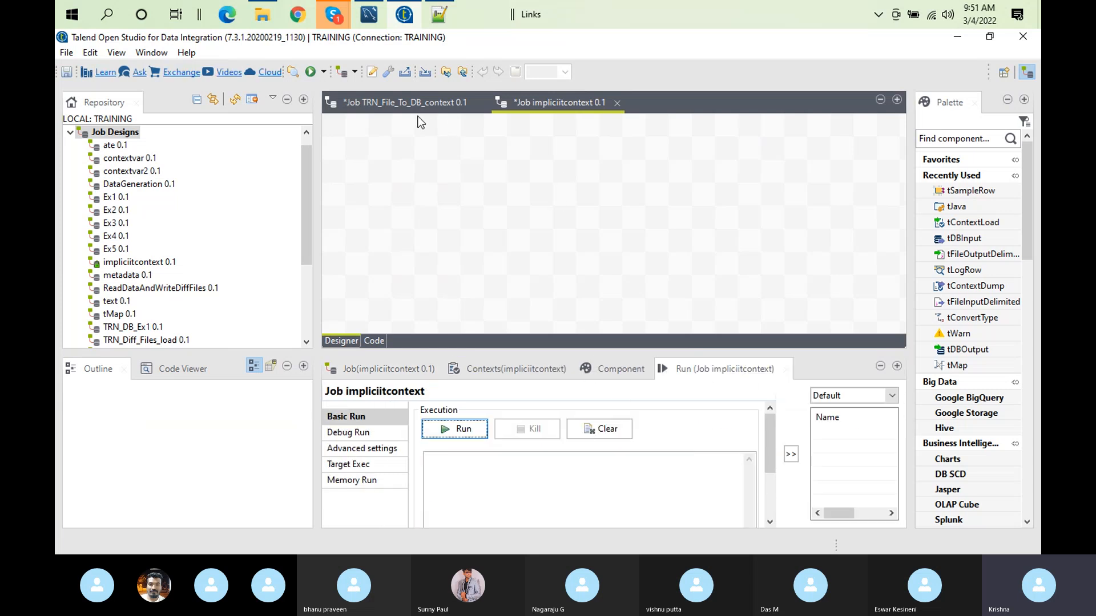
# Step: Add a tJava component to the empty canvas of the impliciitcontext job
pyautogui.click(403, 105)
pyautogui.click(551, 101)
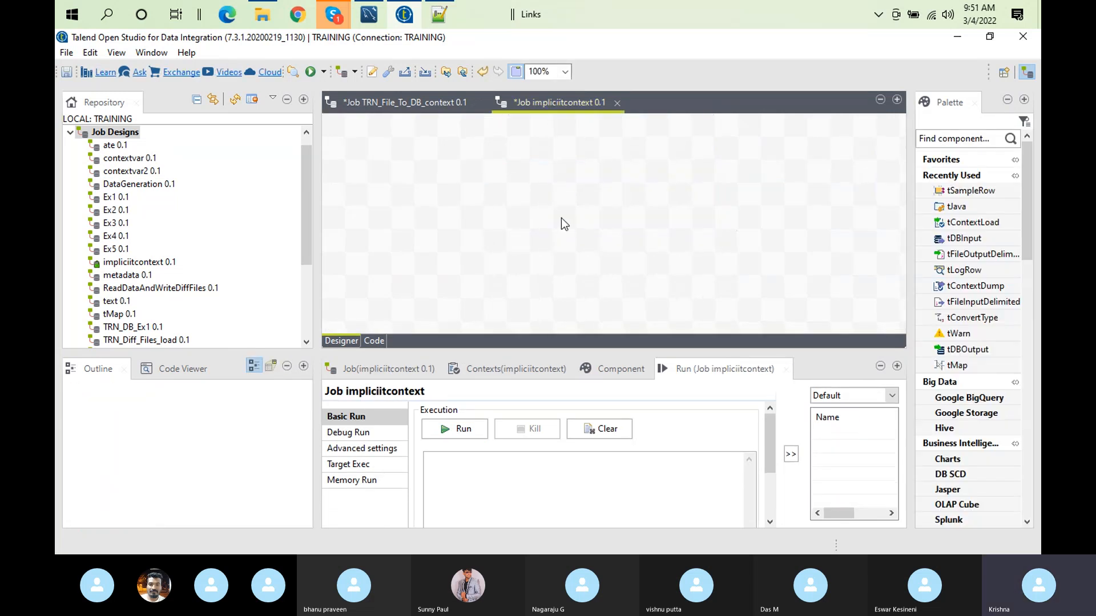
pyautogui.write('t')
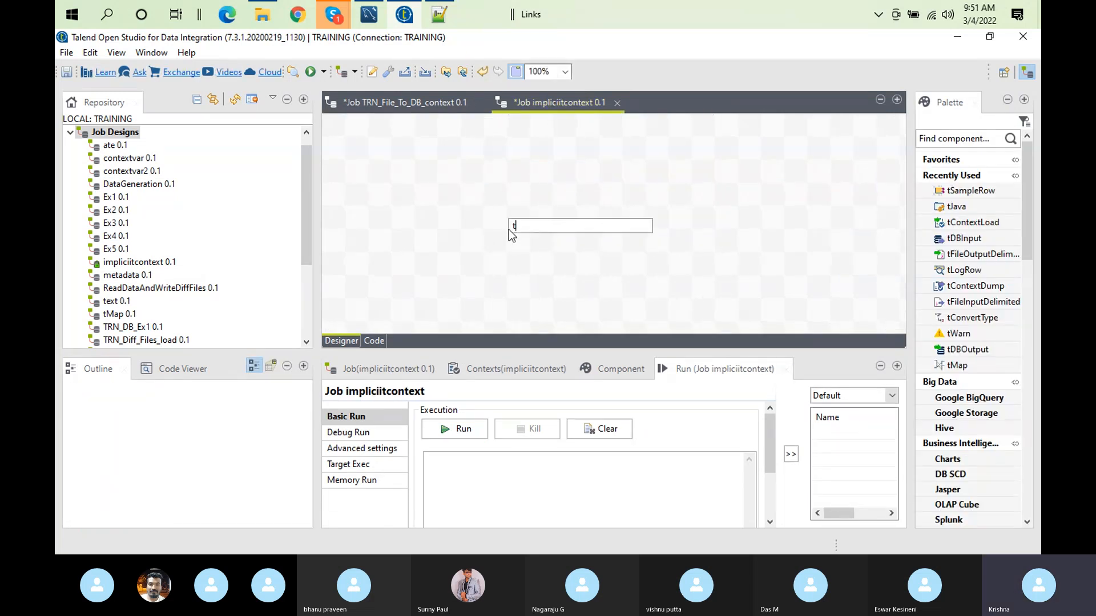
pyautogui.write('java')
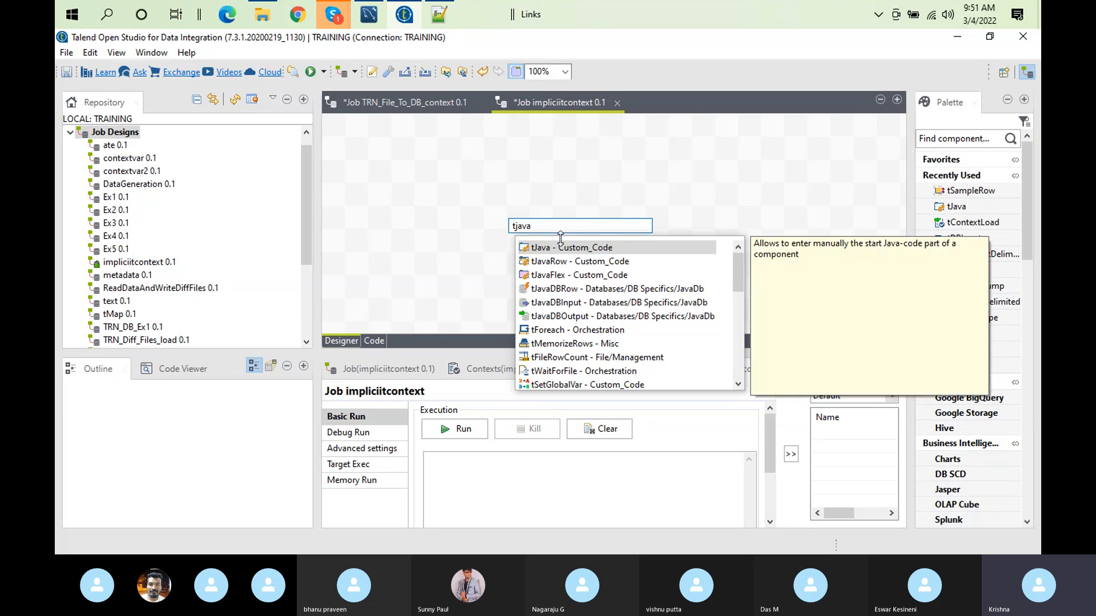
pyautogui.doubleClick(574, 252)
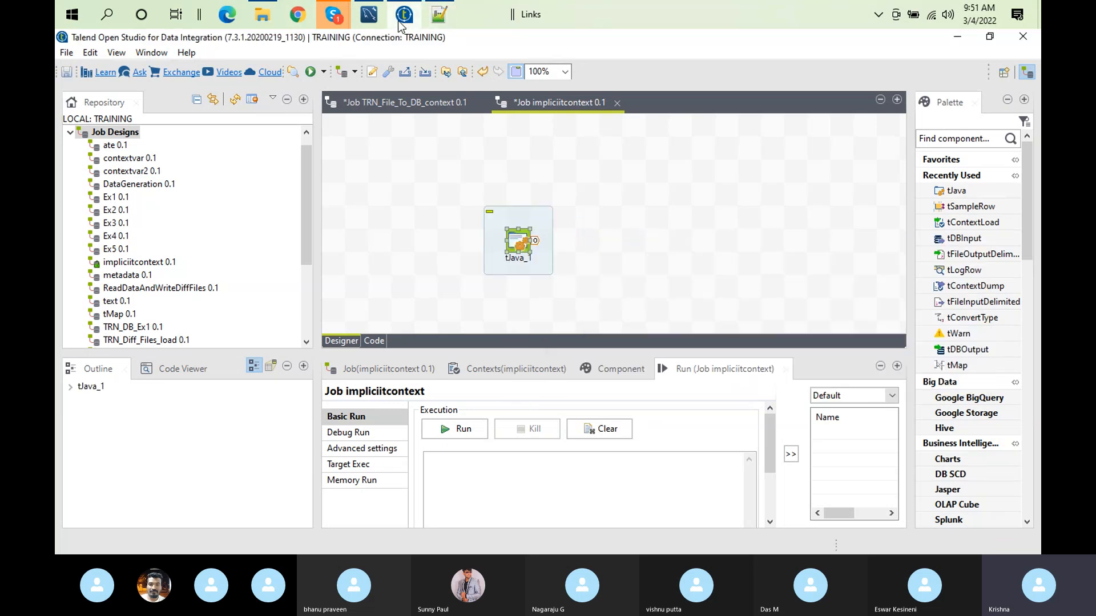
# Step: Switch to MySQL Workbench, check the keys and values in the context table's rows, and return to Talend
pyautogui.click(370, 19)
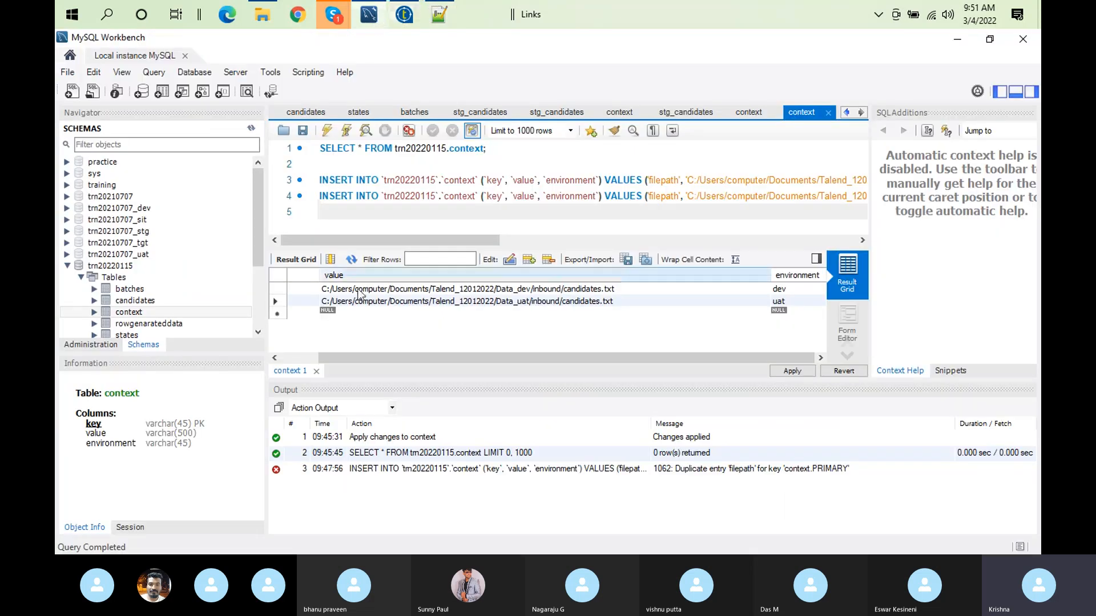
pyautogui.moveTo(328, 357); pyautogui.dragTo(288, 354)
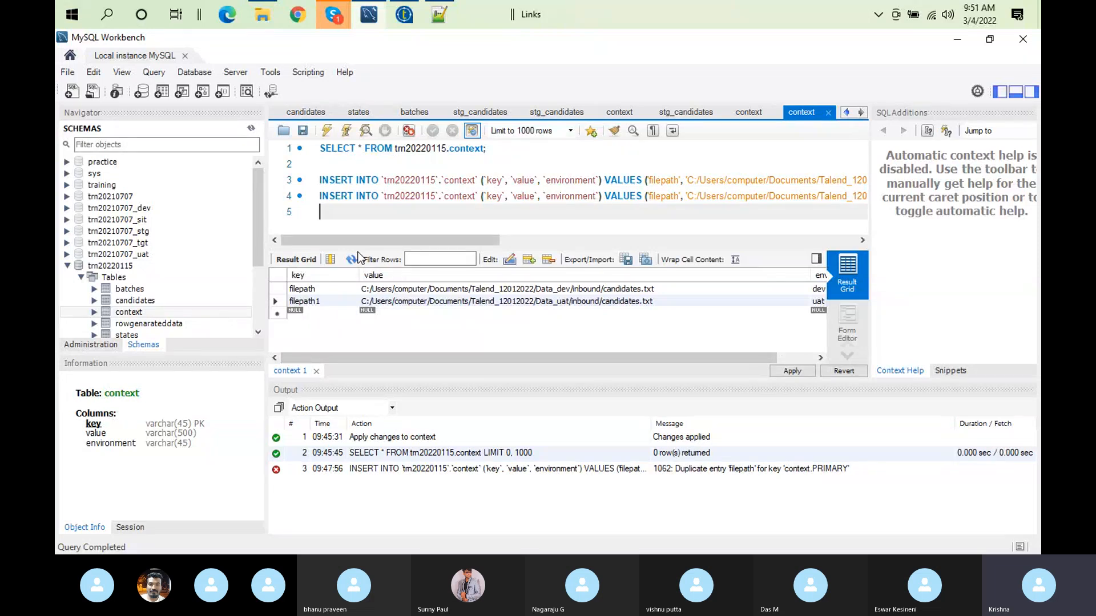
pyautogui.click(406, 18)
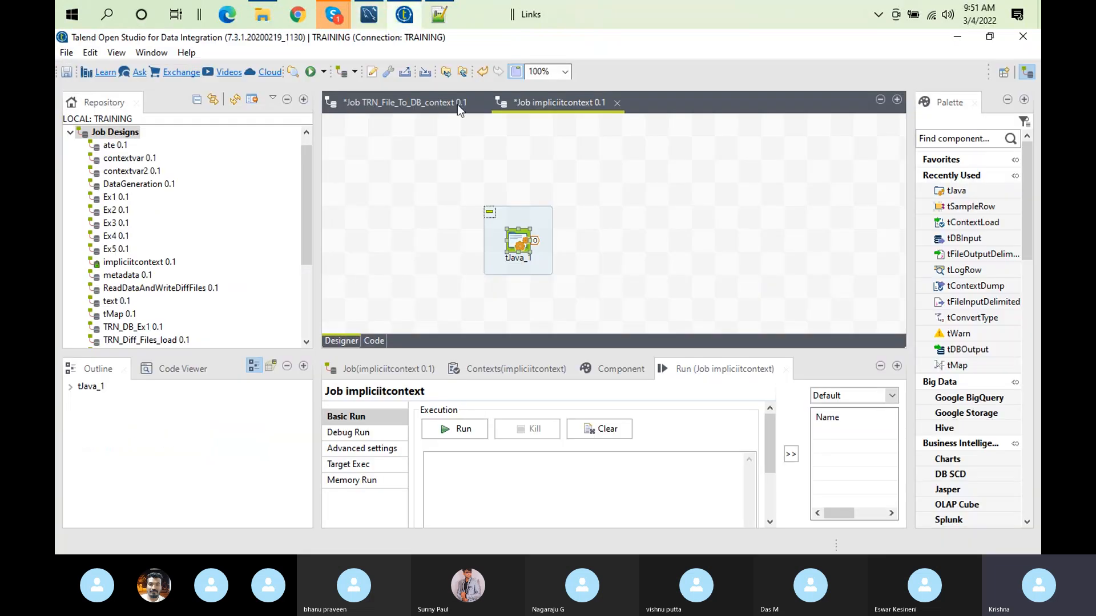
# Step: Replace tJava_1's code with System.out.println(context.filepath);
pyautogui.doubleClick(523, 251)
pyautogui.hotkey('ctrl', 'a')
pyautogui.press('BackSpace')
pyautogui.write('sy')
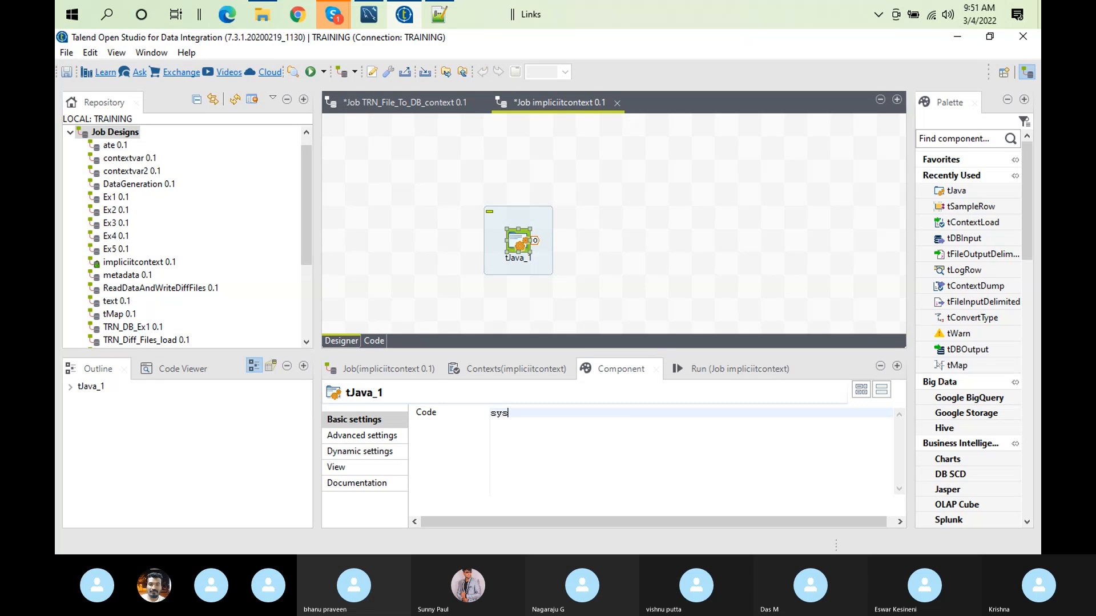
pyautogui.write('stem.')
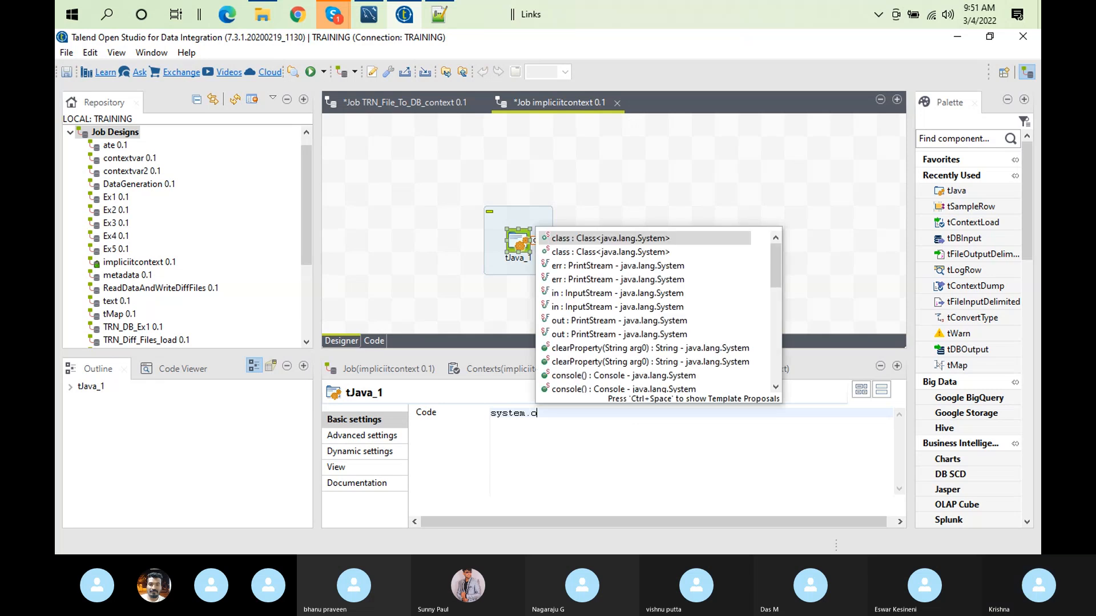
pyautogui.write('out')
pyautogui.press('Return')
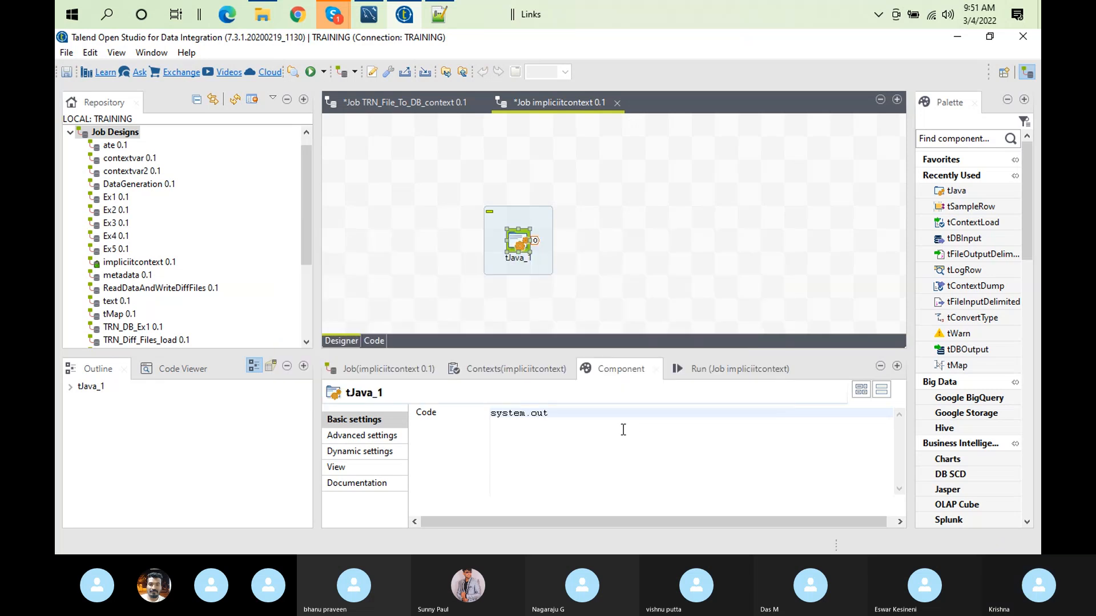
pyautogui.write('.')
pyautogui.write('p')
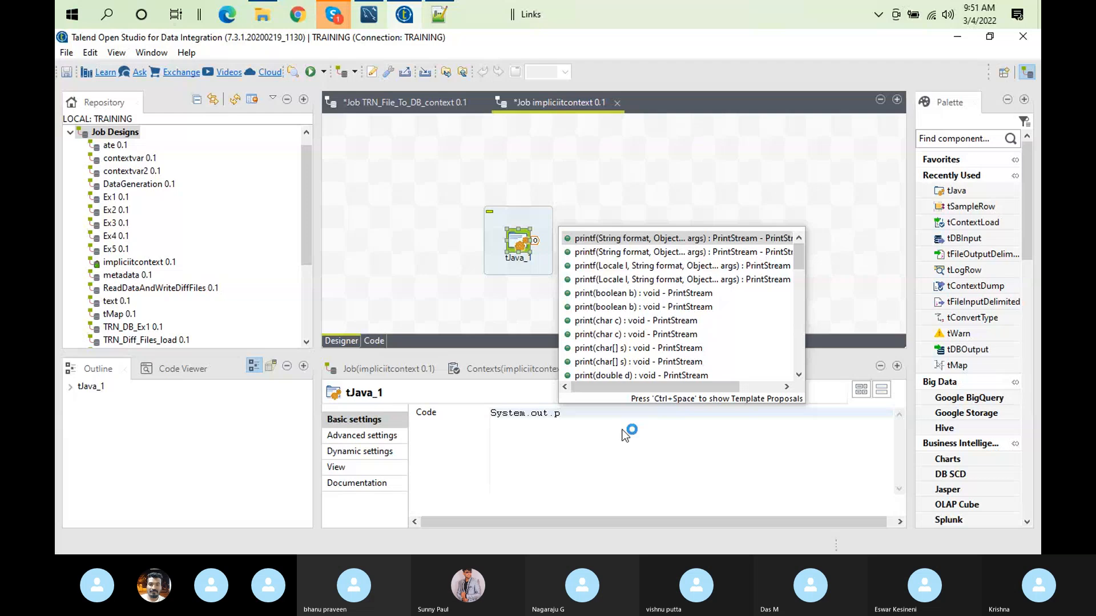
pyautogui.write('rintl')
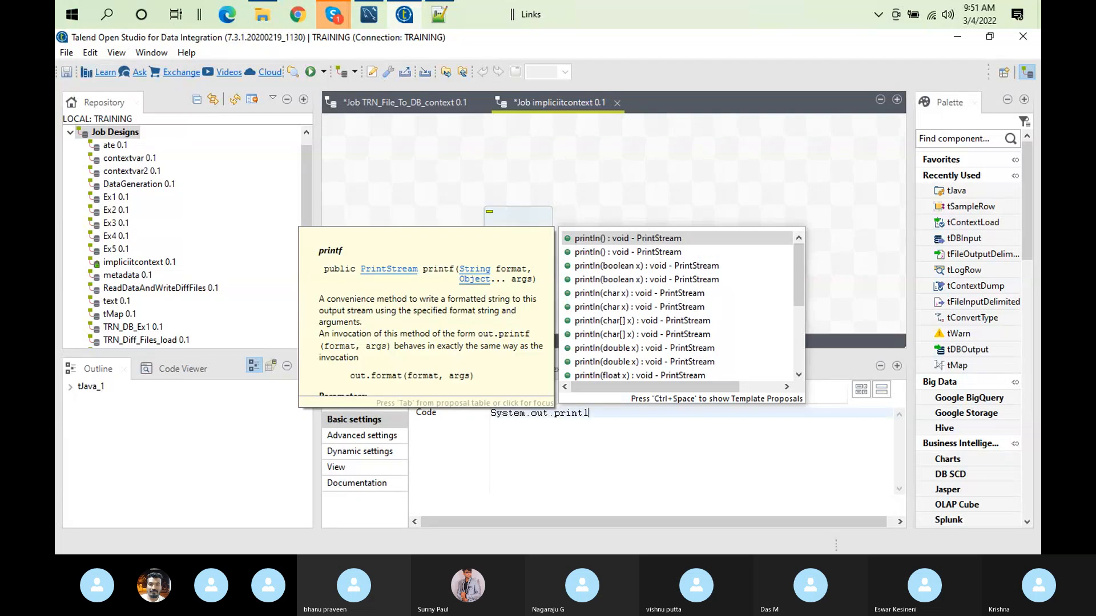
pyautogui.write('n(context')
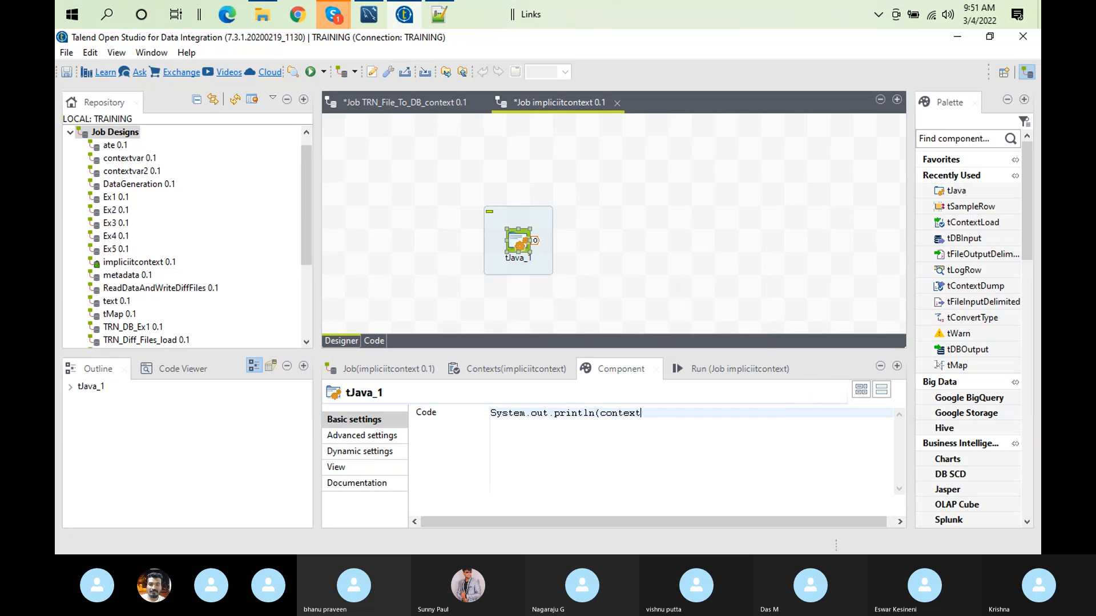
pyautogui.write('.')
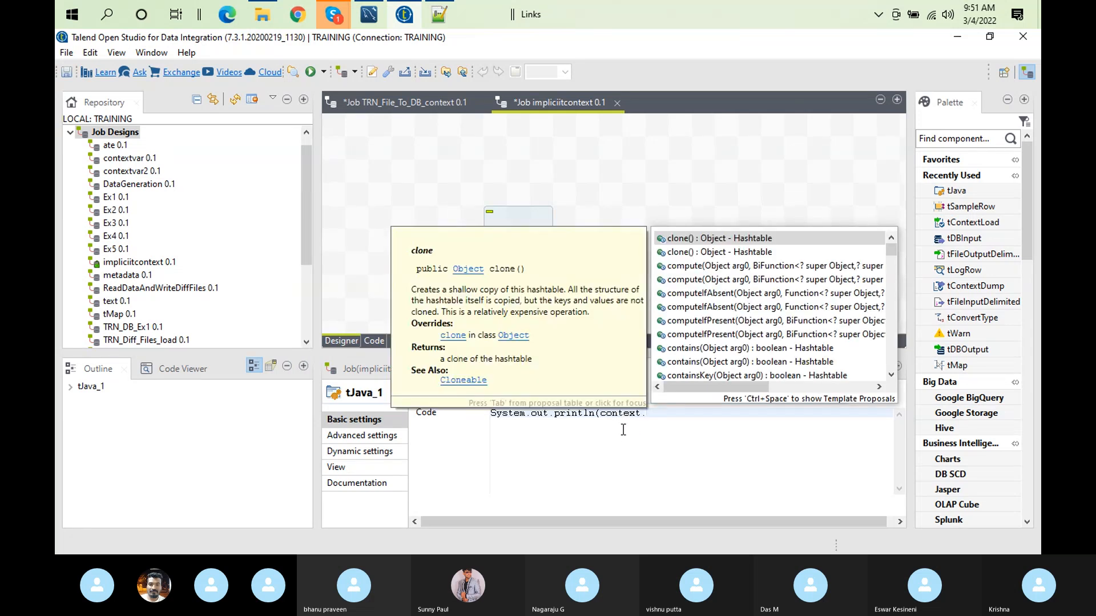
pyautogui.write('fil')
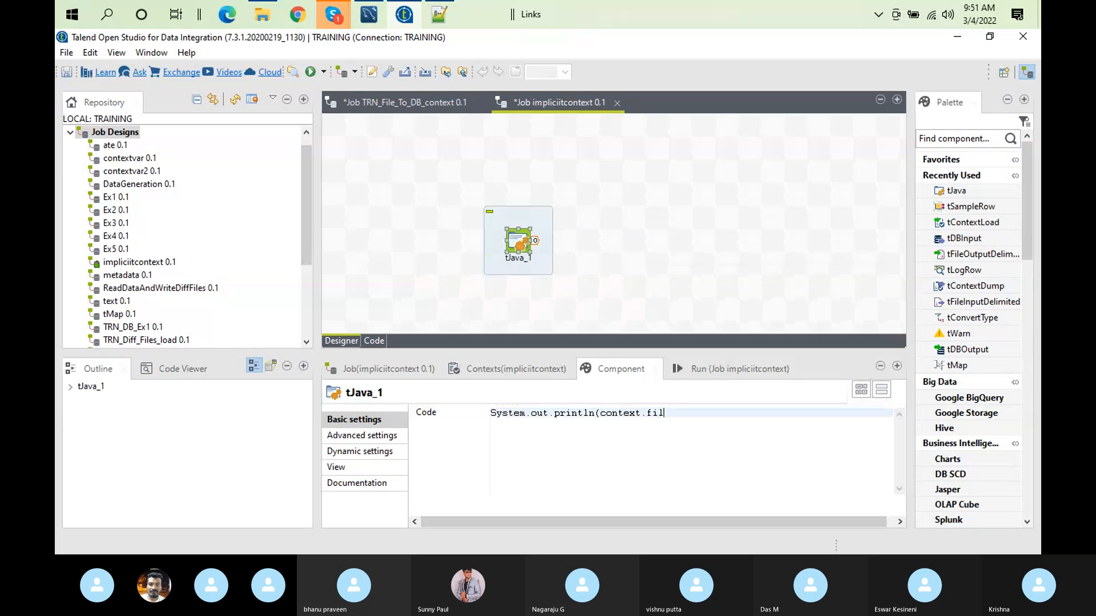
pyautogui.write('epath);')
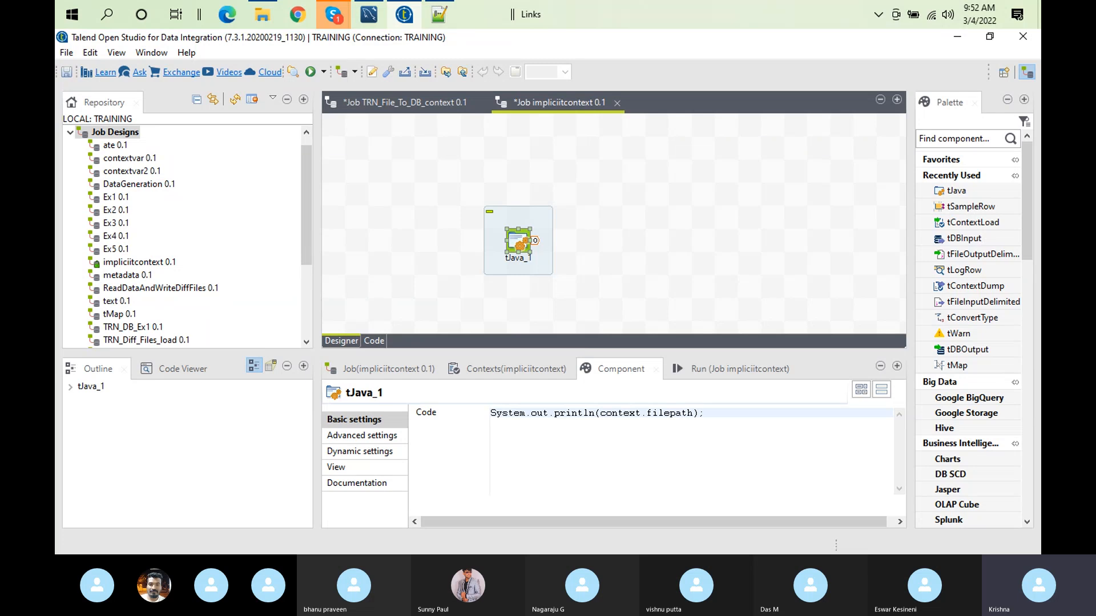
# Step: Duplicate the println line in tJava_1's code and change the copy's variable to context.filepath1
pyautogui.hotkey('ctrl', 'a')
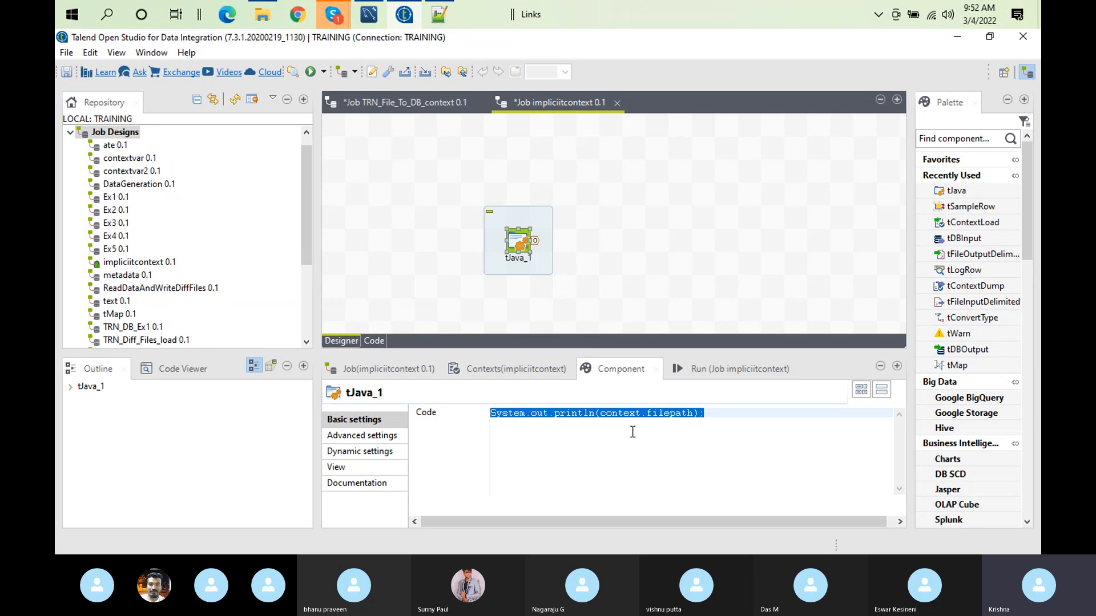
pyautogui.hotkey('ctrl', 'c')
pyautogui.click(780, 414)
pyautogui.press('Return')
pyautogui.hotkey('ctrl', 'v')
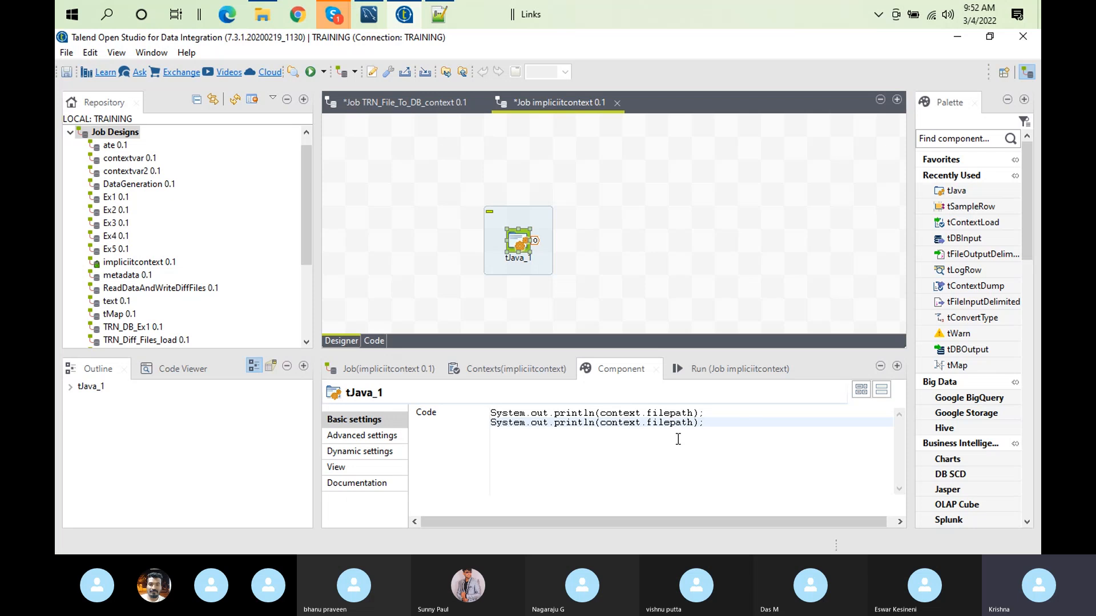
pyautogui.write('1')
# Step: Check the impliciitcontext job's context variables and try to run the job in the Default context
pyautogui.click(472, 368)
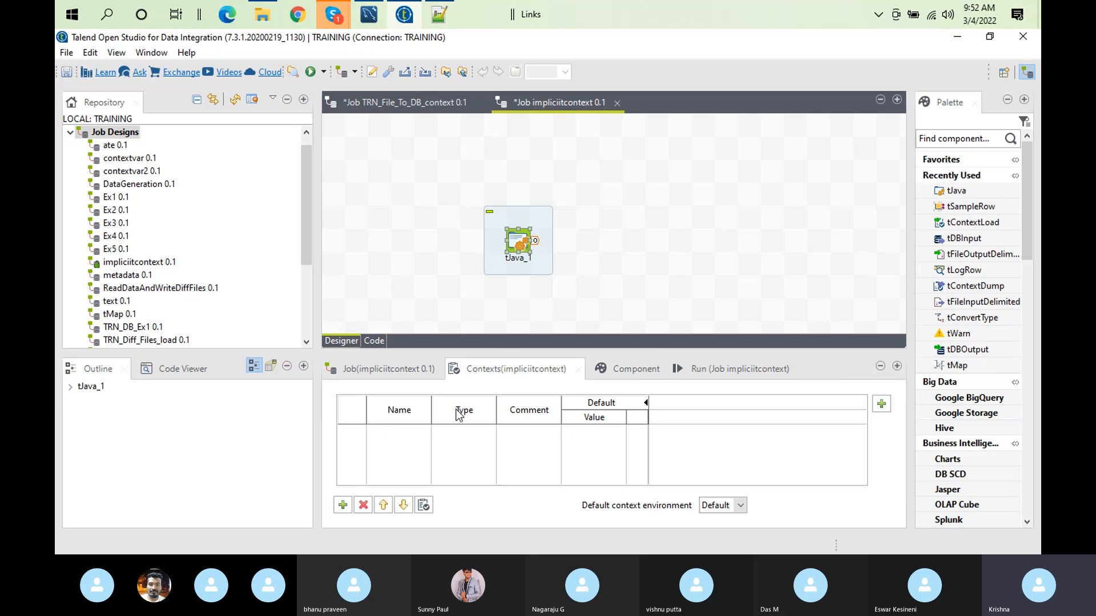
pyautogui.click(713, 375)
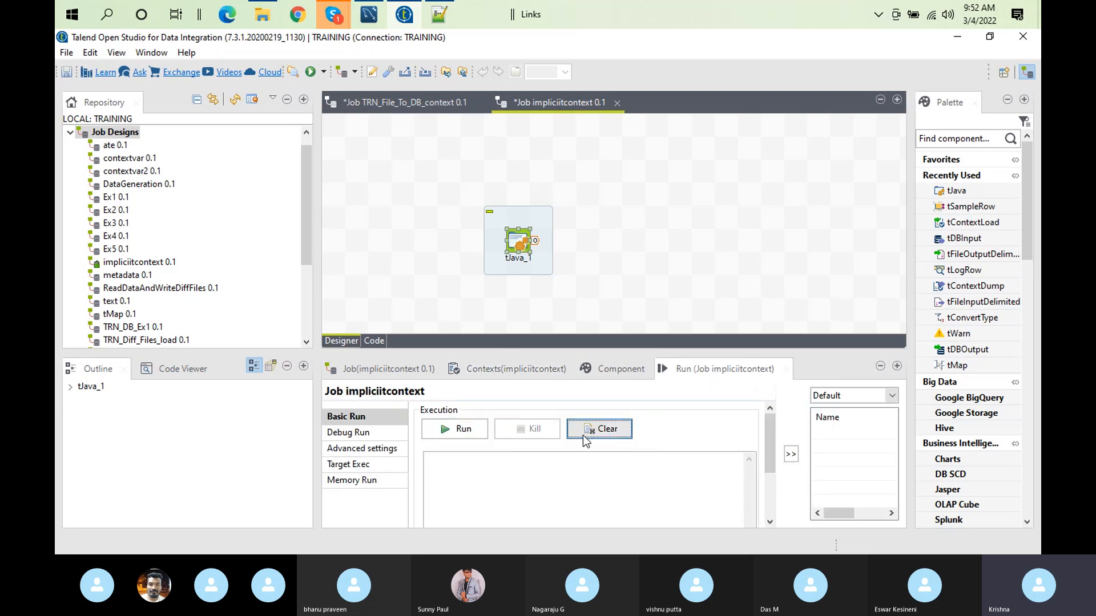
pyautogui.click(457, 429)
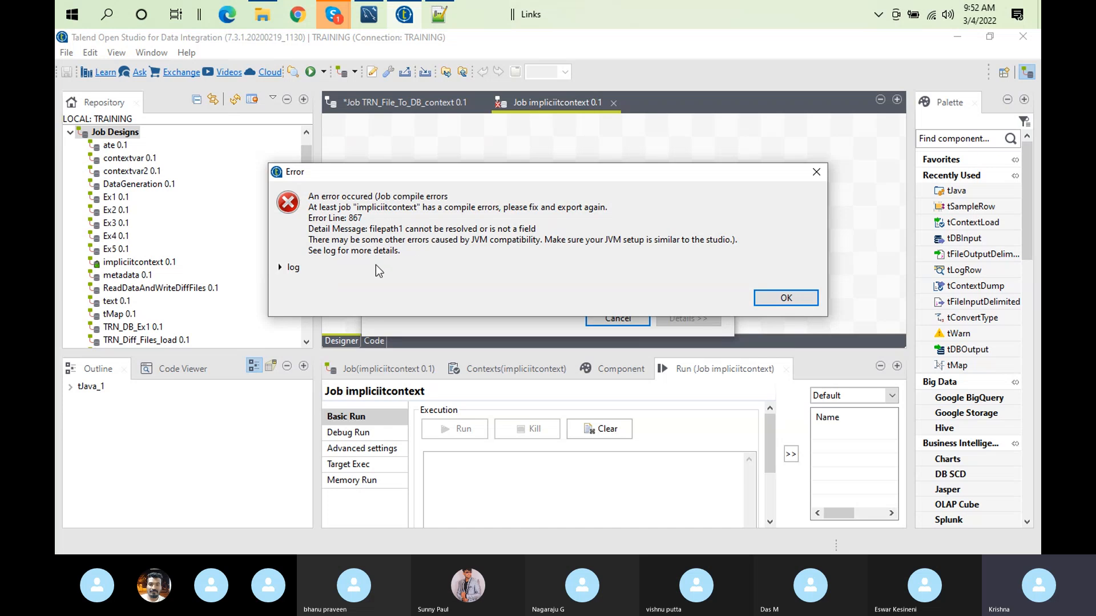
pyautogui.click(797, 299)
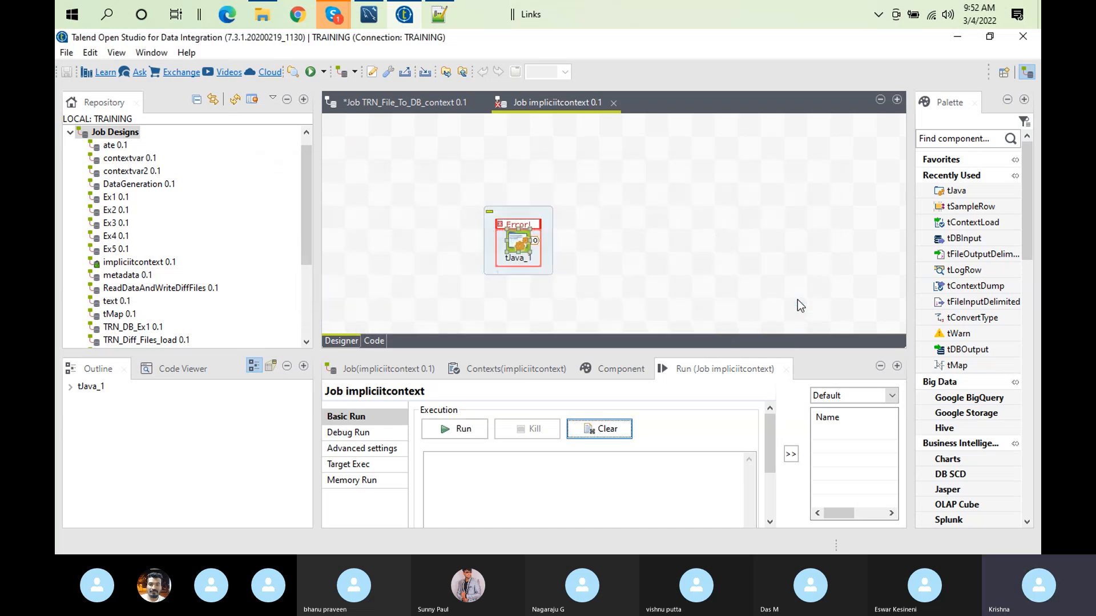
# Step: Add a String context variable named filepath to the impliciitcontext job, leaving its value empty
pyautogui.click(511, 370)
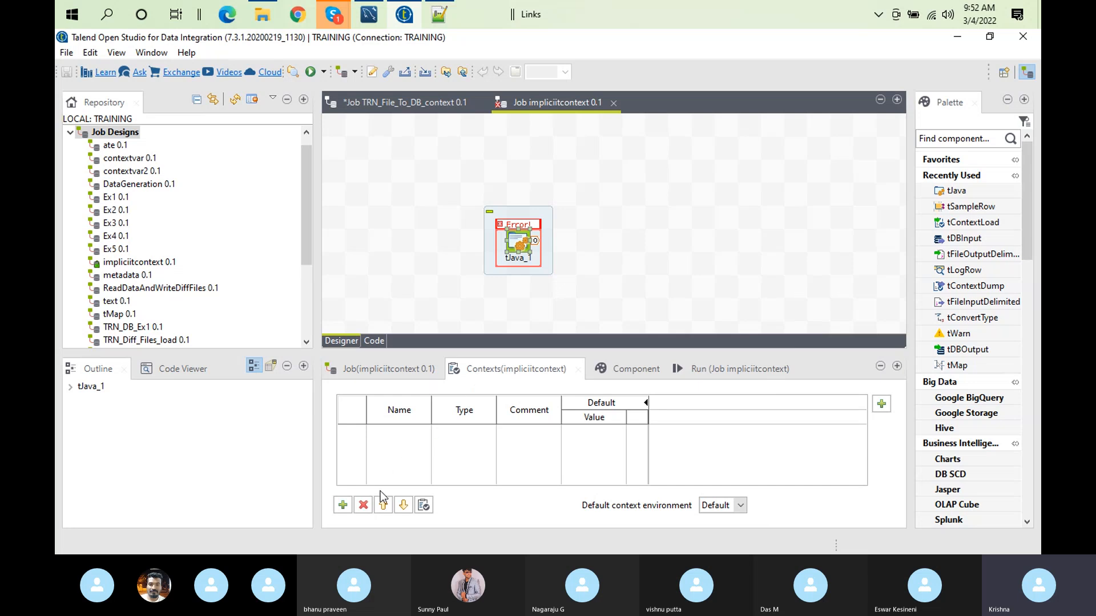
pyautogui.click(341, 506)
pyautogui.click(394, 437)
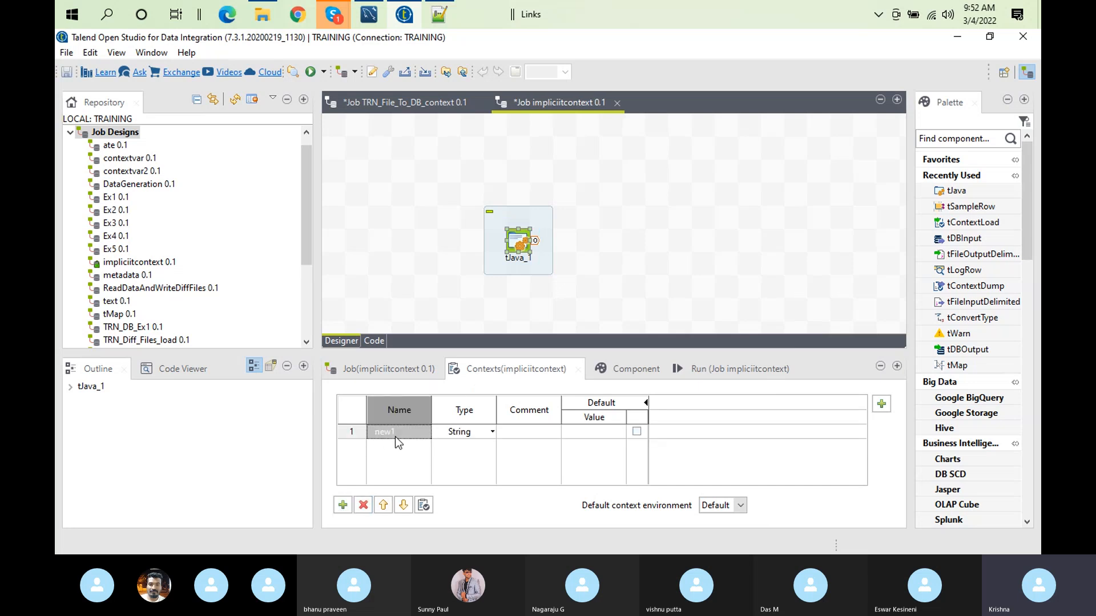
pyautogui.write('file')
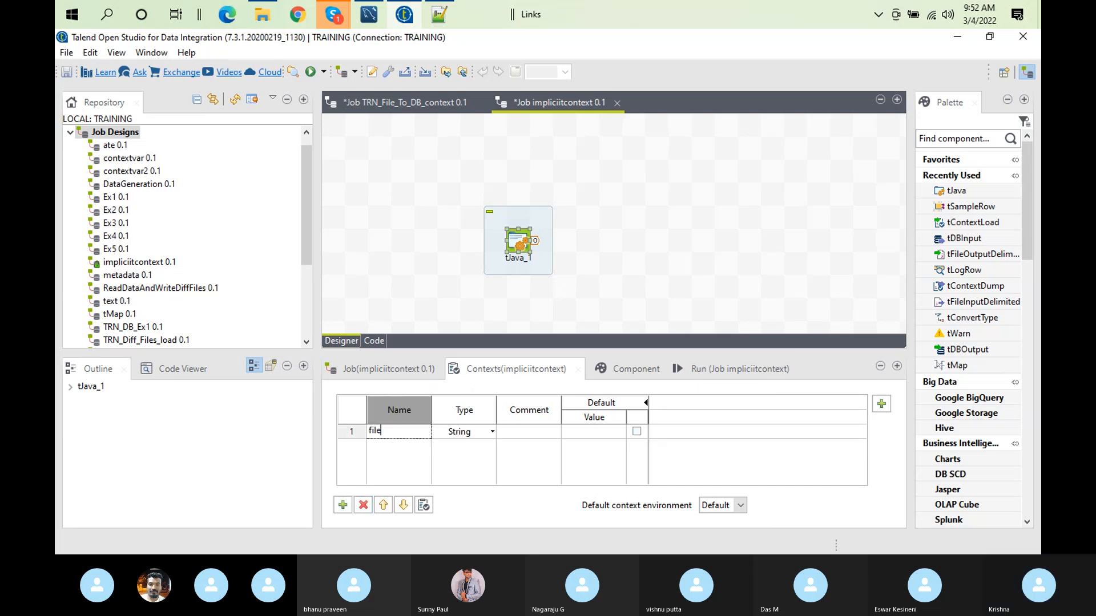
pyautogui.write('path')
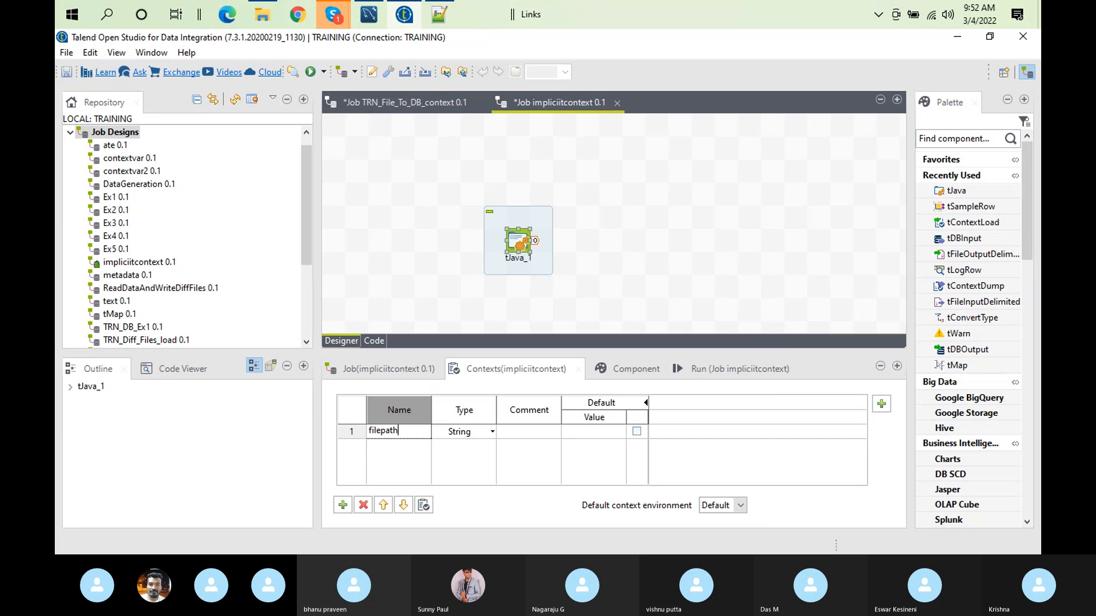
pyautogui.click(416, 475)
# Step: Add a second String context variable named filepath1 to the job, leaving its value empty
pyautogui.click(342, 505)
pyautogui.click(398, 443)
pyautogui.write('f')
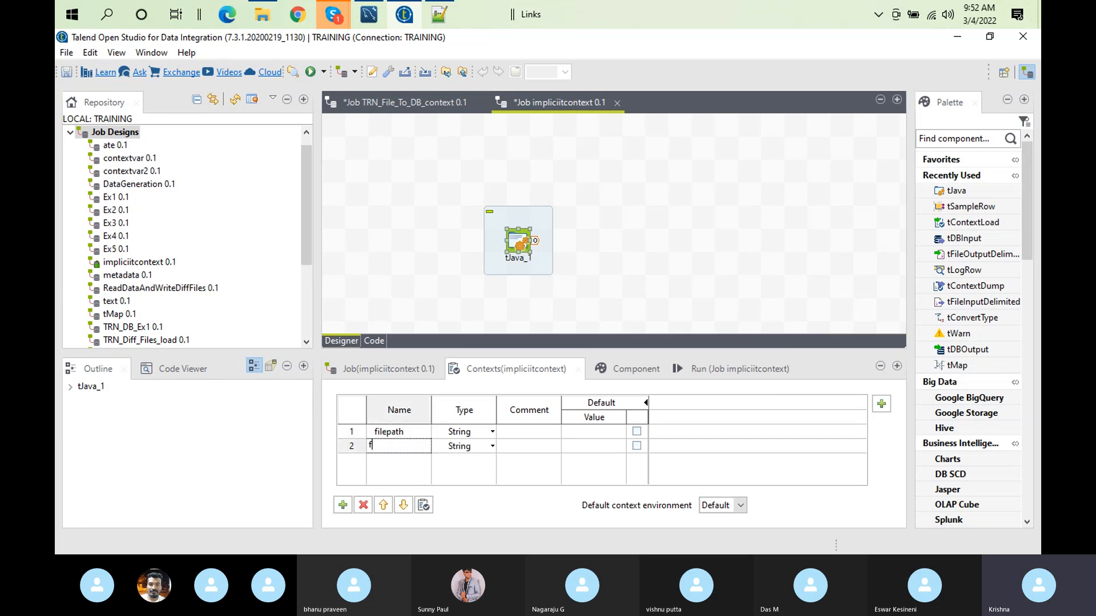
pyautogui.write('ilepath1')
pyautogui.press('Return')
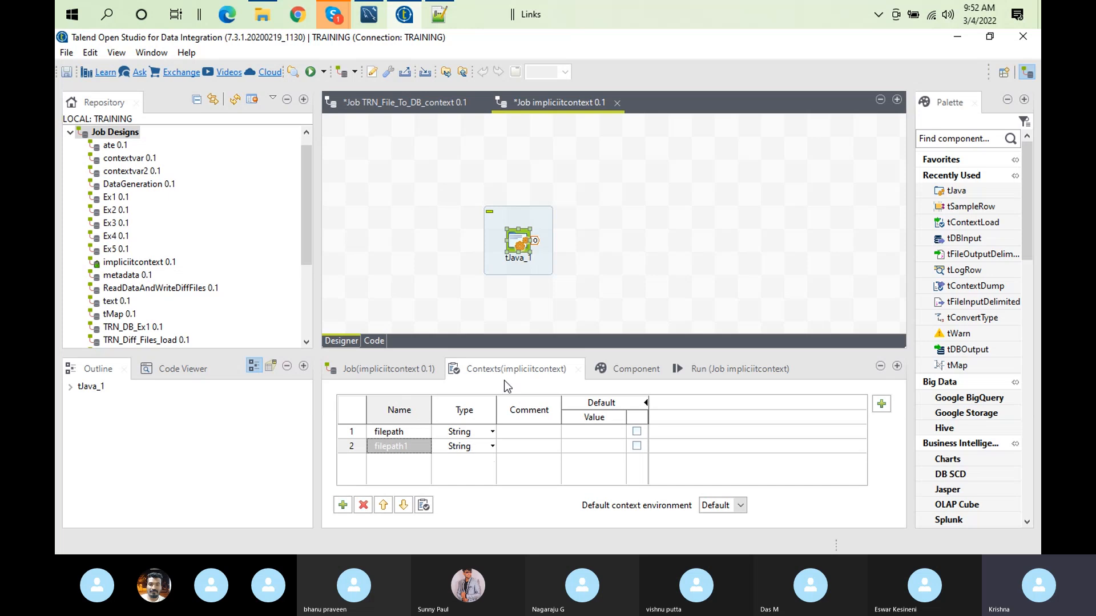
# Step: Clear the run console and run the impliciitcontext job in the Default context
pyautogui.click(718, 371)
pyautogui.click(617, 434)
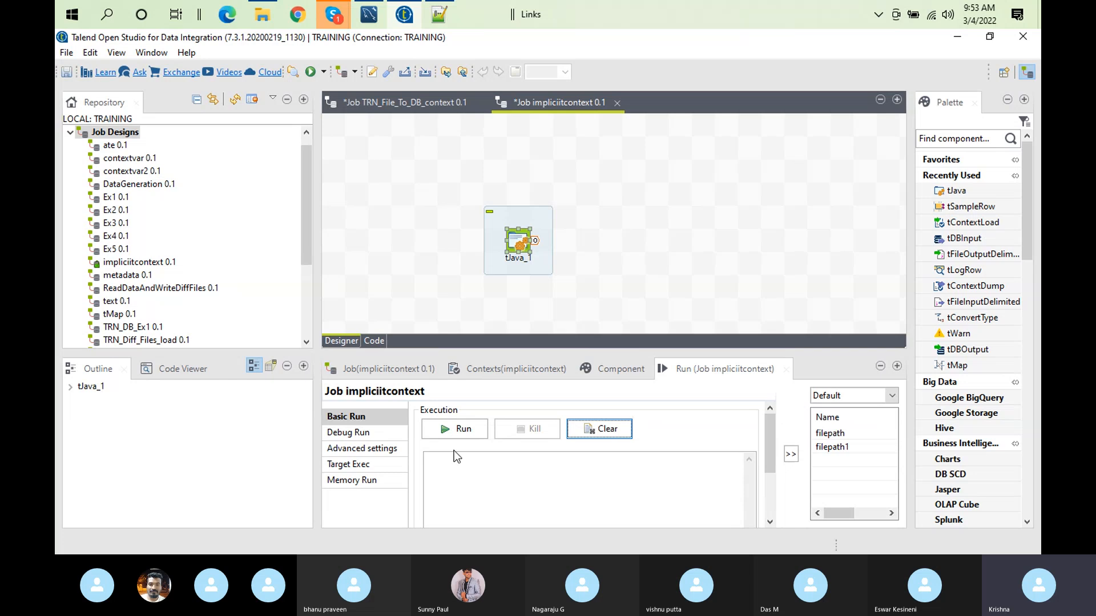
pyautogui.click(460, 429)
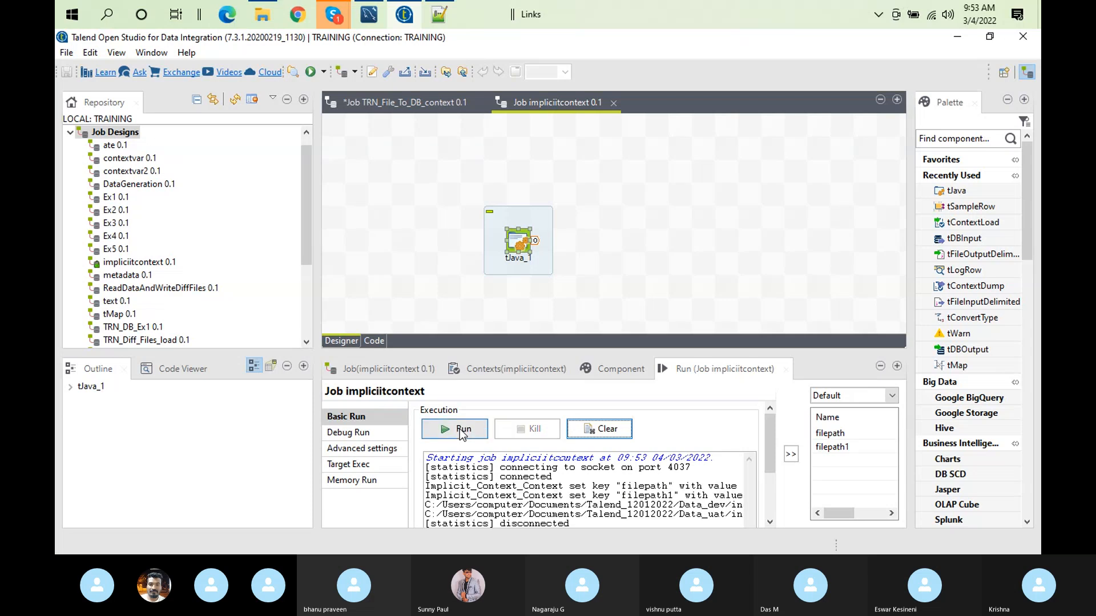
# Step: Enlarge the run output to examine the printed filepath and filepath1 values, and restore the normal layout
pyautogui.doubleClick(695, 367)
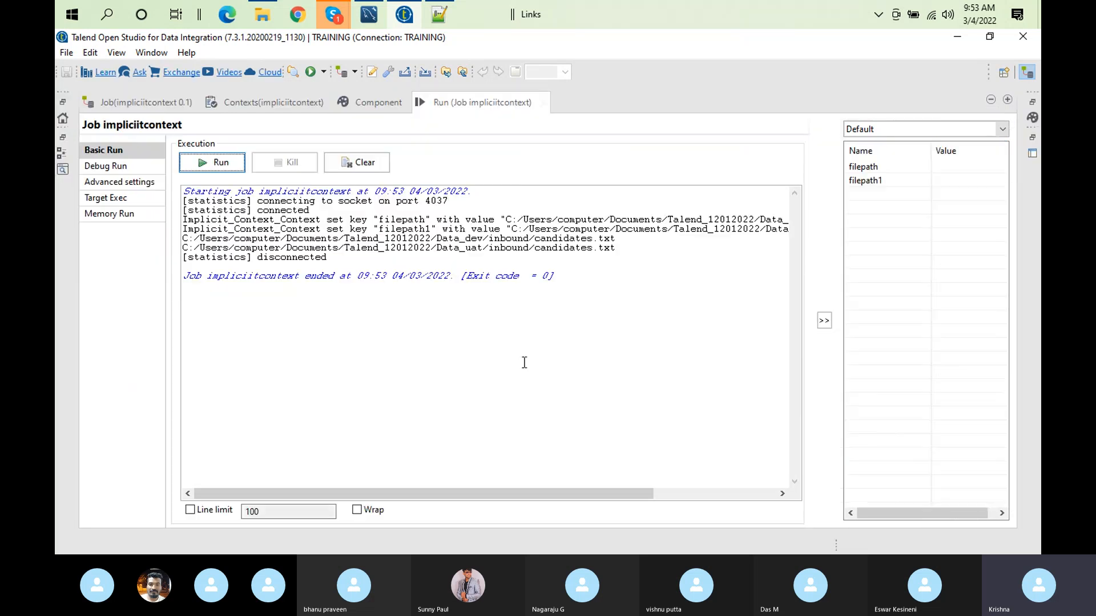
pyautogui.doubleClick(461, 239)
pyautogui.click(461, 257)
pyautogui.doubleClick(461, 256)
pyautogui.doubleClick(456, 248)
pyautogui.click(450, 238)
pyautogui.moveTo(450, 239); pyautogui.dragTo(513, 253)
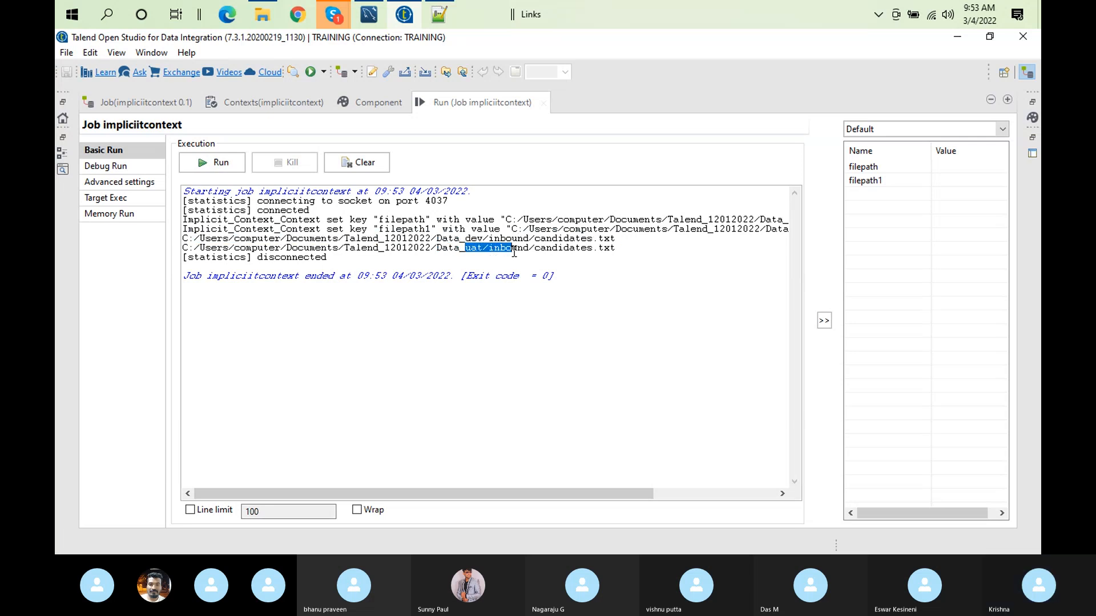
pyautogui.doubleClick(500, 109)
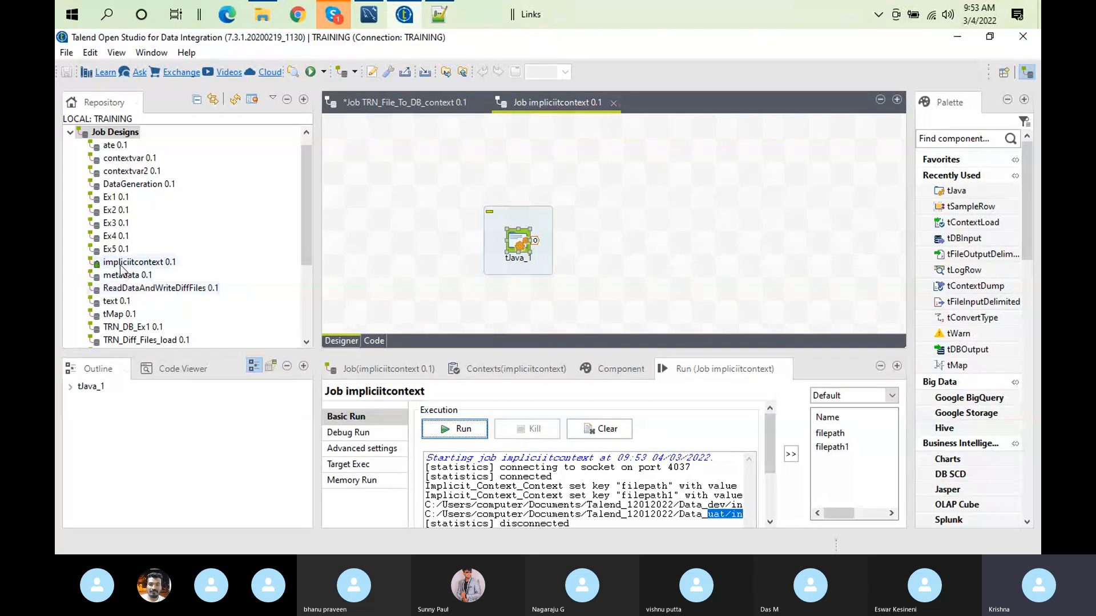
# Step: Open the Ex5 job, examine its Stats & Logs project settings and tFileInputDelimited_1's basic settings, and close the job
pyautogui.click(115, 249)
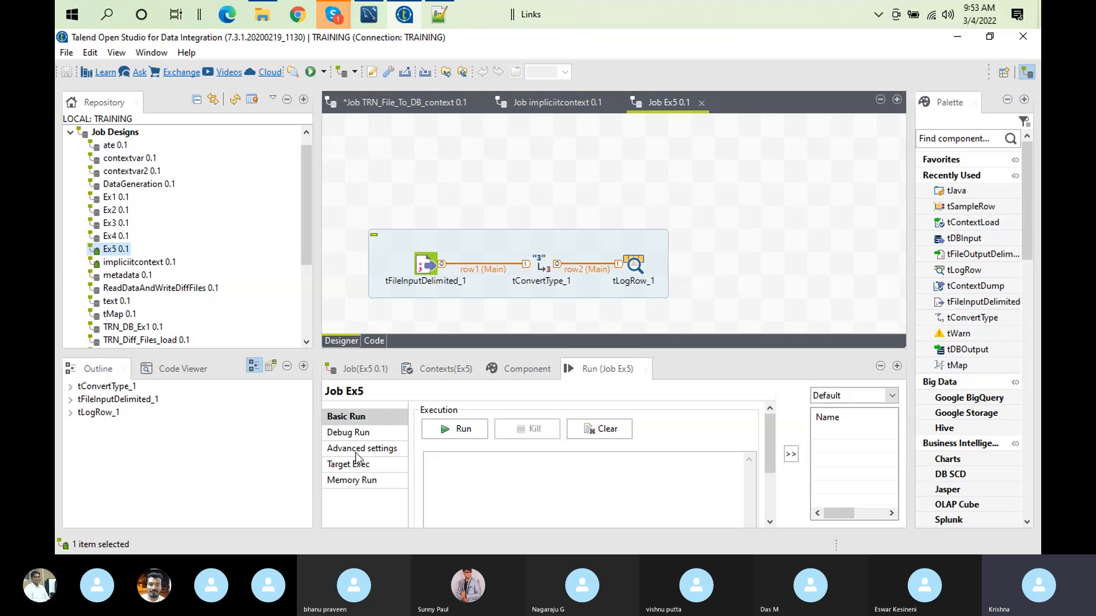
pyautogui.click(353, 371)
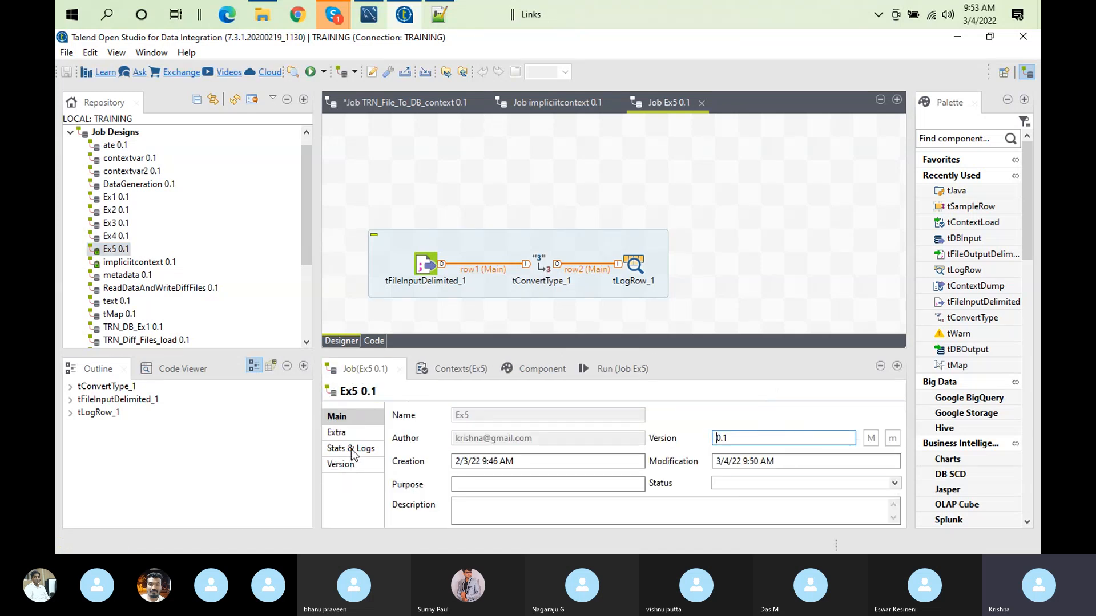
pyautogui.click(351, 449)
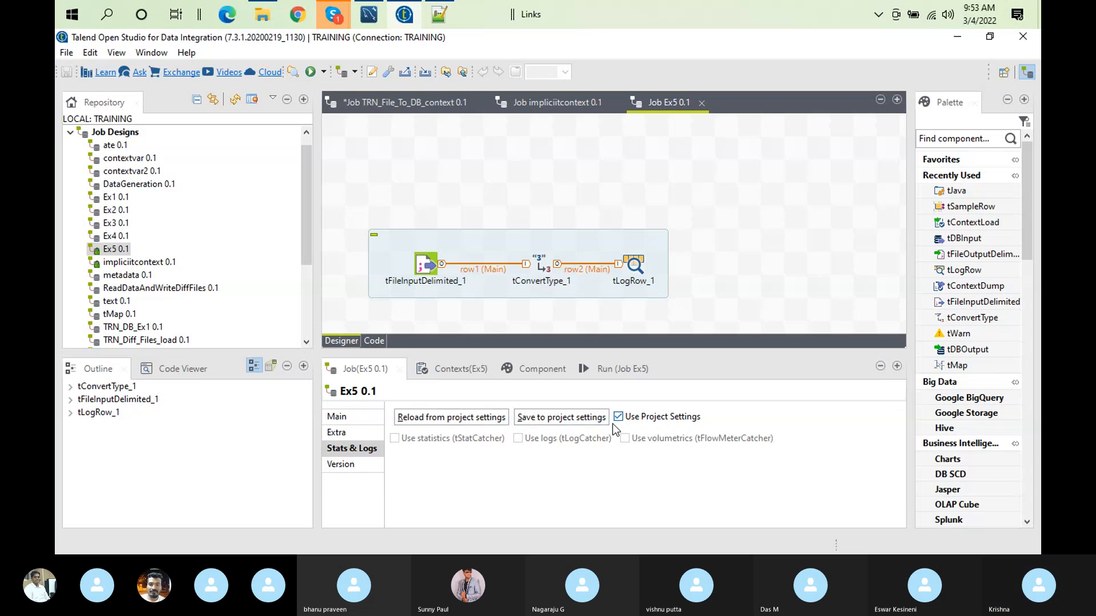
pyautogui.doubleClick(419, 267)
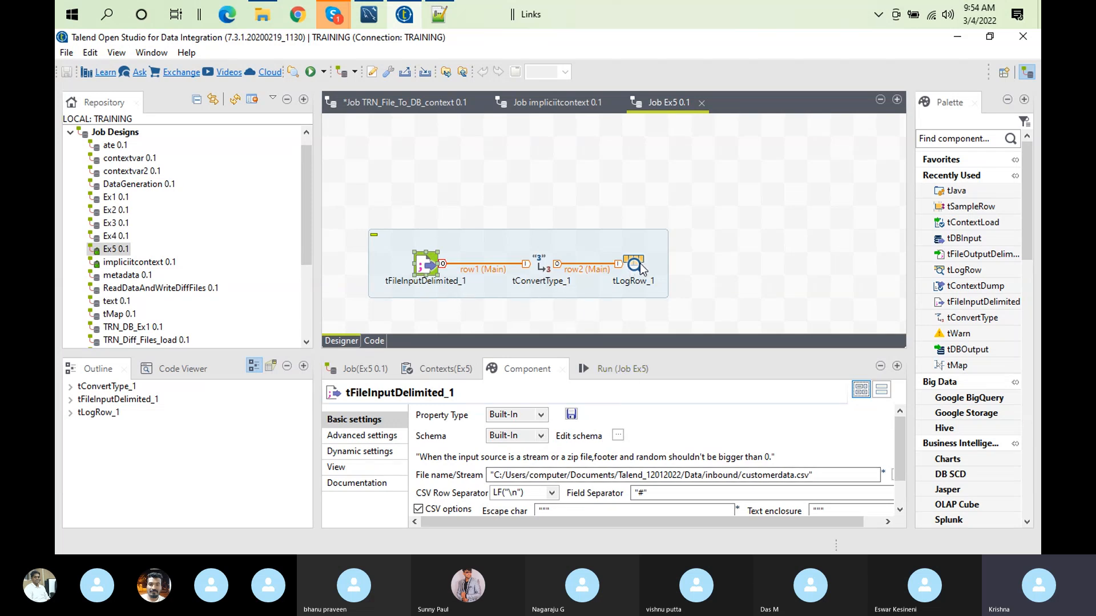
pyautogui.click(351, 363)
pyautogui.click(357, 449)
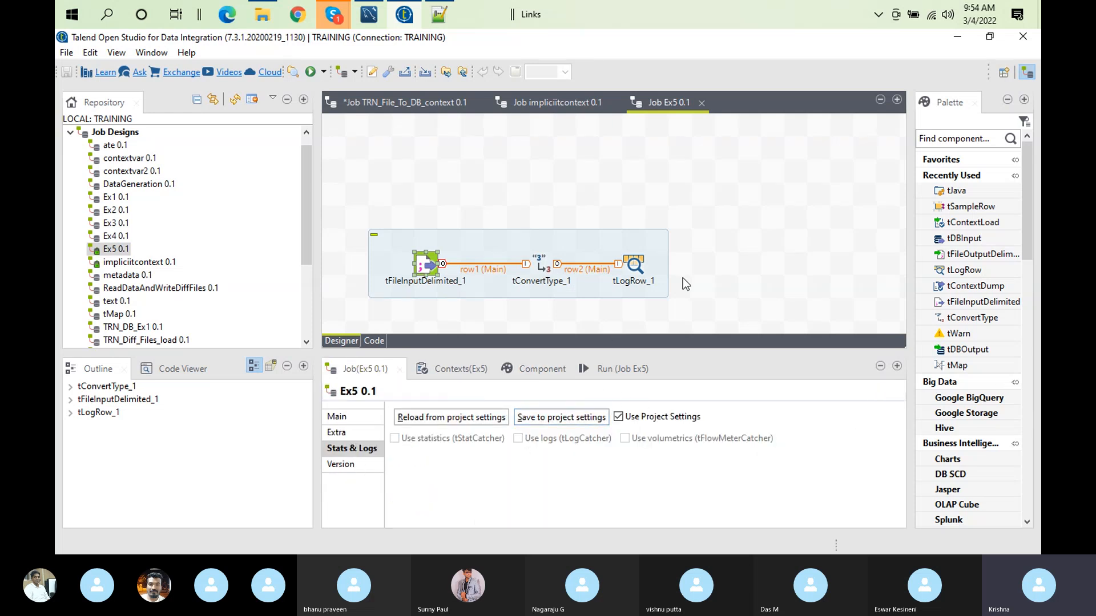
pyautogui.click(701, 102)
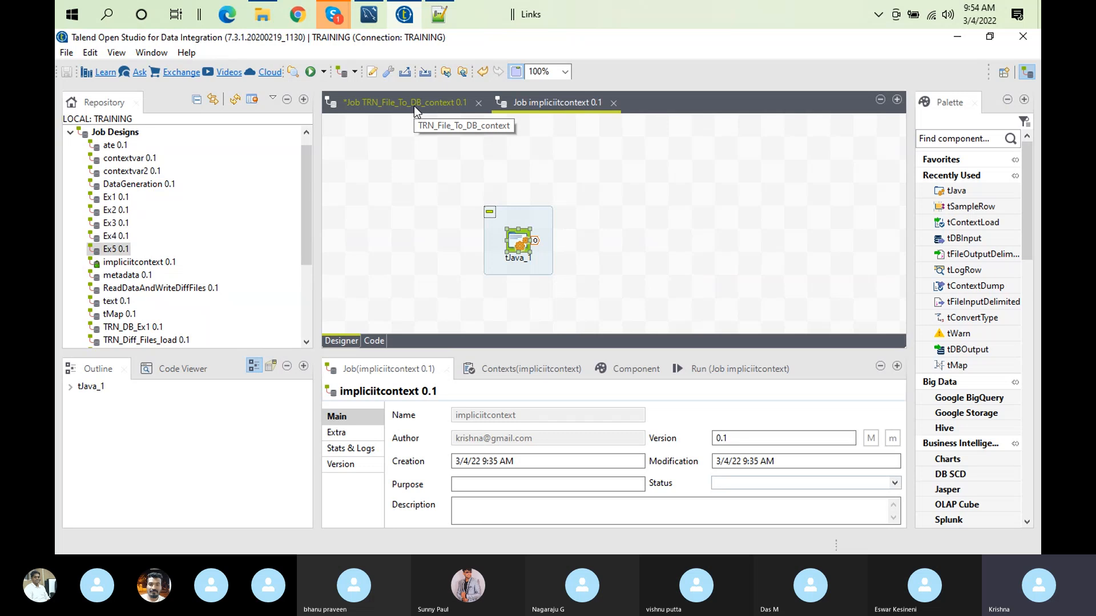
# Step: Switch to the TRN_File_To_DB_context job and examine the deactivated file and database context-loading components and their basic settings
pyautogui.click(413, 105)
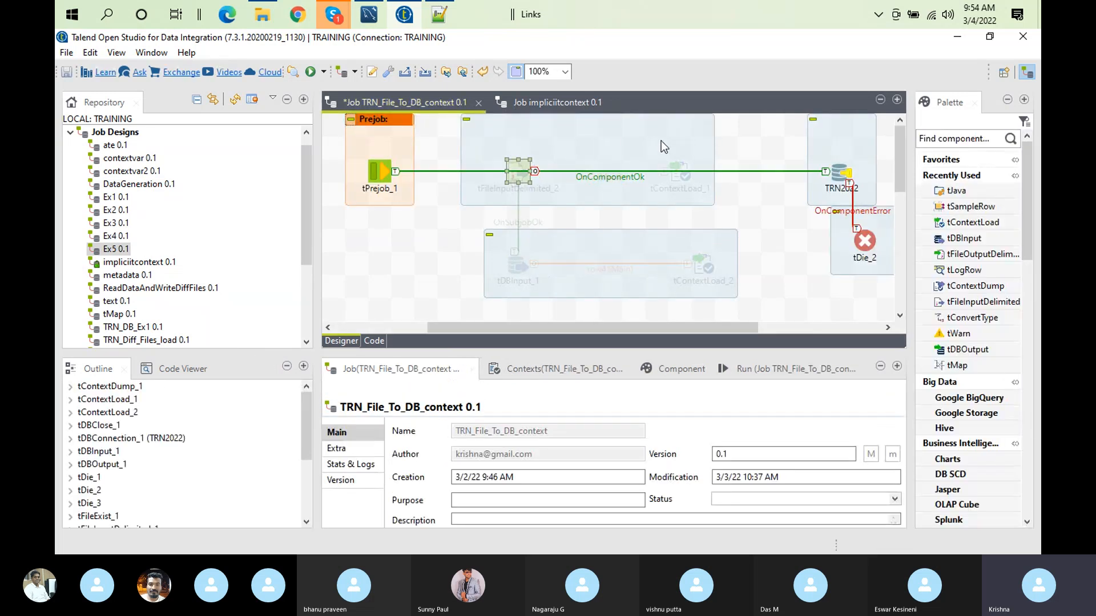
pyautogui.click(676, 156)
pyautogui.click(681, 170)
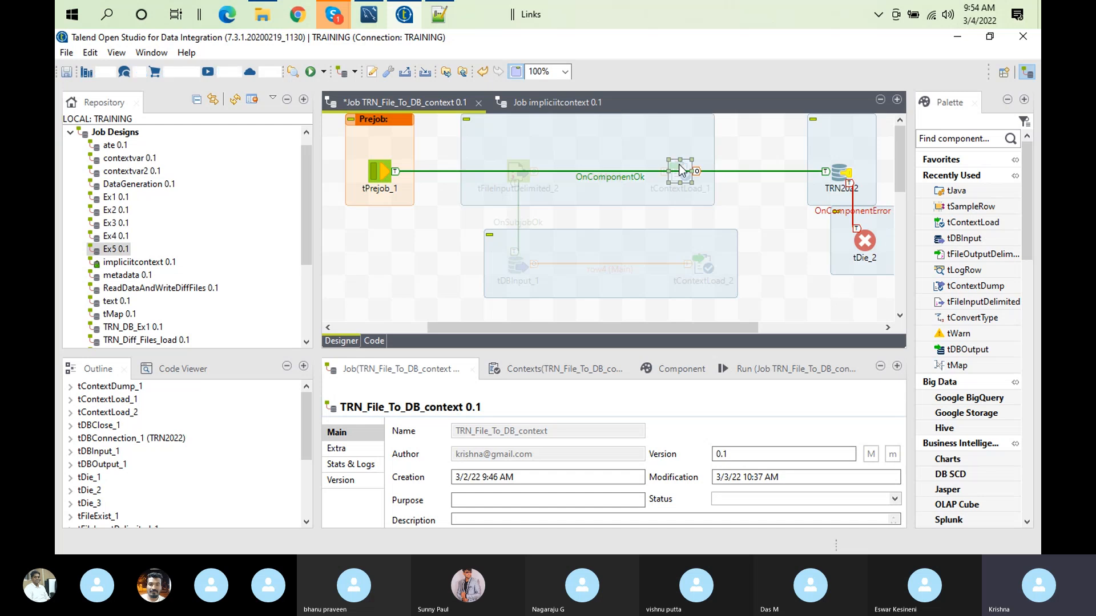
pyautogui.click(522, 272)
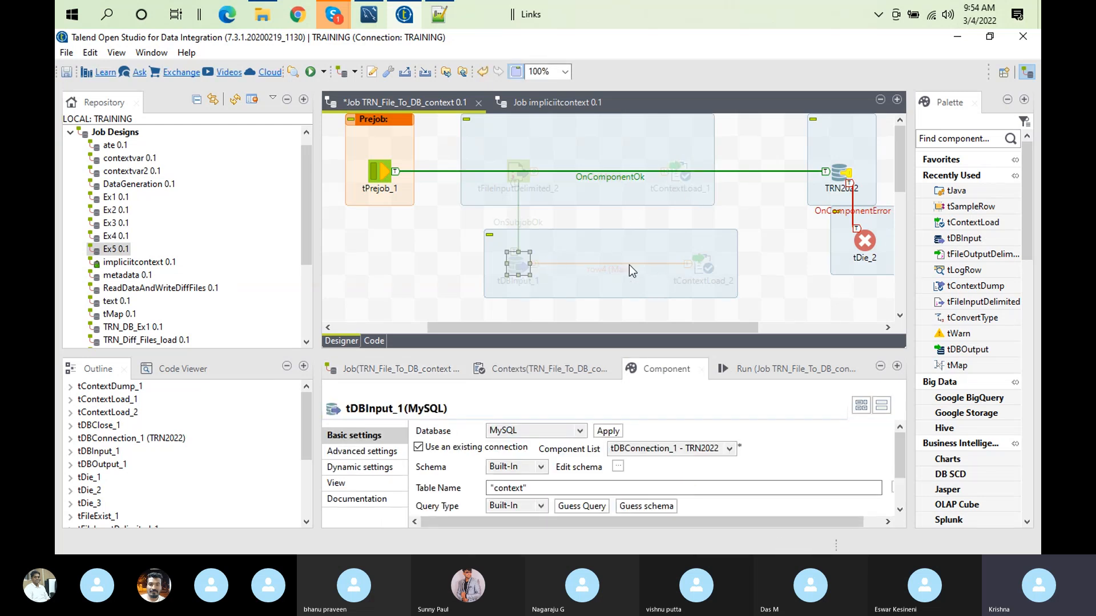
pyautogui.click(716, 262)
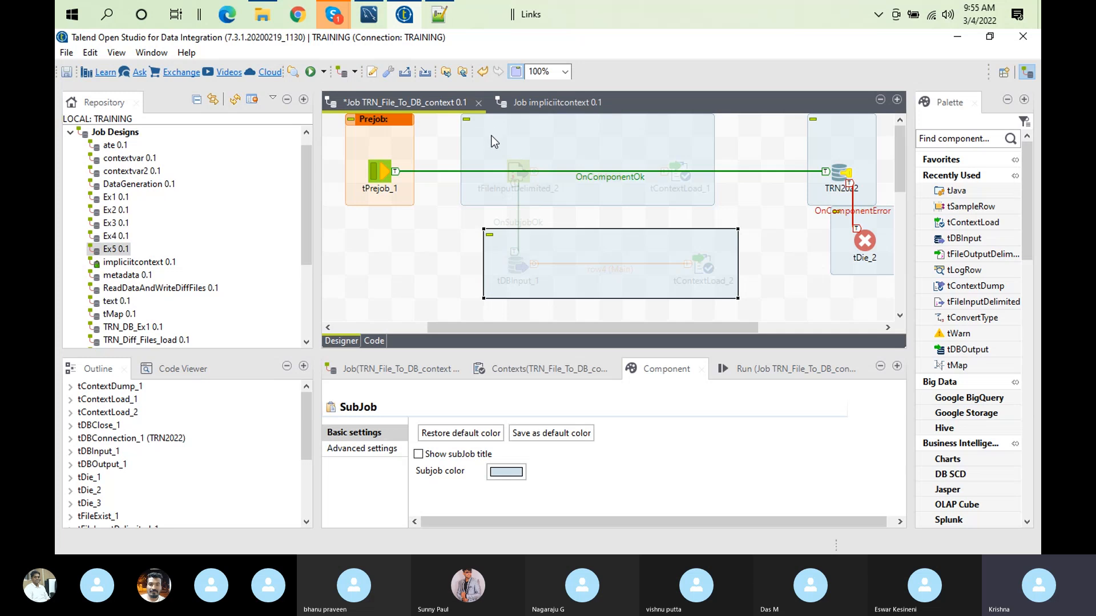
pyautogui.click(527, 162)
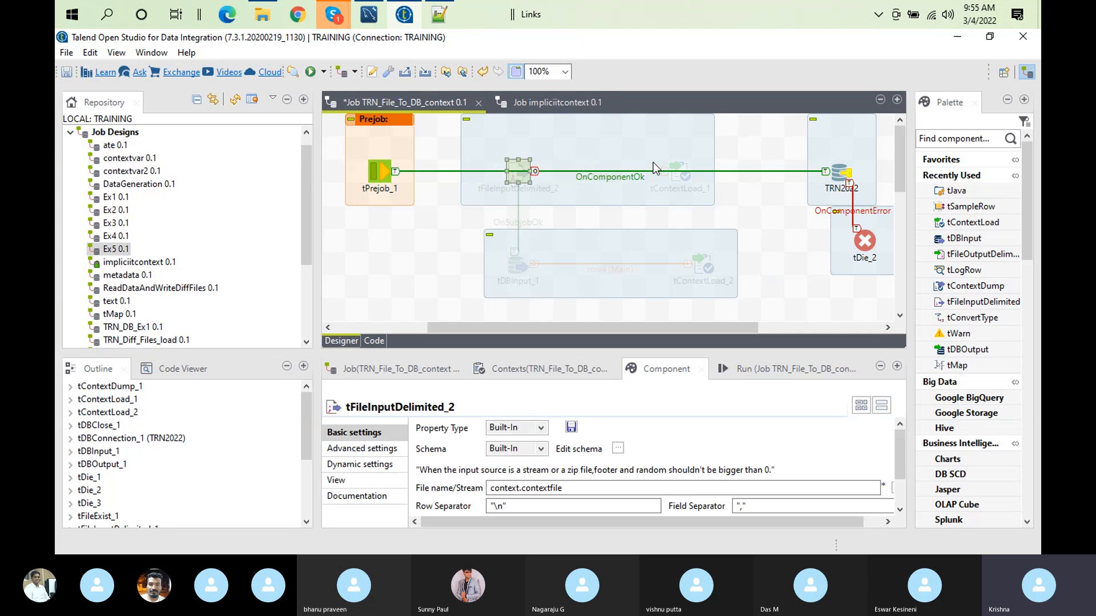
pyautogui.click(676, 162)
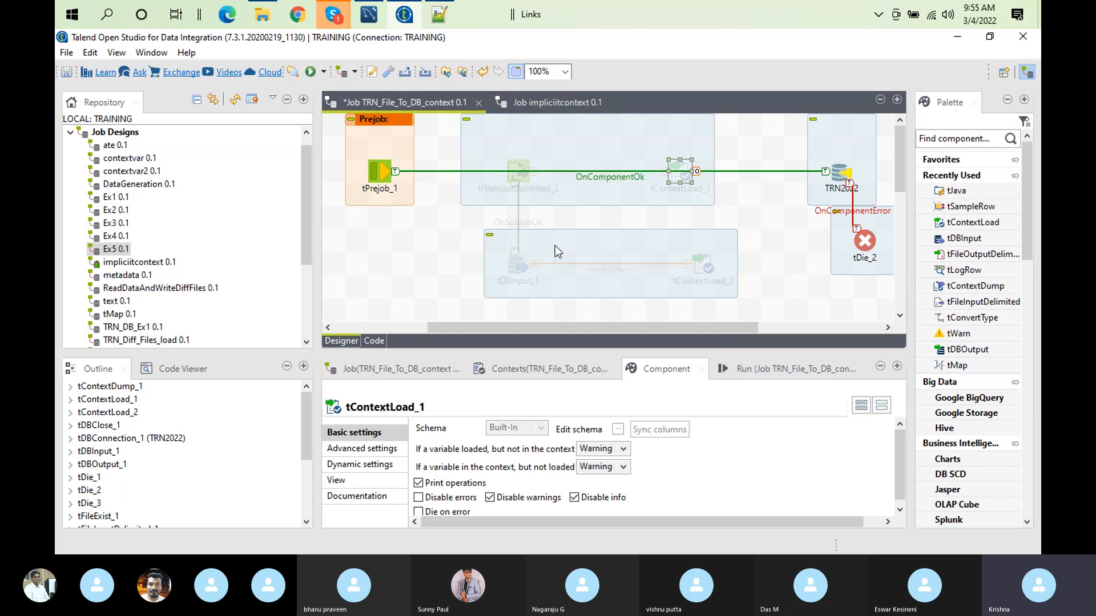
# Step: Look over the job's main flow from the tFileExist_1 check to tDBOutput_1 and return to the prejob section
pyautogui.moveTo(900, 135); pyautogui.dragTo(907, 186)
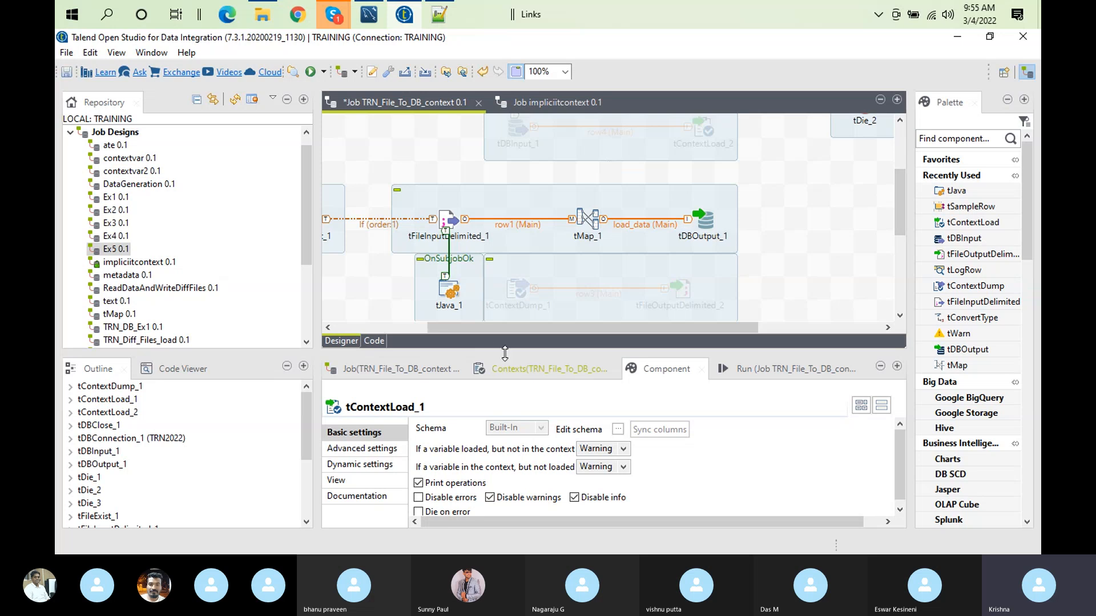
pyautogui.moveTo(484, 330); pyautogui.dragTo(414, 331)
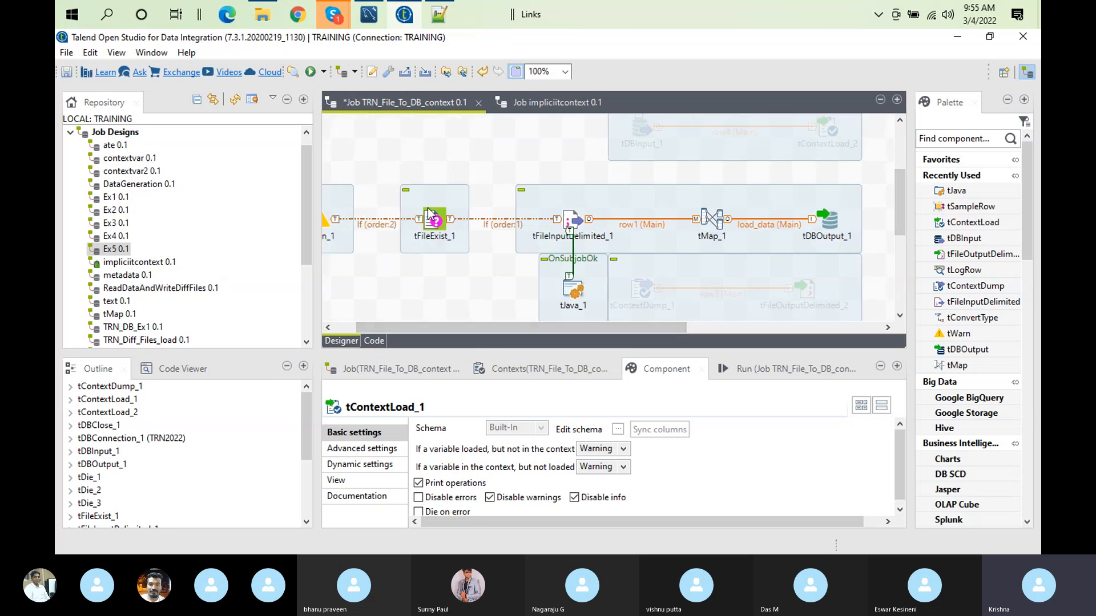
pyautogui.moveTo(901, 200); pyautogui.dragTo(896, 128)
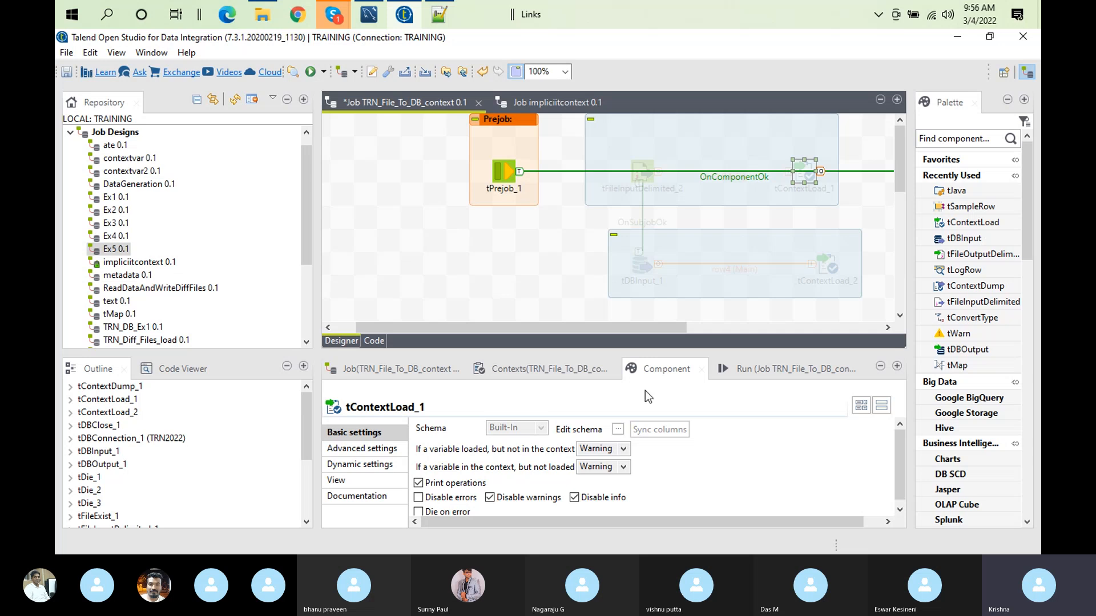
# Step: Examine the job's selectable run contexts, compare them with the trn20220115 environment schemas in MySQL Workbench, and return to Talend
pyautogui.click(731, 374)
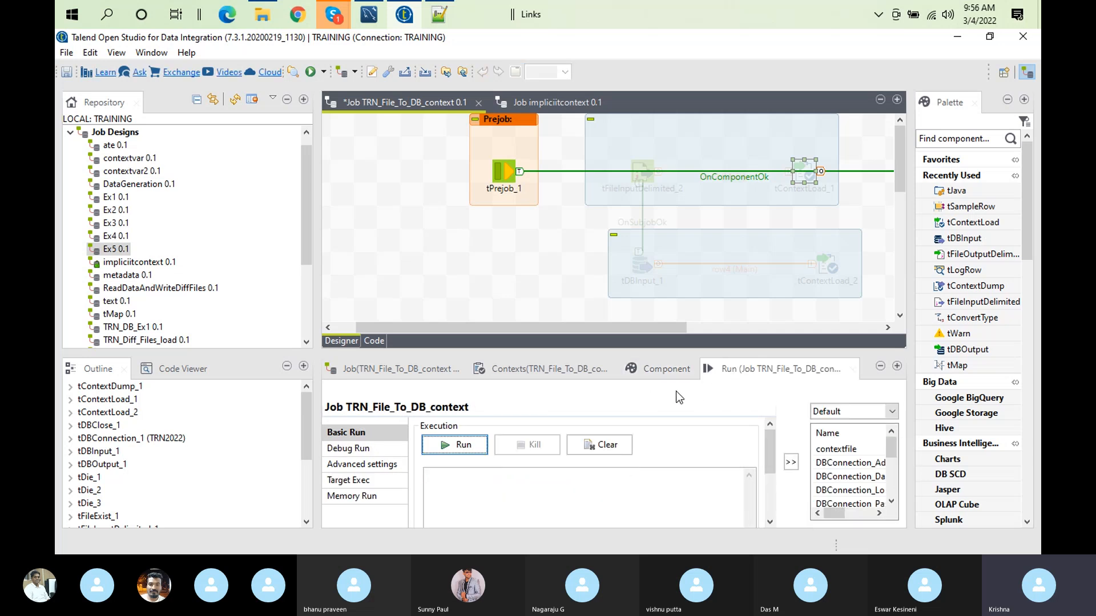
pyautogui.click(889, 412)
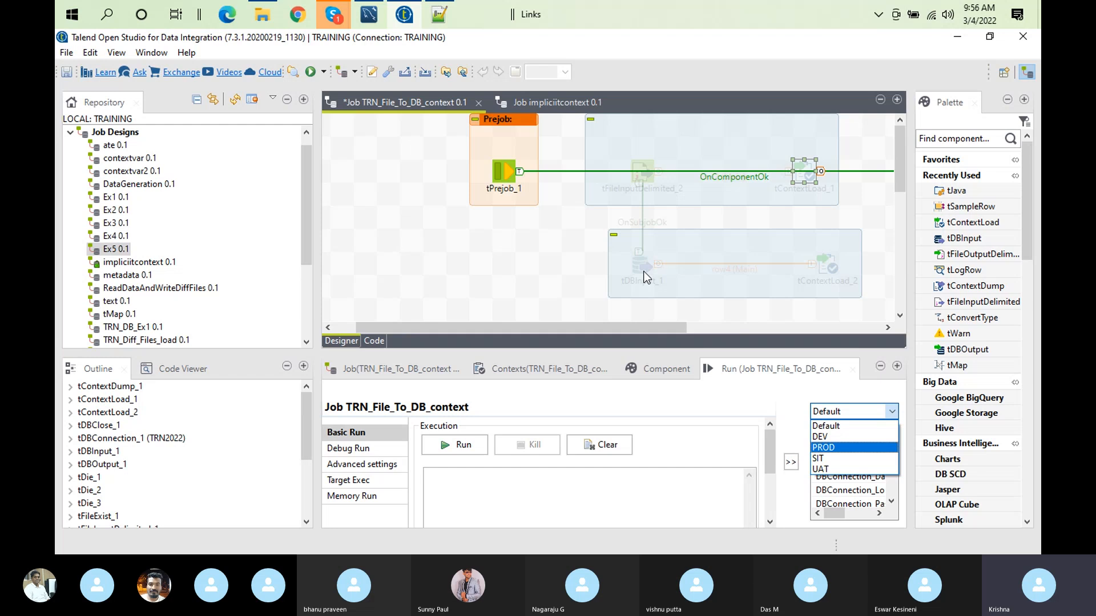
pyautogui.click(364, 17)
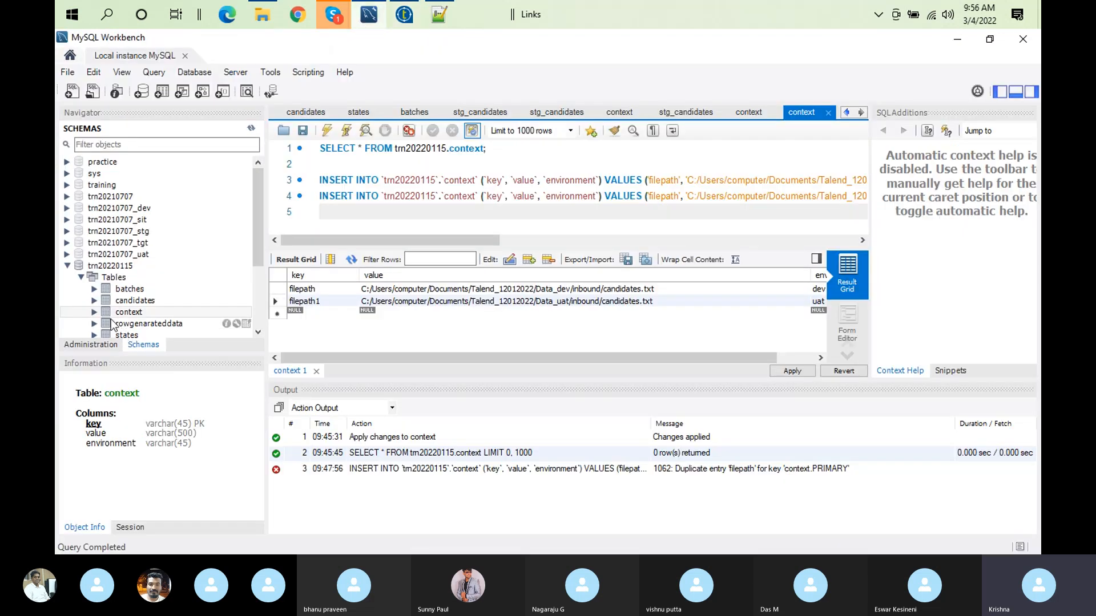
pyautogui.click(67, 265)
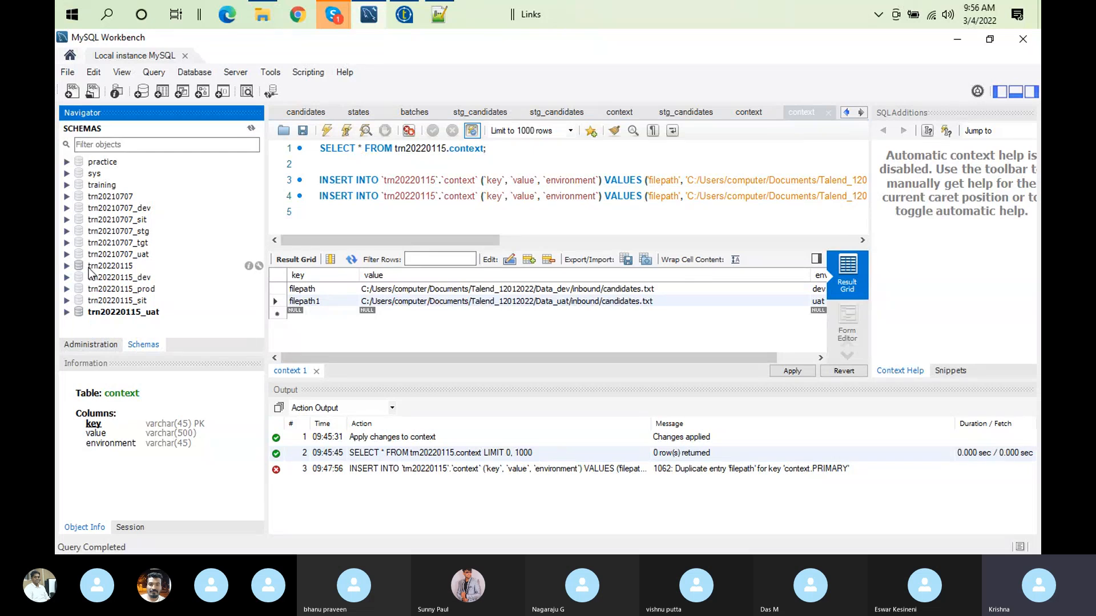
pyautogui.click(405, 16)
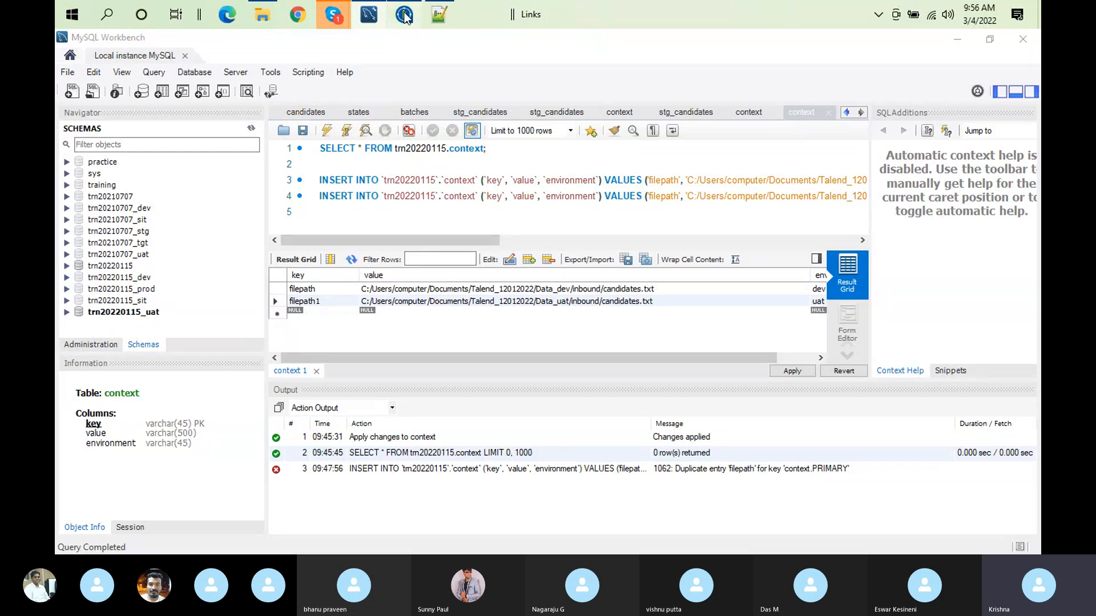
# Step: Point out the deactivated tFileInputDelimited_2 and tDBInput_1 components and list the run contexts available for the job
pyautogui.click(647, 163)
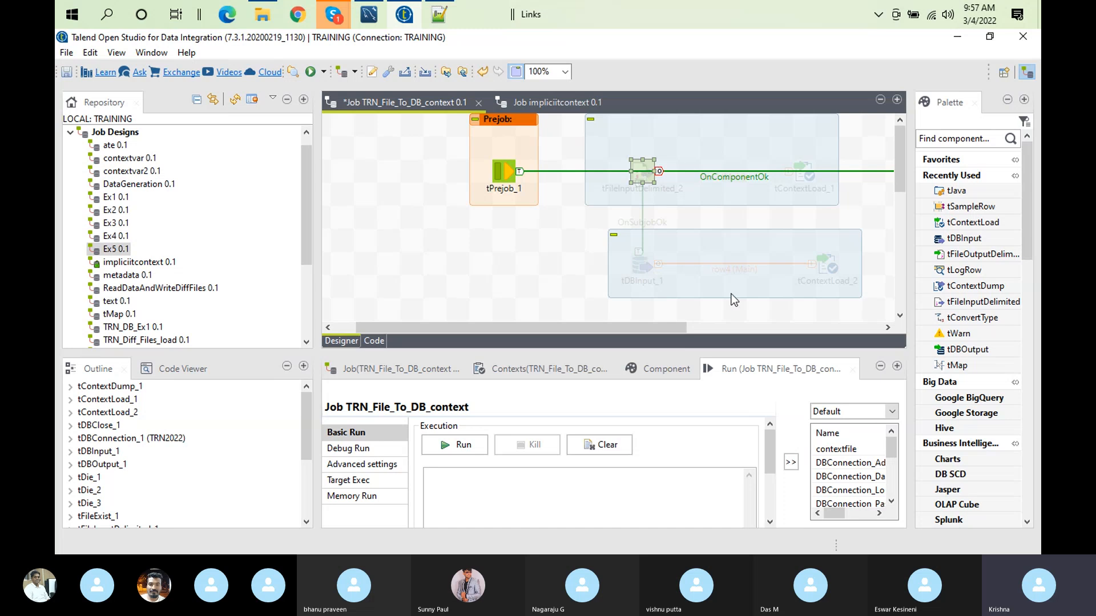
pyautogui.click(637, 262)
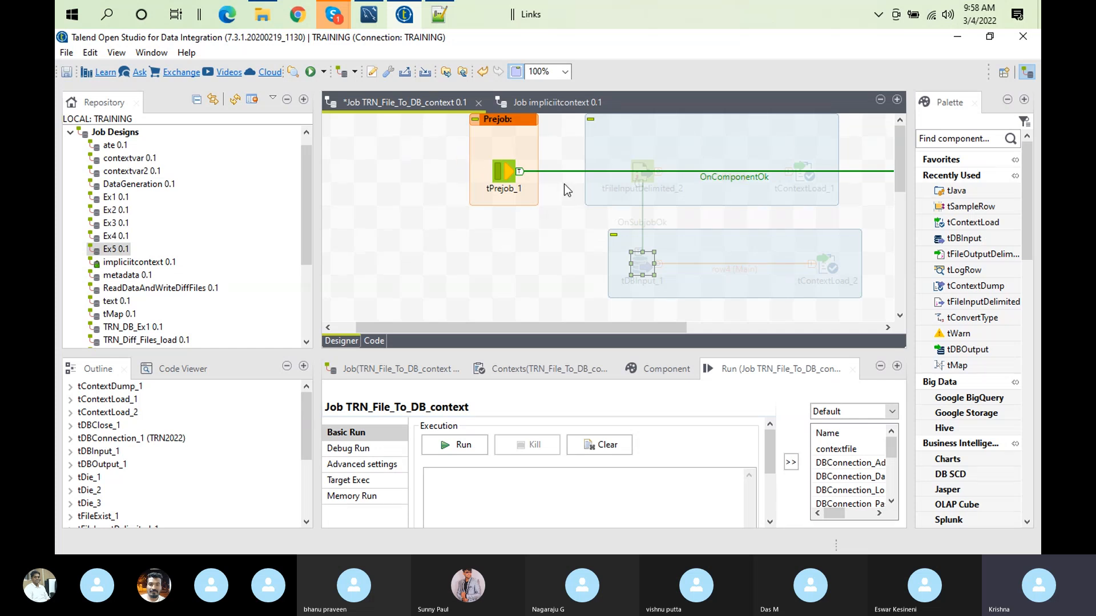
pyautogui.click(895, 407)
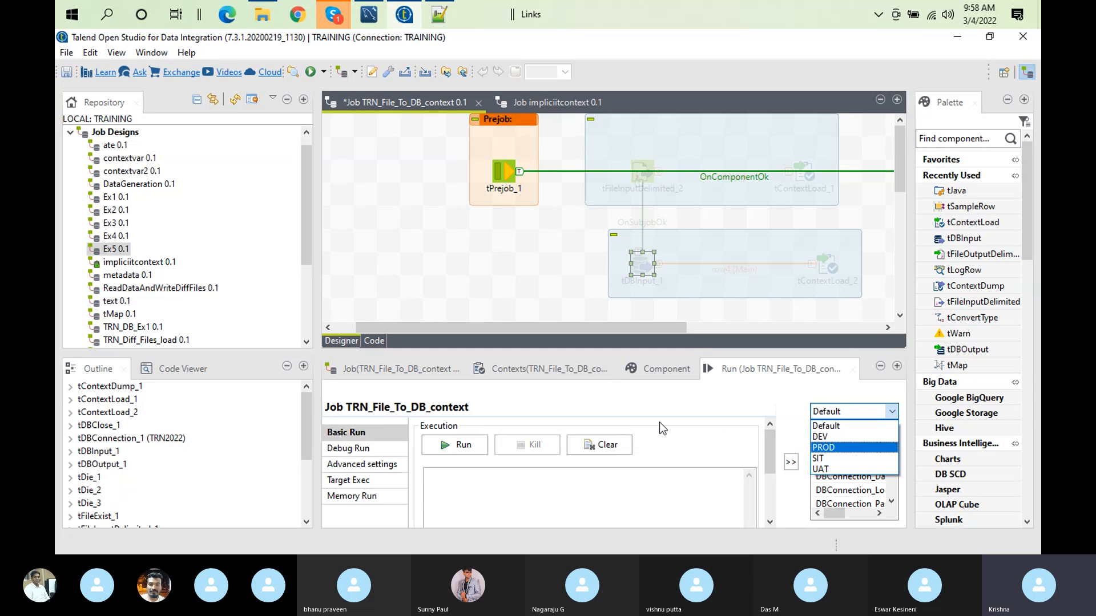
# Step: Switch to Notepad++ and examine the sitcontext.txt, uatcontext.txt and contextgeneric.txt context files
pyautogui.click(438, 13)
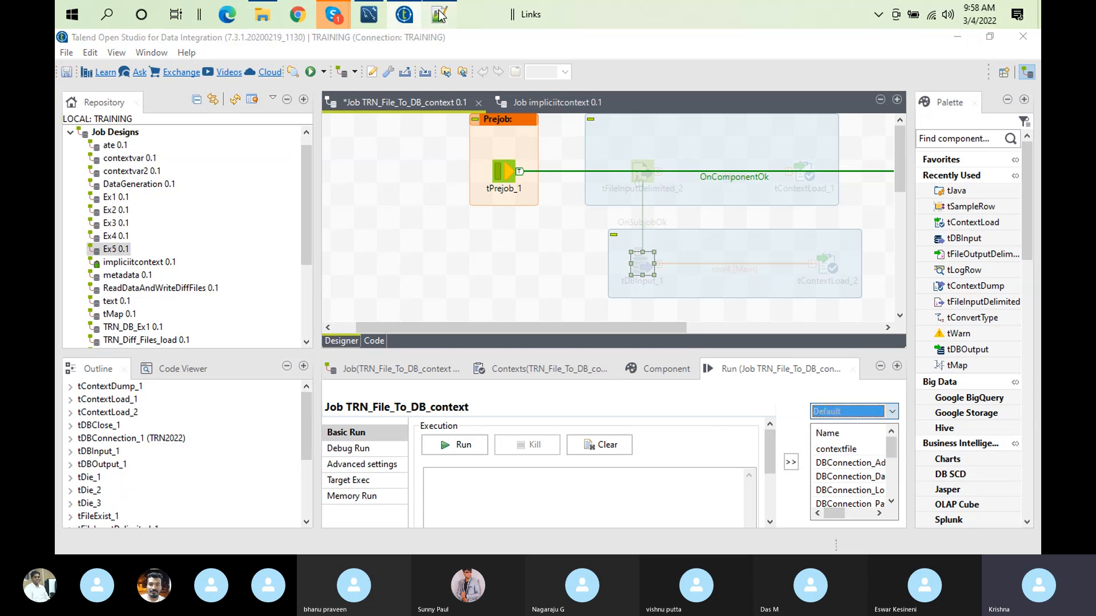
pyautogui.click(435, 91)
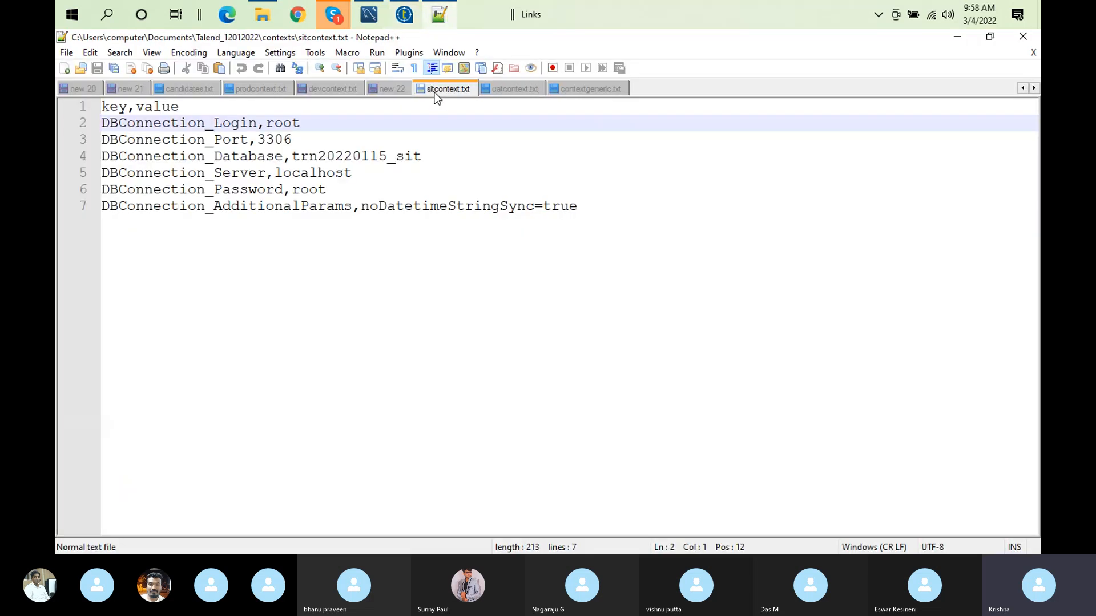
pyautogui.click(521, 85)
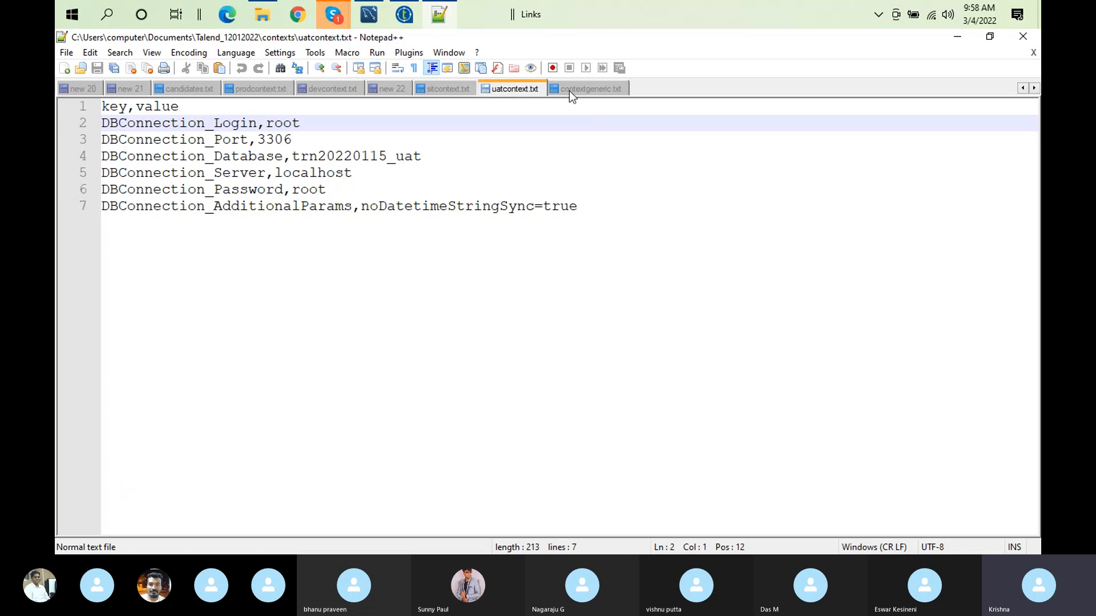
pyautogui.click(574, 91)
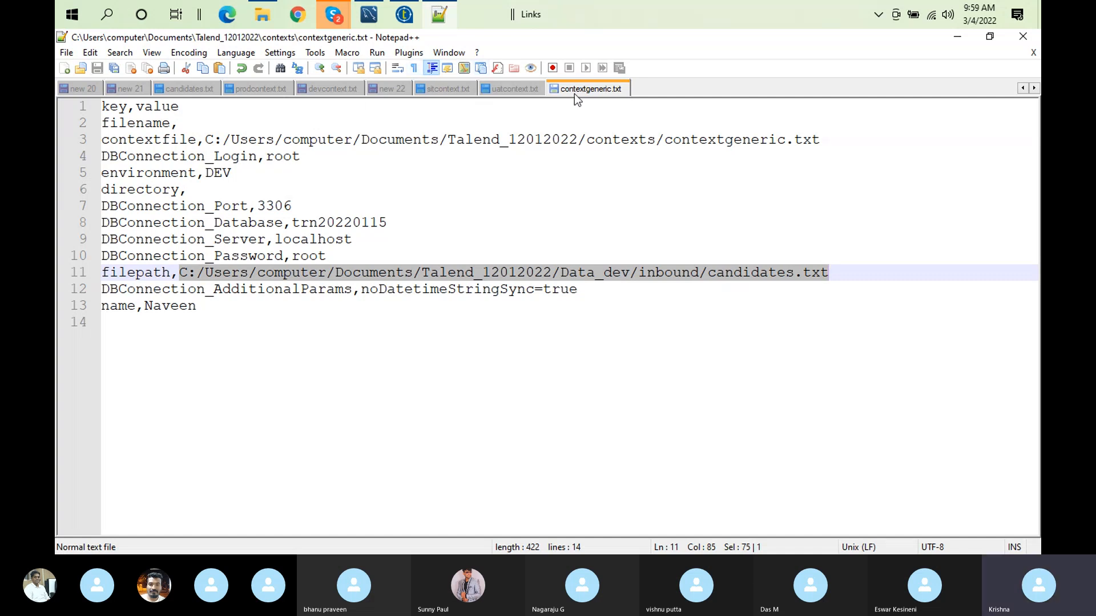
pyautogui.click(342, 16)
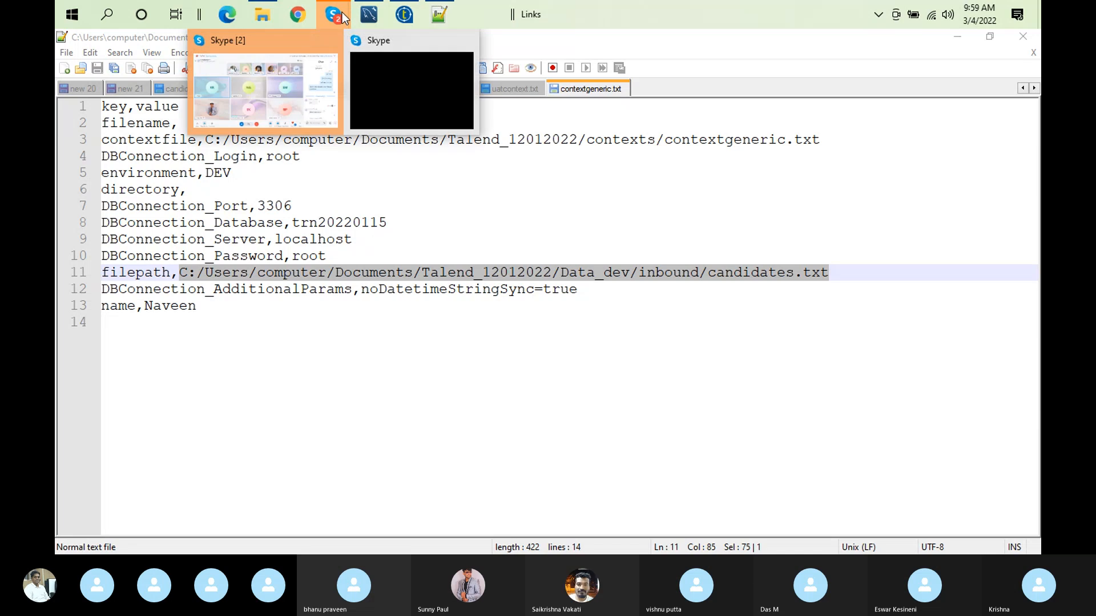
pyautogui.click(283, 92)
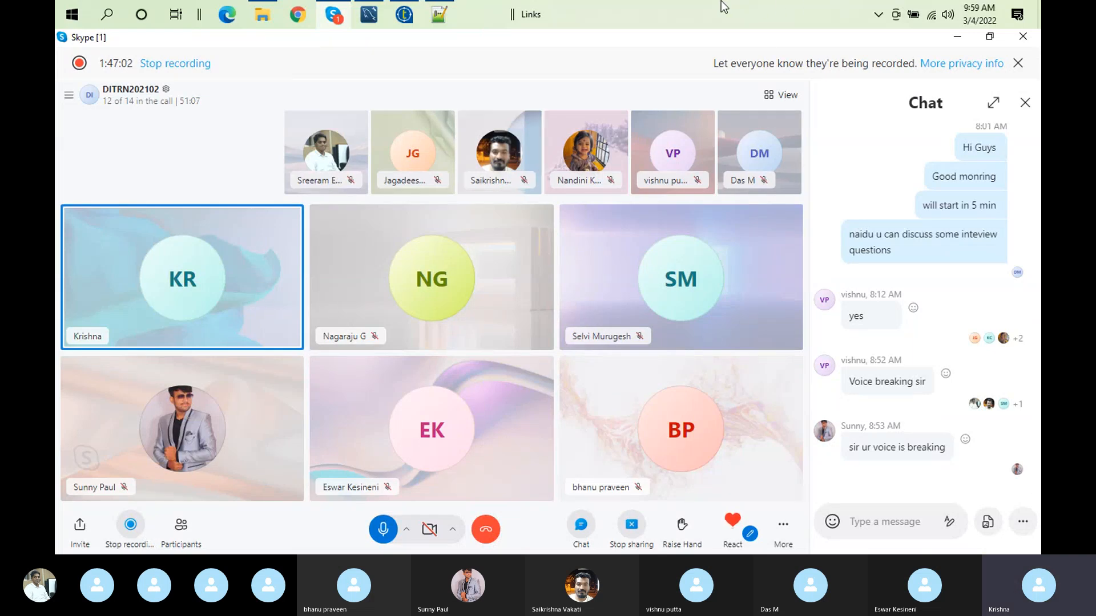
pyautogui.click(404, 17)
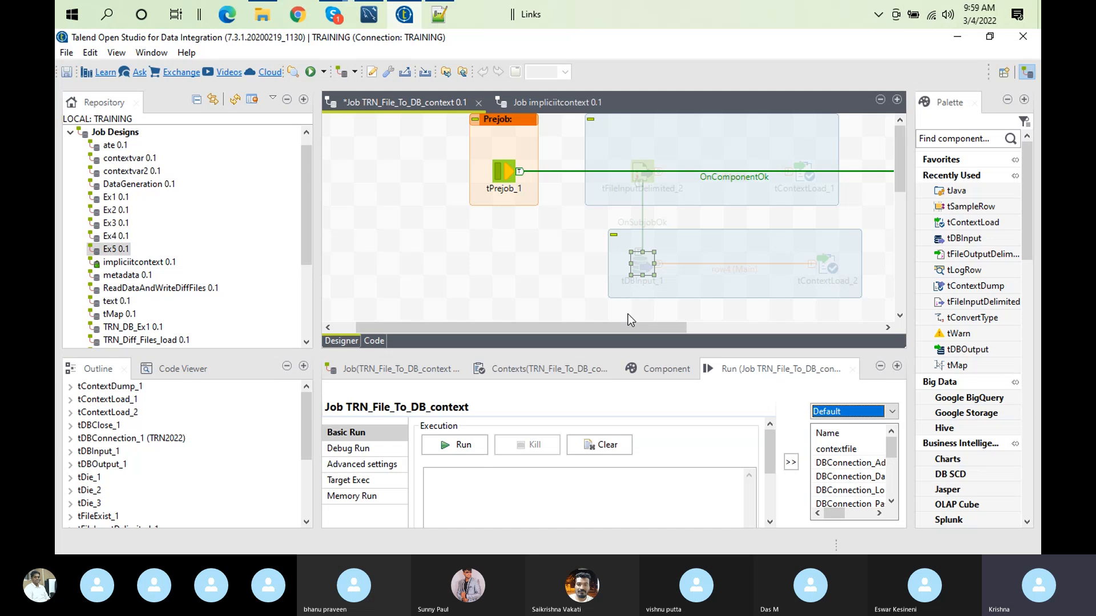
# Step: Review the job's run context choices against contextgeneric.txt in Notepad++, and return to Talend
pyautogui.click(892, 413)
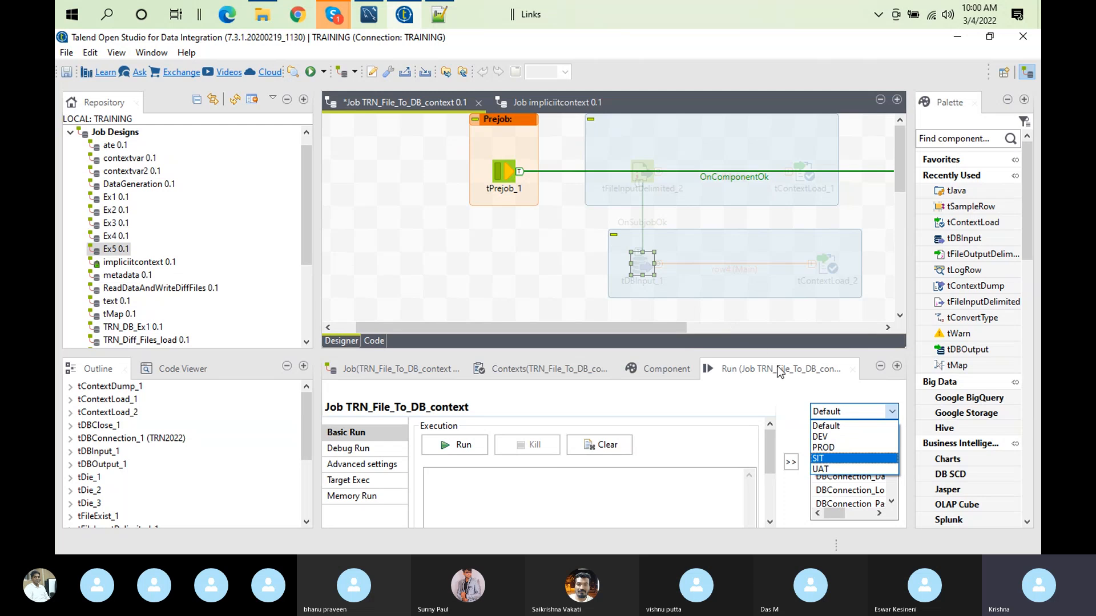
pyautogui.click(442, 21)
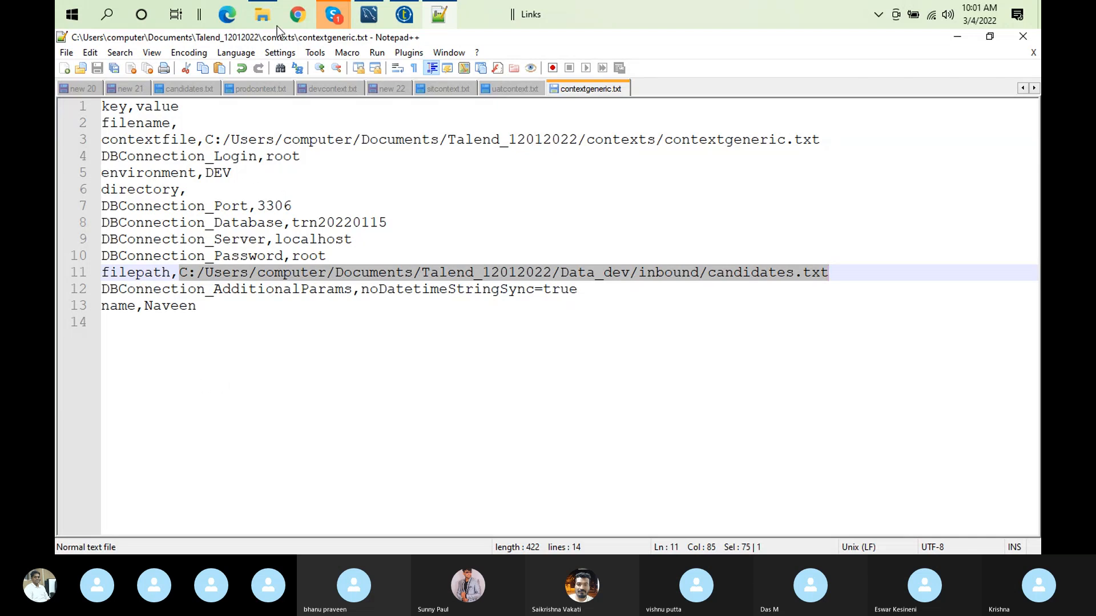
pyautogui.click(403, 15)
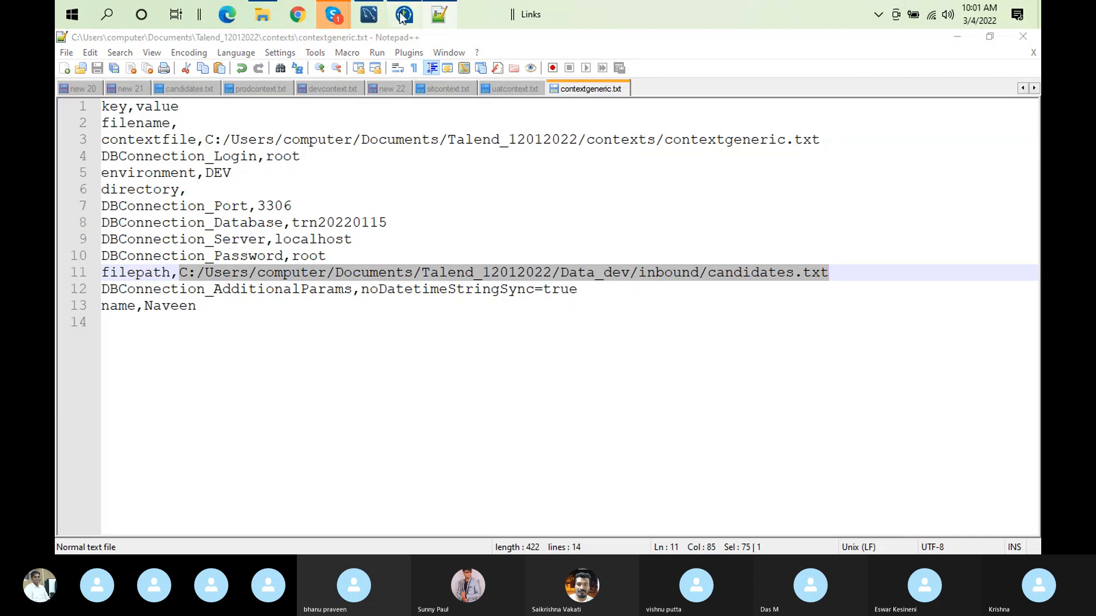
# Step: Enlarge tFileInputDelimited_2's basic settings to examine its file name, and review the job's context variables across environments
pyautogui.click(644, 171)
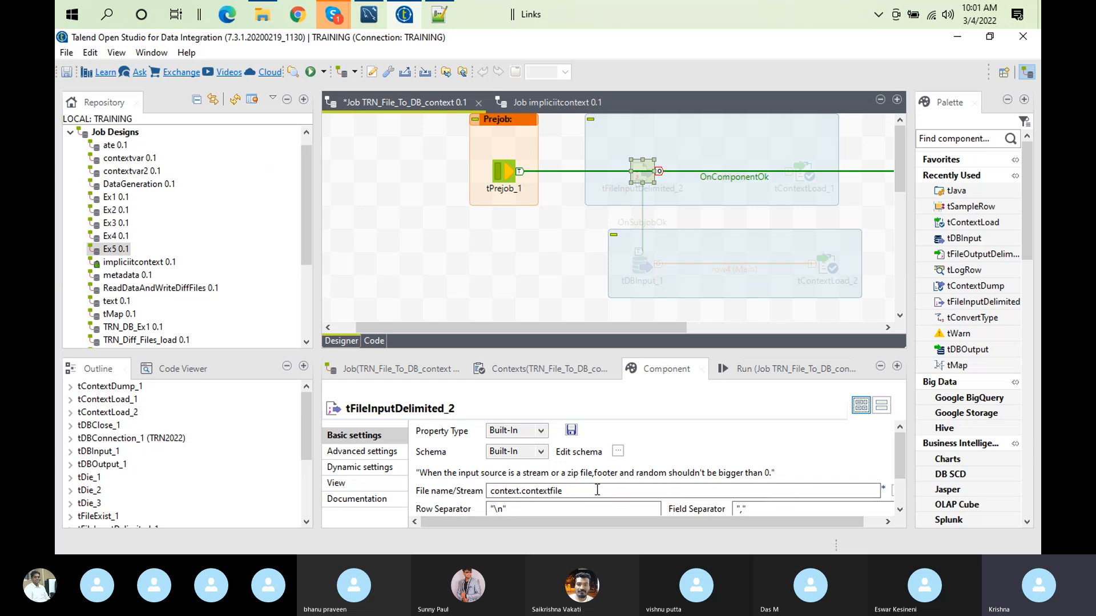
pyautogui.doubleClick(644, 371)
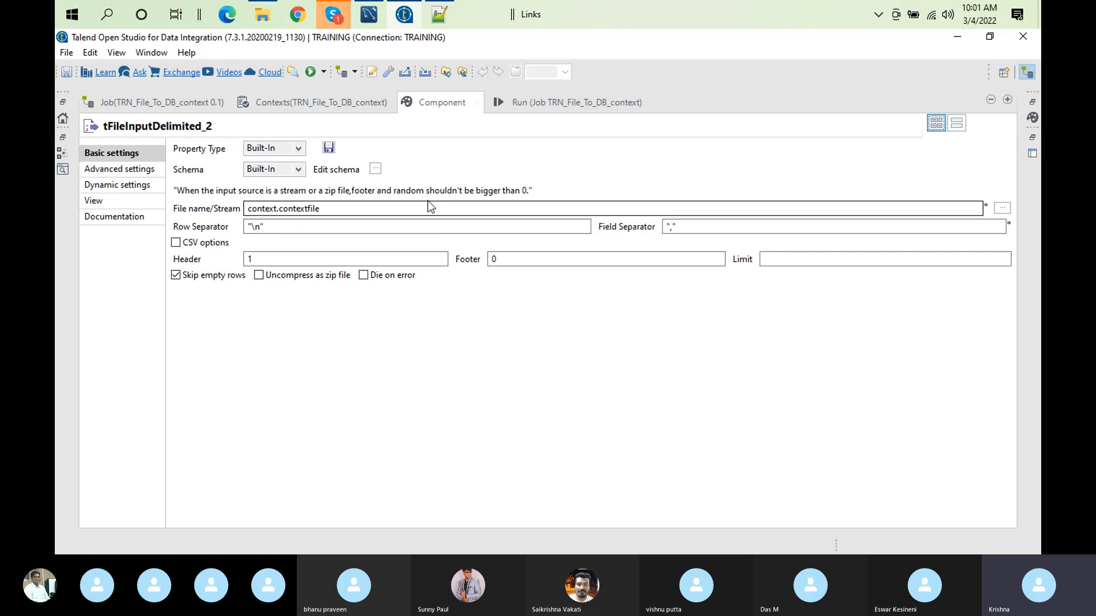
pyautogui.click(279, 101)
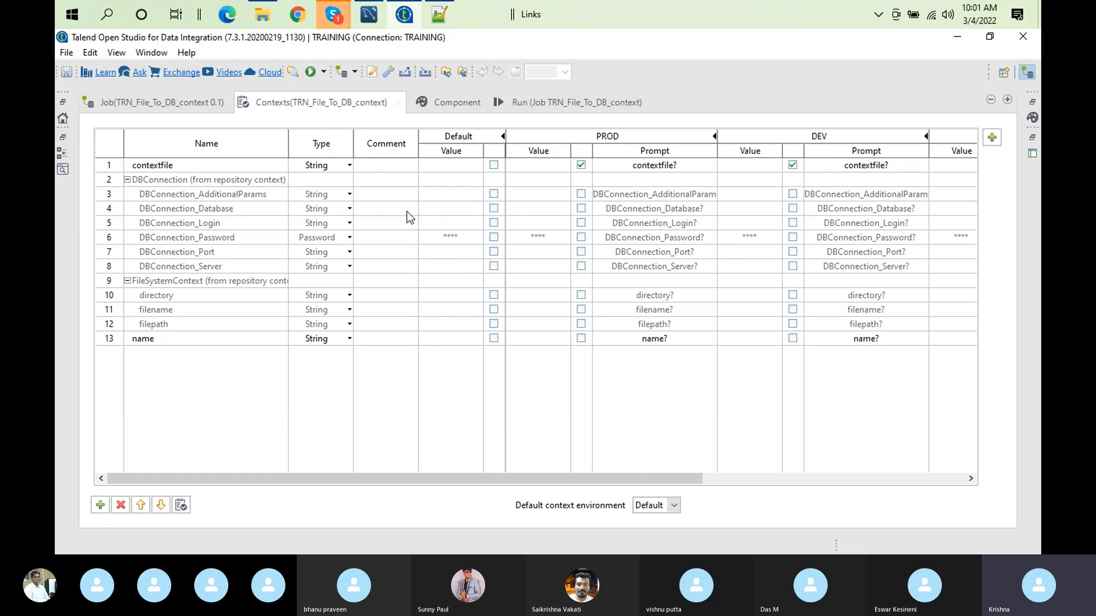
pyautogui.click(333, 17)
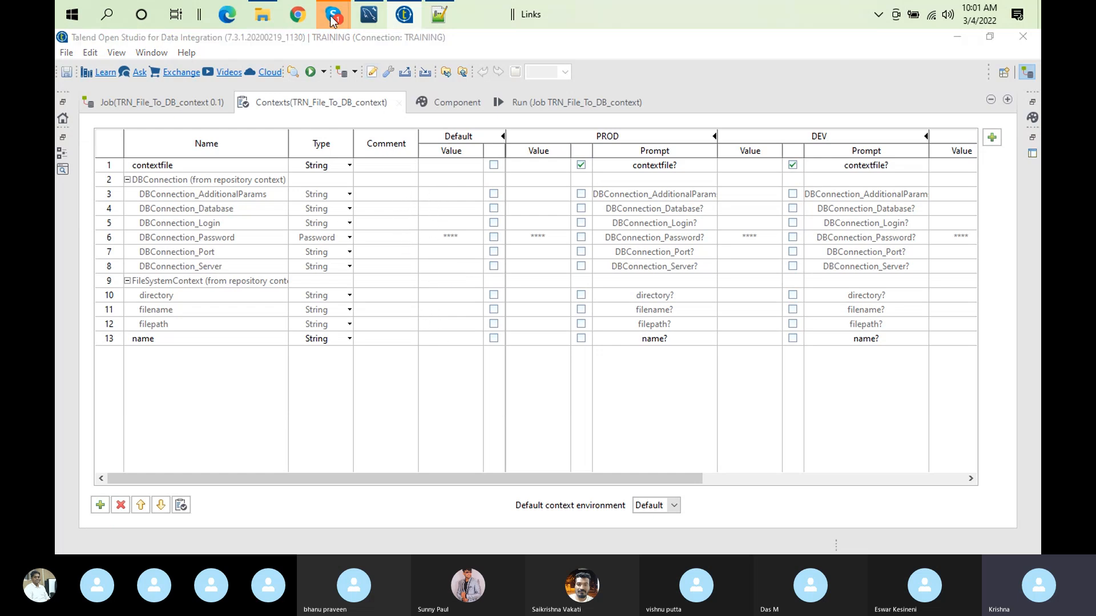
pyautogui.click(301, 80)
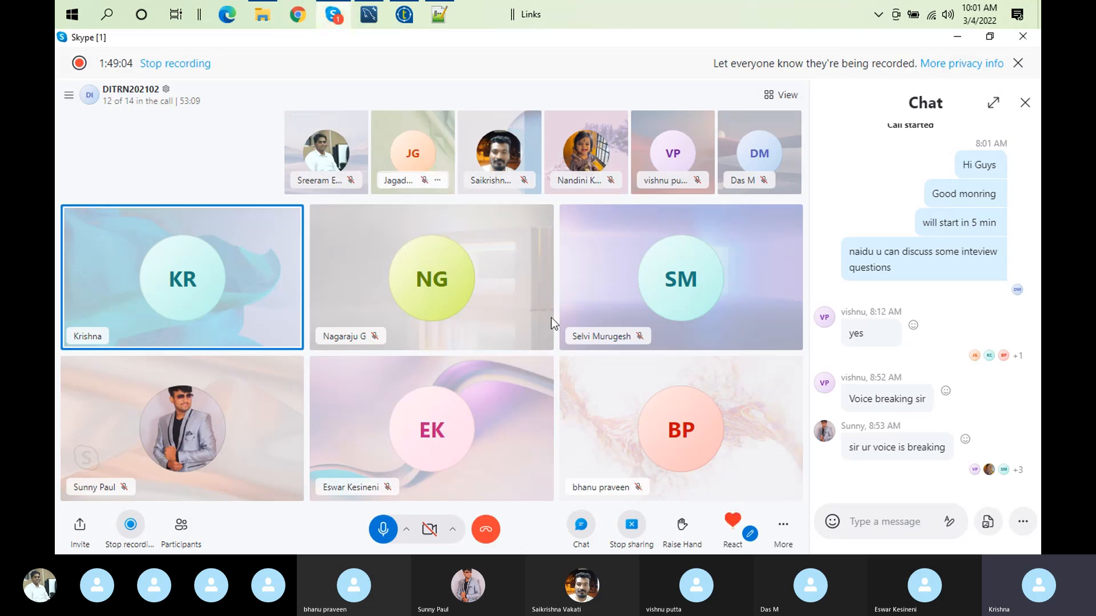
pyautogui.click(402, 15)
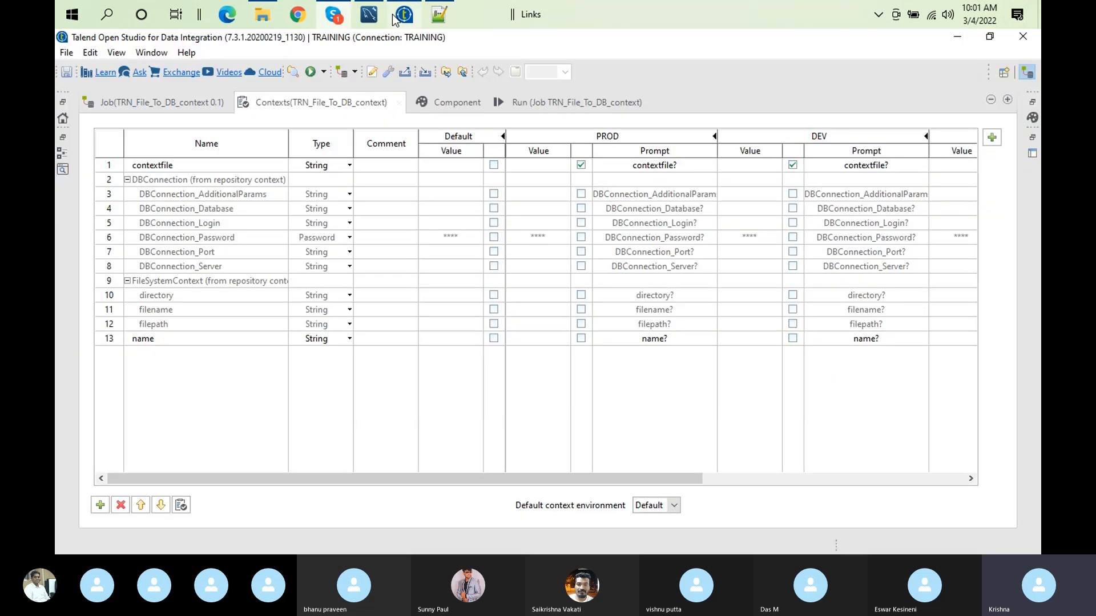
# Step: Restore the normal layout and reopen tFileInputDelimited_2's basic settings to examine the file name variable
pyautogui.doubleClick(331, 104)
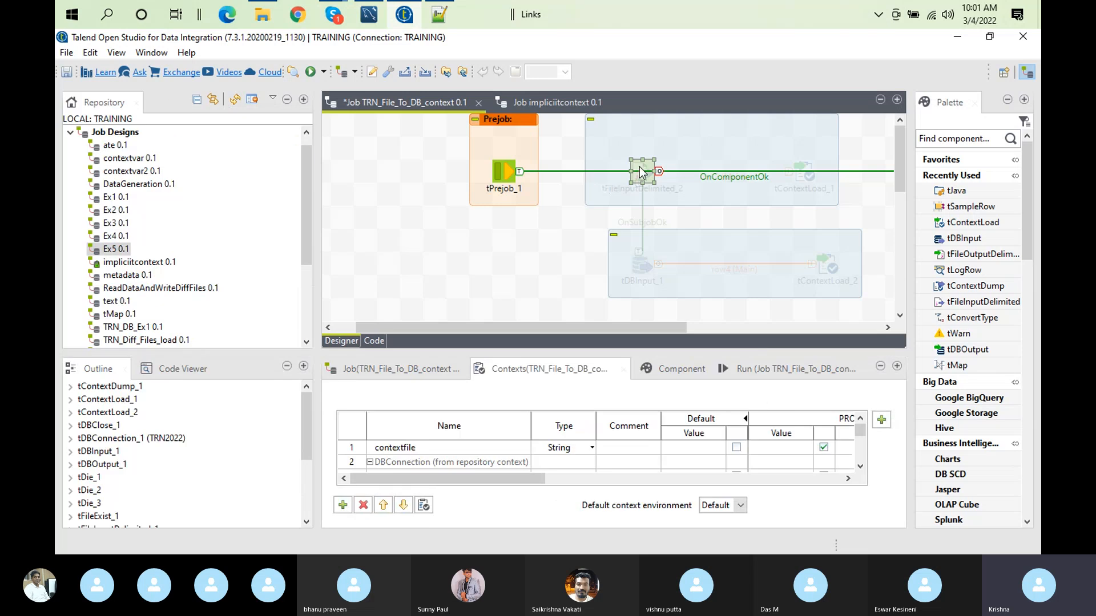
pyautogui.doubleClick(651, 171)
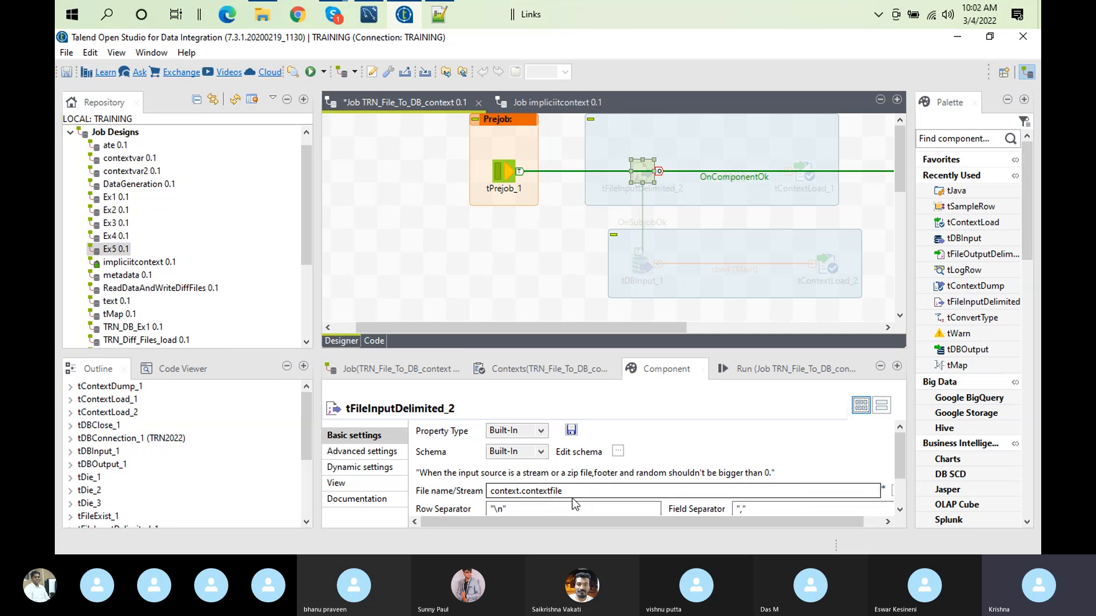
# Step: Review the job's context variables in an enlarged view, and examine tFileInputDelimited_2's file name and separator settings
pyautogui.click(519, 372)
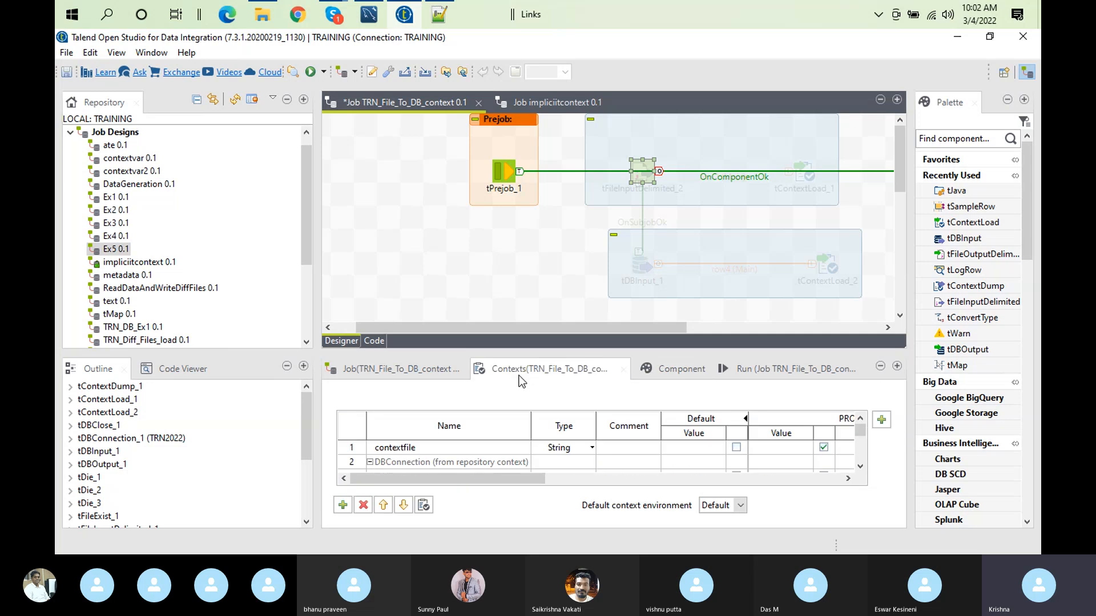
pyautogui.doubleClick(499, 372)
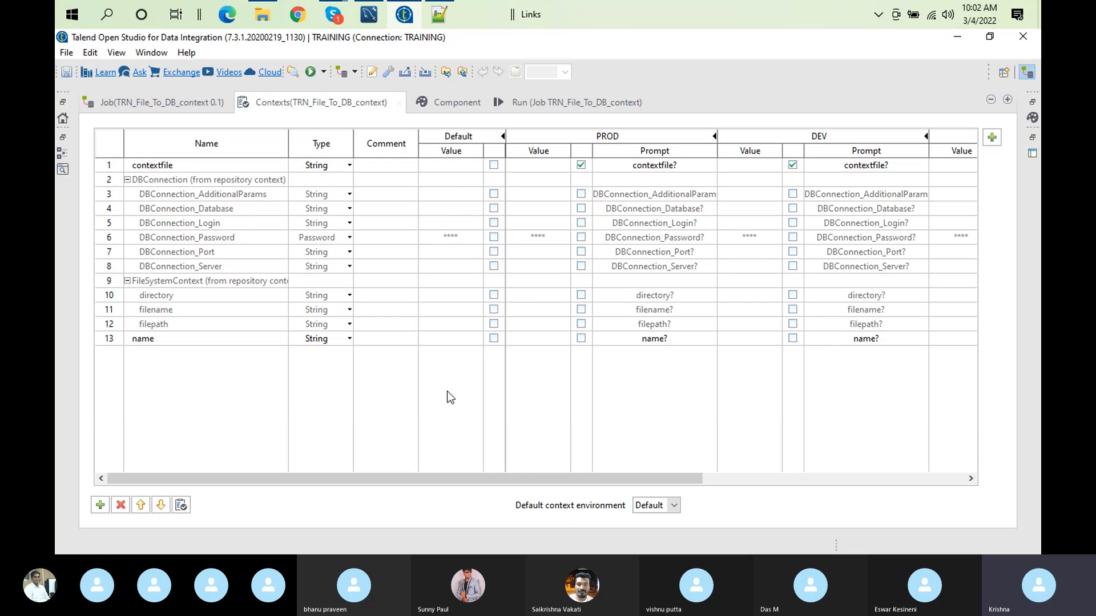
pyautogui.doubleClick(345, 108)
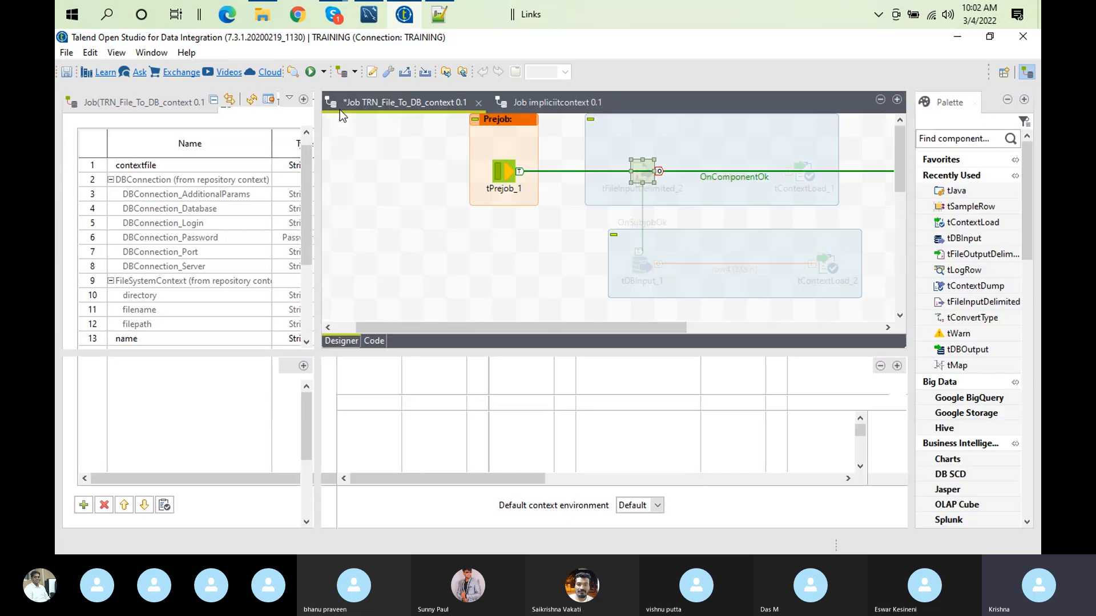
pyautogui.click(647, 172)
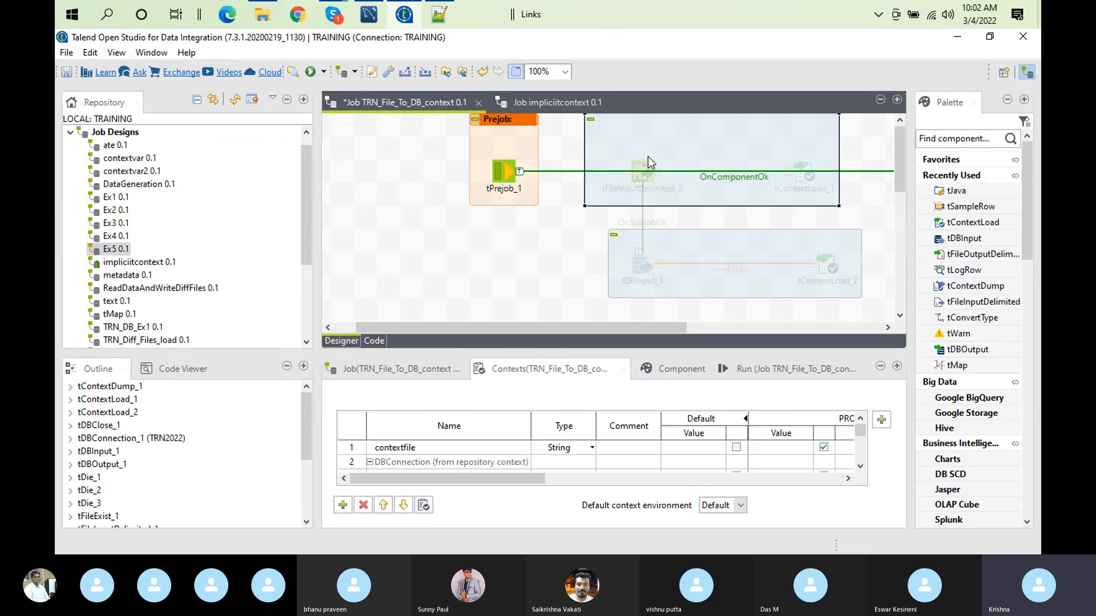
pyautogui.click(642, 168)
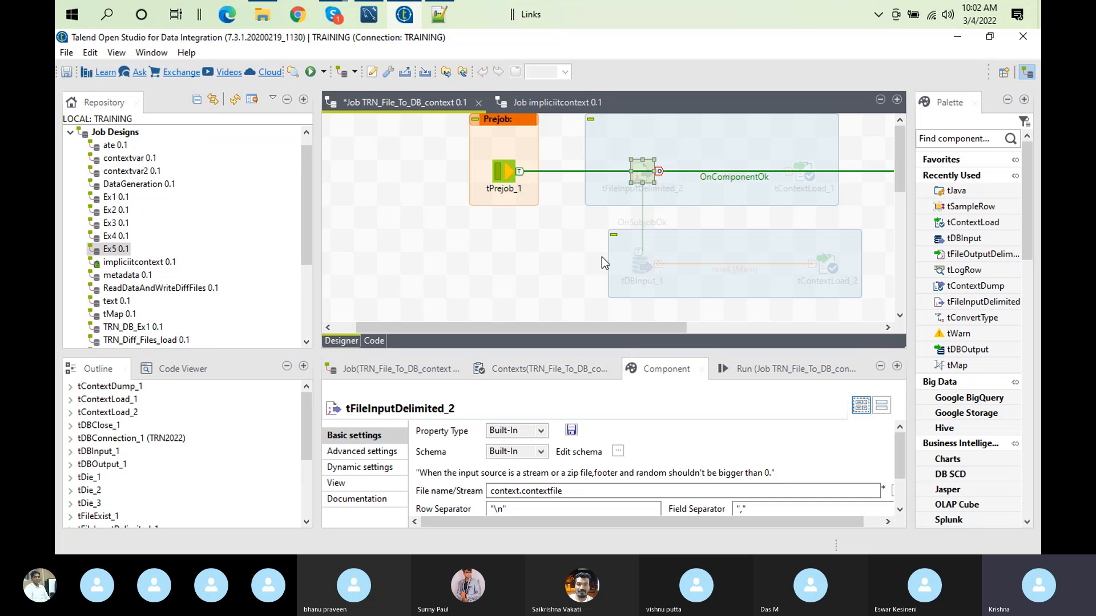
pyautogui.doubleClick(636, 370)
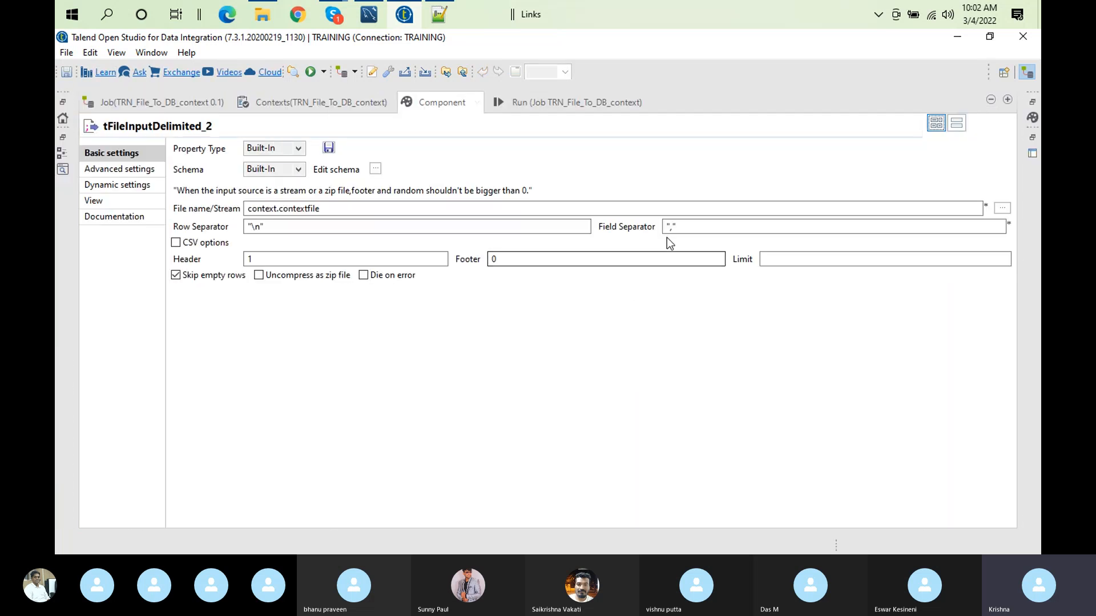
pyautogui.click(673, 227)
pyautogui.write(',')
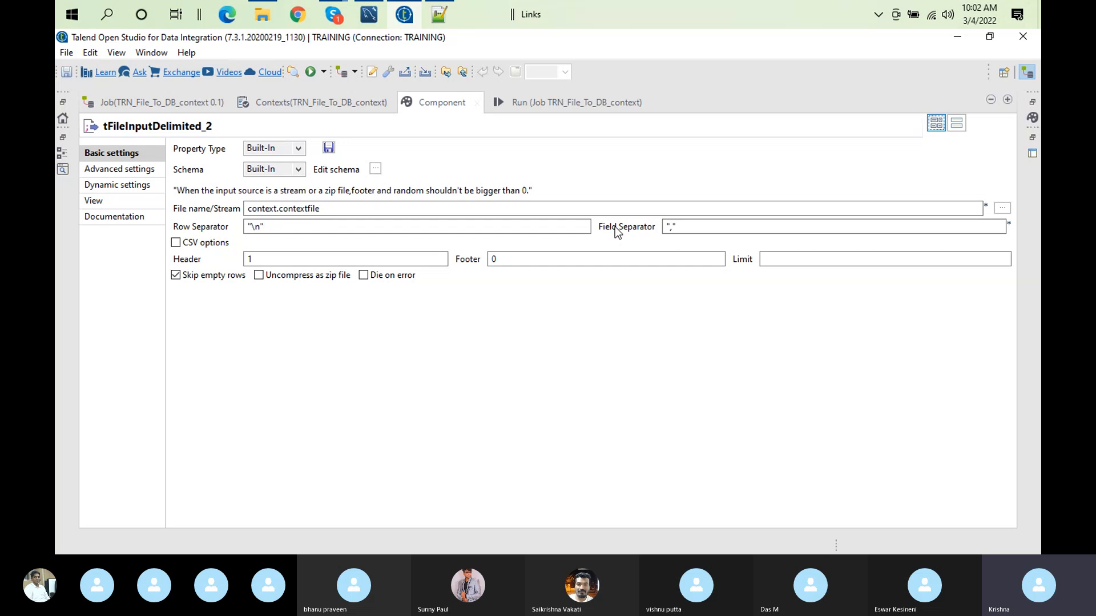
# Step: Recheck the context variables across environments, and return to the enlarged basic settings of tFileInputDelimited_2
pyautogui.click(296, 108)
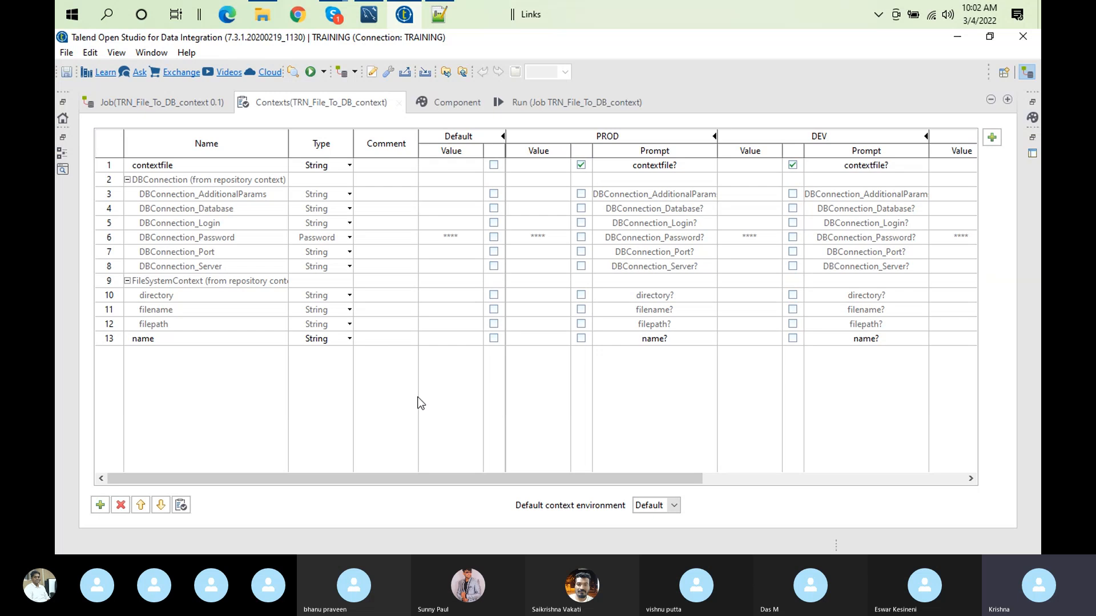
pyautogui.doubleClick(310, 101)
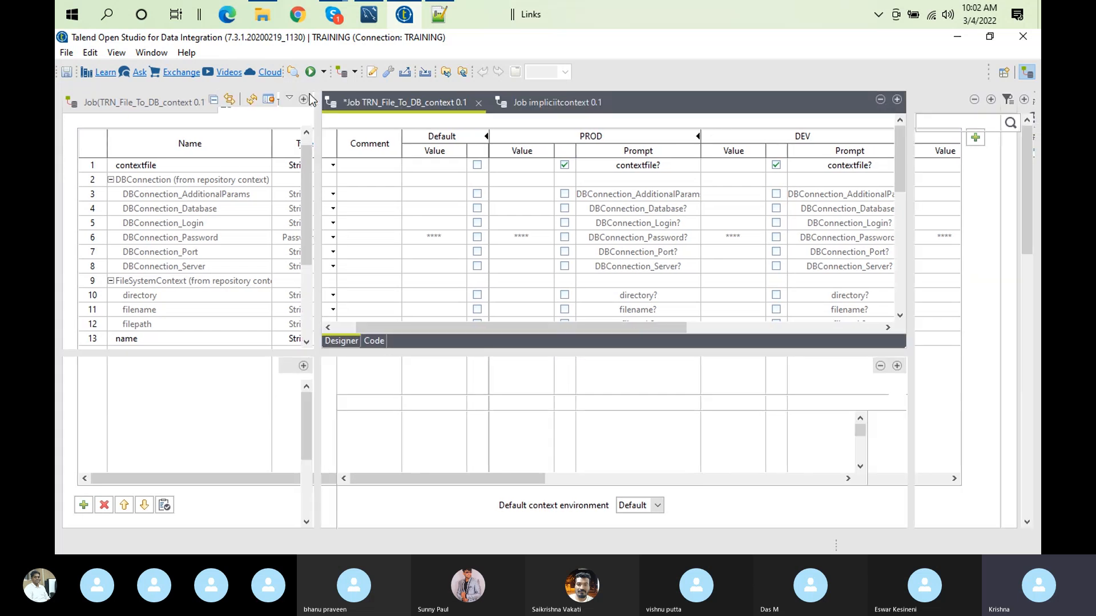
pyautogui.doubleClick(652, 166)
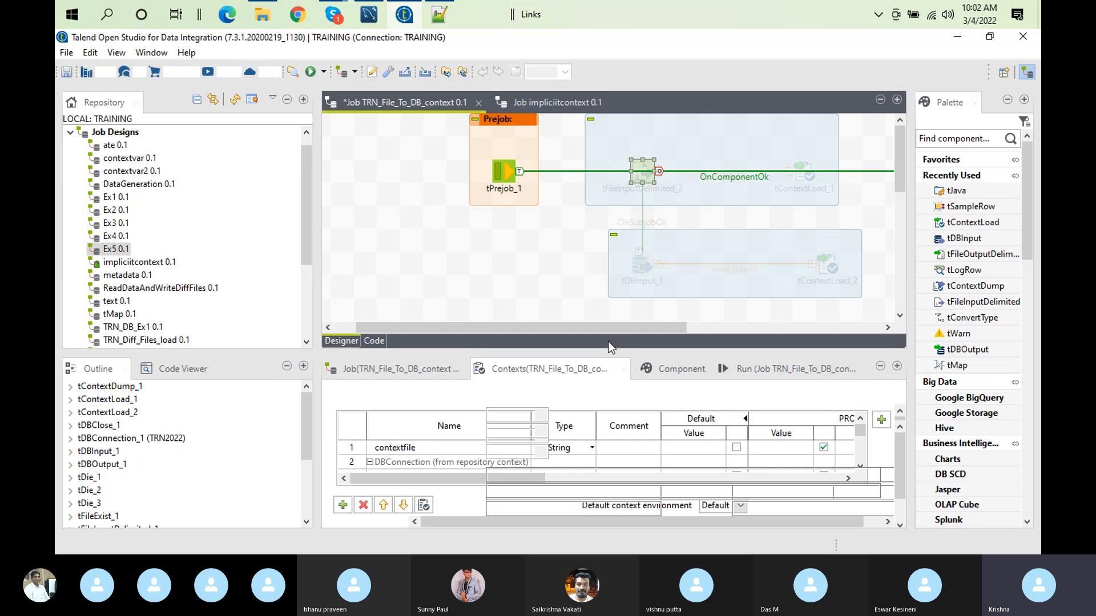
pyautogui.doubleClick(650, 364)
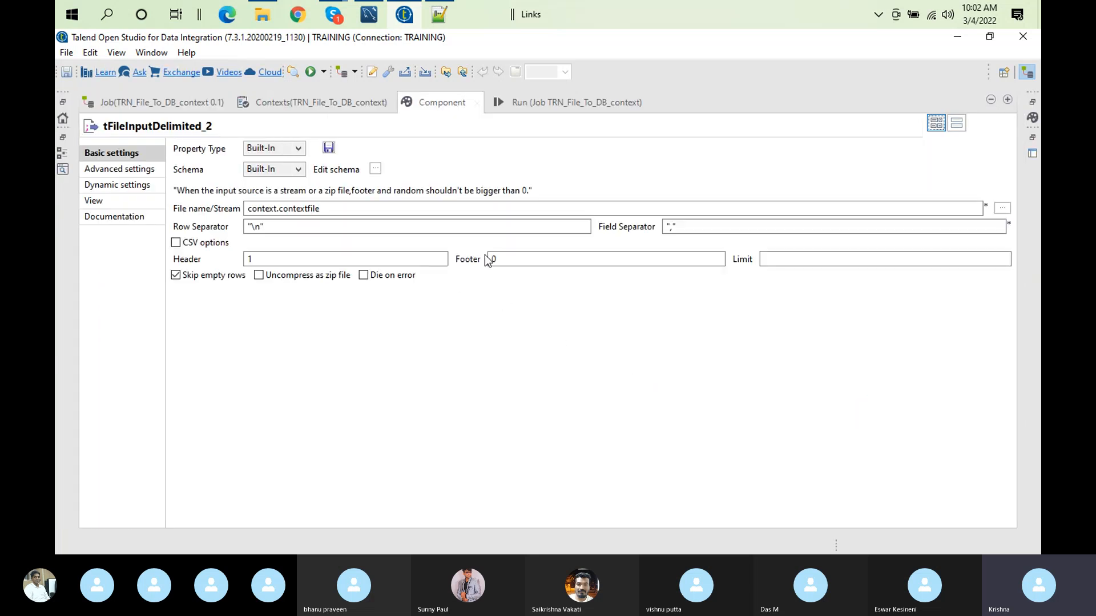
# Step: Try a header value of 5 for tFileInputDelimited_2, and set it back to 1
pyautogui.doubleClick(249, 258)
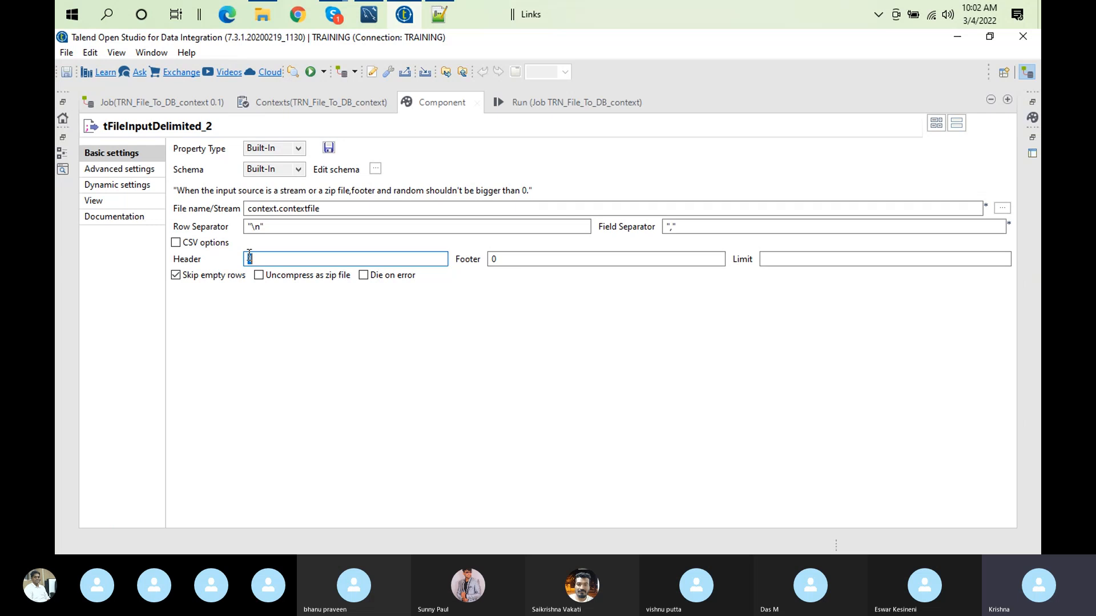
pyautogui.press('BackSpace')
pyautogui.write('5')
pyautogui.press('BackSpace')
pyautogui.write('1')
# Step: Add a String context variable named headerLine to the TRN_File_To_DB_context job
pyautogui.click(297, 101)
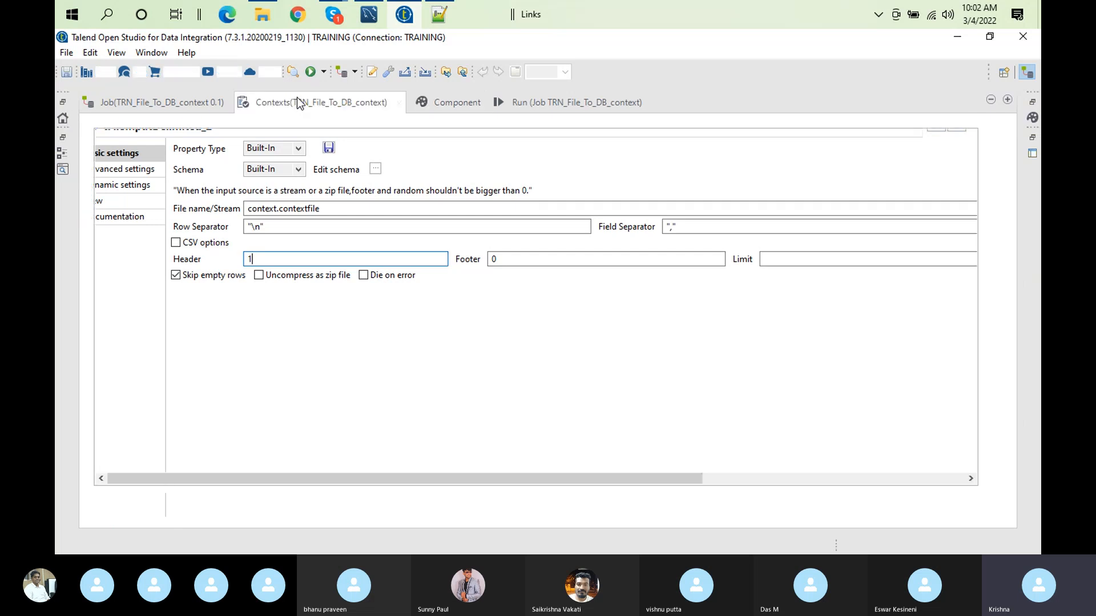
pyautogui.click(99, 505)
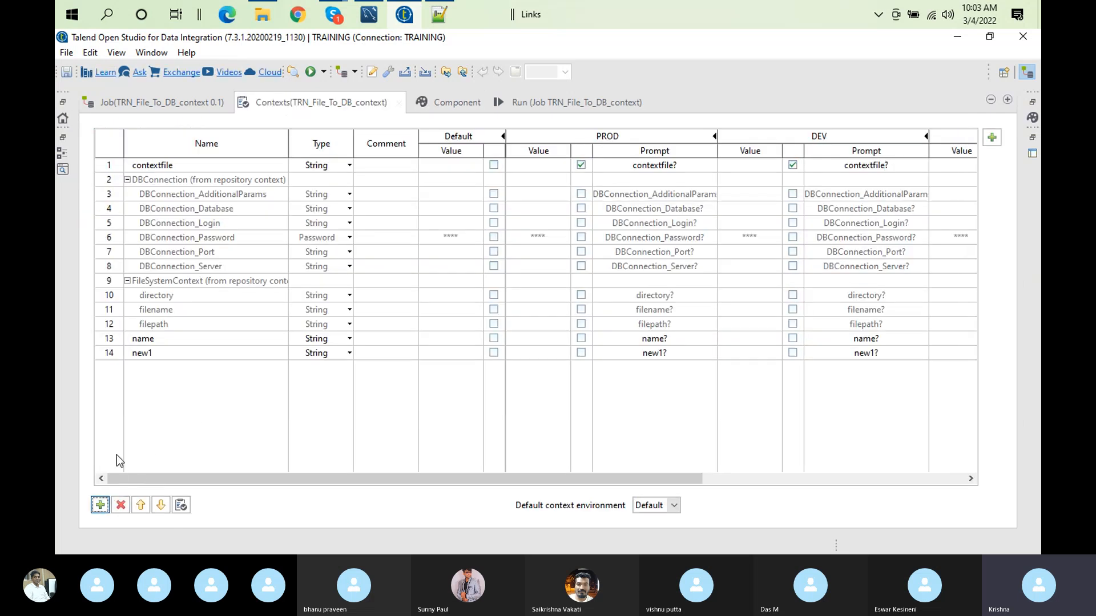
pyautogui.click(147, 355)
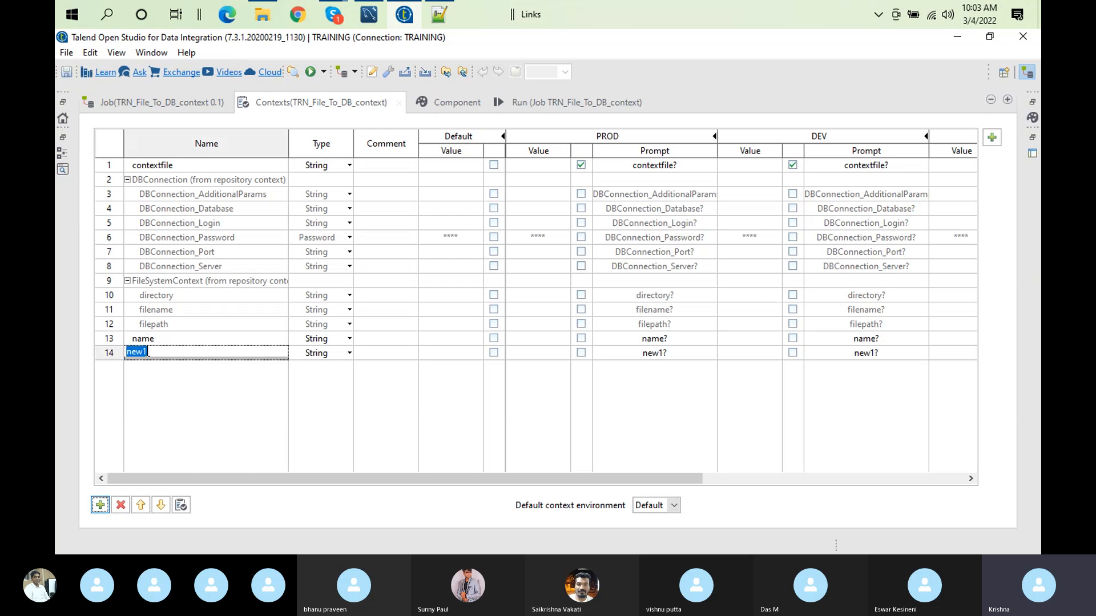
pyautogui.write('headerLinw')
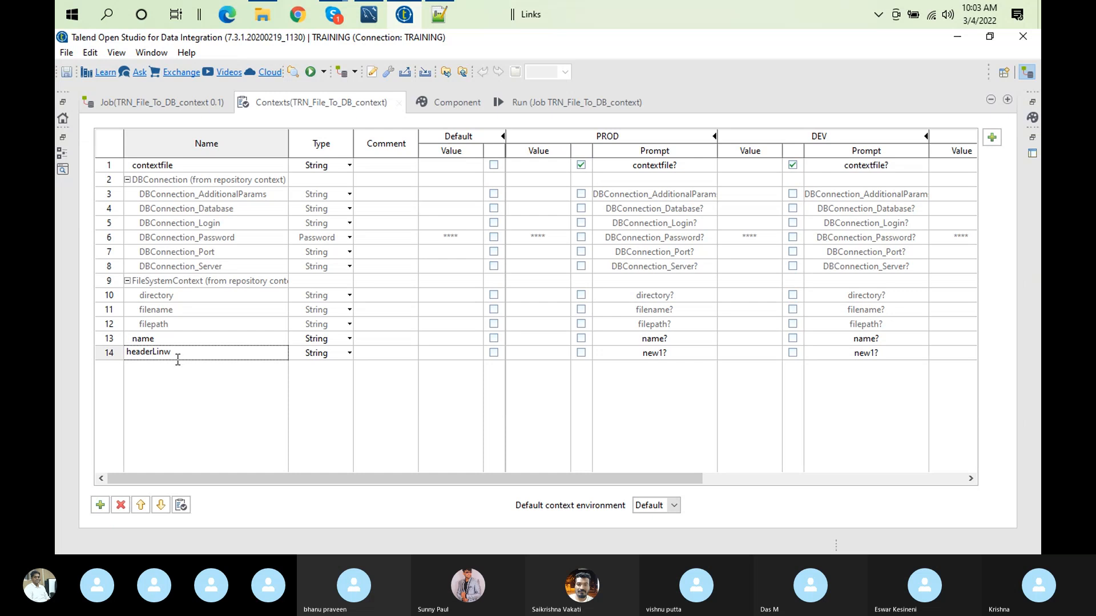
pyautogui.click(187, 338)
pyautogui.click(194, 355)
pyautogui.click(193, 354)
pyautogui.press('BackSpace')
pyautogui.press('BackSpace')
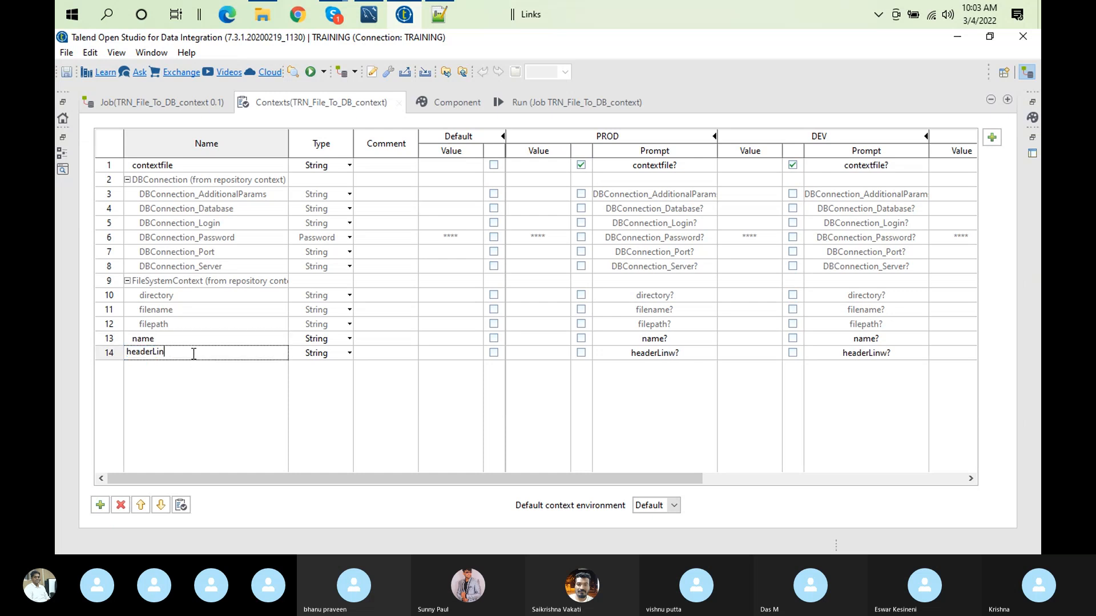
pyautogui.write('ne')
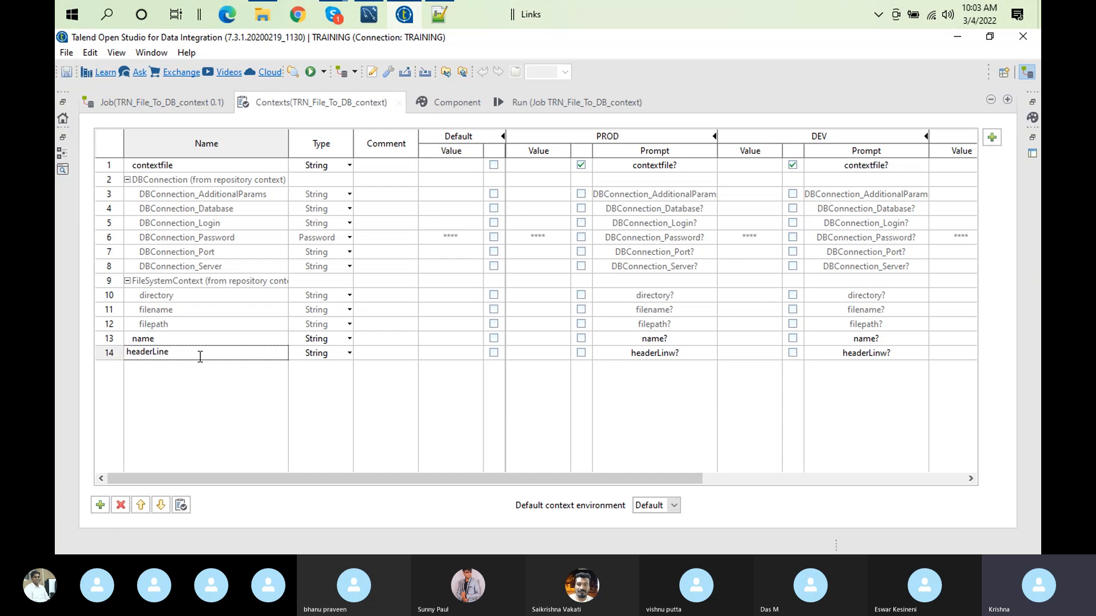
pyautogui.click(264, 440)
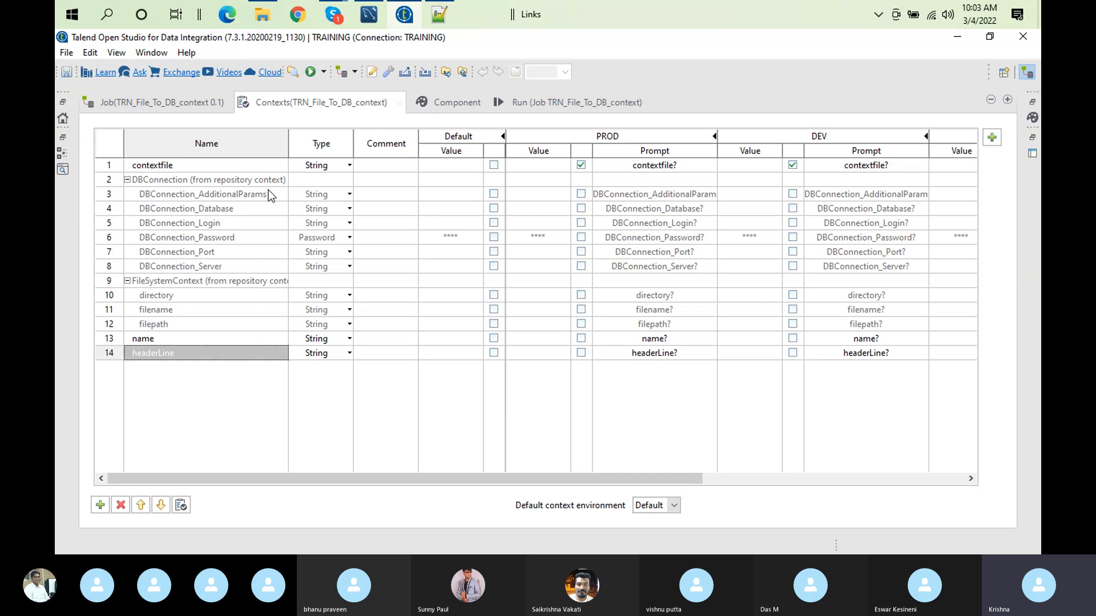
# Step: Set tFileInputDelimited_2's header to the context variable context.headerLine
pyautogui.click(451, 103)
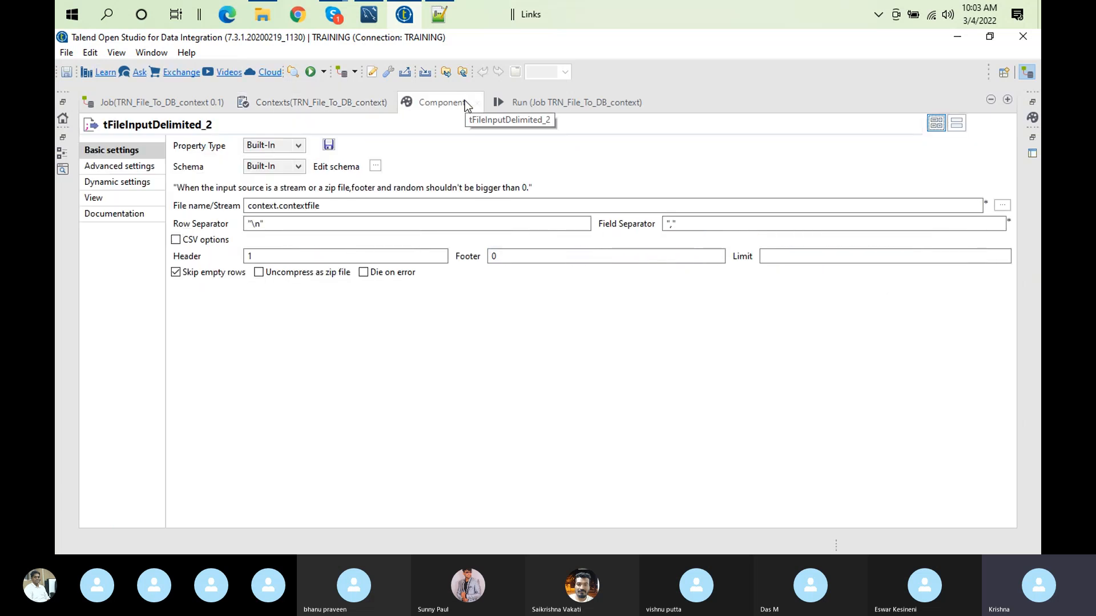
pyautogui.click(280, 251)
pyautogui.press('BackSpace')
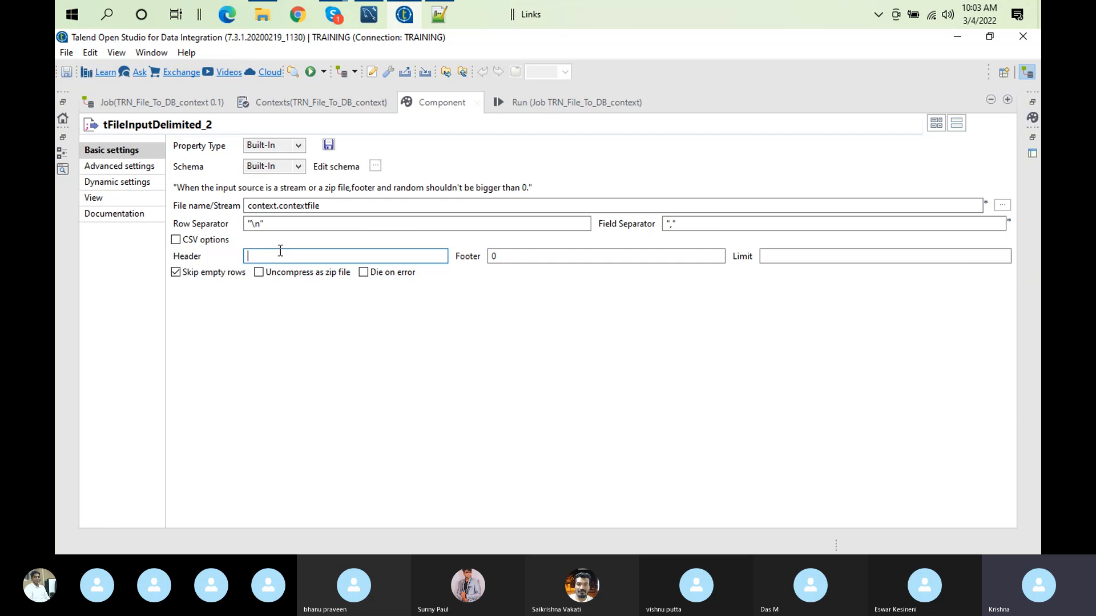
pyautogui.write('comtext.h')
pyautogui.hotkey('ctrl', 'space')
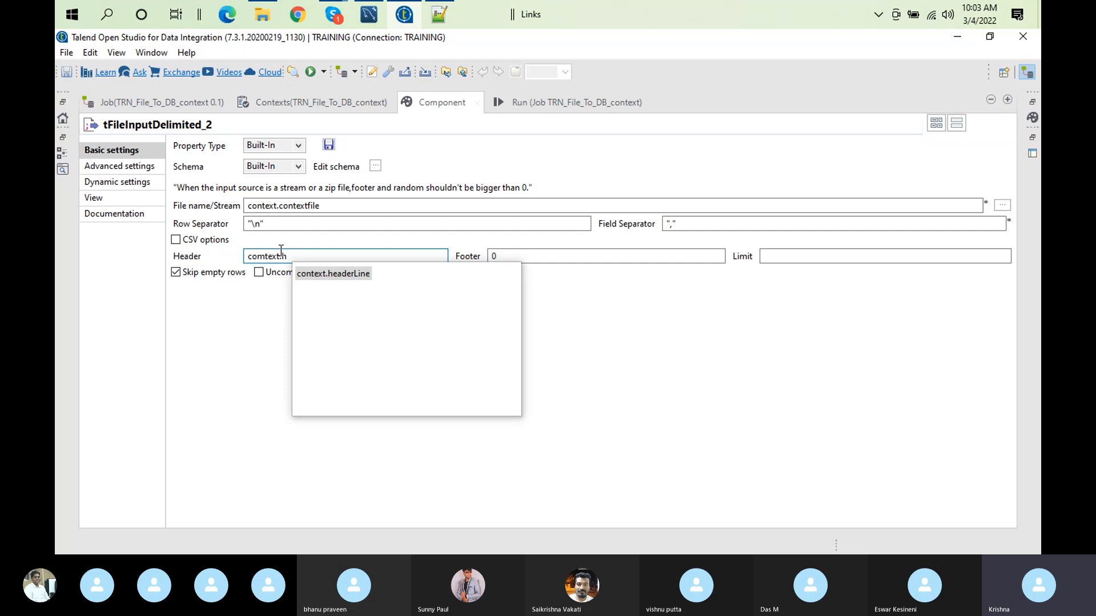
pyautogui.doubleClick(350, 278)
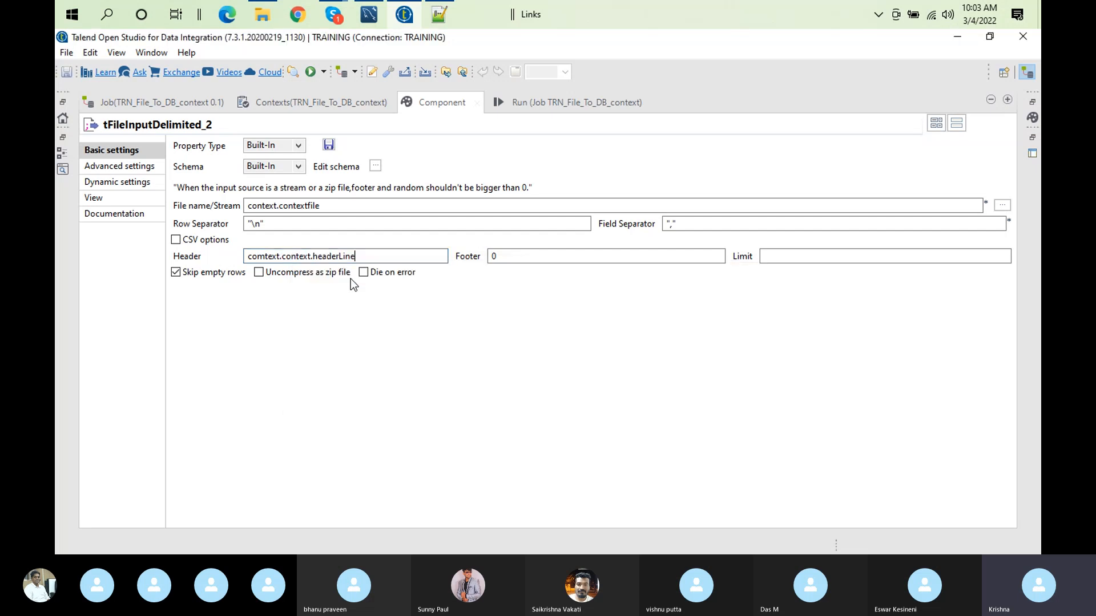
pyautogui.doubleClick(279, 257)
pyautogui.press('BackSpace')
pyautogui.press('Delete')
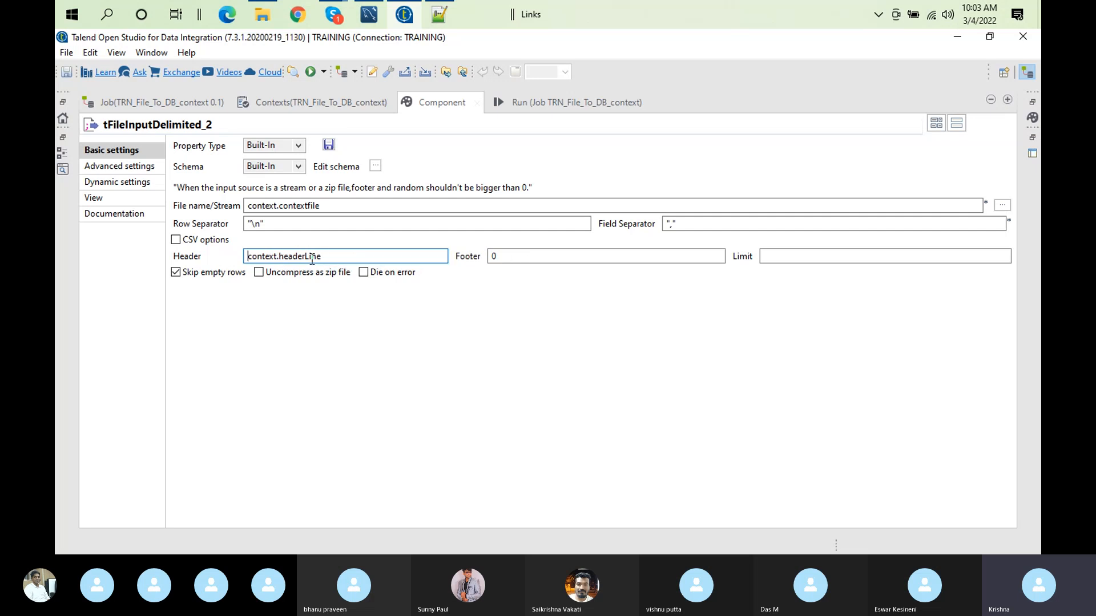
# Step: Copy the headerLine variable name and append the entry headerLine,5 to contextgeneric.txt in Notepad++
pyautogui.hotkey('ctrl', 'a')
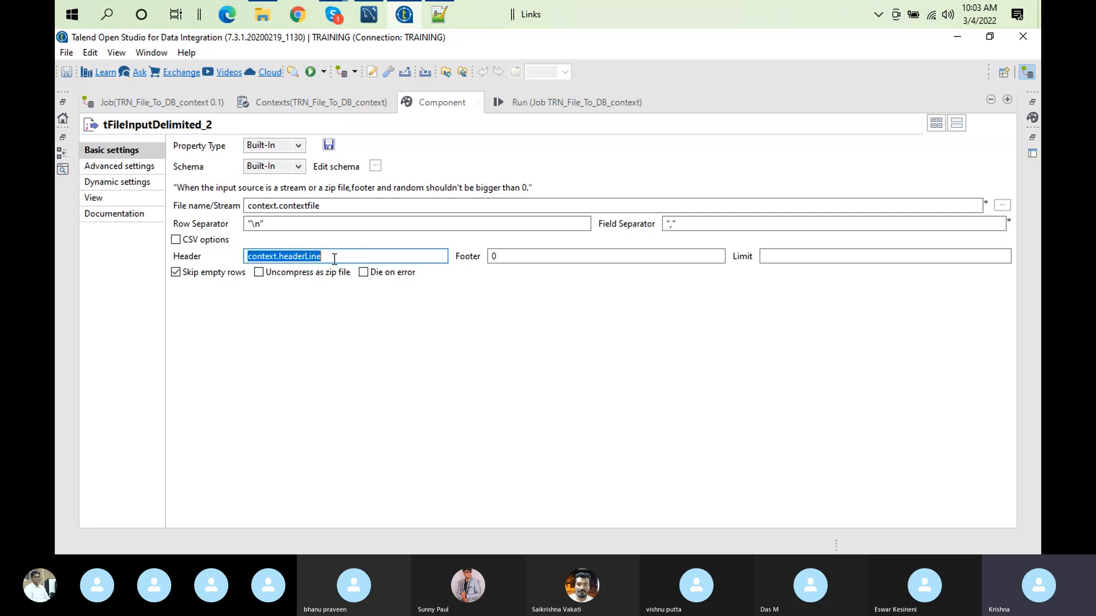
pyautogui.click(331, 257)
pyautogui.keyDown('shift'); pyautogui.click(278, 258); pyautogui.keyUp('shift')
pyautogui.click(439, 13)
pyautogui.click(223, 333)
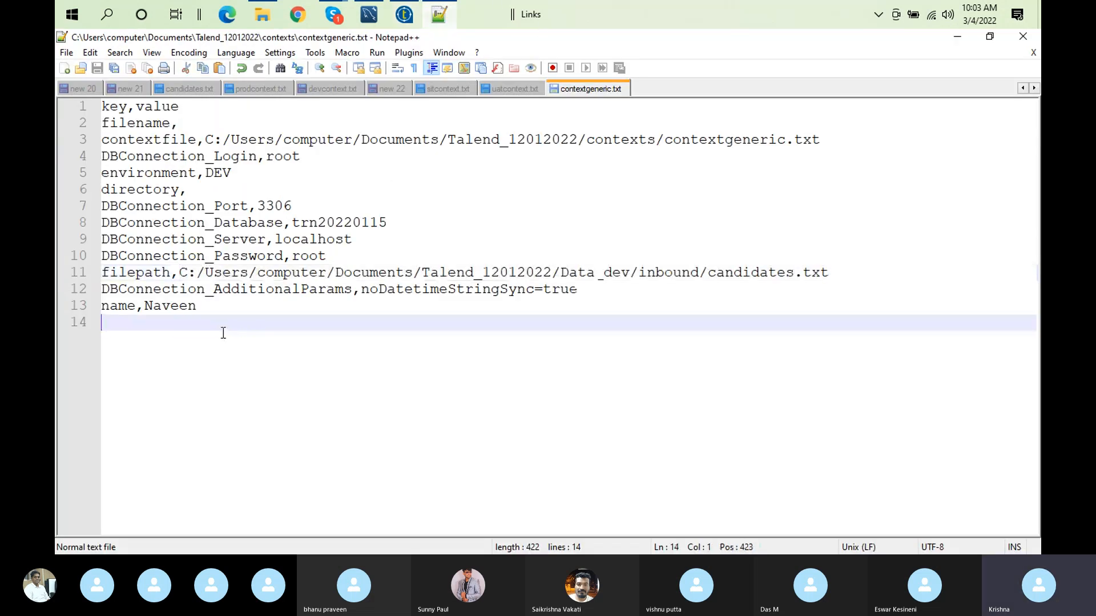
pyautogui.write('.headerLine')
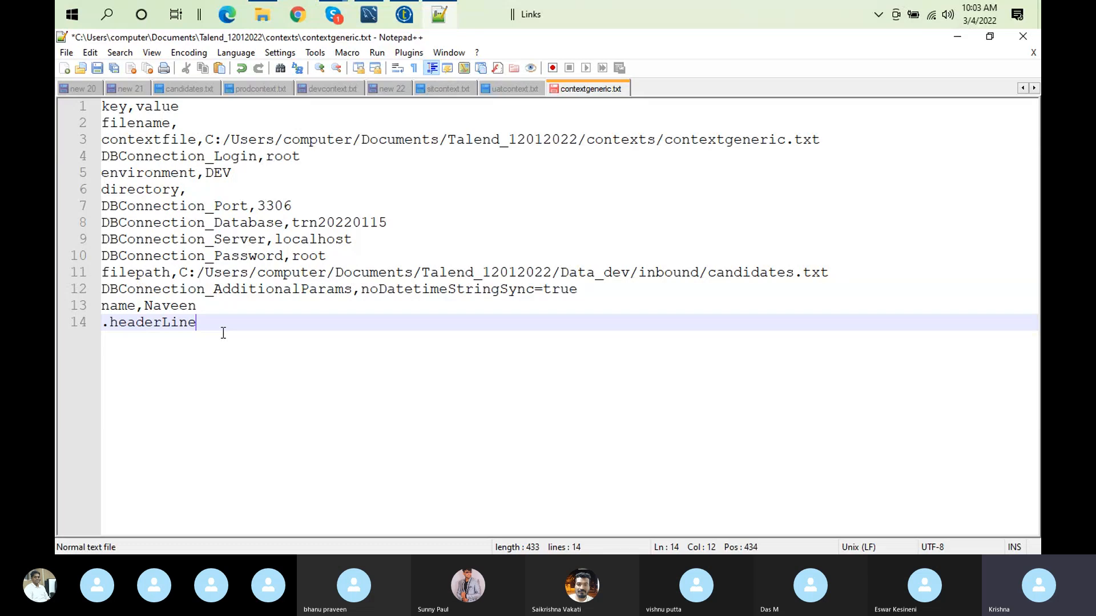
pyautogui.write(',5')
pyautogui.click(107, 321)
pyautogui.press('BackSpace')
pyautogui.press('Return')
pyautogui.press('Delete')
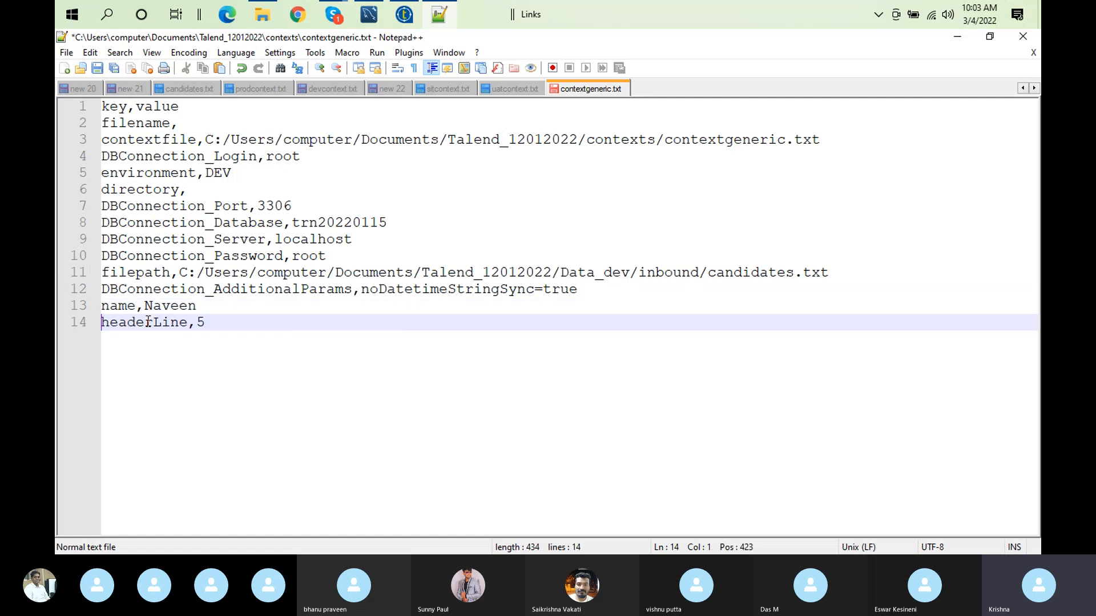
# Step: Set the headerLine value in contextgeneric.txt to 1 and save the file
pyautogui.click(230, 322)
pyautogui.write('\\')
pyautogui.press('BackSpace')
pyautogui.press('BackSpace')
pyautogui.write('1')
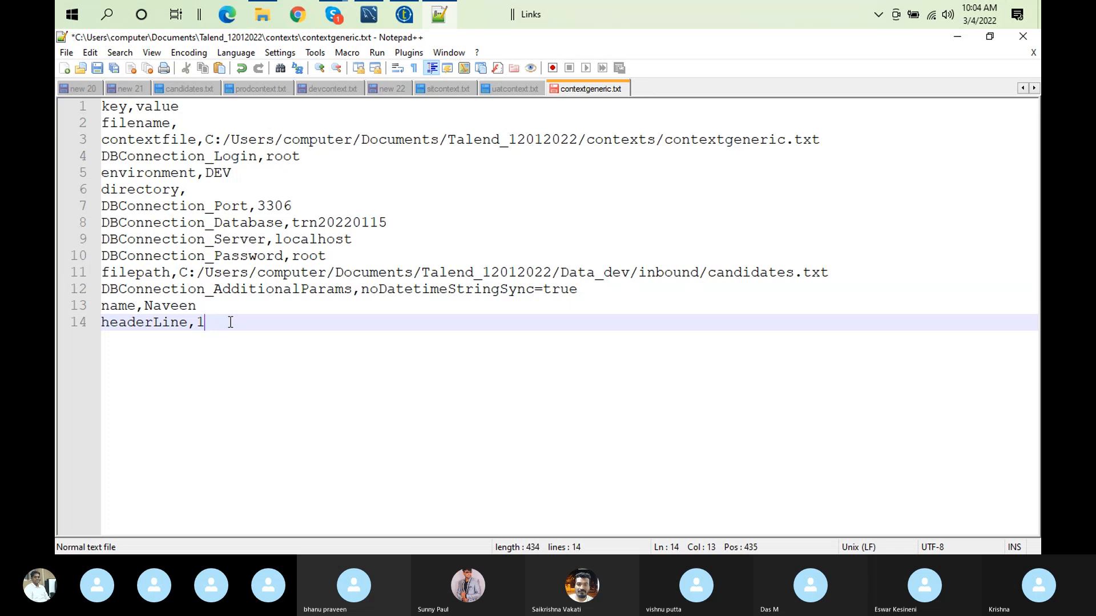
pyautogui.click(97, 68)
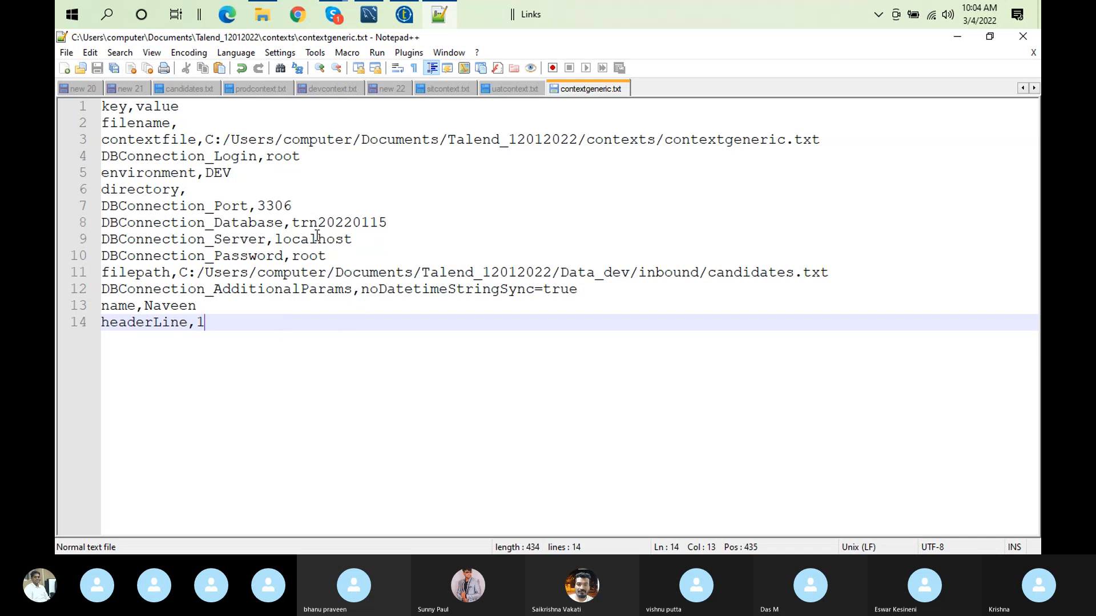
# Step: Switch back to Talend and enlarge the TRN_File_To_DB_context job design
pyautogui.click(404, 16)
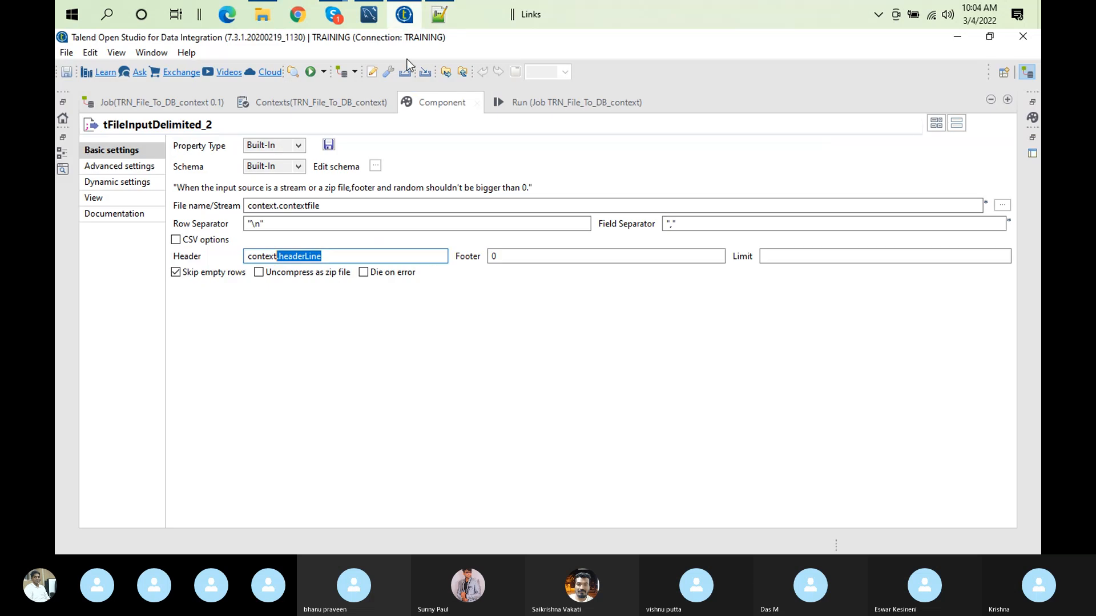
pyautogui.doubleClick(415, 94)
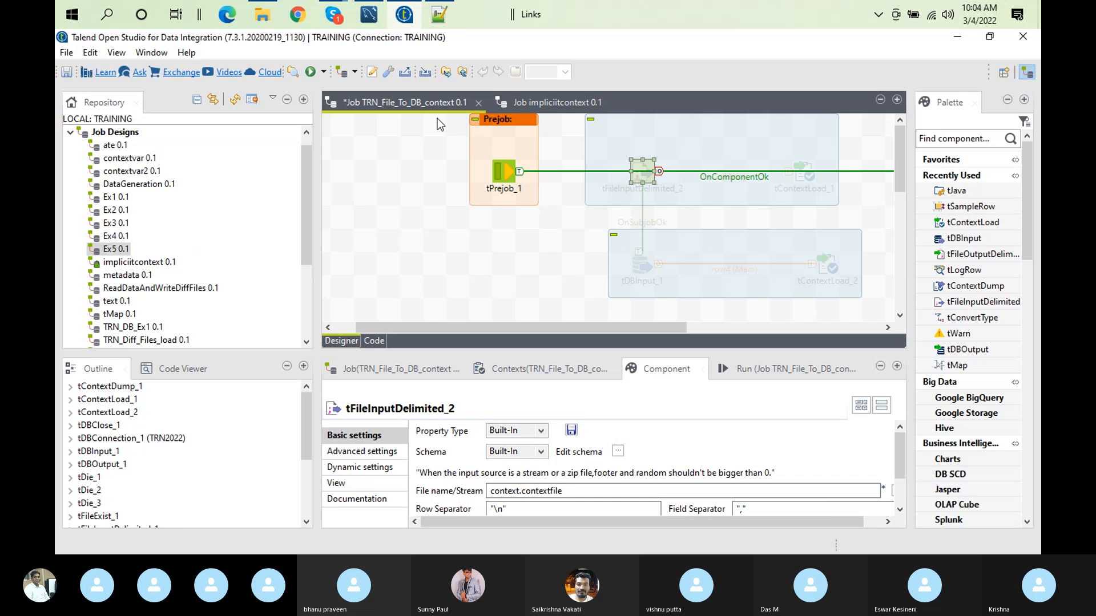
pyautogui.doubleClick(410, 101)
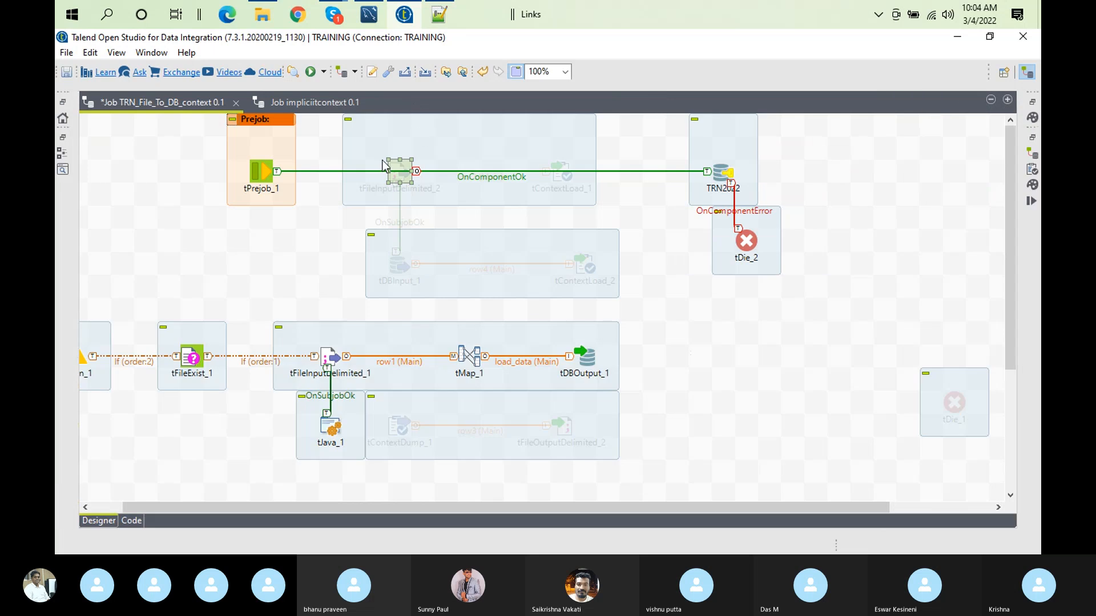
pyautogui.click(167, 267)
# Step: Disable Implicit tContextLoad in the project settings, apply the change and update the pom for all jobs
pyautogui.click(371, 71)
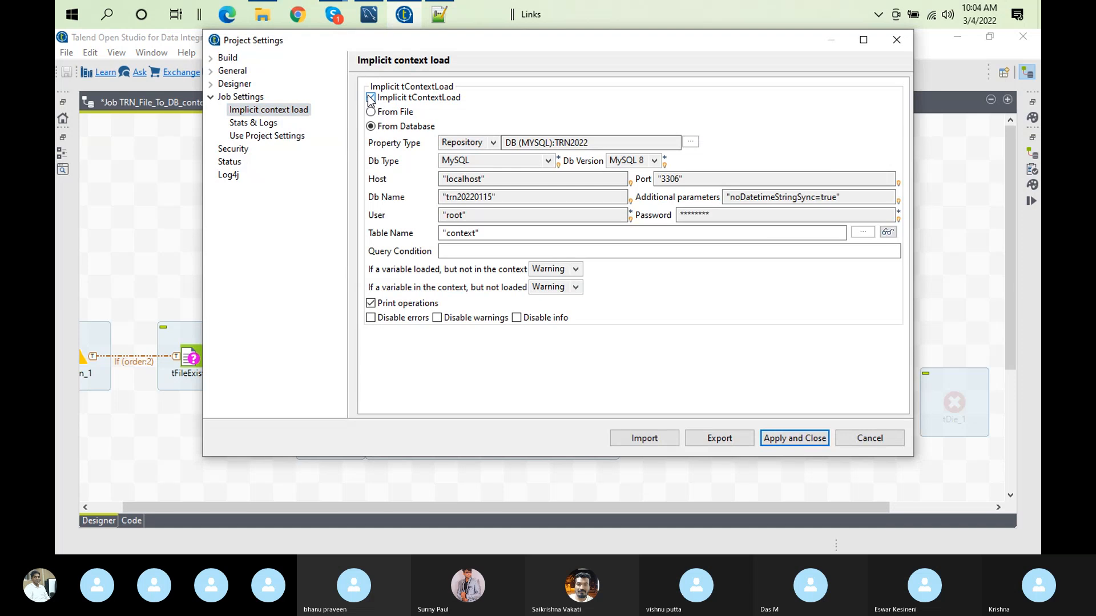
pyautogui.click(370, 98)
pyautogui.click(786, 439)
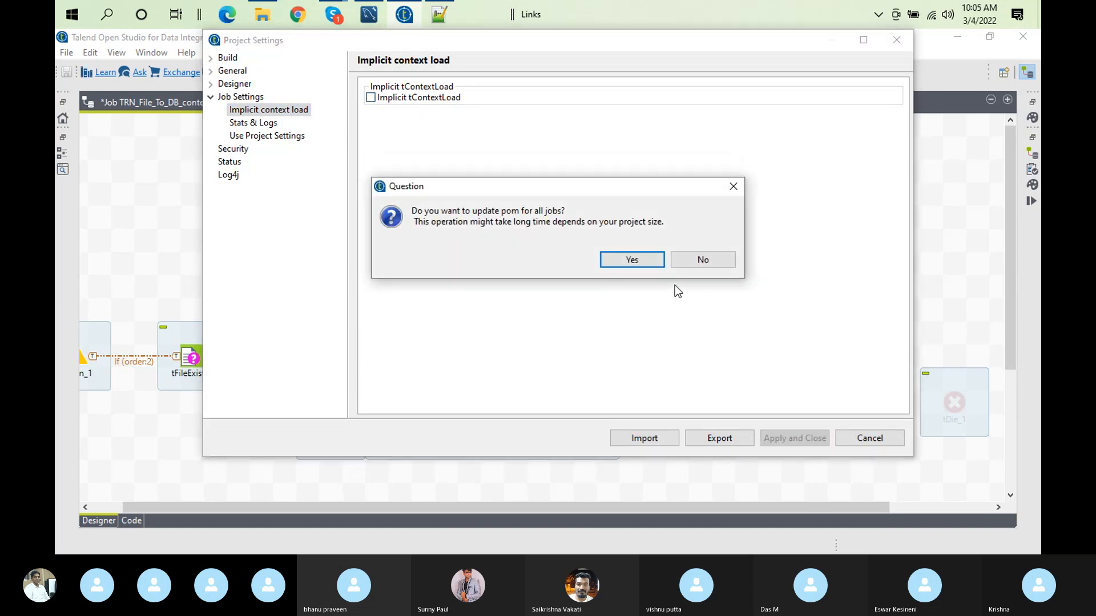
pyautogui.click(628, 261)
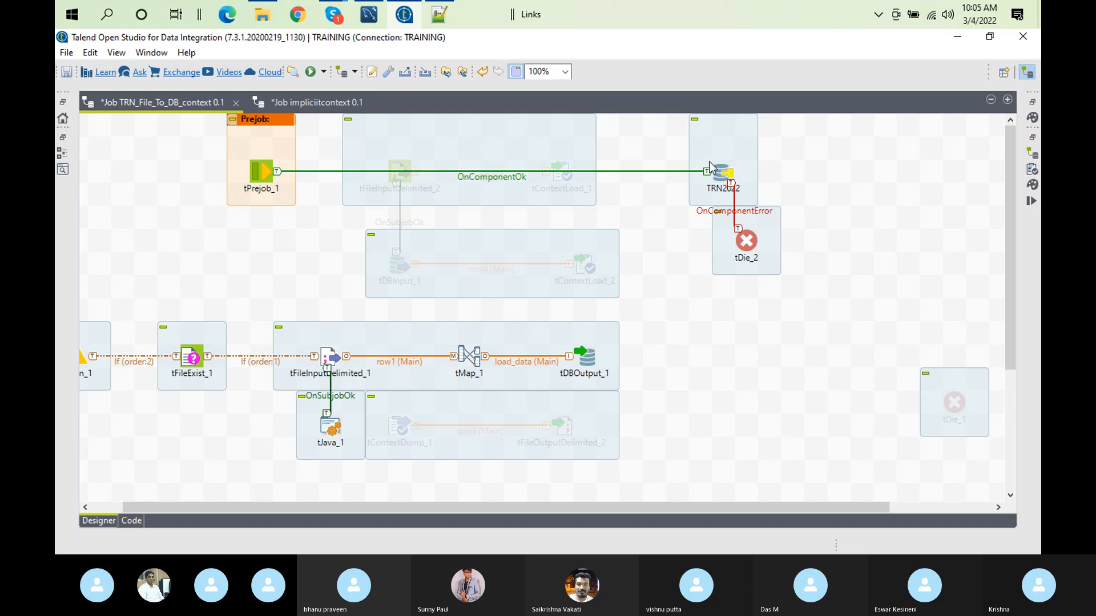
# Step: Activate the whole tFileInputDelimited_2 subjob and reroute the OnComponentOk link of tPrejob_1 from TRN2022 to tFileInputDelimited_2
pyautogui.rightClick(400, 170)
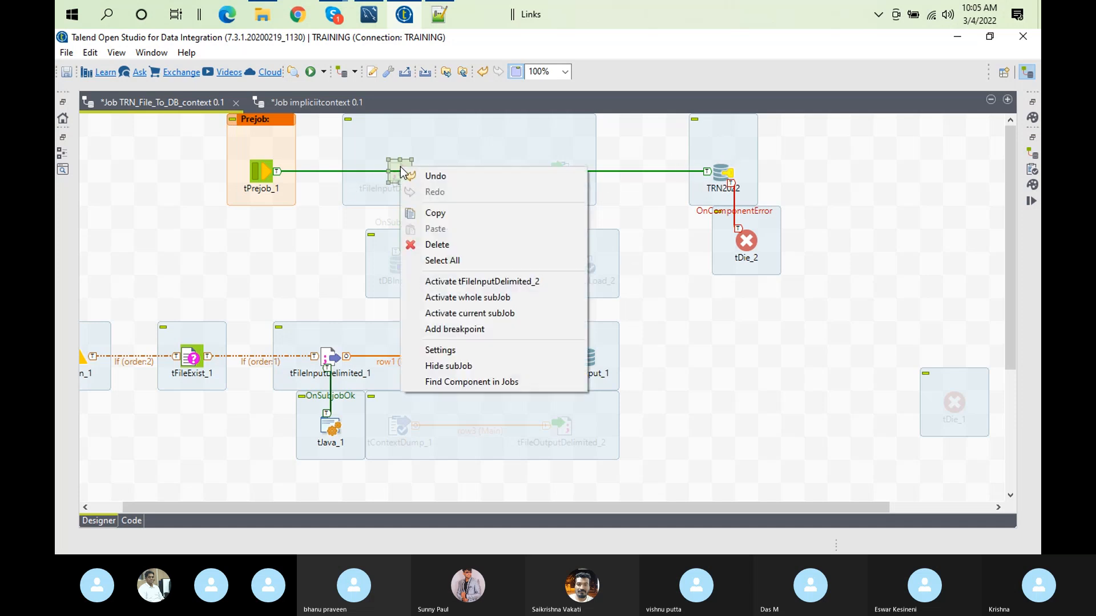
pyautogui.click(520, 300)
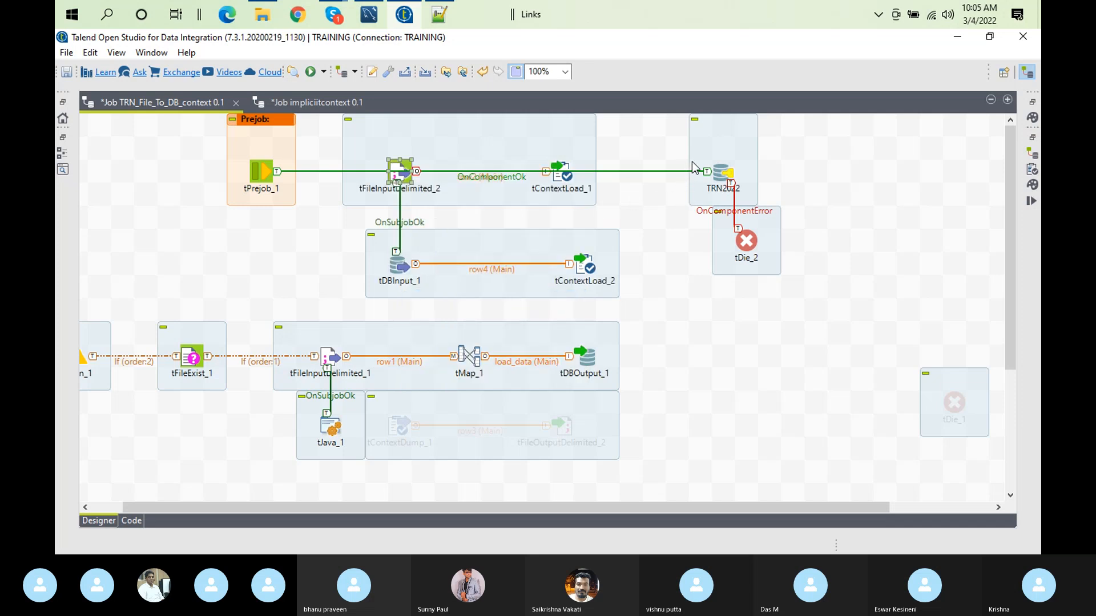
pyautogui.click(708, 170)
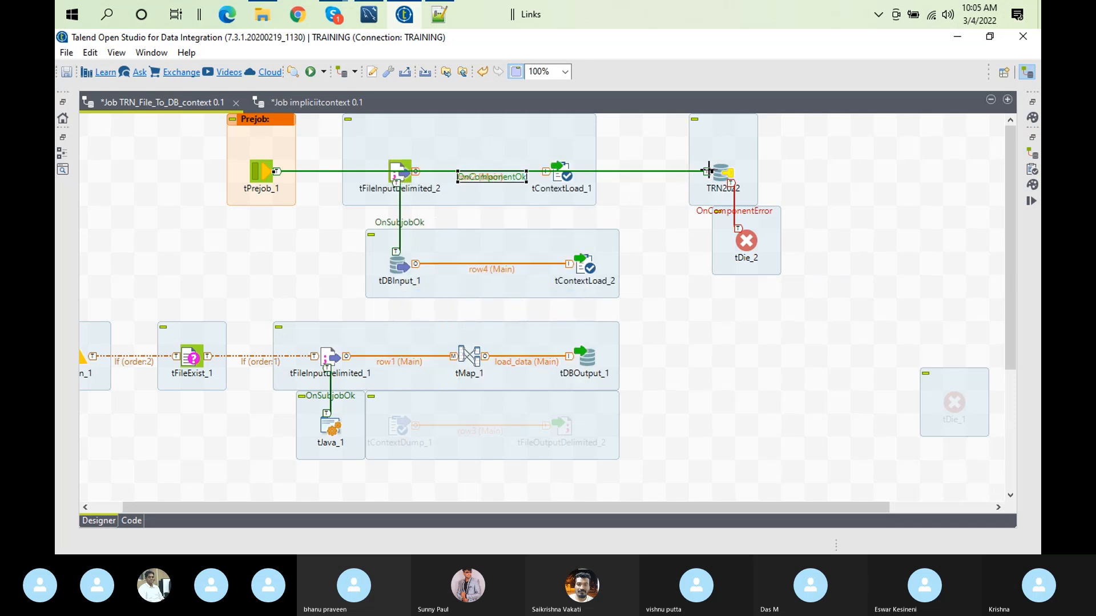
pyautogui.moveTo(708, 170); pyautogui.dragTo(399, 175)
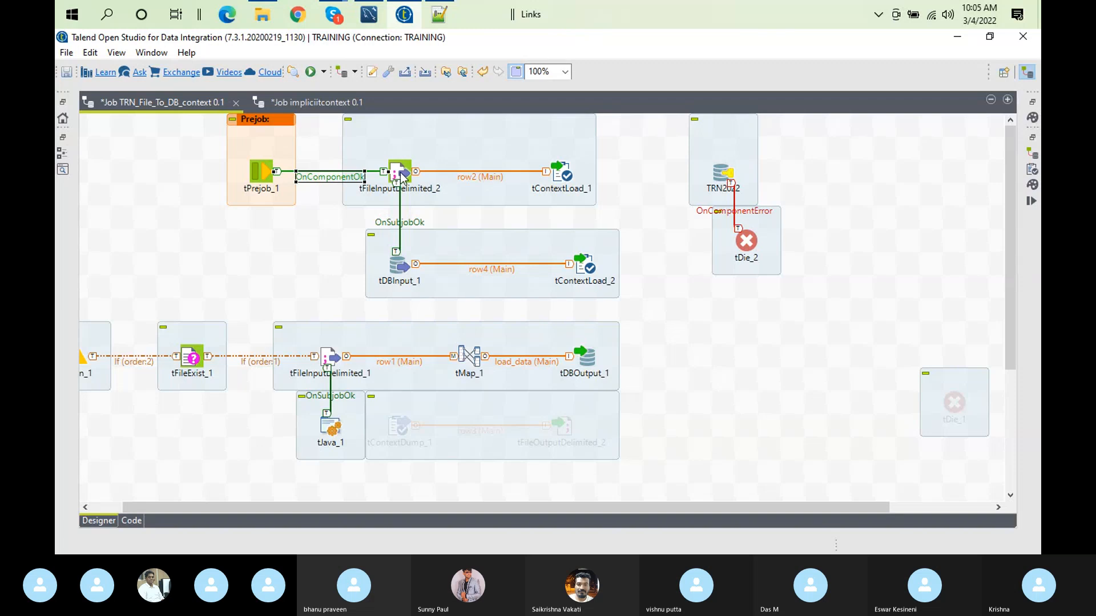
pyautogui.rightClick(555, 166)
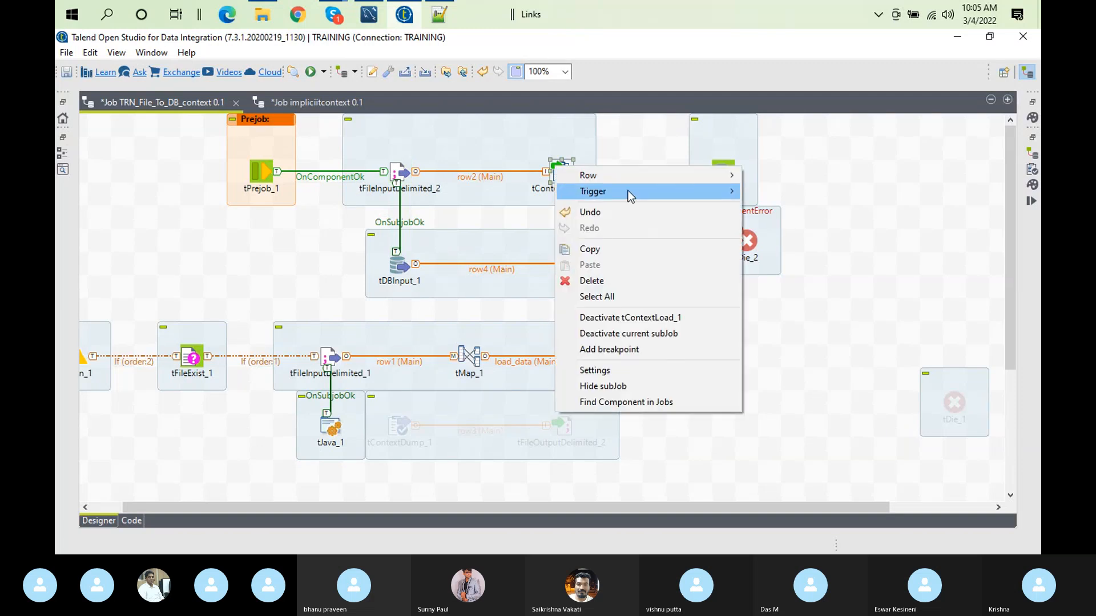
pyautogui.moveTo(634, 192)
pyautogui.click(769, 191)
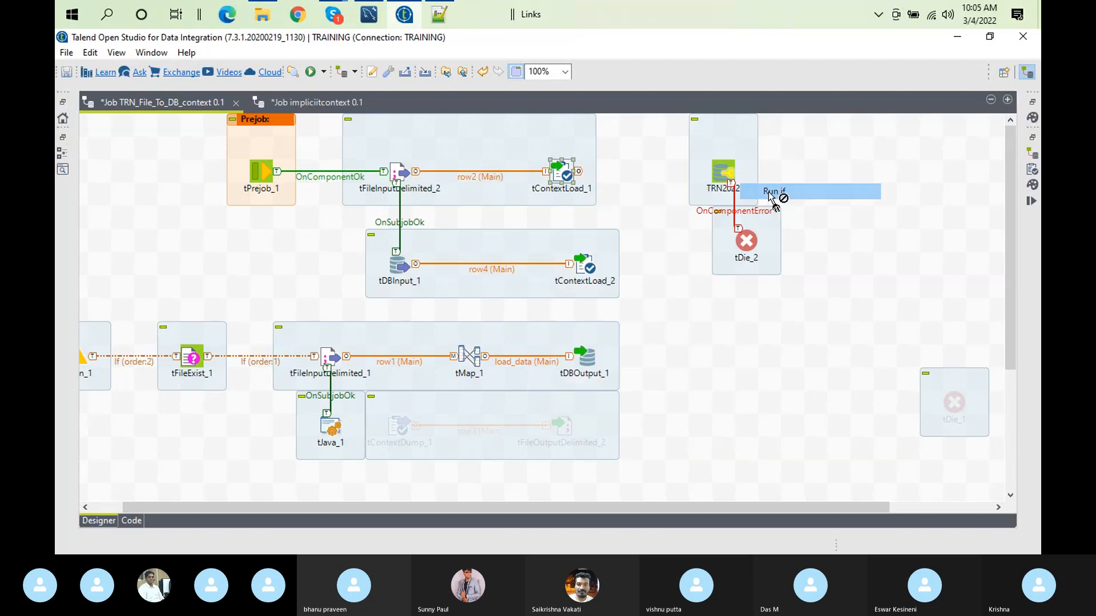
pyautogui.click(723, 178)
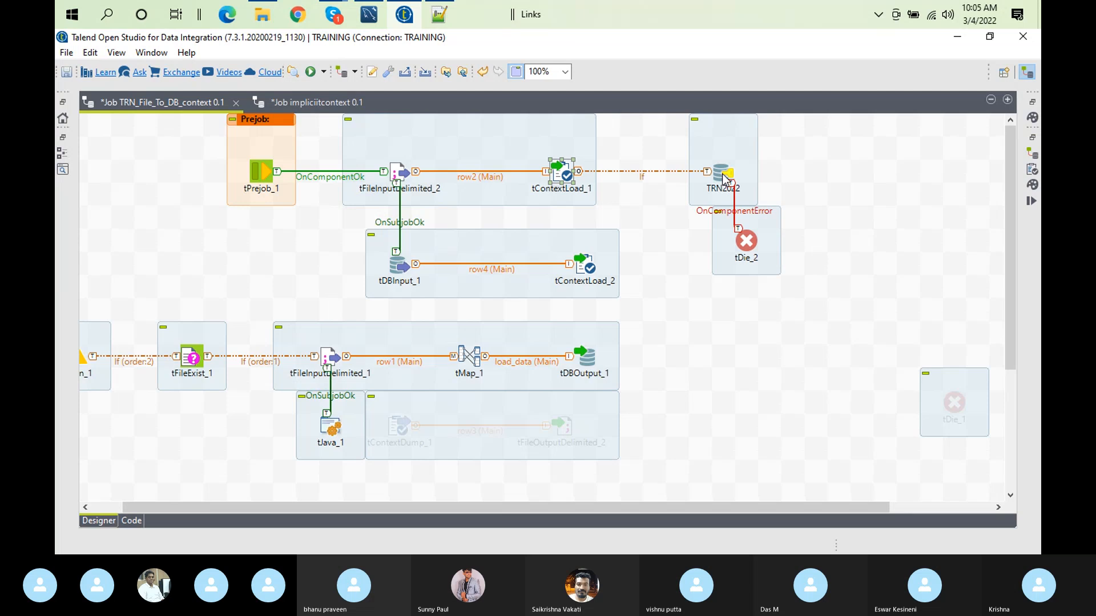
pyautogui.click(643, 173)
pyautogui.press('Delete')
# Step: Connect tContextLoad_1 to TRN2022 with an On Component Ok trigger and align tDie_2 directly beneath TRN2022
pyautogui.rightClick(572, 169)
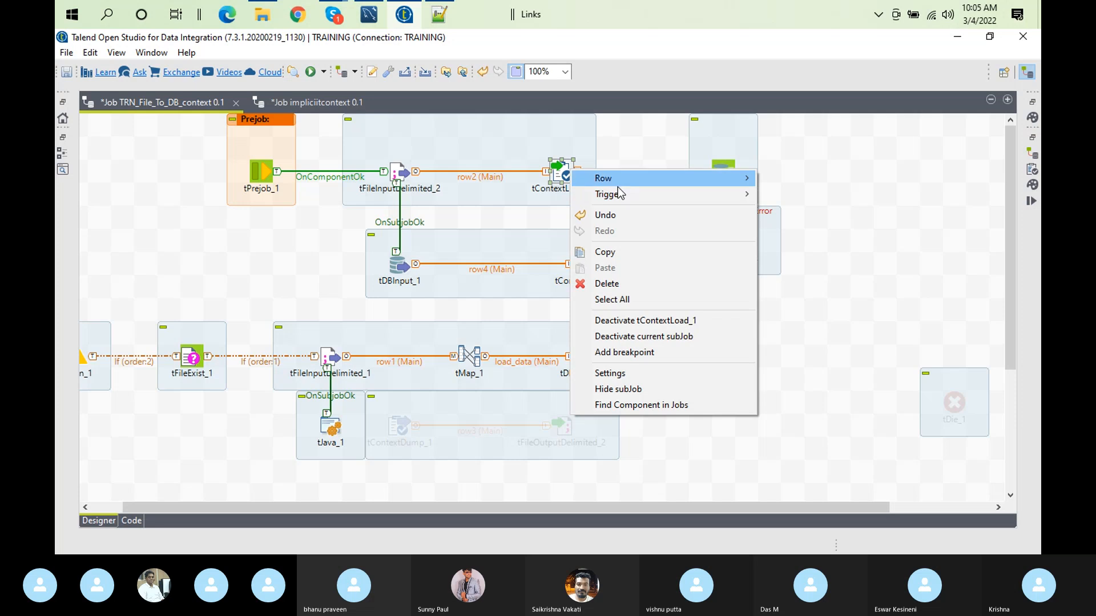
pyautogui.moveTo(624, 196)
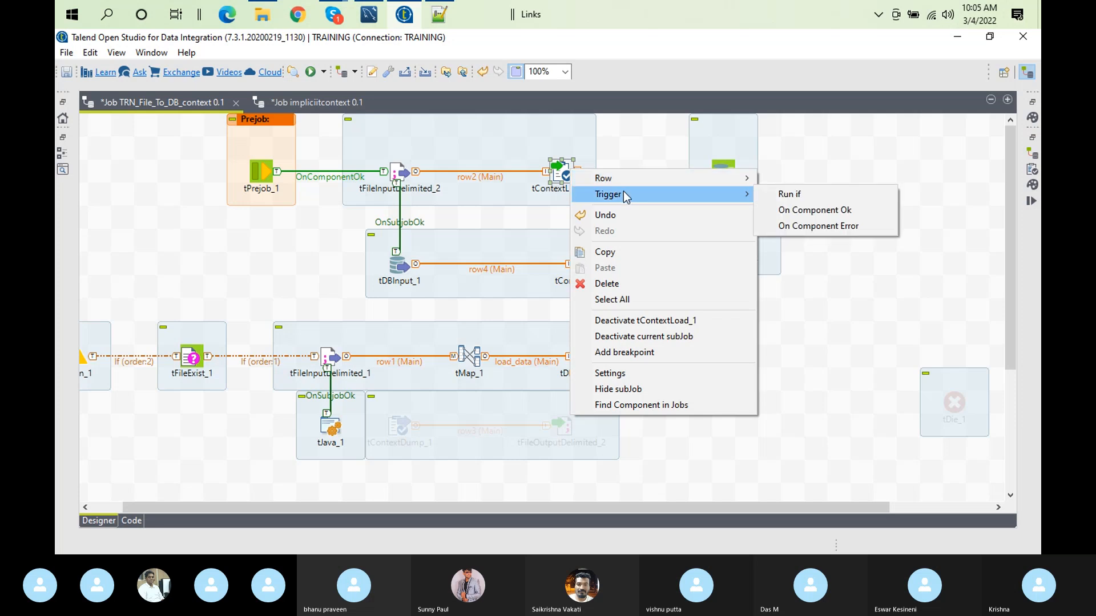
pyautogui.click(780, 210)
pyautogui.click(722, 175)
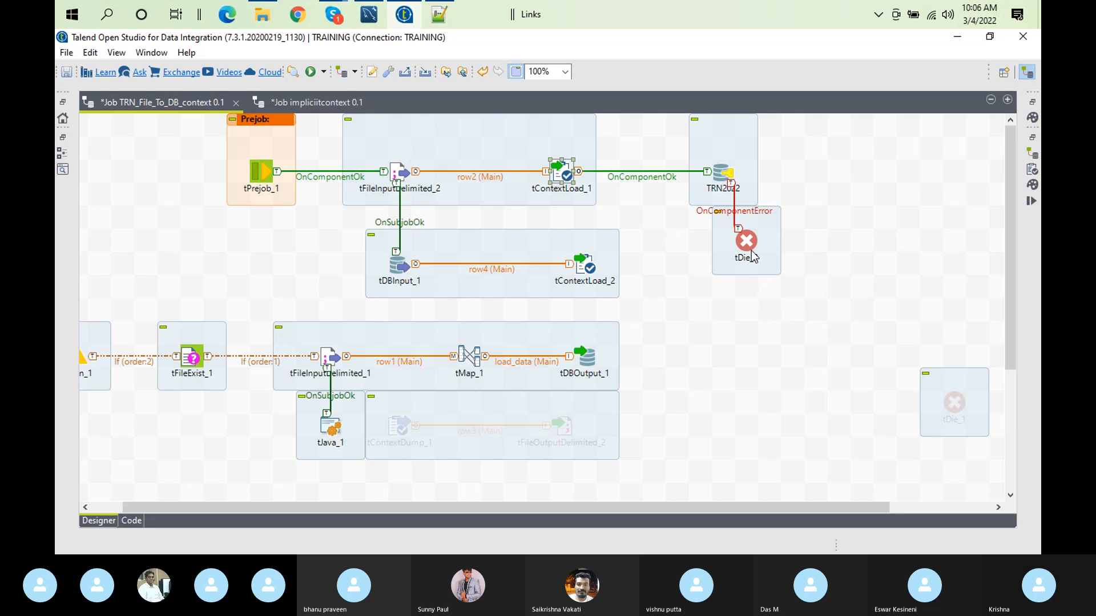
pyautogui.moveTo(747, 246); pyautogui.dragTo(735, 252)
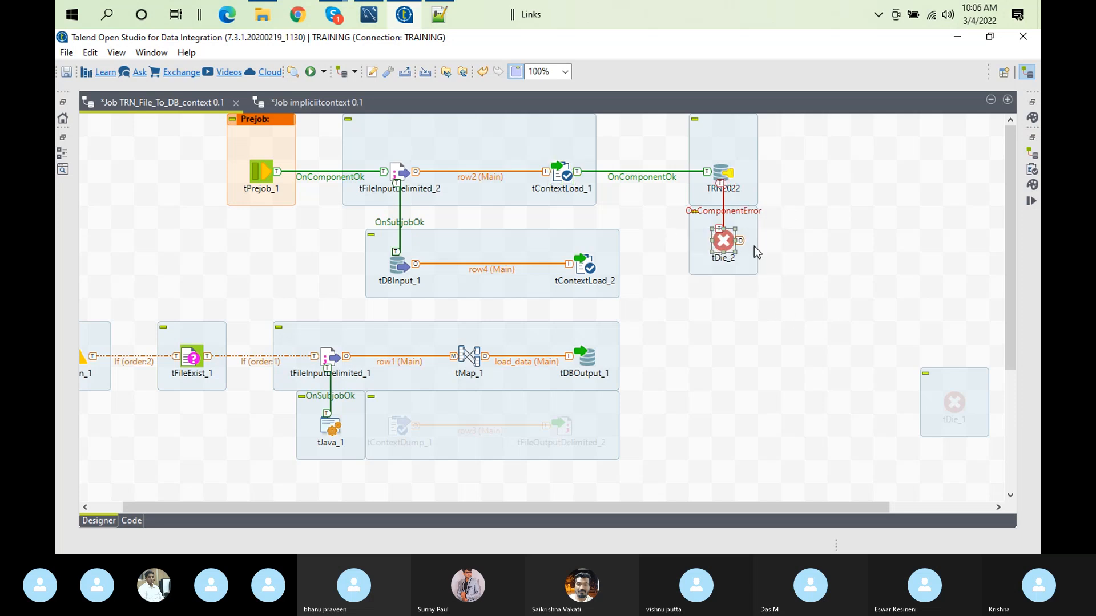
# Step: Try adding a tStatCatcher component to the empty canvas area beside TRN2022
pyautogui.click(827, 206)
pyautogui.write('tsta')
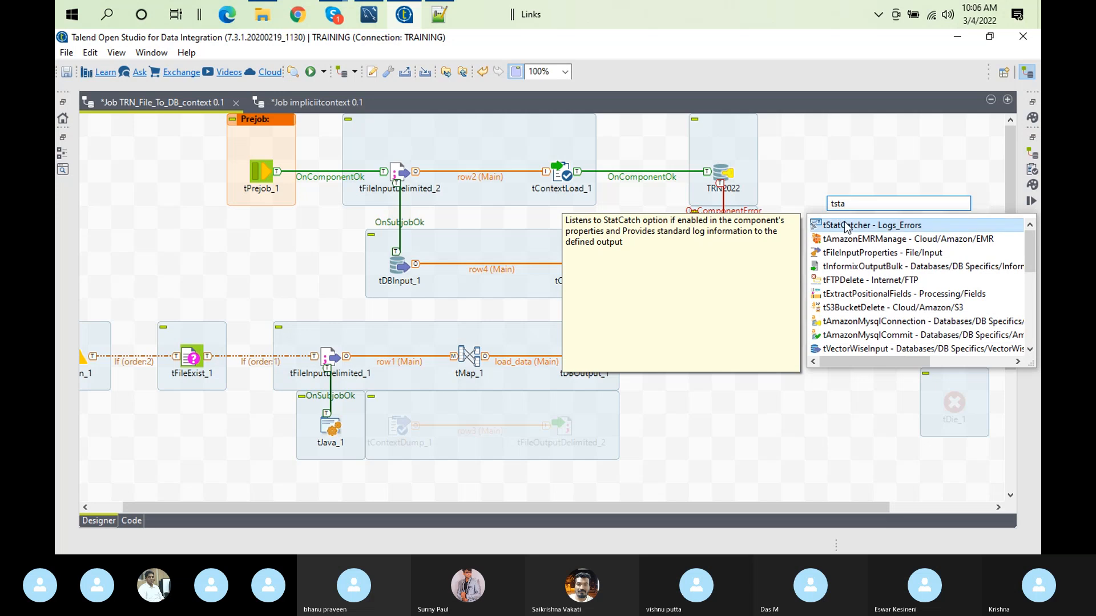
pyautogui.doubleClick(861, 228)
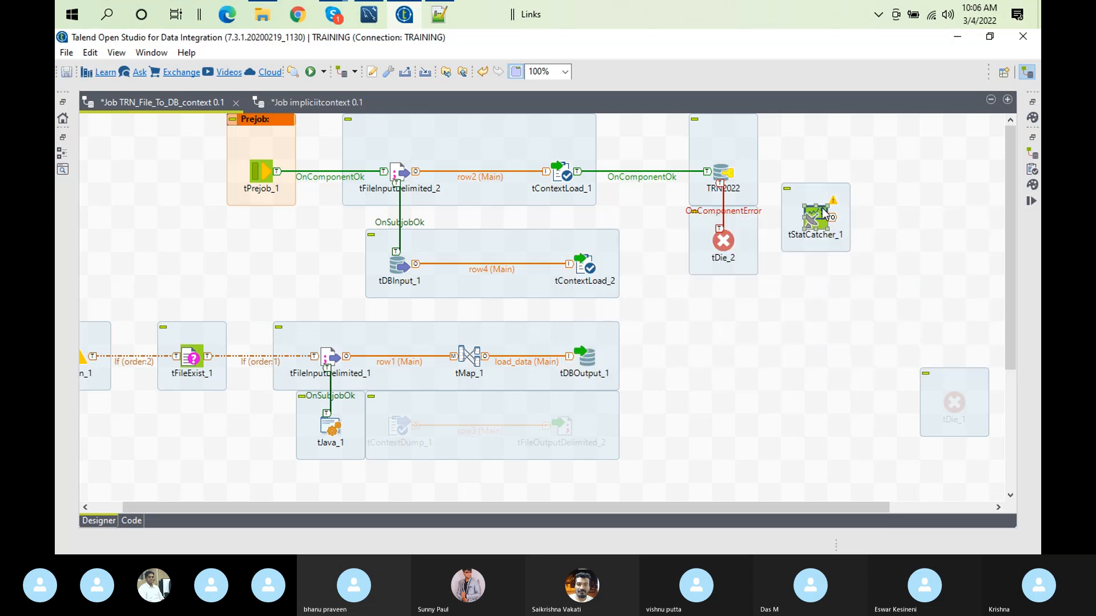
pyautogui.click(1032, 101)
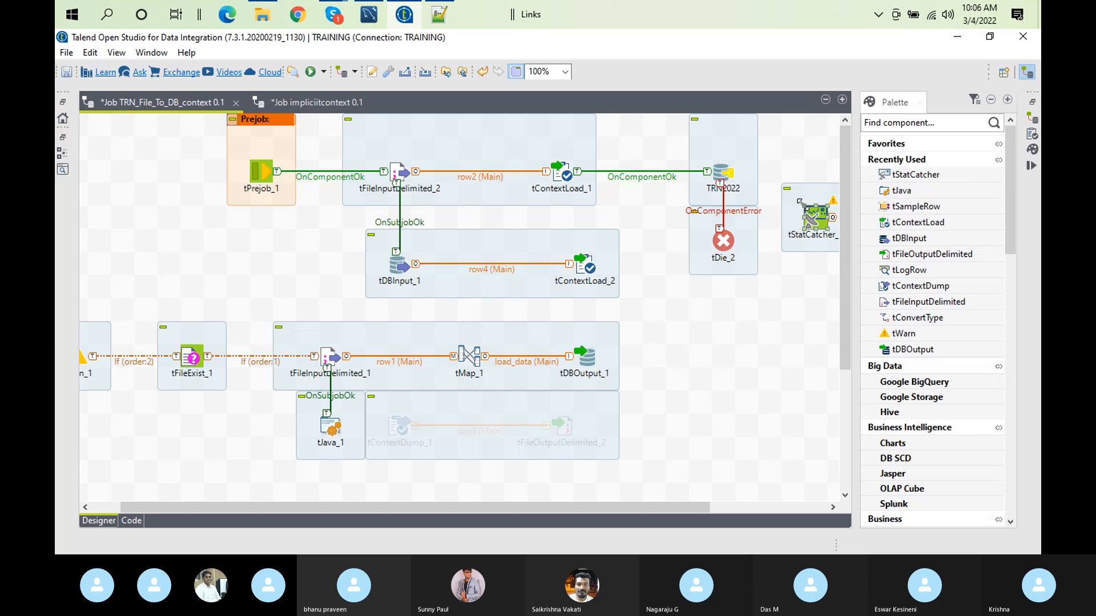
pyautogui.click(832, 230)
pyautogui.click(798, 229)
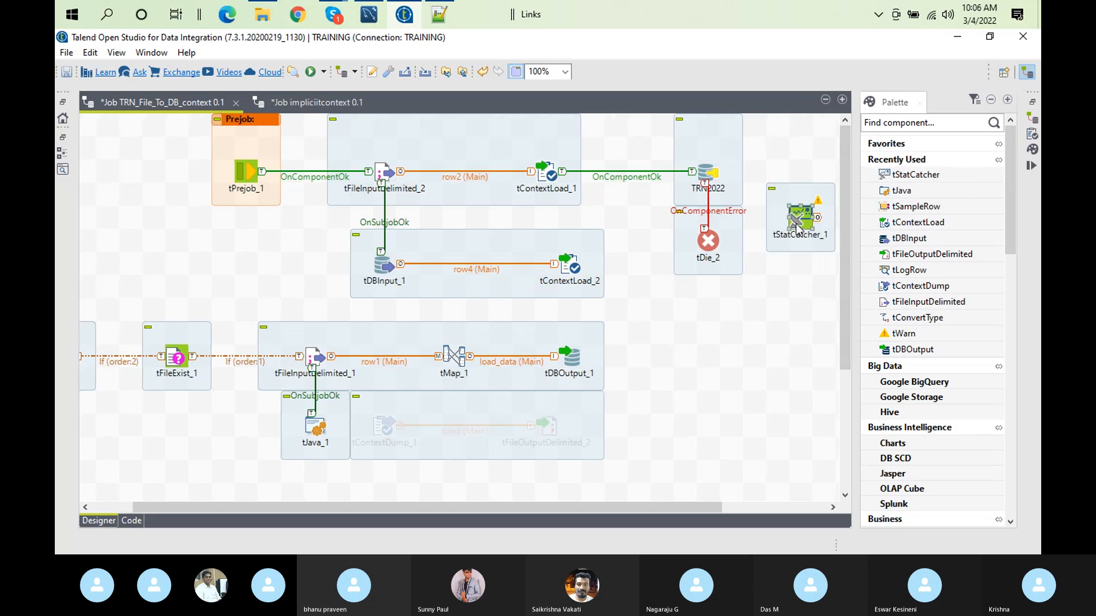
pyautogui.press('Delete')
pyautogui.write('tstat')
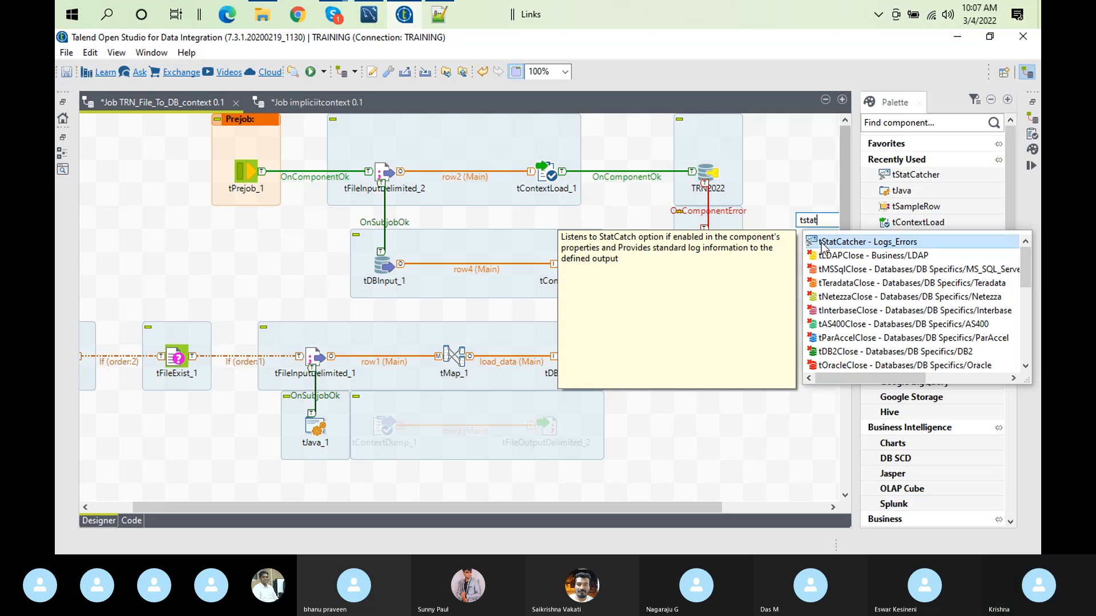
pyautogui.moveTo(336, 21)
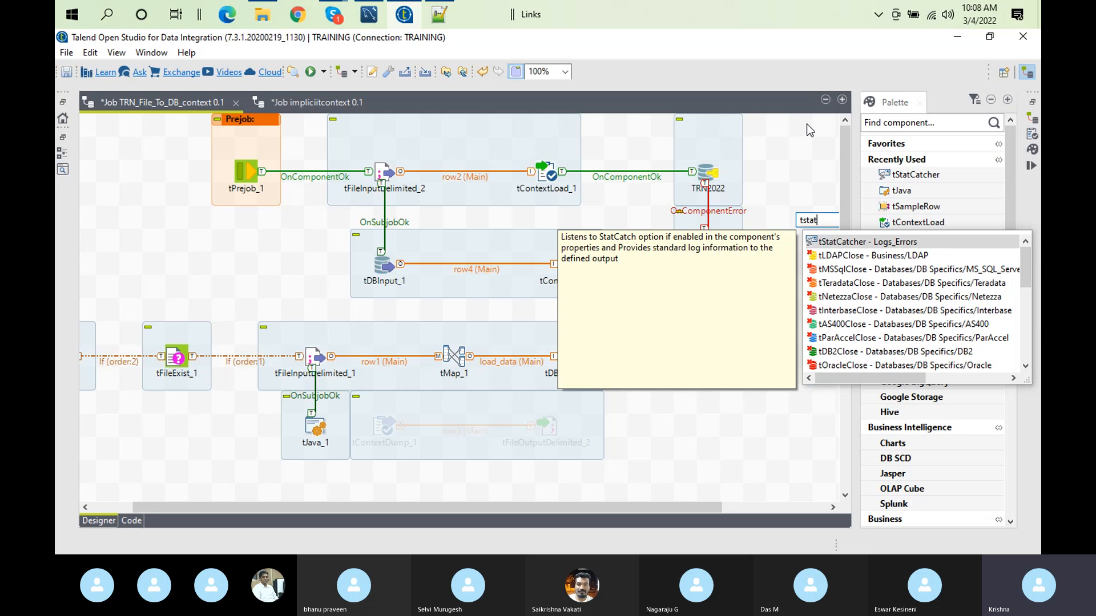
pyautogui.click(932, 16)
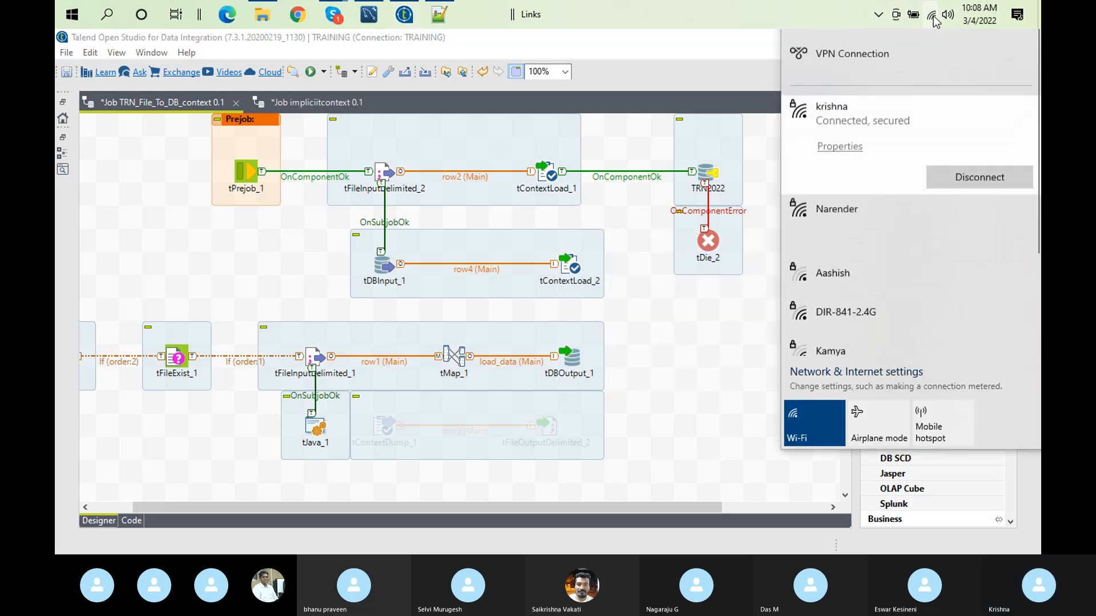
pyautogui.click(933, 17)
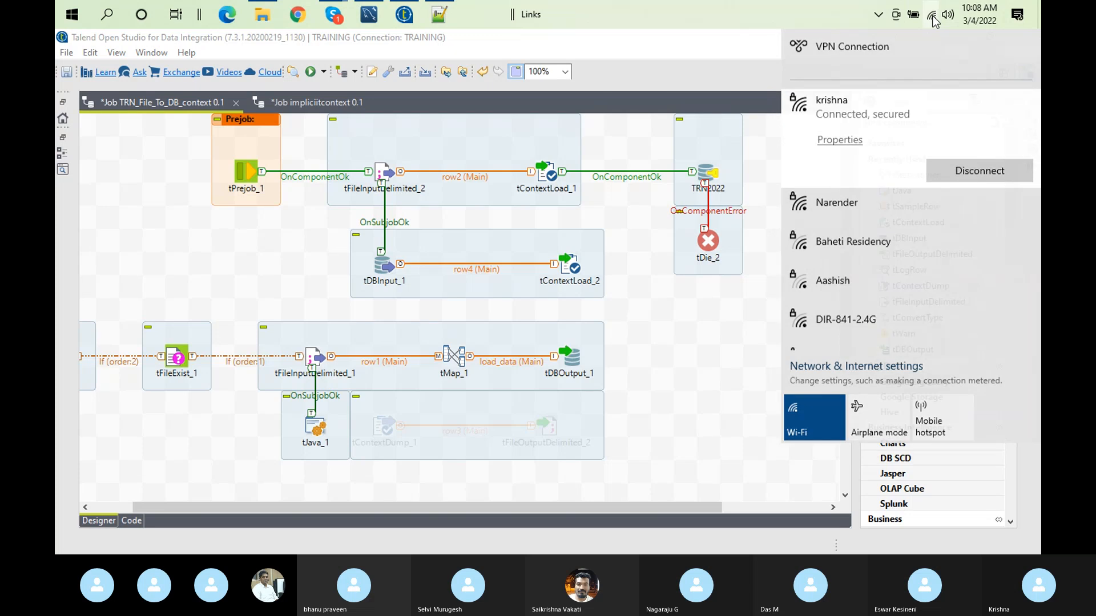
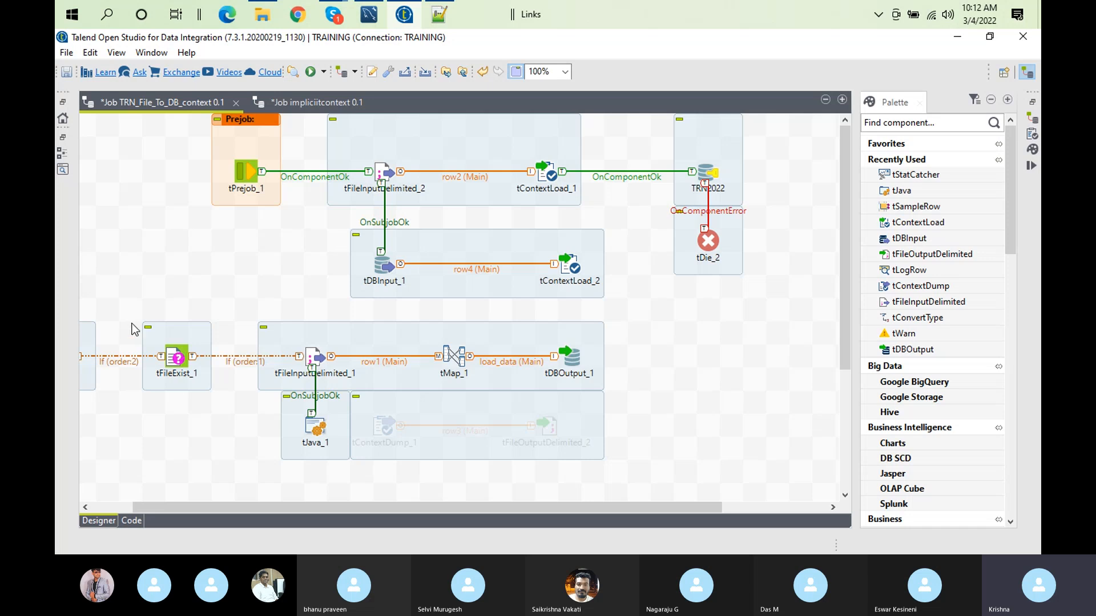
# Step: Add a tLogCatcher component in the empty canvas area below tDie_2 and open its settings
pyautogui.write('tlo')
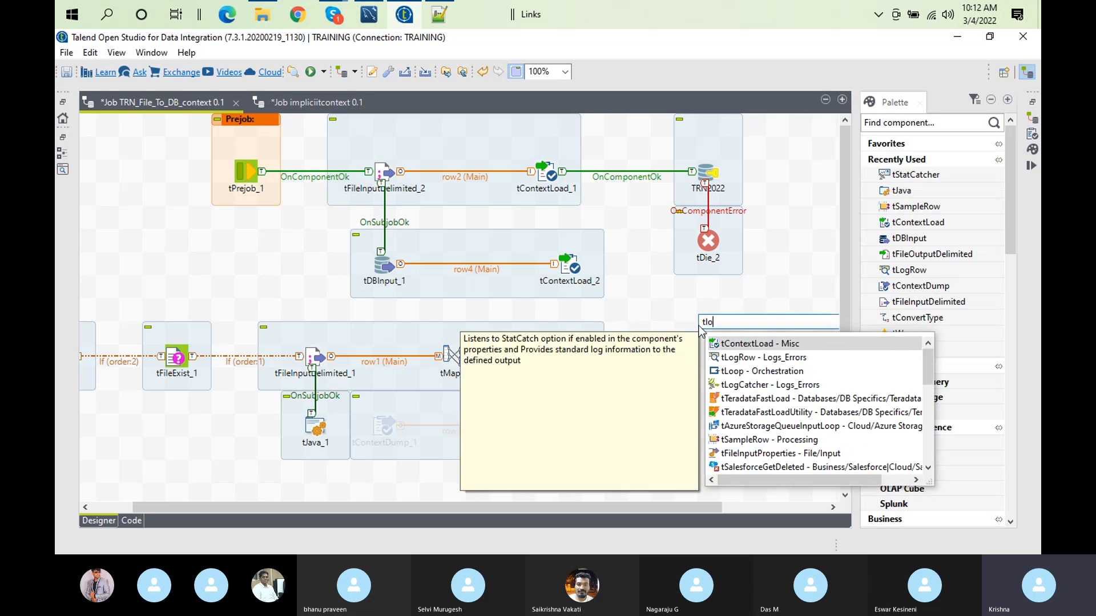
pyautogui.doubleClick(749, 384)
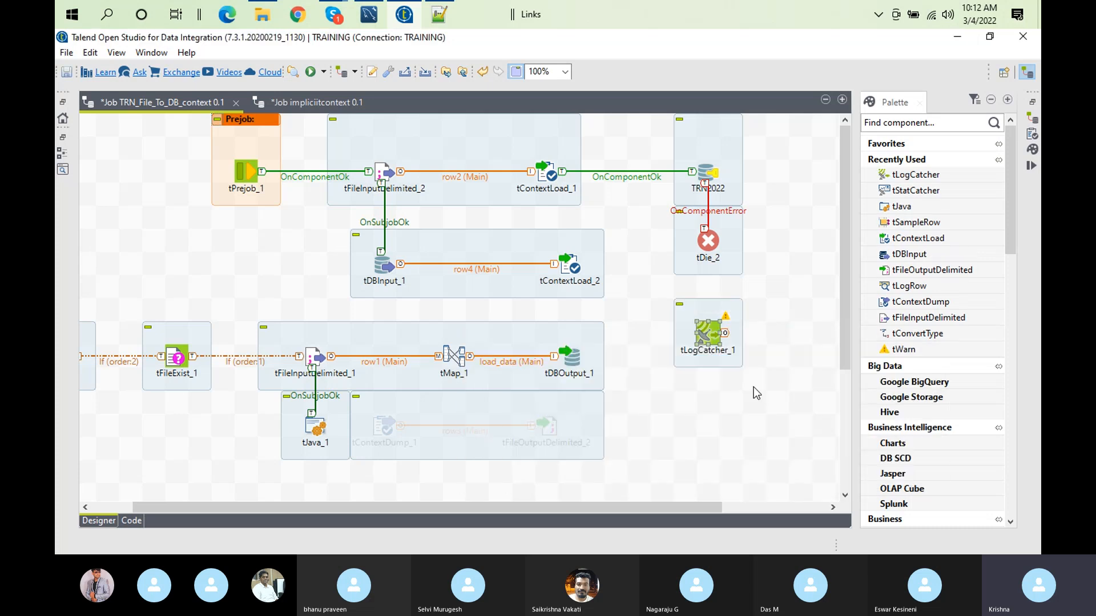
pyautogui.doubleClick(709, 330)
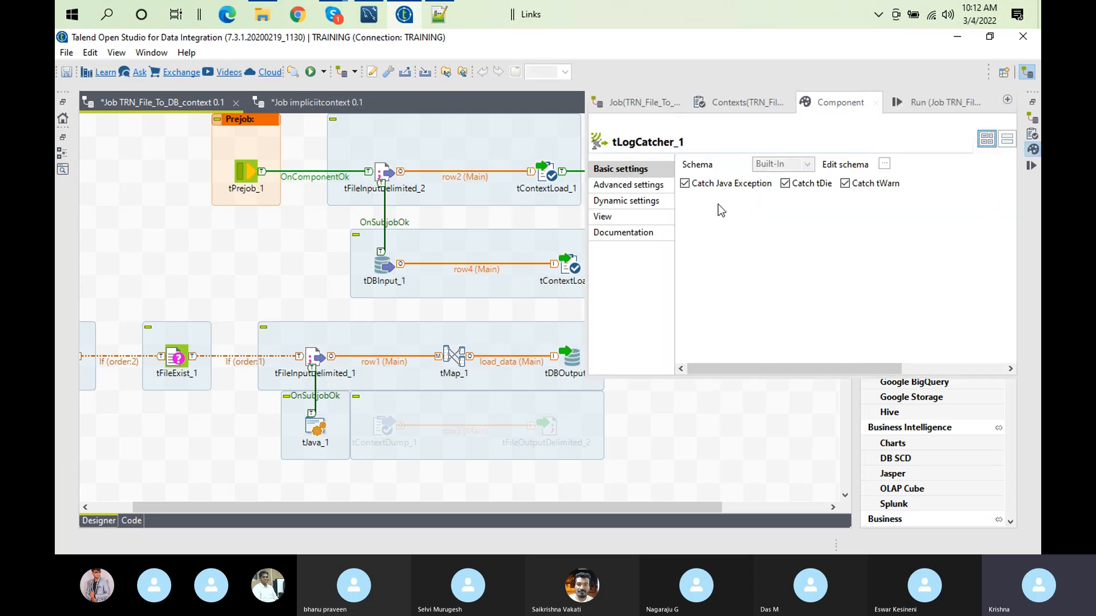
# Step: Examine the schema columns of tLogCatcher_1, from moment and pid through message and code
pyautogui.click(884, 164)
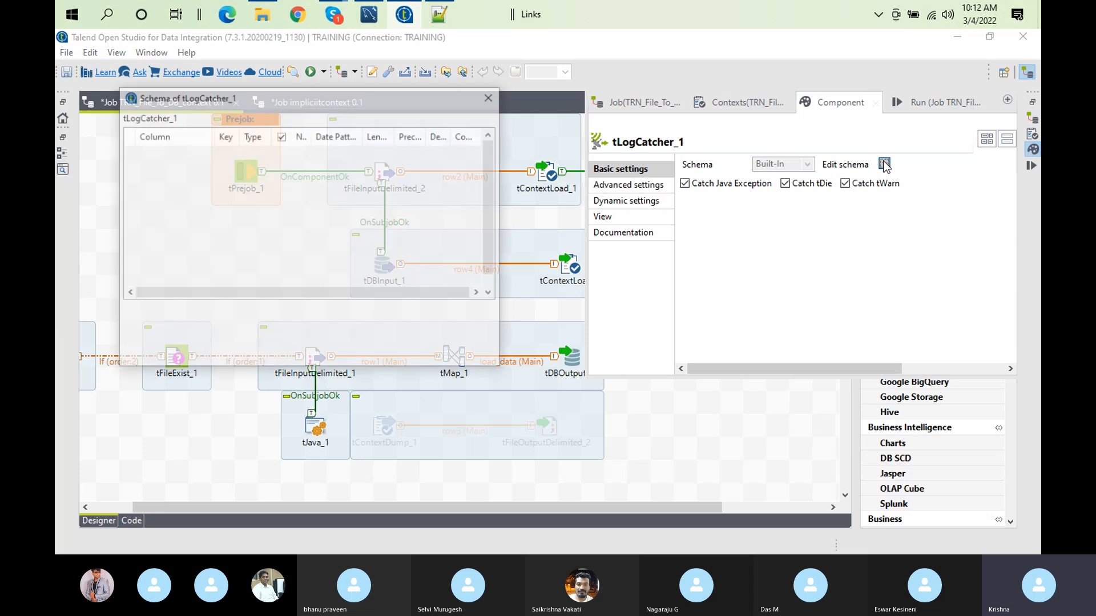
pyautogui.click(157, 166)
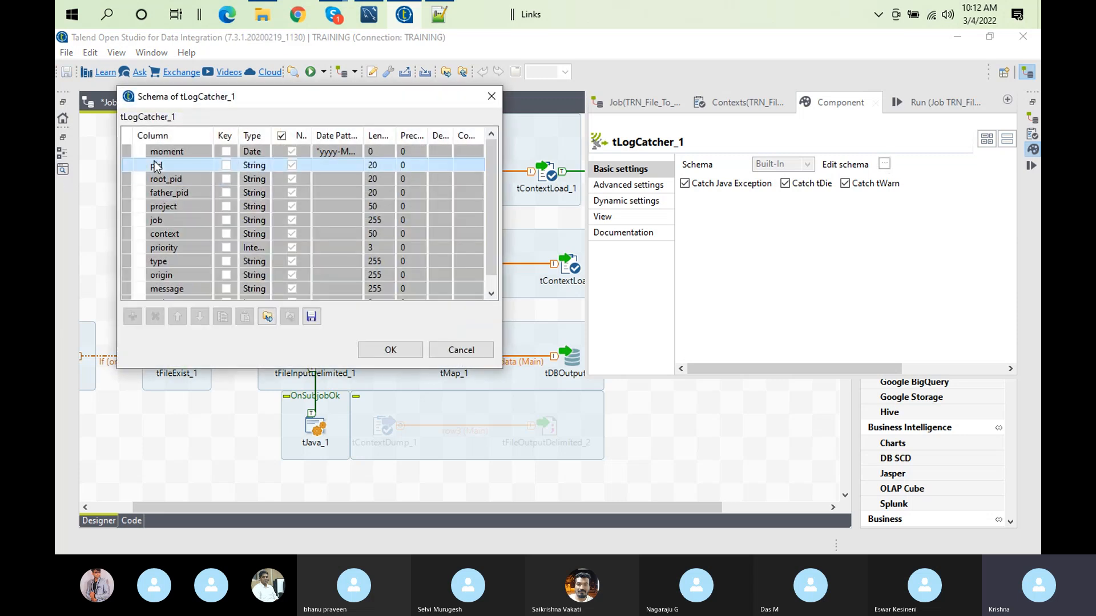
pyautogui.click(165, 180)
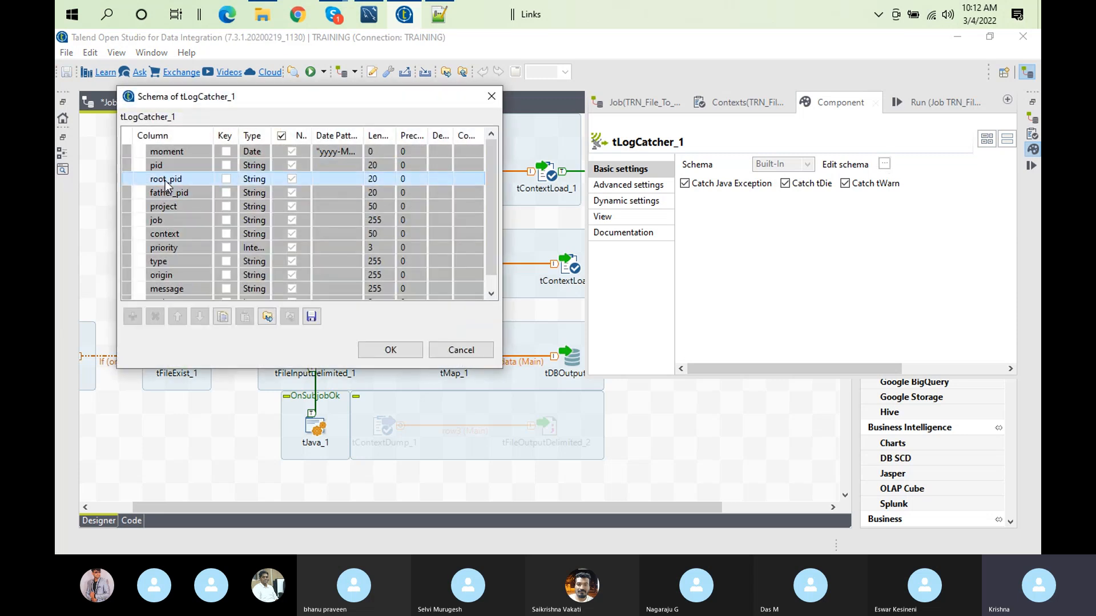
pyautogui.click(182, 207)
pyautogui.click(169, 224)
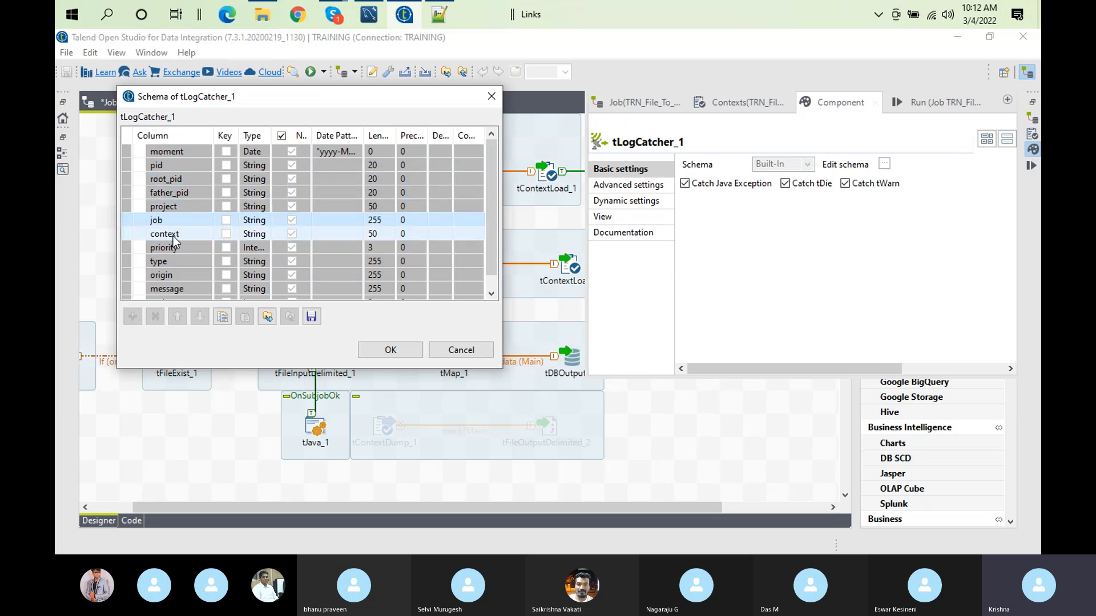
pyautogui.click(172, 236)
pyautogui.click(176, 251)
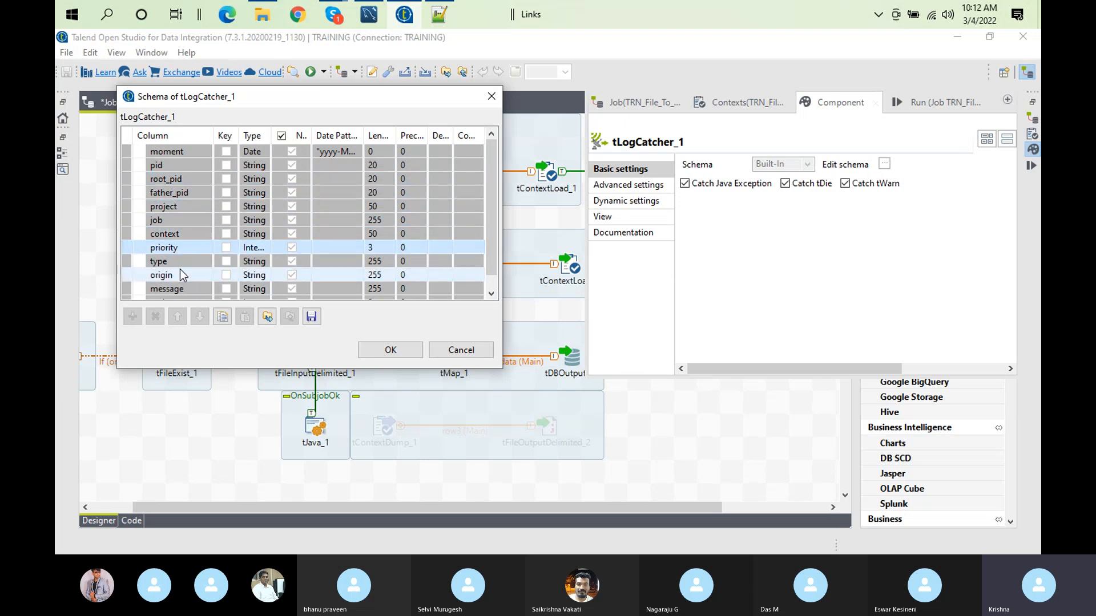
pyautogui.click(183, 275)
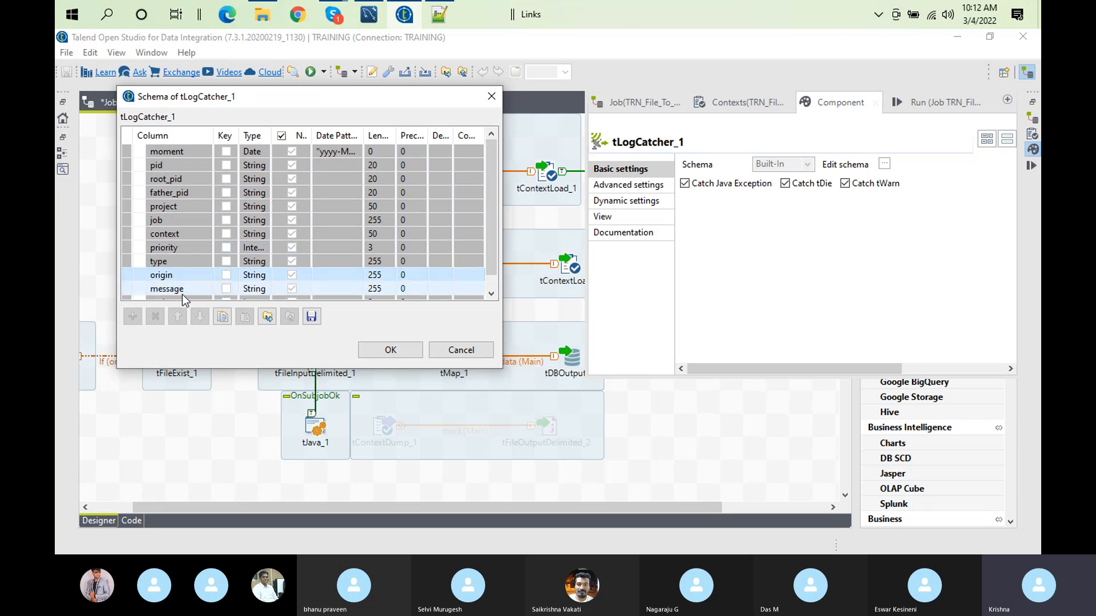
pyautogui.click(182, 290)
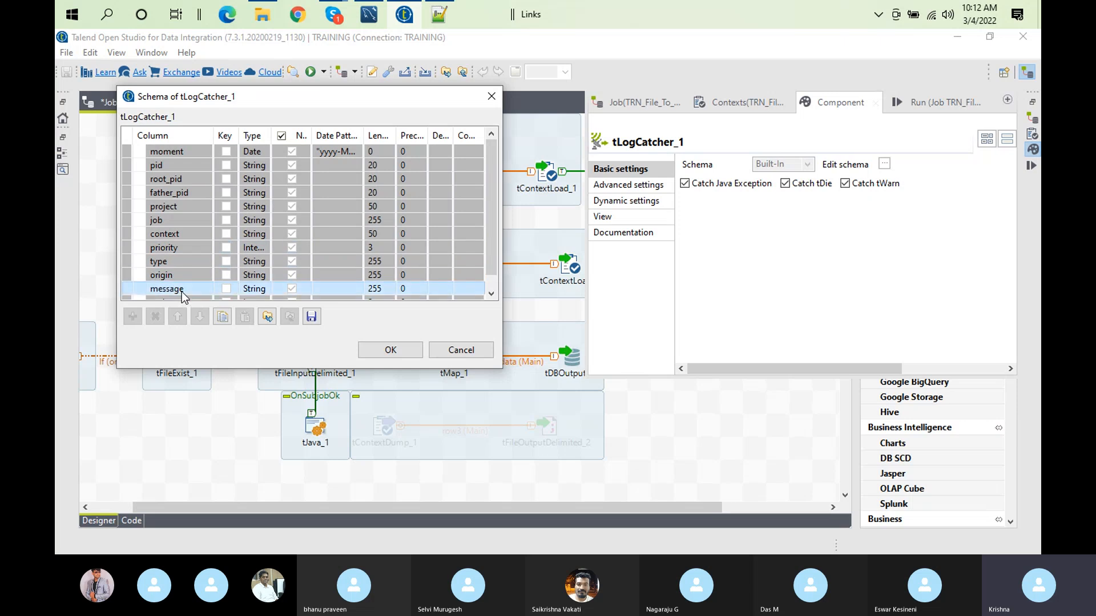
pyautogui.click(492, 293)
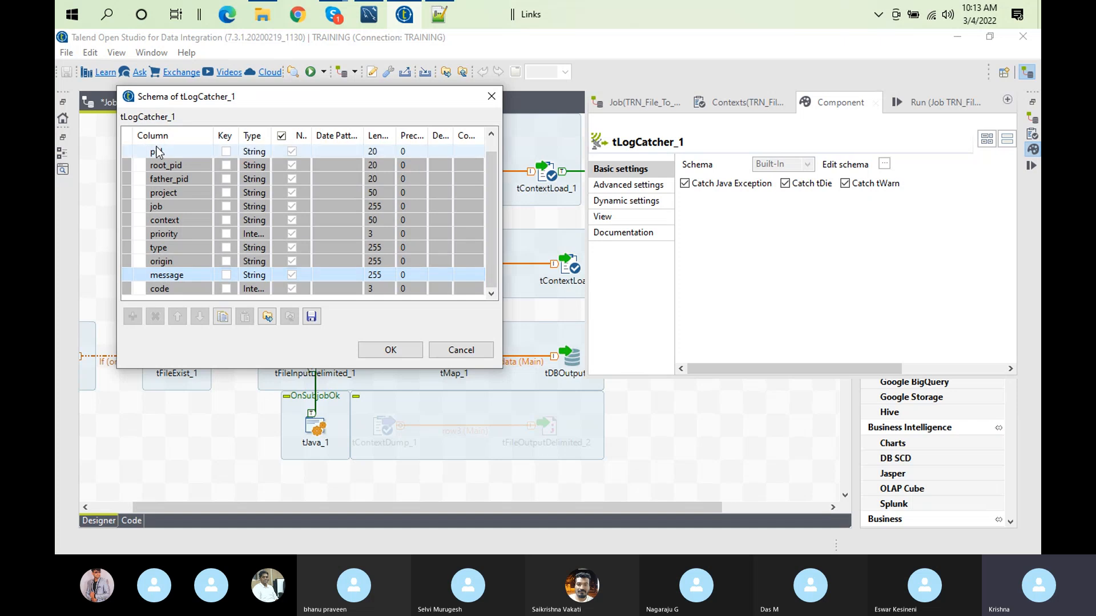
pyautogui.click(413, 350)
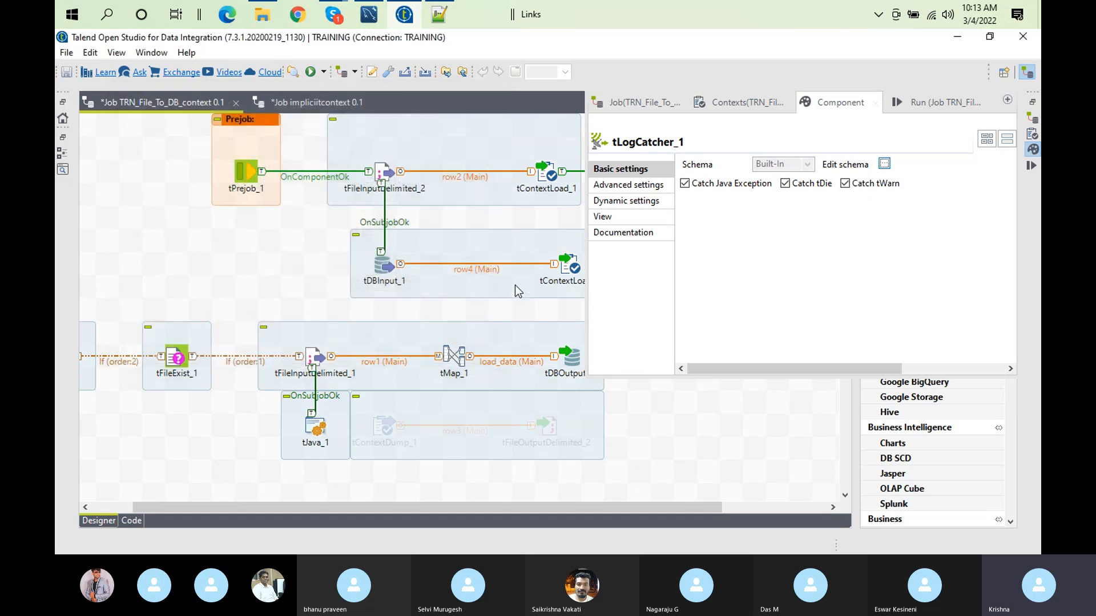
# Step: Add a tLogRow component beside tLogCatcher_1 and connect tLogCatcher_1 to it with a Main row
pyautogui.click(515, 285)
pyautogui.write('tlog')
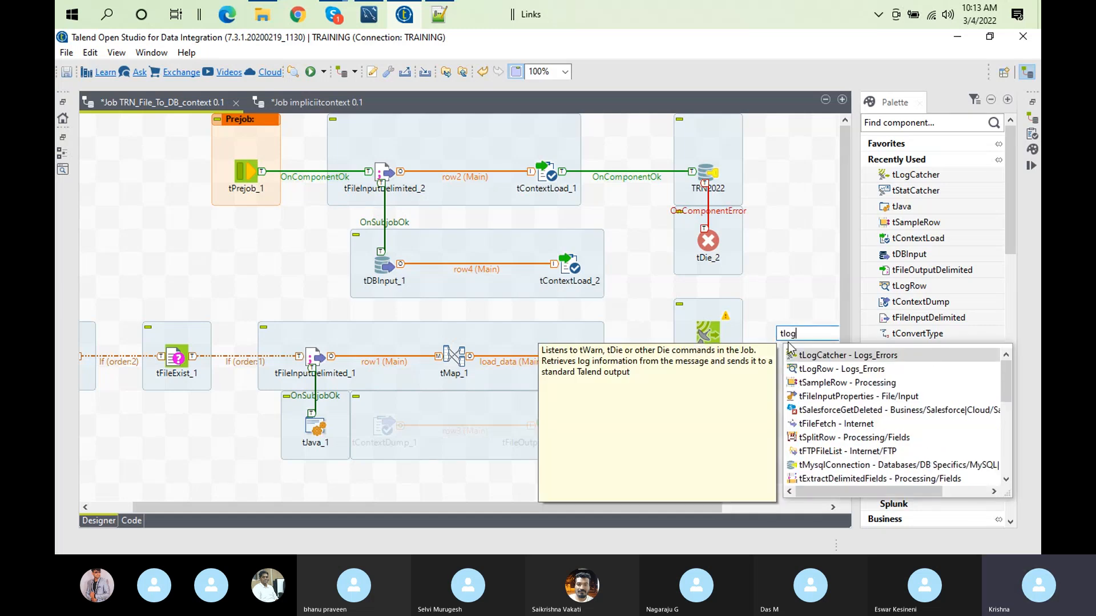
pyautogui.doubleClick(816, 369)
pyautogui.rightClick(715, 329)
pyautogui.moveTo(842, 67)
pyautogui.click(922, 73)
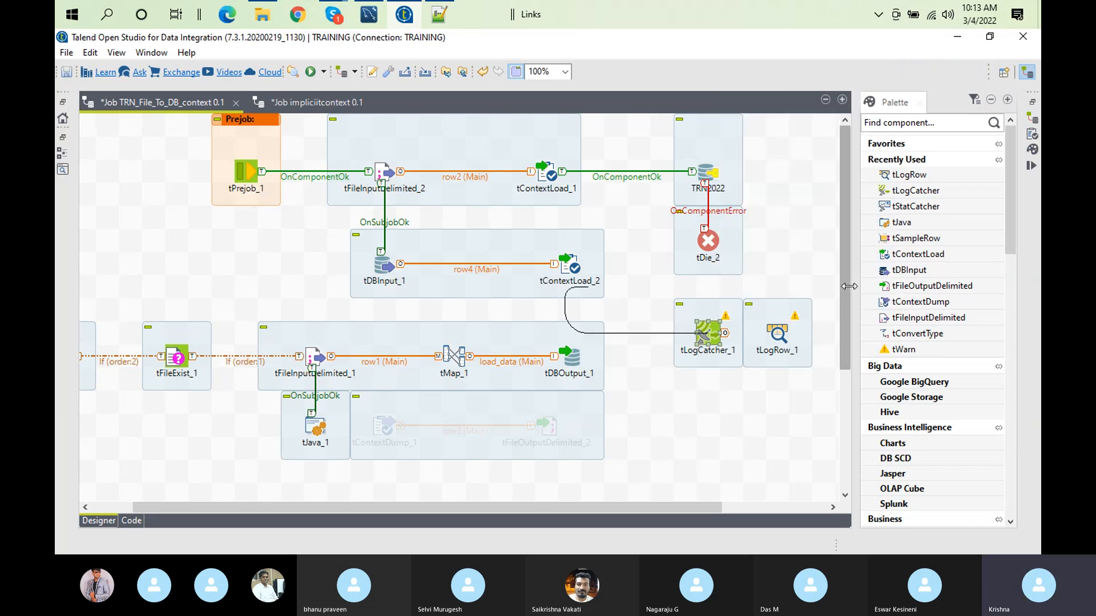
pyautogui.click(777, 335)
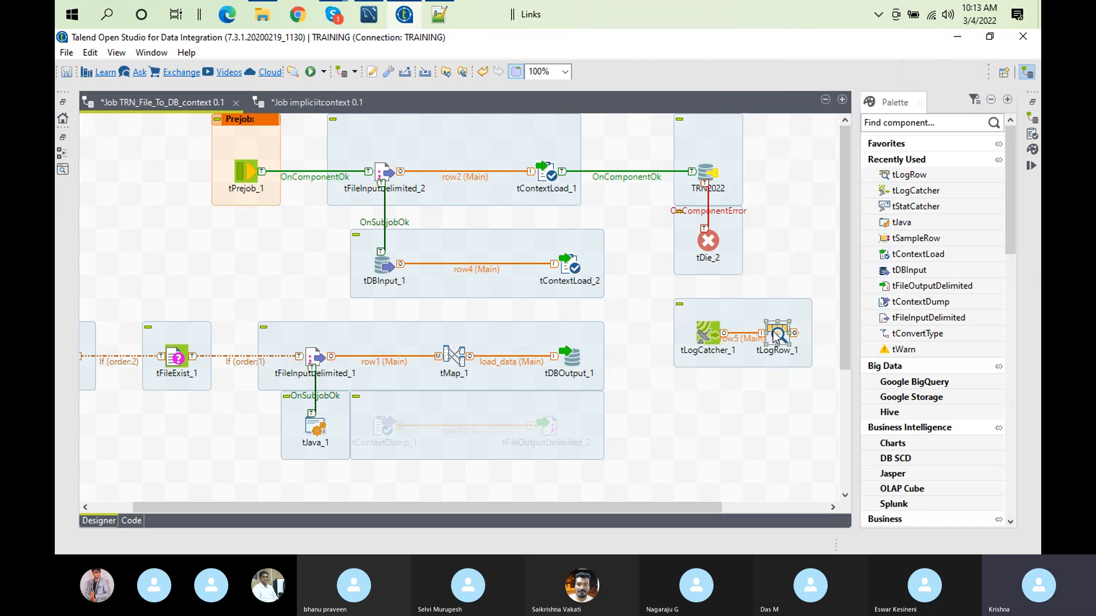
# Step: Set tLogRow_1 to Table mode, printing values in cells of a table, and sync its columns
pyautogui.doubleClick(777, 334)
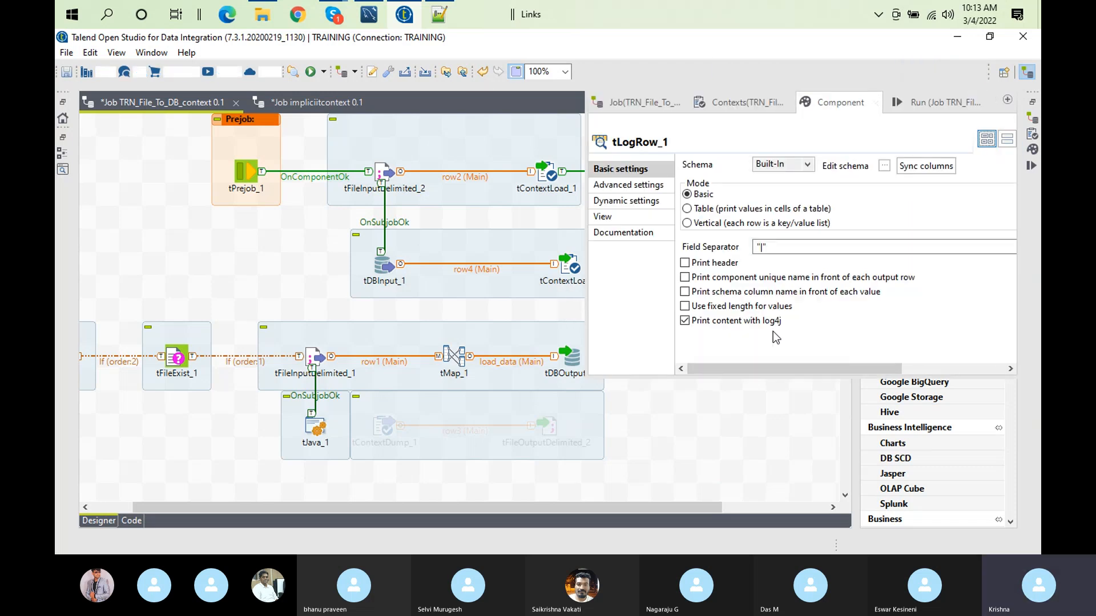
pyautogui.click(696, 210)
pyautogui.click(913, 171)
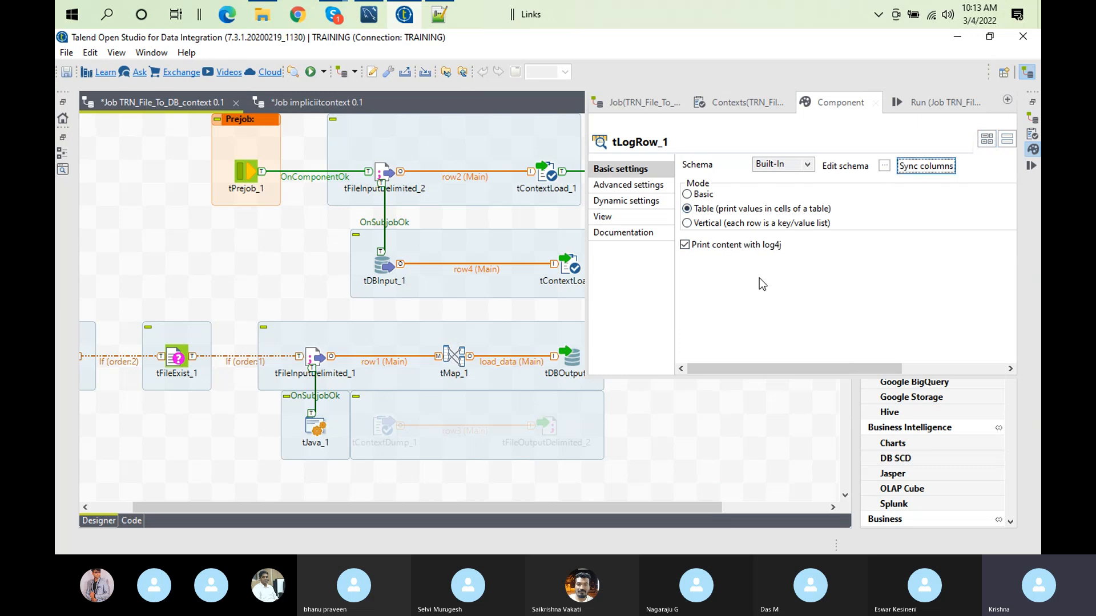
pyautogui.click(727, 395)
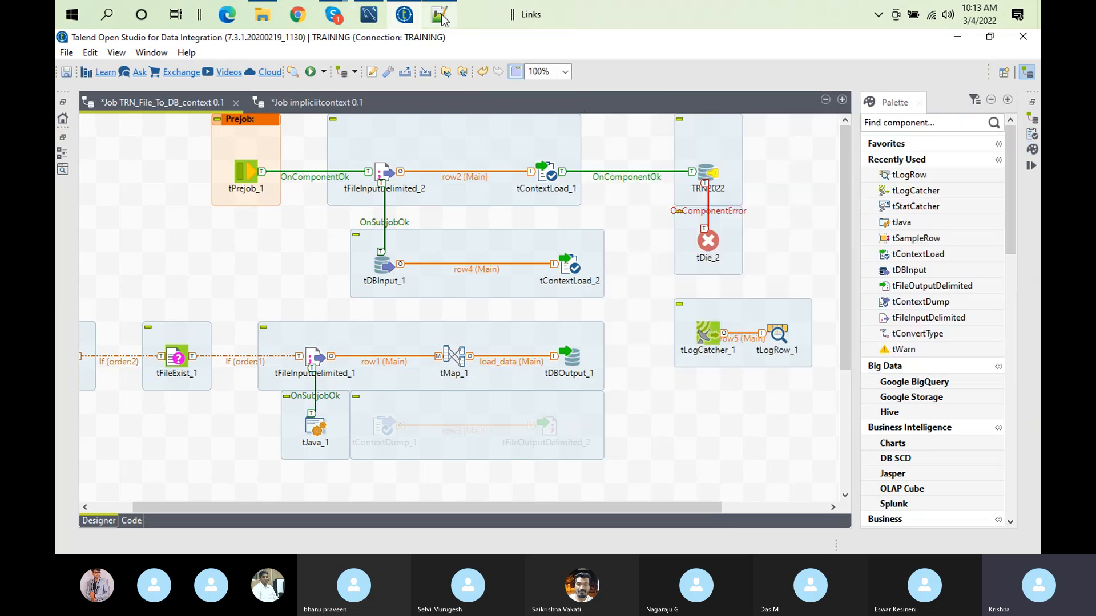
# Step: Switch to Notepad++ and review the connection parameters in devcontext.txt and uatcontext.txt
pyautogui.click(440, 15)
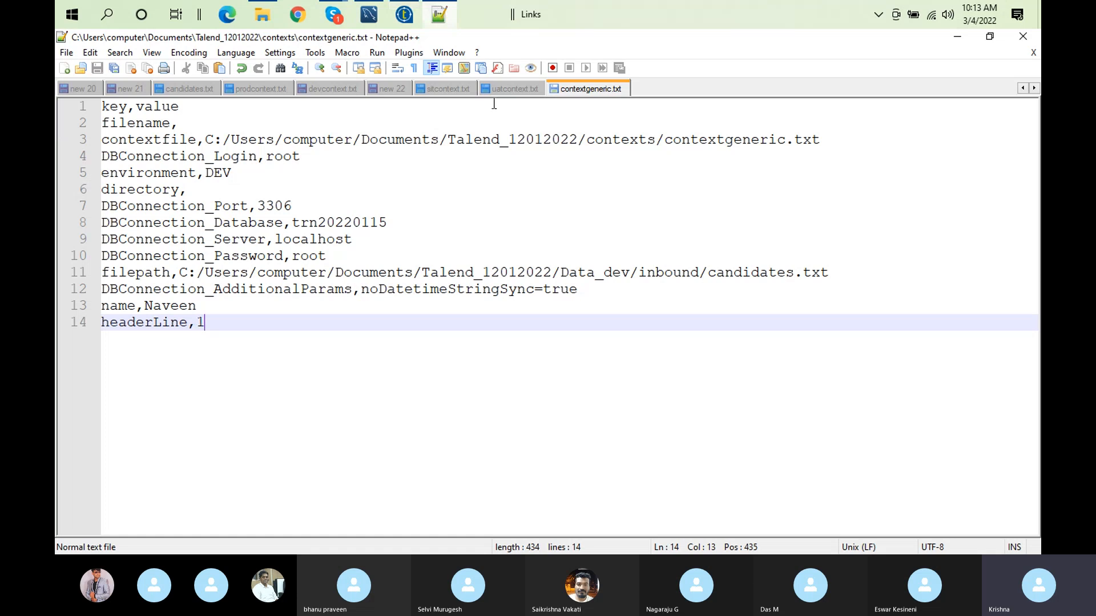
pyautogui.click(334, 88)
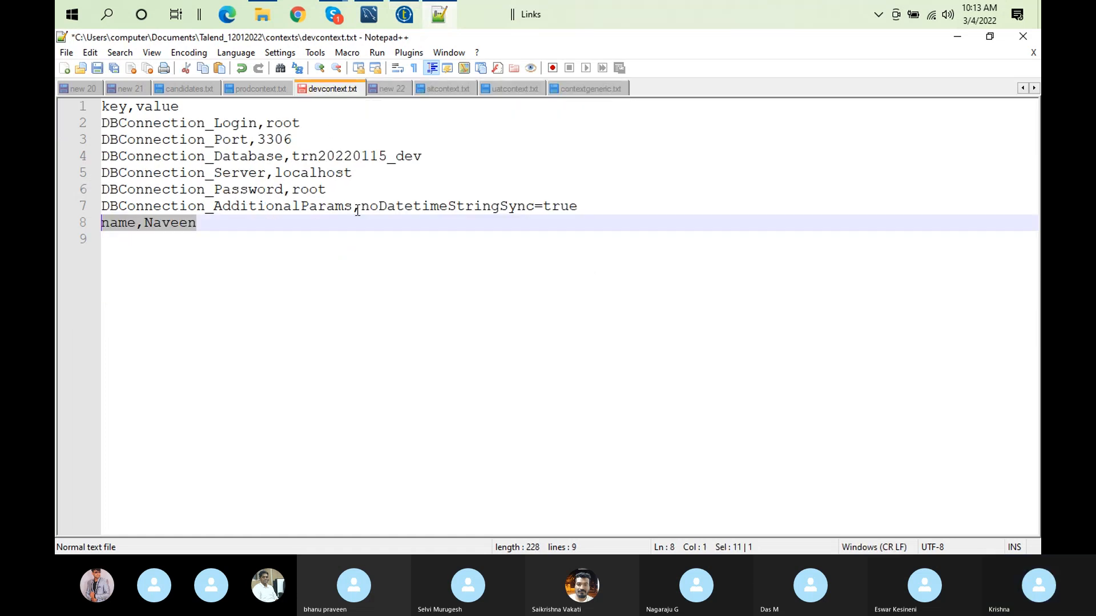
pyautogui.doubleClick(313, 173)
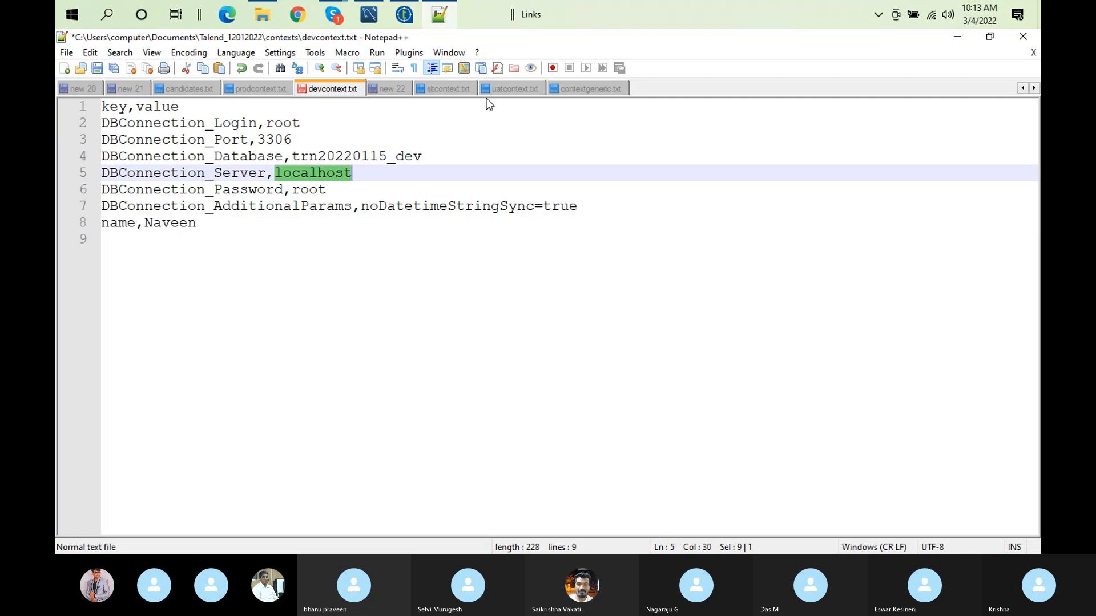
pyautogui.click(522, 90)
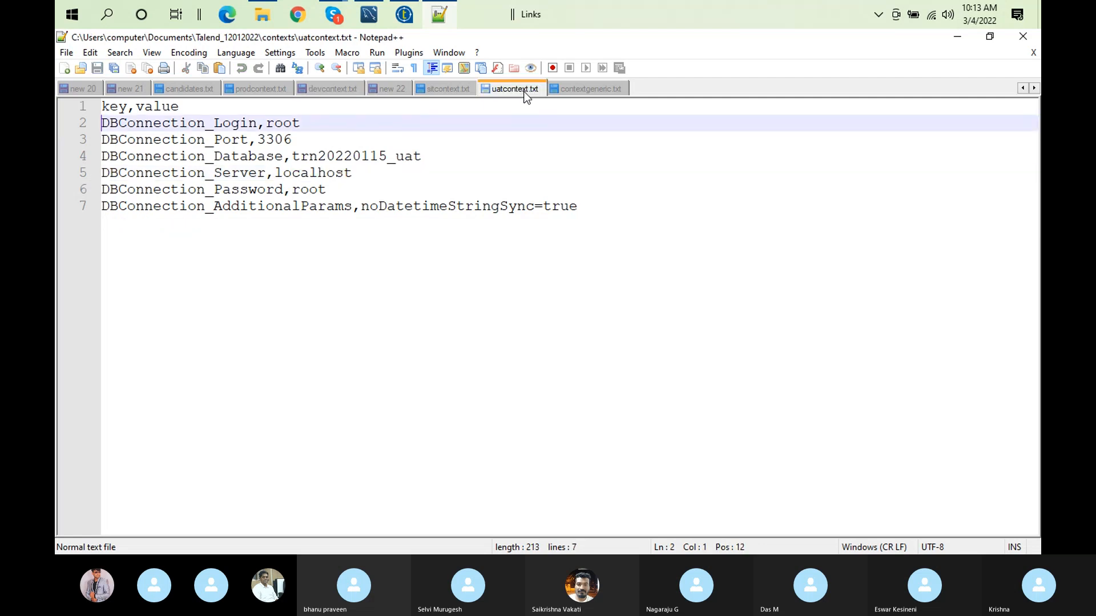
# Step: Copy the filepath line for Data_dev/inbound/candidates.txt from contextgeneric.txt into a new line after the name entry in devcontext.txt
pyautogui.click(579, 86)
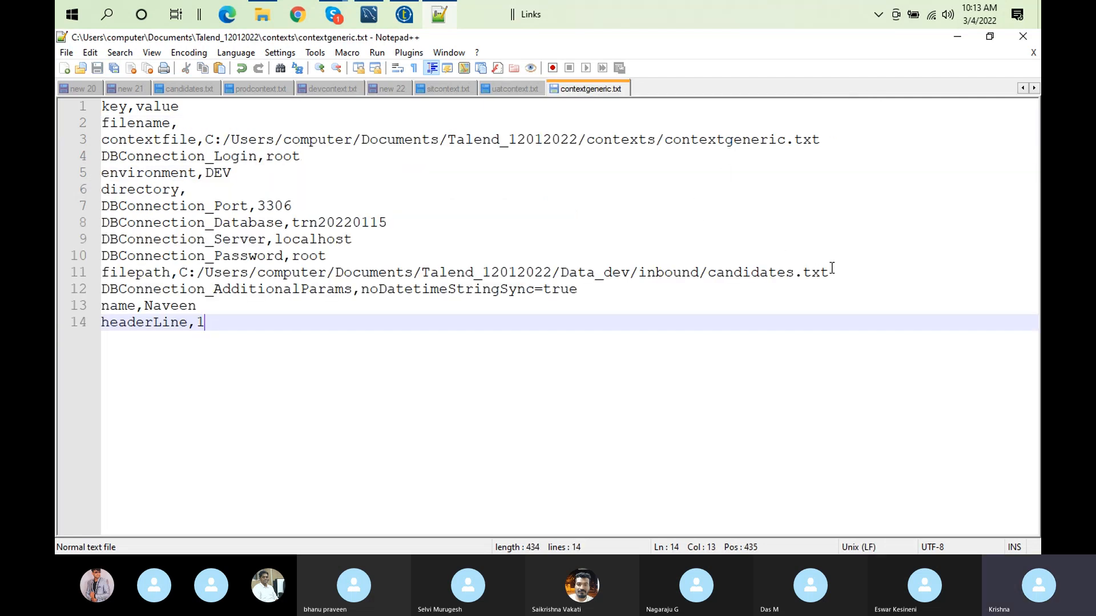
pyautogui.click(856, 276)
pyautogui.hotkey('shift', 'Home')
pyautogui.hotkey('ctrl', 'c')
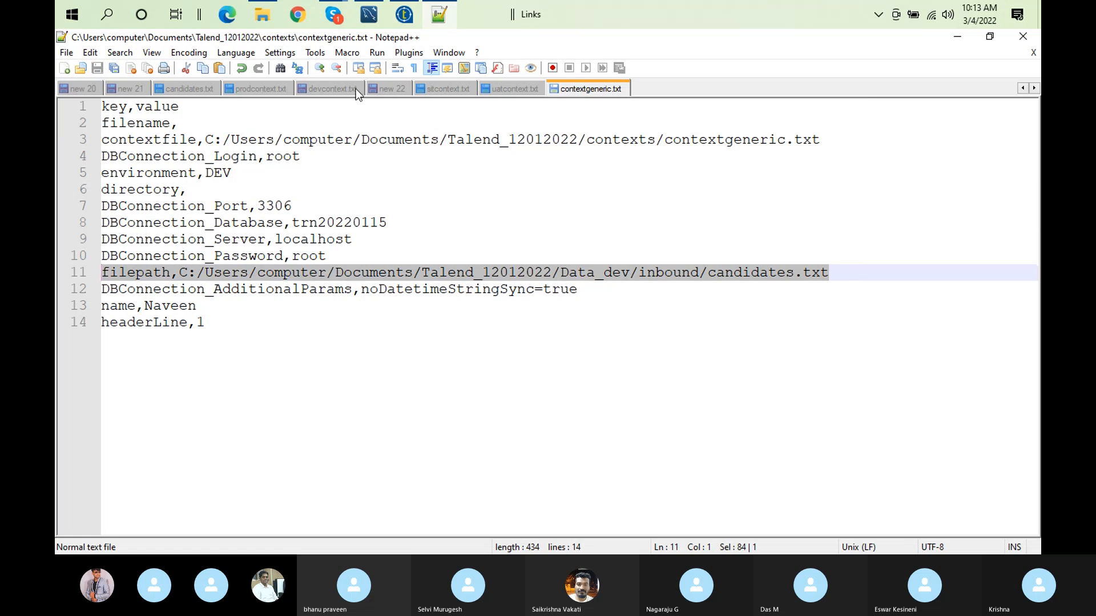
pyautogui.click(324, 86)
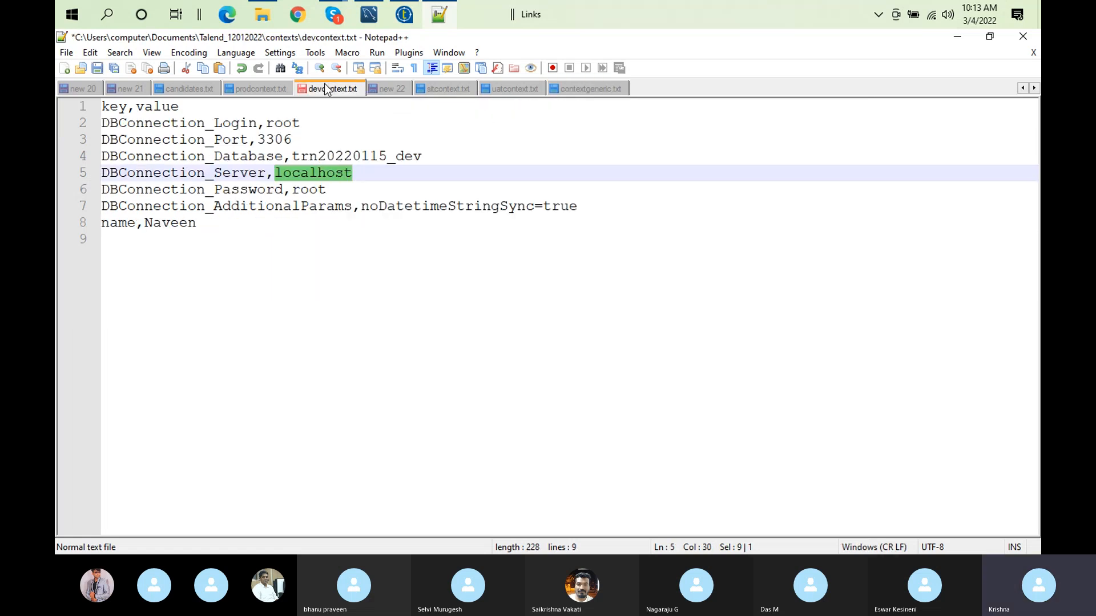
pyautogui.click(234, 222)
pyautogui.press('Return')
pyautogui.hotkey('ctrl', 'v')
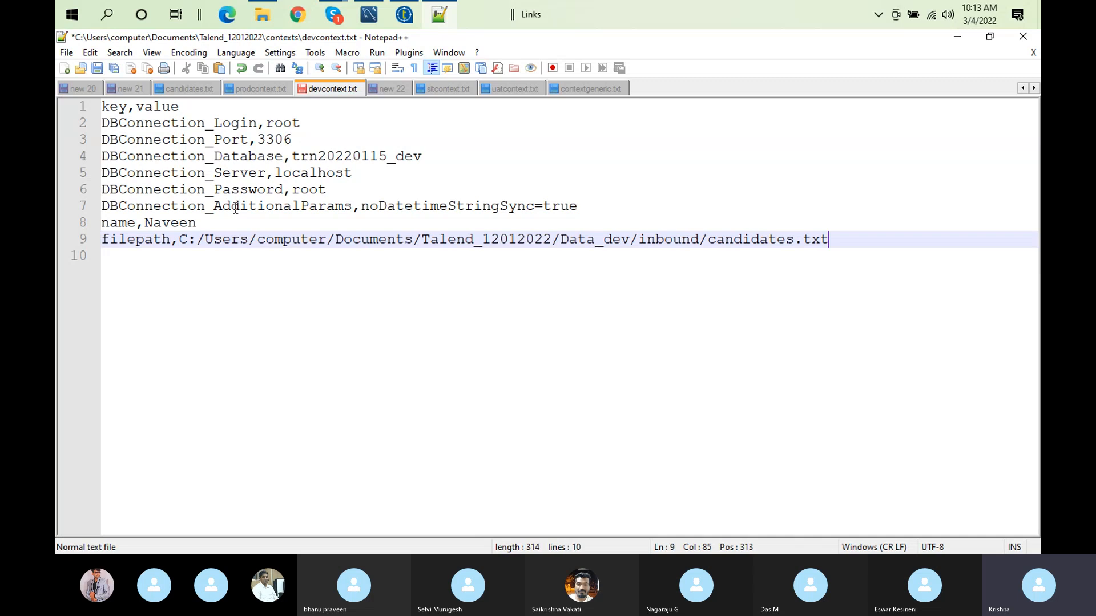
# Step: Clear the DBConnection_Server value in devcontext.txt and save the file
pyautogui.doubleClick(314, 174)
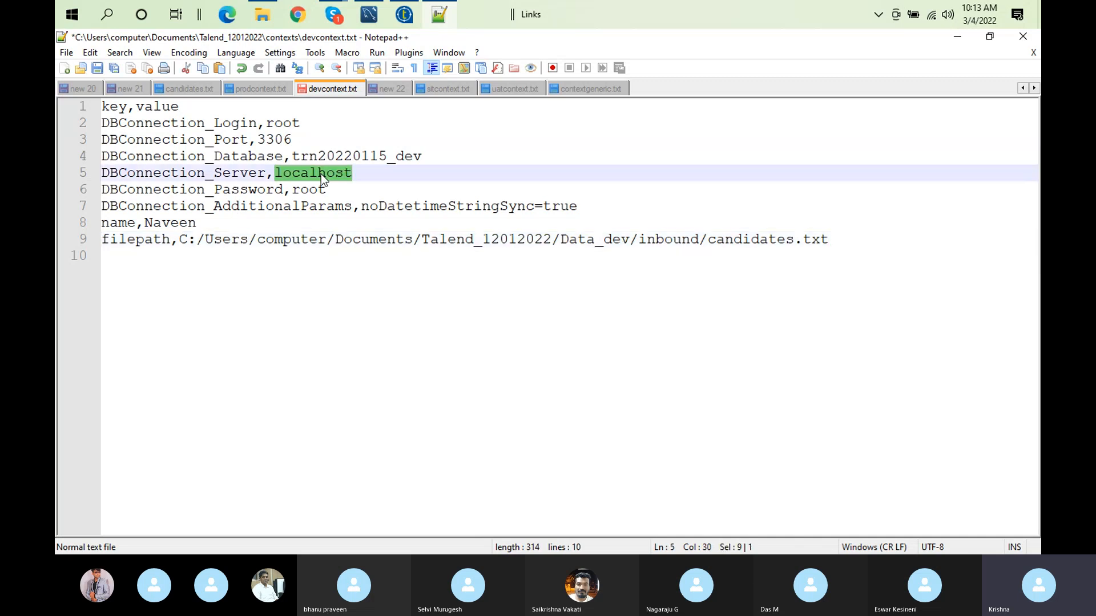
pyautogui.press('BackSpace')
pyautogui.click(98, 68)
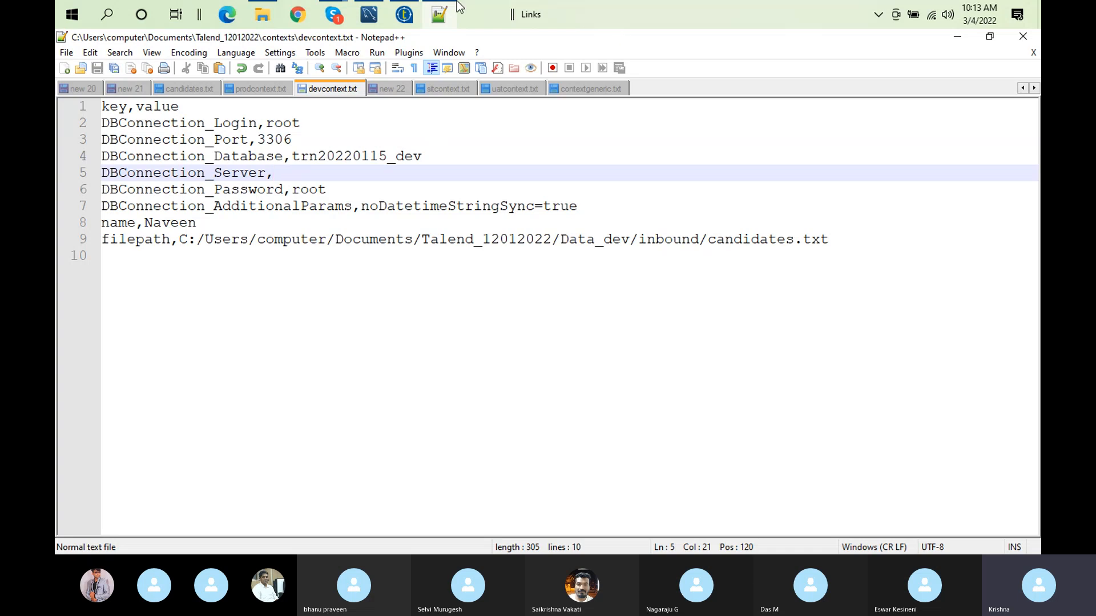
# Step: Switch to Talend Open Studio, choose the DEV context for running TRN_File_To_DB_context, and clear the run output
pyautogui.click(404, 17)
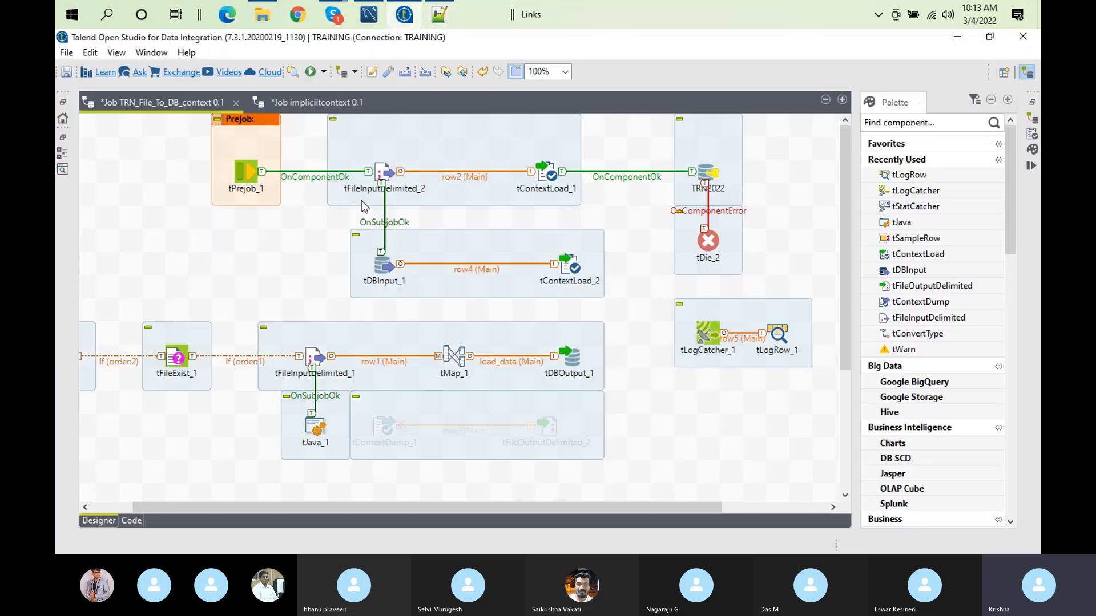
pyautogui.doubleClick(161, 102)
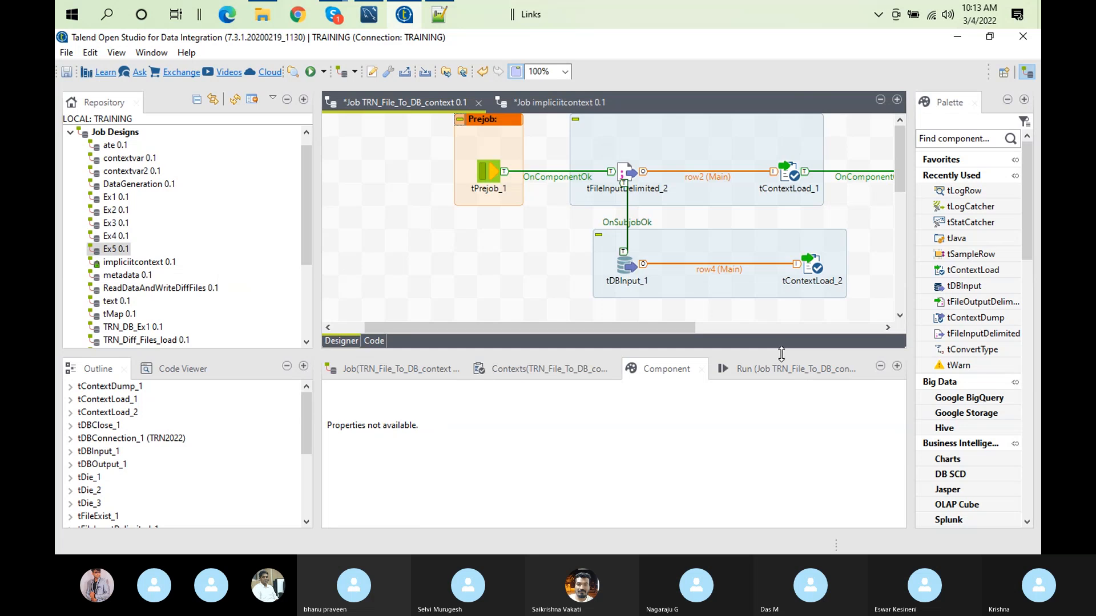
pyautogui.click(783, 362)
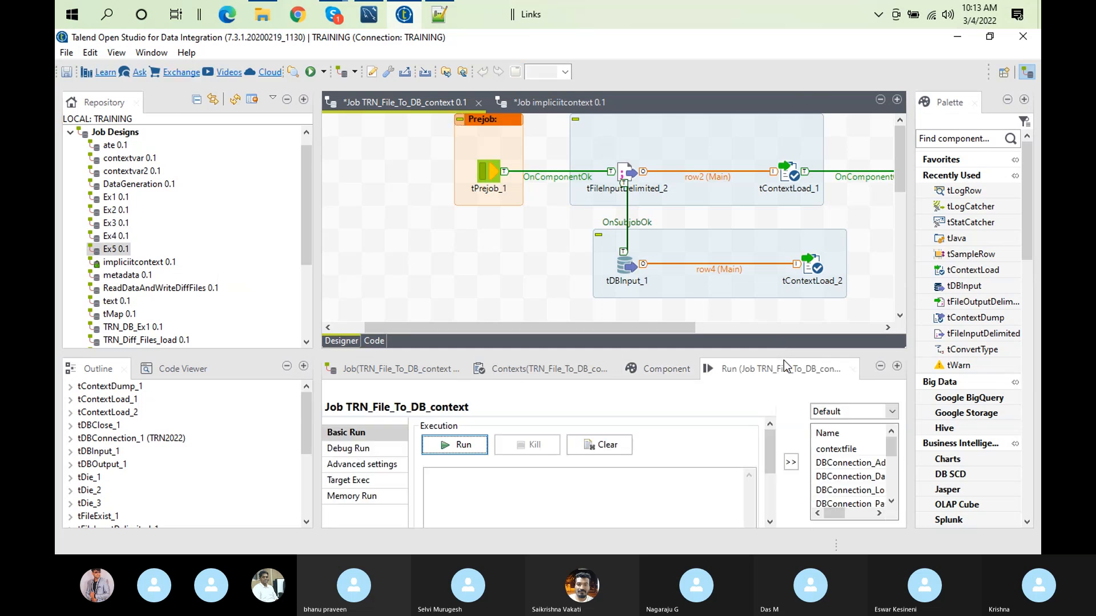
pyautogui.click(831, 412)
pyautogui.click(832, 437)
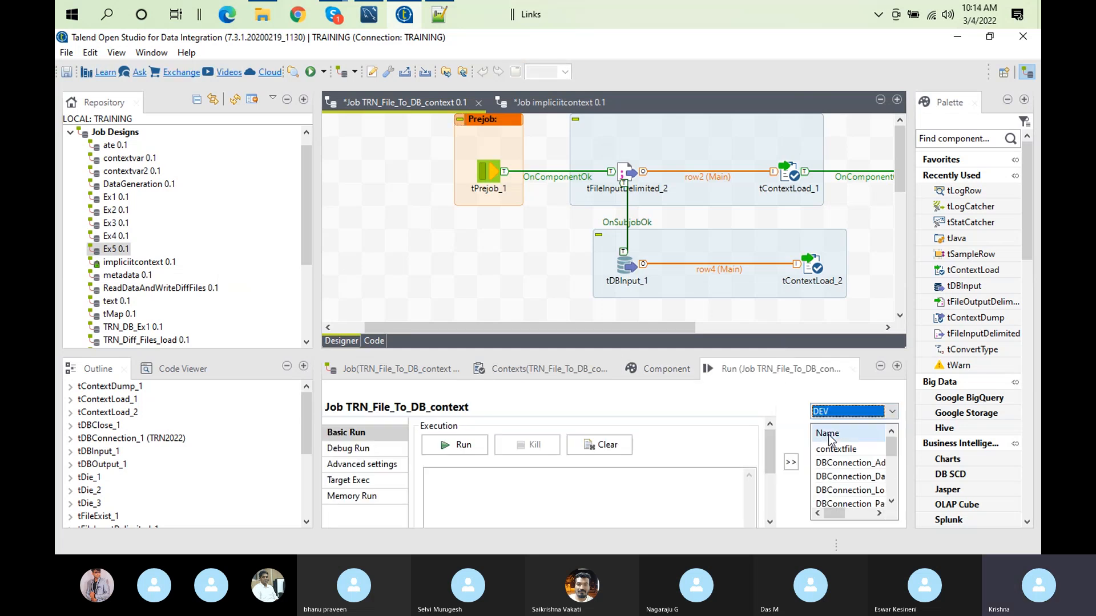
pyautogui.click(607, 446)
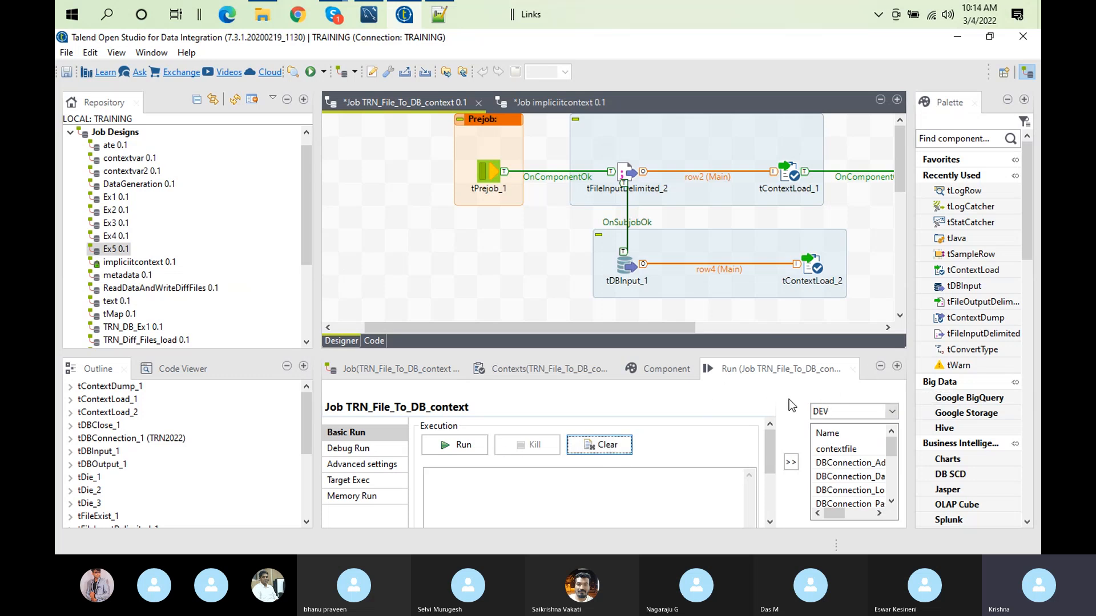
# Step: Try to run the job with contextfile set to C:/Users/computer/Documents/Talend_12012022/contexts/devcontext.txt, copied from the path list in Notepad++, and dismiss the error
pyautogui.click(429, 450)
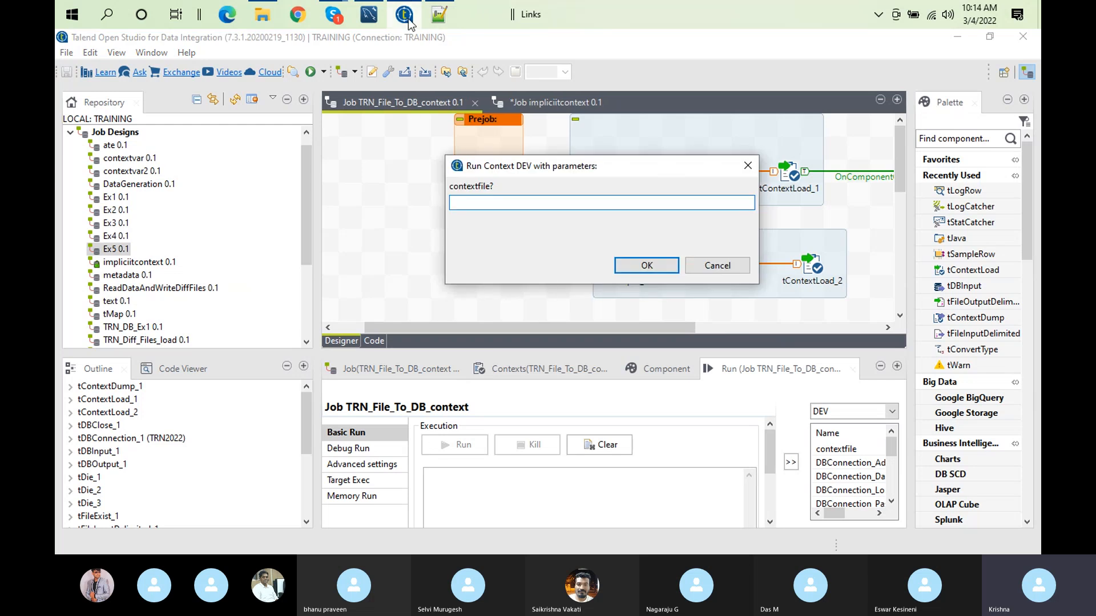
pyautogui.click(438, 15)
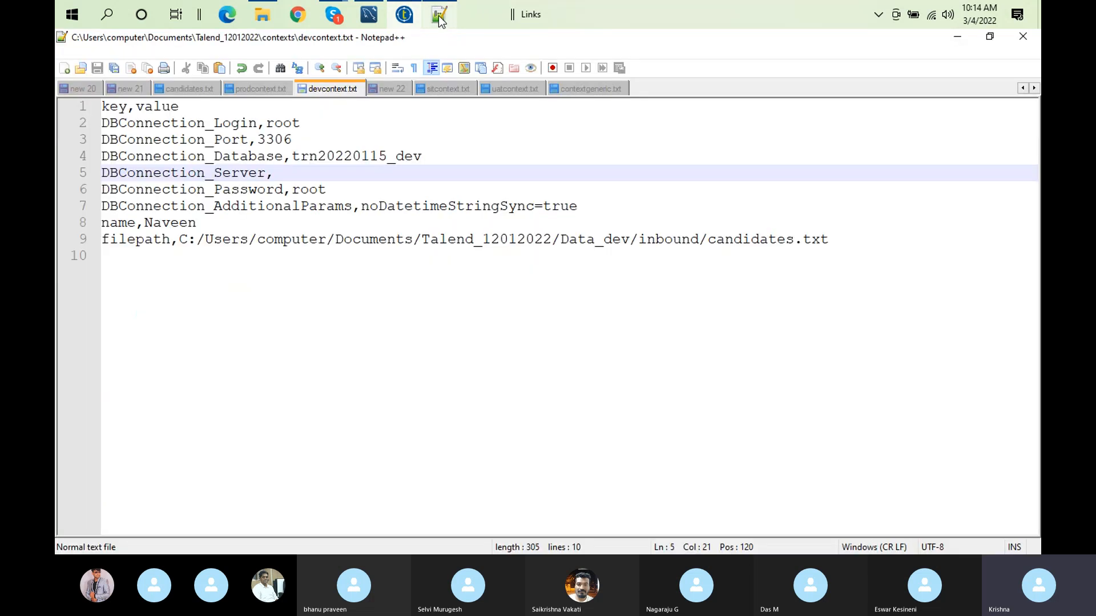
pyautogui.click(386, 91)
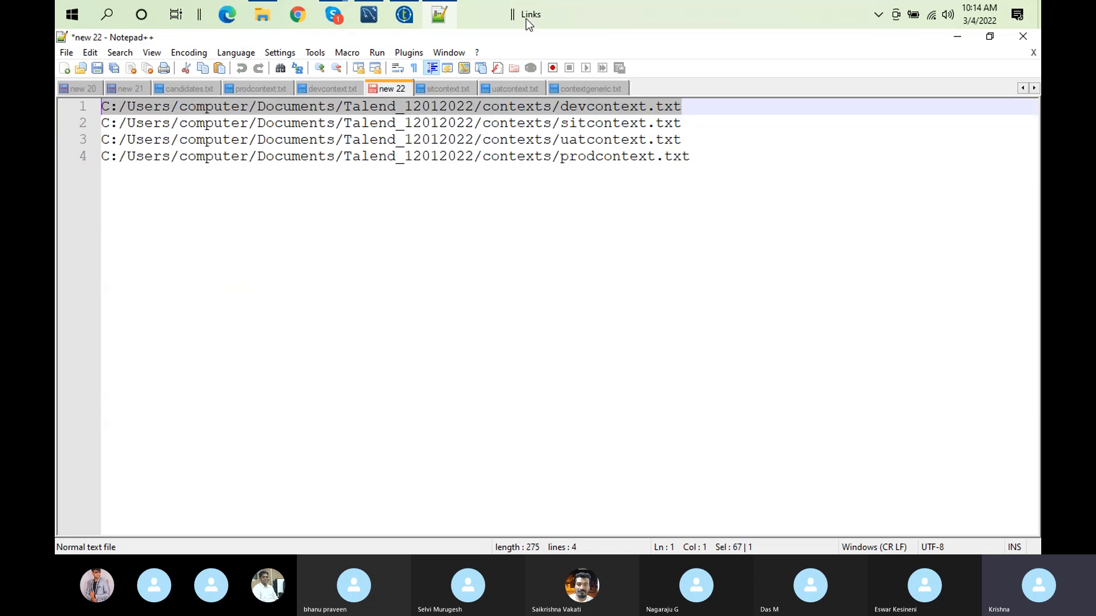
pyautogui.click(416, 15)
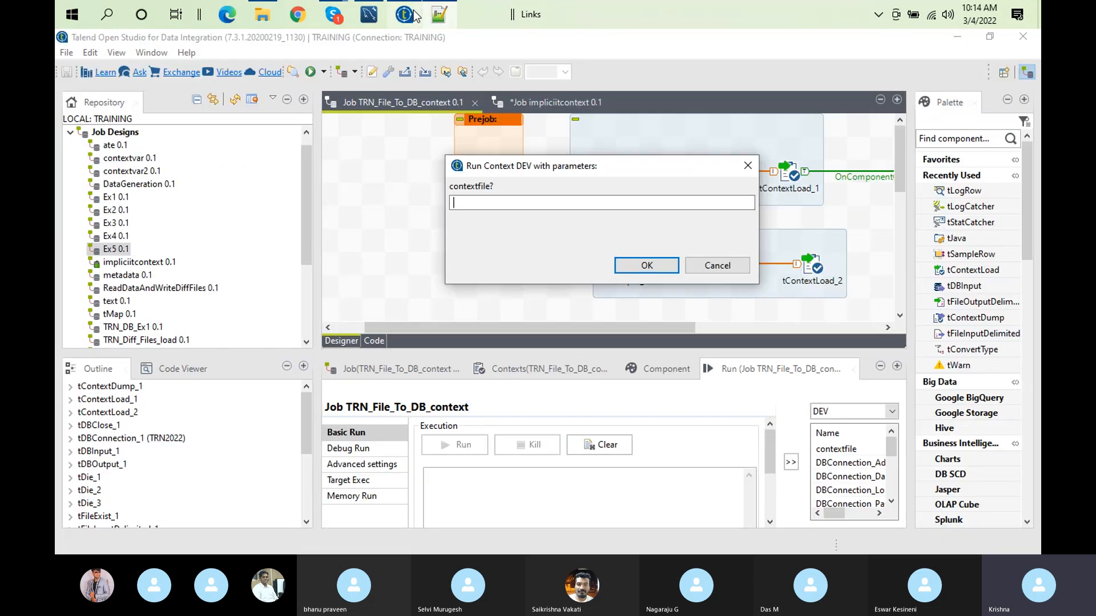
pyautogui.write('C:/Users/computer/Documents/Talend_12012022/contexts/devcontext.txt')
pyautogui.click(623, 272)
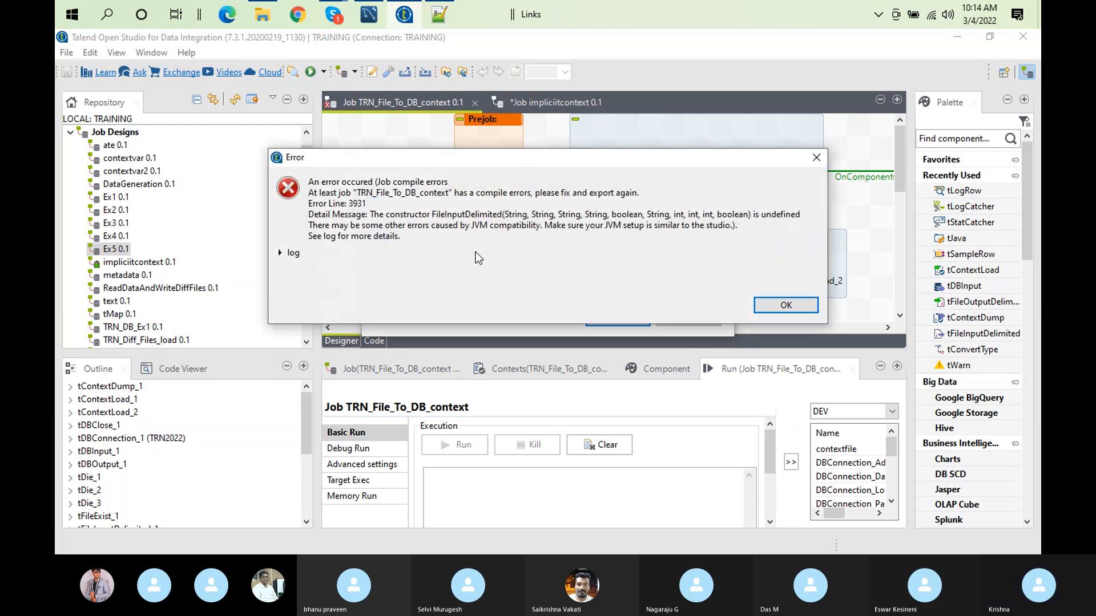
pyautogui.click(769, 303)
# Step: Open the basic settings of tFileInputDelimited_2 in an enlarged view
pyautogui.click(631, 174)
pyautogui.click(633, 365)
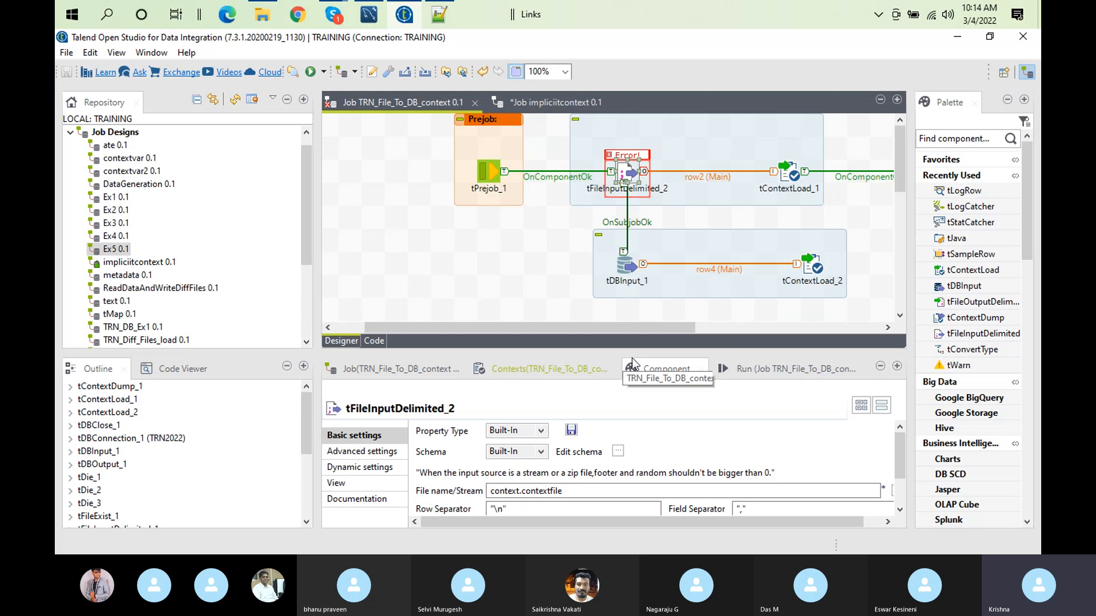
pyautogui.doubleClick(669, 369)
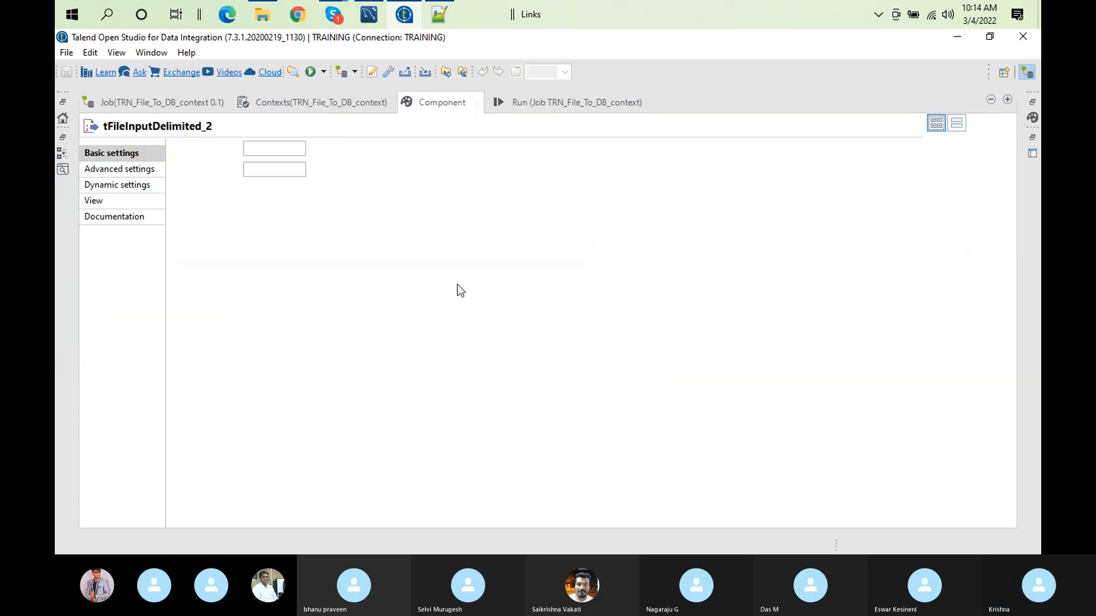
# Step: Disable Use Project Settings in the Stats & Logs options of TRN_File_To_DB_context
pyautogui.click(114, 105)
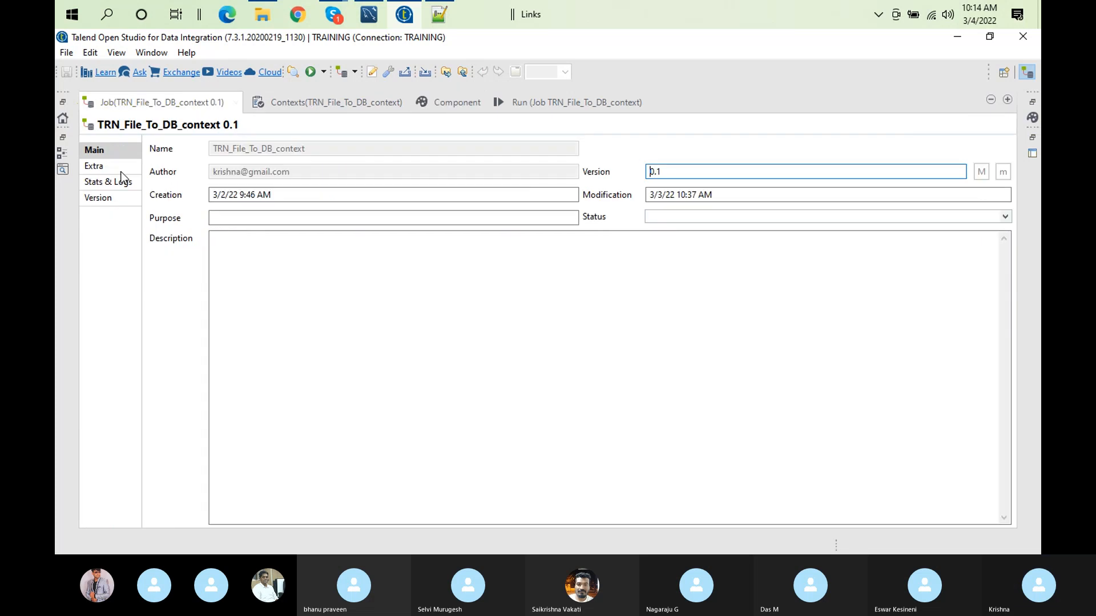
pyautogui.click(109, 183)
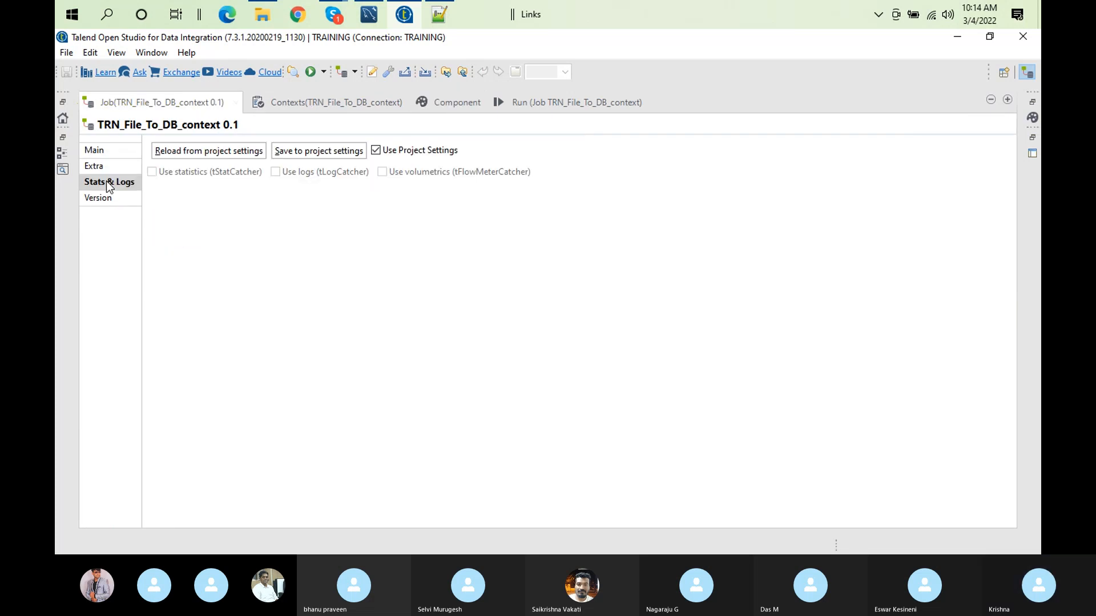
pyautogui.click(375, 150)
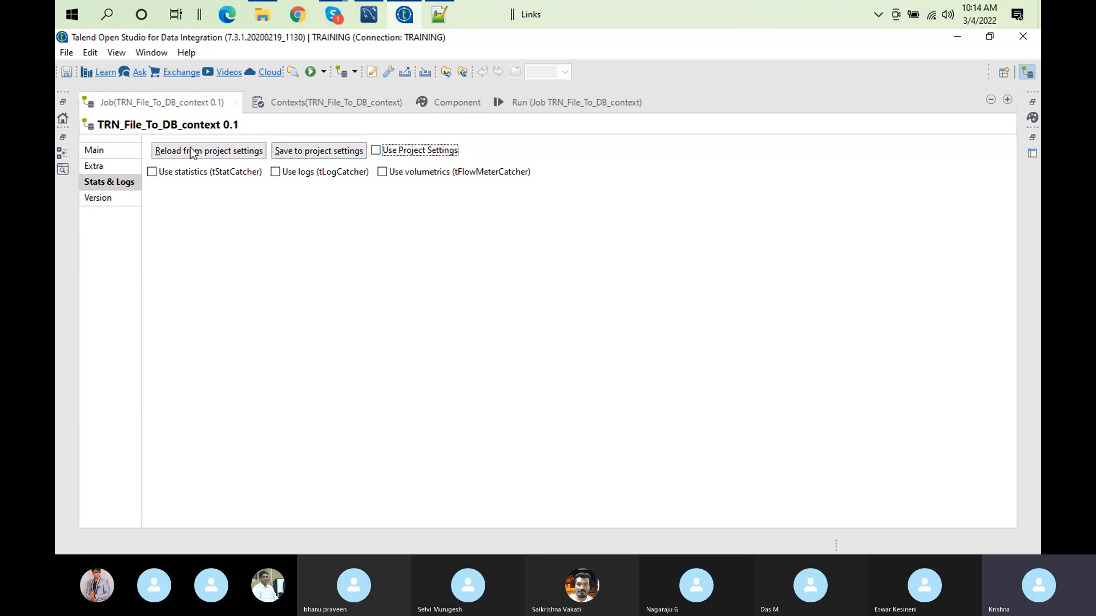
pyautogui.click(128, 150)
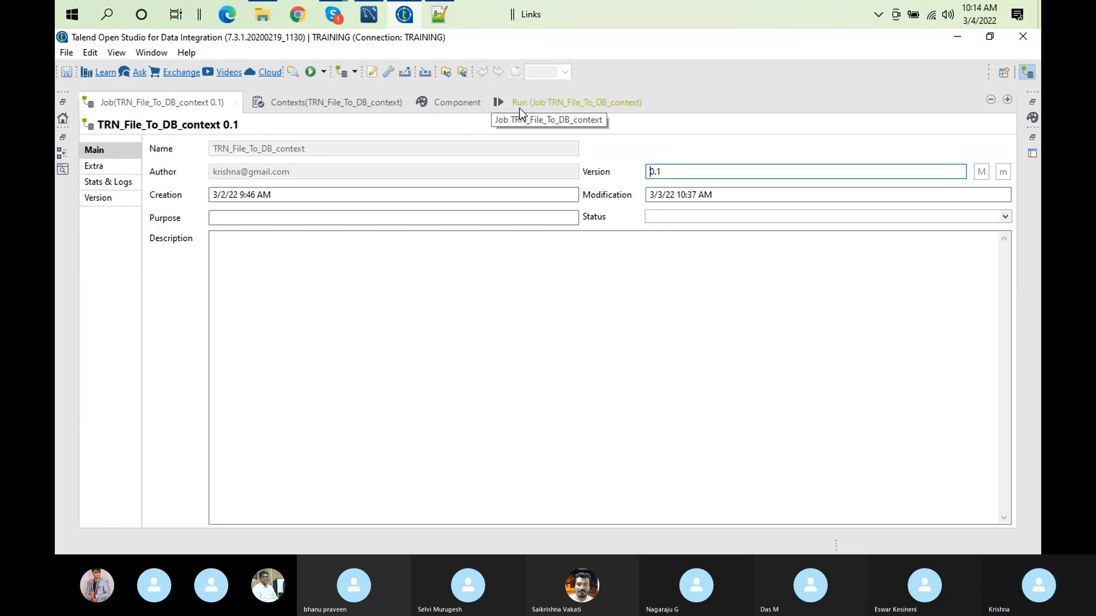
# Step: Try to run the job again in the DEV context with the devcontext.txt path as contextfile
pyautogui.click(519, 105)
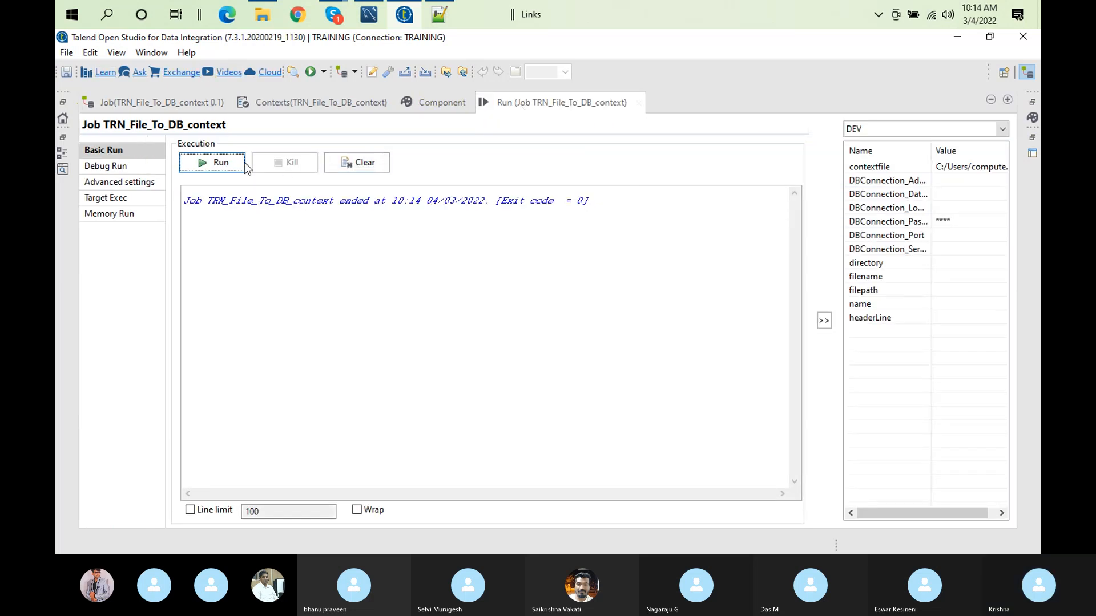
pyautogui.click(210, 163)
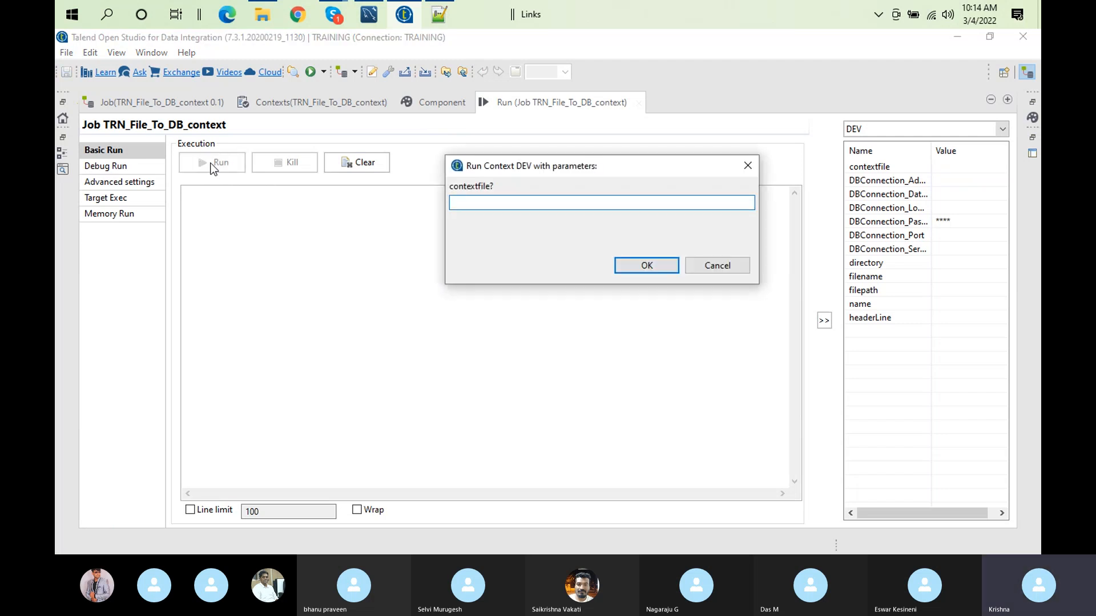
pyautogui.write('C:/Users/computer/Documents/Talend_12012022/contexts/devcontext.txt')
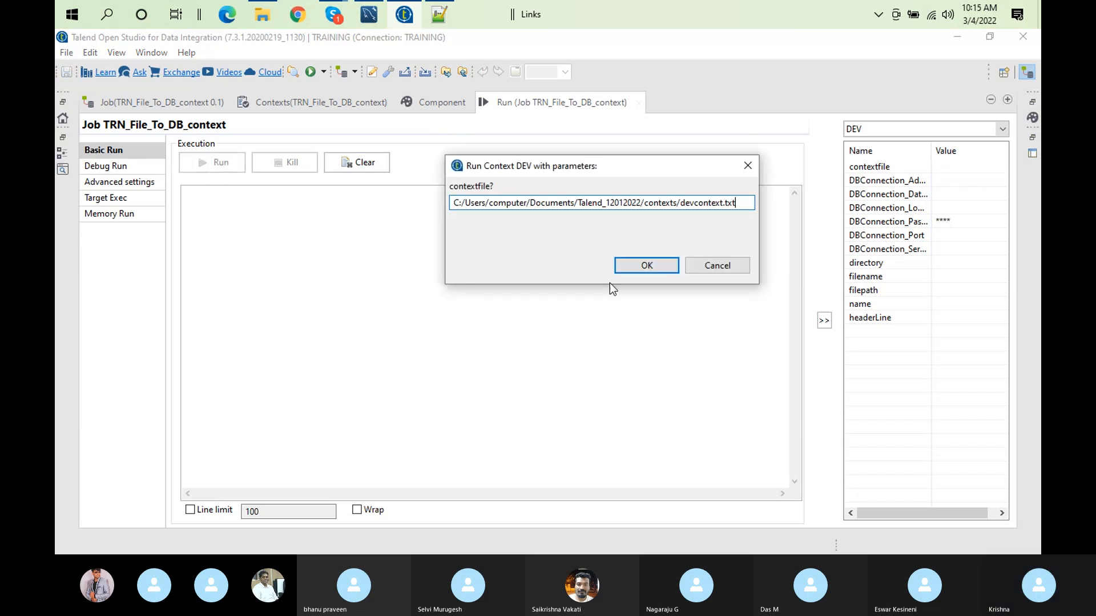
pyautogui.click(622, 273)
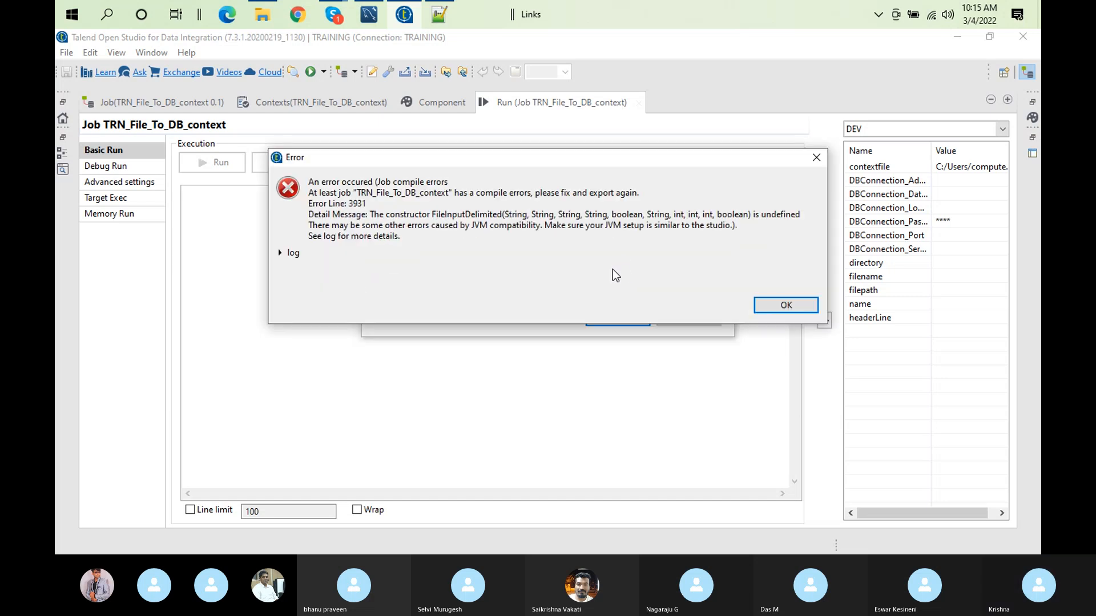
# Step: Expand the compile error's log, examine the FileInputDelimited constructor message, and dismiss the error
pyautogui.click(280, 252)
pyautogui.doubleClick(367, 299)
pyautogui.click(503, 293)
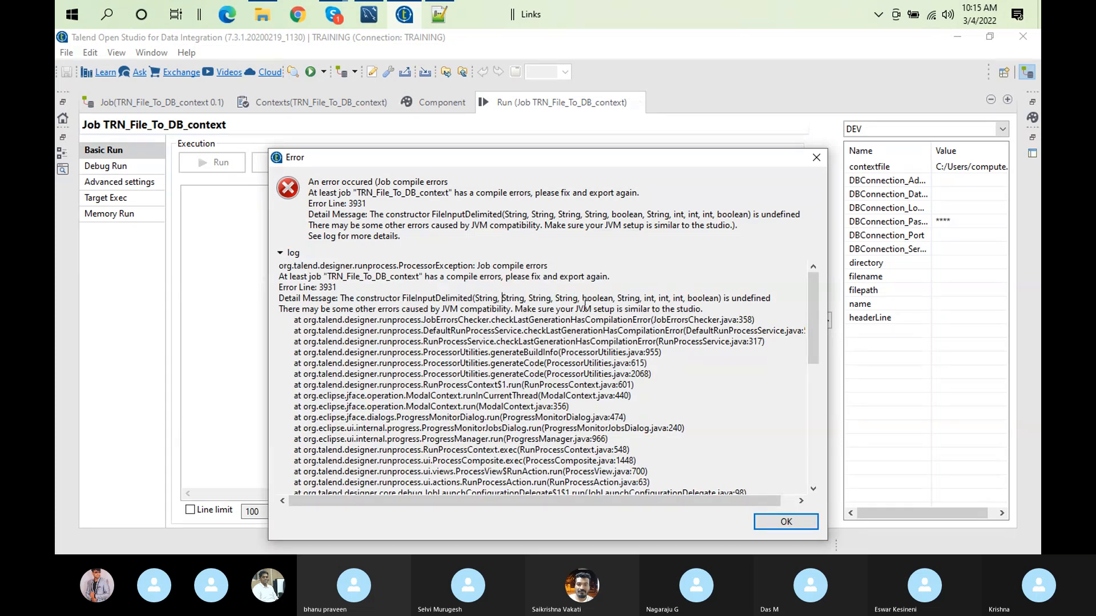
pyautogui.click(786, 522)
# Step: Remove the context.headerLine expression from the Header setting of tFileInputDelimited_2
pyautogui.doubleClick(506, 107)
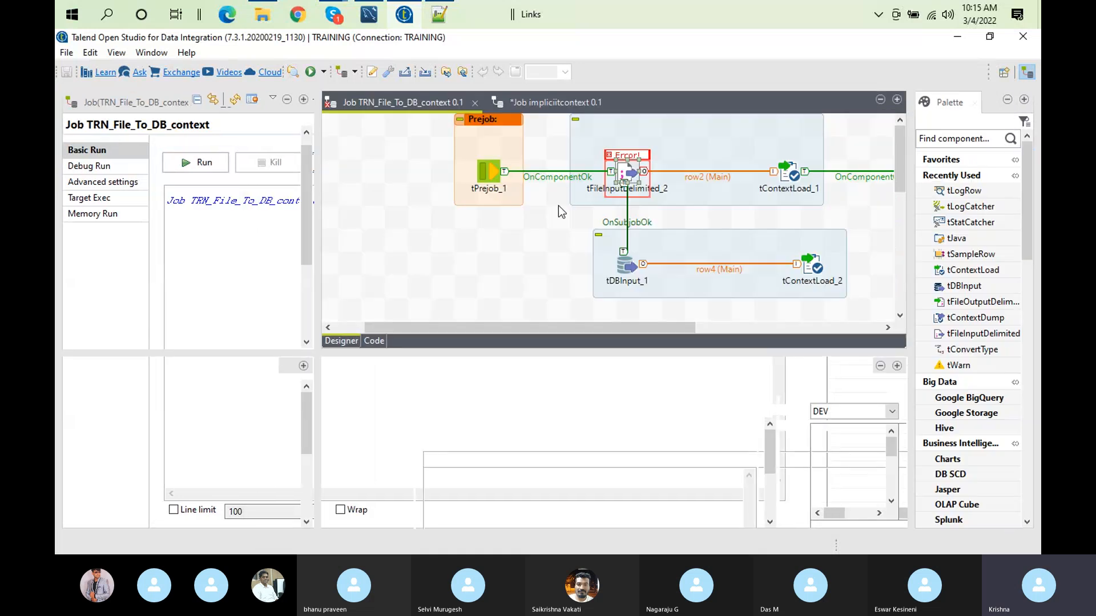
pyautogui.click(629, 175)
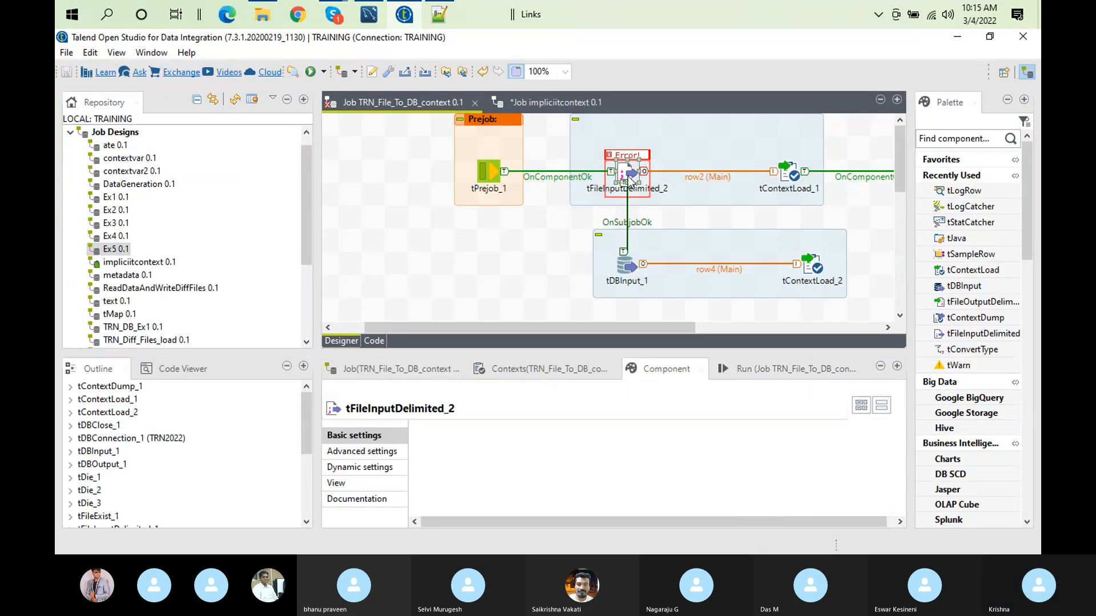
pyautogui.doubleClick(630, 370)
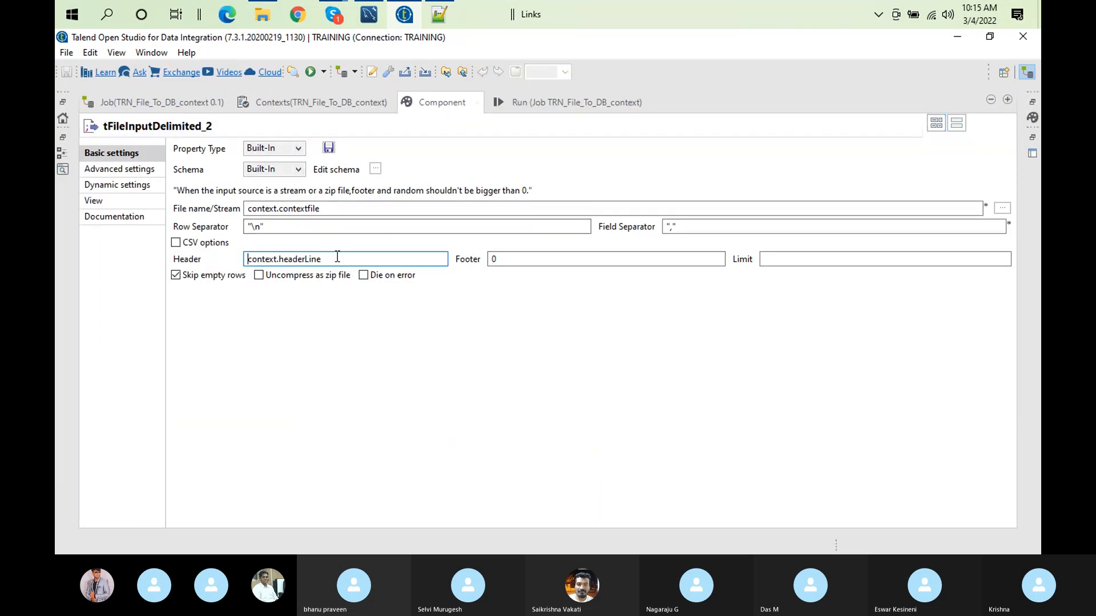
pyautogui.click(337, 259)
pyautogui.press('Delete')
pyautogui.press('Delete')
pyautogui.press('Delete')
pyautogui.press('Delete')
pyautogui.press('Delete')
pyautogui.press('Delete')
pyautogui.press('Delete')
pyautogui.press('Delete')
pyautogui.press('Delete')
pyautogui.press('Delete')
pyautogui.press('Delete')
pyautogui.press('Delete')
pyautogui.press('Delete')
pyautogui.press('Delete')
pyautogui.press('Delete')
pyautogui.press('Delete')
pyautogui.press('Delete')
pyautogui.press('Delete')
# Step: Clear the run output and run the job in the DEV context with C:/Users/computer/Documents/Talend_12012022/contexts/devcontext.txt as contextfile
pyautogui.click(535, 102)
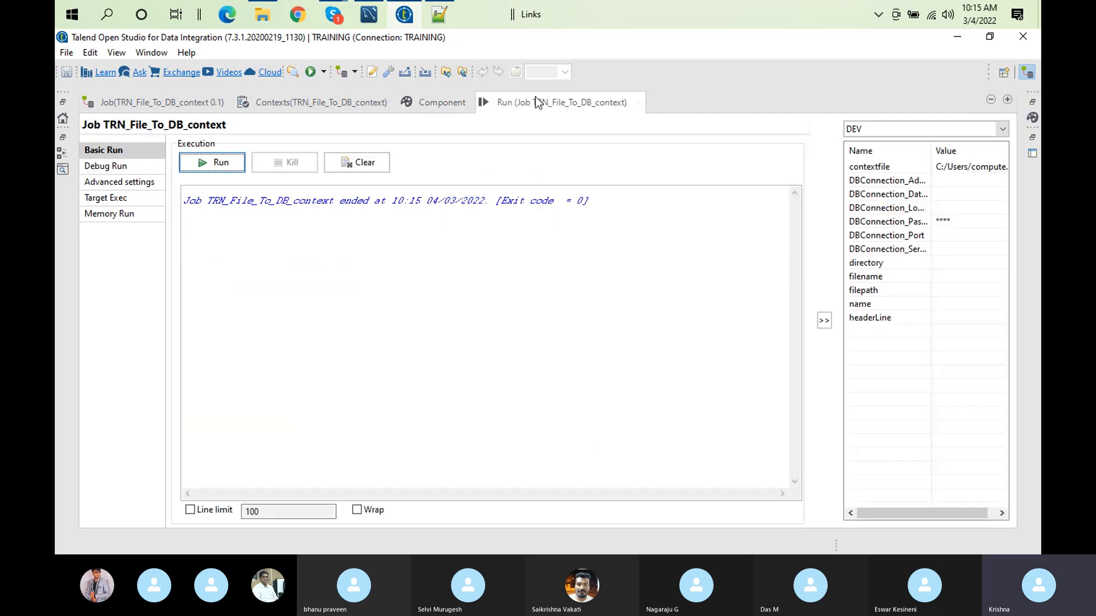
pyautogui.click(354, 163)
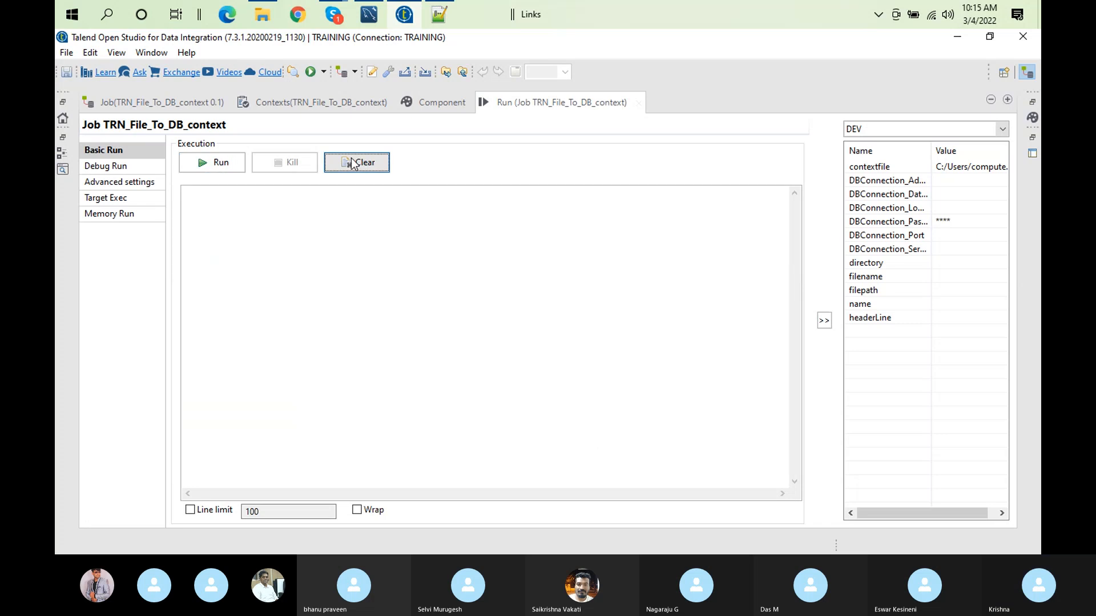
pyautogui.click(224, 163)
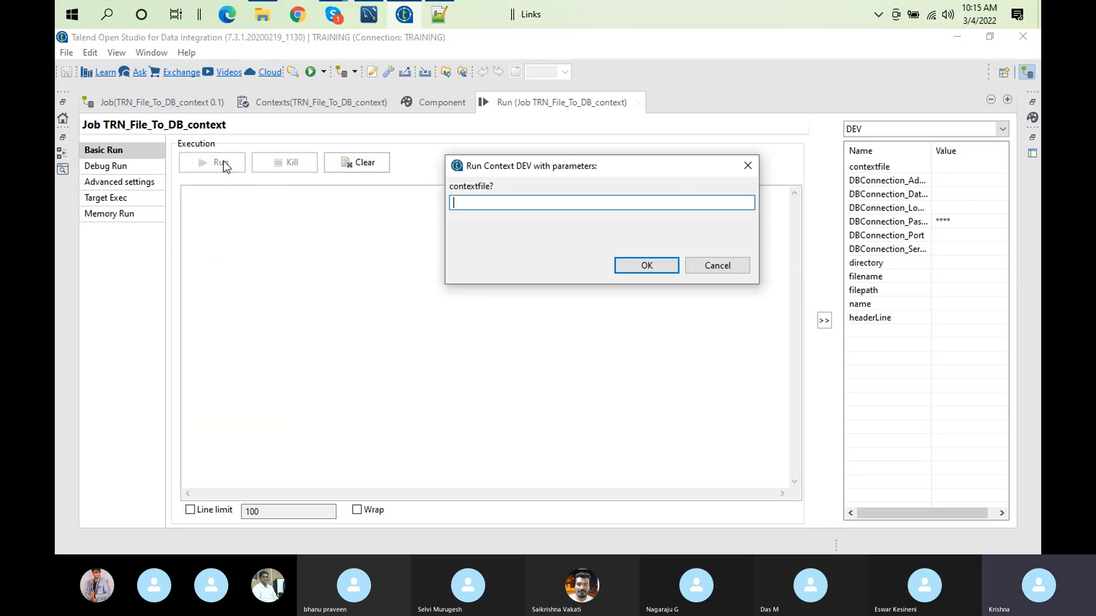
pyautogui.write('C:/Users/computer/Documents/Talend_12012022/contexts/devcontext.txt')
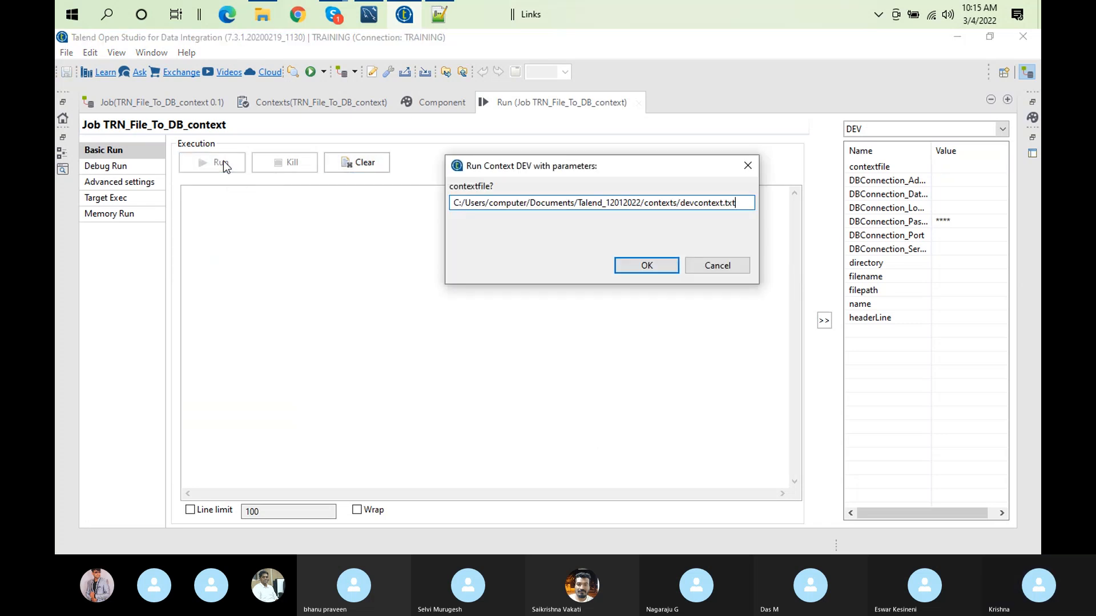
pyautogui.click(650, 270)
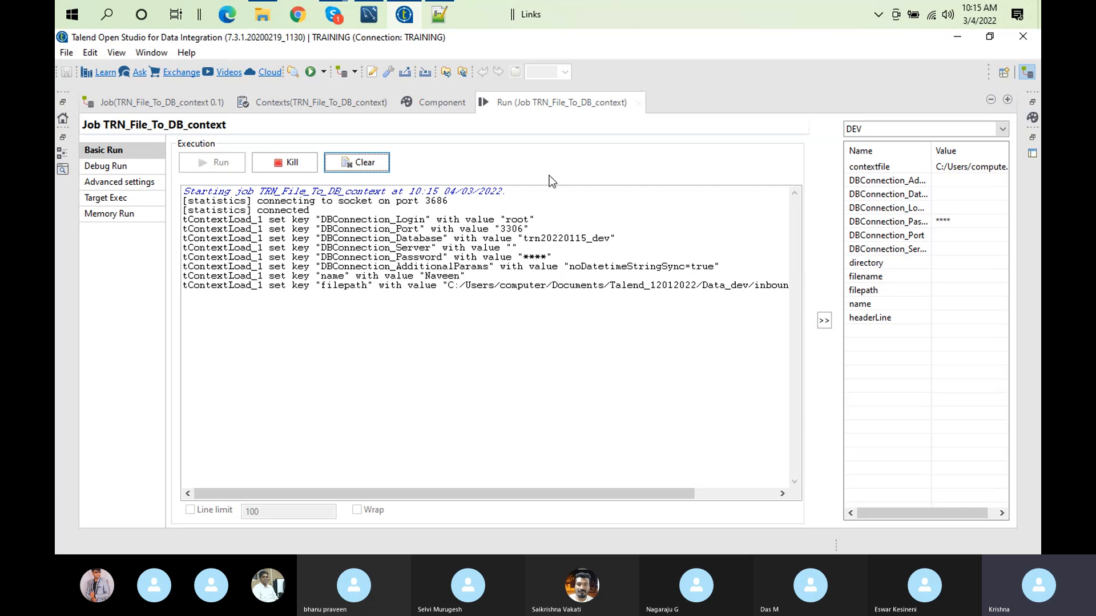
# Step: Inspect the run statistics on the job canvas and the project's Implicit context load settings
pyautogui.doubleClick(533, 104)
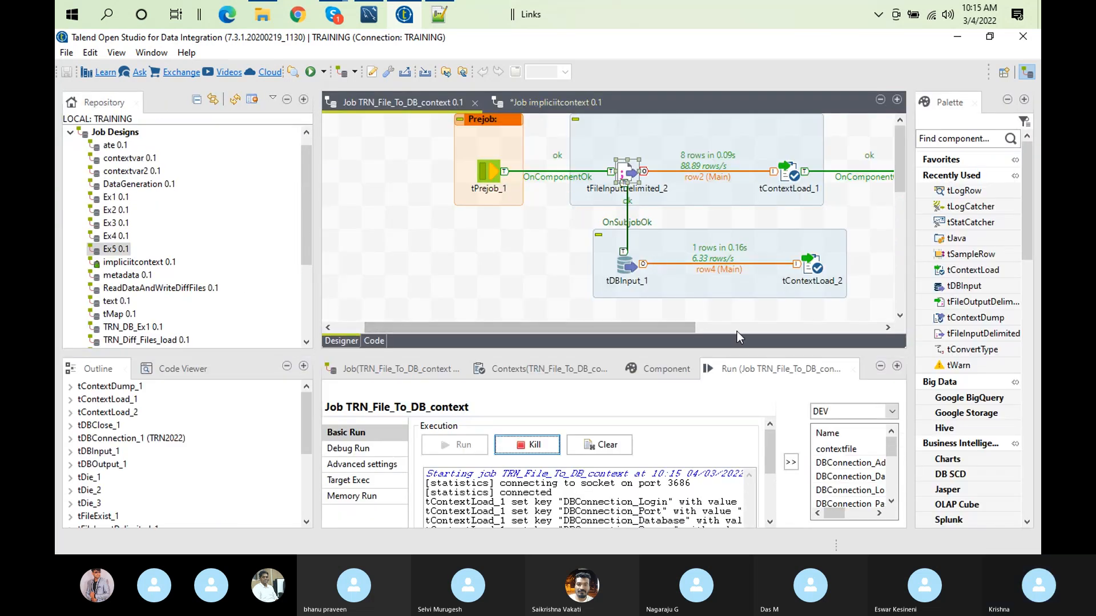
pyautogui.click(785, 326)
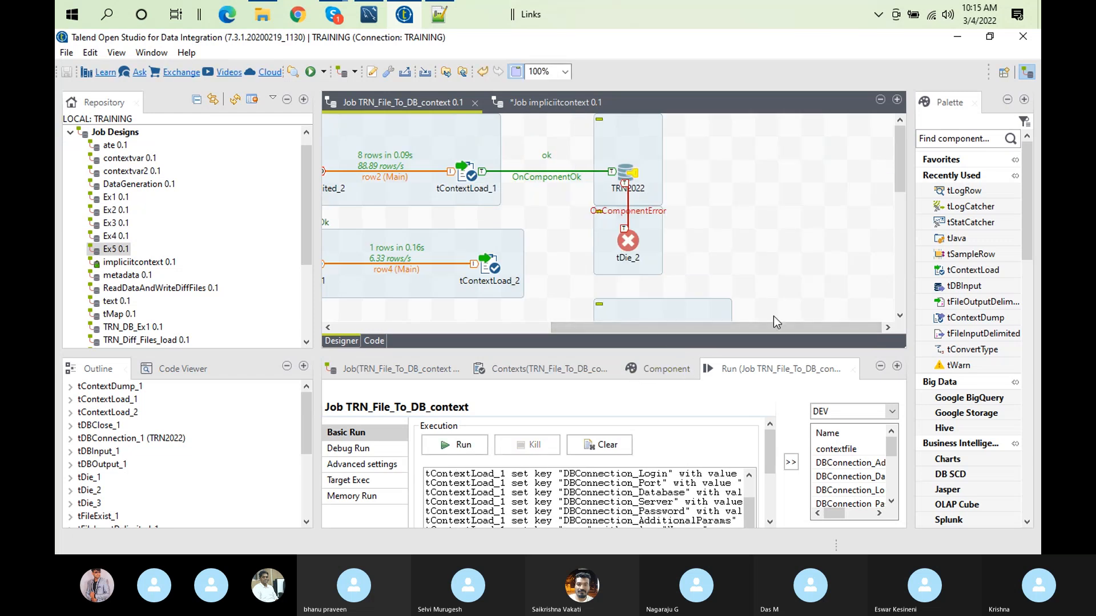
pyautogui.click(898, 269)
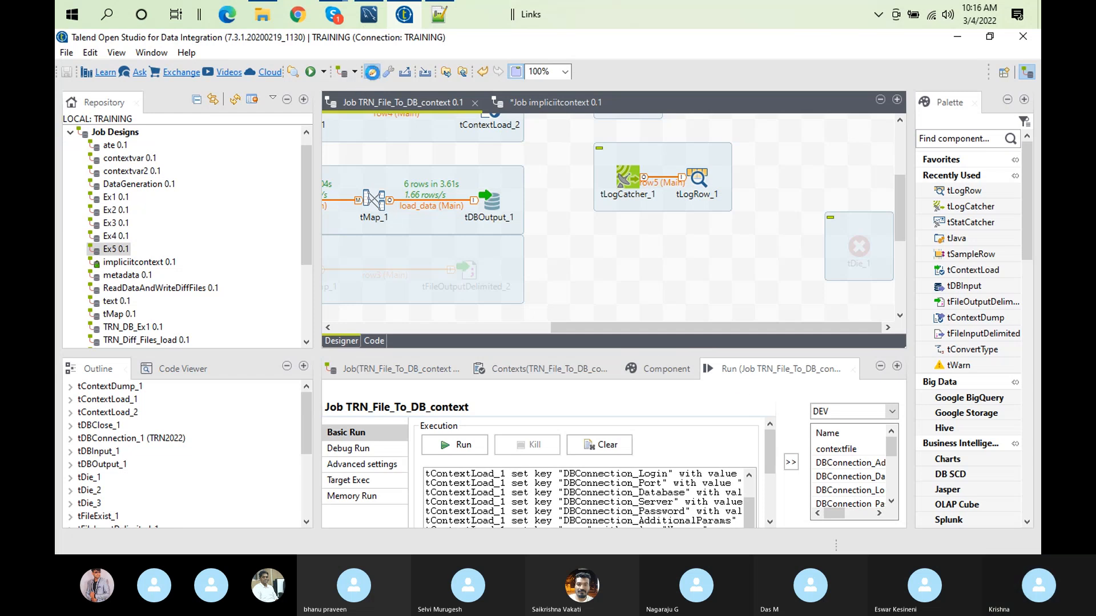
pyautogui.click(372, 73)
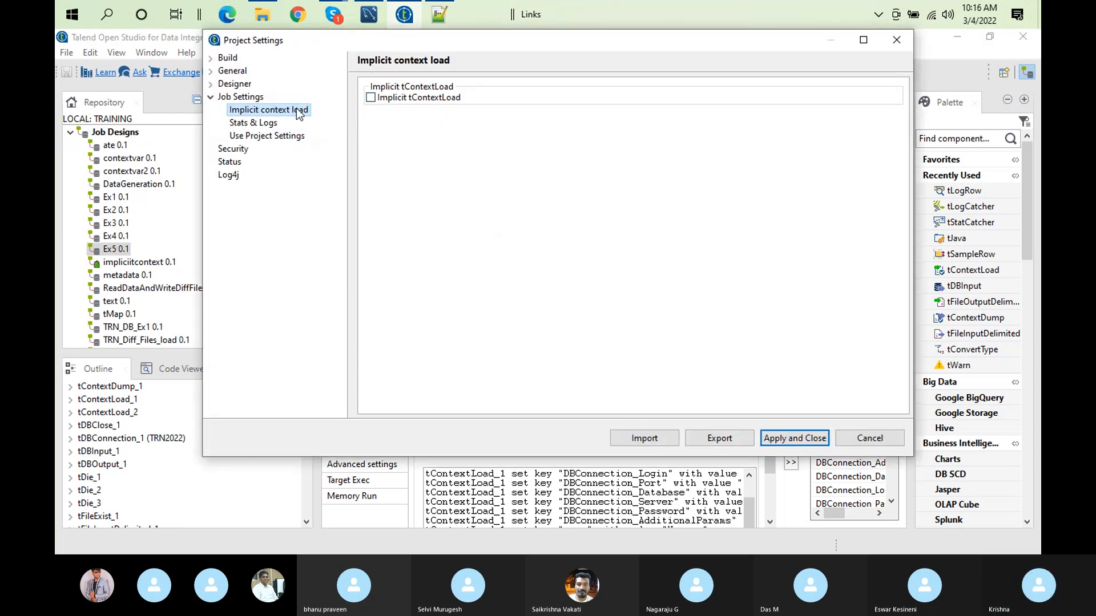
pyautogui.click(778, 442)
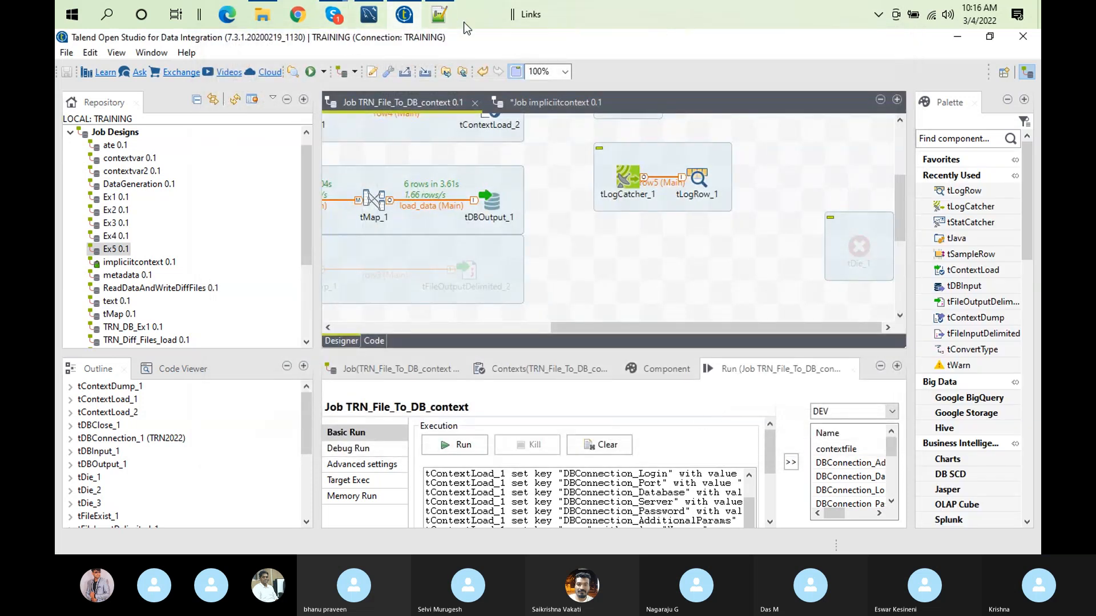
# Step: Switch to Notepad++, check the DBConnection_Server entry in devcontext.txt, and return to Talend Open Studio
pyautogui.click(440, 17)
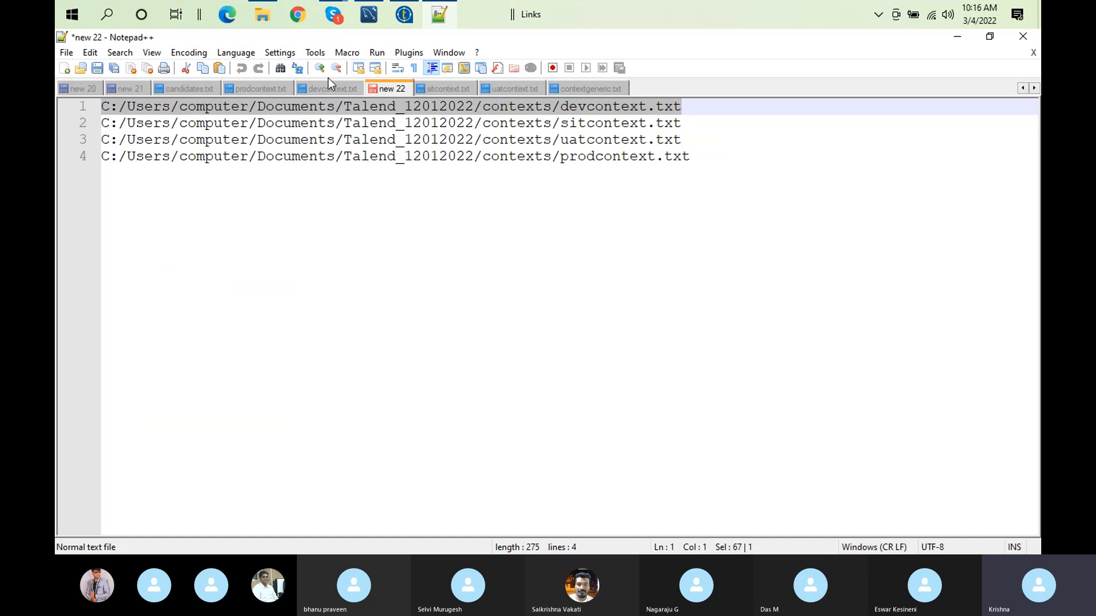
pyautogui.click(313, 89)
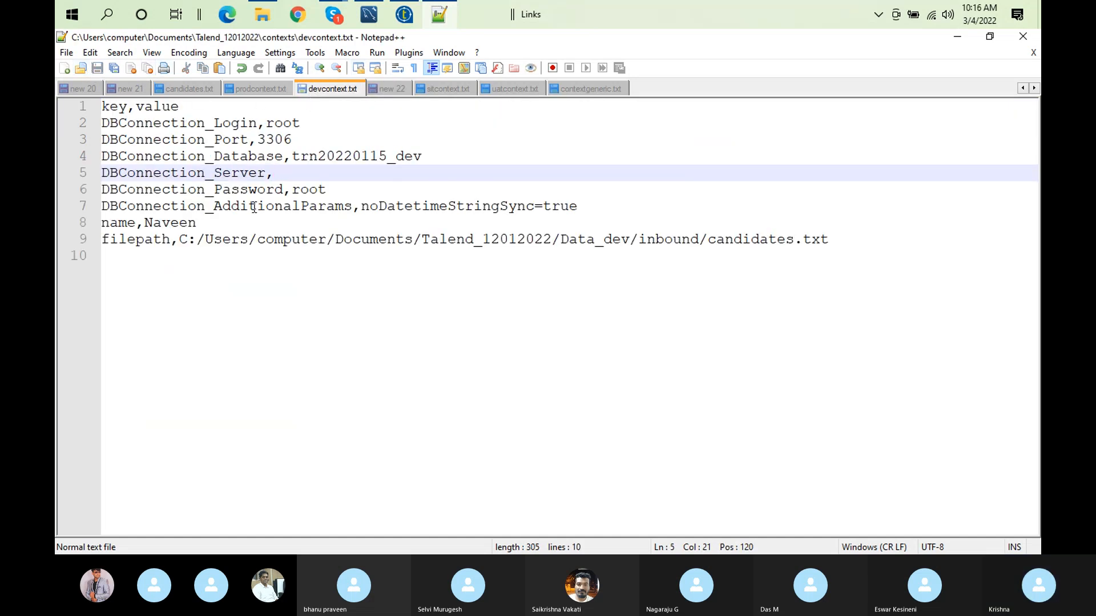
pyautogui.click(413, 17)
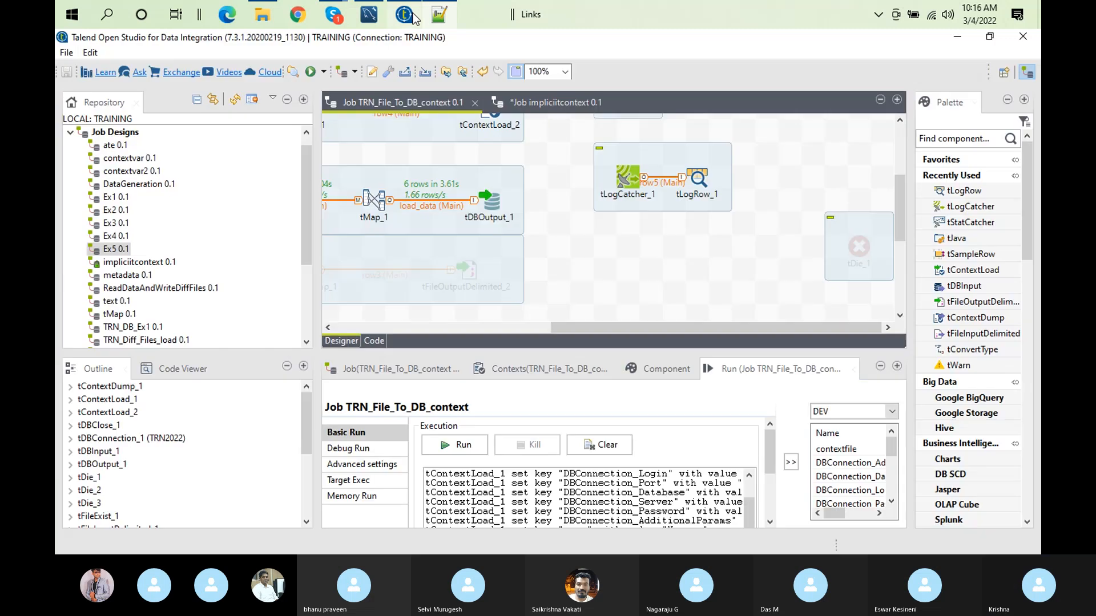
# Step: Clear the run output and rerun the job in the DEV context with C:/Users/computer/Documents/Talend_12012022/contexts/devcontext.txt as contextfile
pyautogui.click(607, 450)
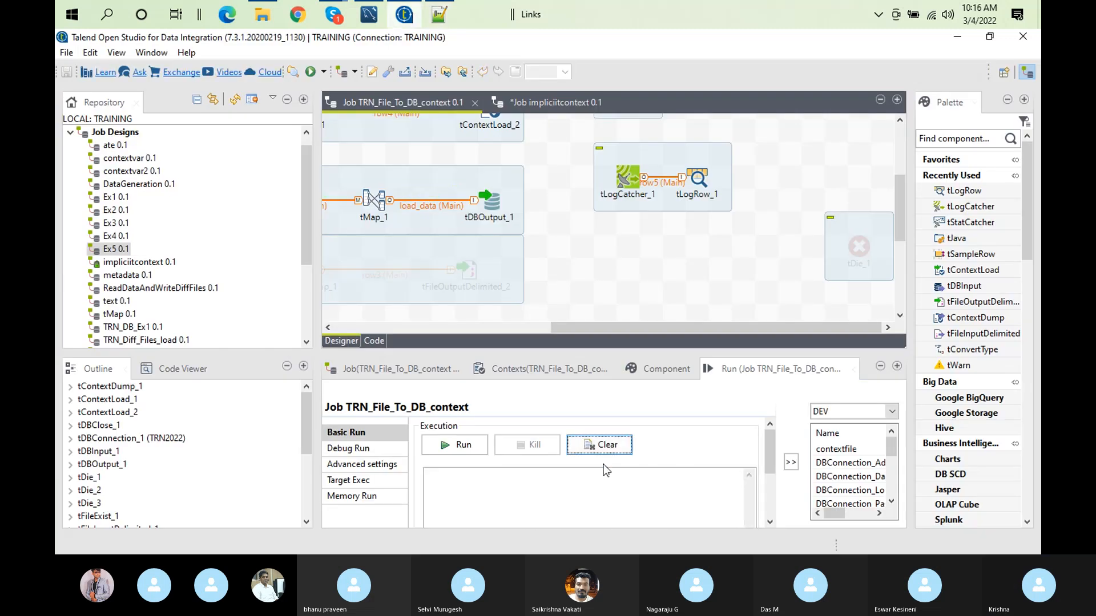
pyautogui.click(464, 447)
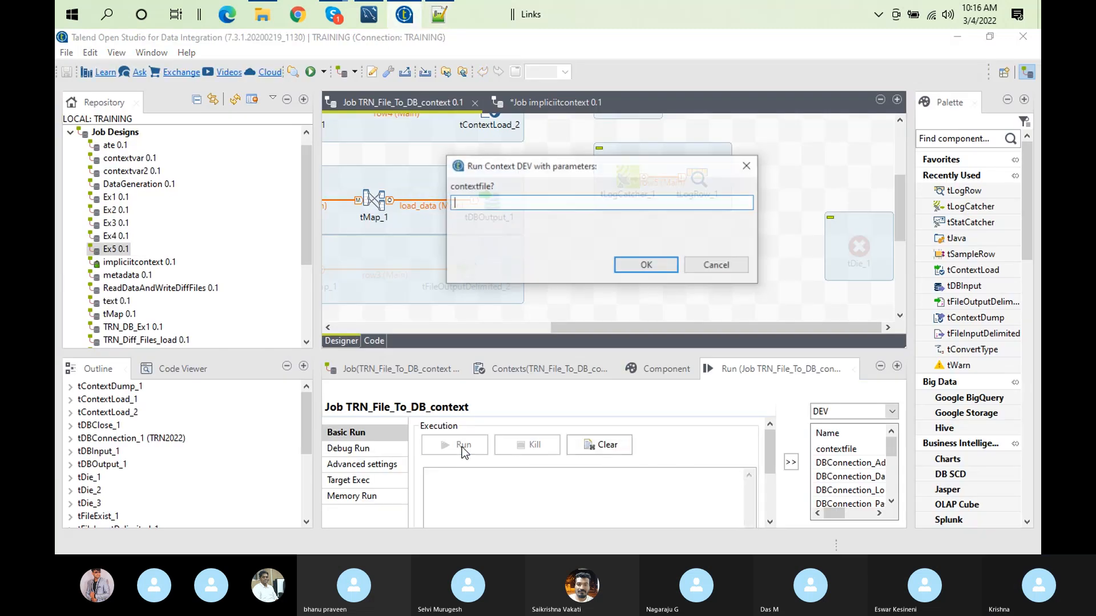
pyautogui.write('C:/Users/computer/Documents/Talend_12012022/contexts/devcontext.txt')
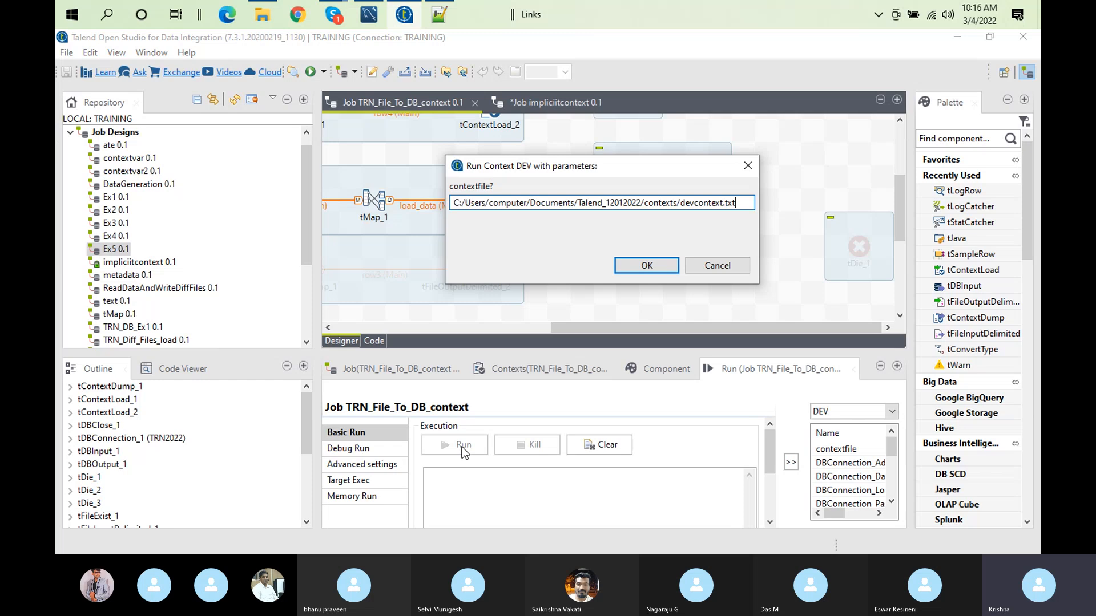
pyautogui.click(646, 267)
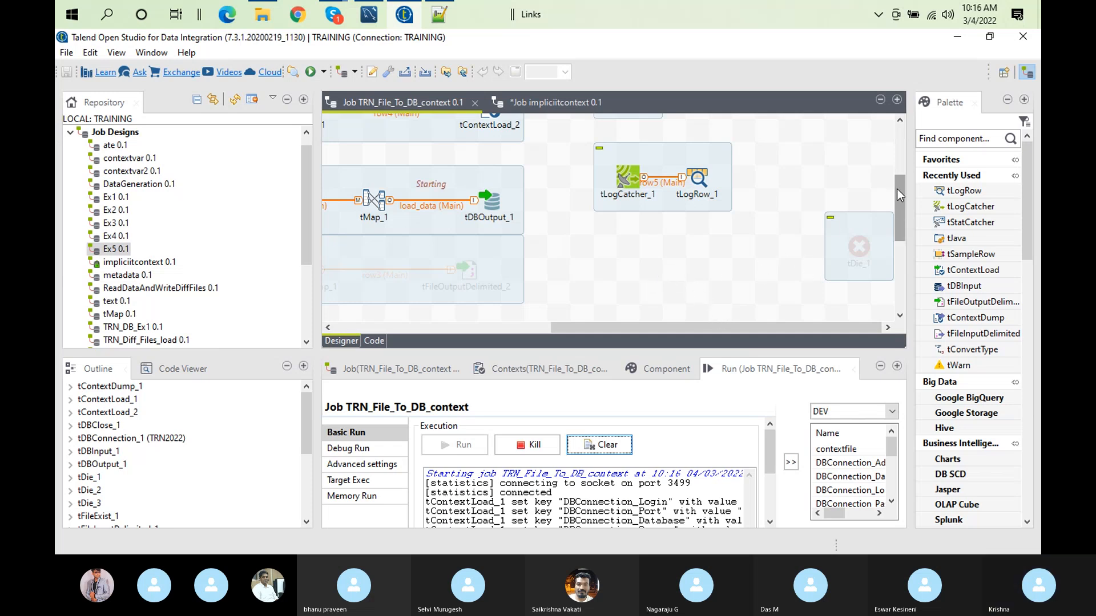
pyautogui.scroll(3, 901, 183)
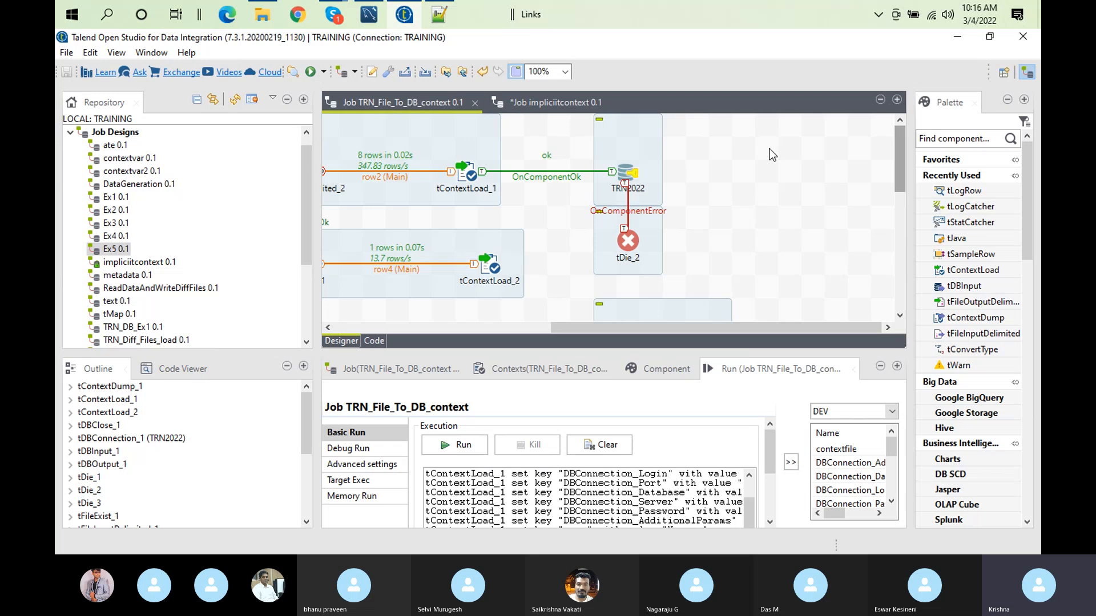
# Step: Inspect the Host setting of the TRN2022 database connection and compare it with the server entry in devcontext.txt
pyautogui.click(624, 178)
pyautogui.click(639, 365)
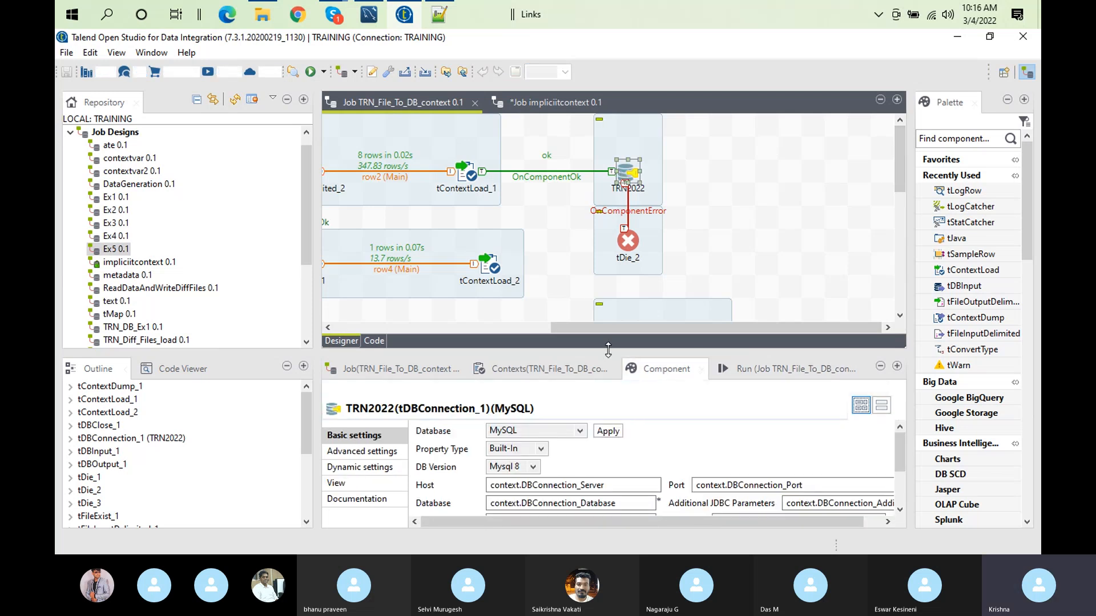
pyautogui.doubleClick(656, 369)
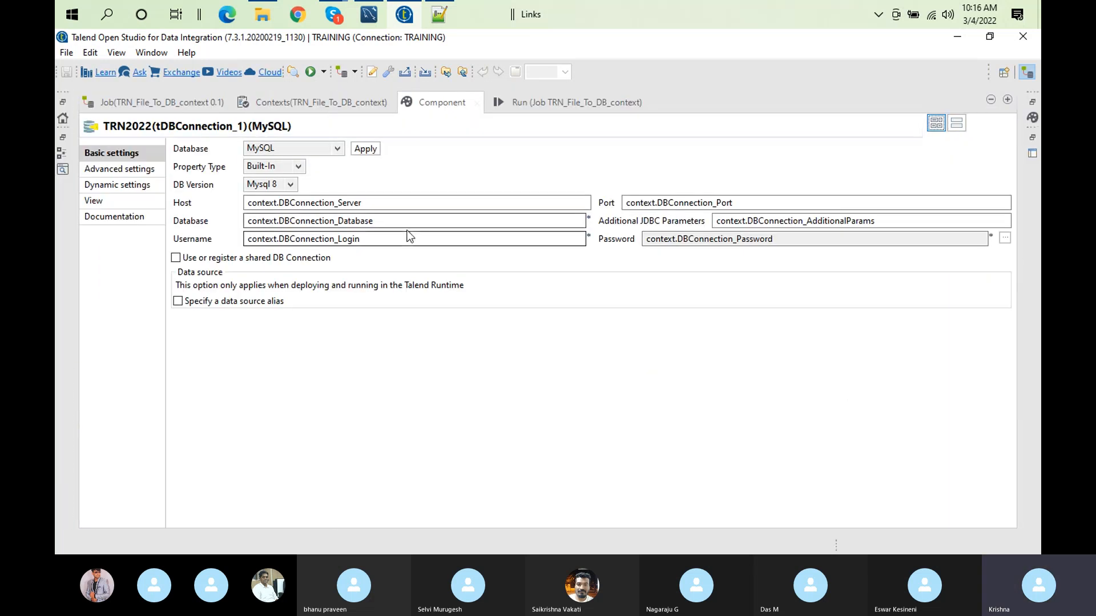
pyautogui.doubleClick(372, 201)
pyautogui.click(371, 201)
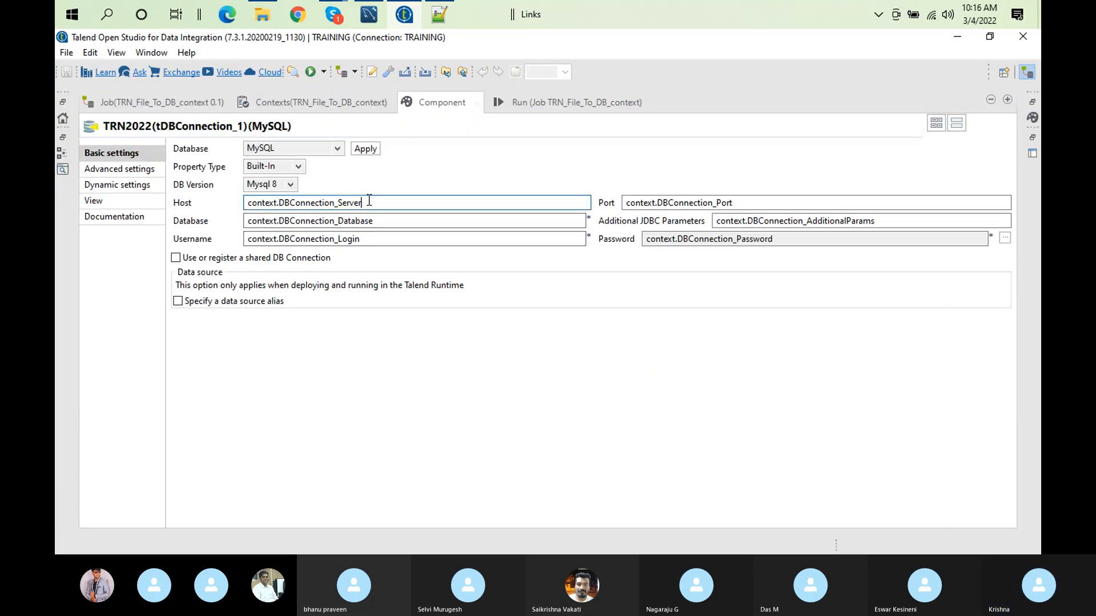
pyautogui.click(431, 19)
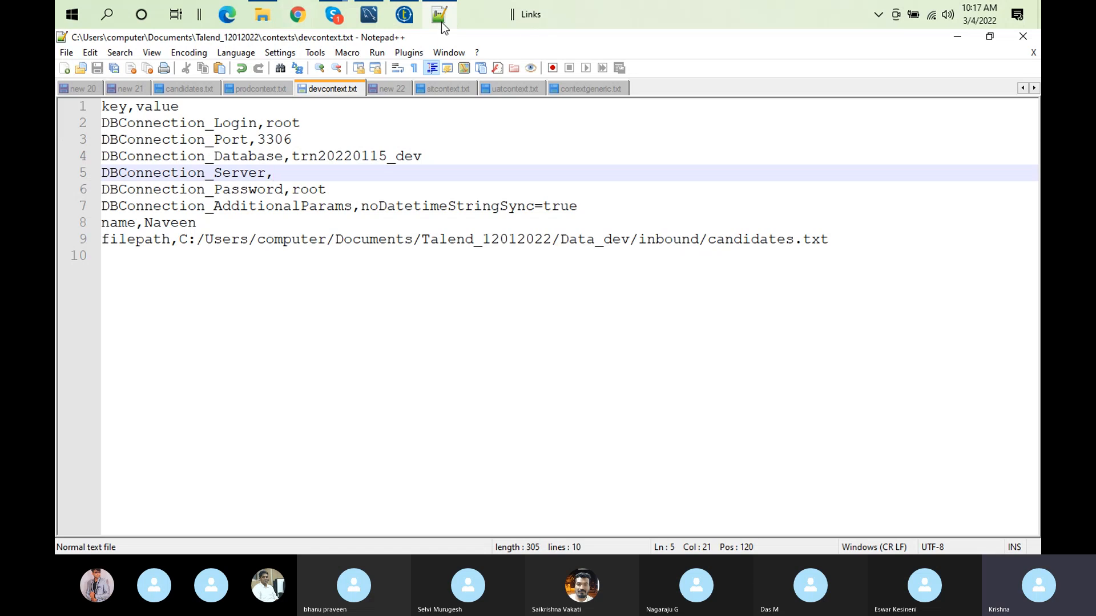
pyautogui.click(404, 15)
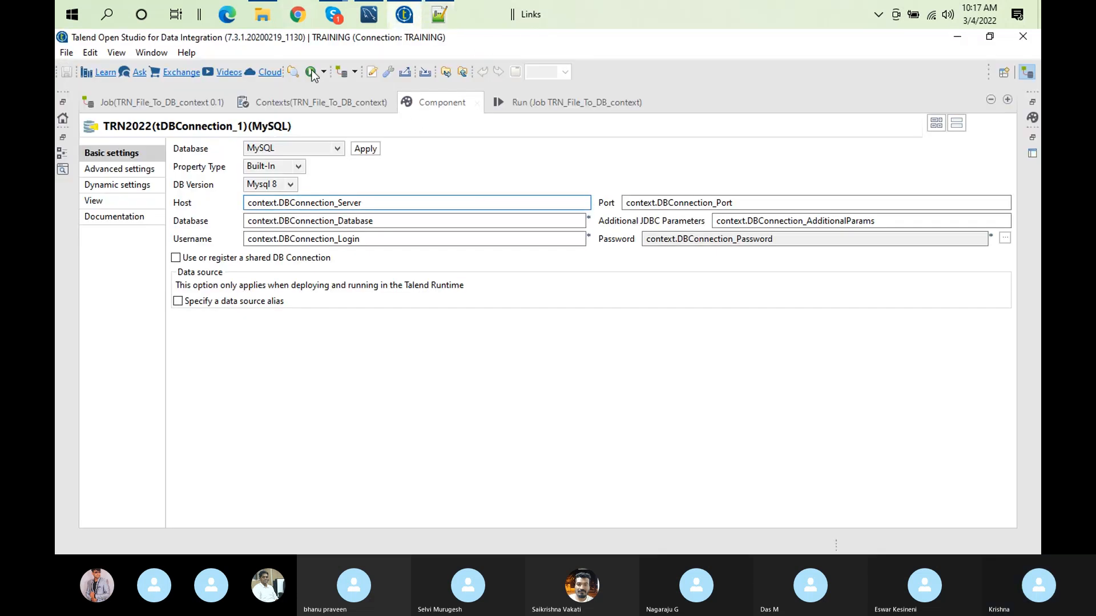
# Step: Review the context variables of TRN_File_To_DB_context across its environments for a stored DBConnection_Server value
pyautogui.click(307, 101)
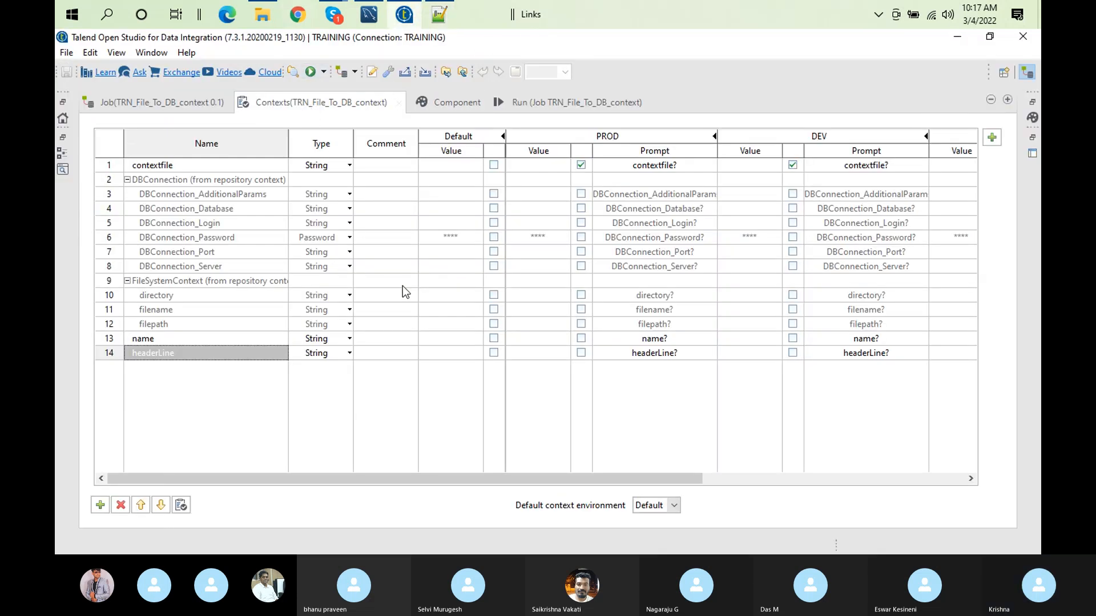
pyautogui.moveTo(603, 478); pyautogui.dragTo(523, 463)
pyautogui.doubleClick(358, 105)
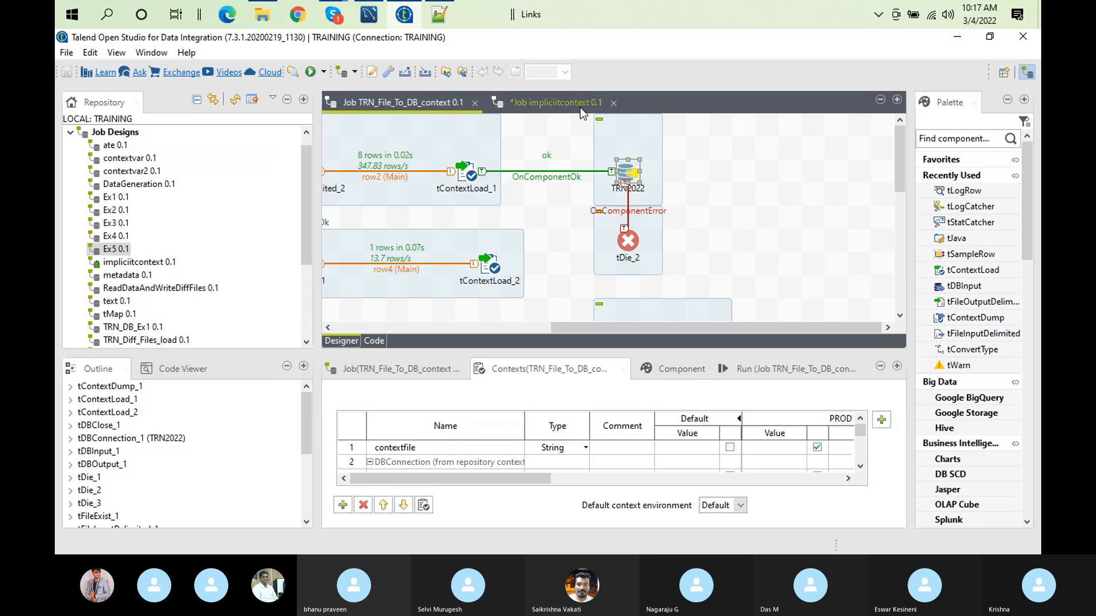
# Step: Close the impliciitcontext job with its changes saved, and close and reopen the TRN_File_To_DB_context job
pyautogui.click(580, 107)
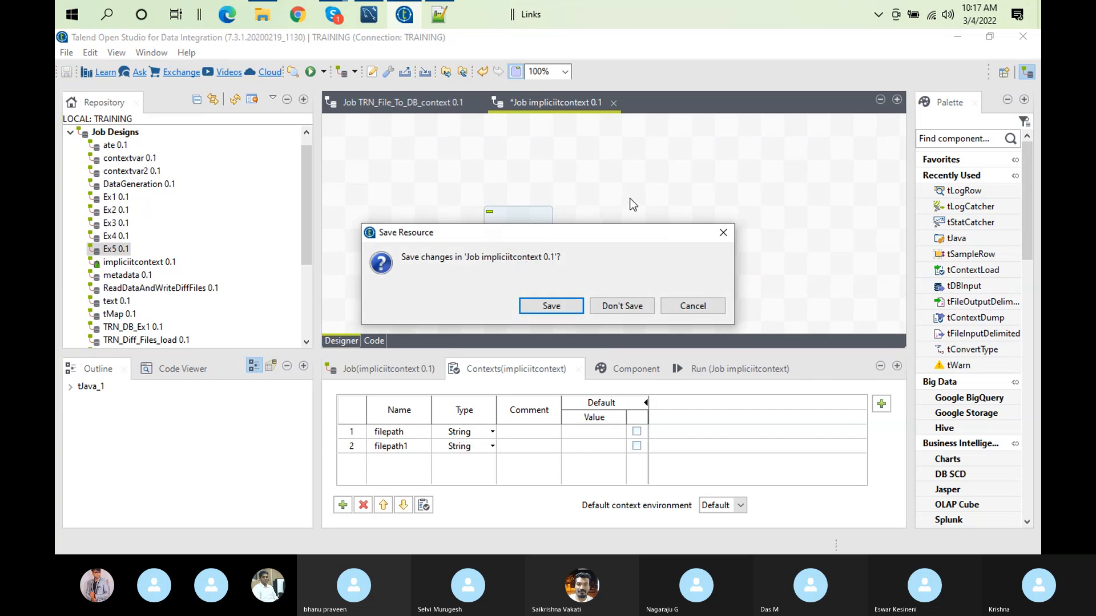
pyautogui.click(550, 307)
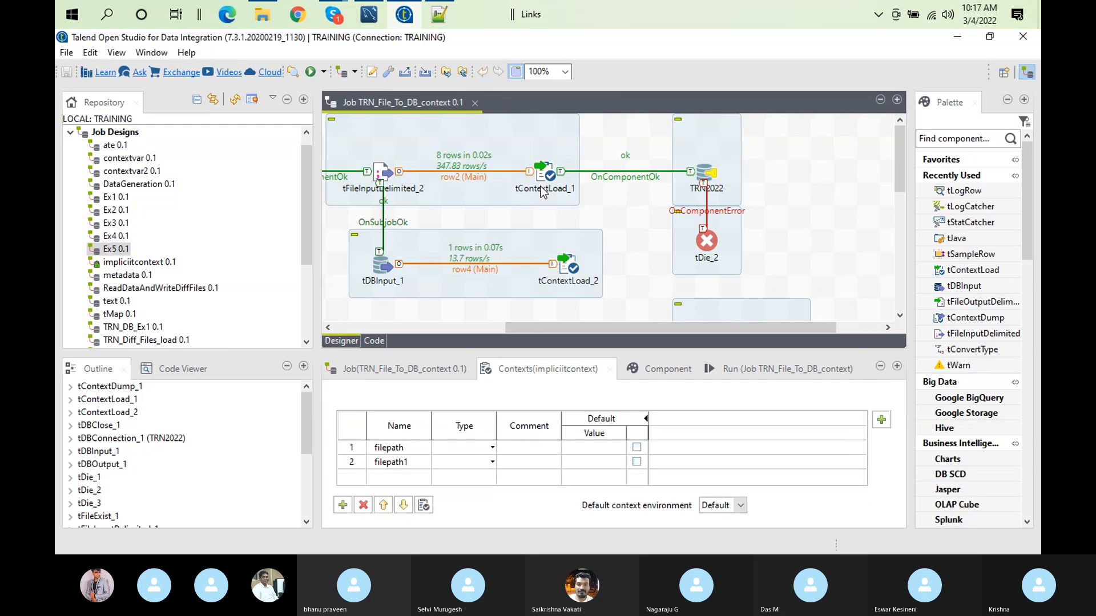
pyautogui.click(473, 103)
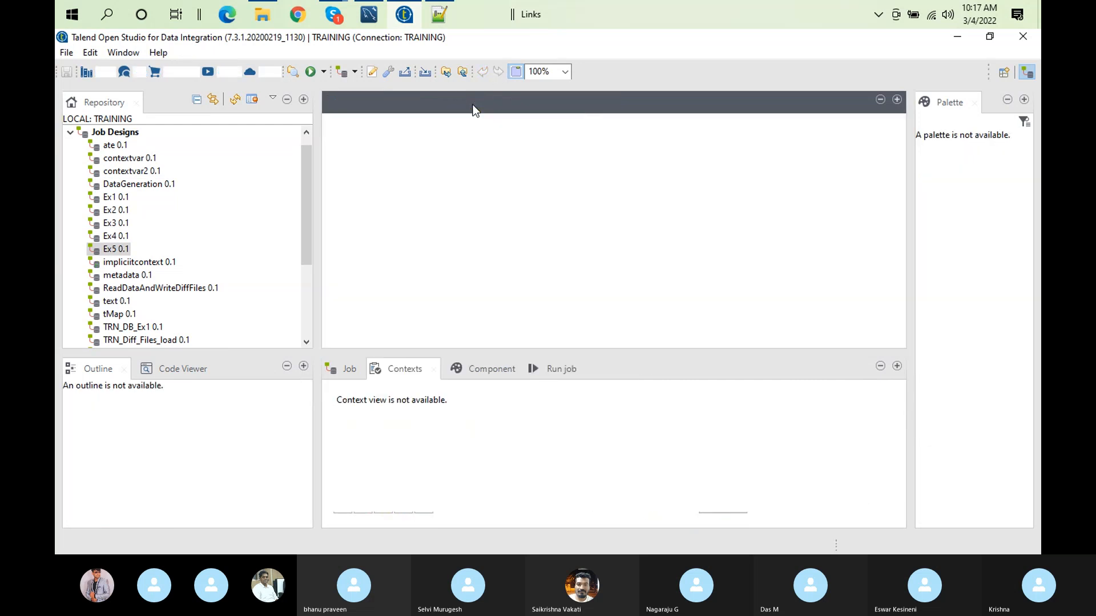
pyautogui.click(306, 301)
pyautogui.doubleClick(187, 222)
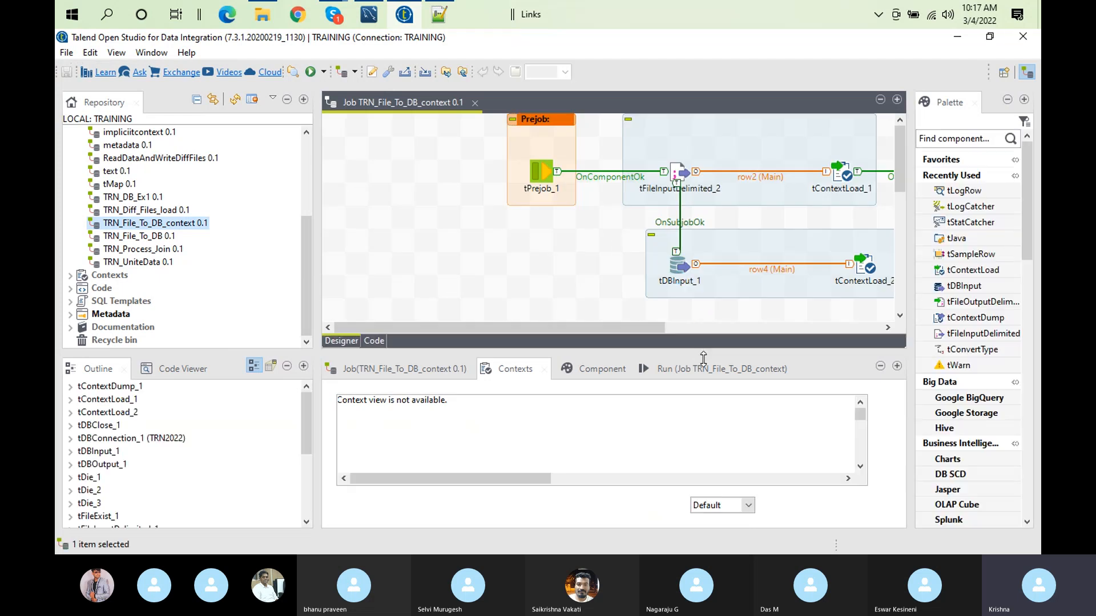
# Step: Clear the reopened job's run output and check its context variable values in the Default, PROD and DEV environments
pyautogui.click(687, 328)
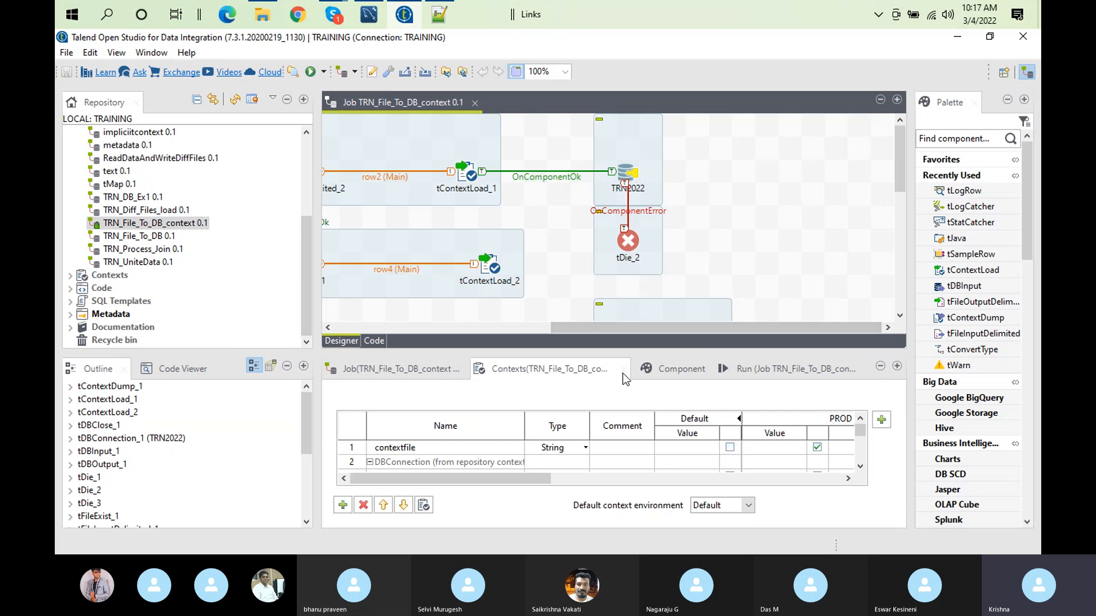
pyautogui.click(758, 369)
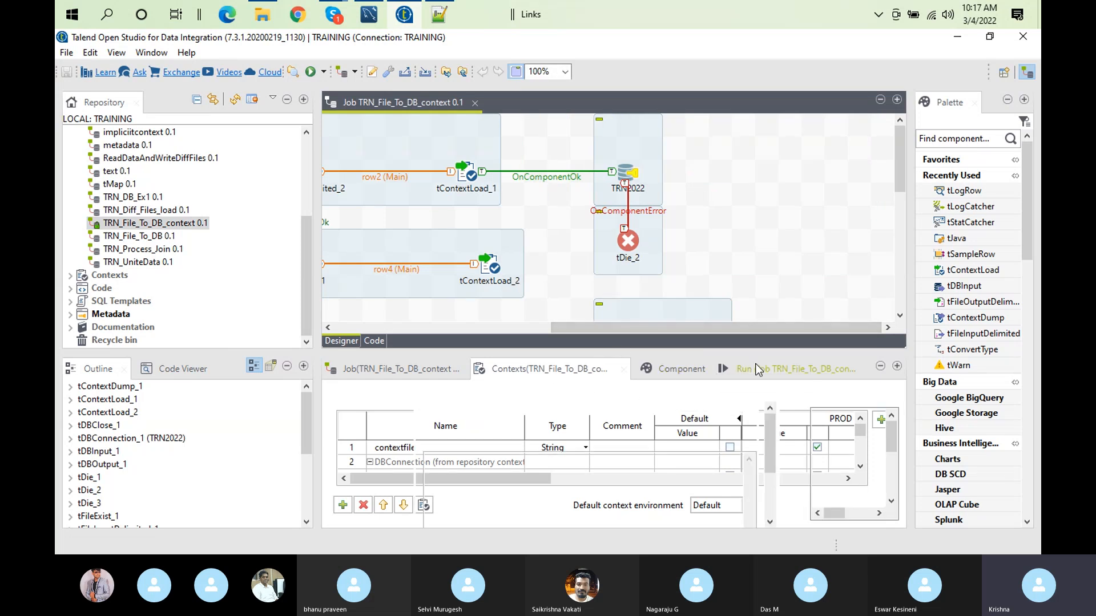
pyautogui.click(602, 444)
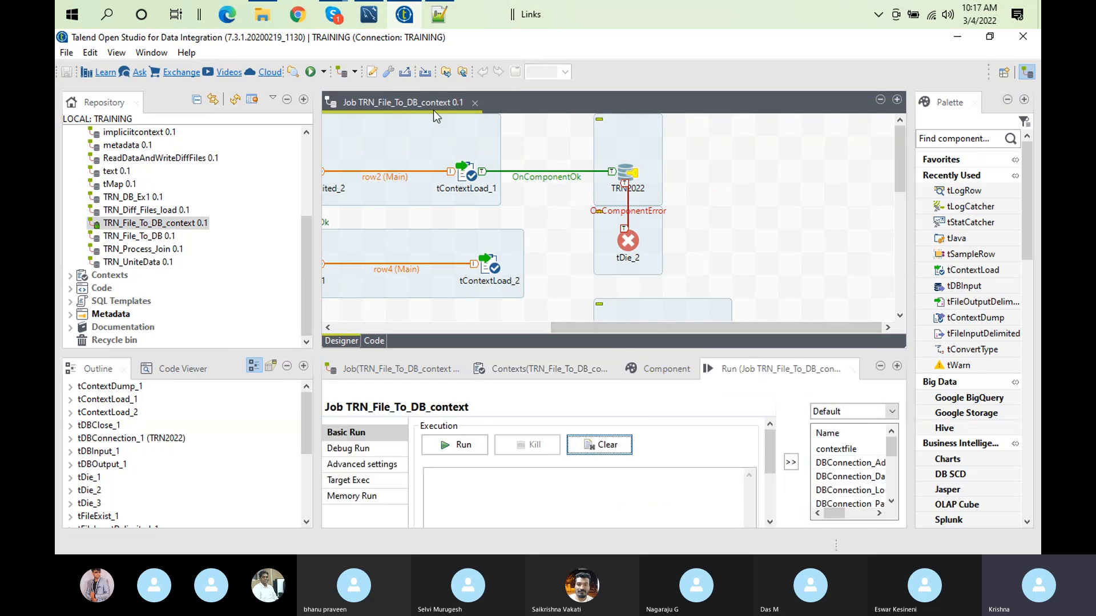
pyautogui.click(495, 371)
pyautogui.doubleClick(495, 371)
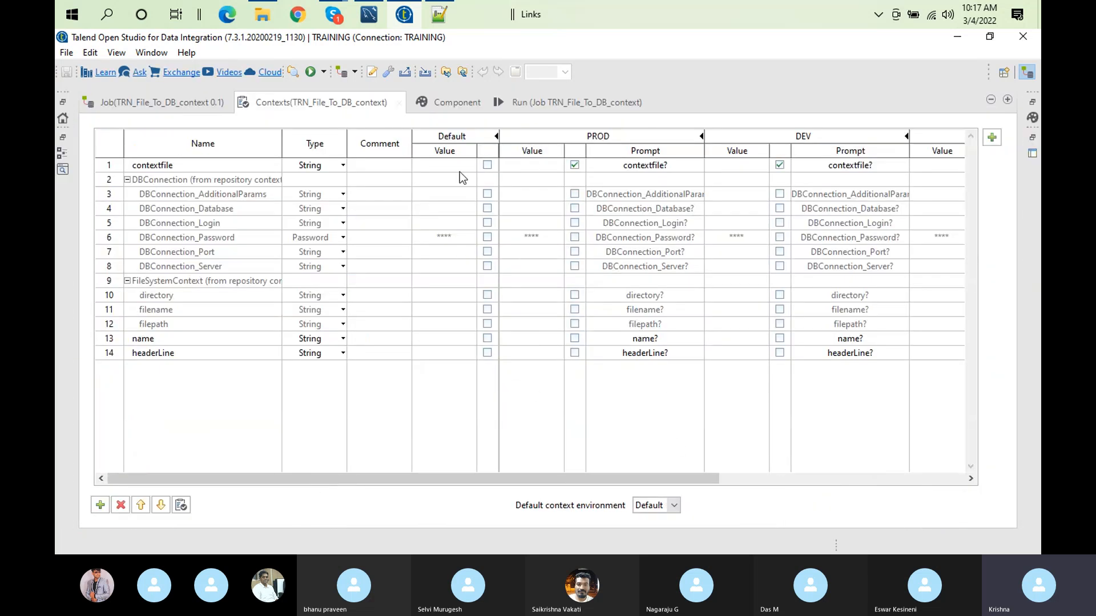
pyautogui.click(500, 104)
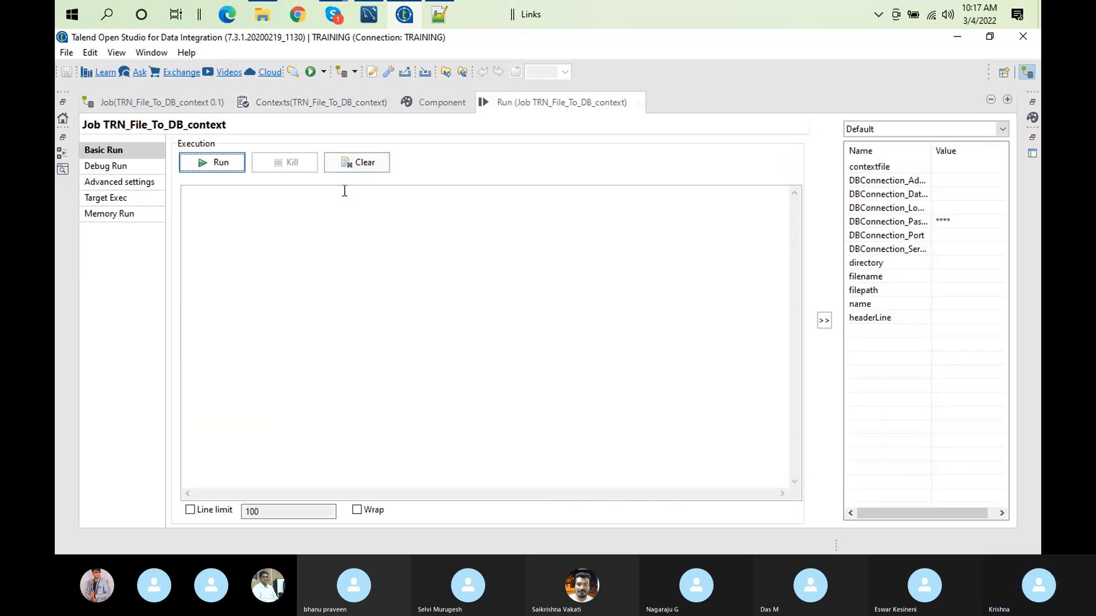
pyautogui.click(235, 171)
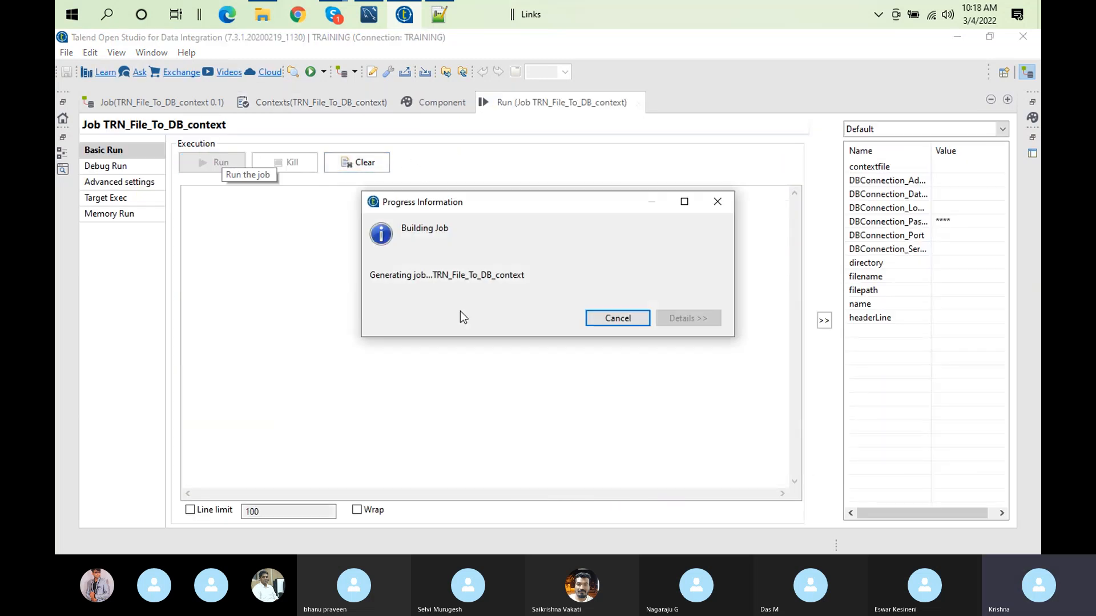
pyautogui.click(618, 318)
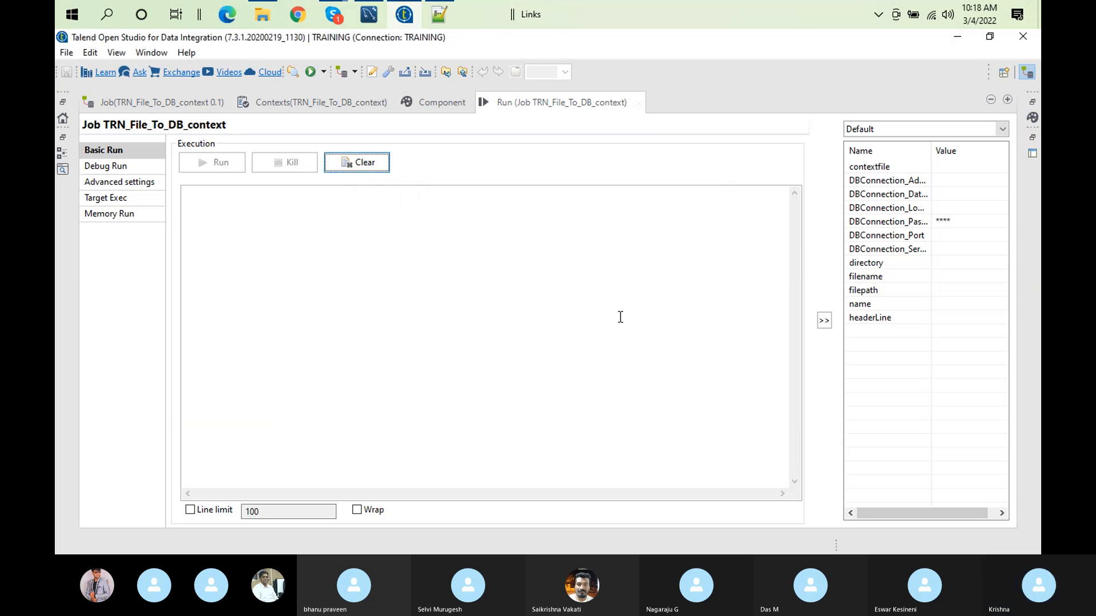
# Step: Select the DEV context and run the reopened job with C:/Users/computer/Documents/Talend_12012022/contexts/devcontext.txt as contextfile
pyautogui.click(1005, 130)
pyautogui.click(871, 155)
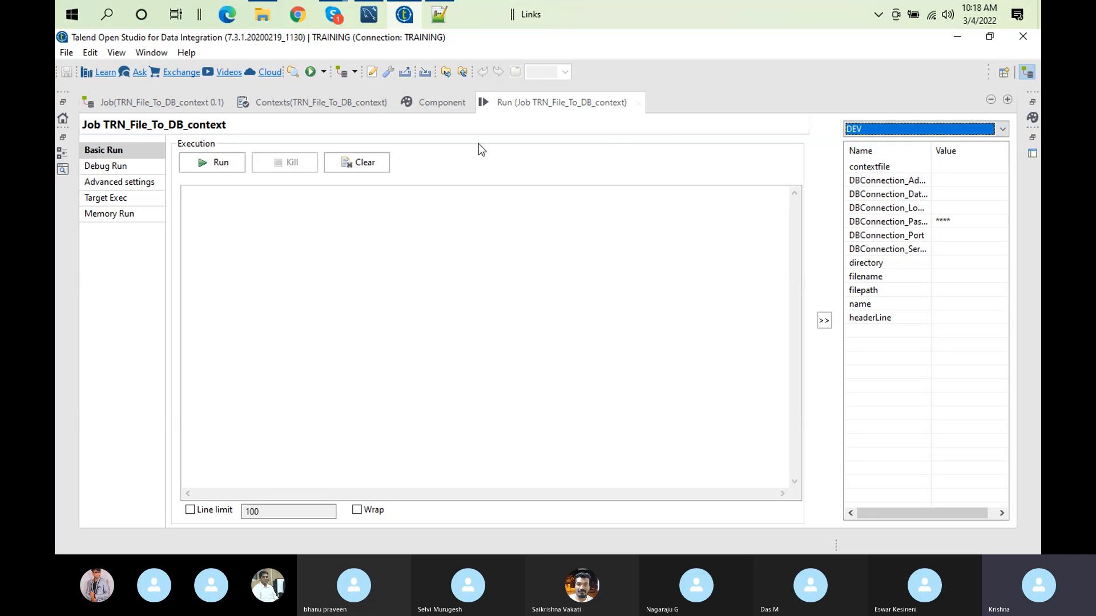
pyautogui.click(362, 162)
pyautogui.click(228, 165)
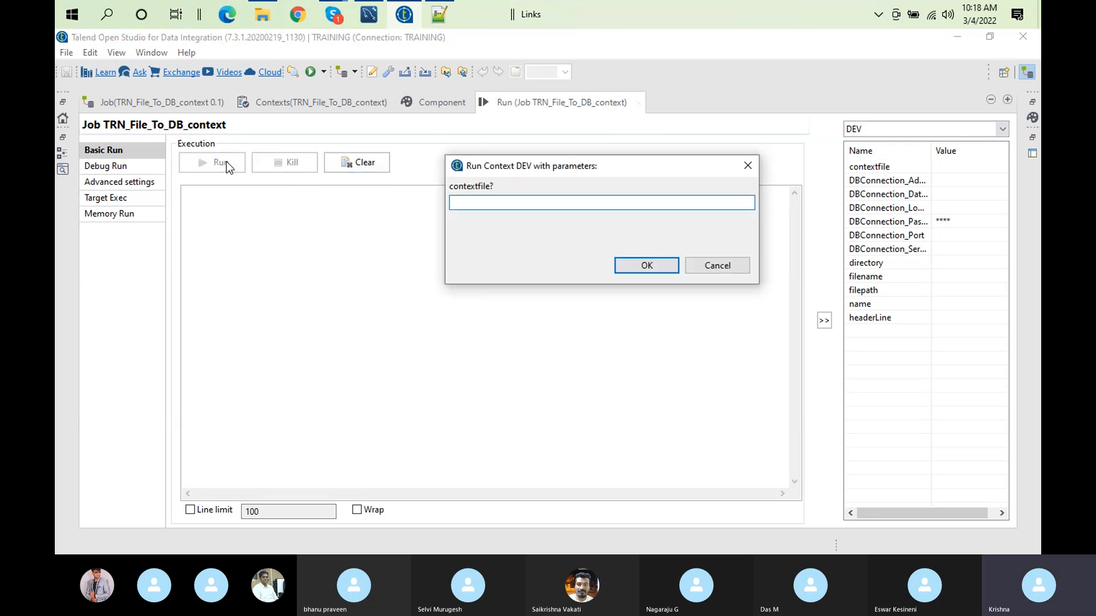
pyautogui.hotkey('ctrl', 'v')
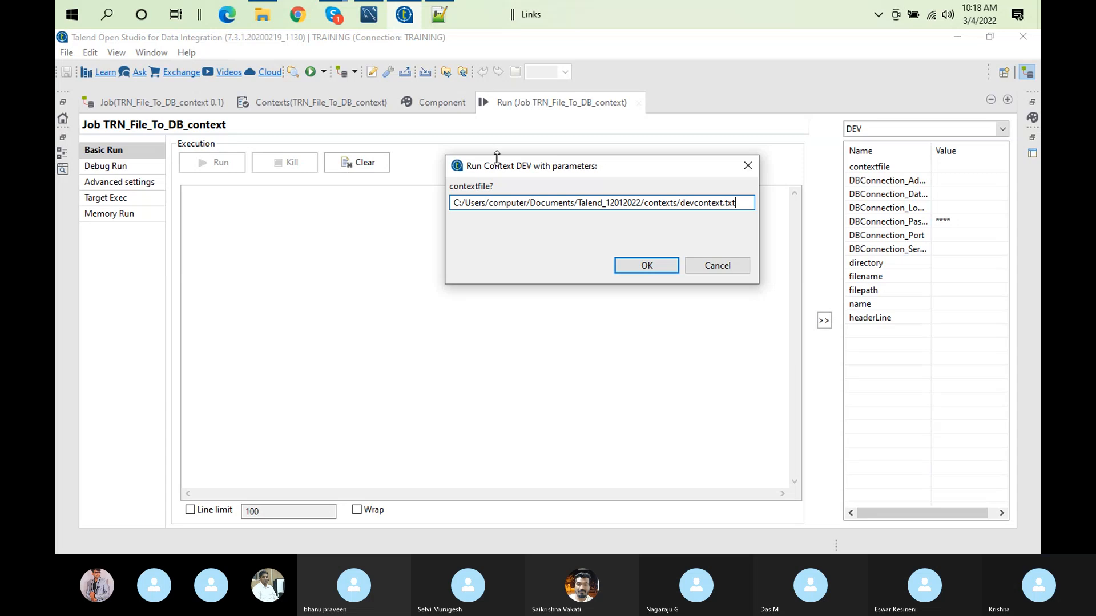
pyautogui.click(640, 264)
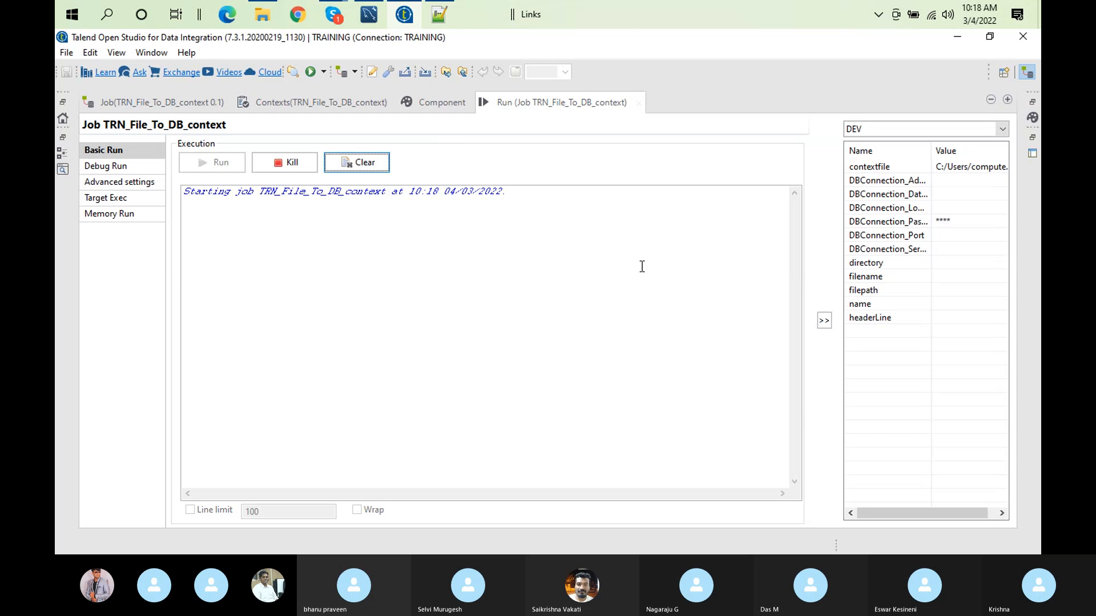
# Step: Delete the OnSubjobOk trigger between tFileInputDelimited_2 and tDBInput_1 on the job canvas
pyautogui.doubleClick(507, 104)
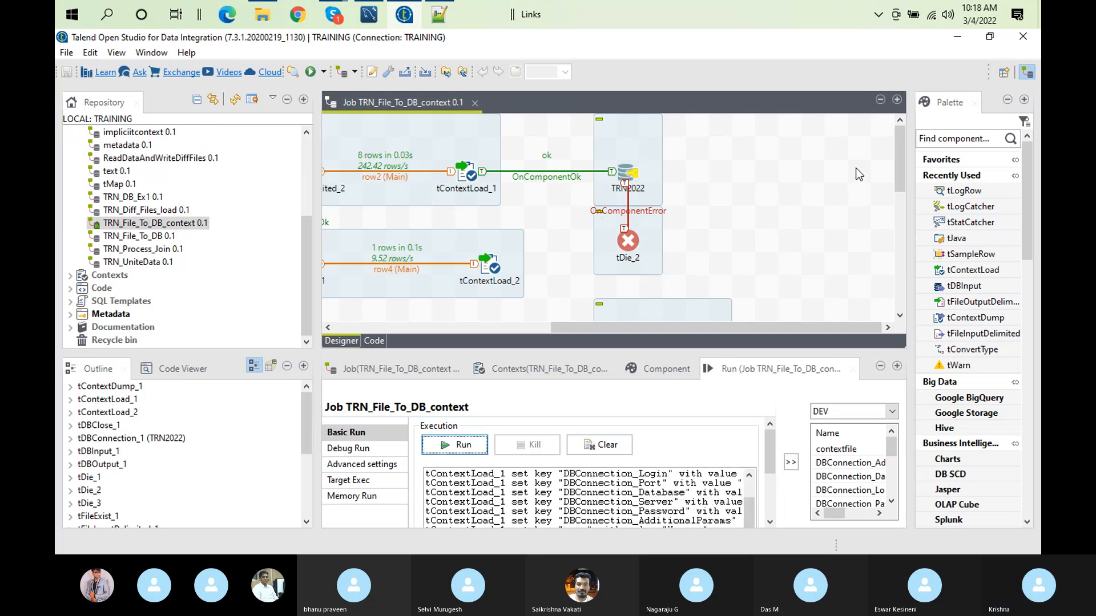
pyautogui.moveTo(902, 157)
pyautogui.mouseDown()
pyautogui.moveTo(907, 194)
pyautogui.moveTo(906, 152)
pyautogui.mouseUp()
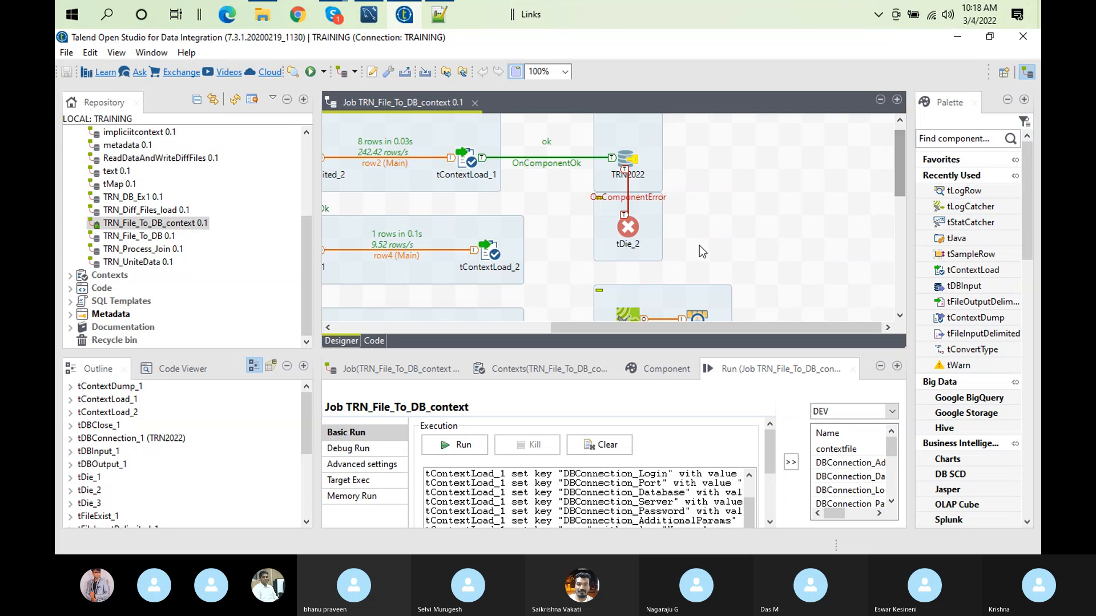
pyautogui.moveTo(638, 329); pyautogui.dragTo(488, 329)
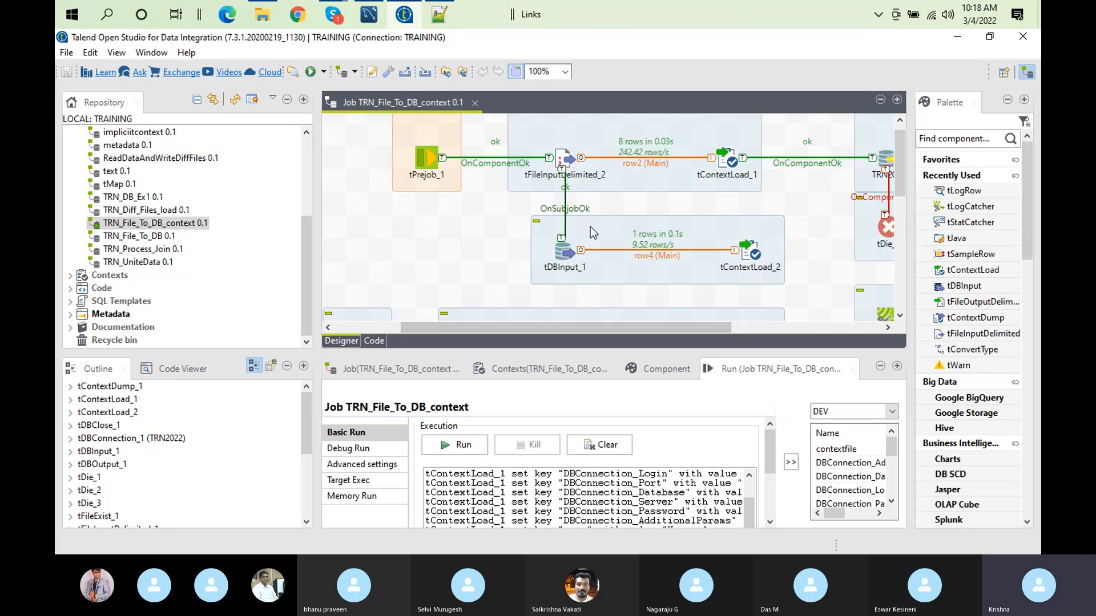
pyautogui.click(566, 207)
pyautogui.press('Delete')
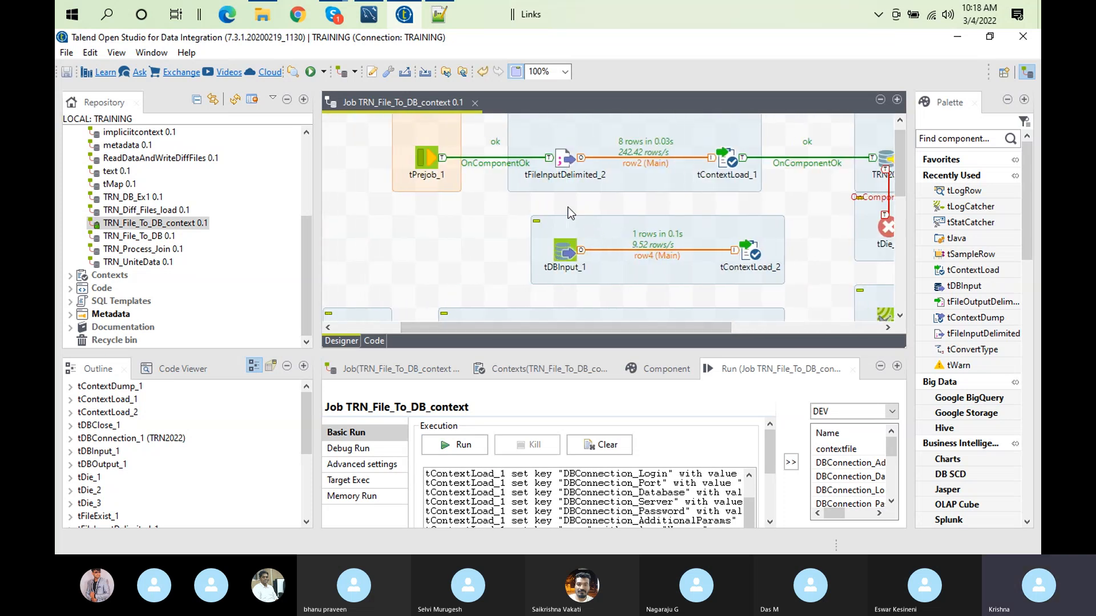
# Step: Deactivate the whole tDBInput_1 subjob and open the basic settings of the TRN2022 database connection
pyautogui.rightClick(566, 249)
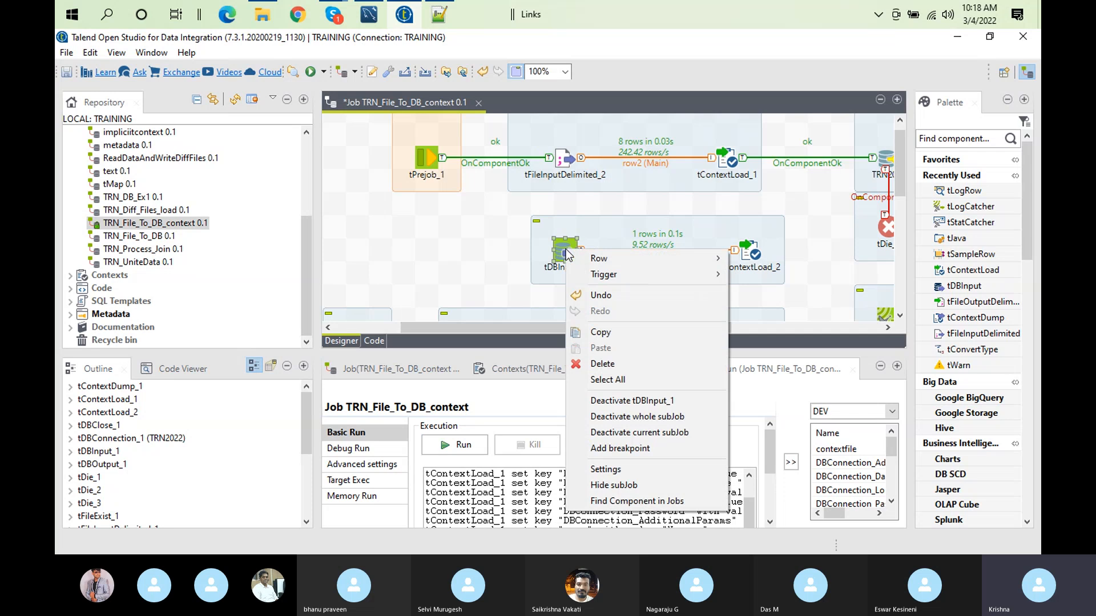
pyautogui.click(639, 417)
pyautogui.moveTo(666, 336); pyautogui.dragTo(766, 342)
pyautogui.doubleClick(712, 165)
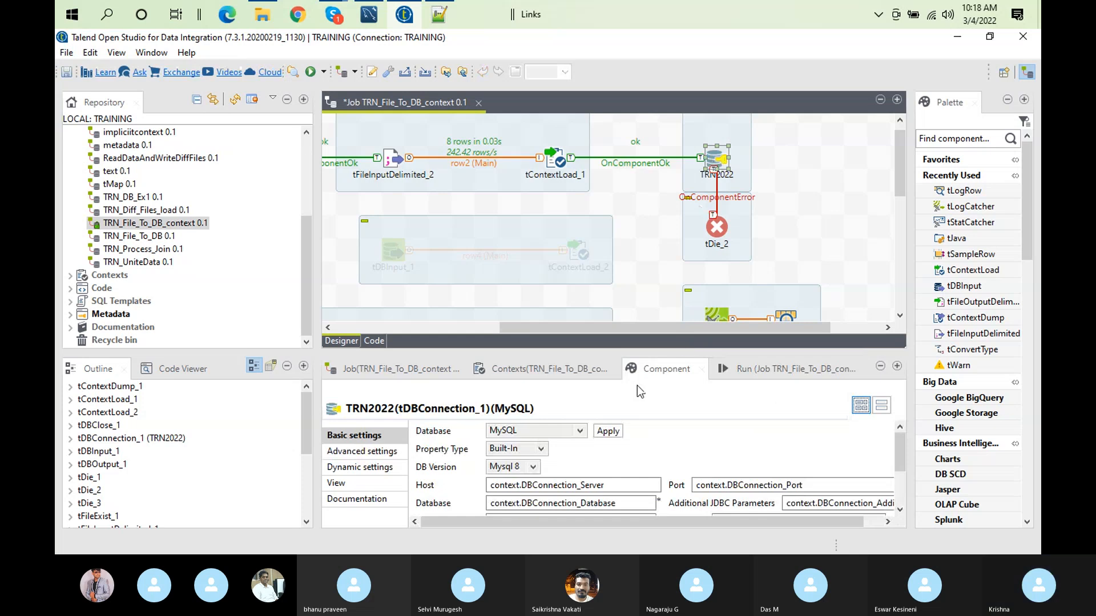
# Step: Clear the output and run the job in DEV with contextfile C:/Users/computer/Documents/Talend_12012022/contexts/devcontext.txt, checking that file in Notepad++ before confirming
pyautogui.click(720, 371)
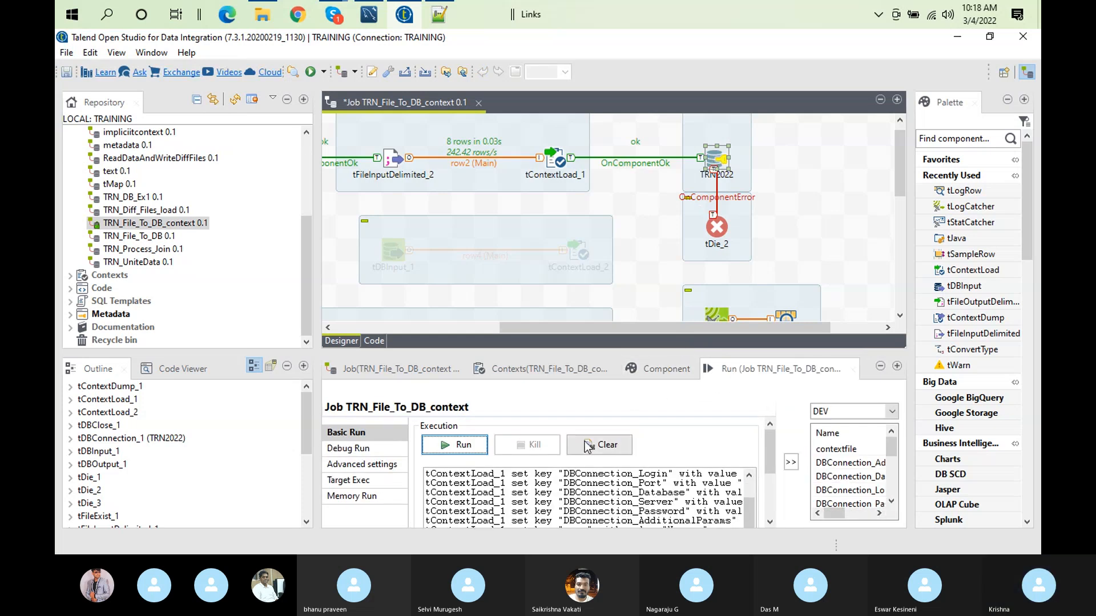
pyautogui.click(587, 448)
pyautogui.click(464, 450)
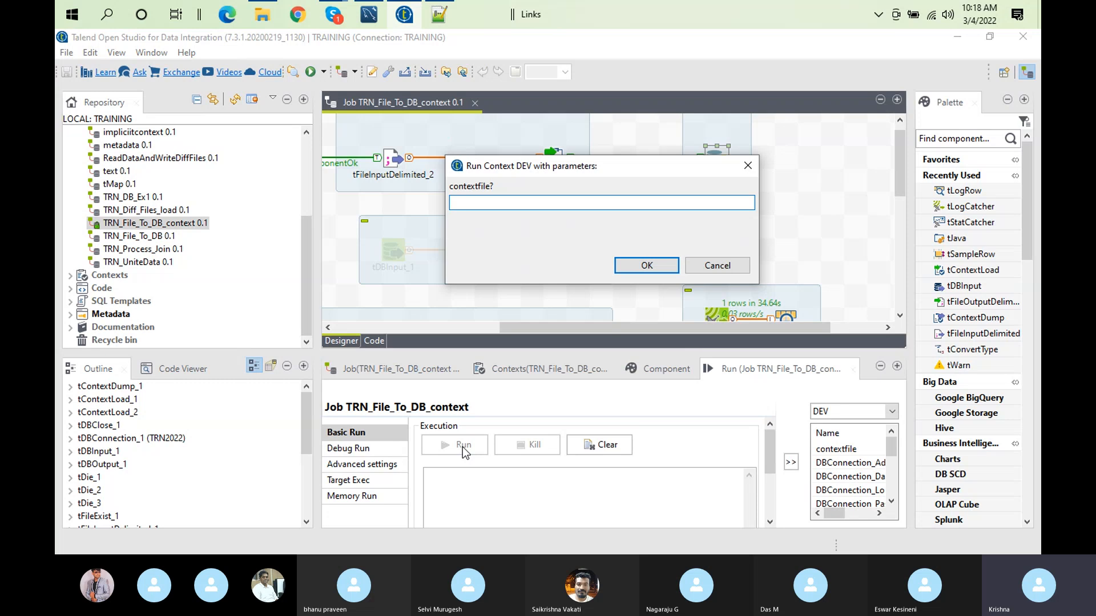
pyautogui.write('C:/Users/computer/Documents/Talend_12012022/contexts/devcontext.txt')
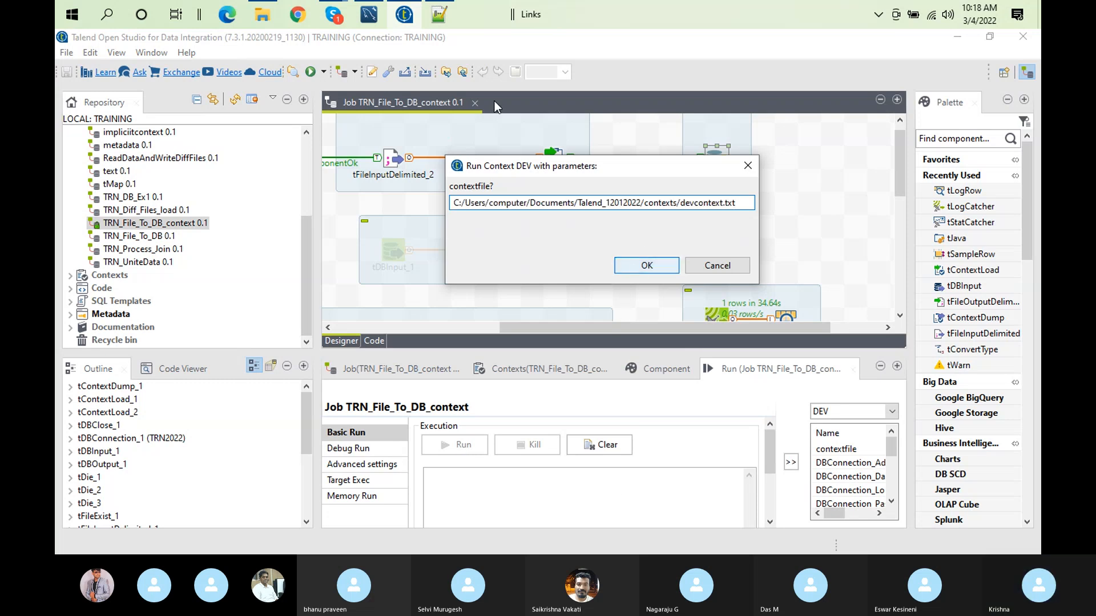
pyautogui.click(441, 13)
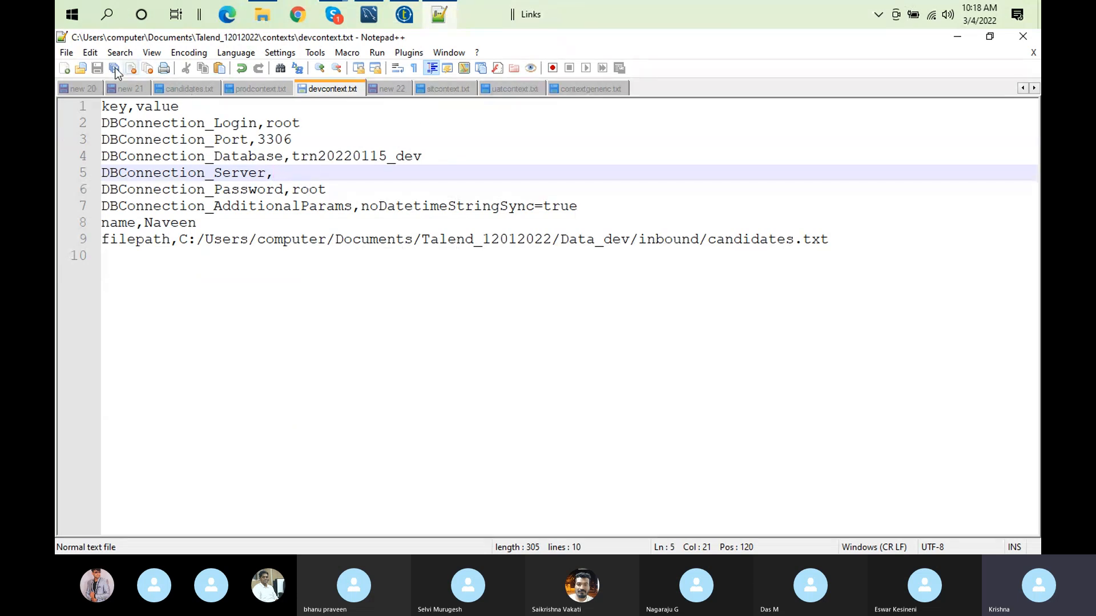
pyautogui.click(406, 14)
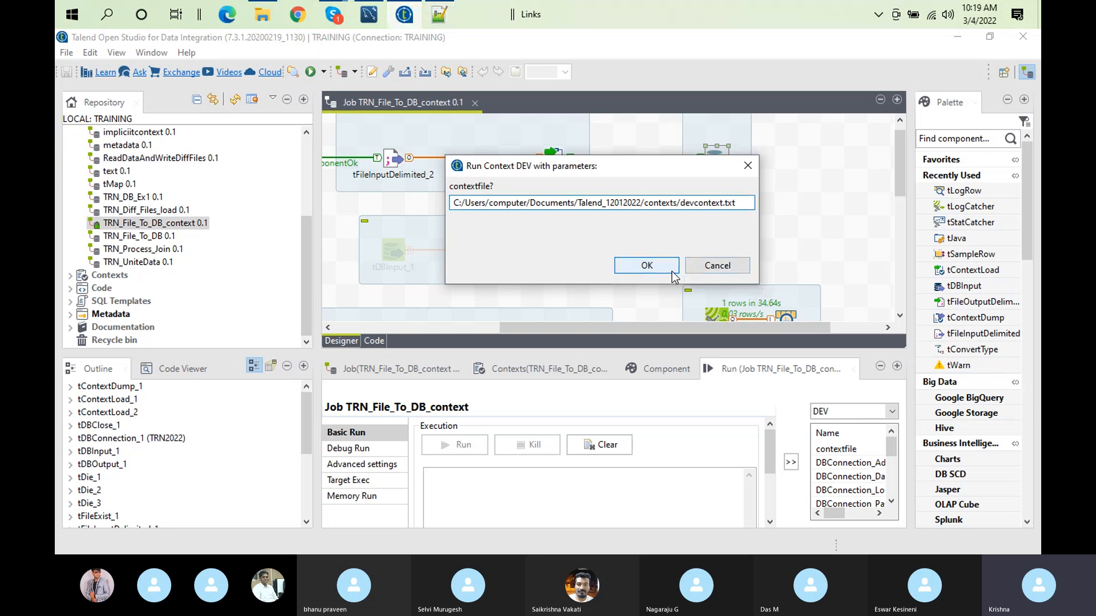
pyautogui.click(646, 265)
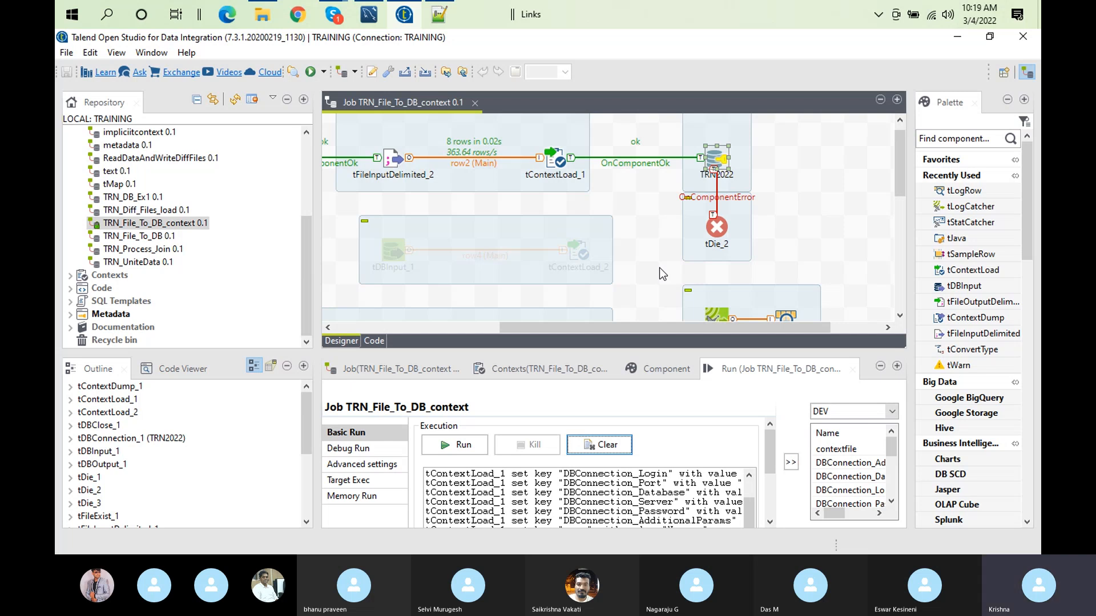
# Step: Examine the enlarged run output and check the connection and table settings of tDBOutput_1
pyautogui.doubleClick(760, 370)
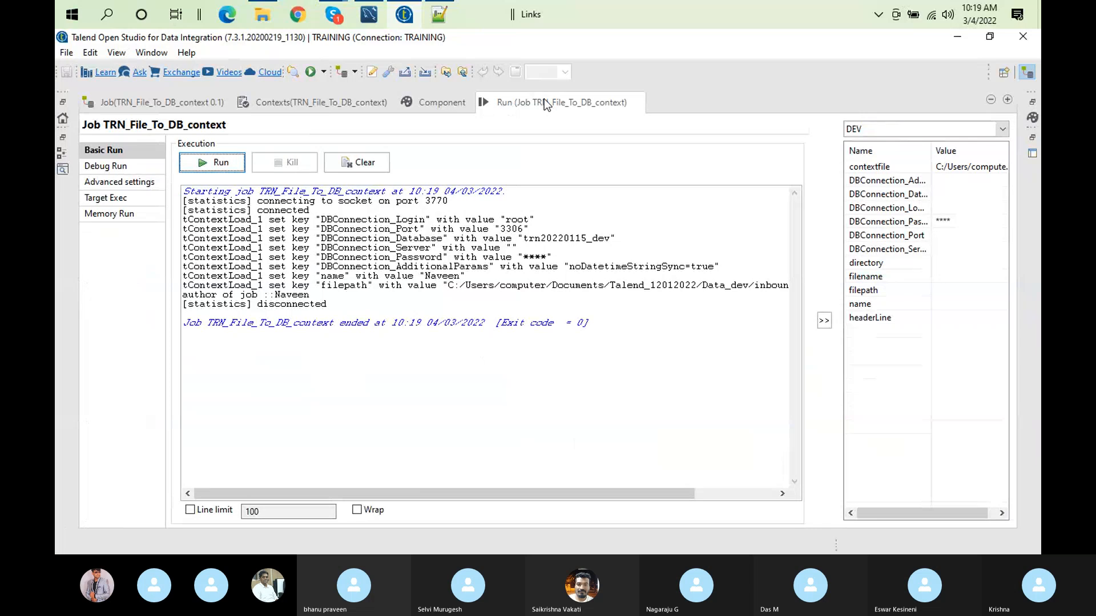
pyautogui.doubleClick(546, 103)
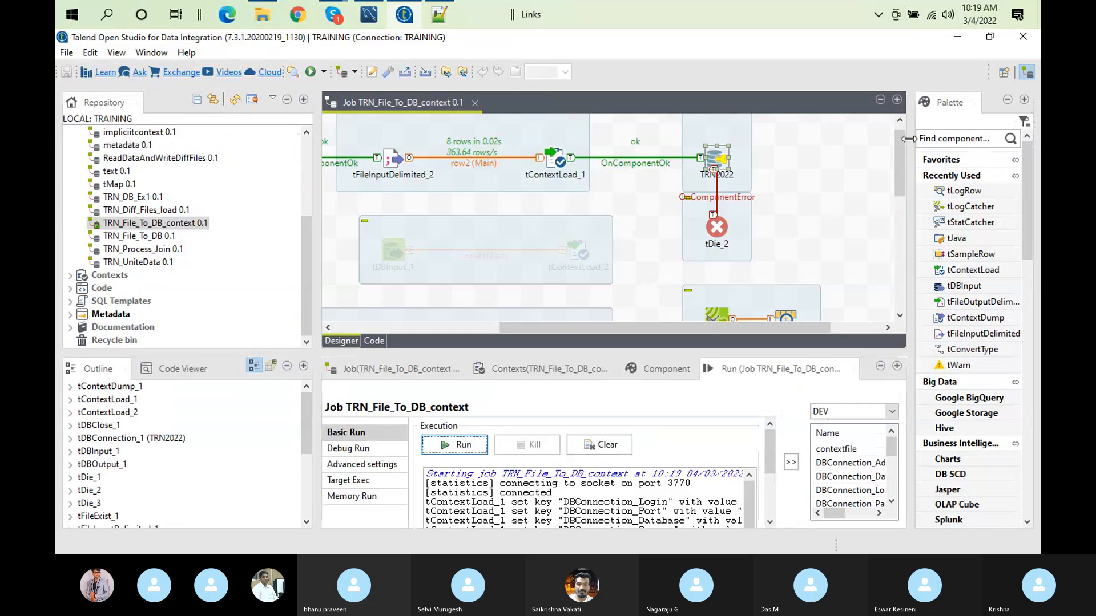
pyautogui.moveTo(899, 139); pyautogui.dragTo(899, 173)
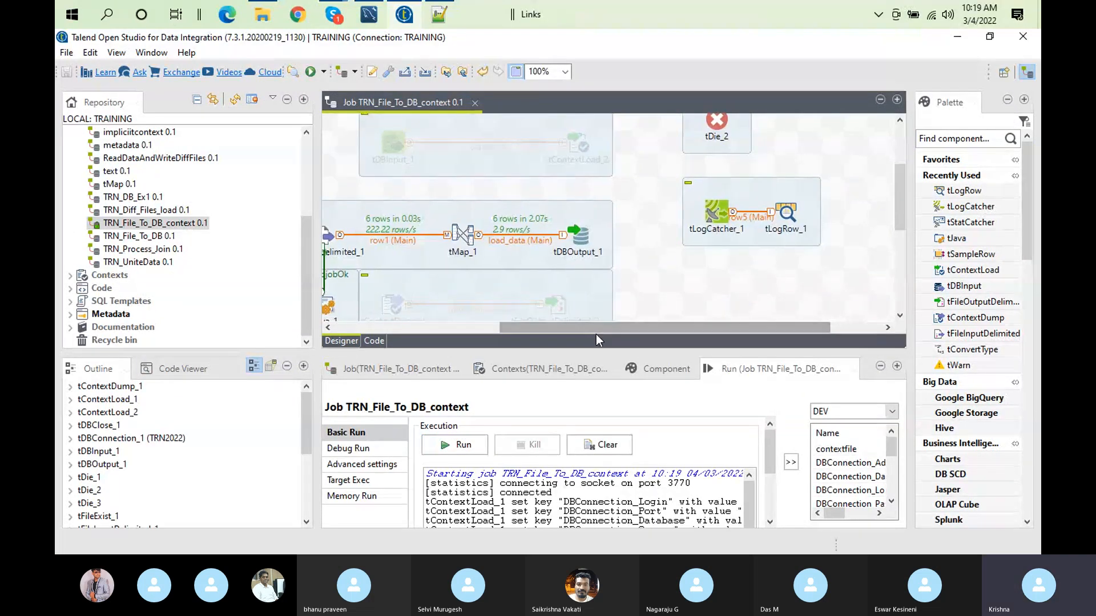
pyautogui.moveTo(596, 330); pyautogui.dragTo(484, 326)
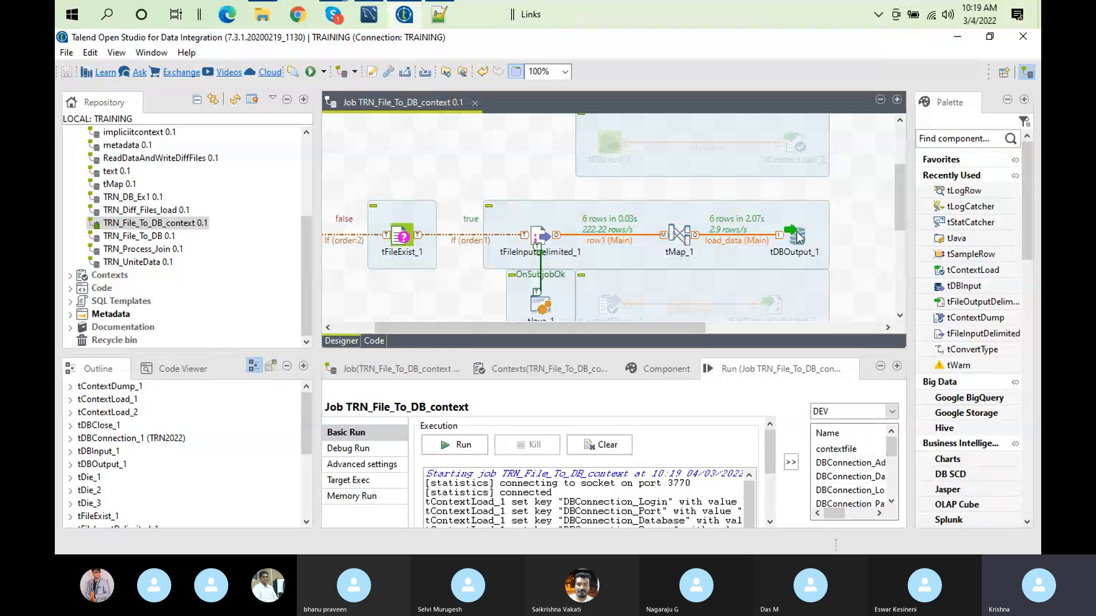
pyautogui.doubleClick(796, 238)
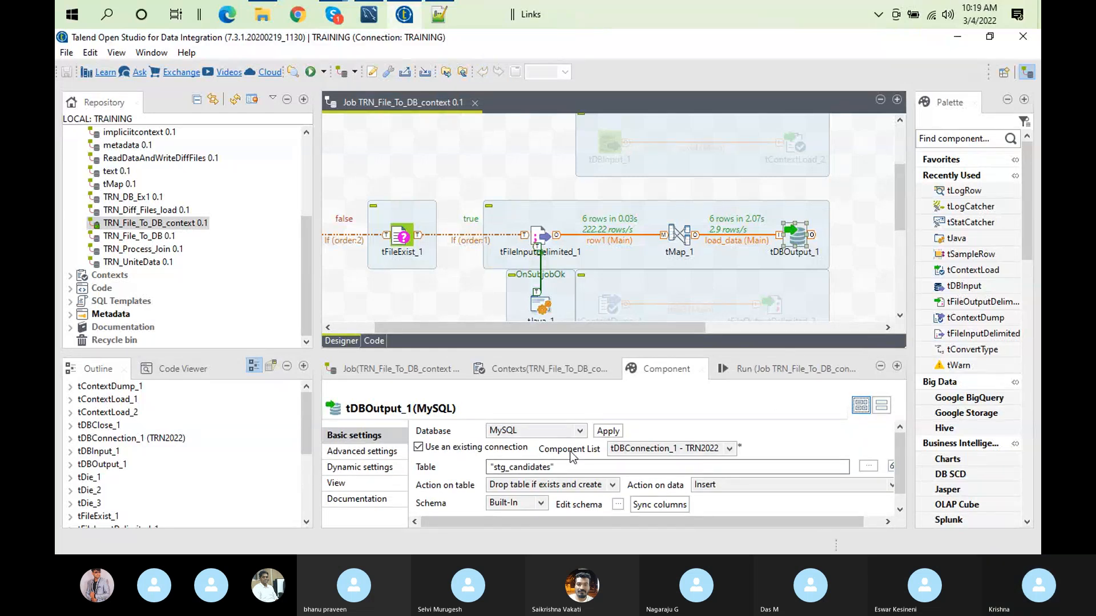
pyautogui.click(736, 371)
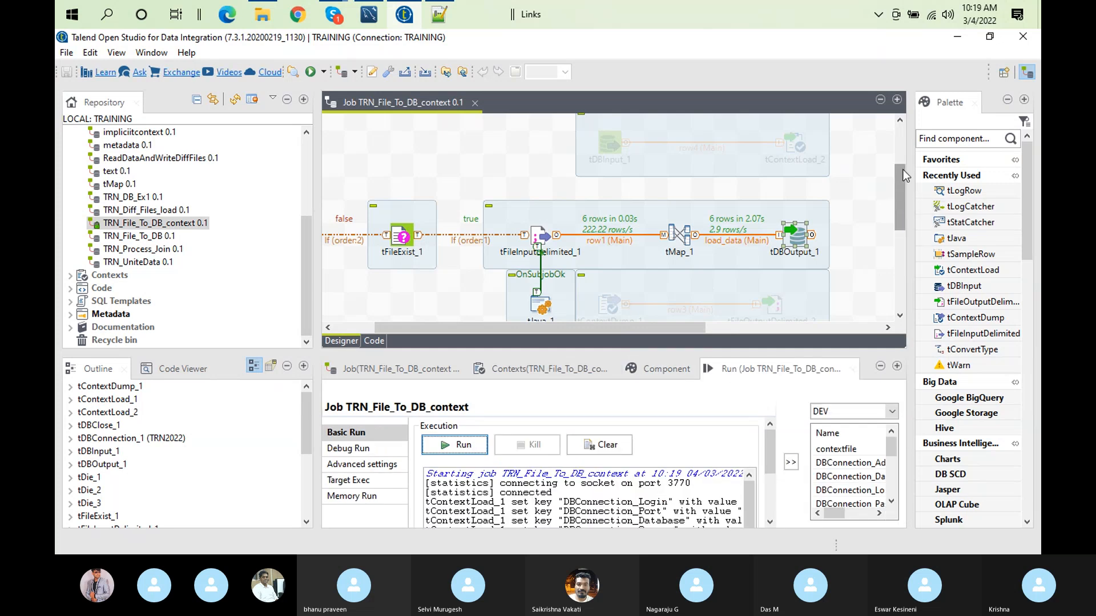
# Step: Move the deactivated tDBInput_1 subjob down to free space below tFileInputDelimited_2
pyautogui.moveTo(903, 170); pyautogui.dragTo(902, 141)
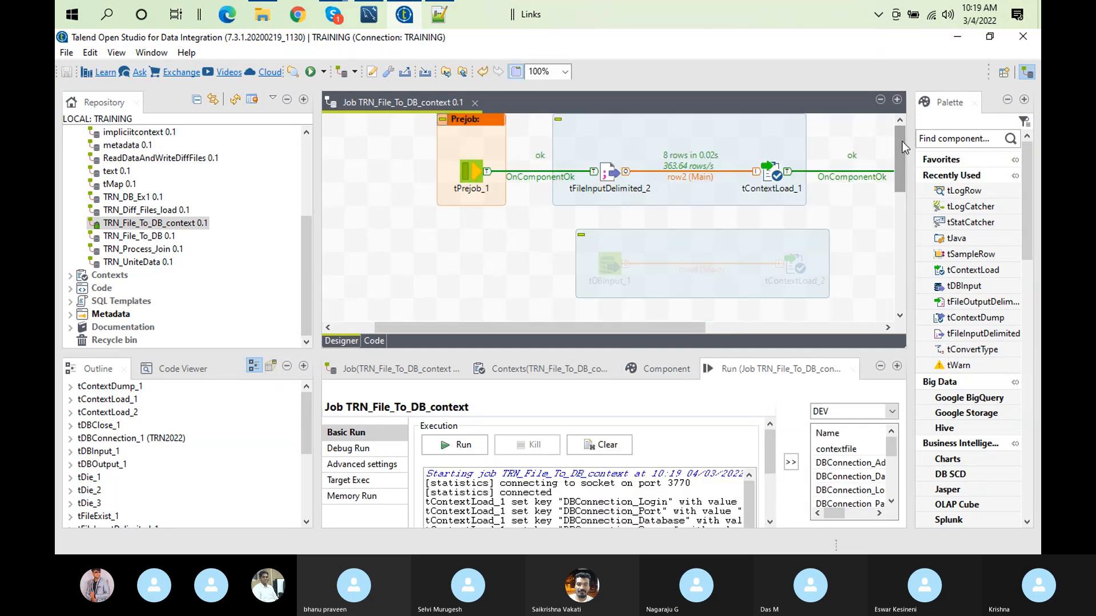
pyautogui.click(607, 171)
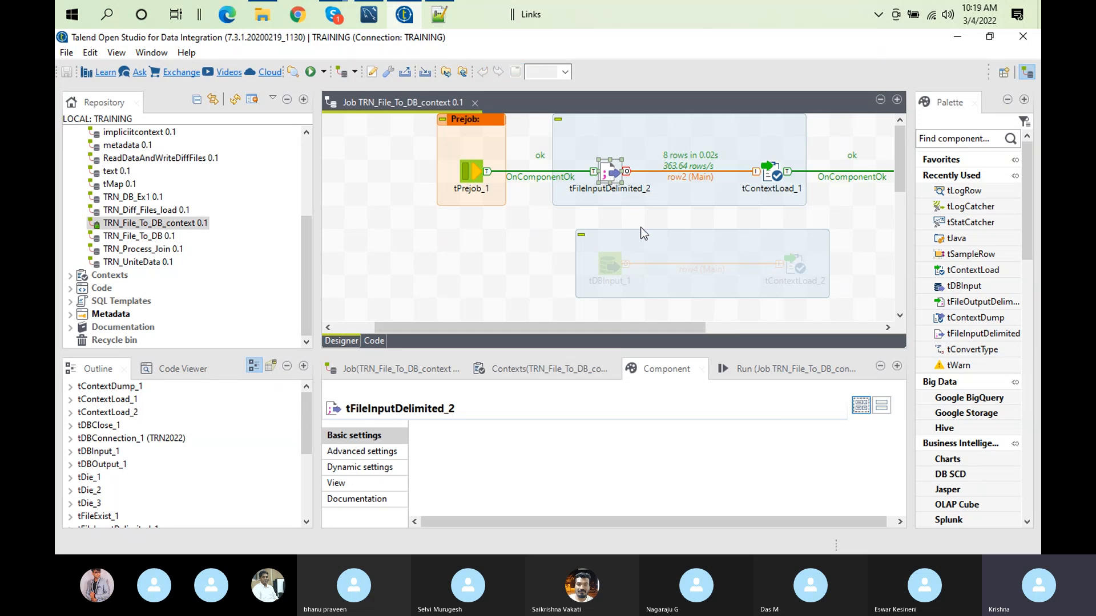
pyautogui.moveTo(645, 238); pyautogui.dragTo(668, 307)
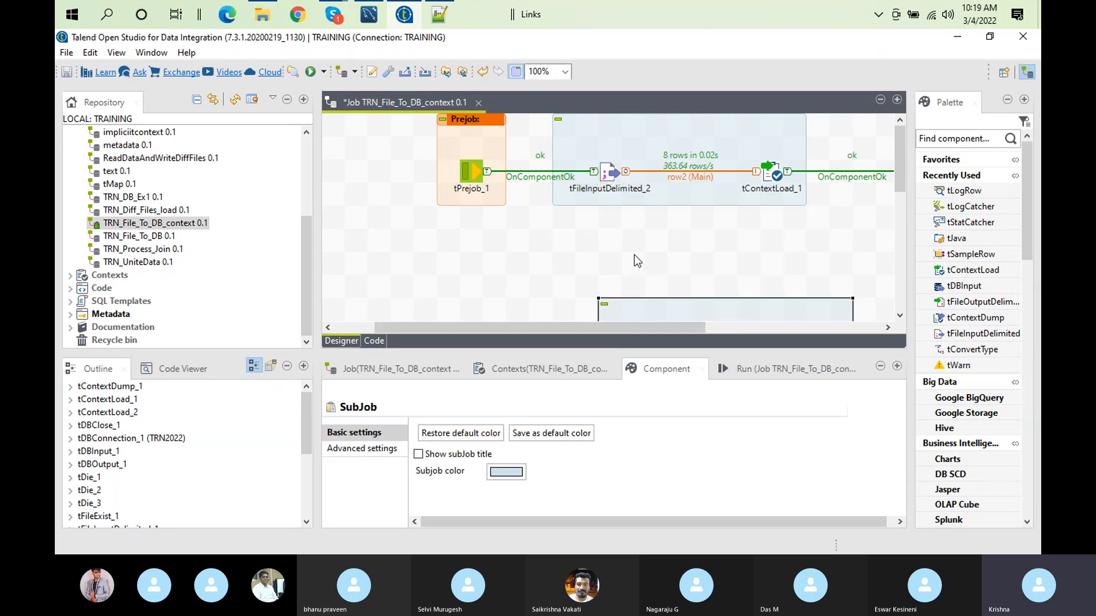
# Step: Add a tContextLoad component in the free space below tFileInputDelimited_2
pyautogui.click(616, 237)
pyautogui.write('t')
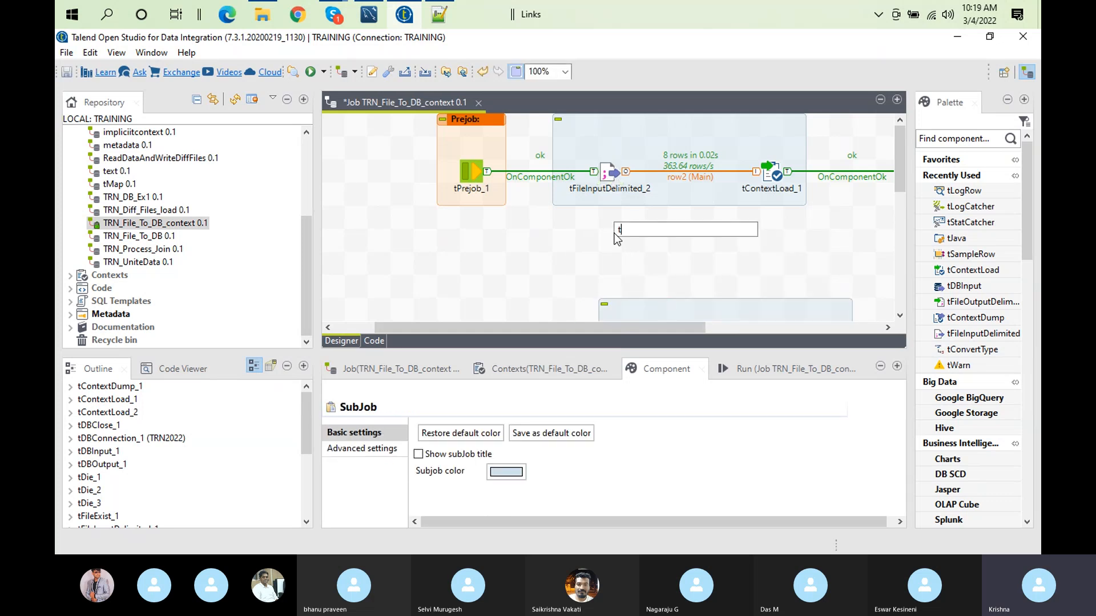
pyautogui.write('con')
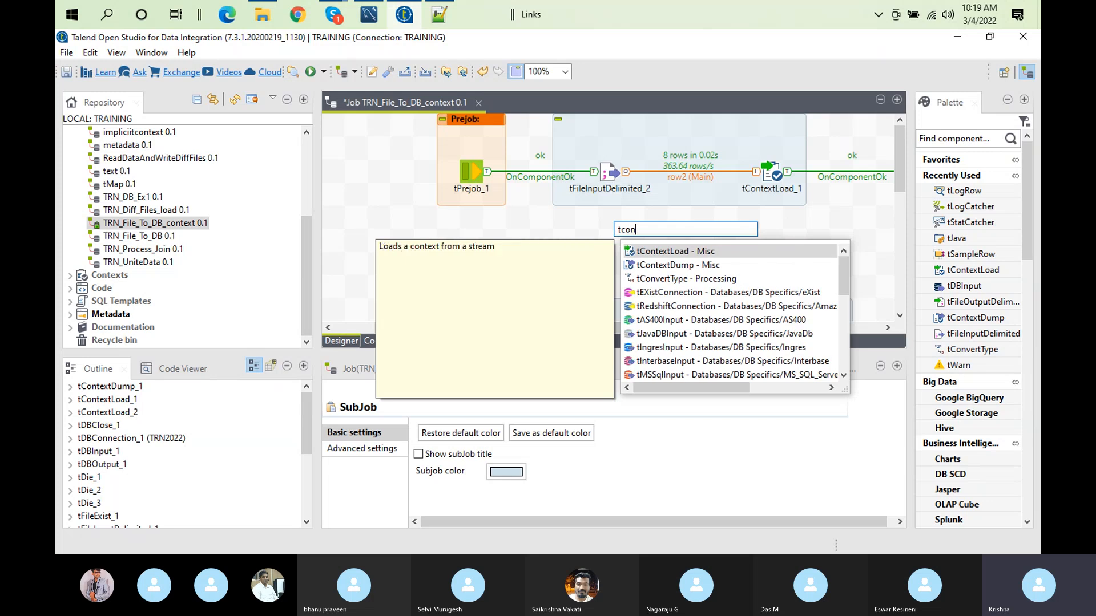
pyautogui.doubleClick(683, 252)
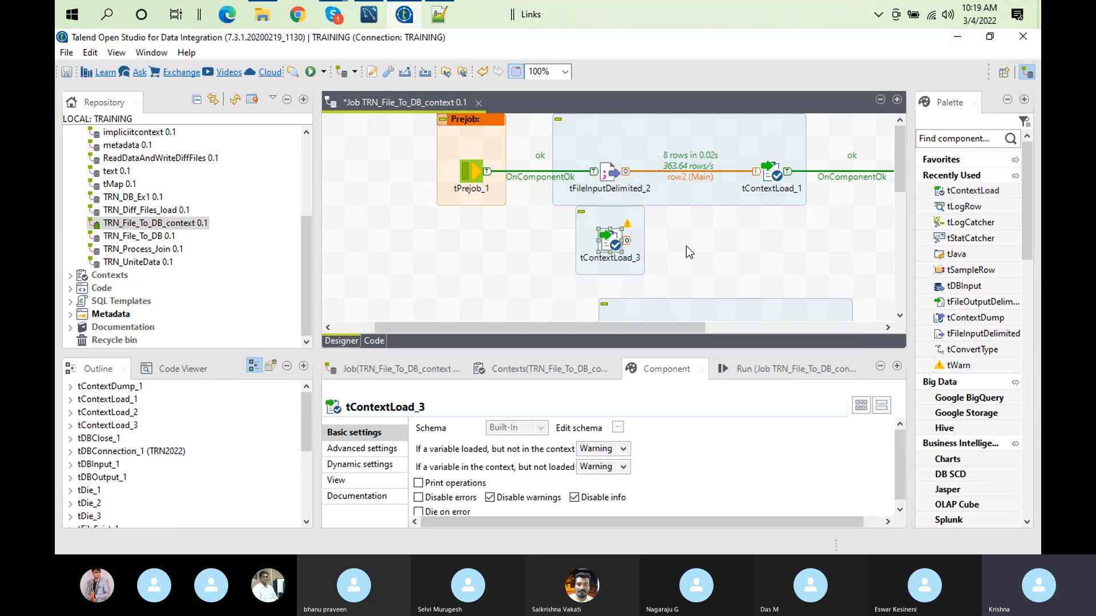
# Step: Add a tLogRow component, link tContextLoad_3 to it with a Main row, and place it below tContextLoad_1
pyautogui.write('tlog')
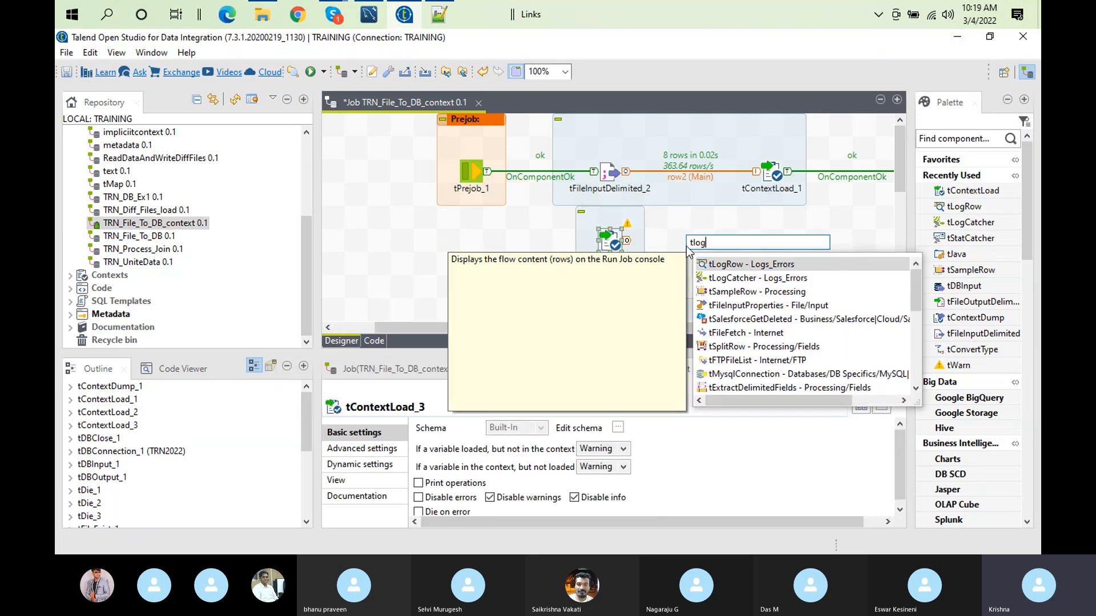
pyautogui.doubleClick(741, 265)
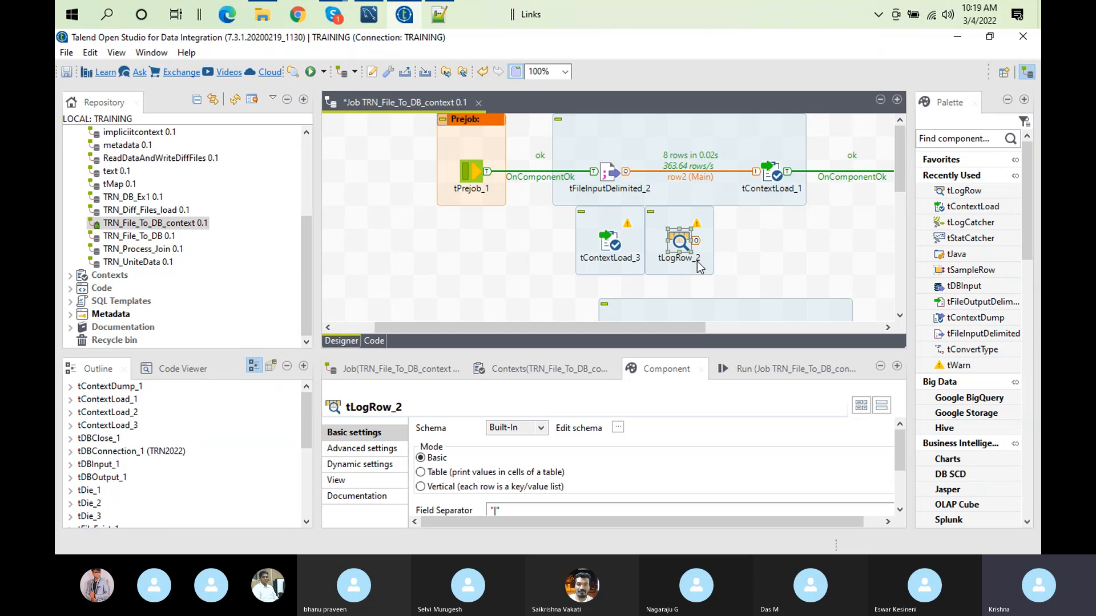
pyautogui.rightClick(606, 242)
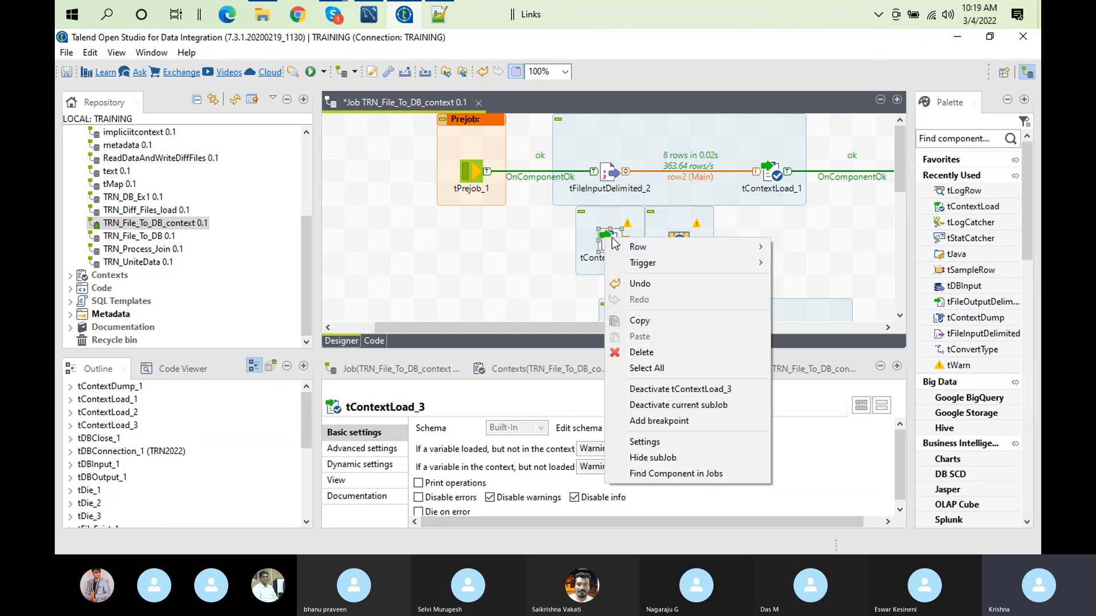
pyautogui.click(798, 246)
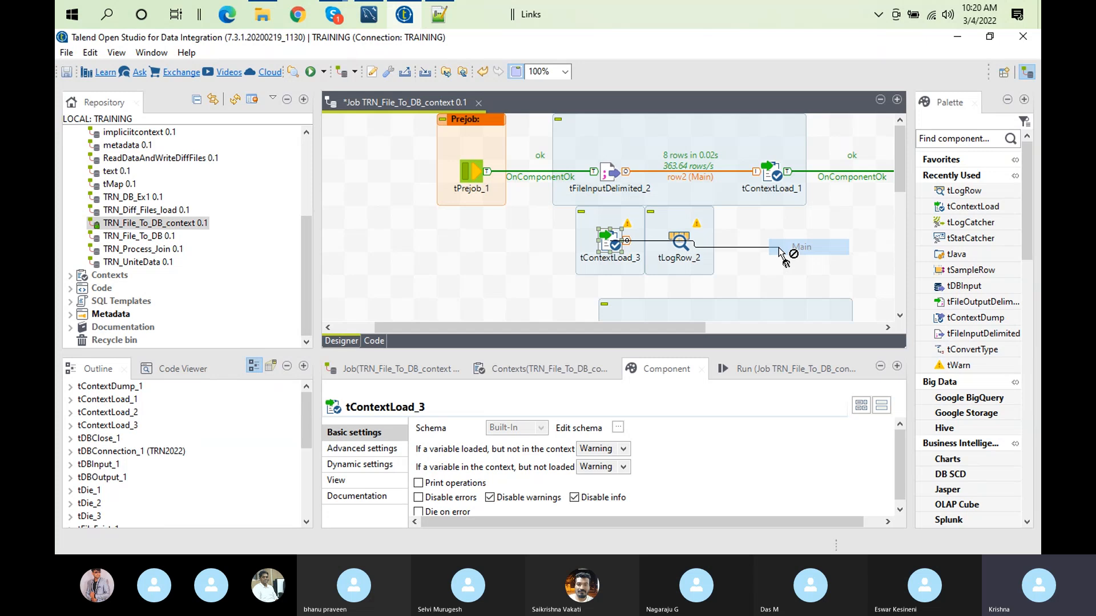
pyautogui.click(679, 241)
pyautogui.moveTo(678, 236); pyautogui.dragTo(801, 237)
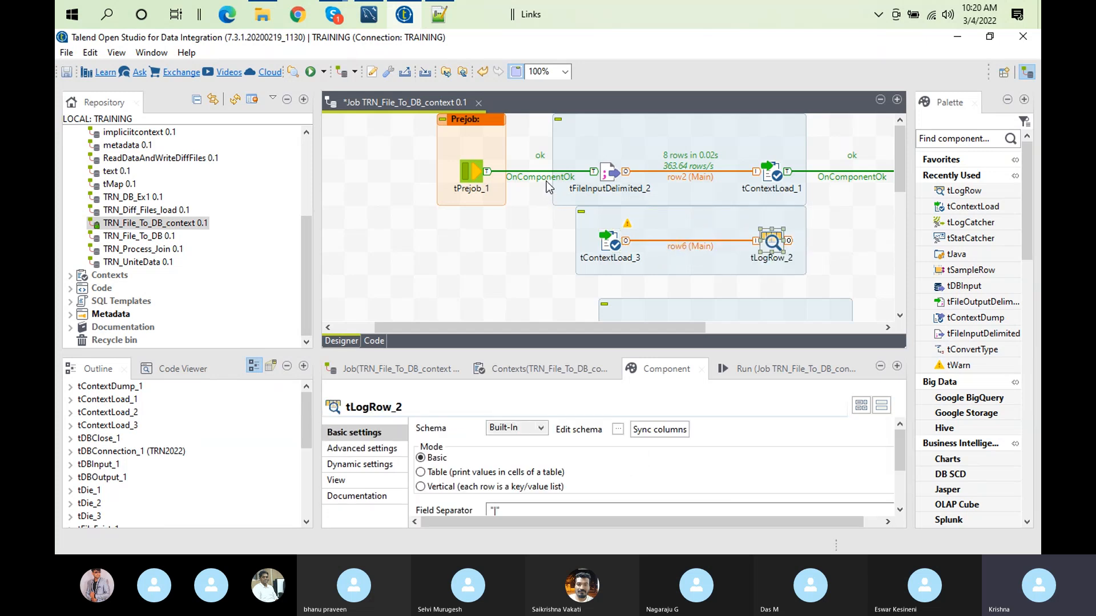
# Step: Try to connect tFileInputDelimited_2 to tContextLoad_3 with an On Subjob Ok trigger
pyautogui.rightClick(610, 174)
pyautogui.moveTo(650, 199)
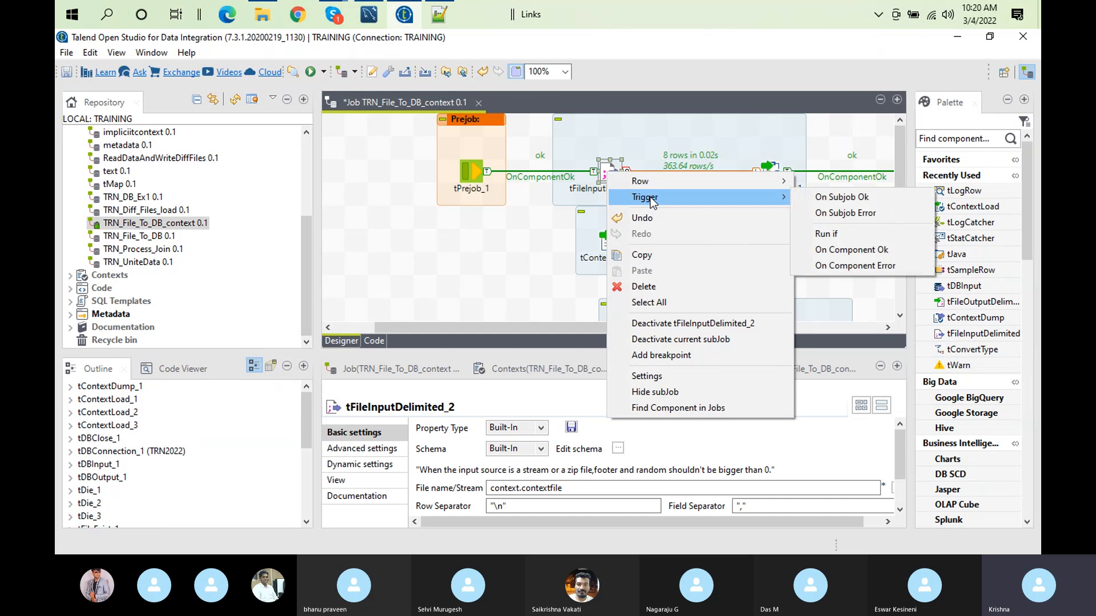
pyautogui.click(841, 197)
pyautogui.click(616, 245)
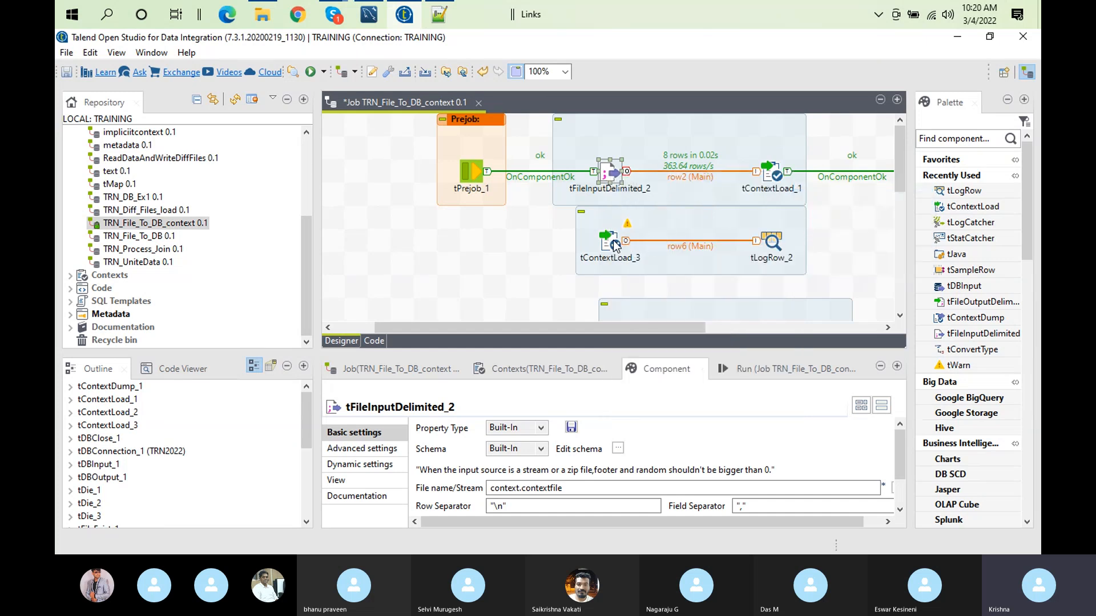
pyautogui.rightClick(616, 175)
pyautogui.moveTo(687, 201)
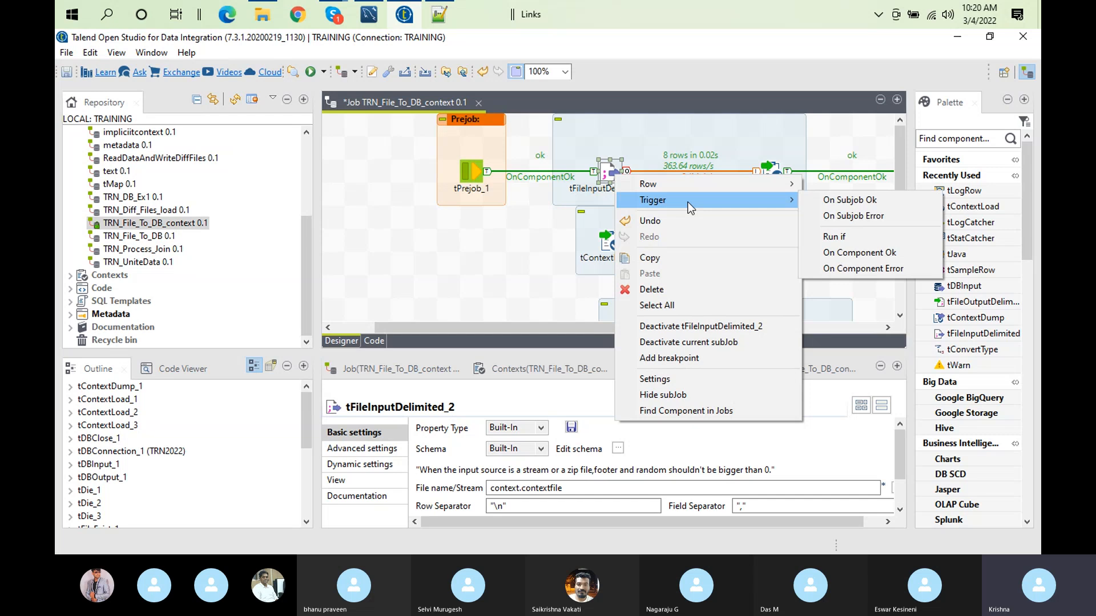
pyautogui.click(819, 201)
pyautogui.click(603, 254)
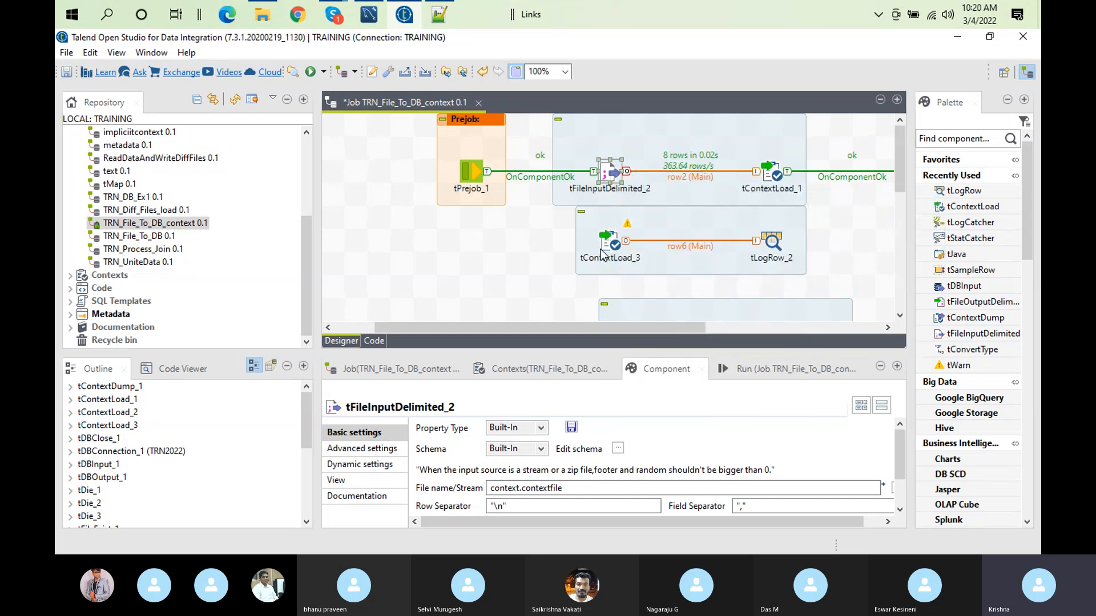
# Step: Shift the new subjob slightly down and replace its tContextLoad_3 component with a tContextDump
pyautogui.moveTo(676, 212); pyautogui.dragTo(699, 236)
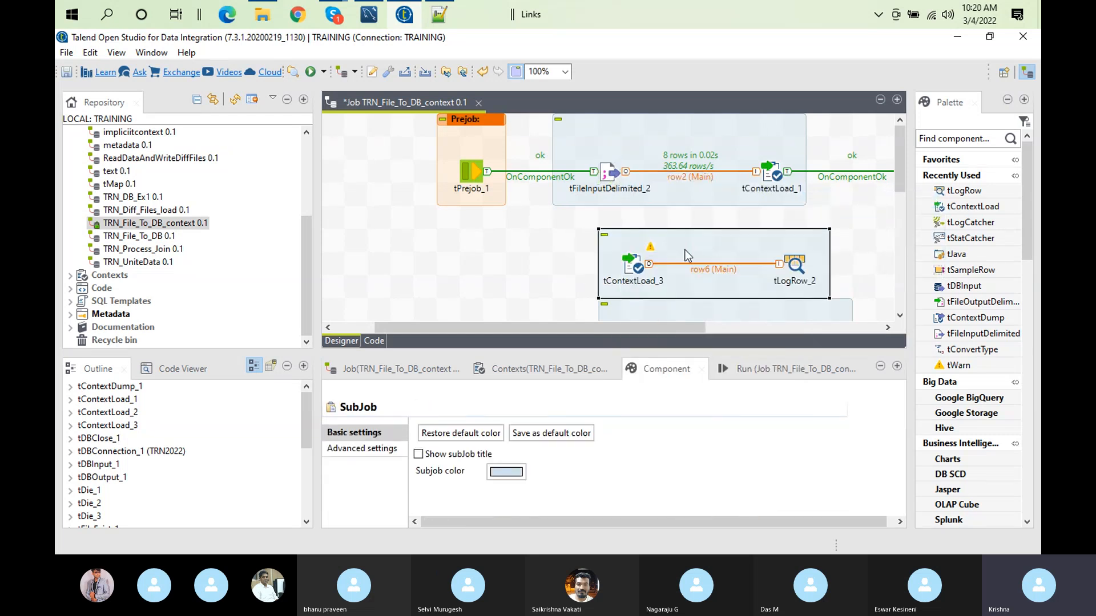
pyautogui.click(639, 266)
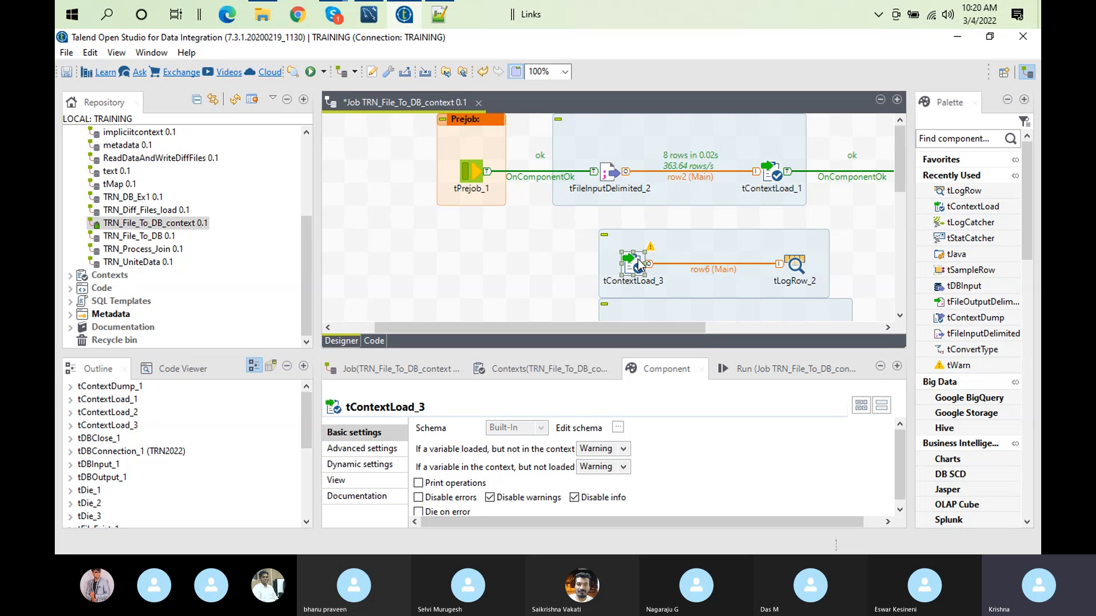
pyautogui.press('Delete')
pyautogui.write('tcon')
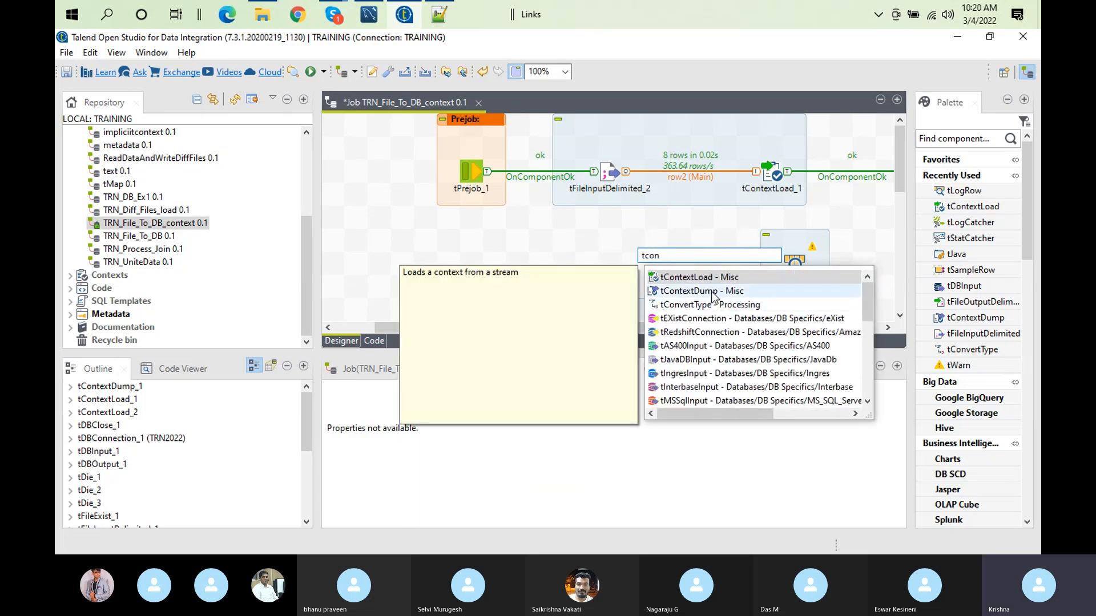
pyautogui.doubleClick(702, 291)
# Step: Connect the new tContextDump component to tLogRow_2 with a Main row
pyautogui.rightClick(637, 257)
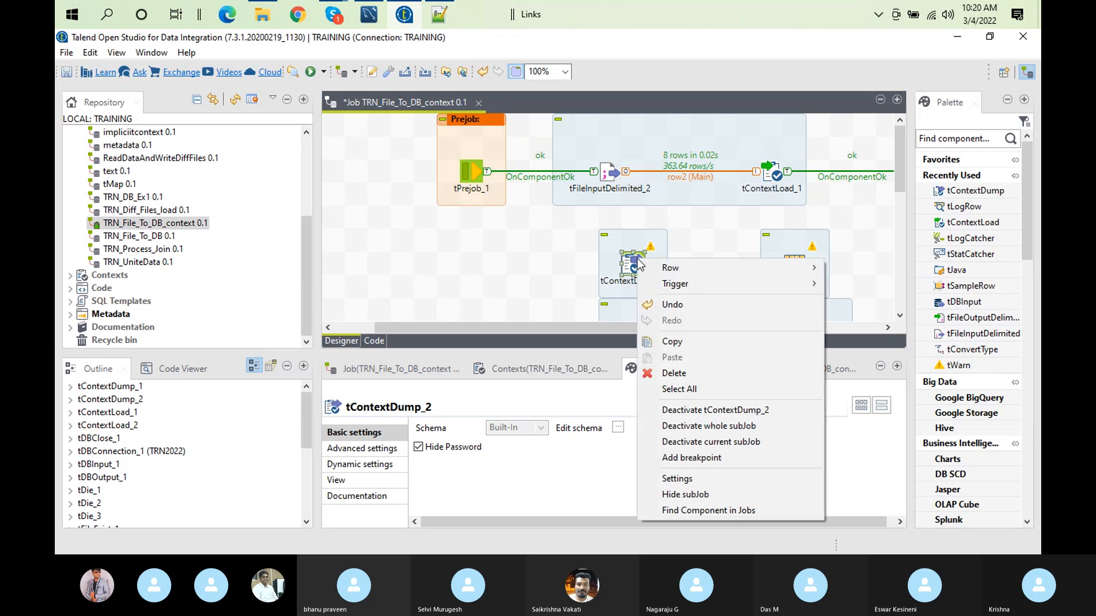
pyautogui.moveTo(791, 267)
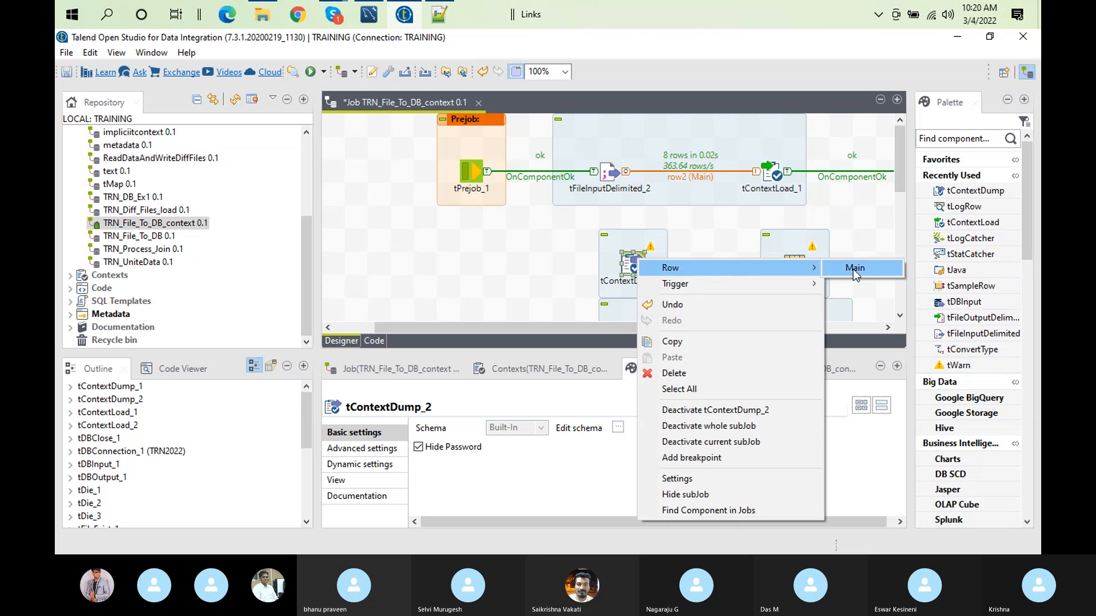
pyautogui.click(853, 268)
pyautogui.click(794, 266)
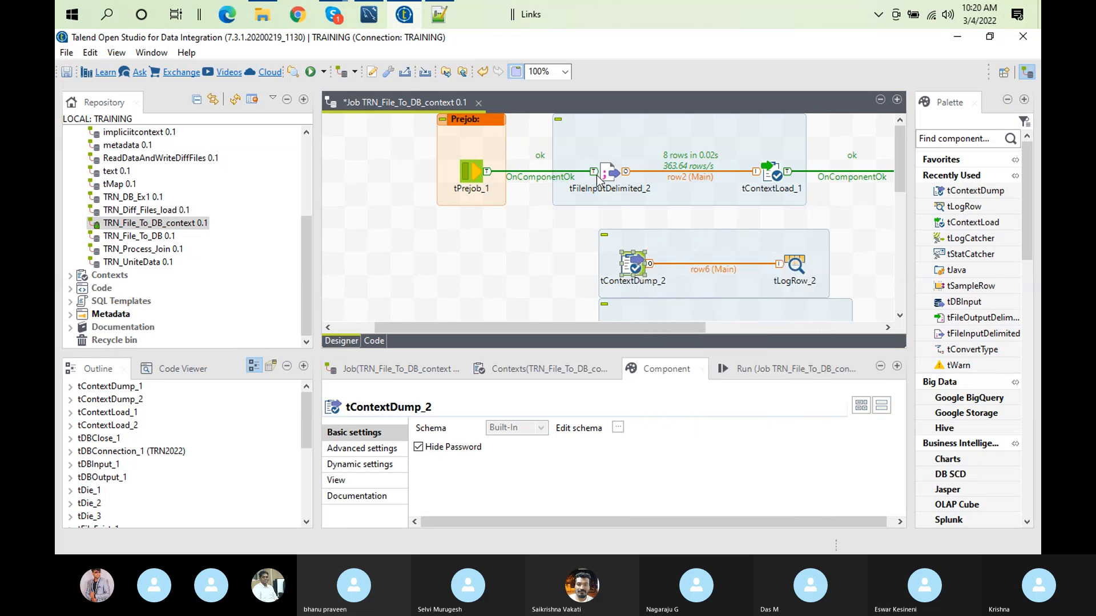
# Step: Connect tFileInputDelimited_2 to tContextDump_2 with an On Subjob Ok trigger
pyautogui.rightClick(618, 167)
pyautogui.moveTo(686, 194)
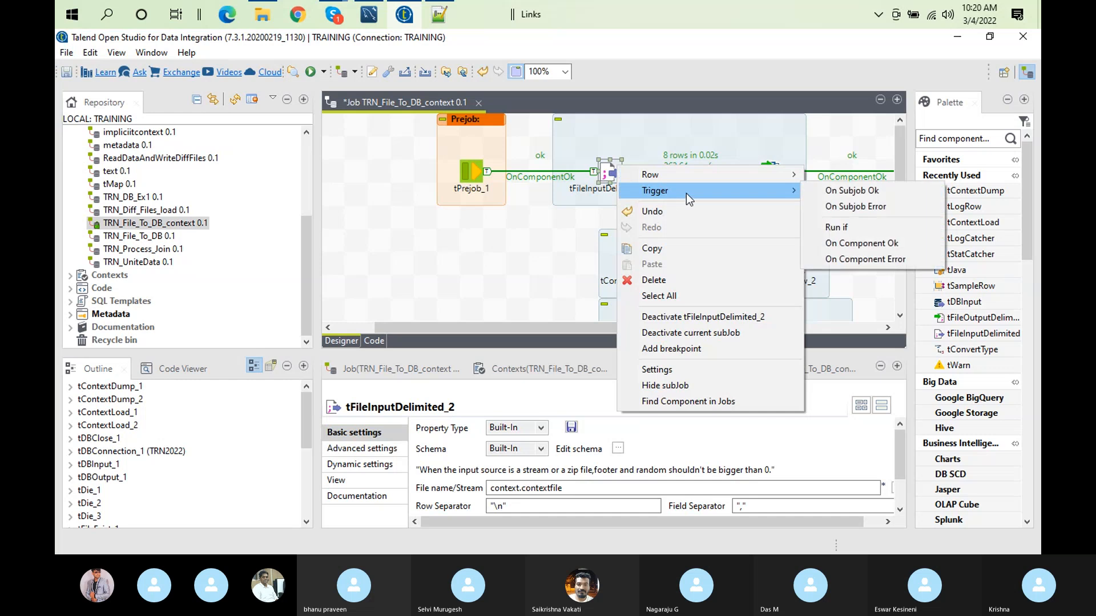
pyautogui.click(830, 192)
pyautogui.click(634, 264)
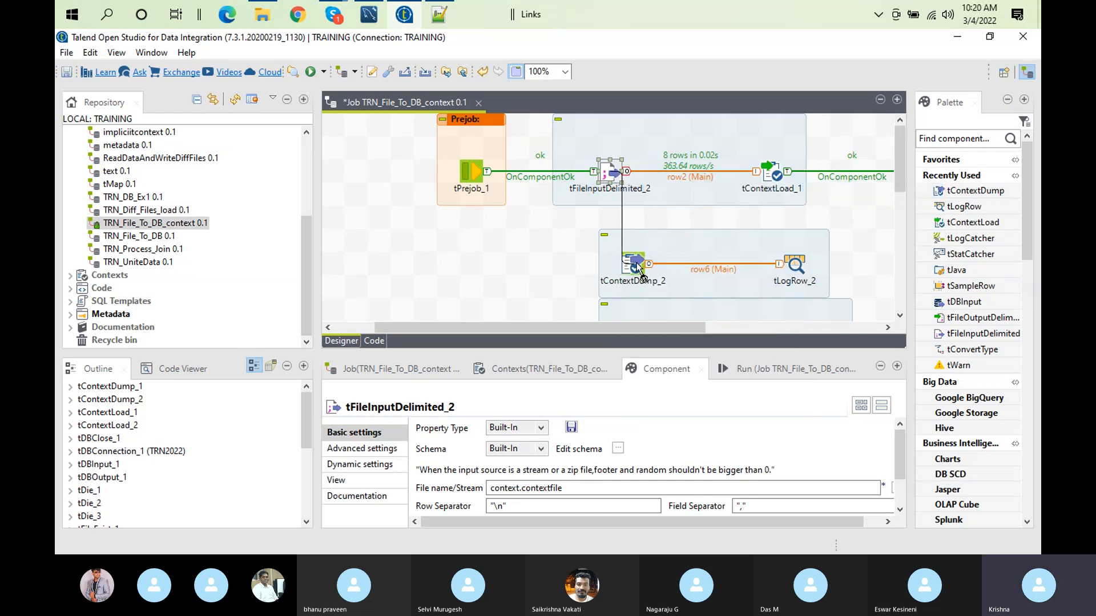
# Step: Turn off Print operations for tContextLoad_1 and set tLogRow_2 to Table mode
pyautogui.click(773, 174)
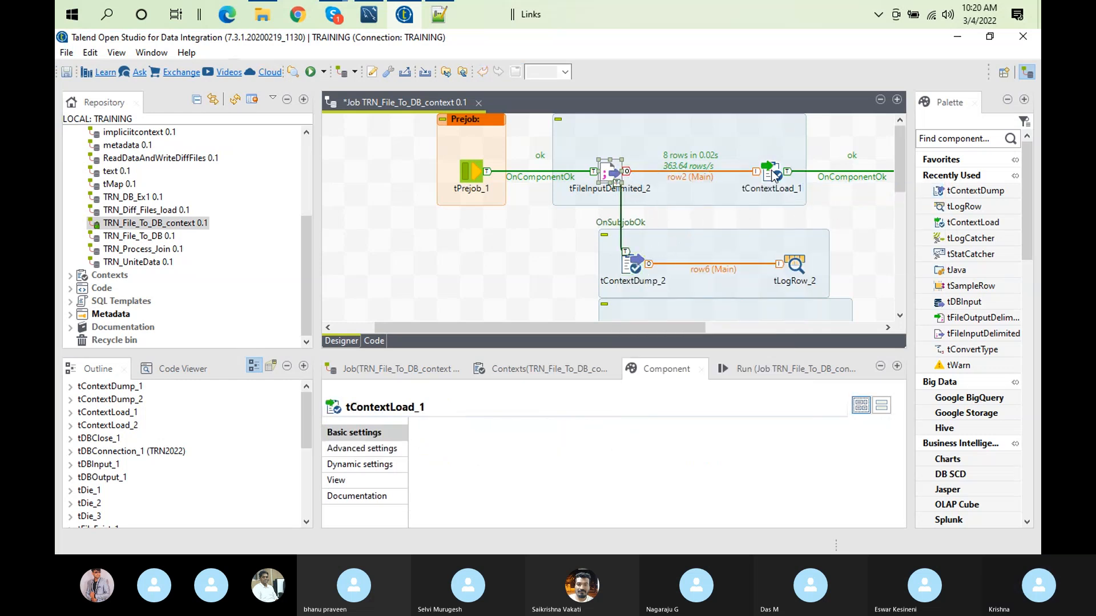
pyautogui.click(442, 485)
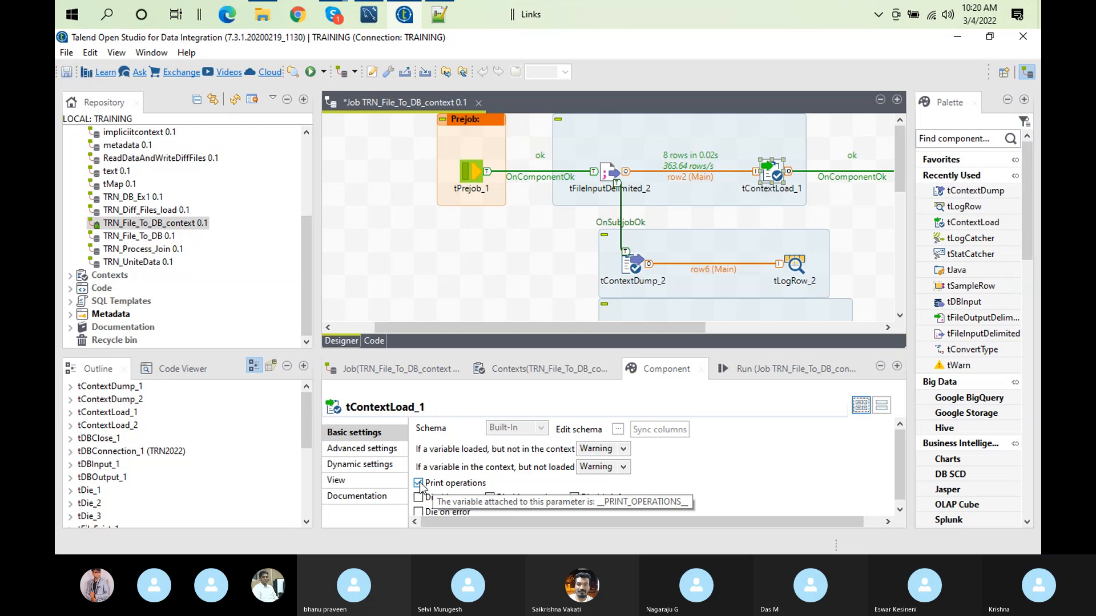
pyautogui.click(753, 368)
pyautogui.click(797, 262)
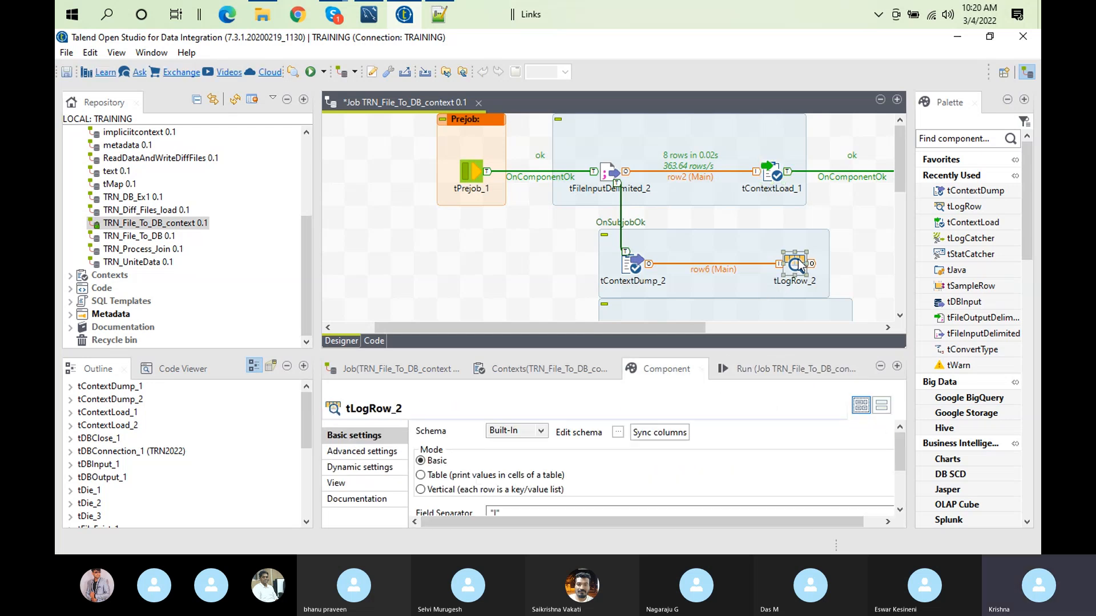
pyautogui.click(421, 475)
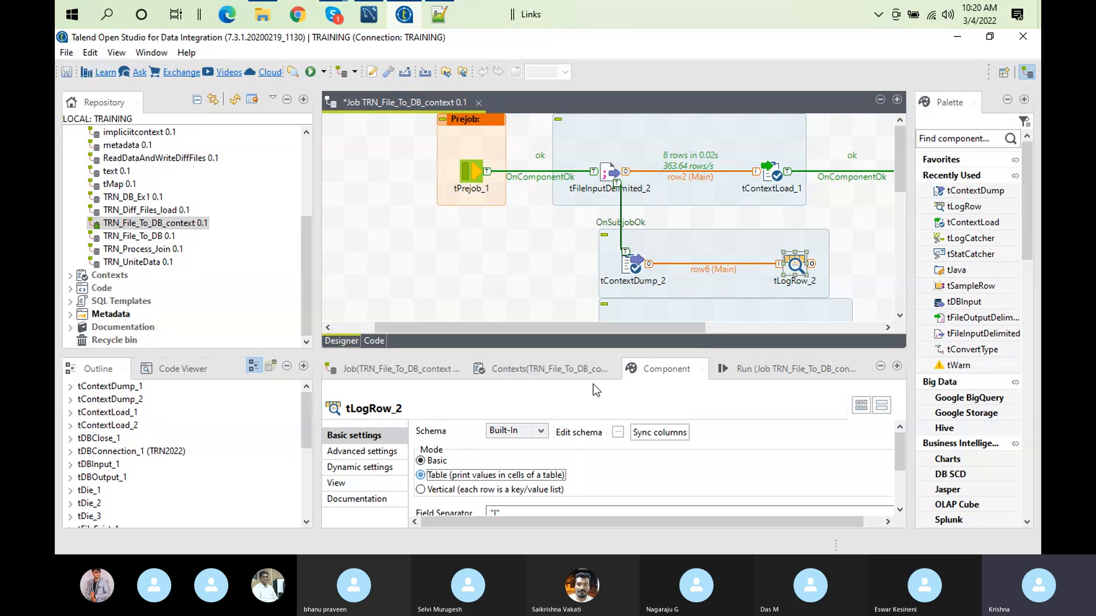
# Step: Clear the run log and run the job in the DEV context, pasting the devcontext.txt path as the contextfile
pyautogui.click(800, 374)
pyautogui.click(599, 447)
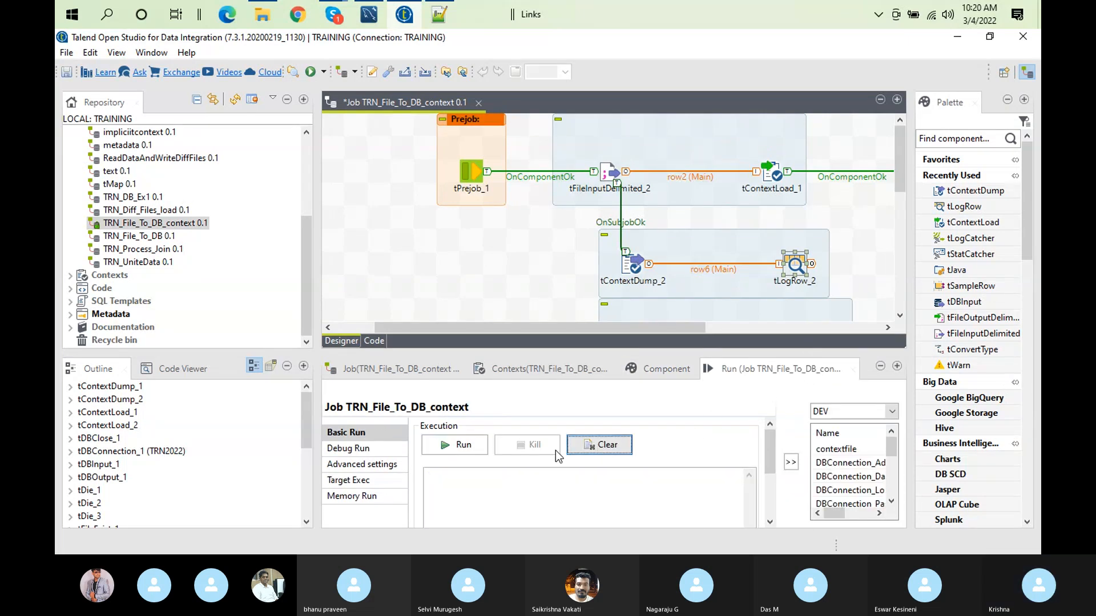
pyautogui.click(468, 452)
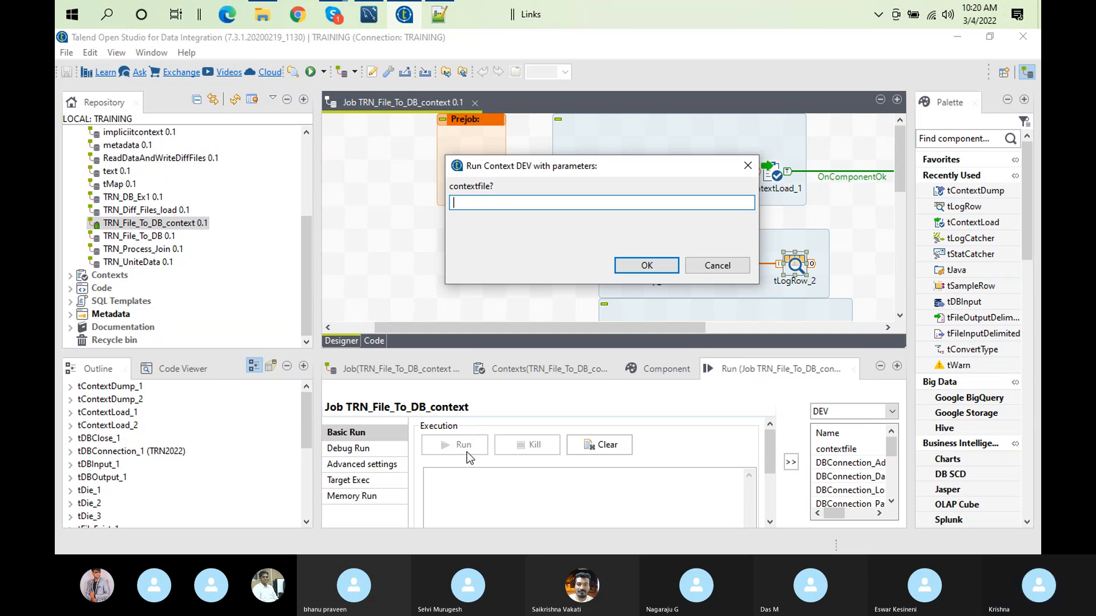
pyautogui.write('C:/Users/computer/Documents/Talend_12012022/contexts/devcontext.txt')
pyautogui.press('Return')
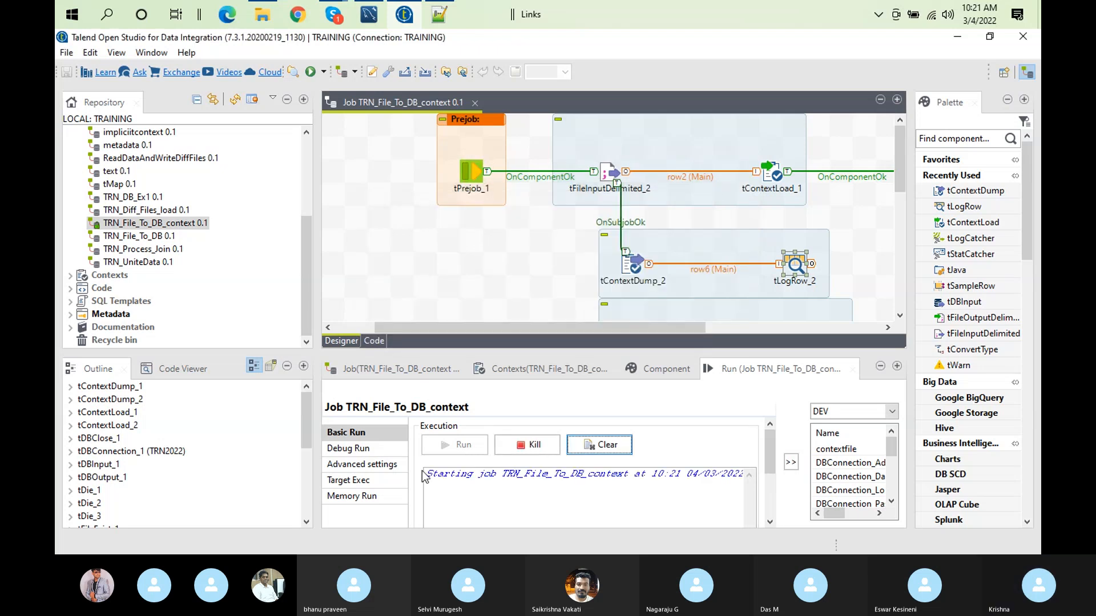
# Step: Examine the dumped DBConnection_Server entry in the run log and the TRN2022 connection's settings
pyautogui.doubleClick(736, 368)
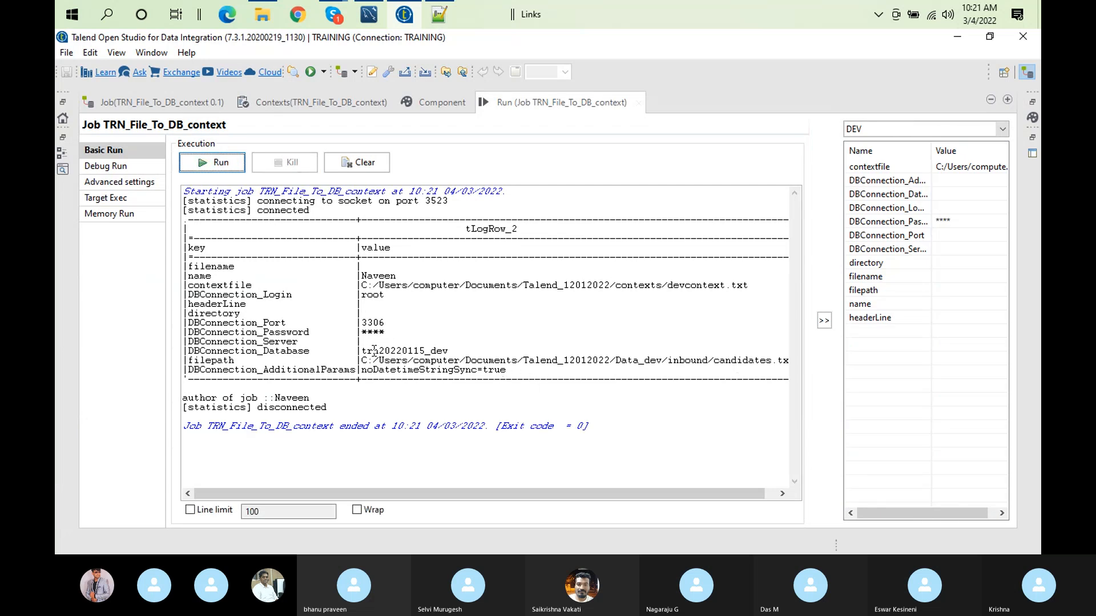
pyautogui.tripleClick(300, 342)
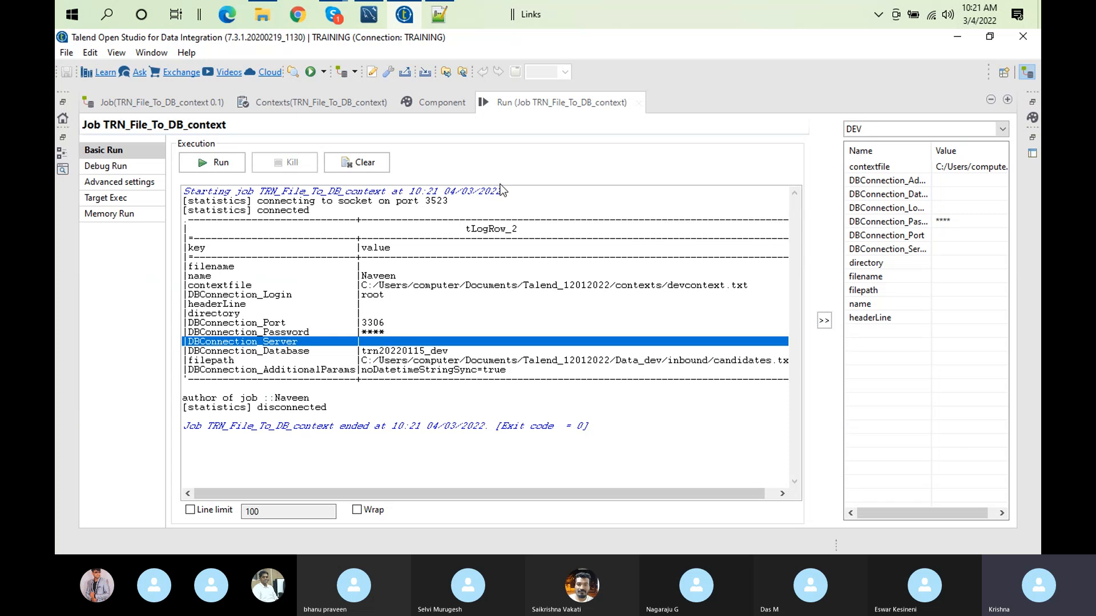
pyautogui.doubleClick(523, 103)
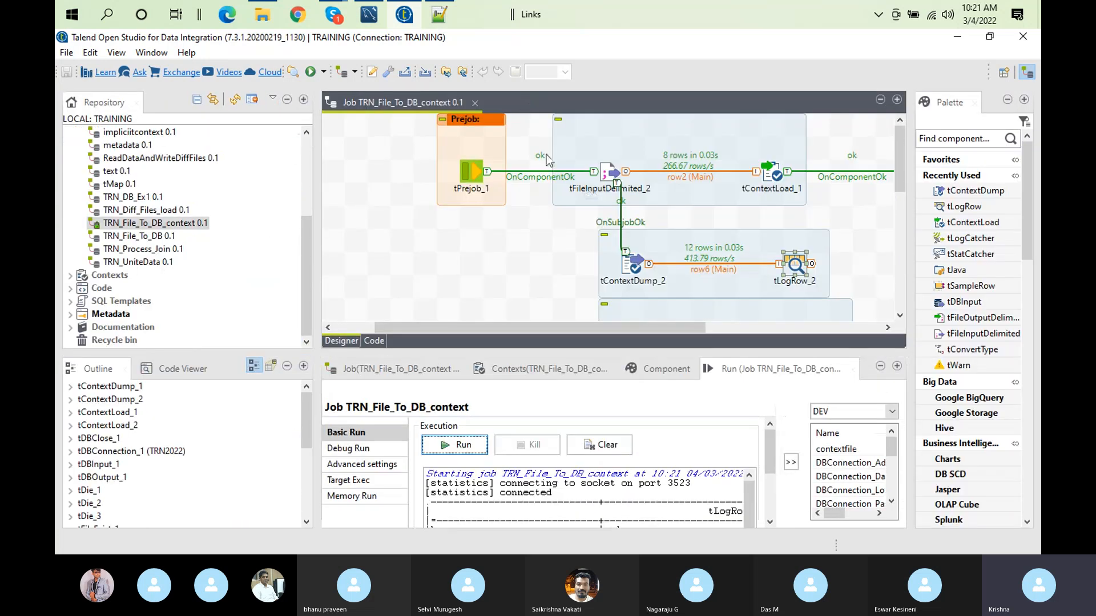
pyautogui.doubleClick(436, 105)
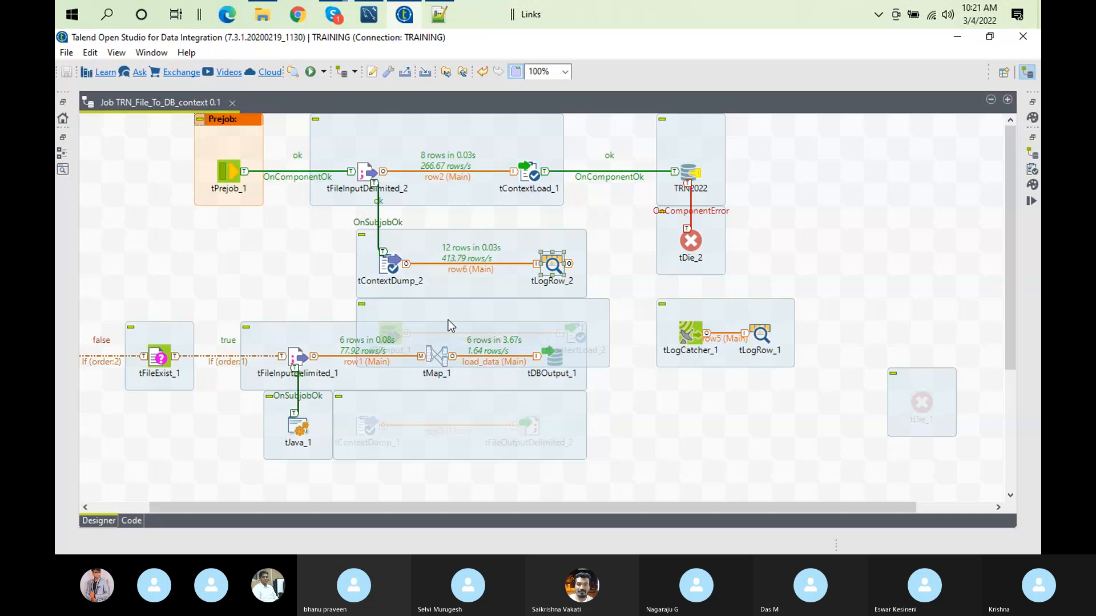
pyautogui.doubleClick(692, 171)
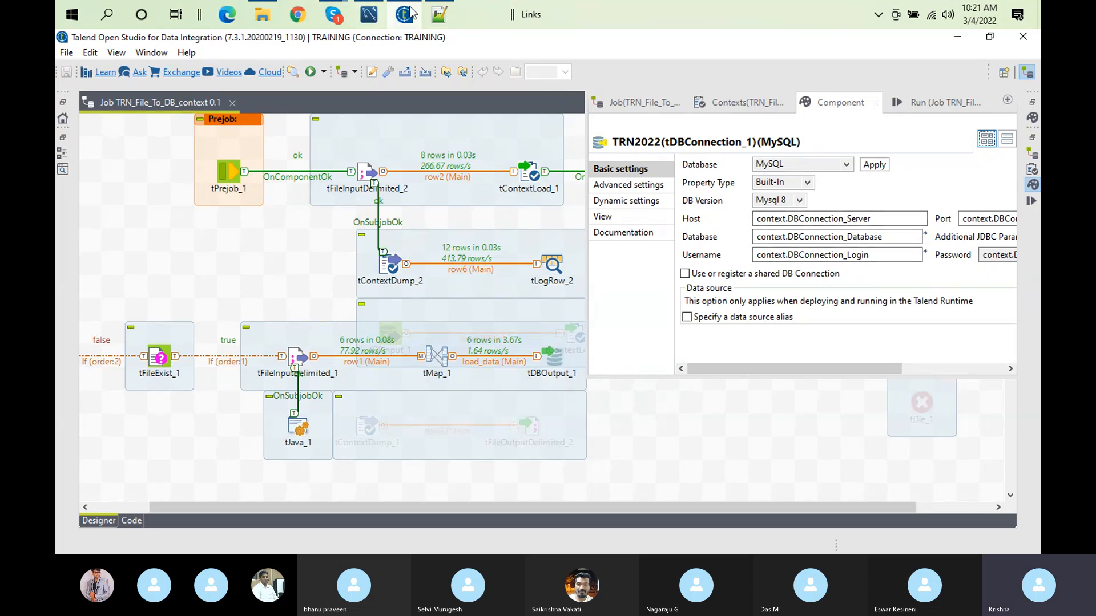
# Step: Switch to Notepad++, set DBConnection_Database in devcontext.txt to trn20220115_dev_rtyui and save the file
pyautogui.click(437, 20)
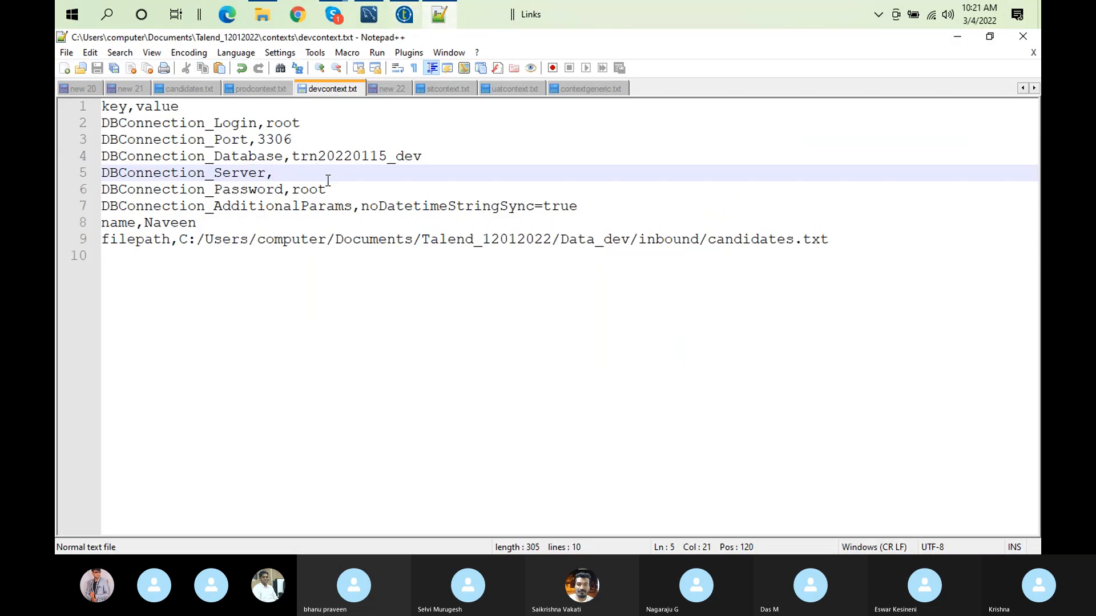
pyautogui.click(432, 154)
pyautogui.write('_')
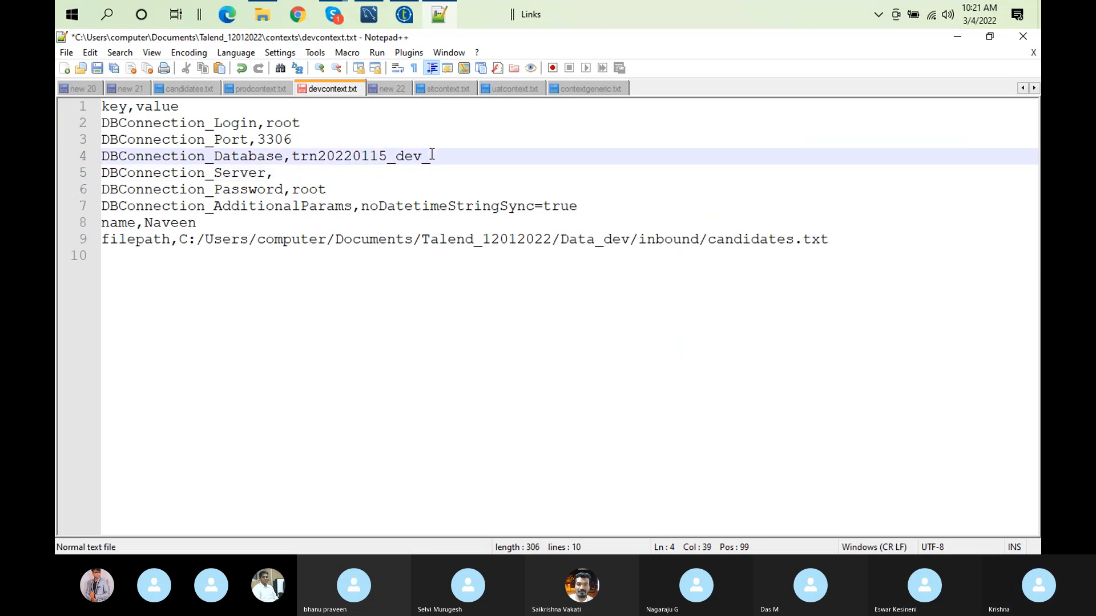
pyautogui.write('rtyui')
pyautogui.click(100, 68)
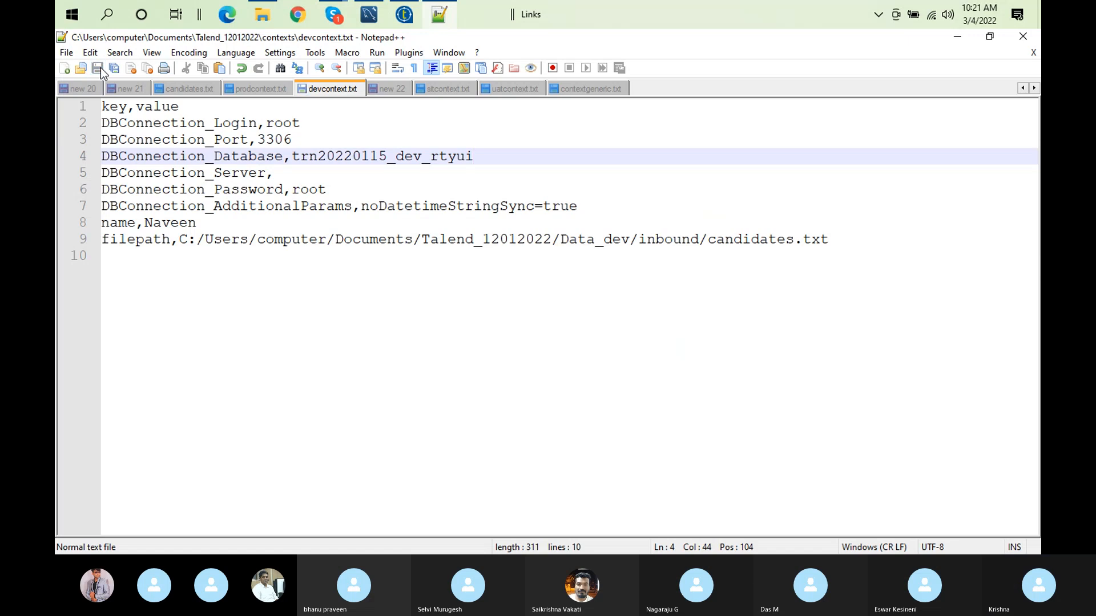
# Step: Switch to Talend and rerun the job in DEV with contextfile C:/Users/computer/Documents/Talend_12012022/contexts/devcontext.txt
pyautogui.click(406, 16)
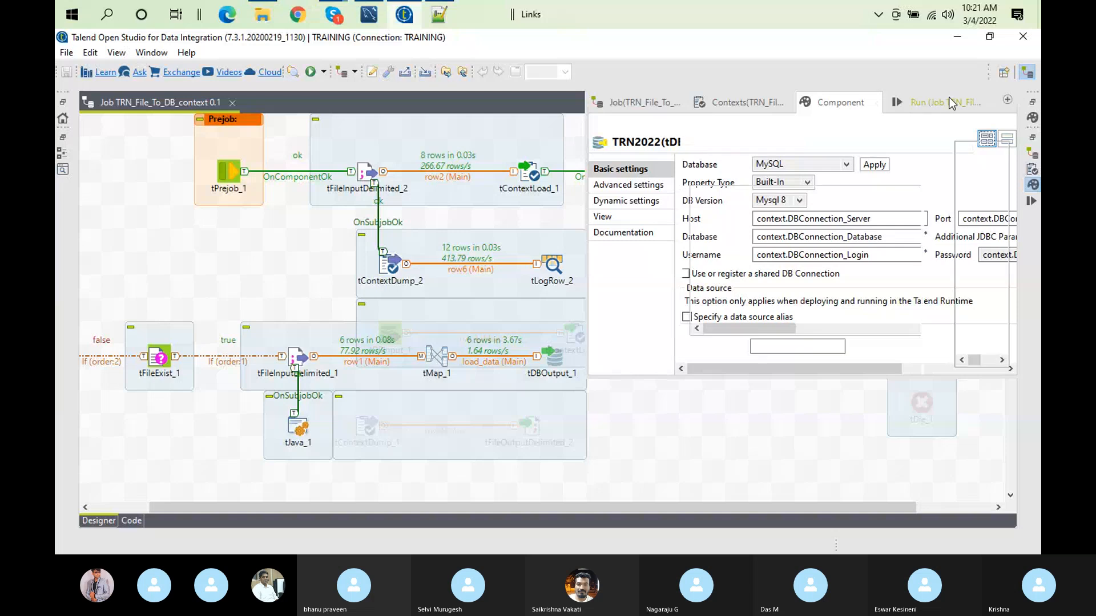
pyautogui.click(951, 104)
pyautogui.click(725, 179)
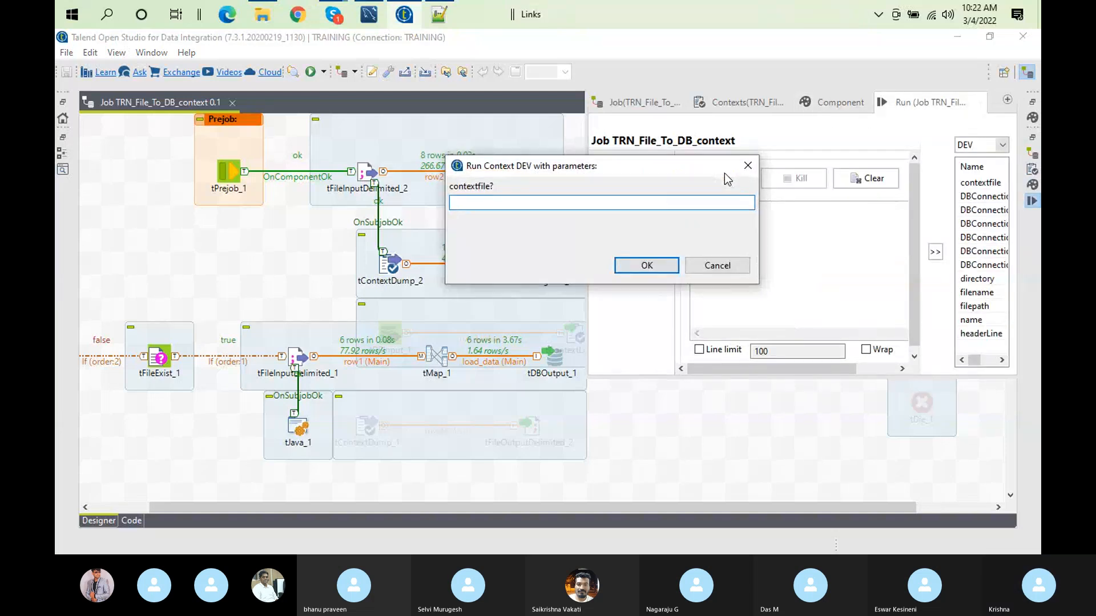
pyautogui.write('C:/Users/computer/Documents/Talend_12012022/contexts/devcontext.txt')
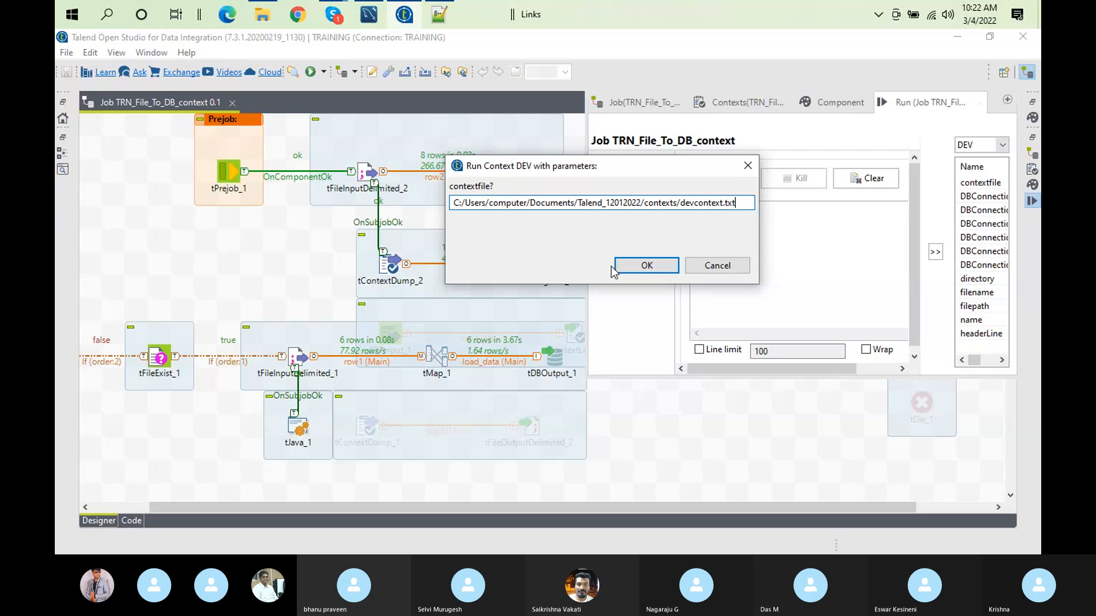
pyautogui.click(650, 266)
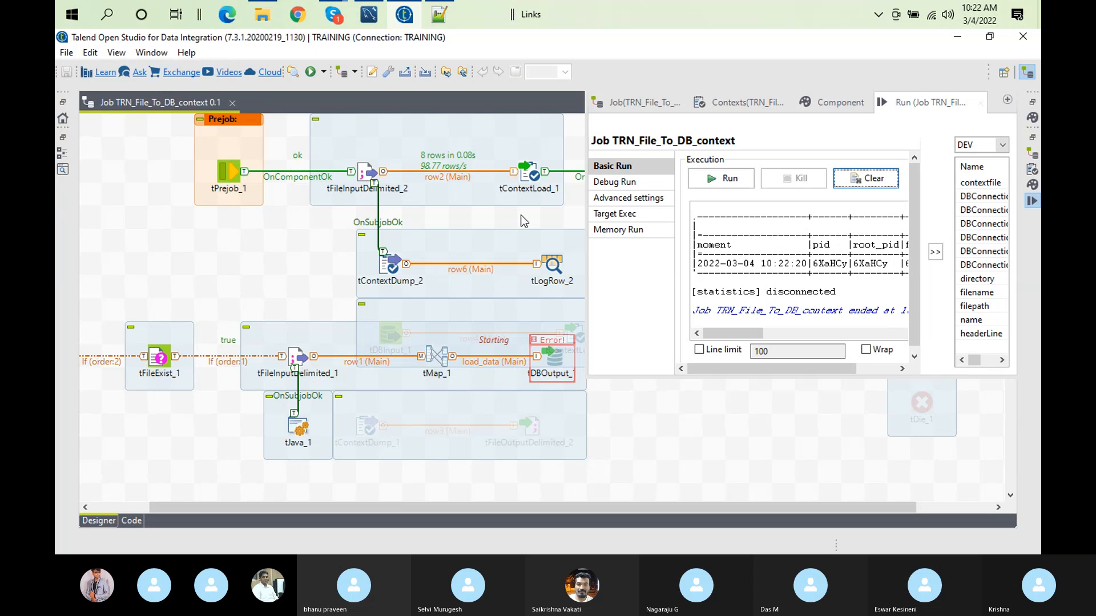
# Step: Switch to Notepad++, set DBConnection_Database in devcontext.txt back to trn20220115_dev and save the file
pyautogui.click(438, 14)
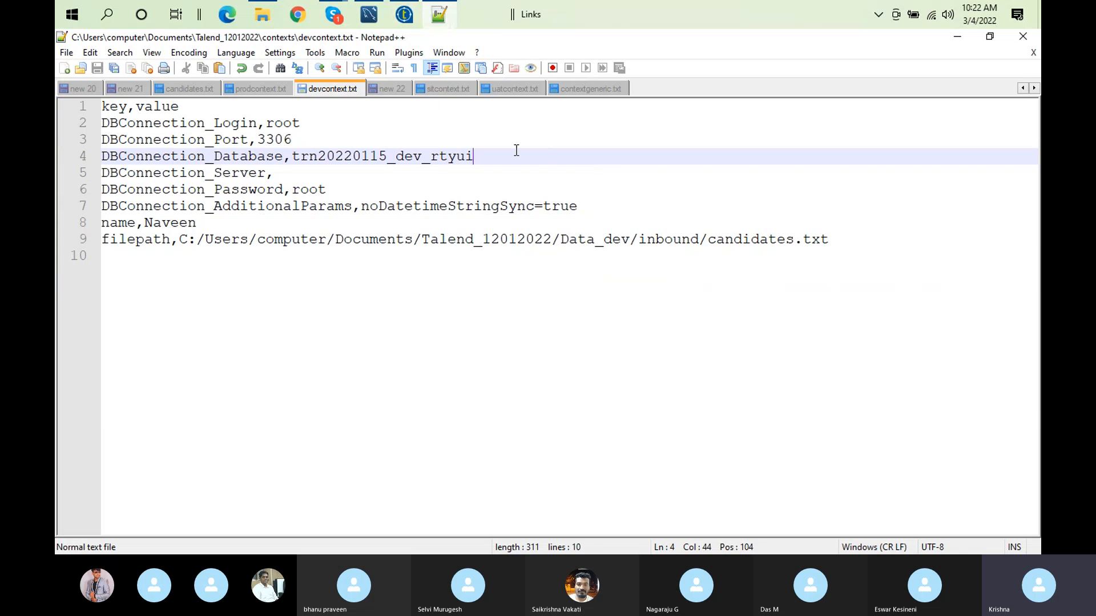
pyautogui.press('BackSpace')
pyautogui.press('BackSpace')
pyautogui.press('BackSpace')
pyautogui.press('BackSpace')
pyautogui.press('BackSpace')
pyautogui.press('BackSpace')
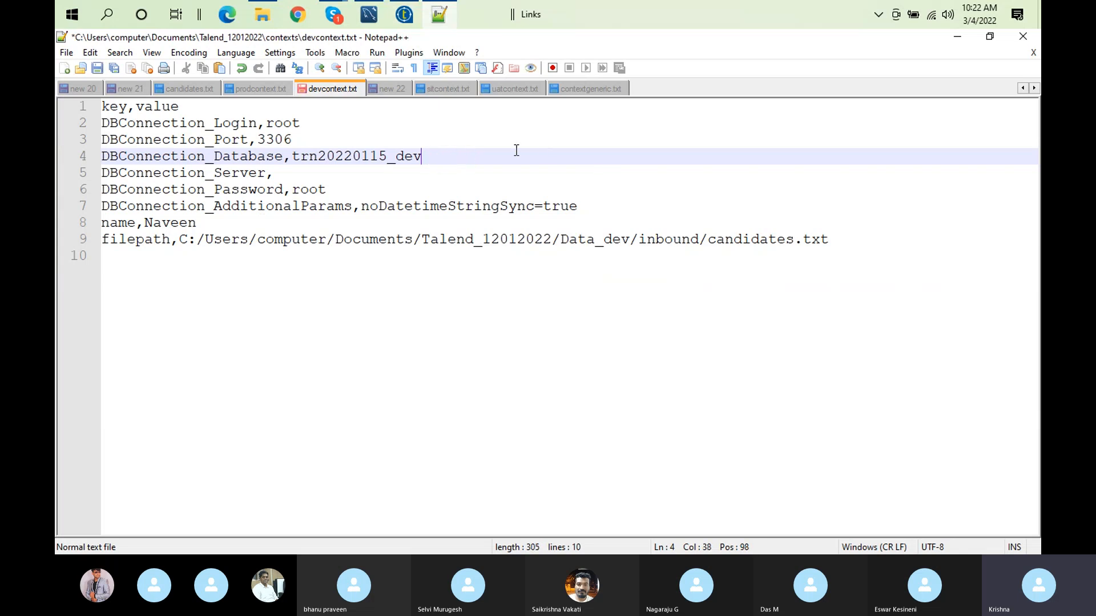
pyautogui.click(97, 68)
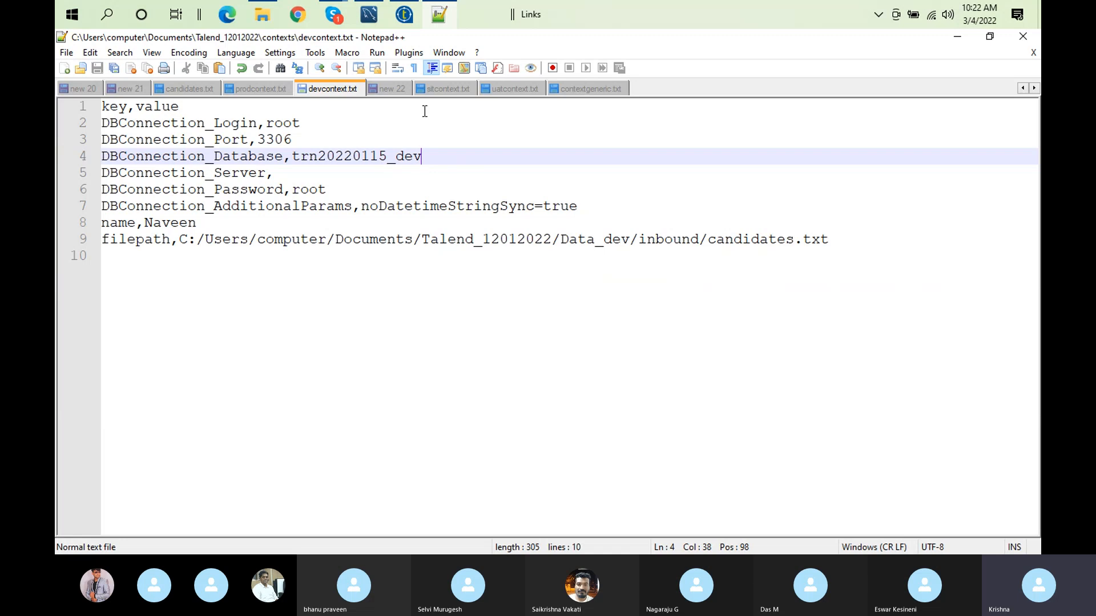
# Step: Switch to Talend and examine the origin and message columns of the tLogRow_1 tables in the run log
pyautogui.click(417, 19)
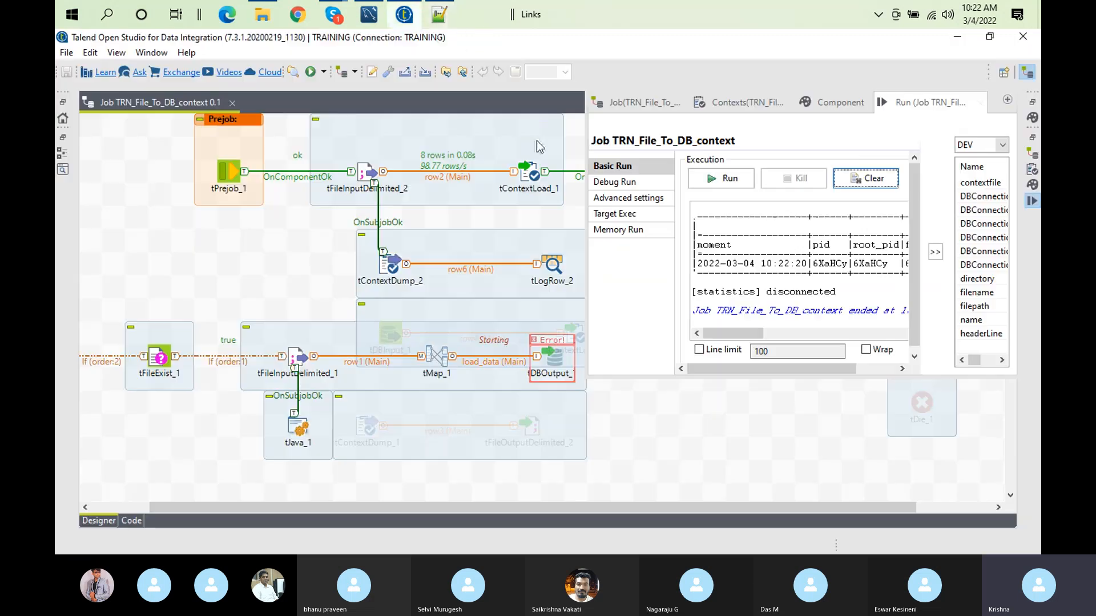
pyautogui.click(917, 95)
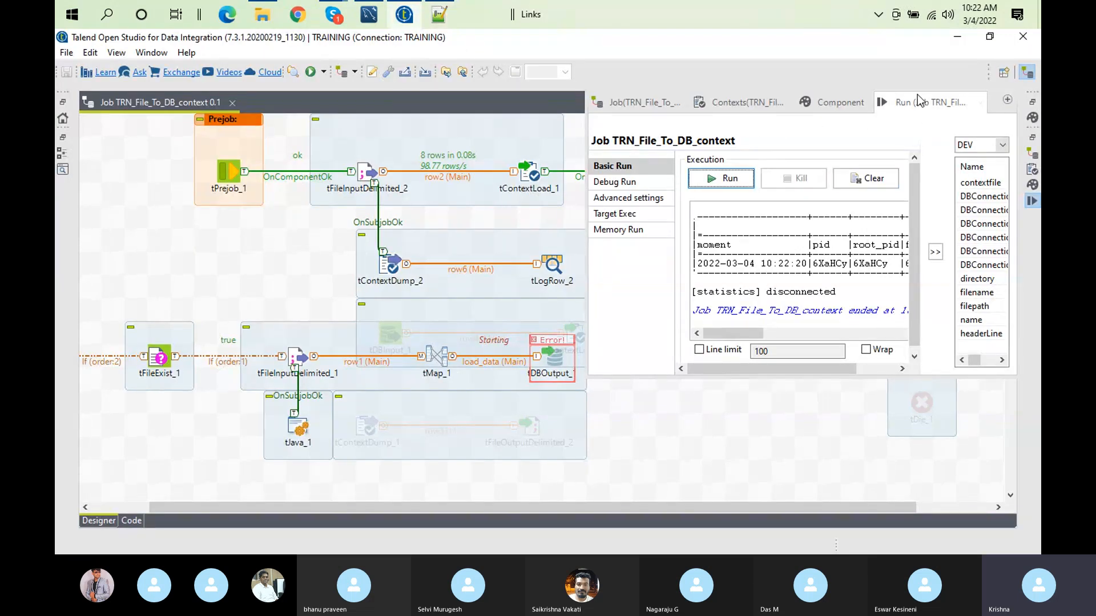
pyautogui.doubleClick(920, 101)
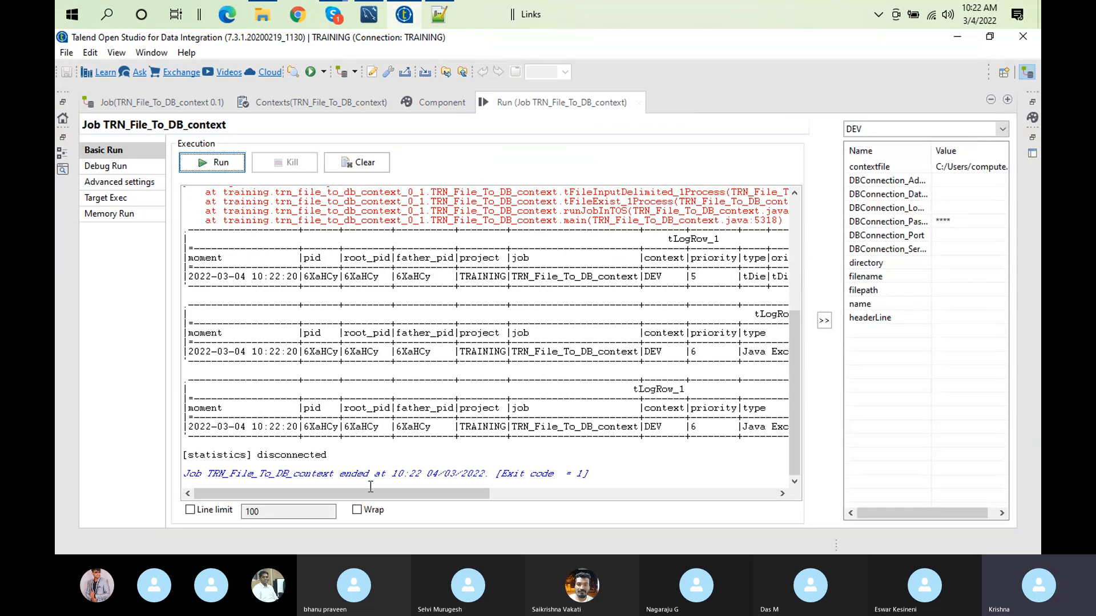
pyautogui.moveTo(375, 496); pyautogui.dragTo(655, 477)
pyautogui.doubleClick(556, 352)
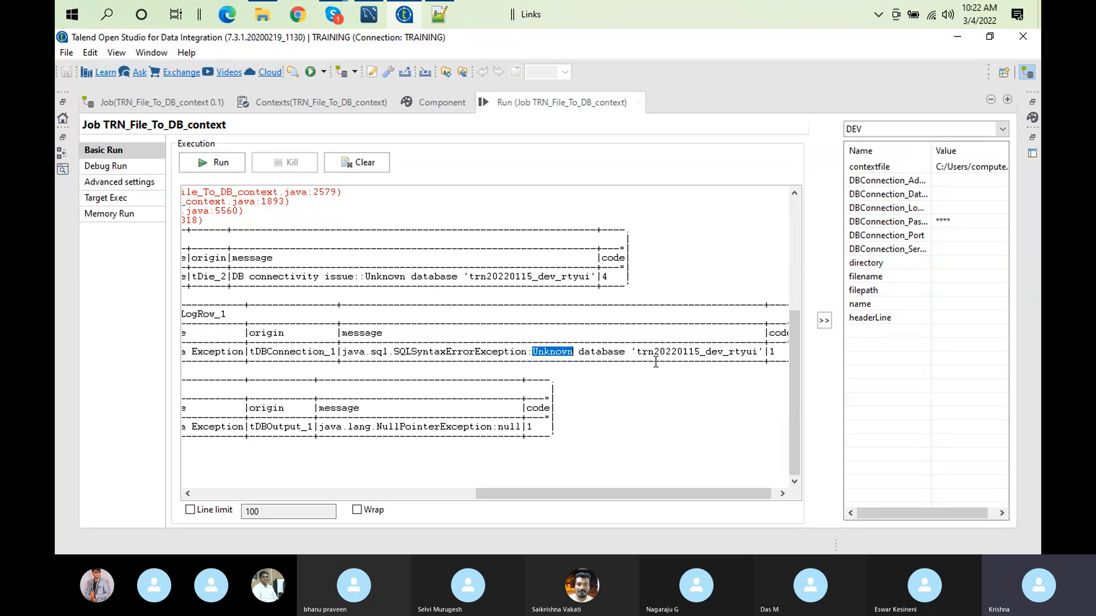
pyautogui.tripleClick(723, 353)
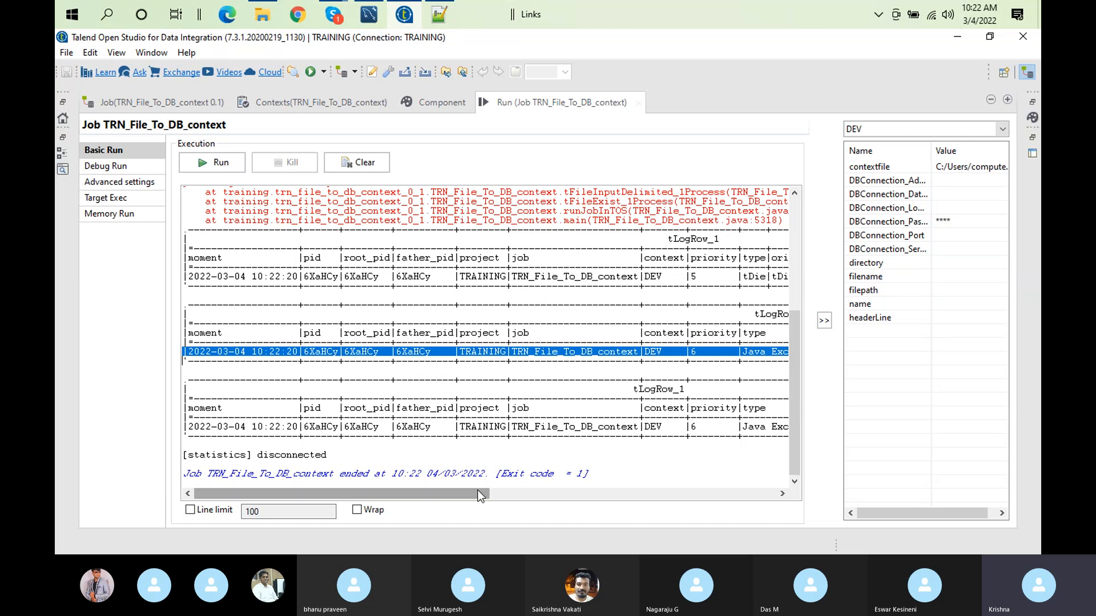
pyautogui.moveTo(481, 495); pyautogui.dragTo(628, 516)
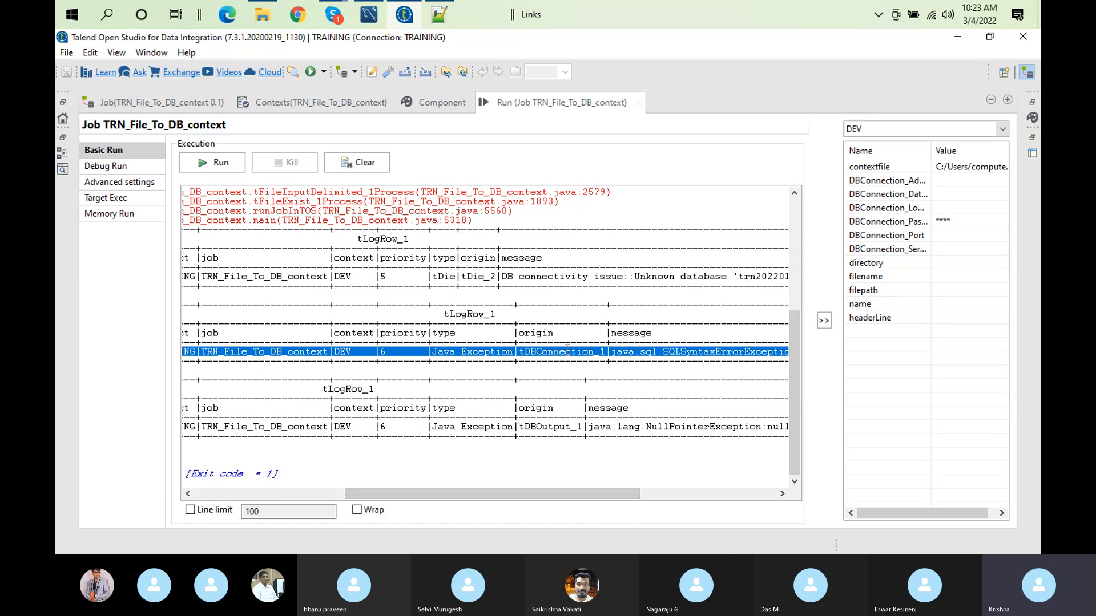
pyautogui.doubleClick(552, 103)
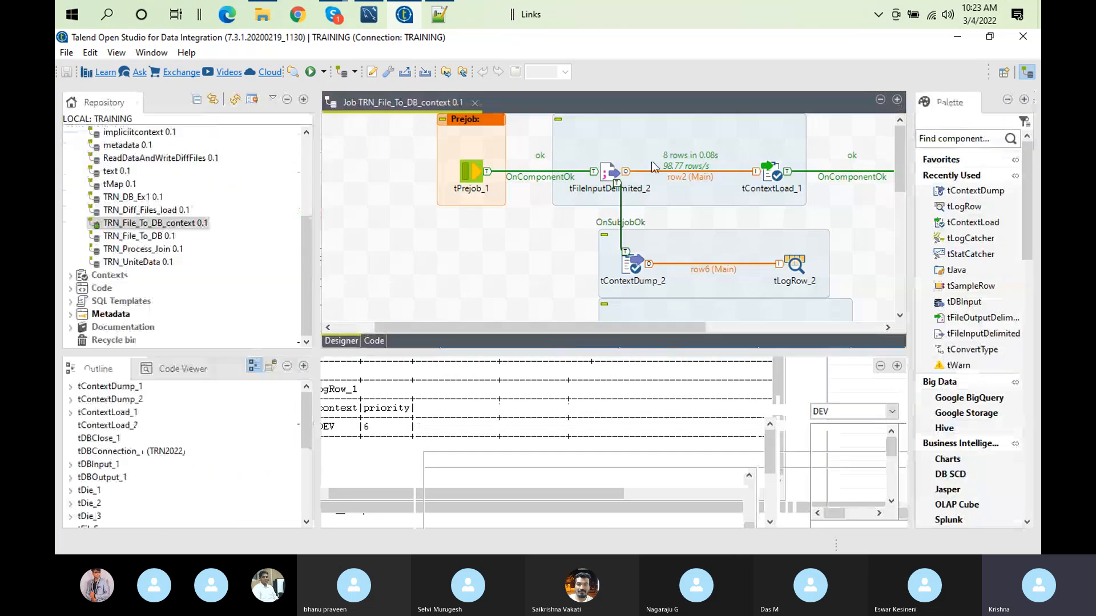
# Step: Review the TRN2022 connection's basic settings and clear the job's run log
pyautogui.click(800, 327)
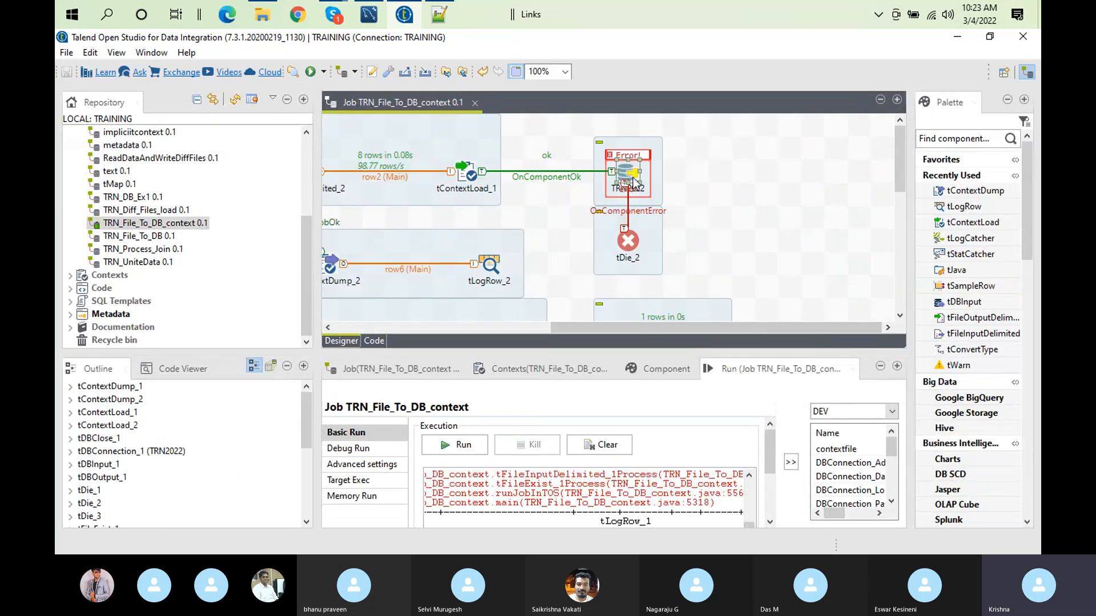
pyautogui.click(636, 177)
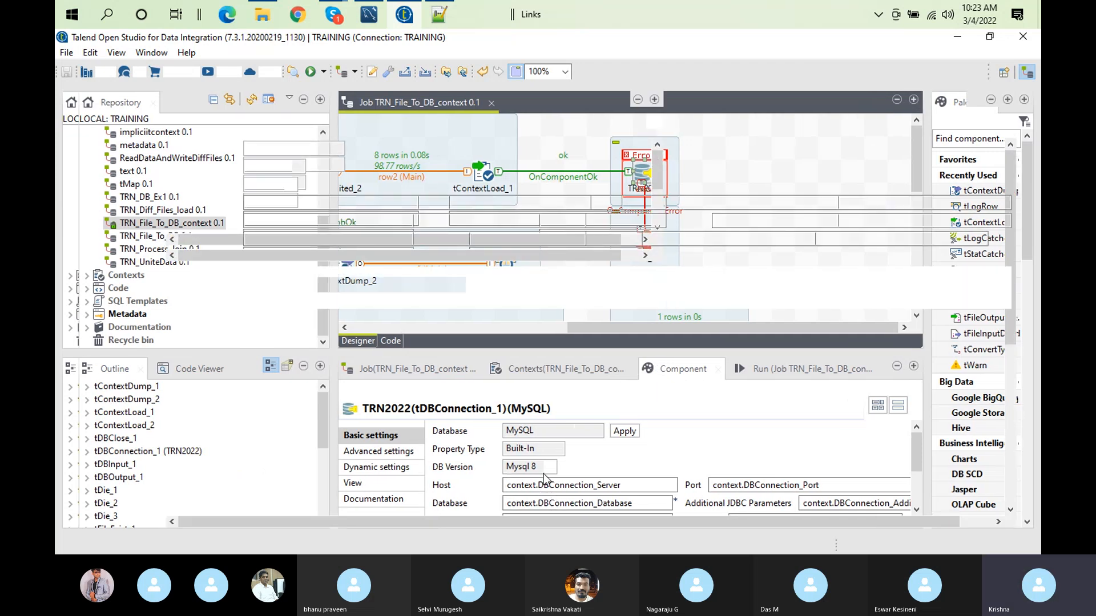
pyautogui.hotkey('ctrl', 'm')
pyautogui.click(566, 98)
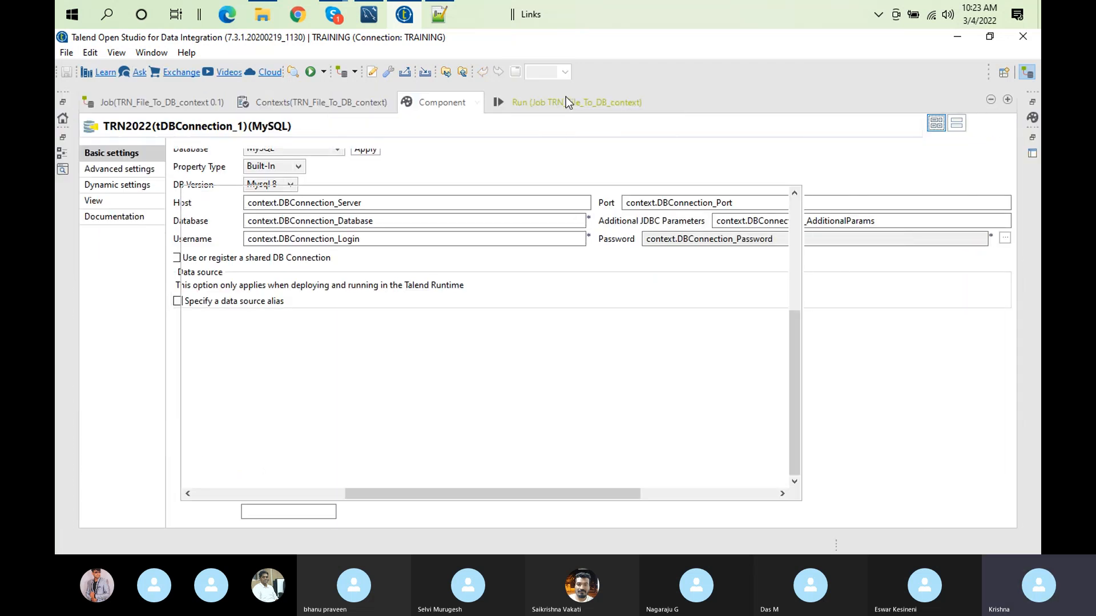
pyautogui.click(353, 162)
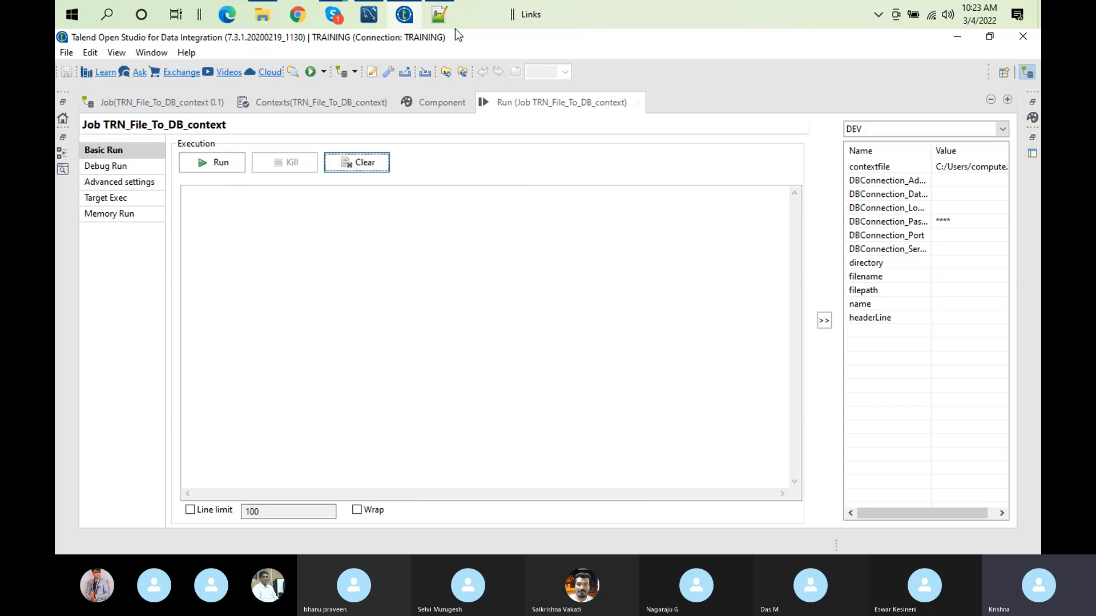
# Step: Check devcontext.txt in Notepad++, return to Talend and run the job in DEV with contextfile C:/Users/computer/Documents/Talend_12012022/contexts/devcontext.txt
pyautogui.click(439, 16)
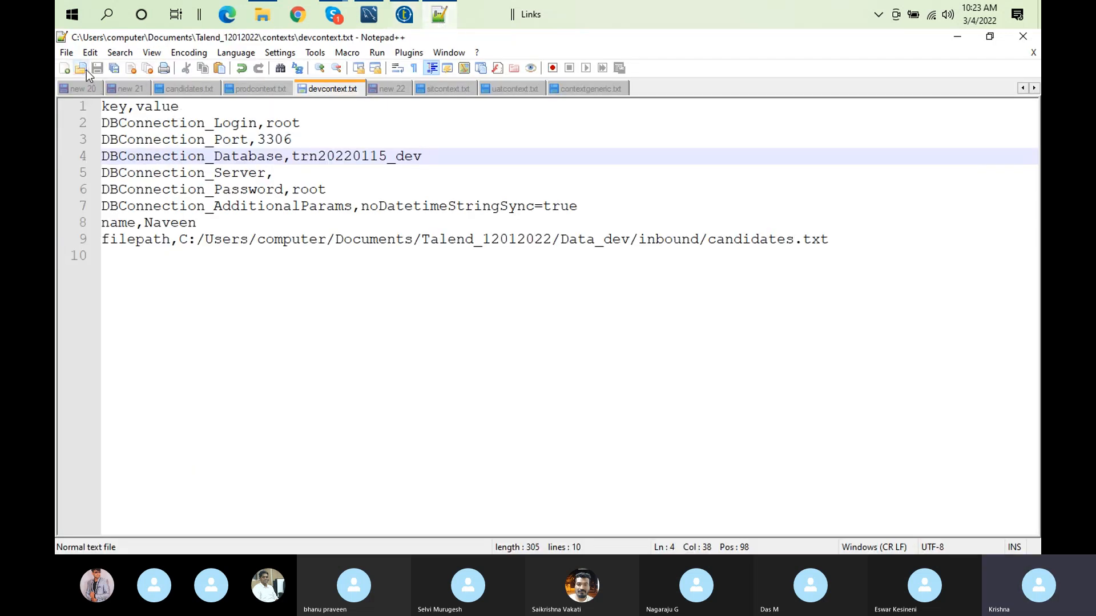
pyautogui.click(404, 15)
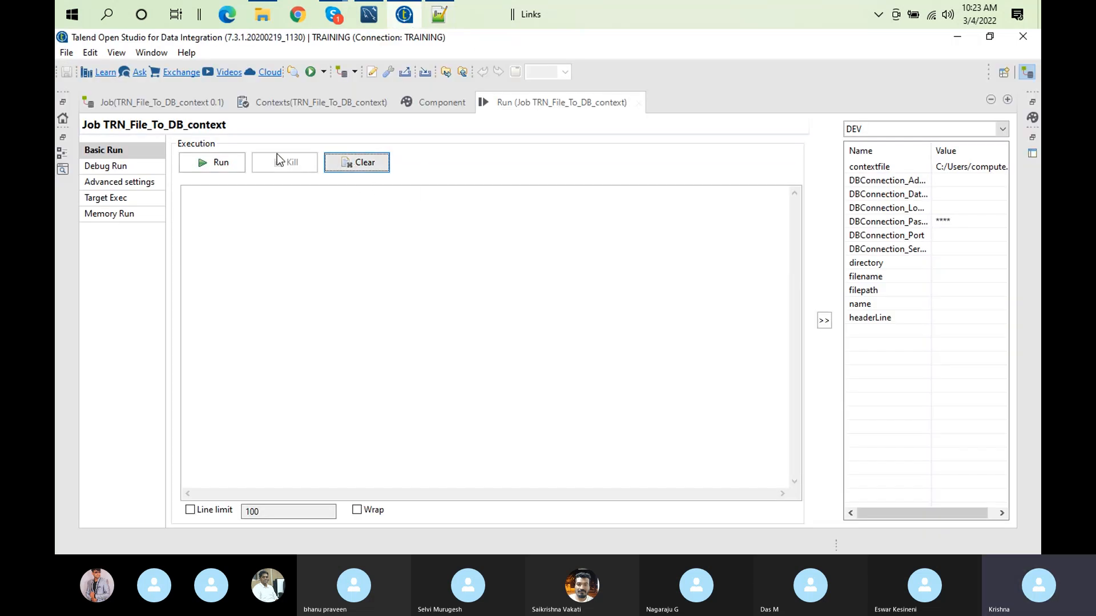
pyautogui.click(219, 164)
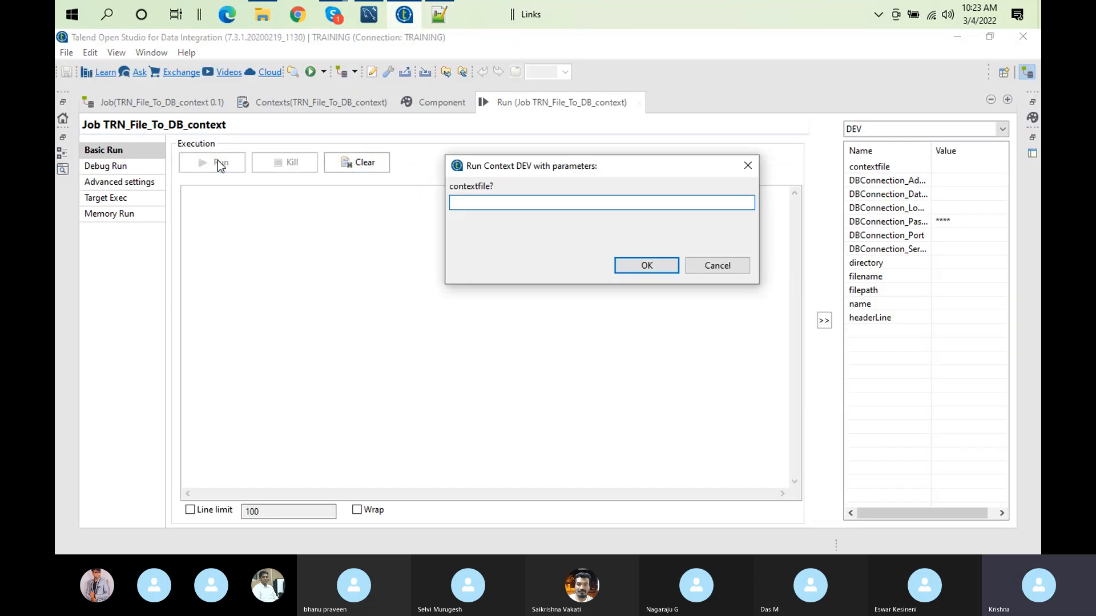
pyautogui.write('C:/Users/computer/Documents/Talend_12012022/contexts/devcontext.txt')
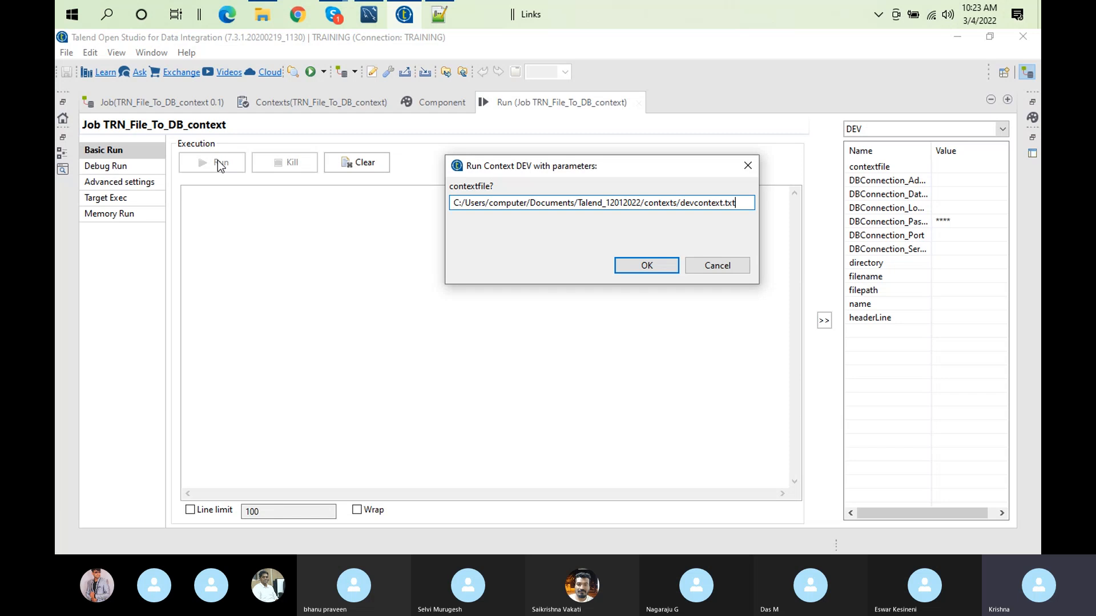
pyautogui.click(646, 266)
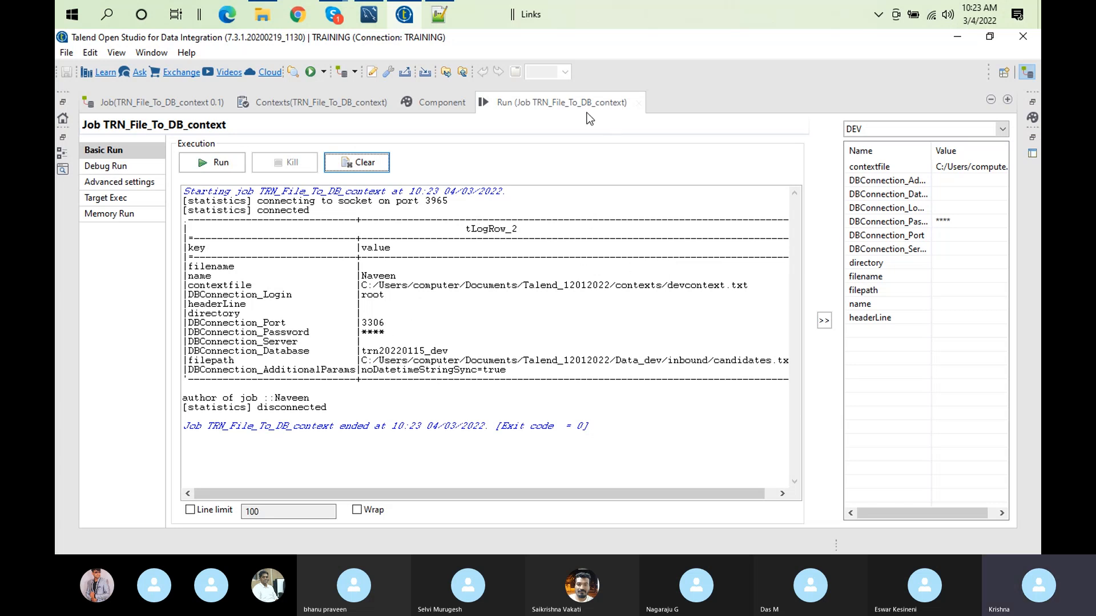
pyautogui.doubleClick(575, 104)
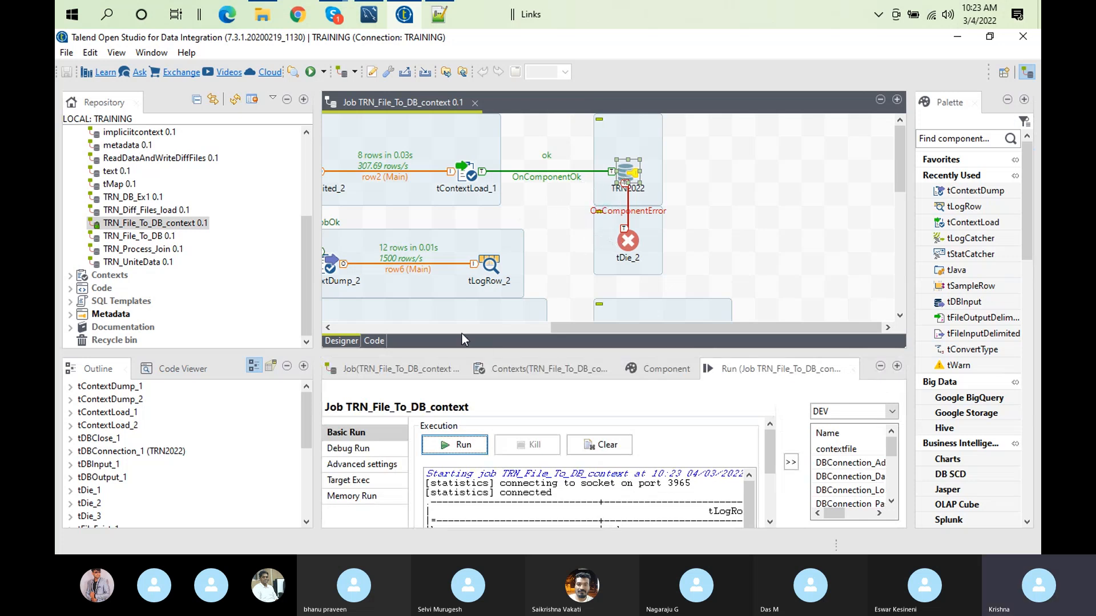
# Step: Switch to Notepad++, set DBConnection_Database in devcontext.txt to trn20220115_dev_rtyu and save the file
pyautogui.click(435, 16)
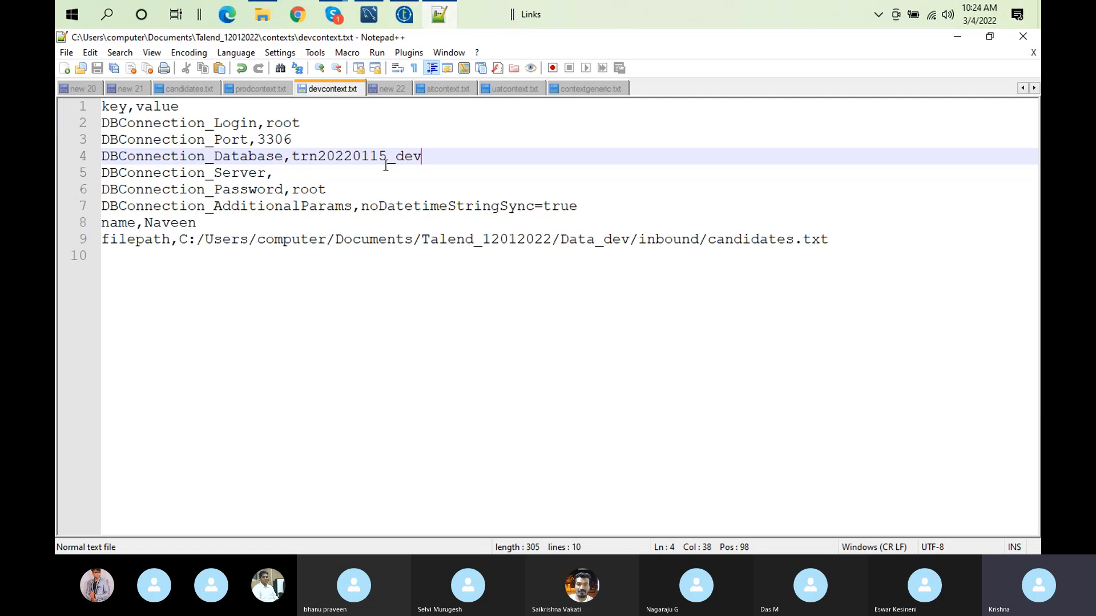
pyautogui.write('_')
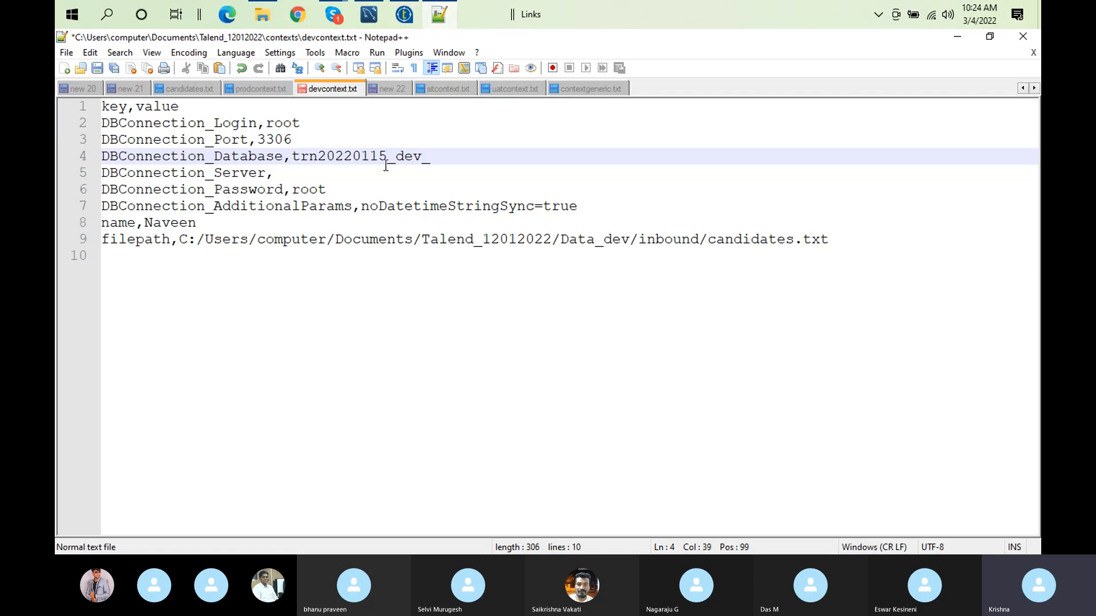
pyautogui.write('rtyu')
pyautogui.click(98, 69)
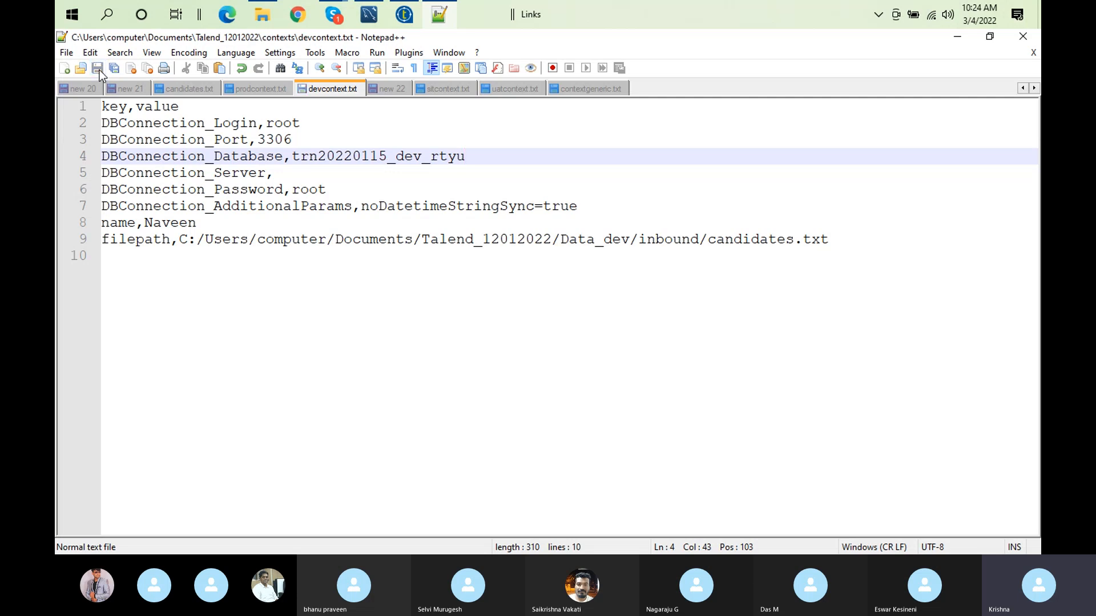
# Step: Switch to Talend, clear the run log and rerun the job in DEV with contextfile C:/Users/computer/Documents/Talend_12012022/contexts/devcontext.txt
pyautogui.click(404, 15)
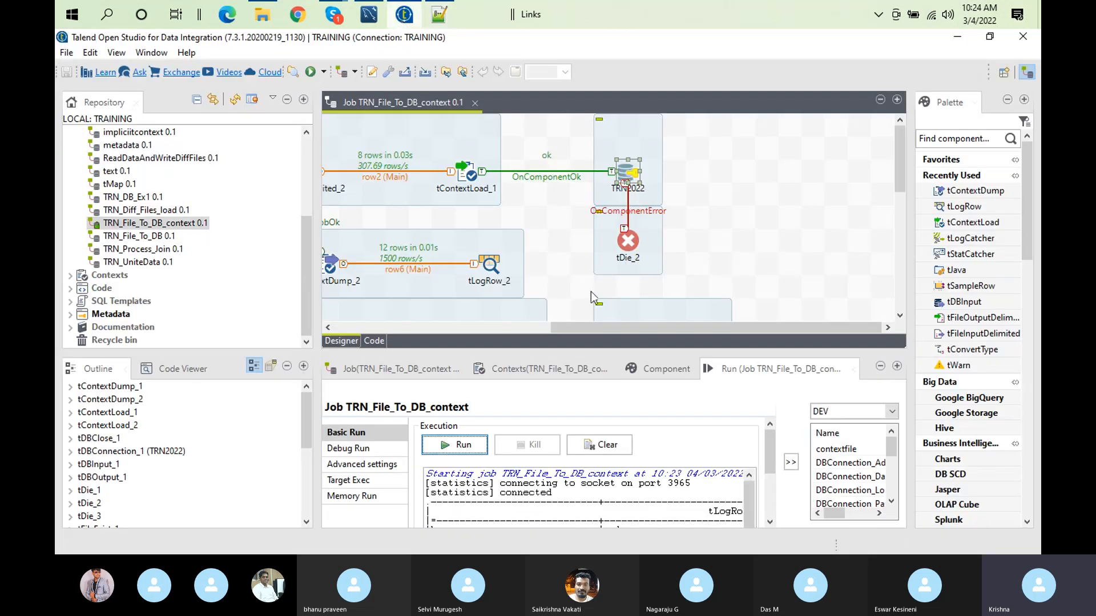
pyautogui.click(600, 445)
pyautogui.click(482, 444)
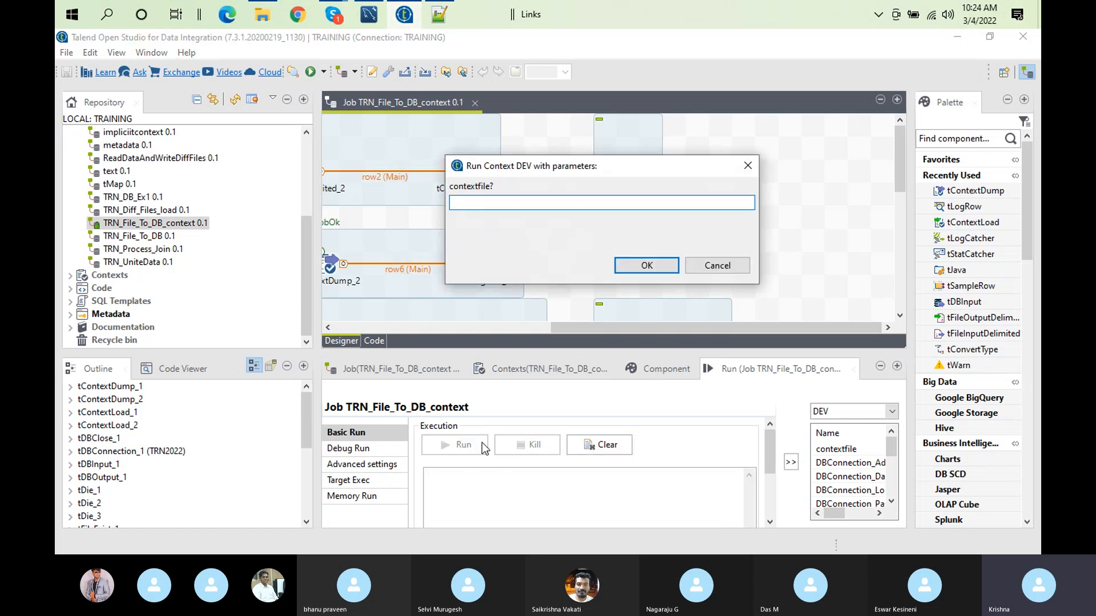
pyautogui.write('C:/Users/computer/Documents/Talend_12012022/contexts/devcontext.txt')
pyautogui.press('Return')
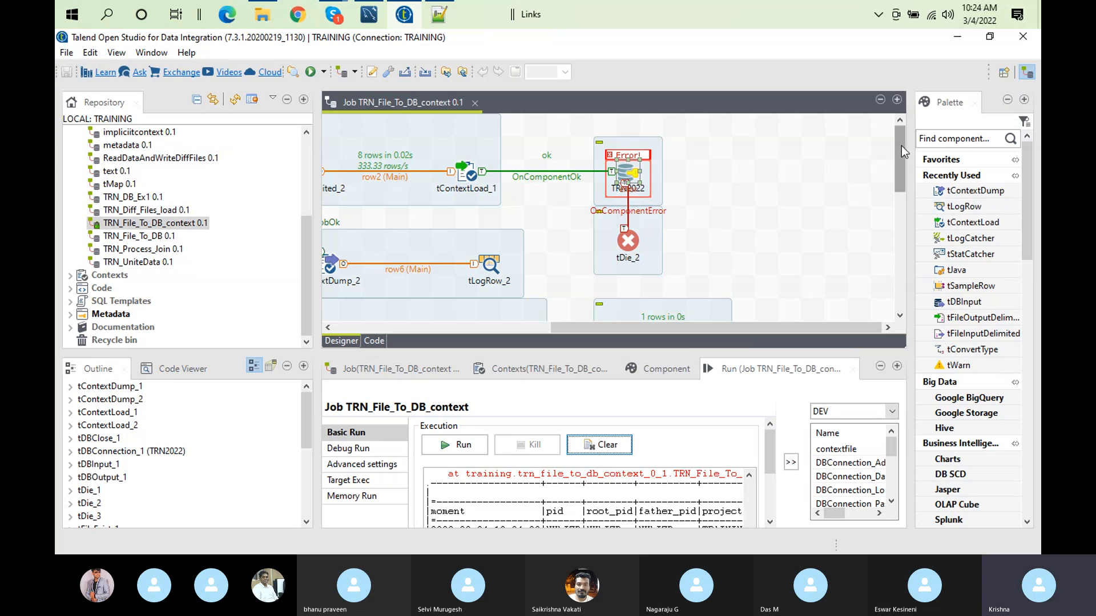
# Step: Examine the exception lines and the origin and message columns of the tLogRow_1 tables in the enlarged run log
pyautogui.doubleClick(749, 368)
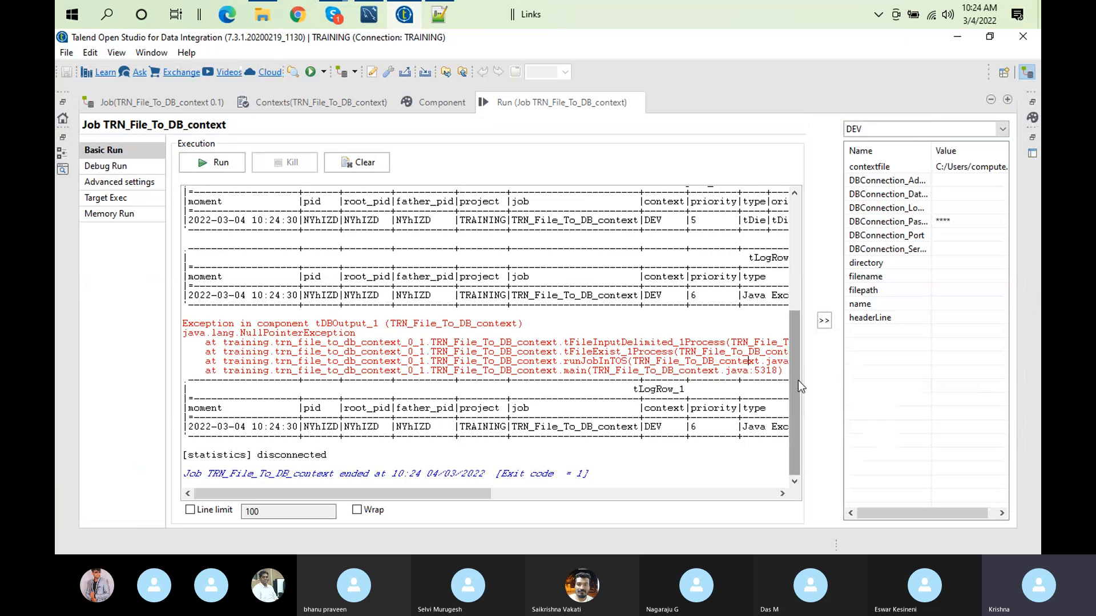
pyautogui.tripleClick(202, 323)
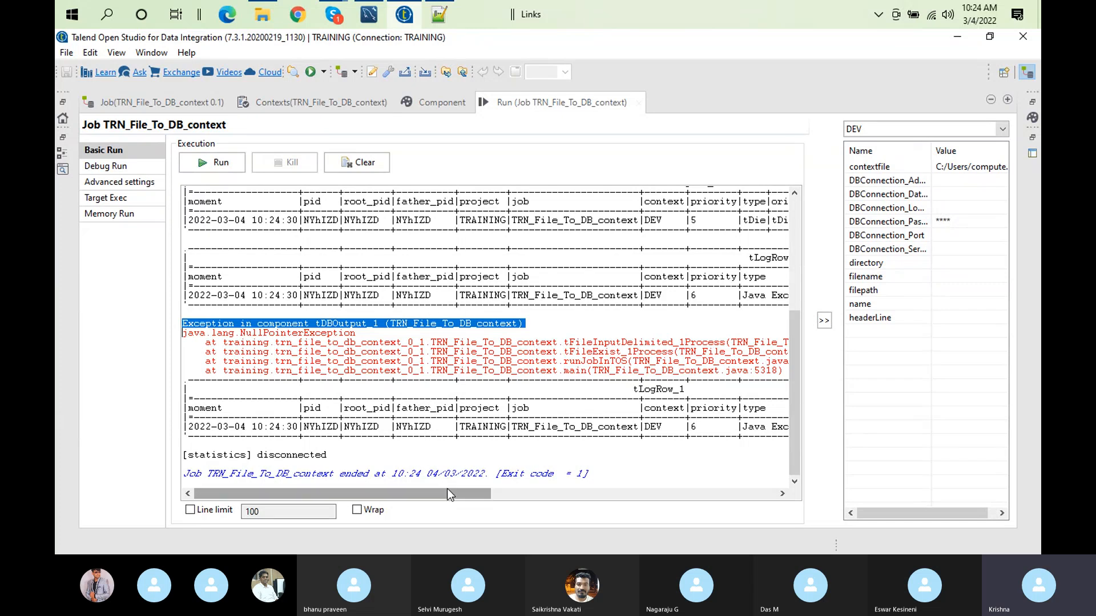
pyautogui.moveTo(451, 498); pyautogui.dragTo(742, 548)
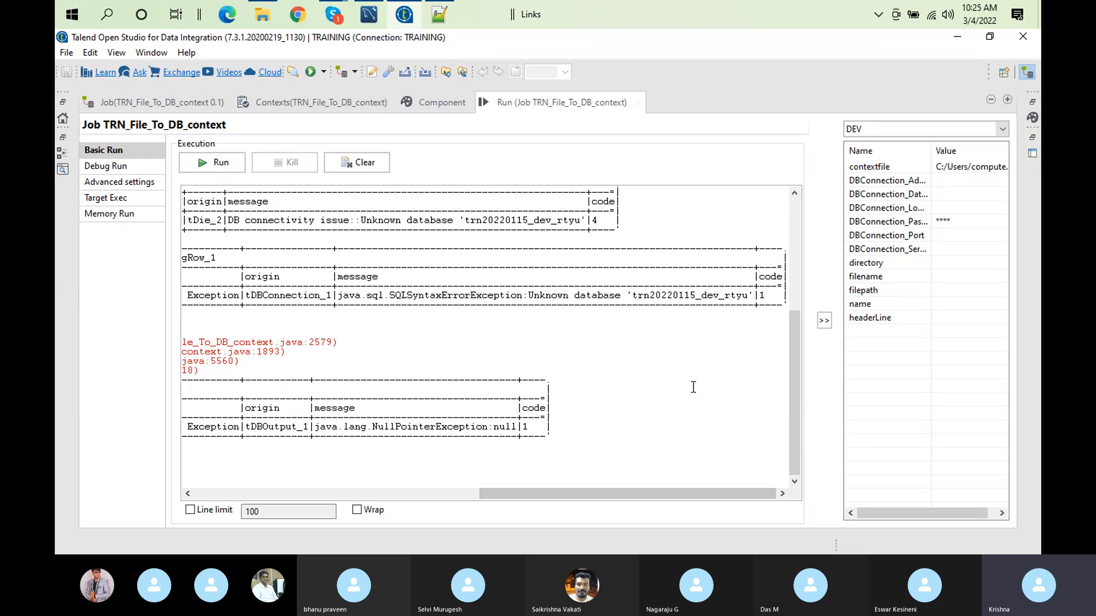
pyautogui.moveTo(362, 301); pyautogui.dragTo(369, 287)
pyautogui.click(370, 287)
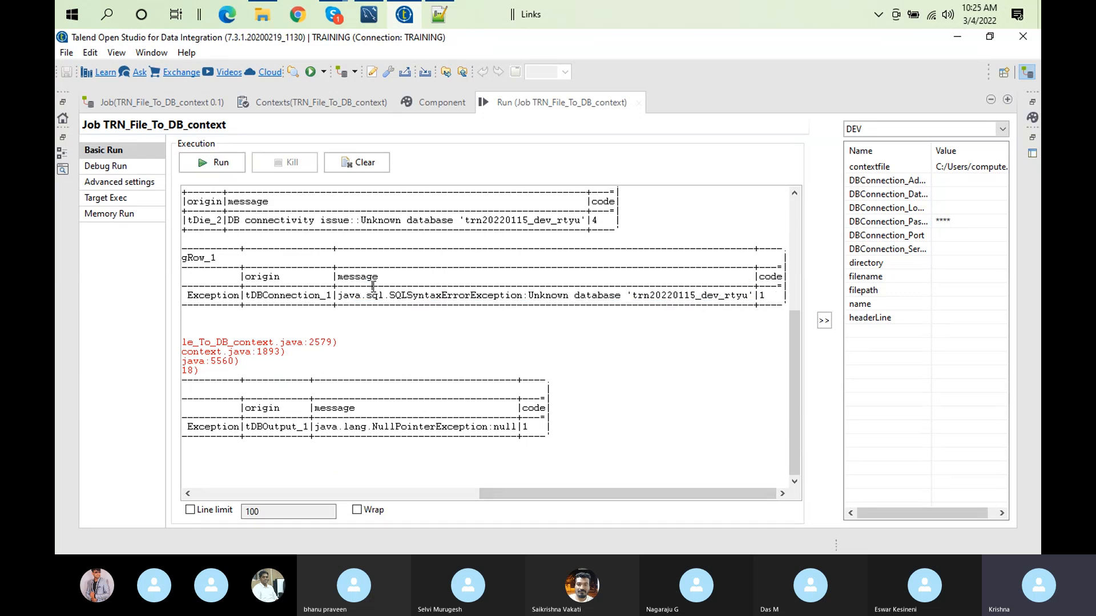
pyautogui.doubleClick(385, 295)
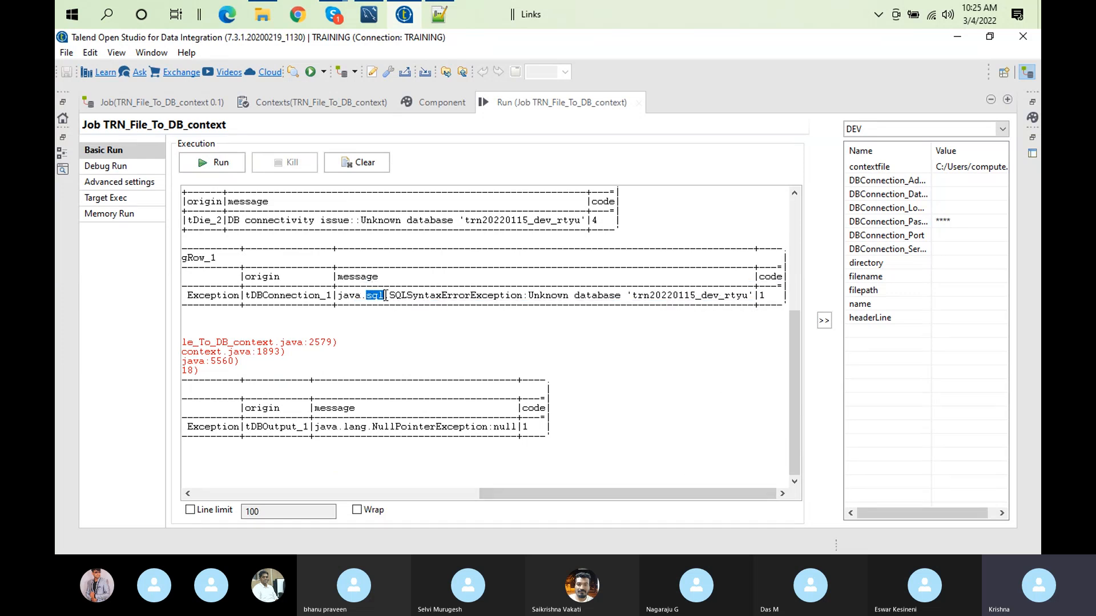
pyautogui.doubleClick(445, 297)
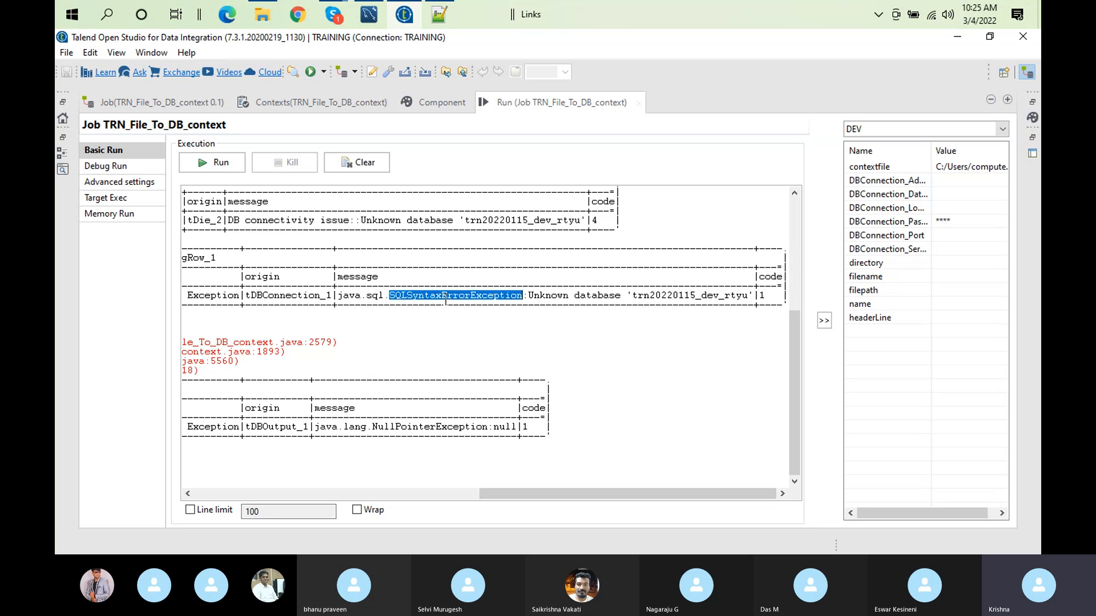
pyautogui.click(564, 303)
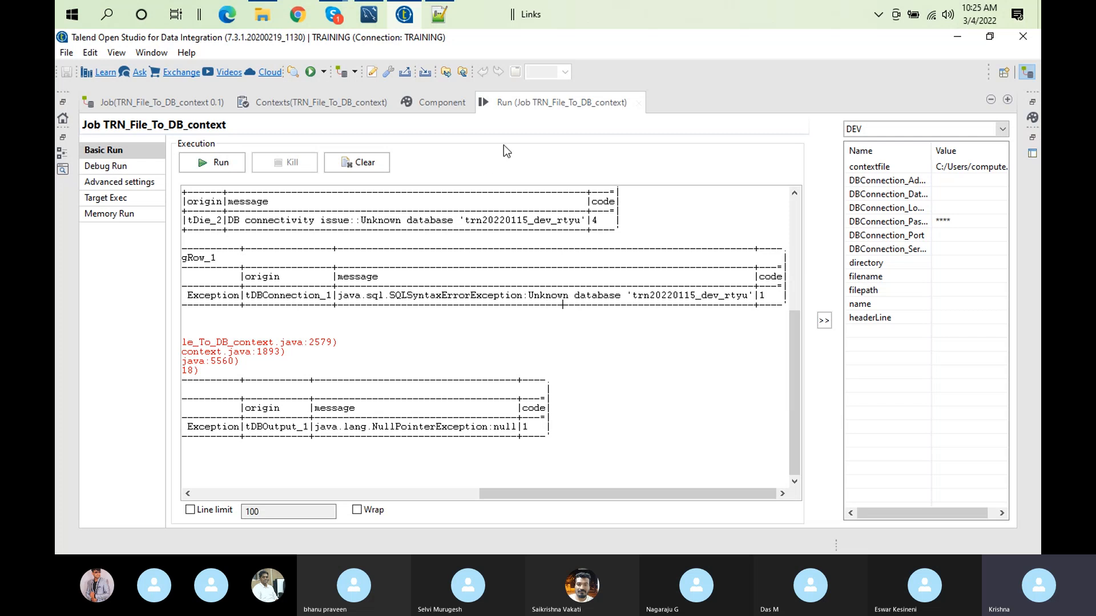
# Step: Restore the job design view and add a tFileOutputDelimited component beside tLogRow_1
pyautogui.doubleClick(546, 96)
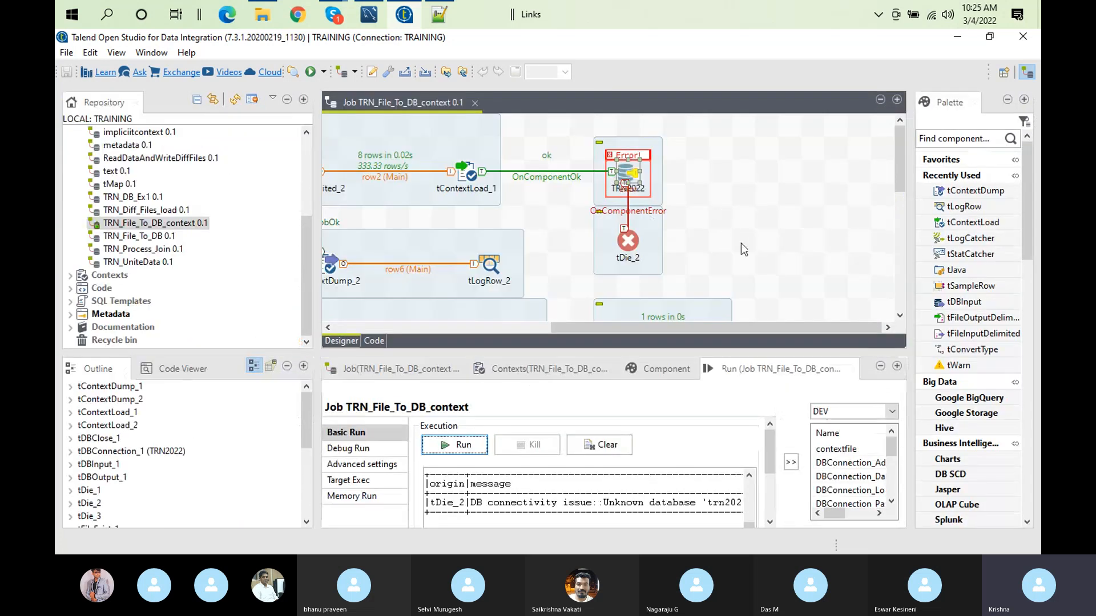
pyautogui.click(896, 290)
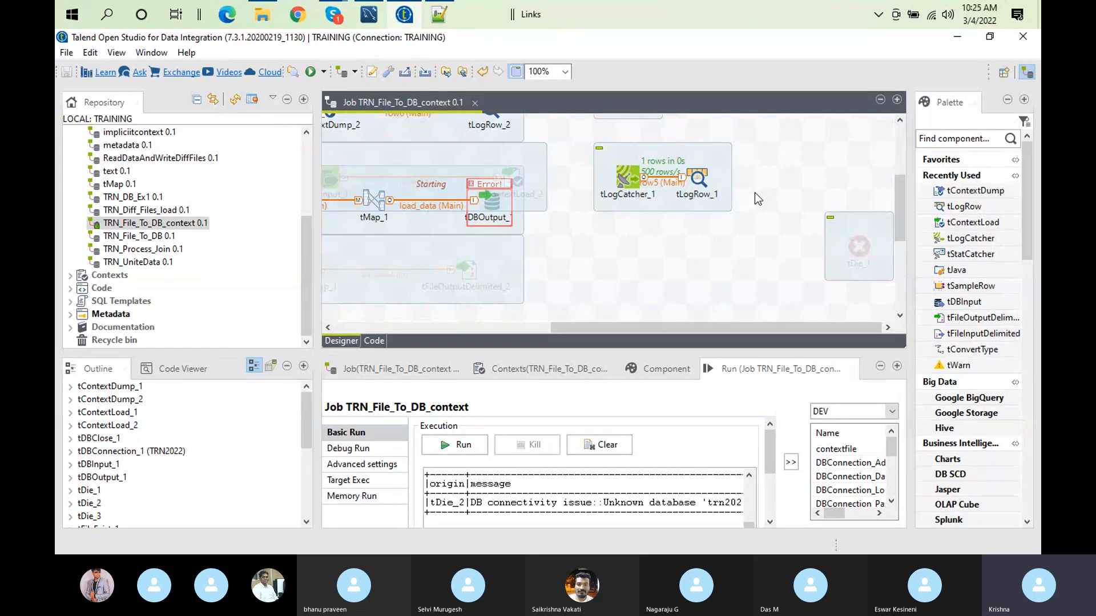
pyautogui.write('tmy')
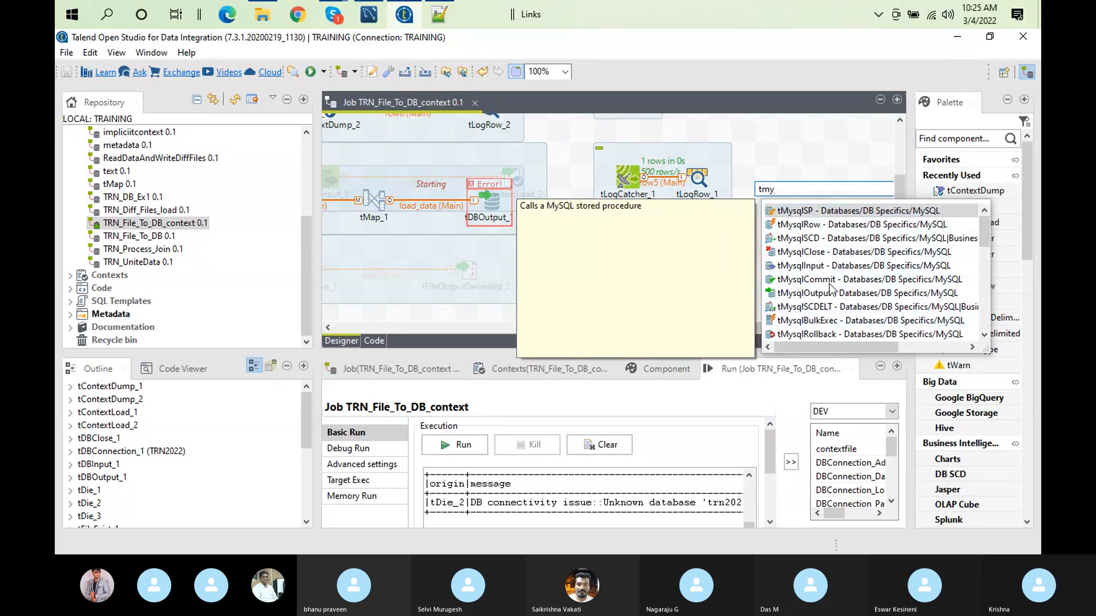
pyautogui.click(795, 170)
pyautogui.write('t')
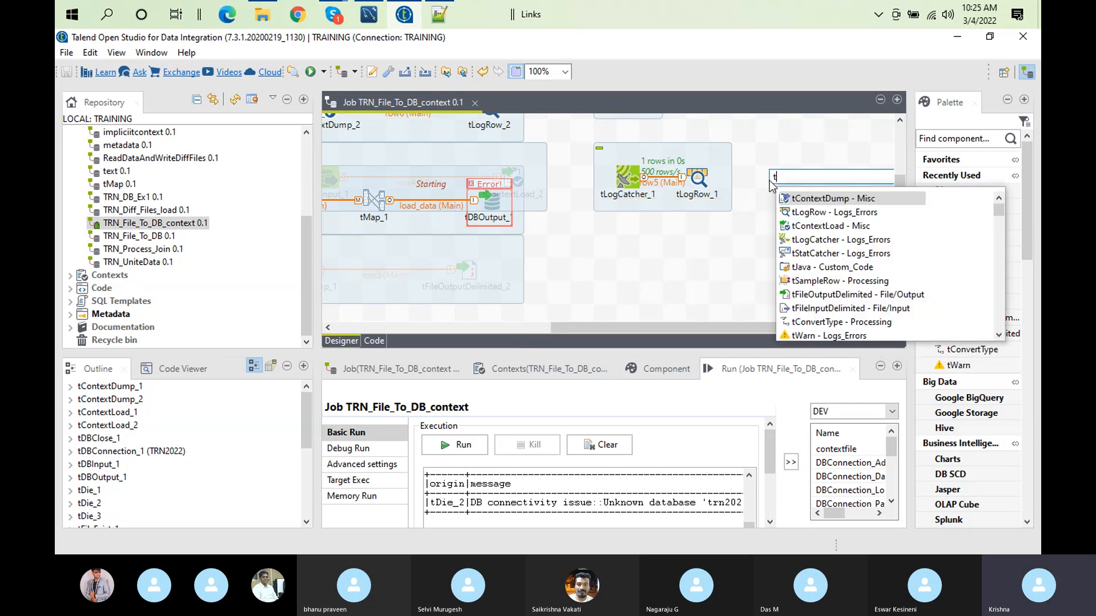
pyautogui.write('file')
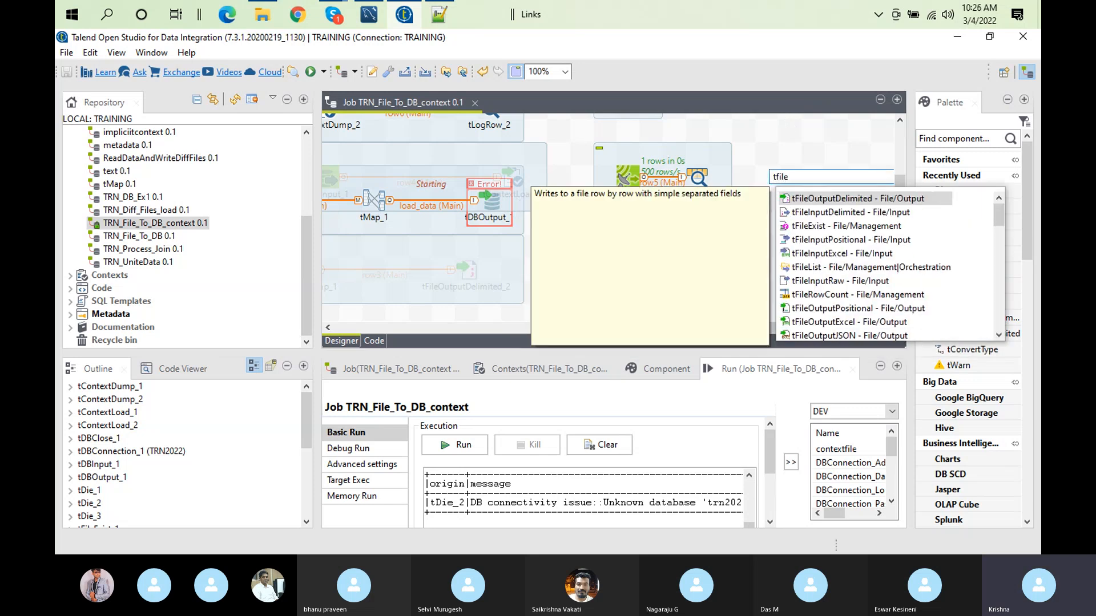
pyautogui.doubleClick(866, 199)
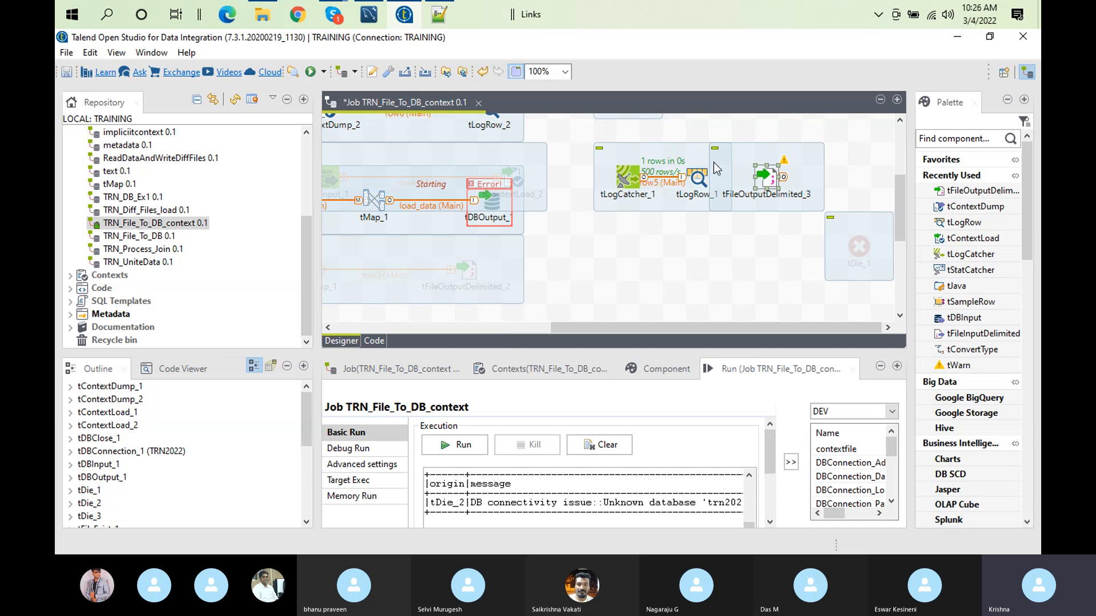
# Step: Connect tLogRow_1 to the new tFileOutputDelimited_3 component with a Main row
pyautogui.rightClick(701, 177)
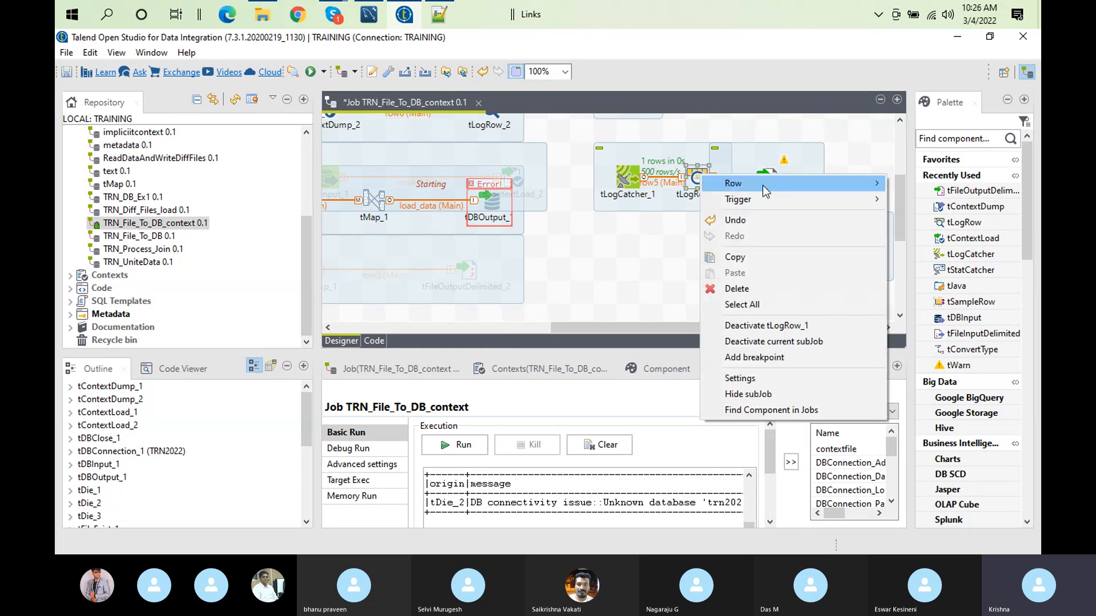
pyautogui.click(903, 183)
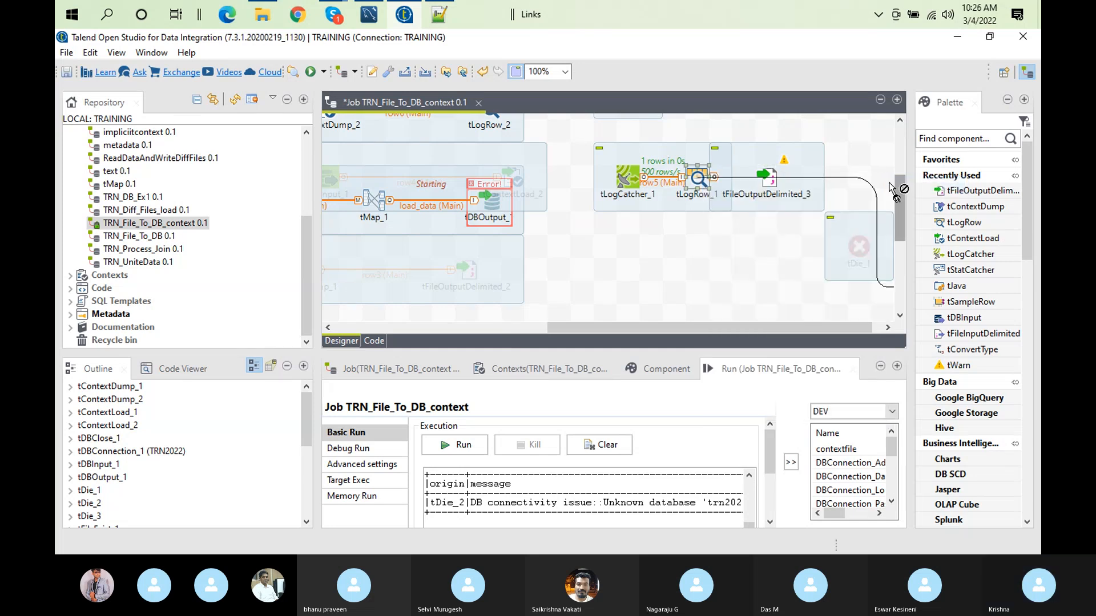
pyautogui.click(768, 174)
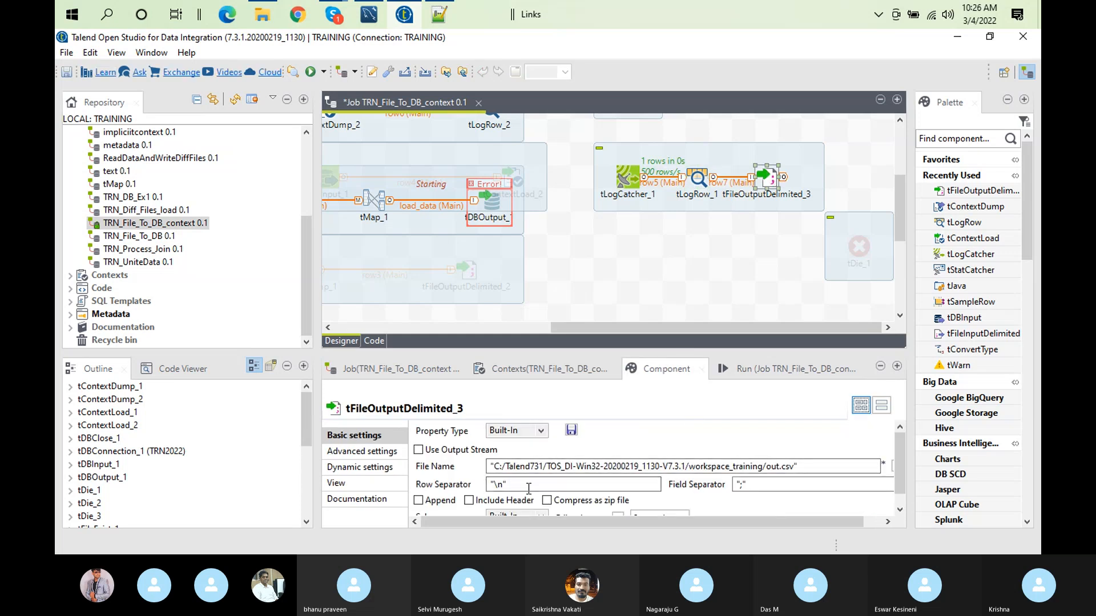
# Step: Sync the columns of tFileOutputDelimited_3 and enable Include Header in its basic settings
pyautogui.doubleClick(666, 370)
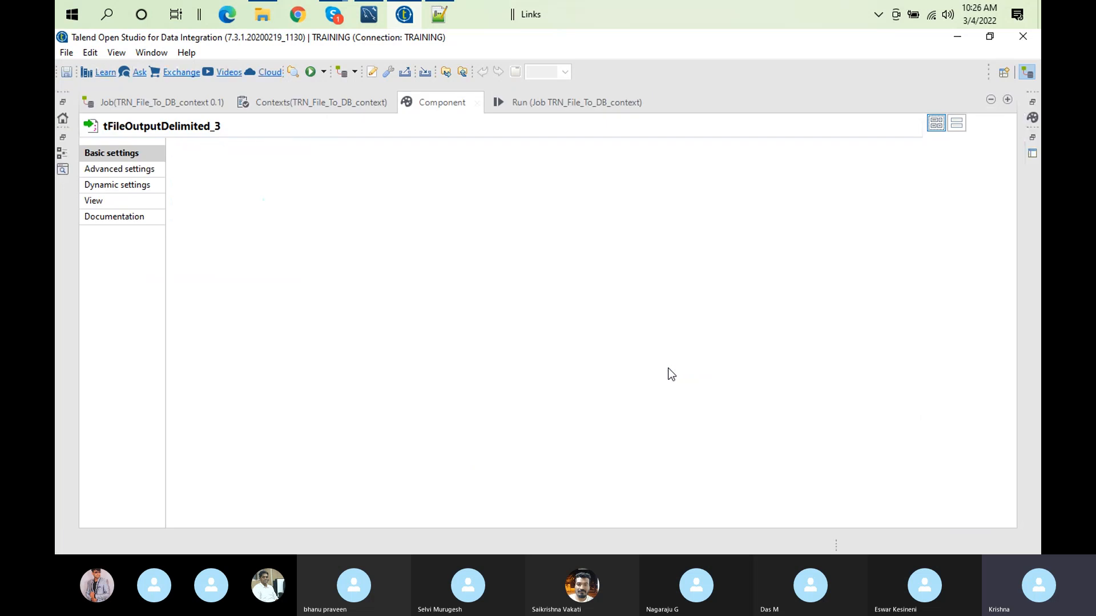
pyautogui.click(438, 235)
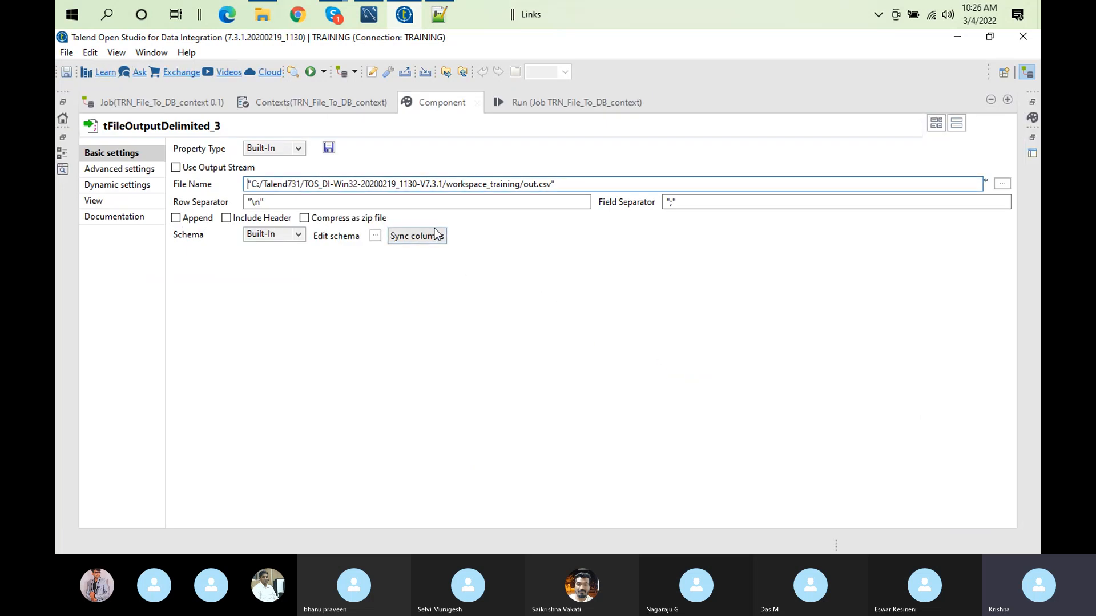
pyautogui.click(229, 220)
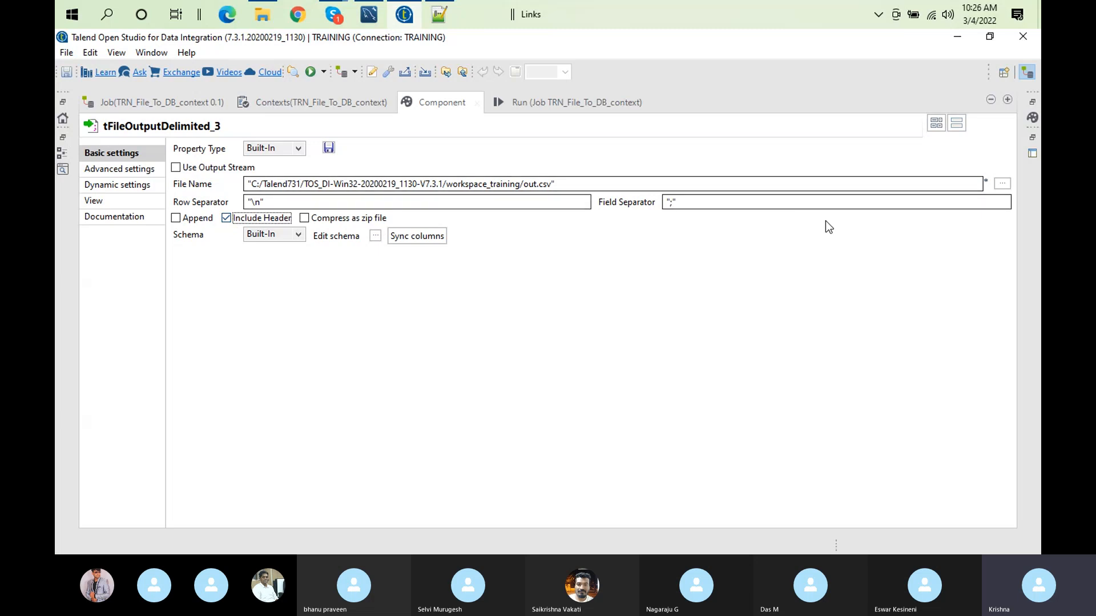
# Step: Browse for the tFileOutputDelimited_3 output file in Documents/Talend_12012022, and create and open a new folder named logs there
pyautogui.click(1002, 184)
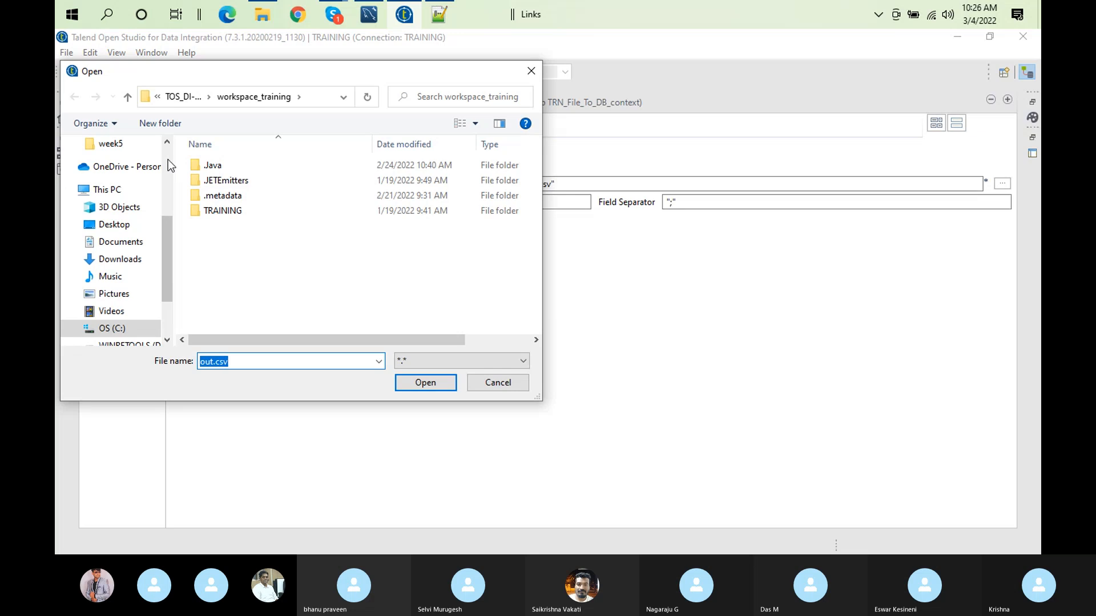
pyautogui.scroll(4, 168, 159)
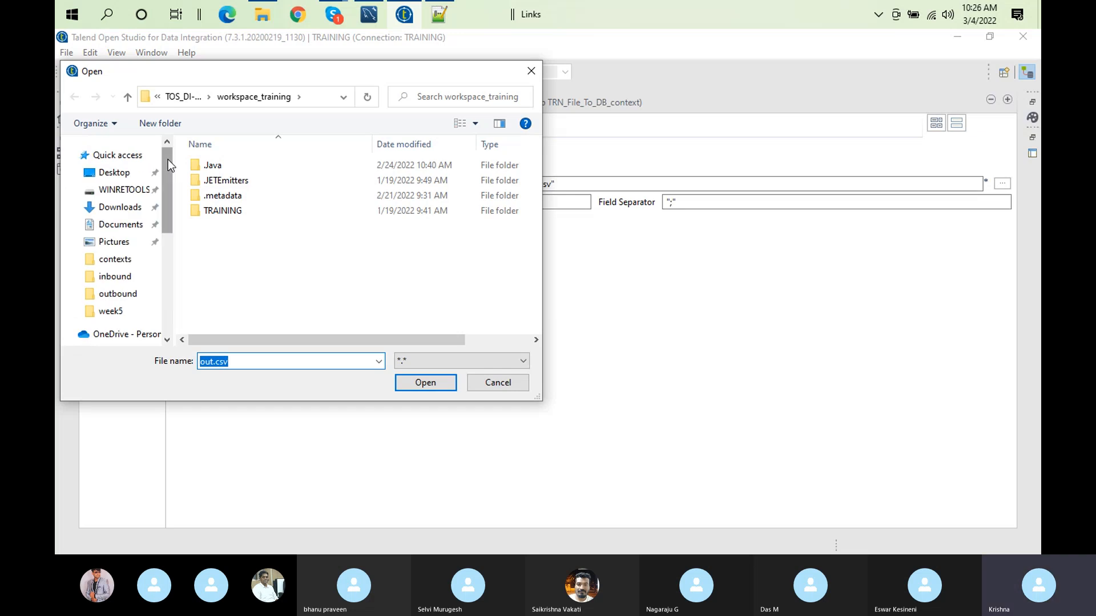
pyautogui.click(120, 224)
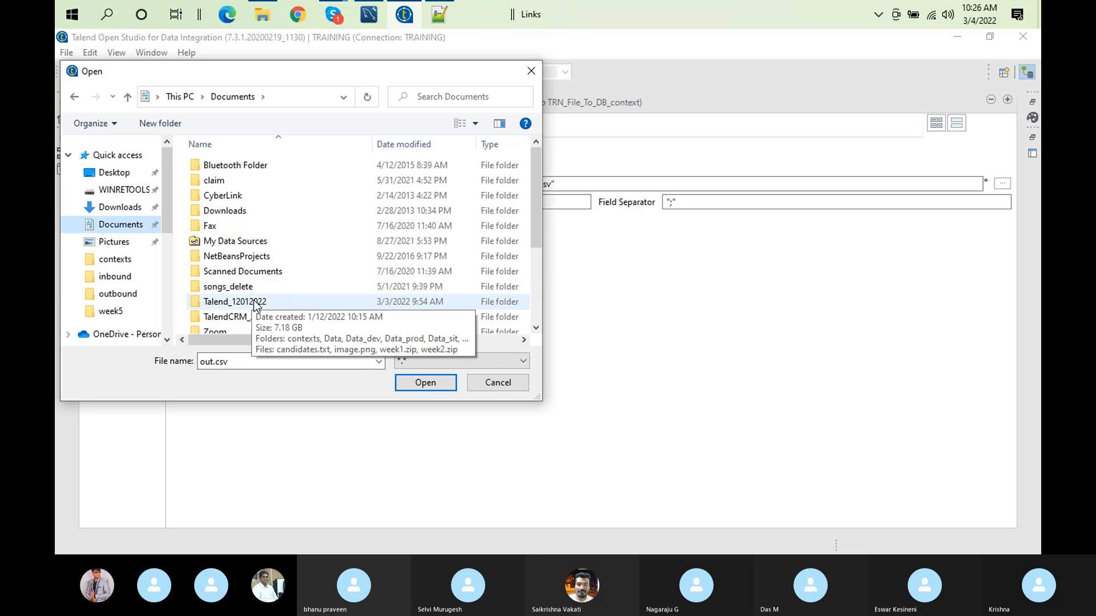
pyautogui.doubleClick(253, 301)
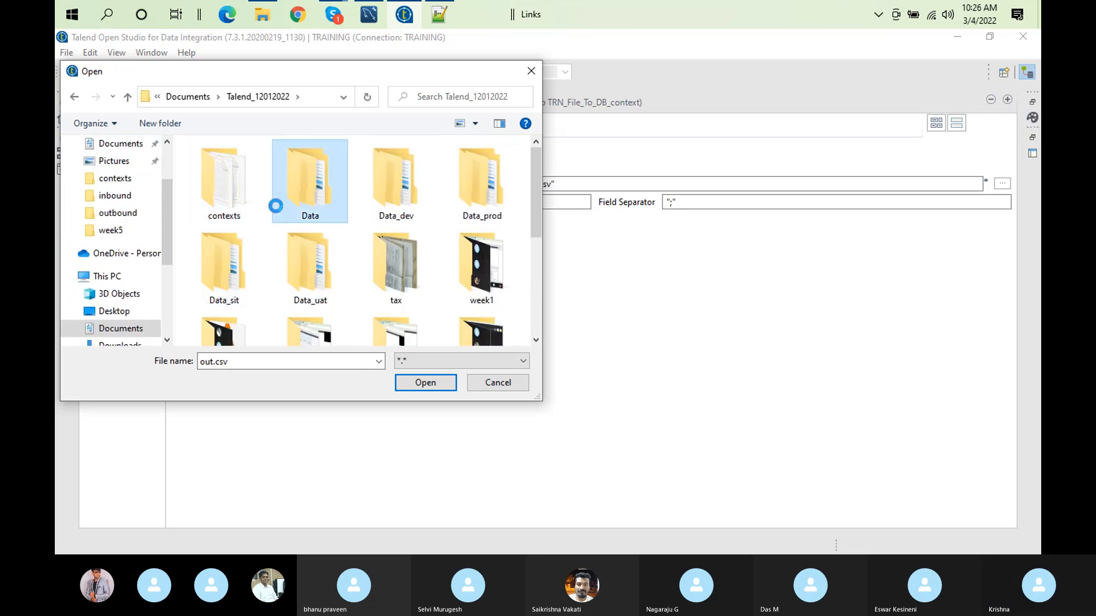
pyautogui.rightClick(275, 213)
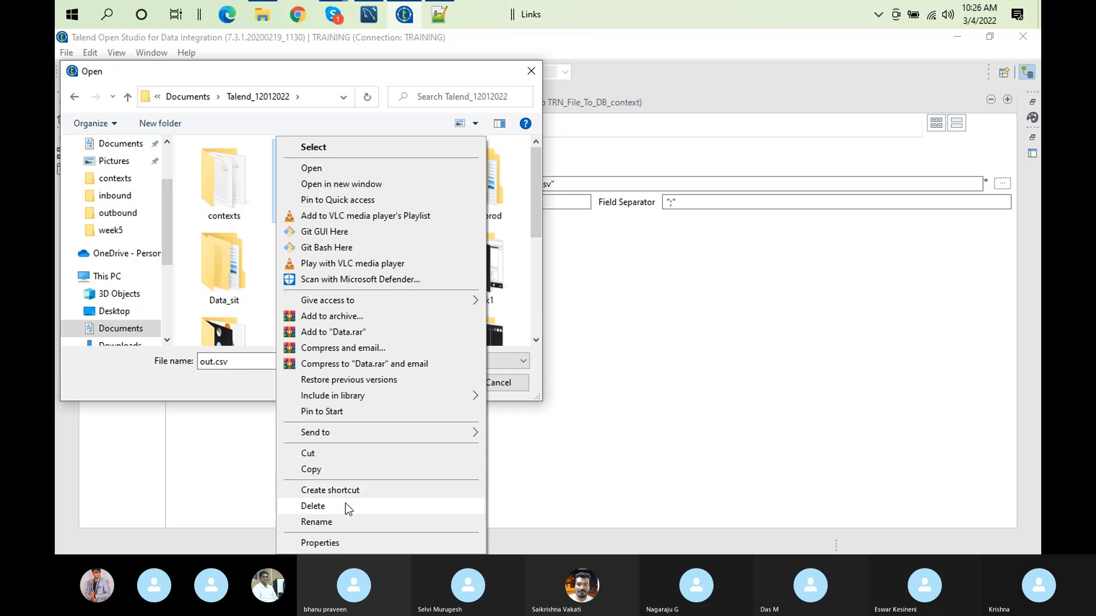
pyautogui.click(264, 206)
pyautogui.rightClick(264, 206)
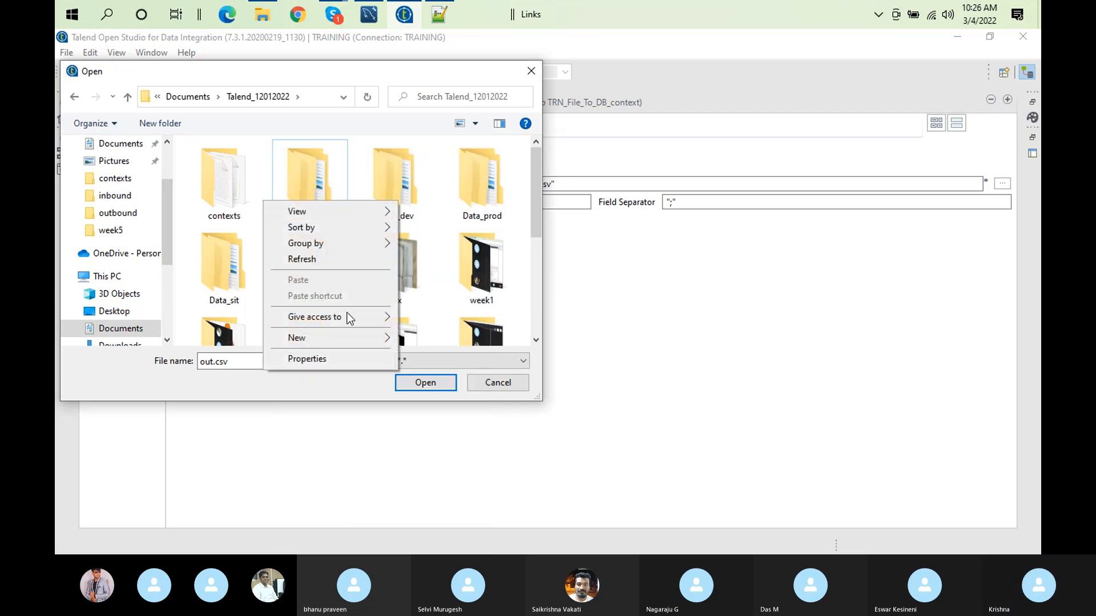
pyautogui.click(434, 343)
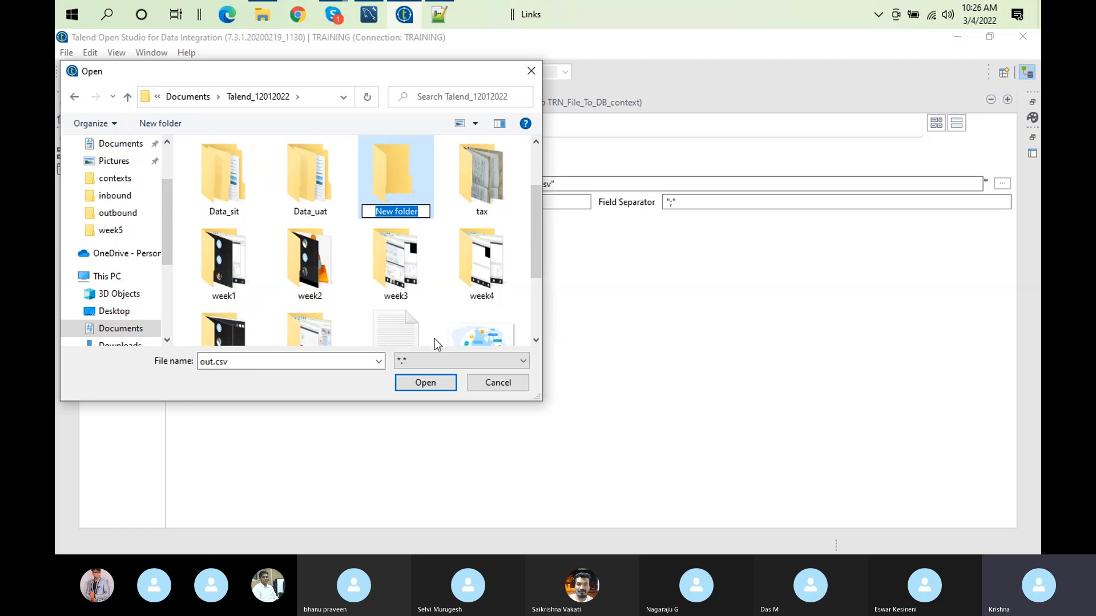
pyautogui.write('logs')
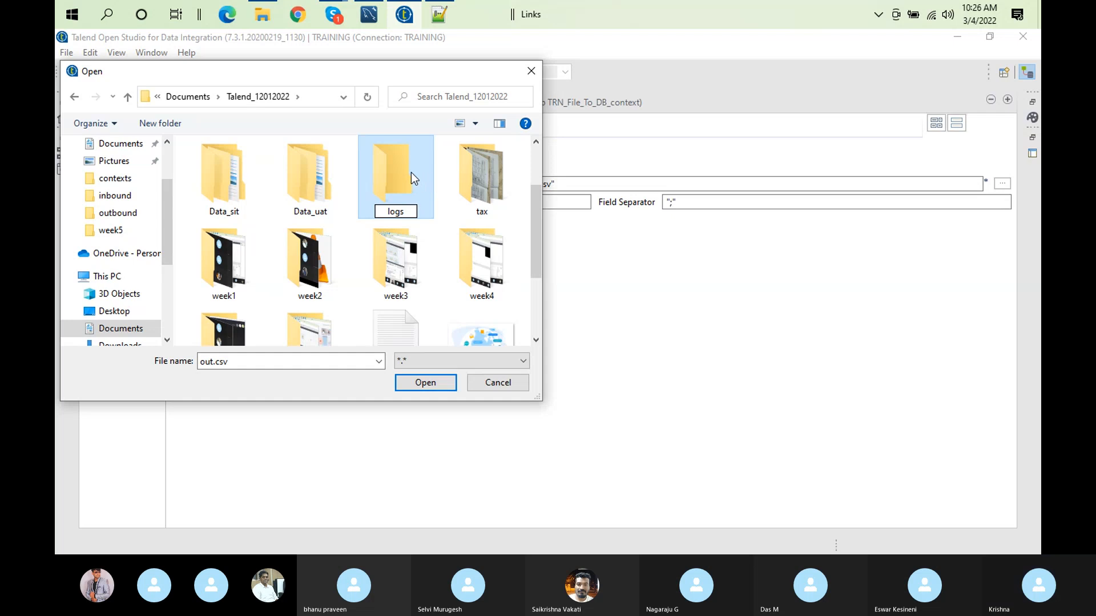
pyautogui.press('Return')
pyautogui.doubleClick(405, 172)
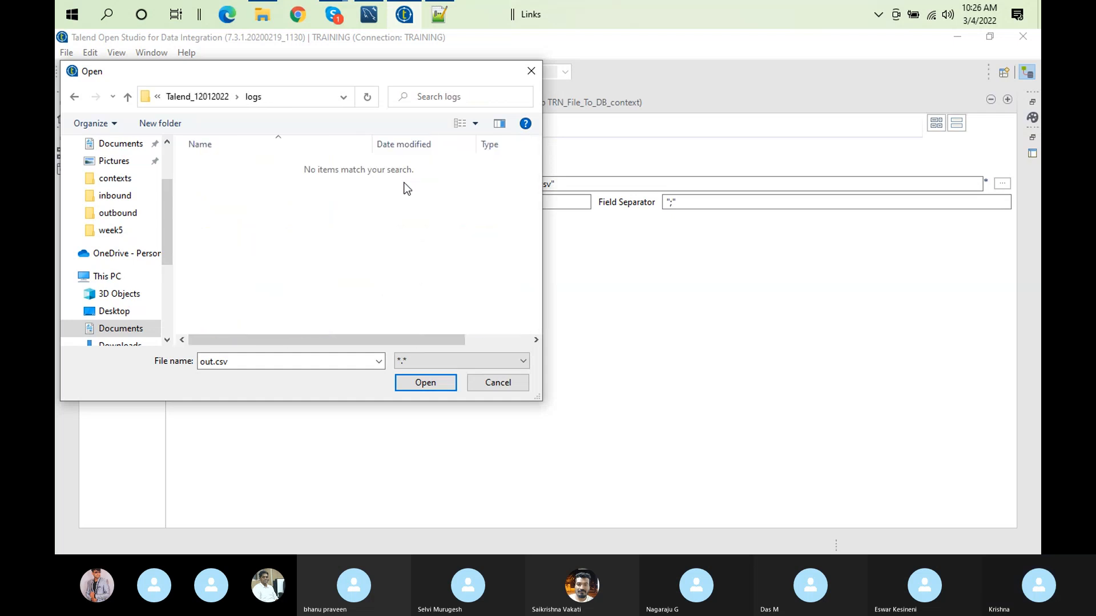
# Step: Set the output file of tFileOutputDelimited_3 to logCatcher.csv in the logs folder
pyautogui.click(240, 363)
pyautogui.press('BackSpace')
pyautogui.write('"log')
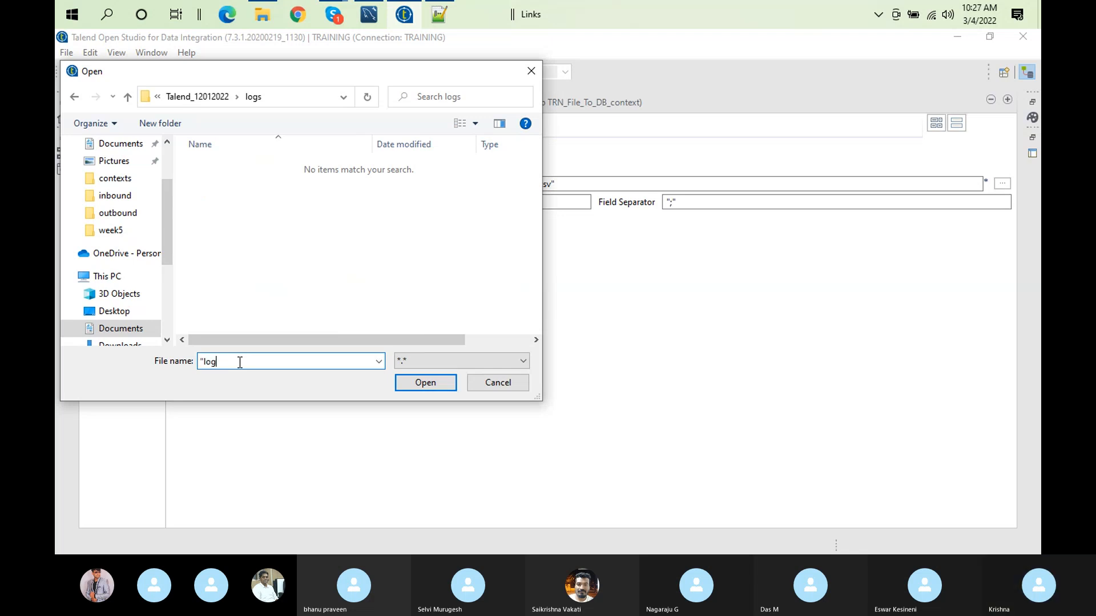
pyautogui.write('Catx')
pyautogui.write('her.csv')
pyautogui.click(430, 383)
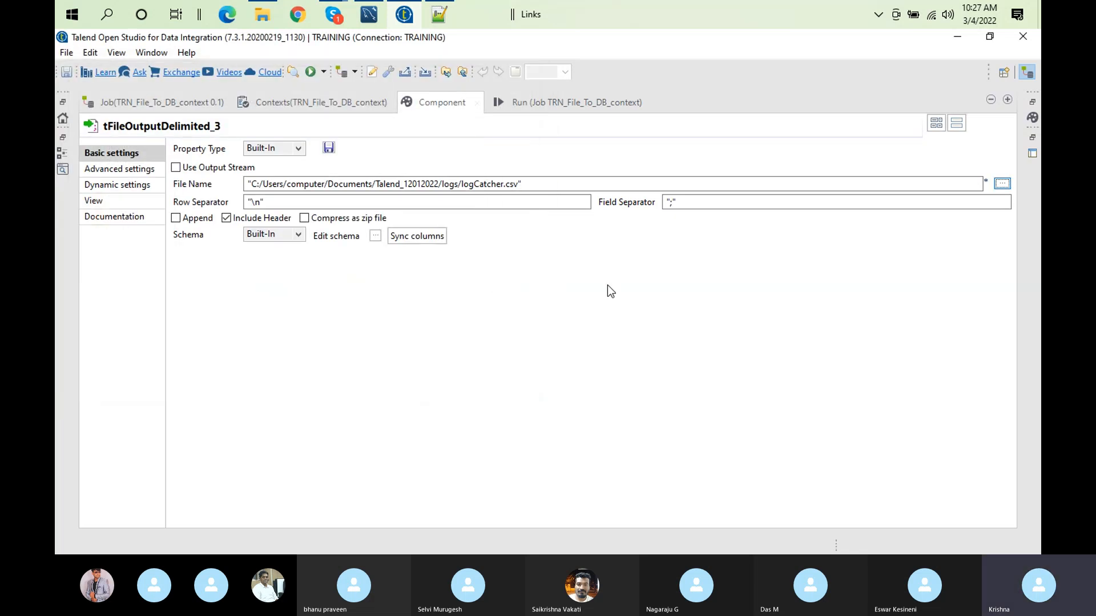
# Step: Set the field separator of tFileOutputDelimited_3 to a comma
pyautogui.click(674, 203)
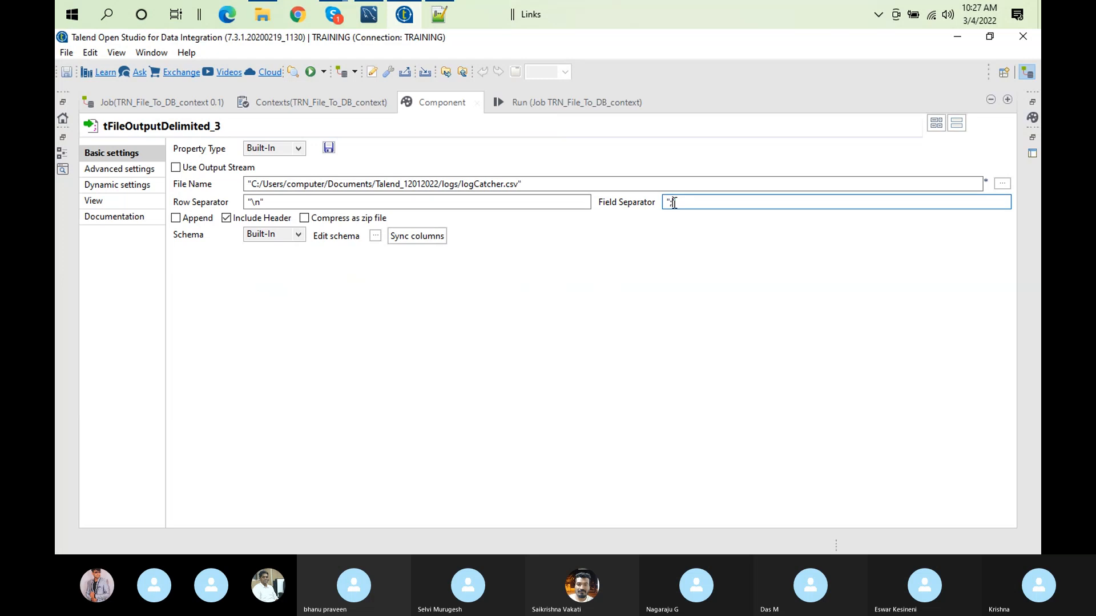
pyautogui.press('BackSpace')
pyautogui.write(',')
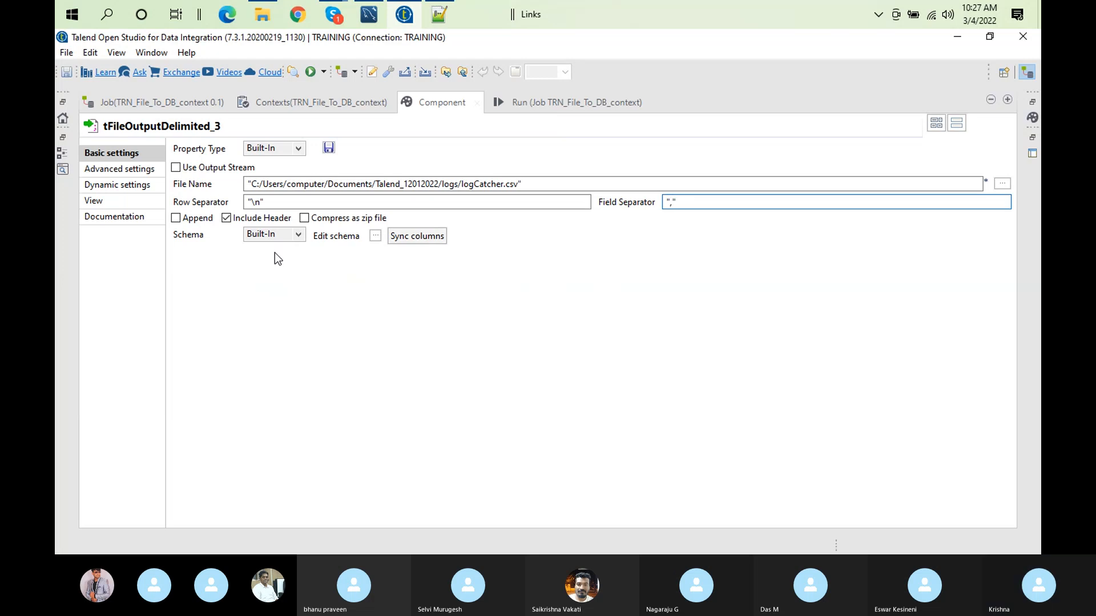
# Step: Clear the old run log and deactivate the tLogRow_1 component in the job design
pyautogui.click(532, 103)
pyautogui.click(379, 158)
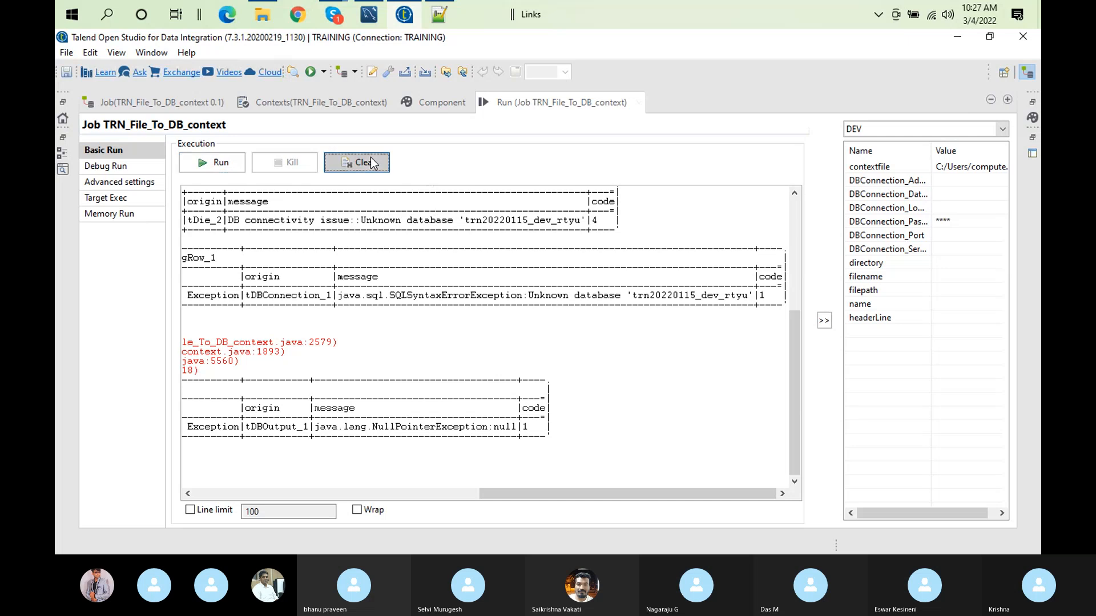
pyautogui.doubleClick(553, 104)
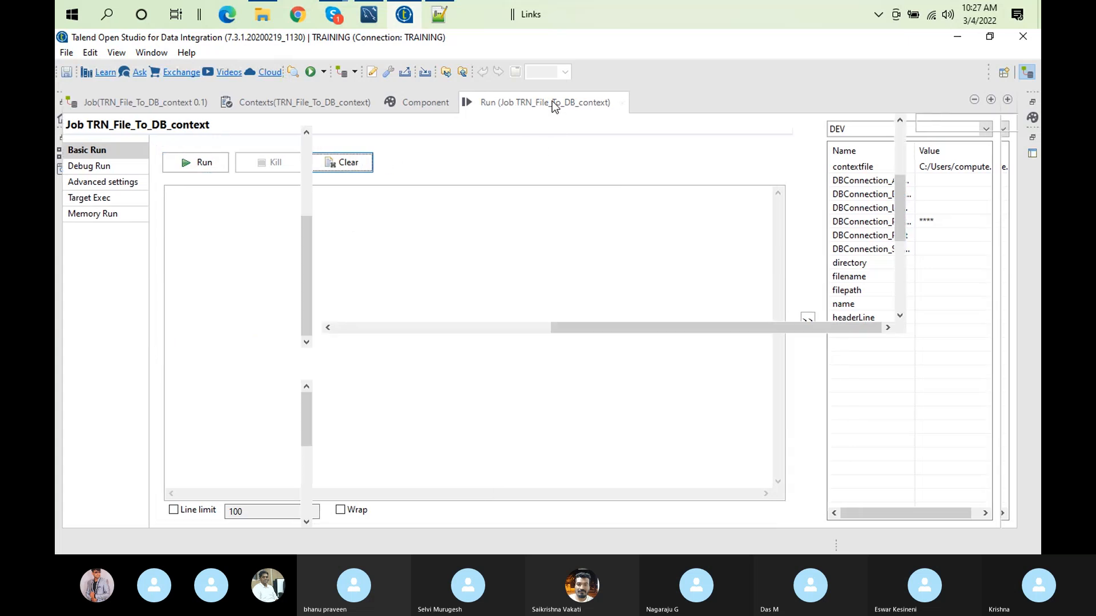
pyautogui.rightClick(701, 179)
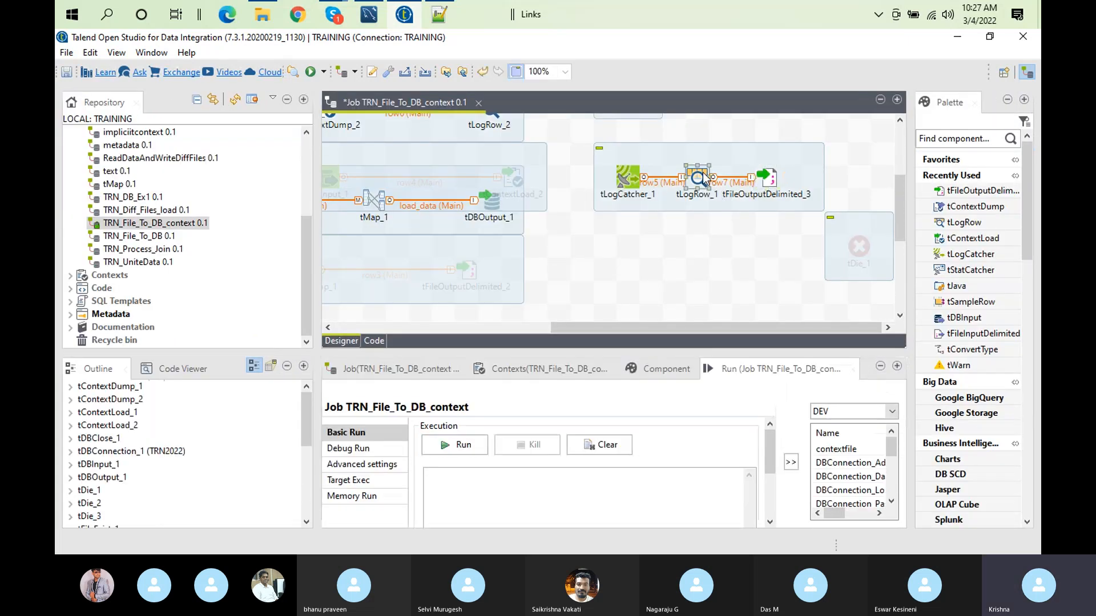
pyautogui.click(744, 309)
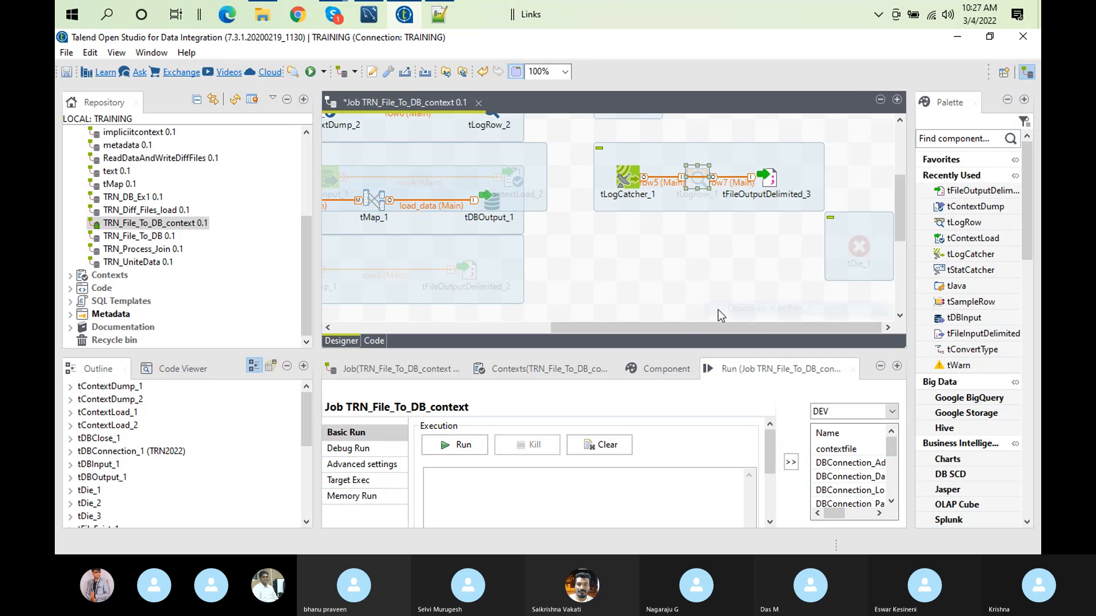
# Step: Run the job in the DEV context with C:/Users/computer/Documents/Talend_12012022/contexts/devcontext.txt as the contextfile parameter
pyautogui.click(606, 448)
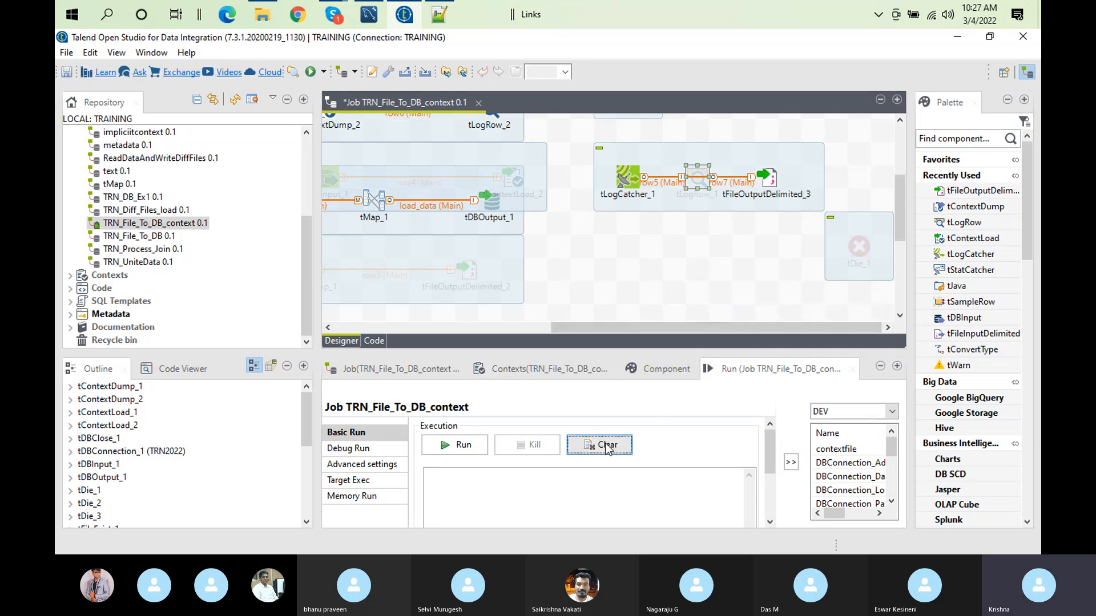
pyautogui.click(440, 447)
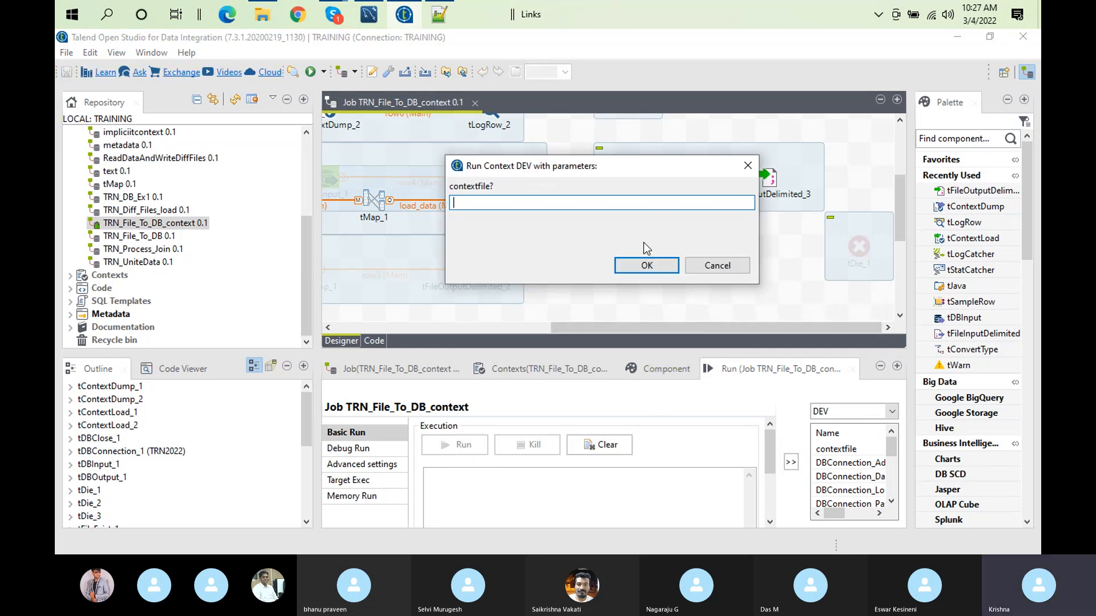
pyautogui.write('C:/Users/computer/Documents/Talend_12012022/contexts/devcontext.txt')
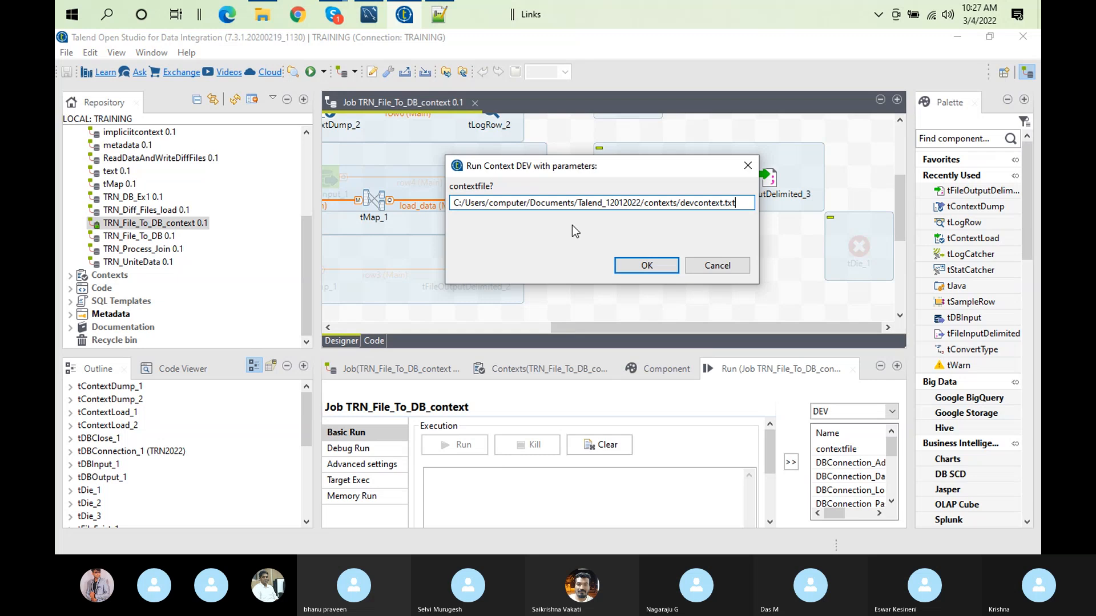
pyautogui.click(642, 268)
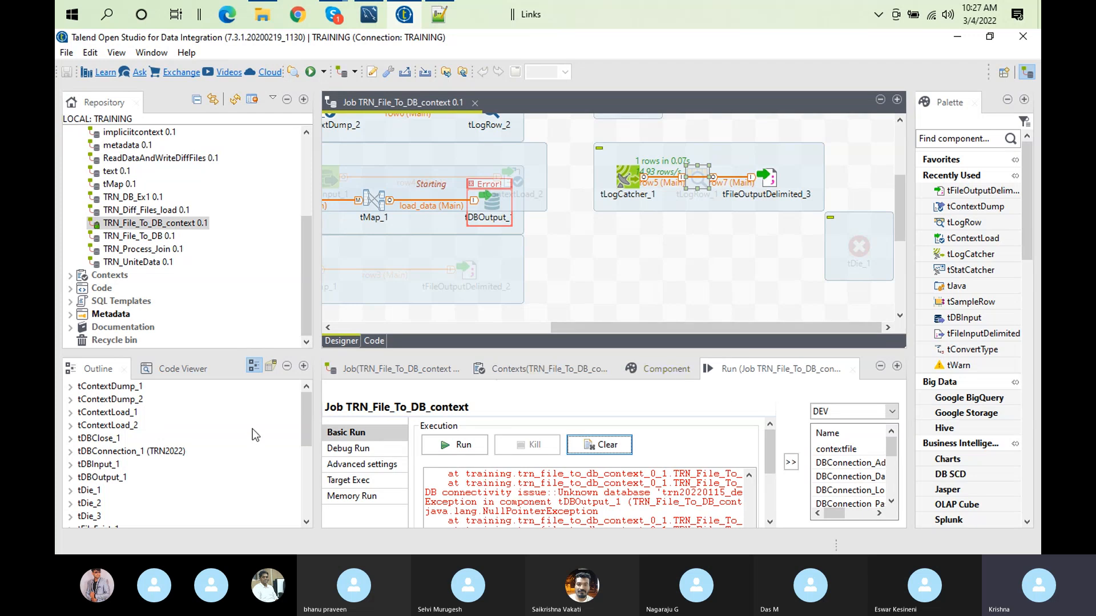
# Step: Switch to File Explorer and open logCatcher.csv from the Talend_12012022/logs folder in Notepad++
pyautogui.click(278, 18)
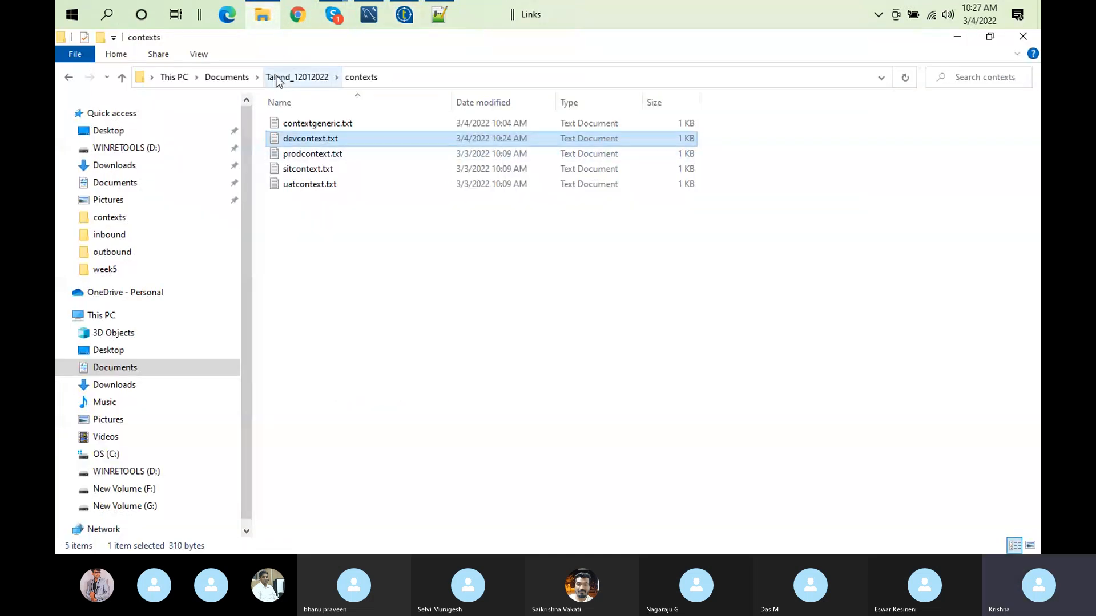
pyautogui.click(275, 77)
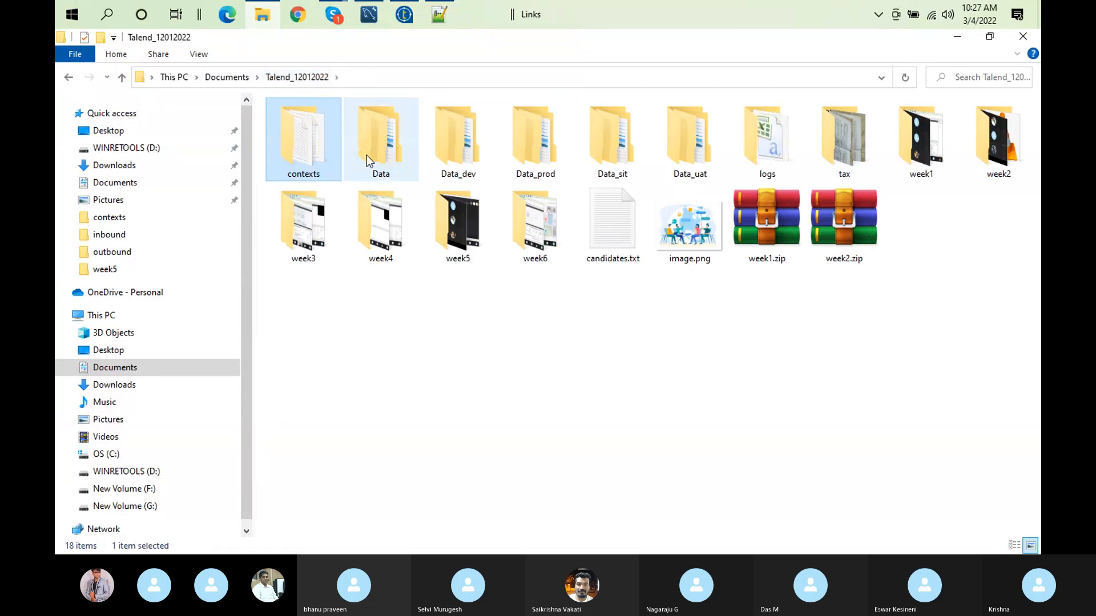
pyautogui.click(802, 153)
pyautogui.doubleClick(736, 130)
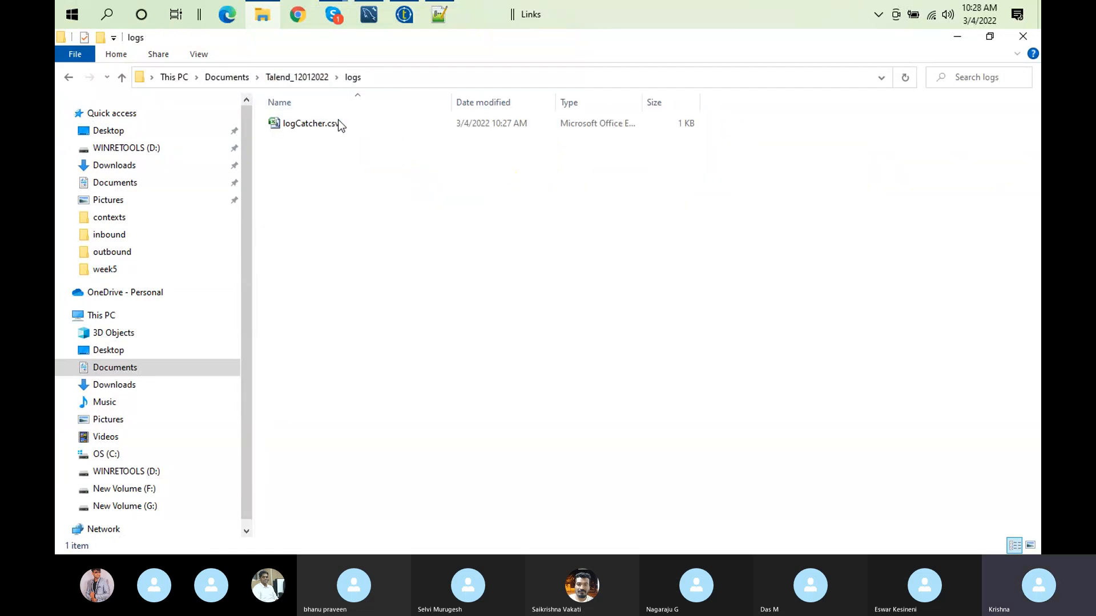
pyautogui.rightClick(324, 131)
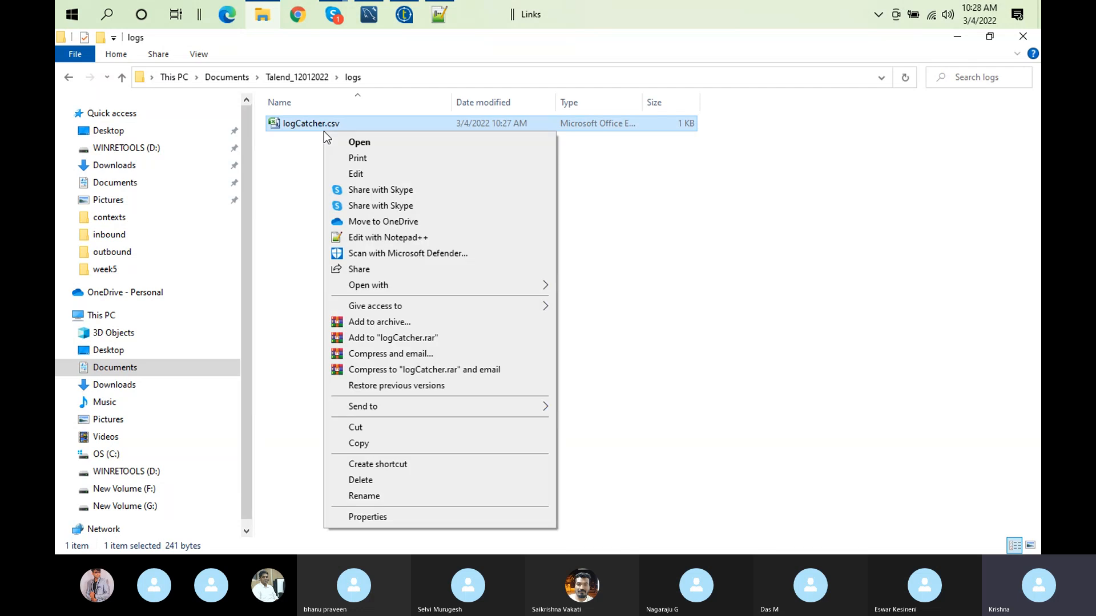
pyautogui.click(398, 240)
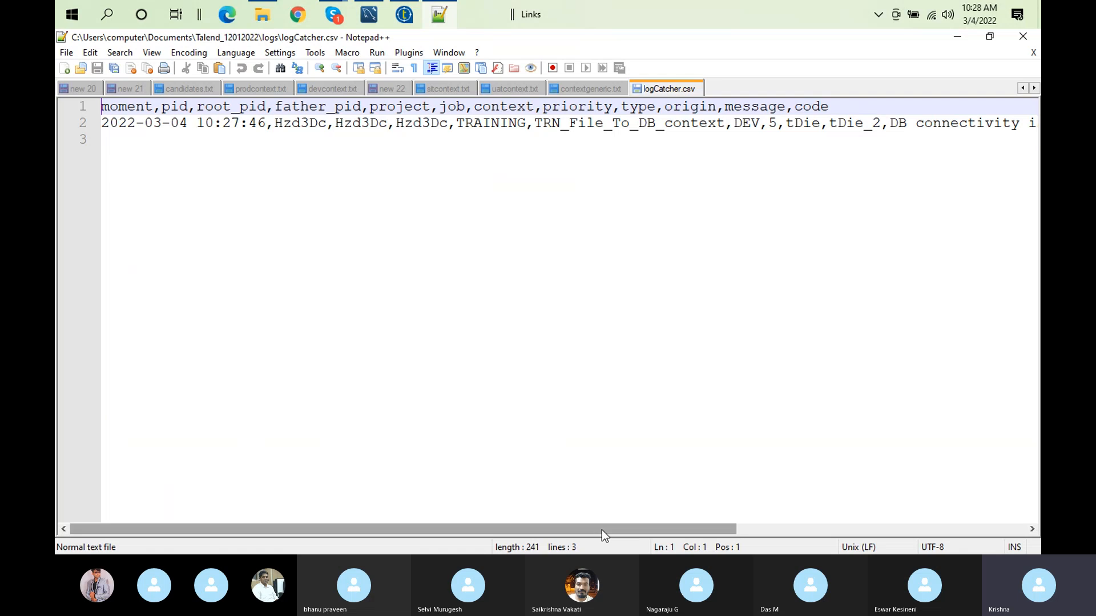
# Step: Examine the header columns moment, type, origin, message and code and the logged error row in logCatcher.csv
pyautogui.moveTo(601, 530); pyautogui.dragTo(539, 468)
pyautogui.moveTo(267, 357); pyautogui.dragTo(267, 357)
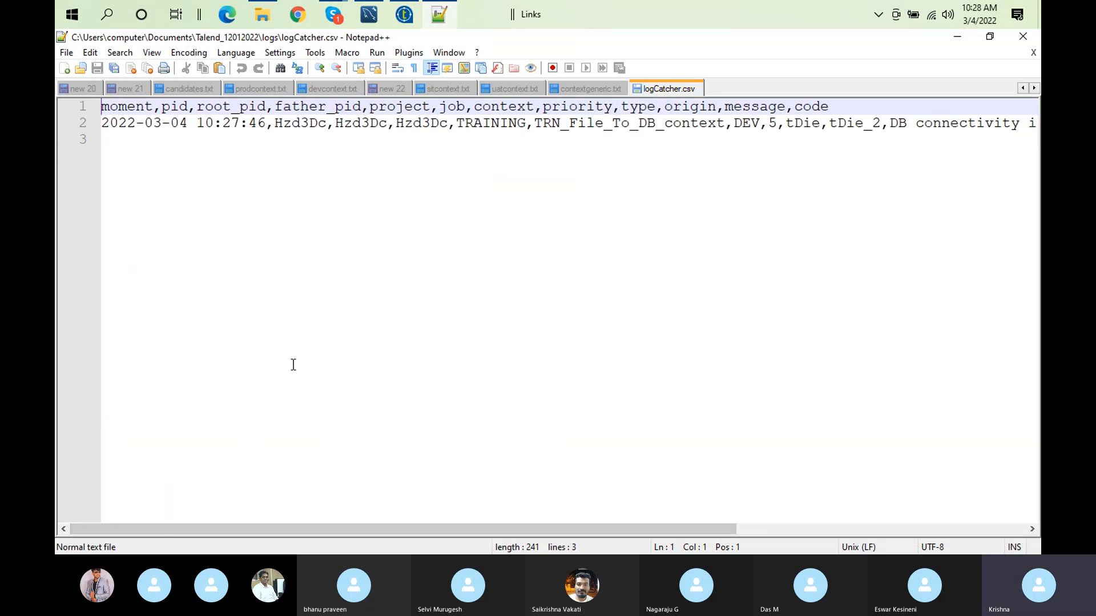
pyautogui.doubleClick(124, 121)
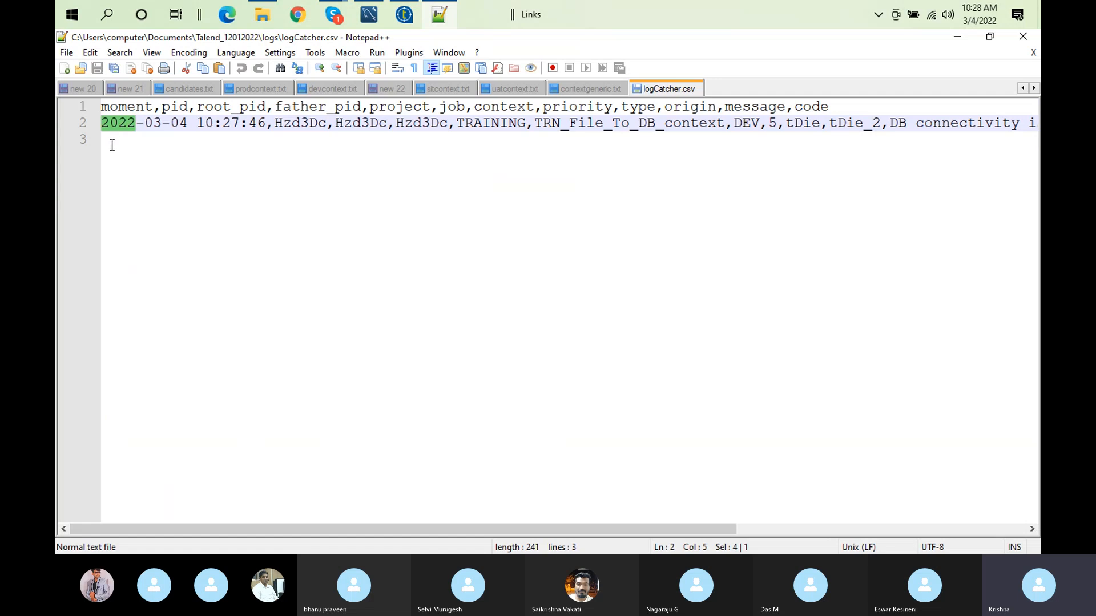
pyautogui.doubleClick(112, 114)
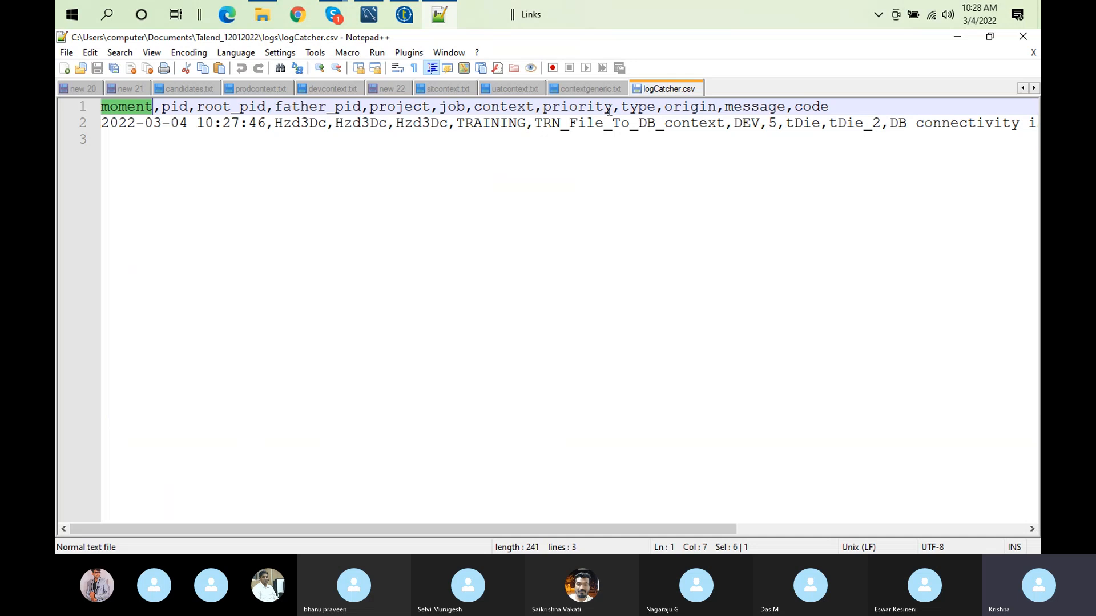
pyautogui.doubleClick(628, 108)
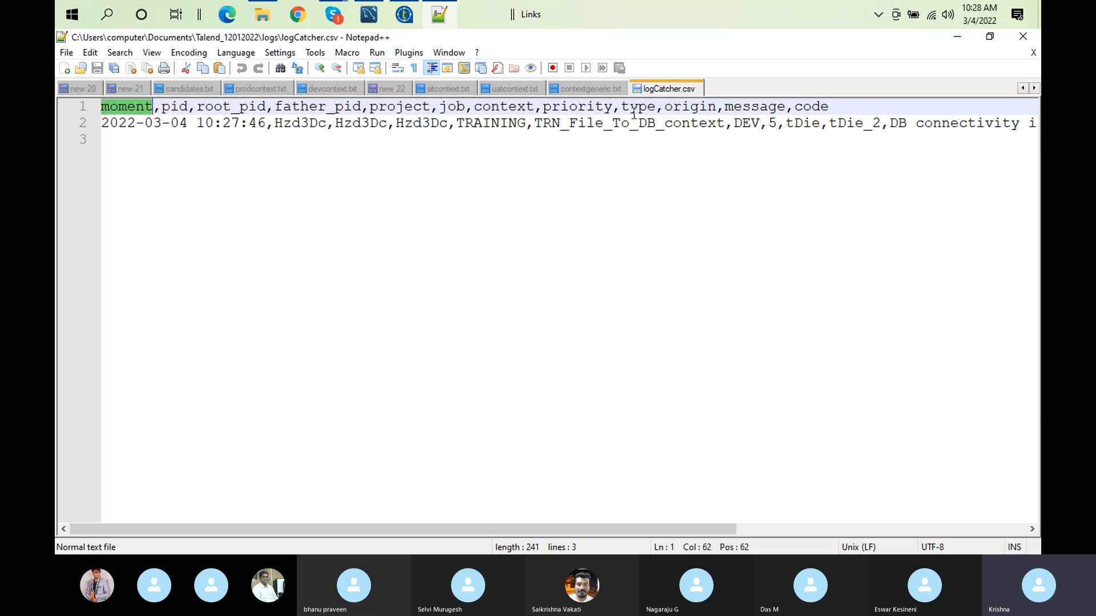
pyautogui.doubleClick(690, 109)
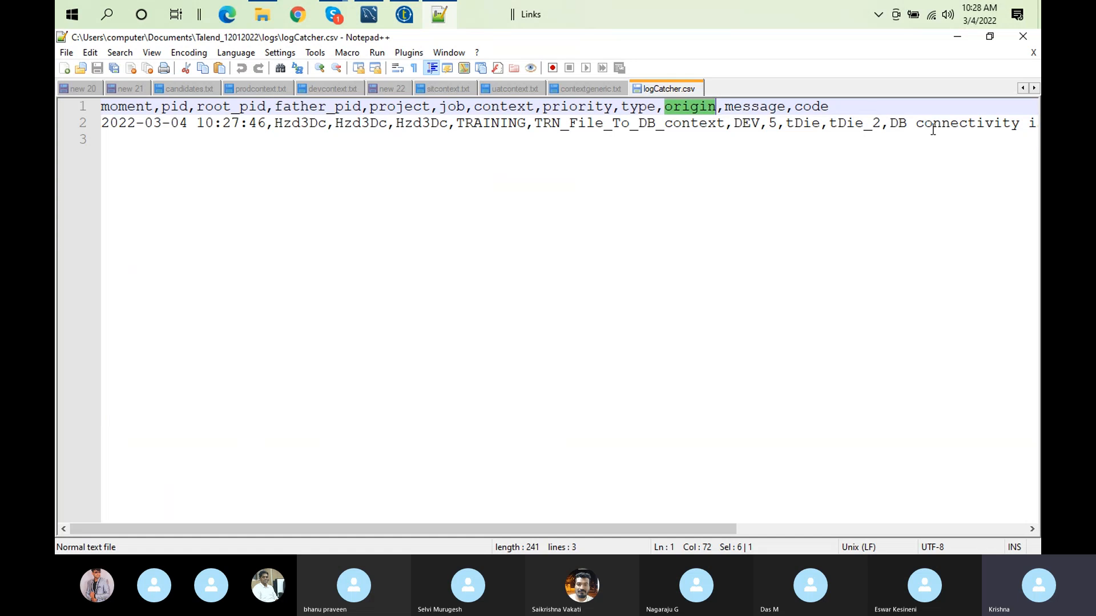
pyautogui.doubleClick(752, 124)
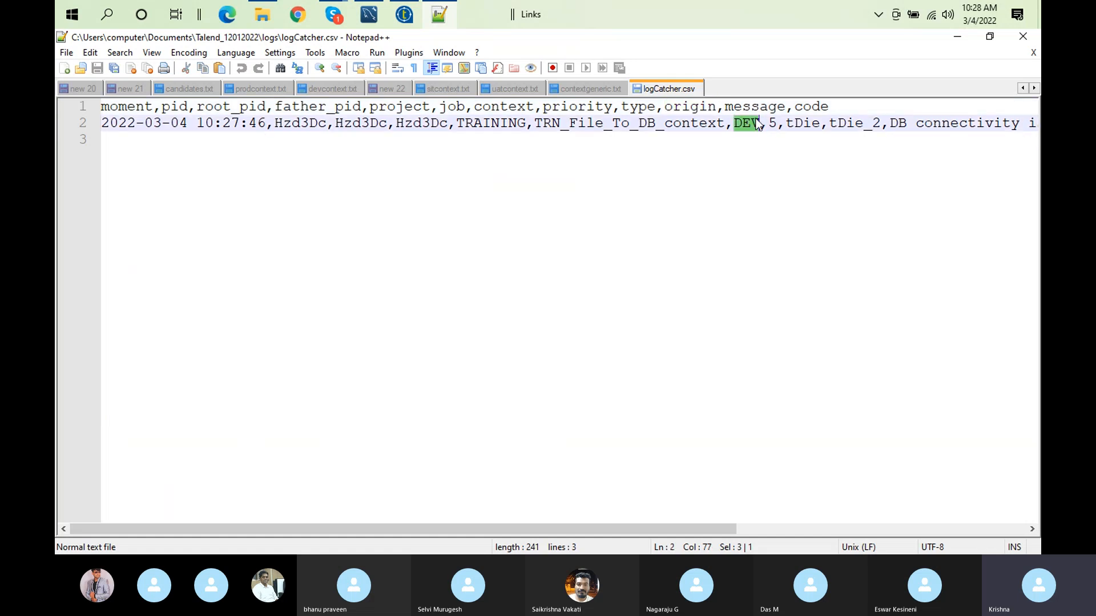
pyautogui.doubleClick(754, 108)
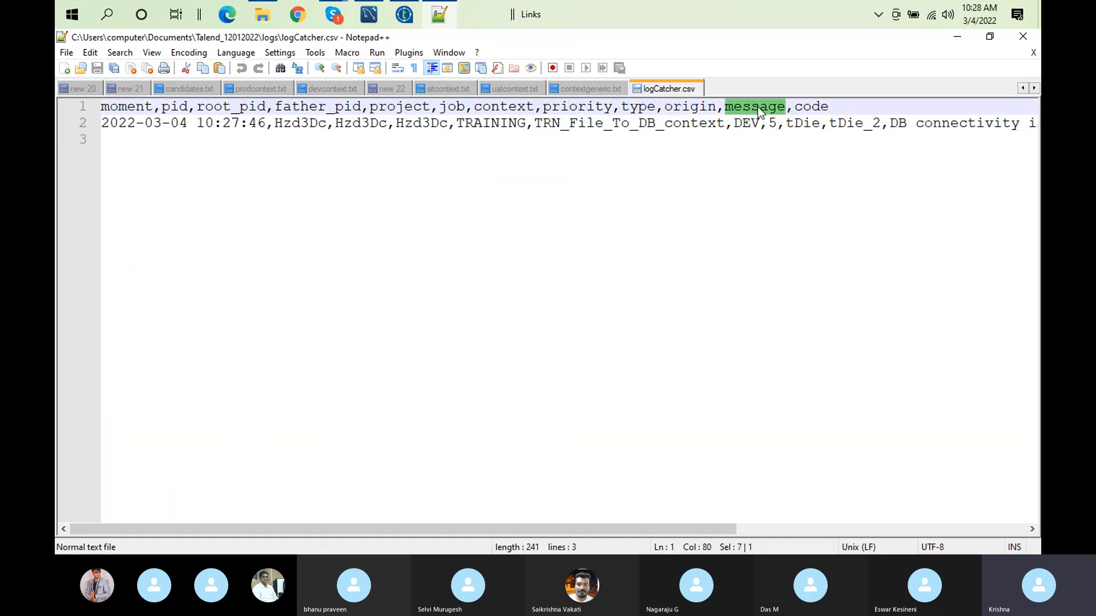
pyautogui.doubleClick(826, 108)
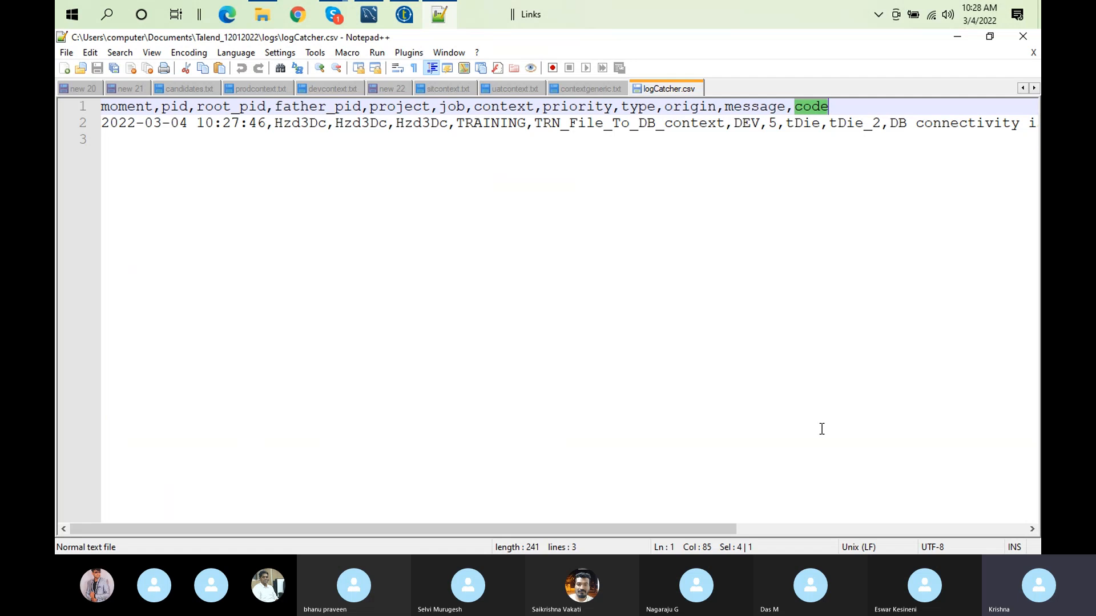
pyautogui.click(1009, 531)
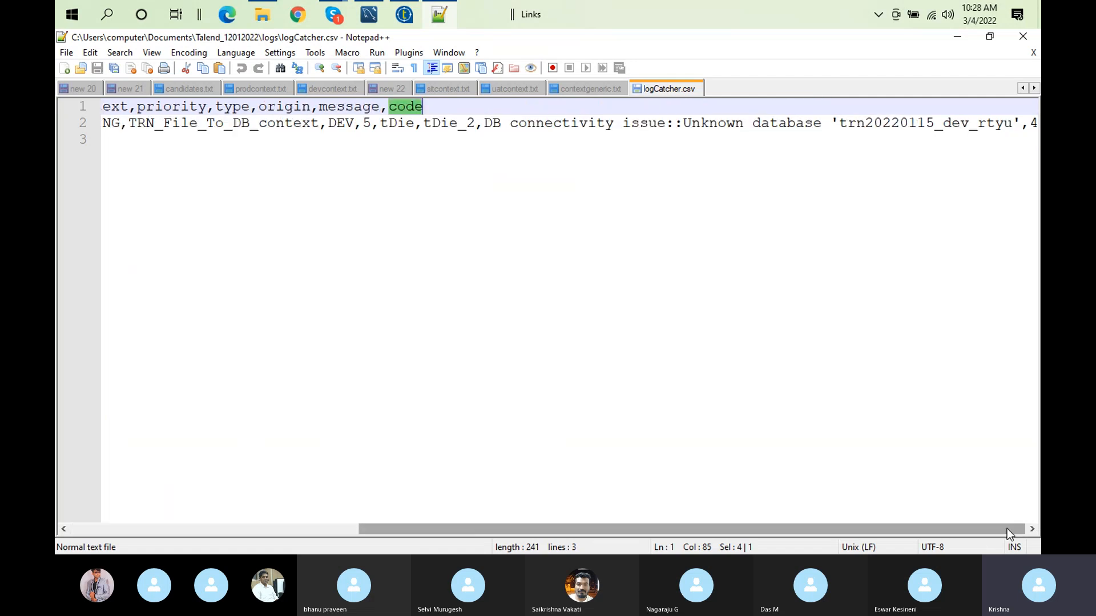
# Step: Review the logged error row in Notepad++ alongside the job design and run output in Talend Open Studio
pyautogui.click(412, 20)
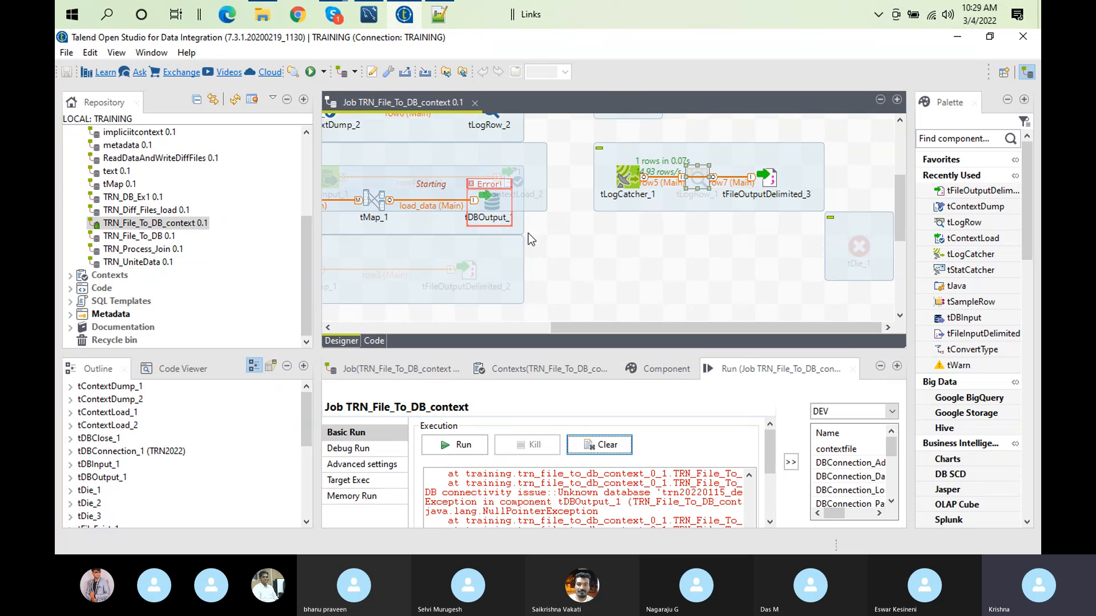
pyautogui.click(437, 17)
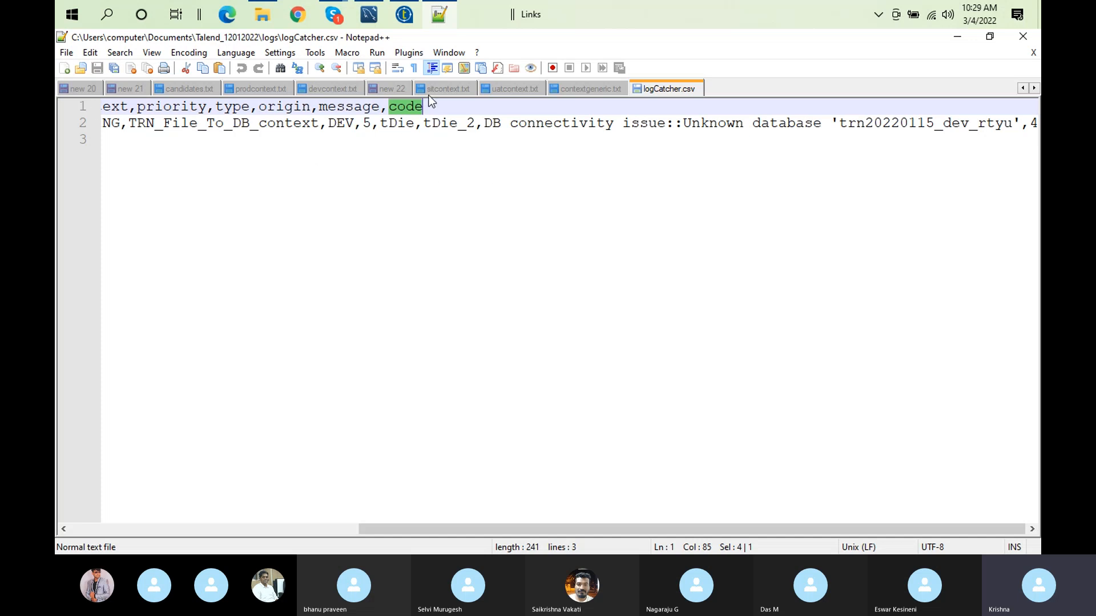
pyautogui.click(405, 20)
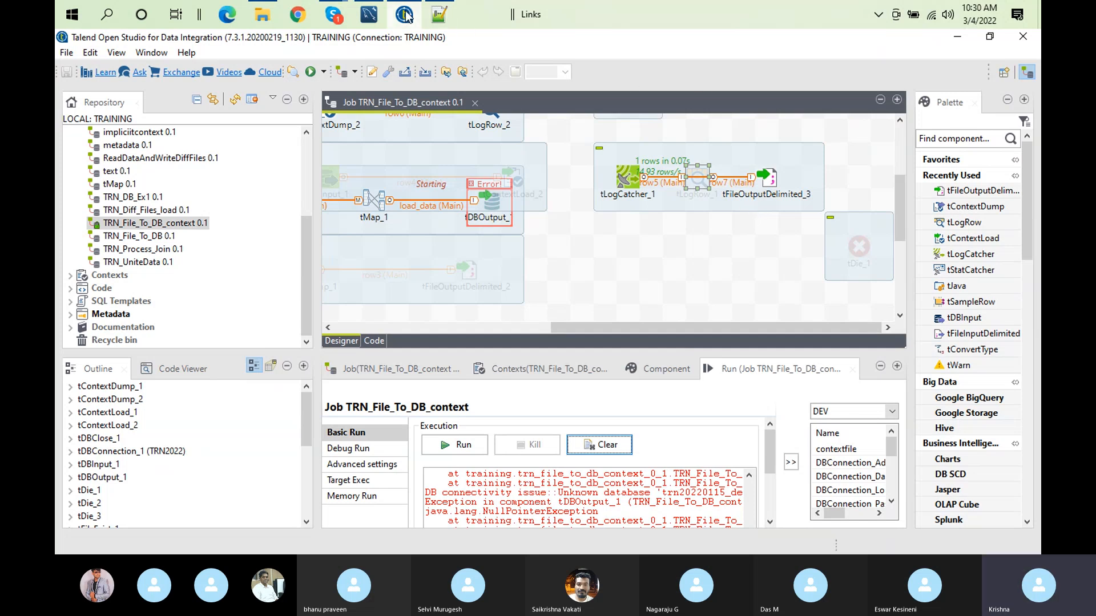
pyautogui.moveTo(337, 11)
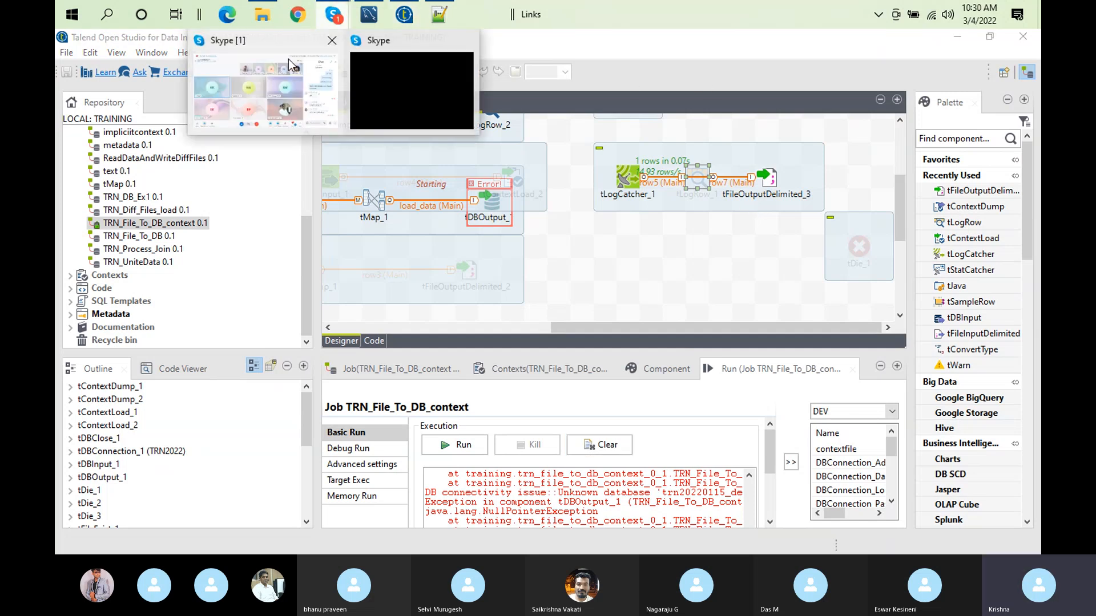